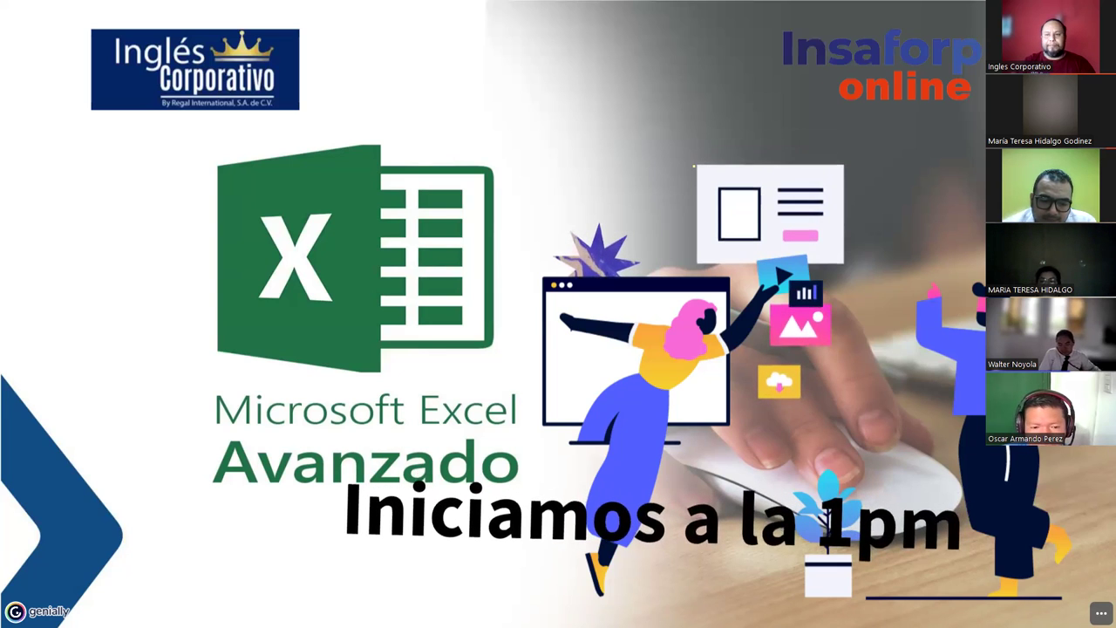
- Switch to the Genially presentation to reach the Introducción slide on form controls
key(alt+Tab)
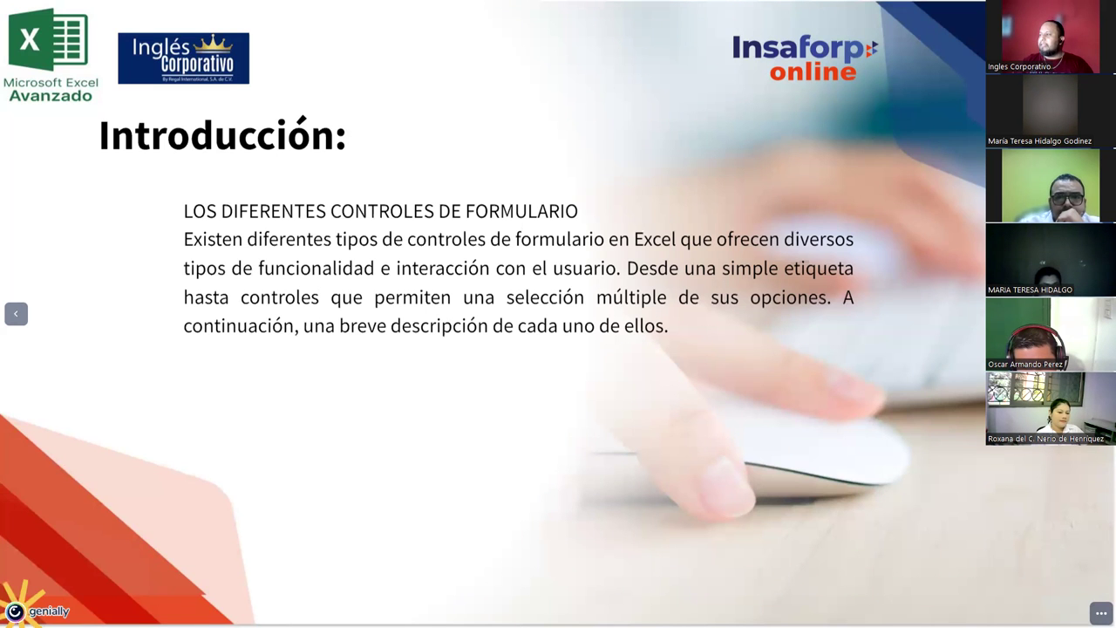
- Advance one slide to CONTROLES ACTIVEX EN EXCEL
key(Right)
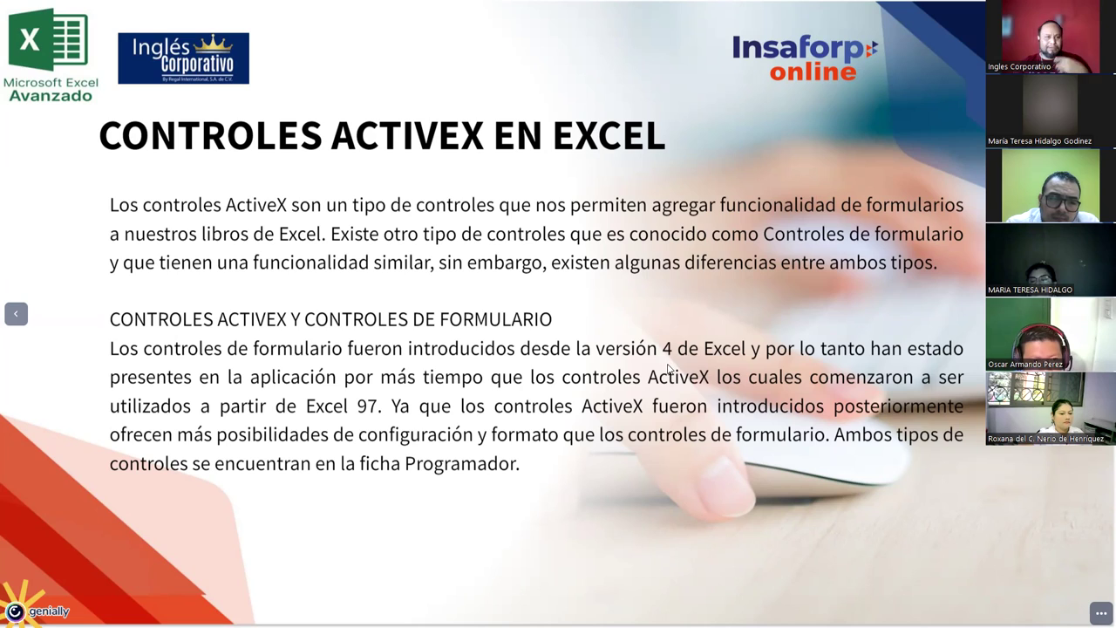
- Highlight 'versión 4 de Excel', 'controles ActiveX' and 'Excel 97' in the paragraph
drag(604, 353, 748, 358)
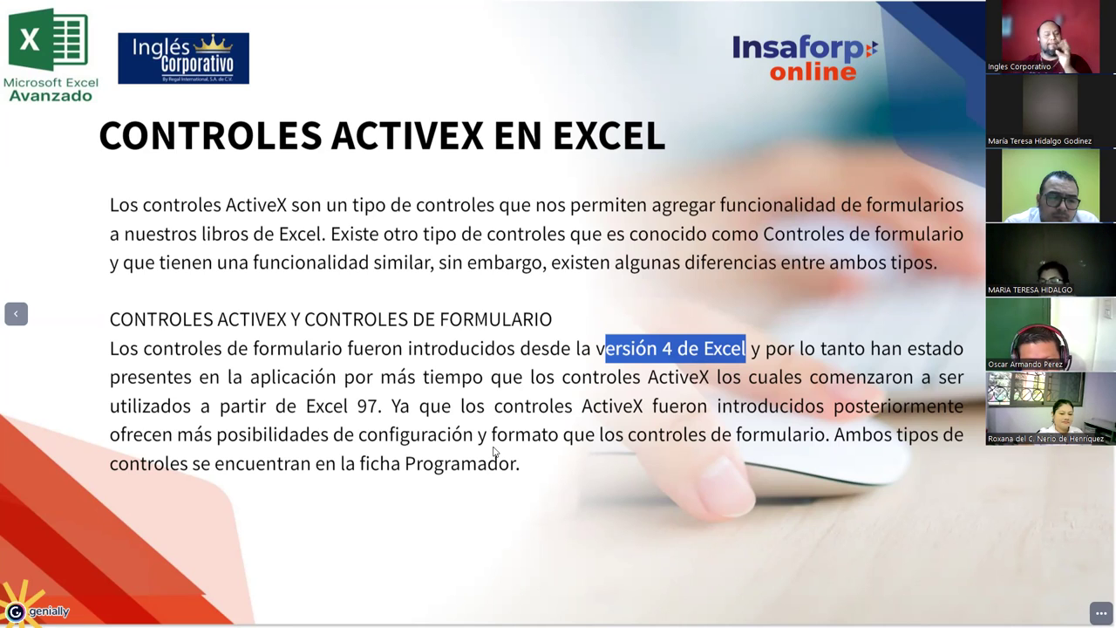
click(594, 352)
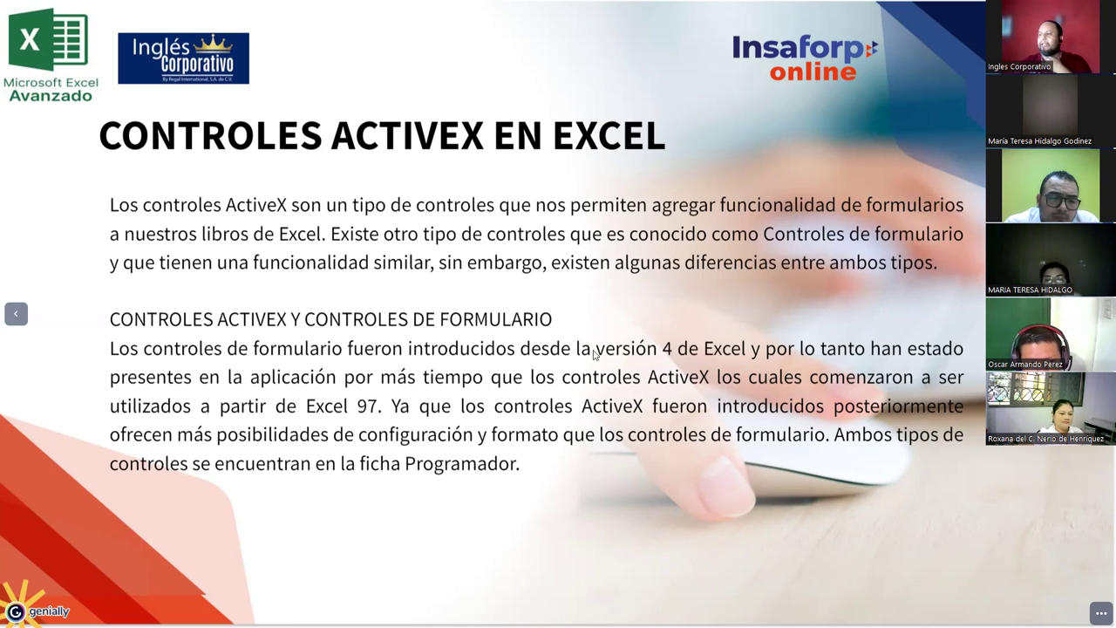
drag(598, 352, 749, 351)
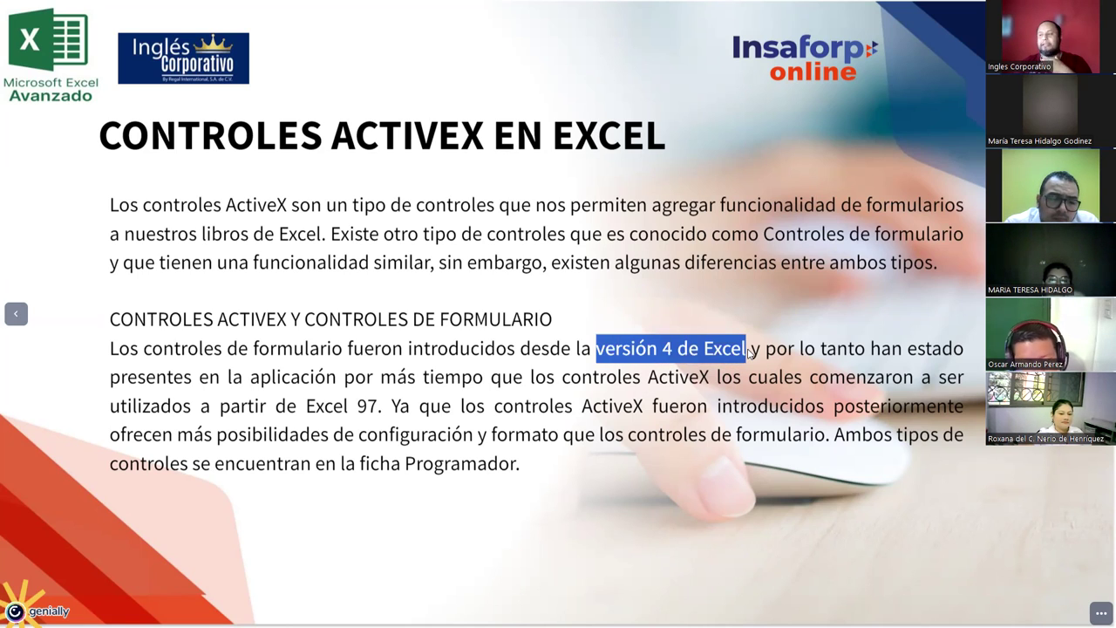
drag(597, 352, 750, 353)
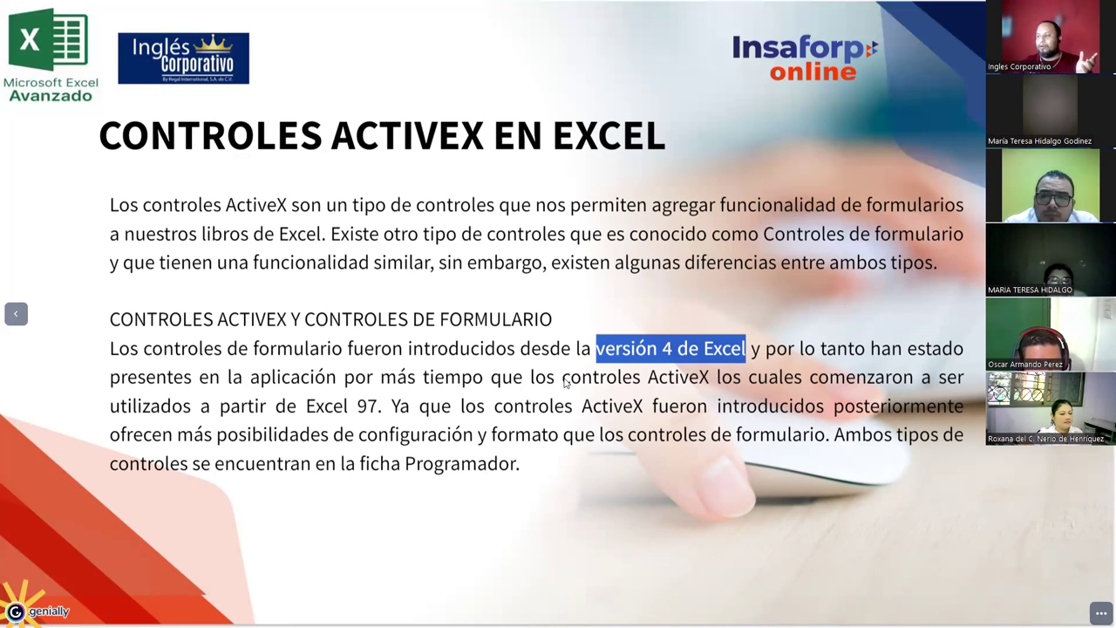
drag(562, 377, 712, 383)
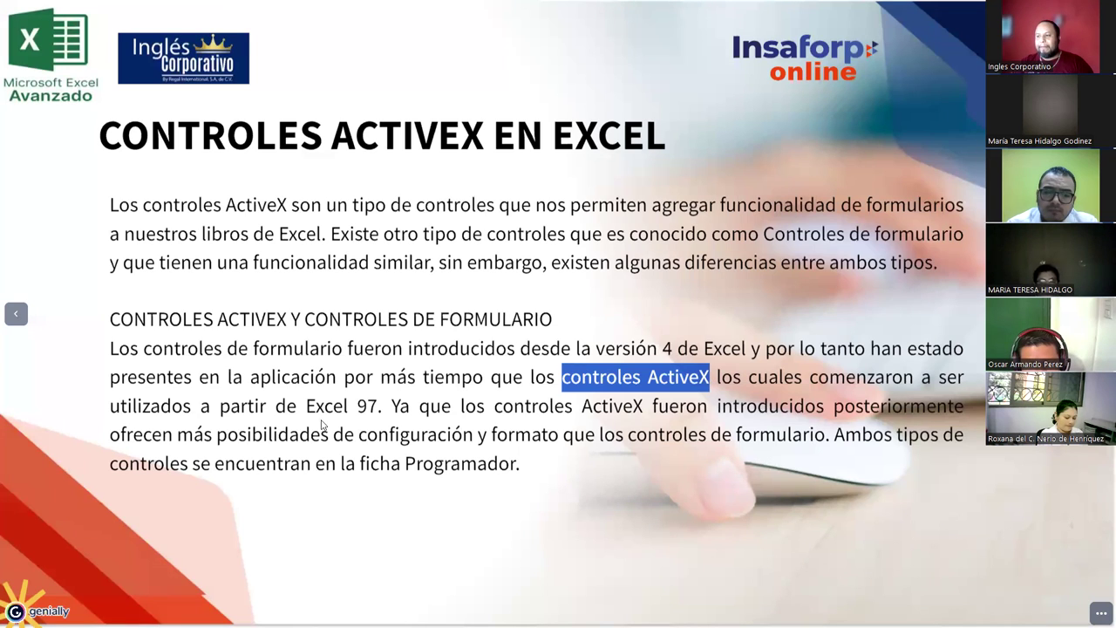
drag(307, 419, 380, 419)
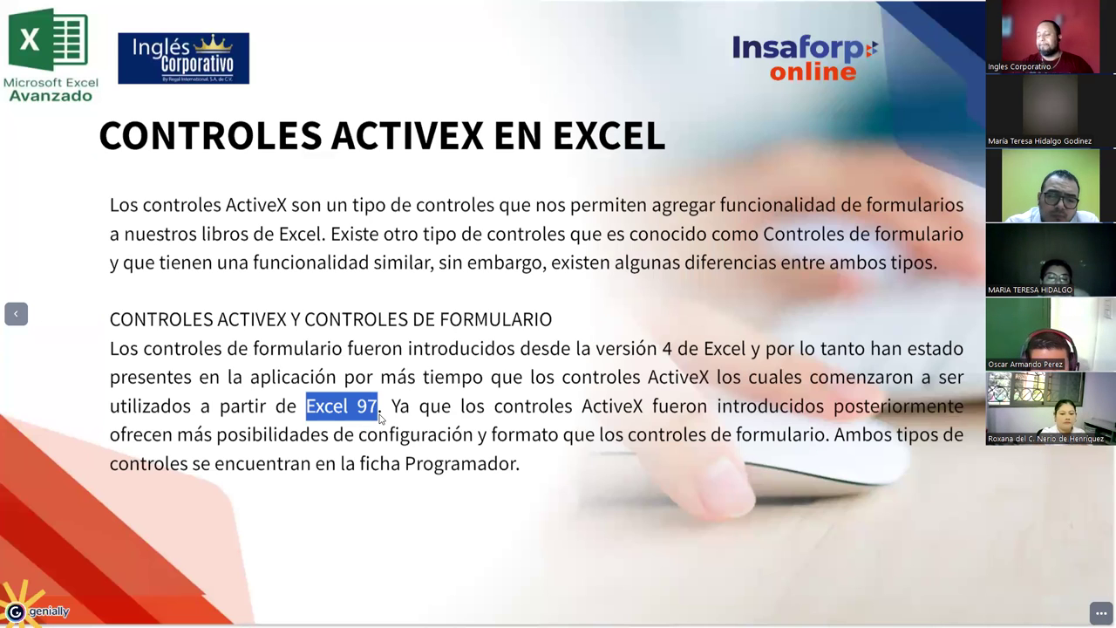
- Highlight the configuration-options and formatting phrases, then advance to the next slide
mouse_move(575, 407)
mouse_down()
mouse_move(970, 422)
mouse_move(120, 445)
mouse_move(482, 446)
mouse_up()
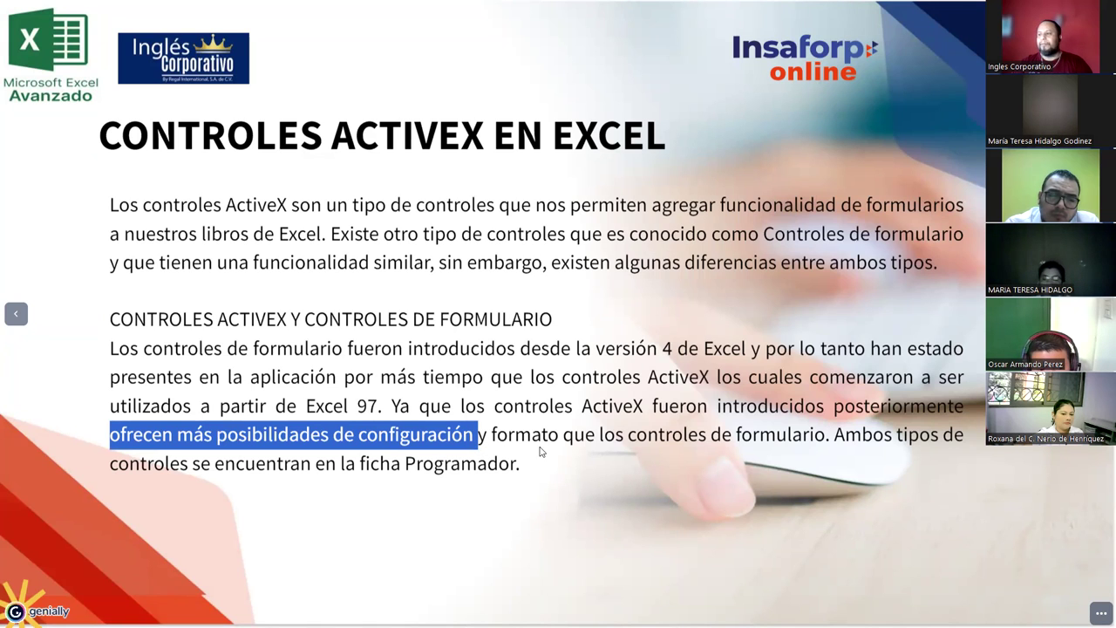
drag(494, 447, 647, 448)
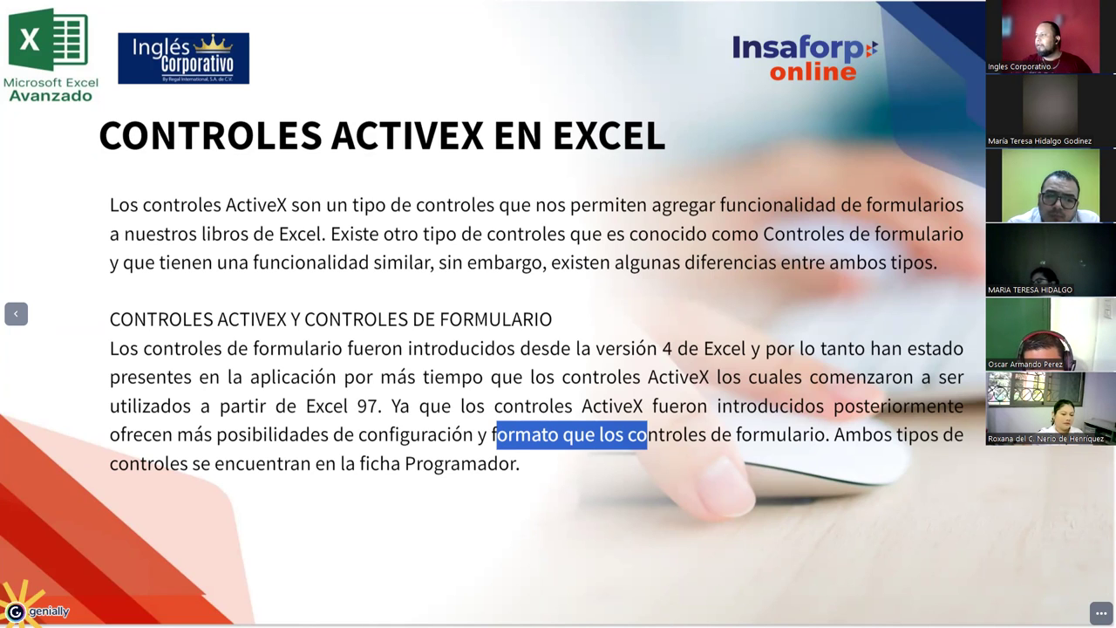
key(Right)
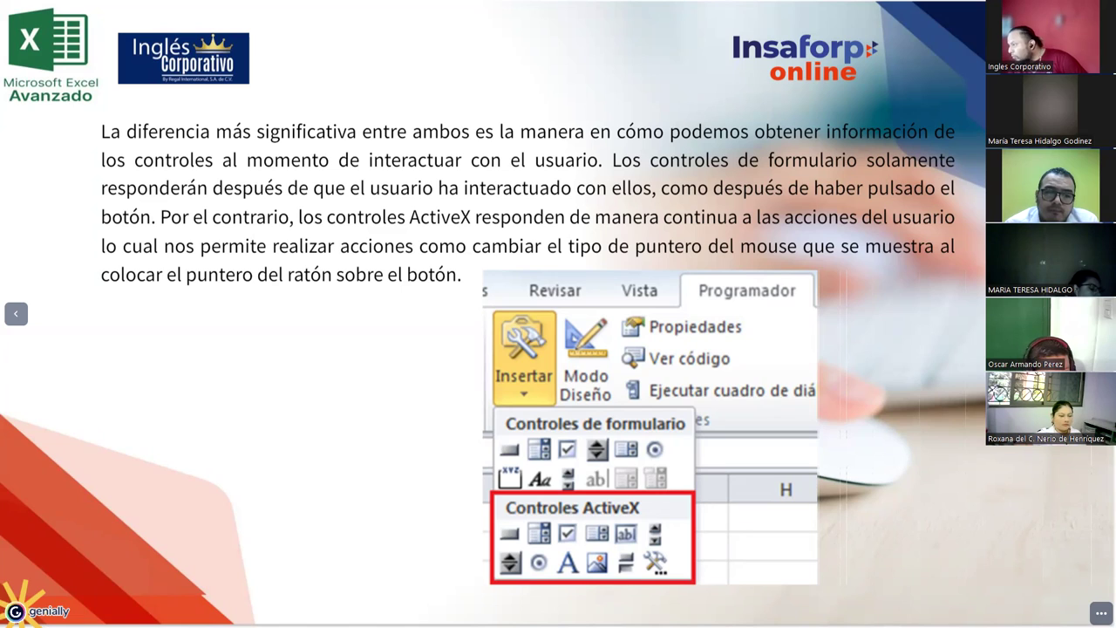
- Advance to the PROPIEDADES DE LOS CONTROLES ACTIVEX slide with the Properties window example
key(Right)
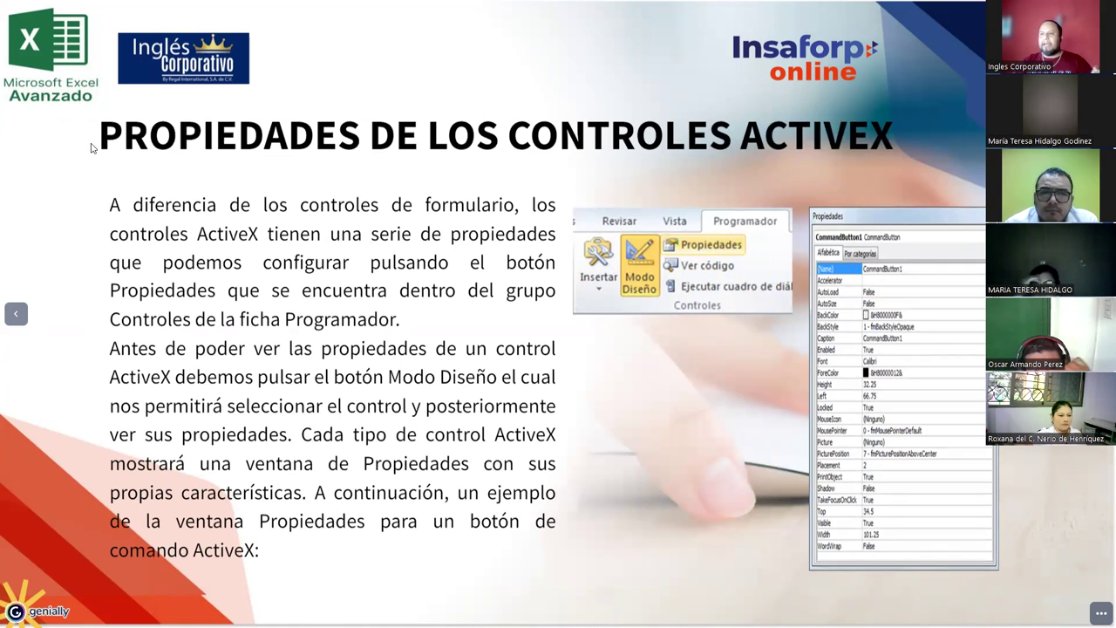
- Outline the slide title and the (Name) row in red, then bring up the Notepad naming notes
drag(99, 146, 891, 144)
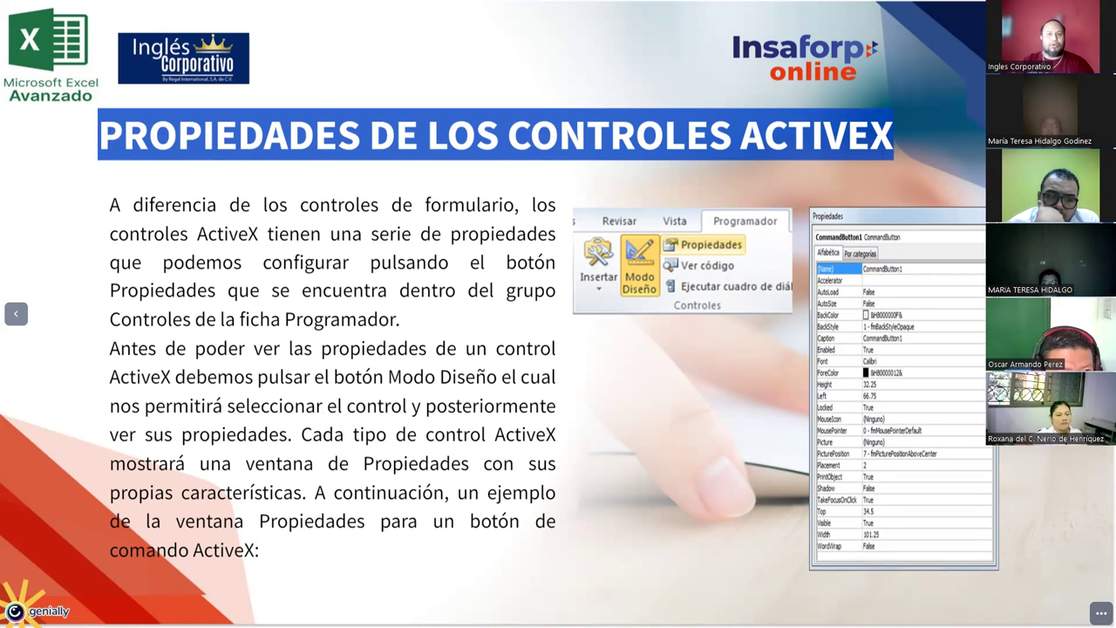
key(alt+Tab)
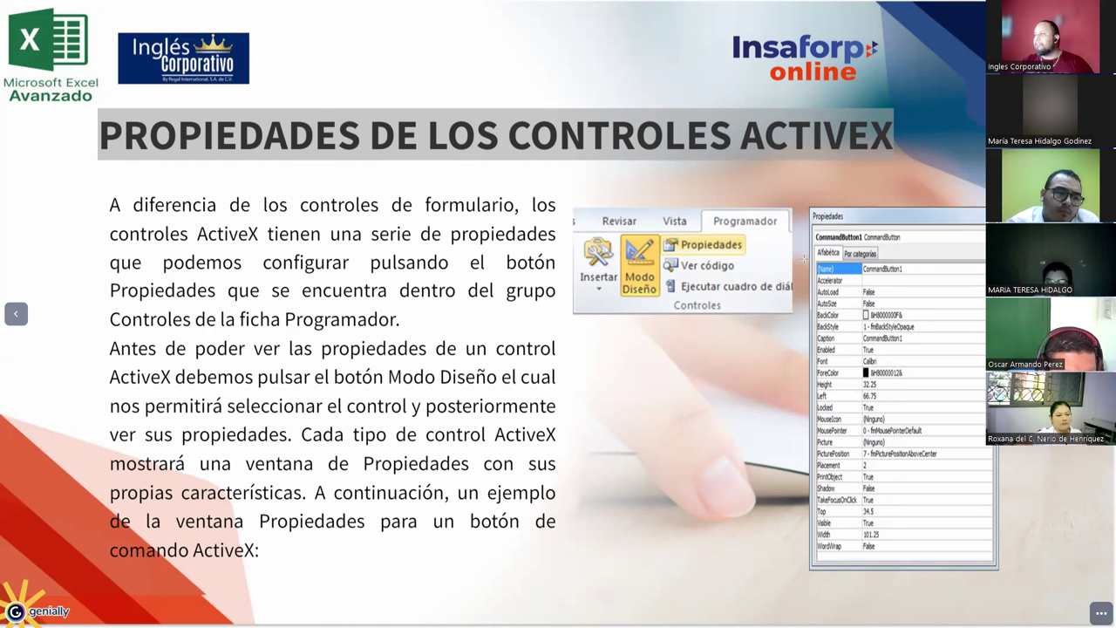
drag(805, 260, 986, 276)
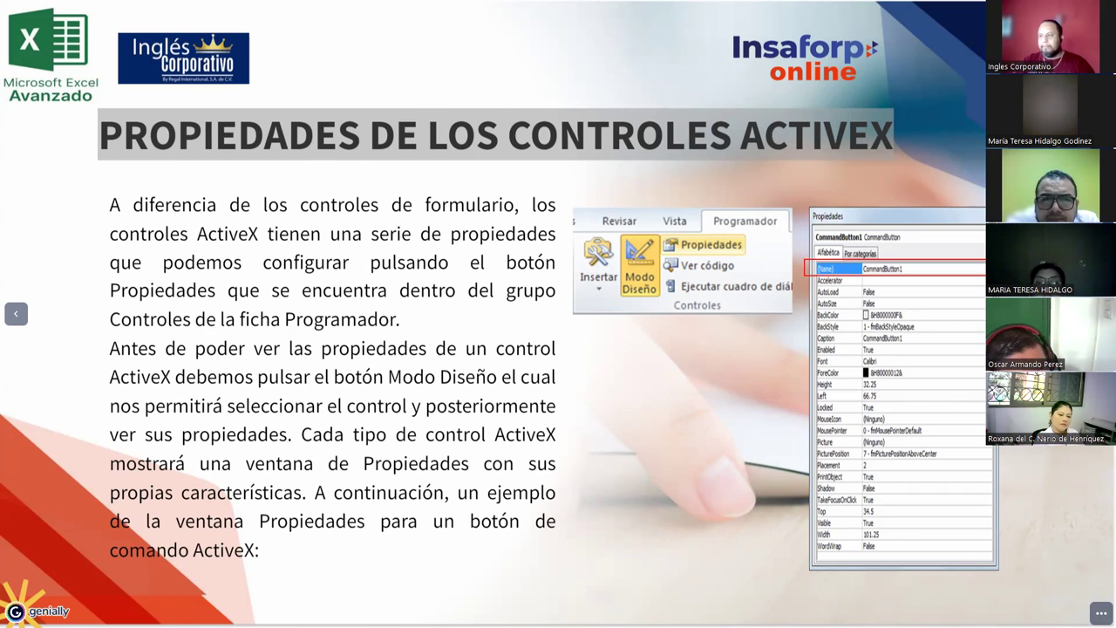
key(alt+Tab)
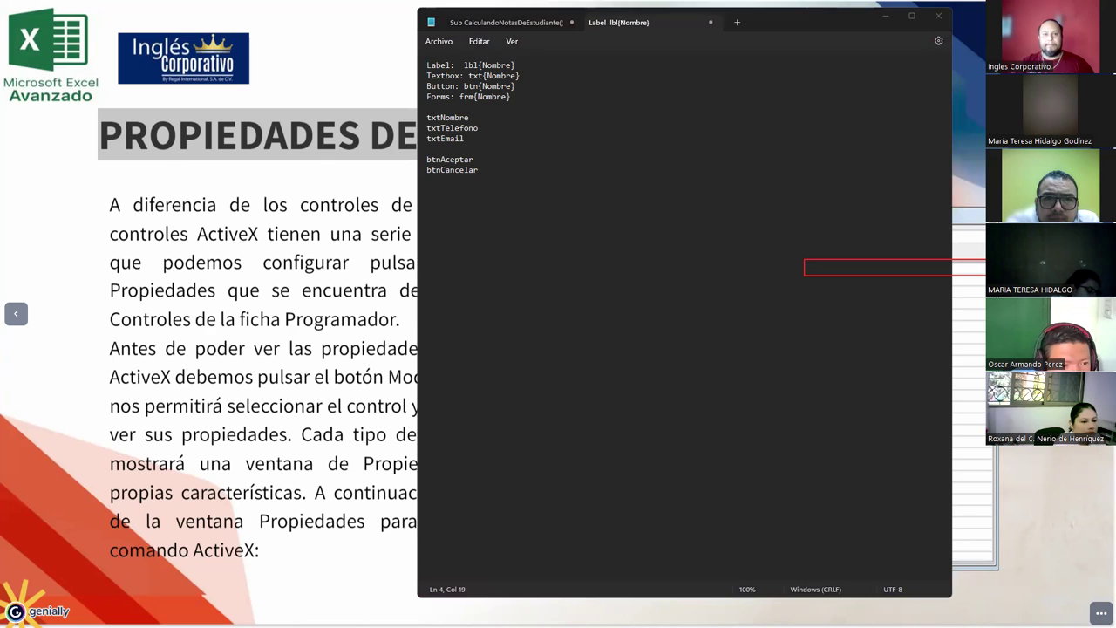
- Zoom Notepad to 200%, highlight the lbl, txt, btn and frm prefixes, and move it left
click(510, 138)
scroll(540, 200, up, 3)
scroll(541, 200, up, 4)
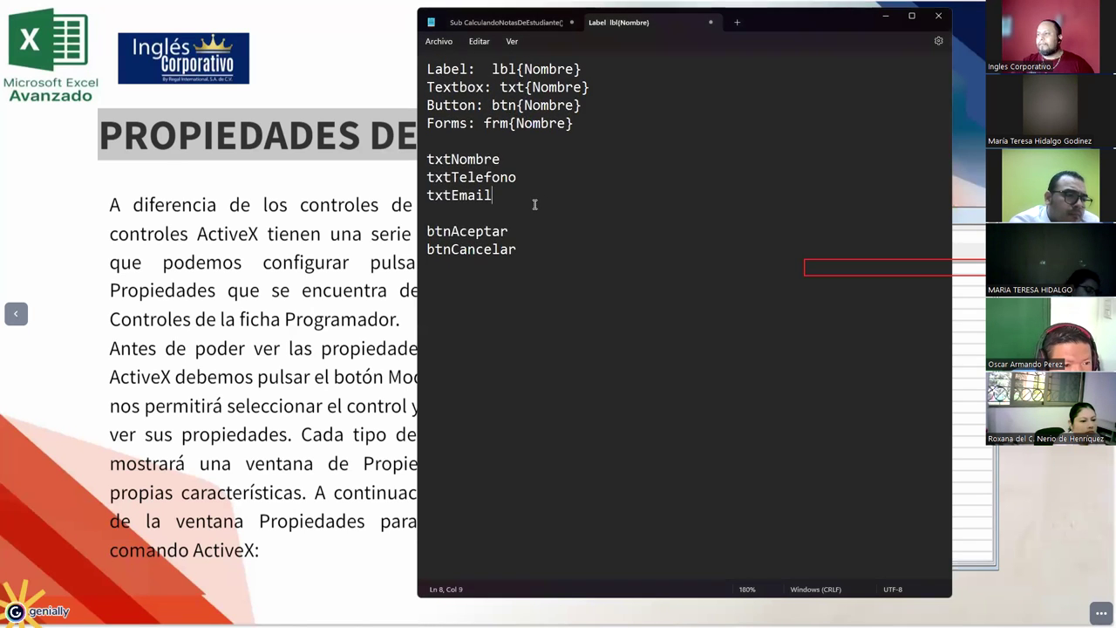
scroll(541, 200, up, 3)
drag(427, 70, 526, 70)
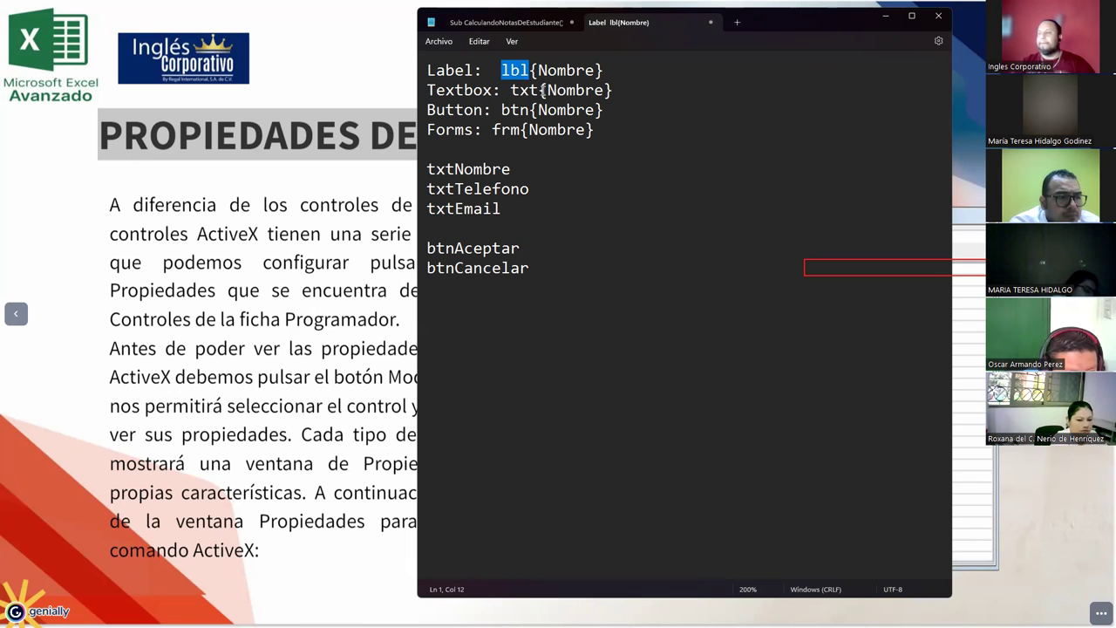
click(429, 89)
double_click(461, 91)
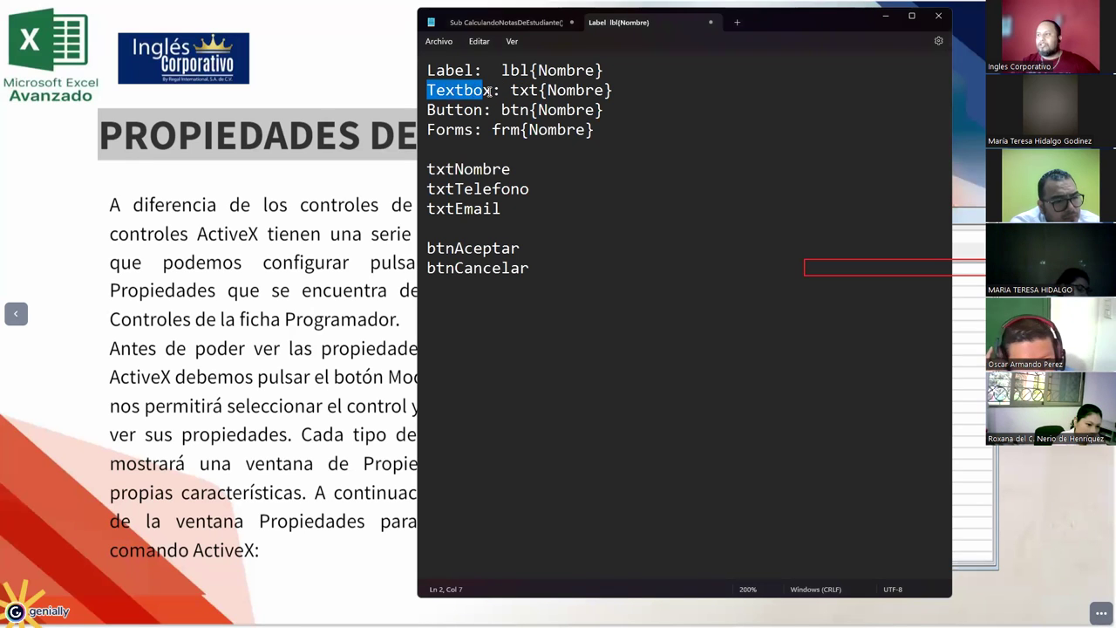
drag(511, 90, 625, 91)
drag(501, 110, 606, 110)
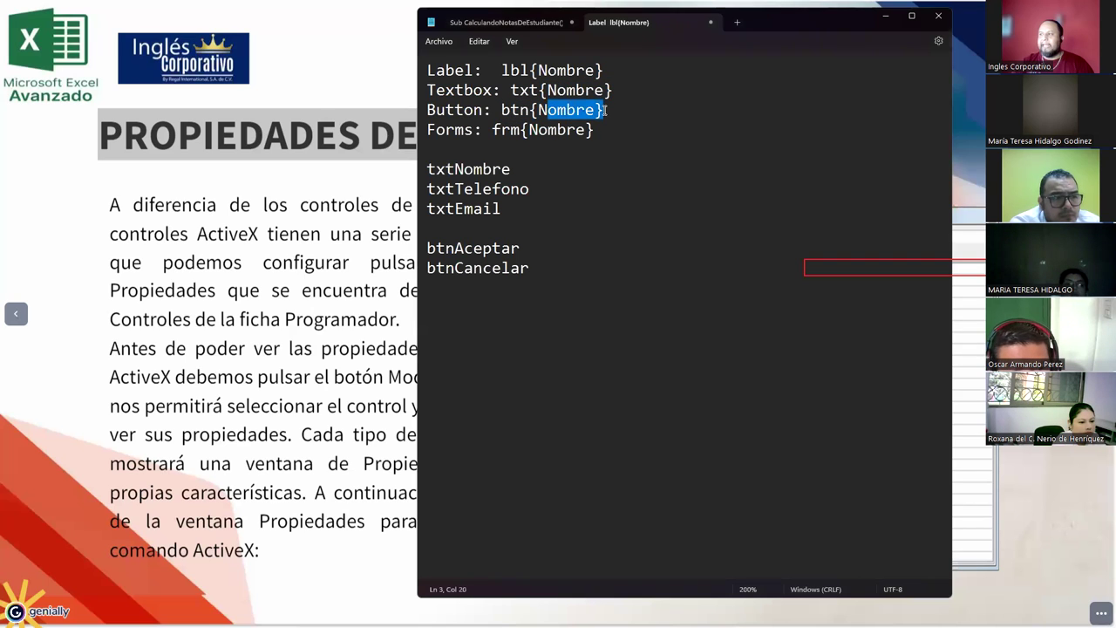
drag(427, 129, 521, 130)
click(492, 129)
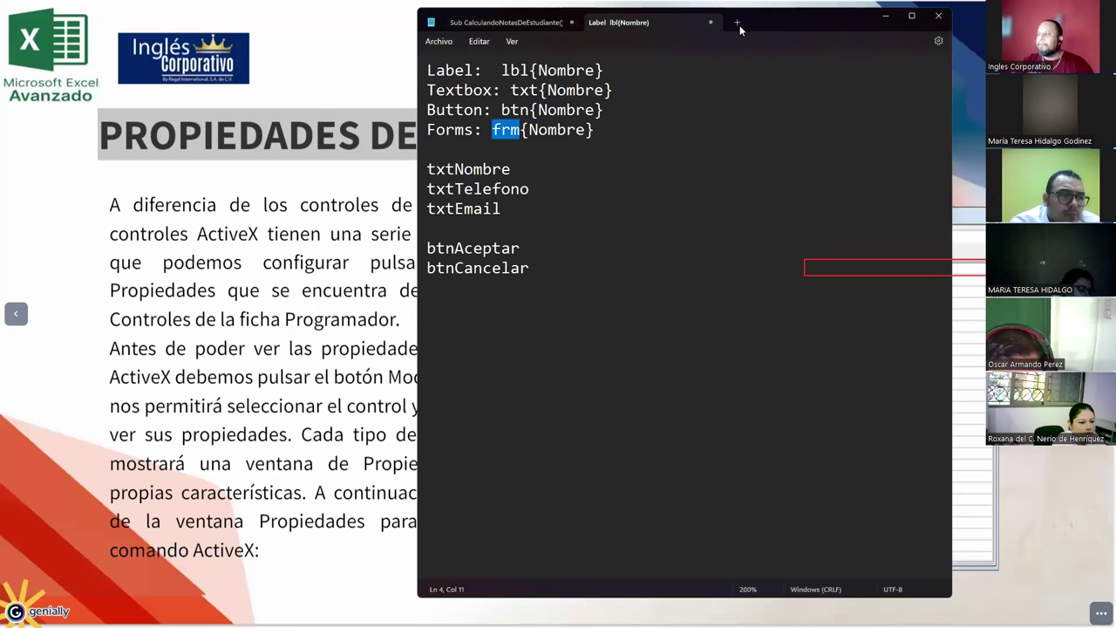
drag(740, 29, 373, 33)
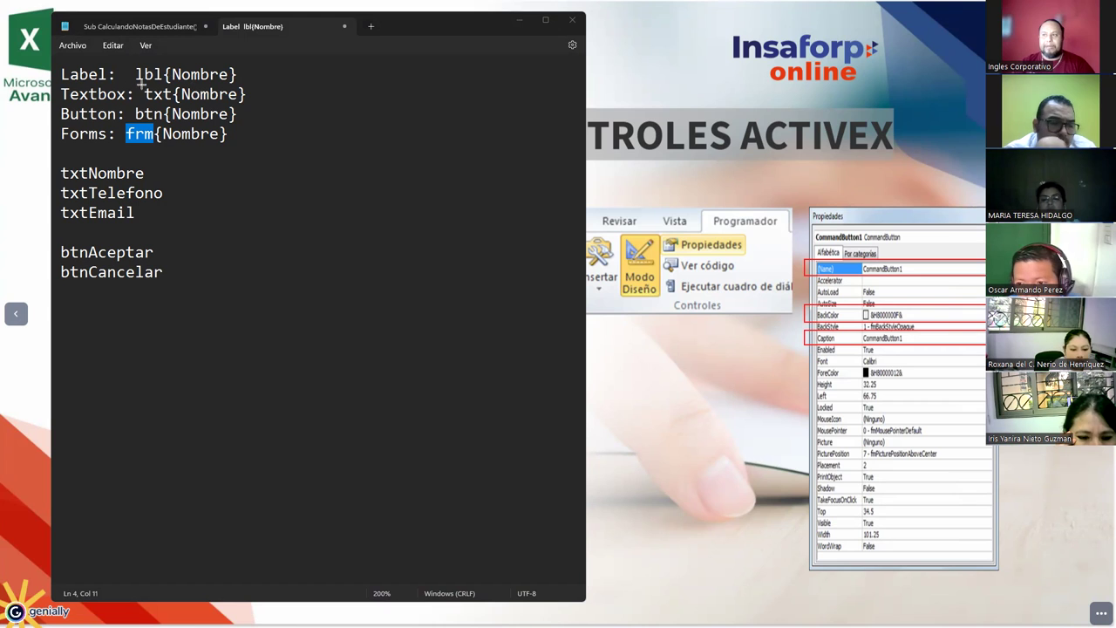
- Draw red boxes around lbl{Nombre} in the notes and the Font and ForeColor rows
drag(133, 64, 247, 85)
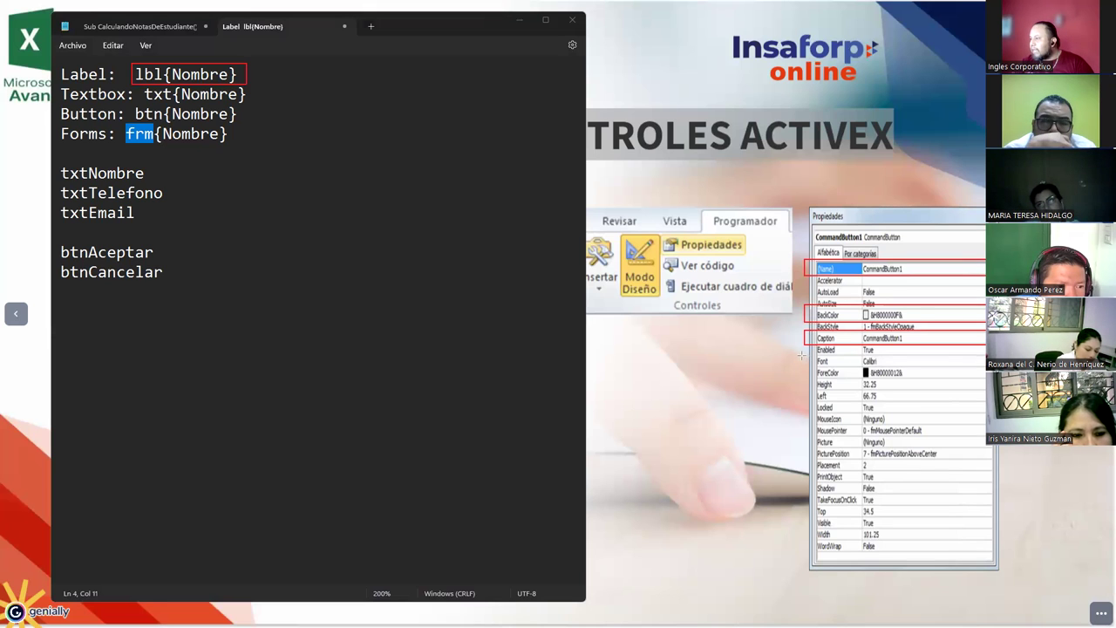
drag(801, 352, 986, 378)
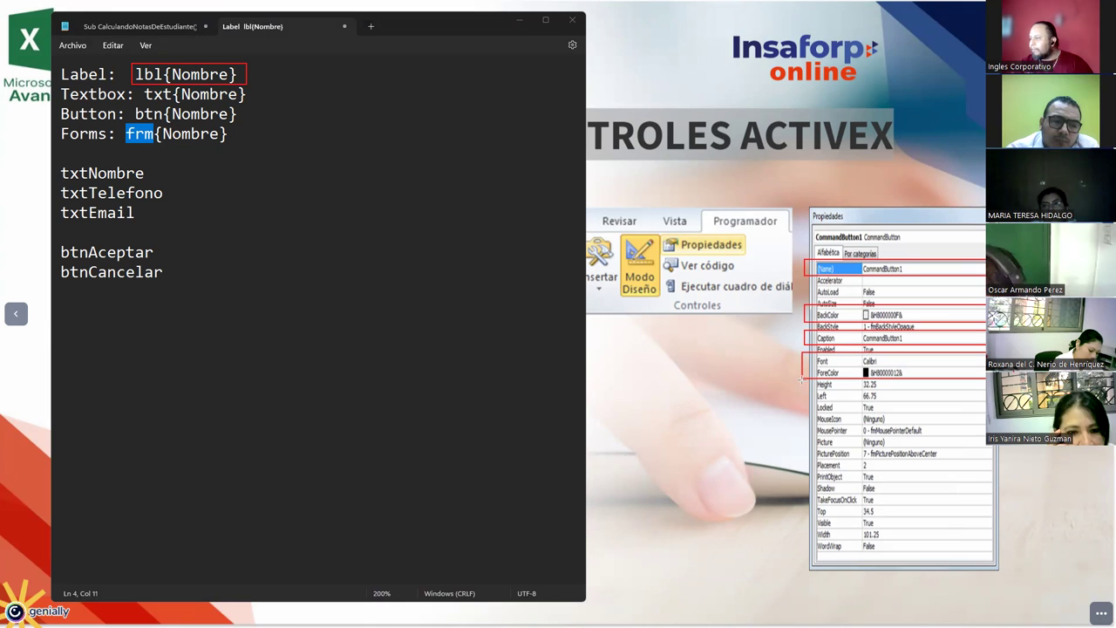
- Outline the Height and Width rows of the properties example in red
drag(803, 378, 986, 391)
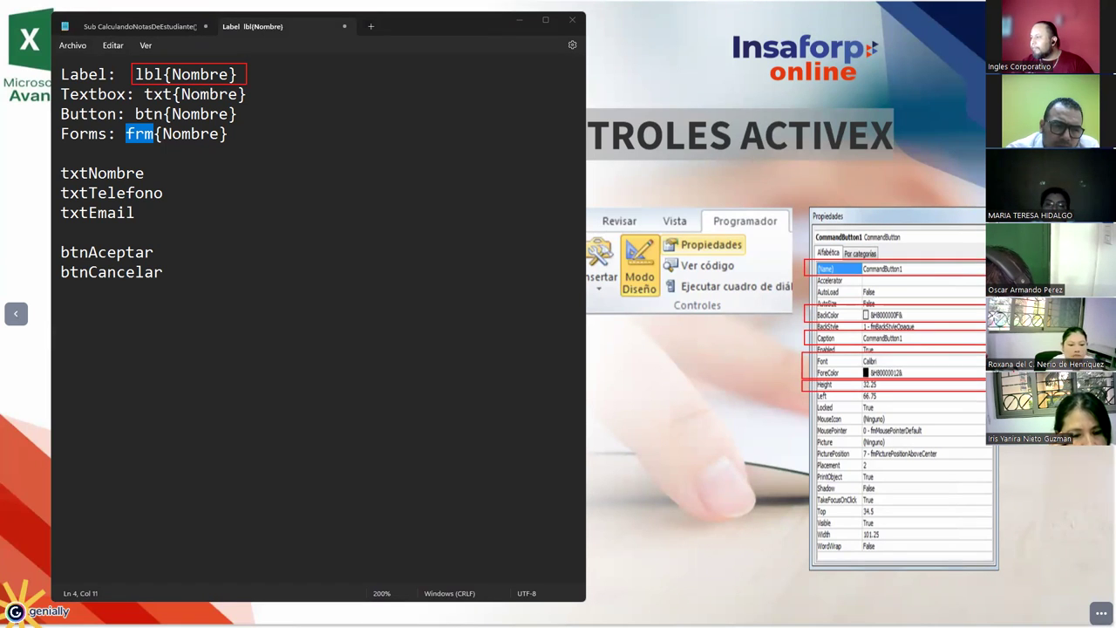
drag(800, 527, 1023, 541)
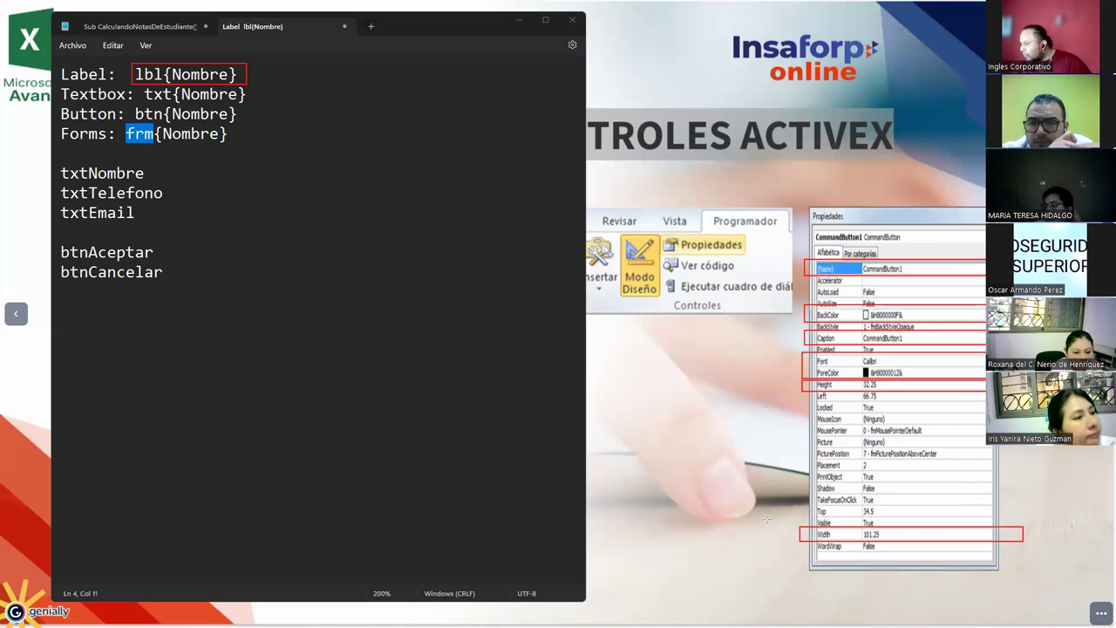
- Outline the Top/Visible and Picture rows in red, then refocus the Notepad notes
drag(797, 511, 1024, 528)
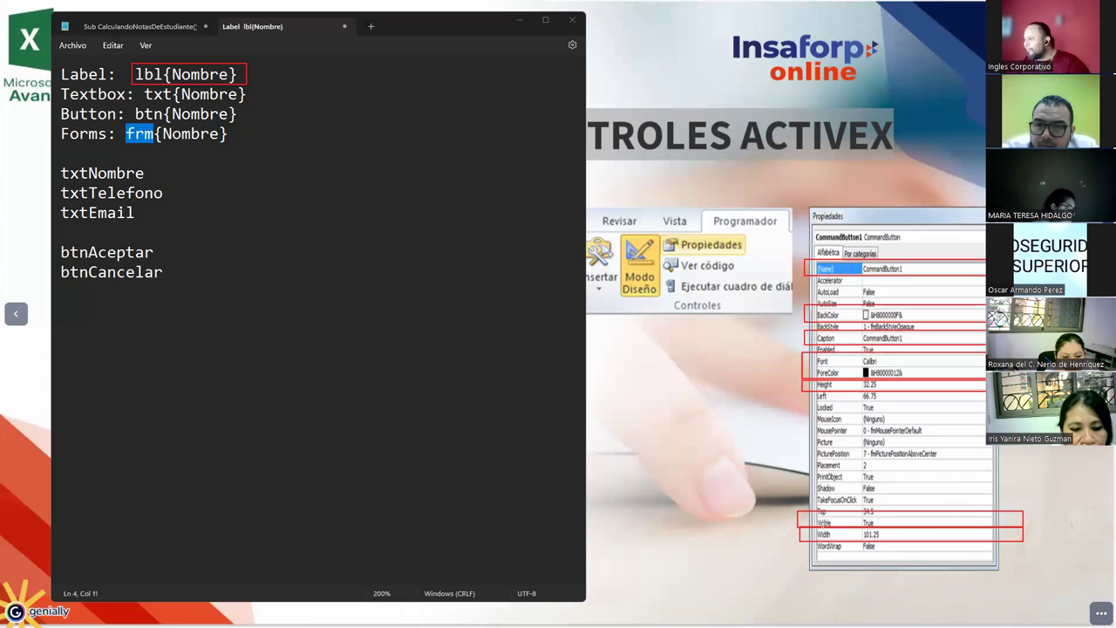
drag(801, 434, 1008, 450)
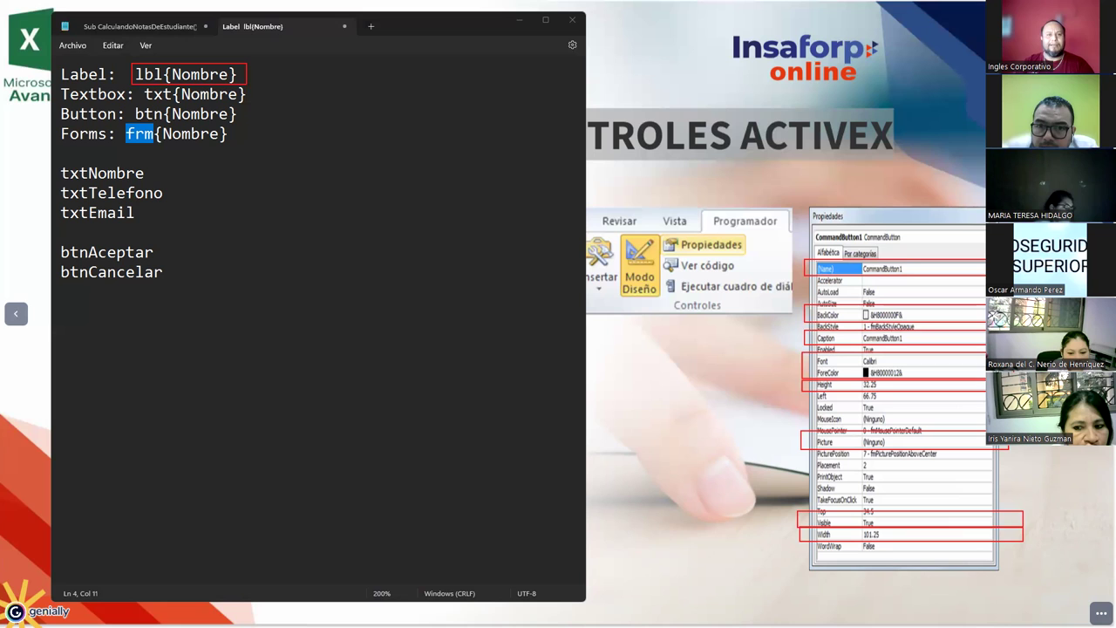
click(315, 319)
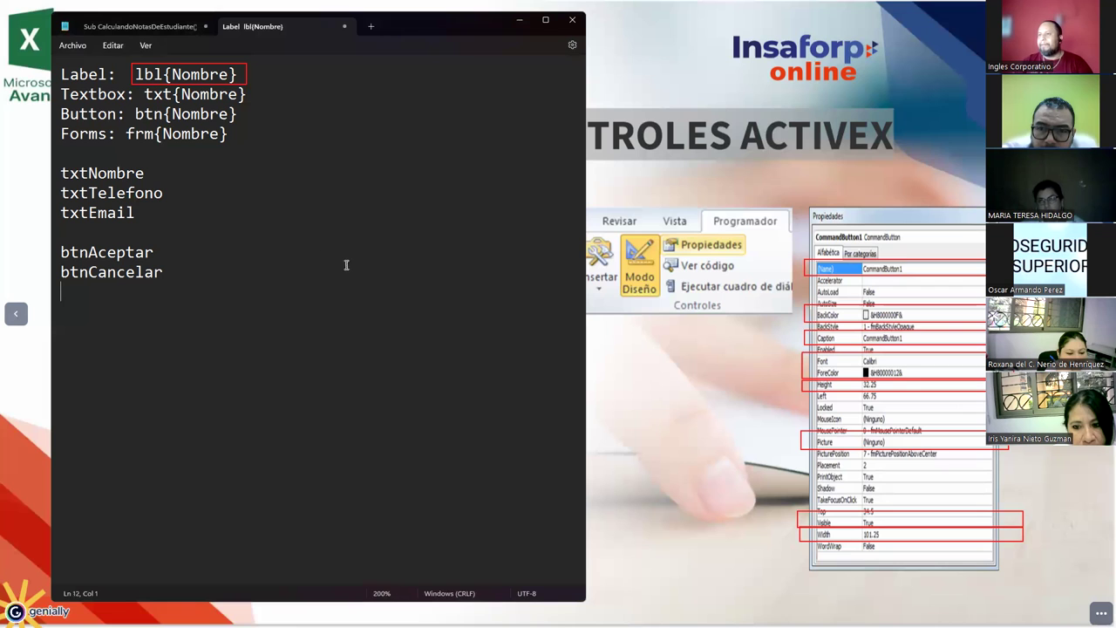
- Clear the red annotations, delete the blank line after btnCancelar, and minimize Notepad
key(Escape)
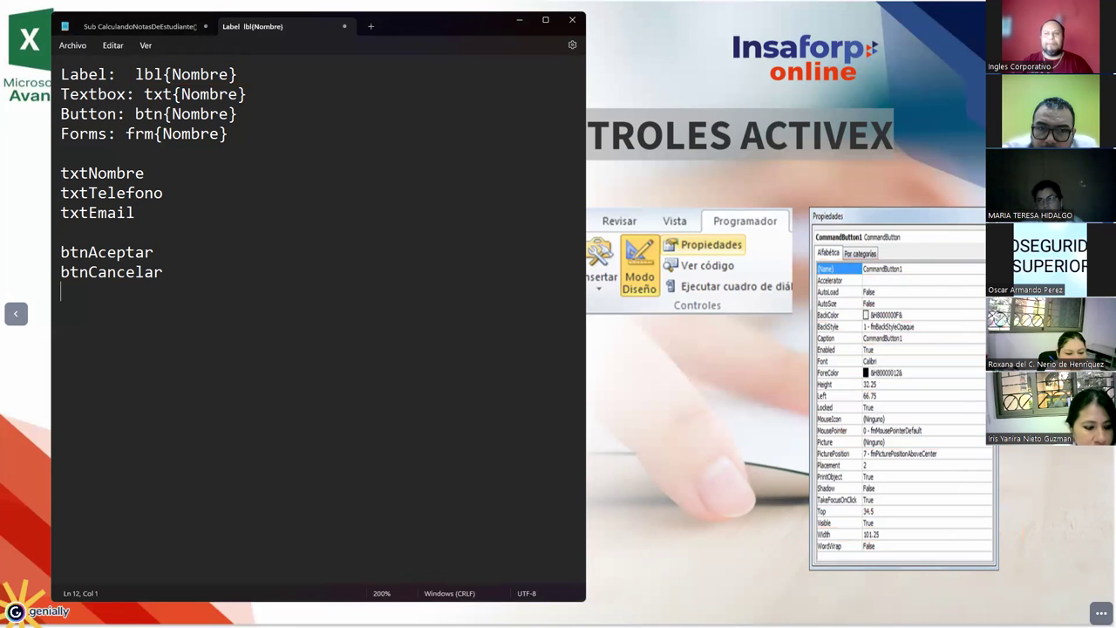
key(BackSpace)
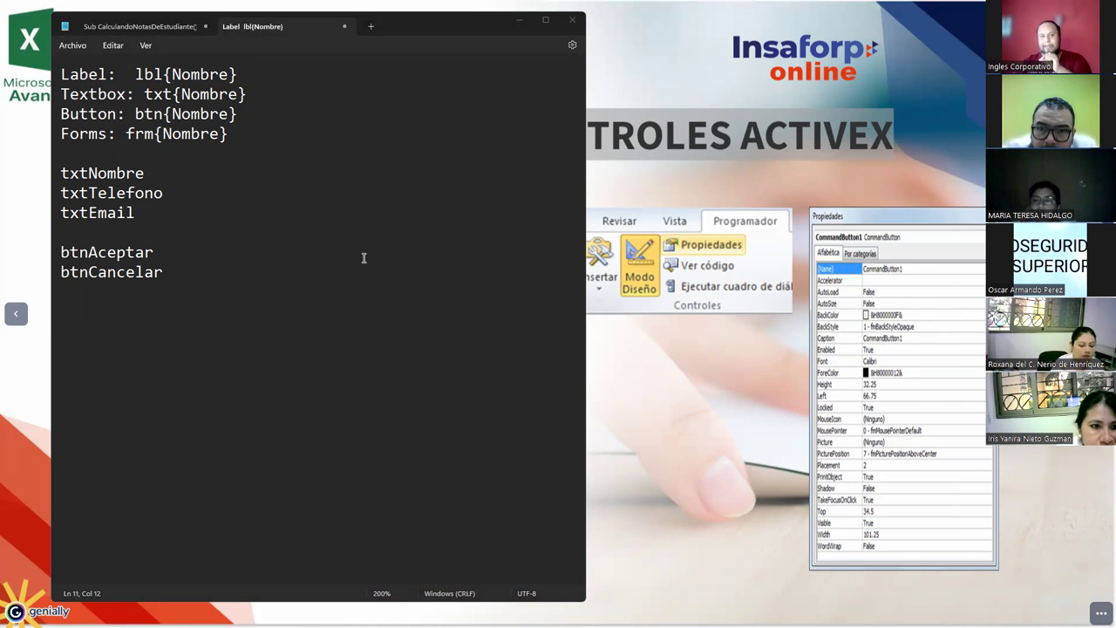
click(518, 19)
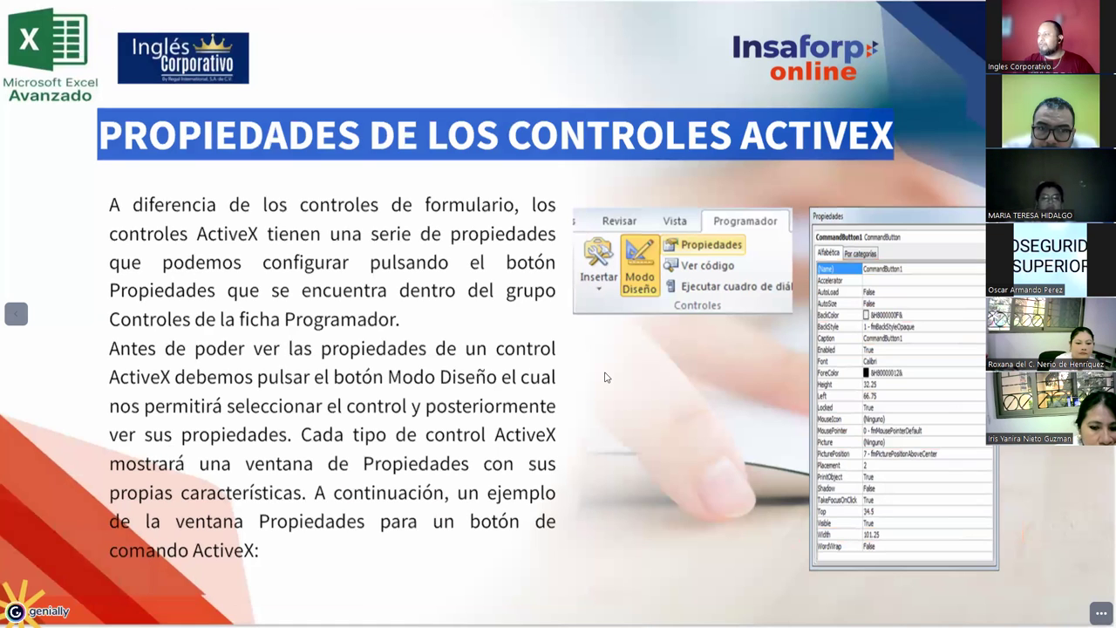
- Advance to the 'Controles ActiveX con subrutinas VBA' slide and highlight SUBRUTINAS in its title
key(Right)
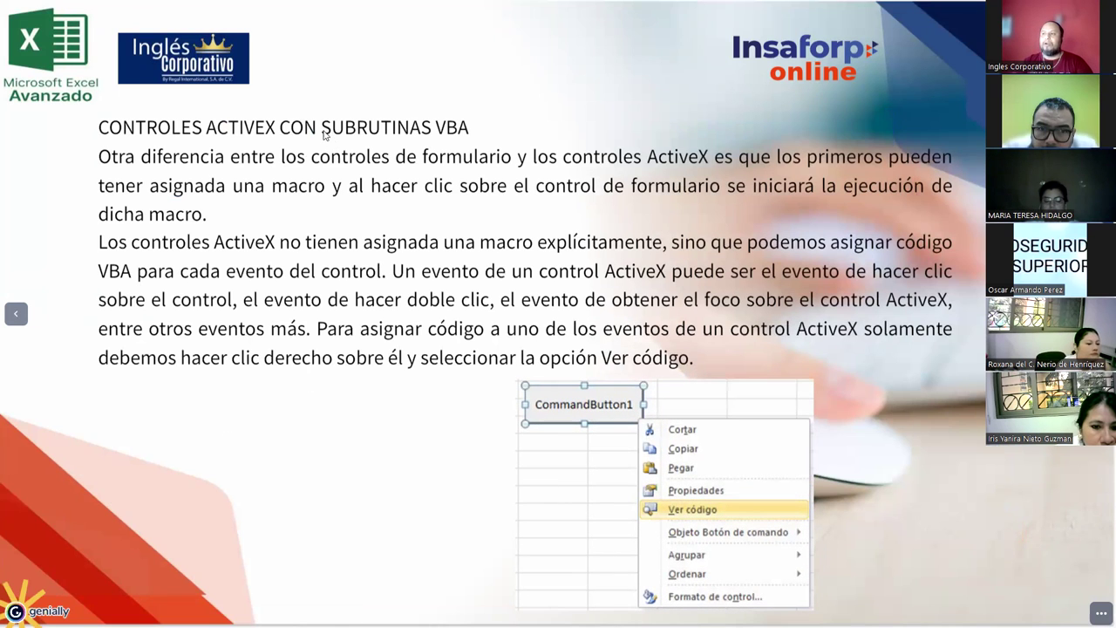
drag(322, 129, 427, 136)
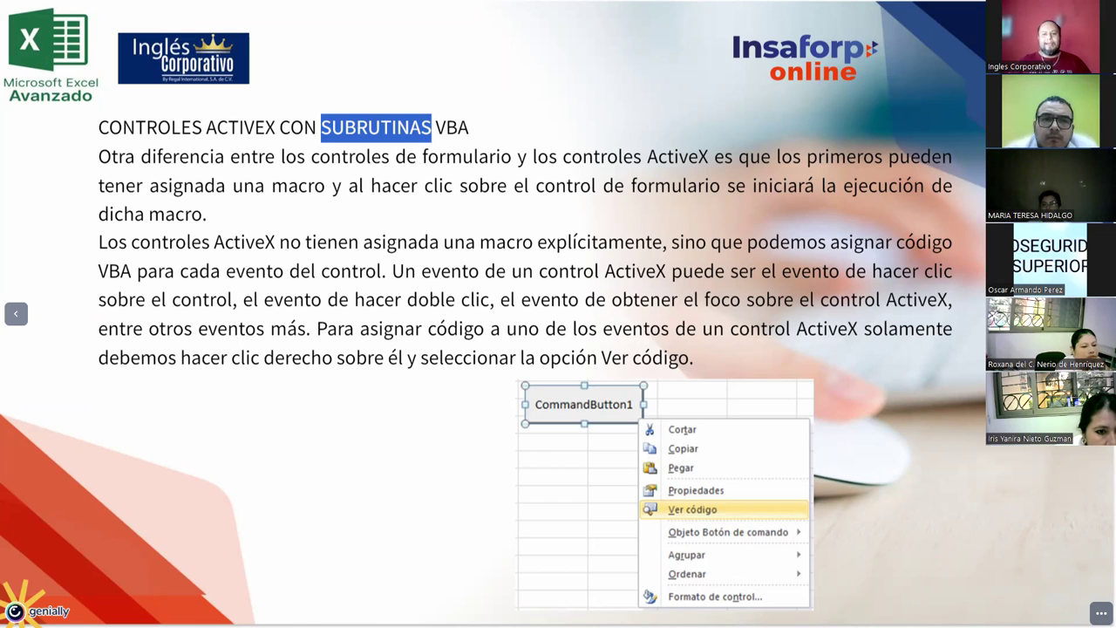
key(alt+Tab)
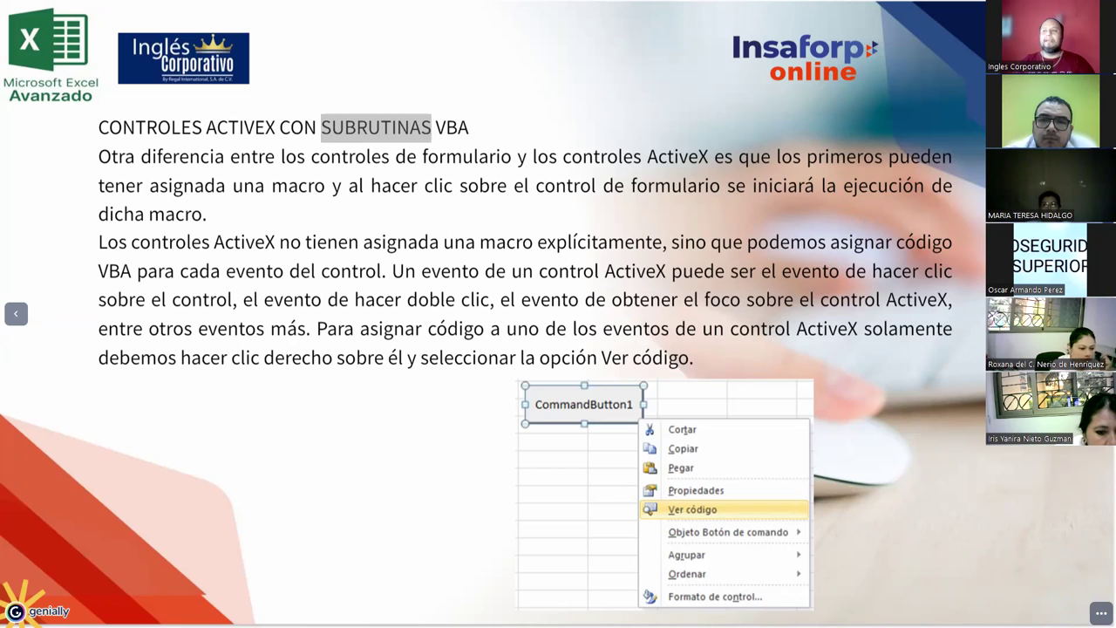
- Select the word SUBRUTINAS, then briefly highlight the paragraph about form control macros
click(336, 132)
double_click(336, 133)
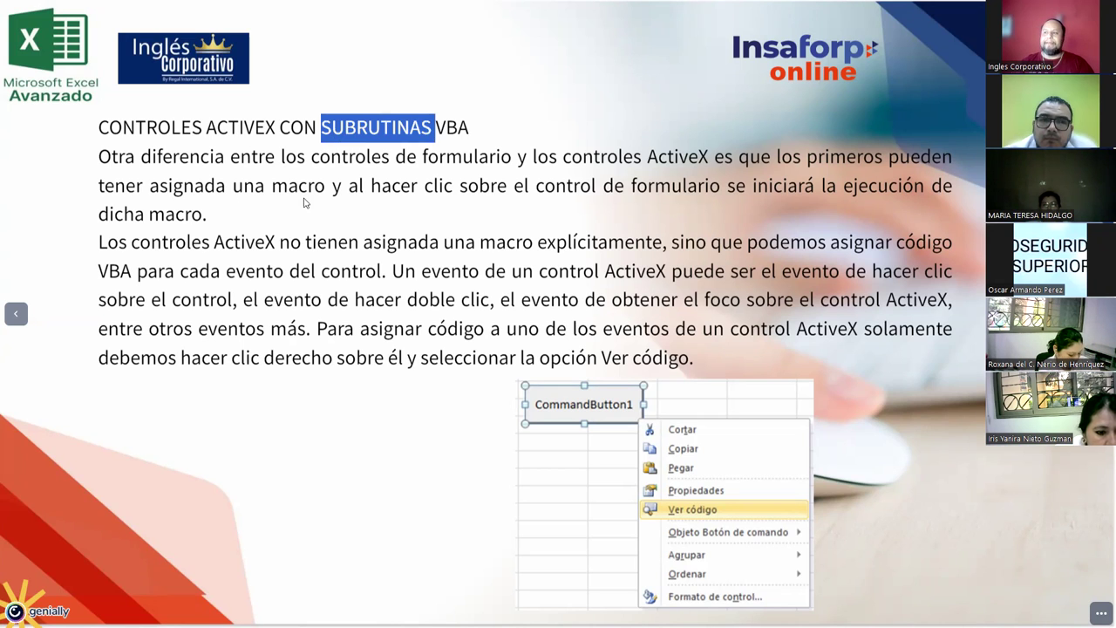
click(211, 218)
mouse_move(209, 218)
mouse_down()
mouse_move(99, 159)
mouse_move(232, 213)
mouse_up()
click(104, 164)
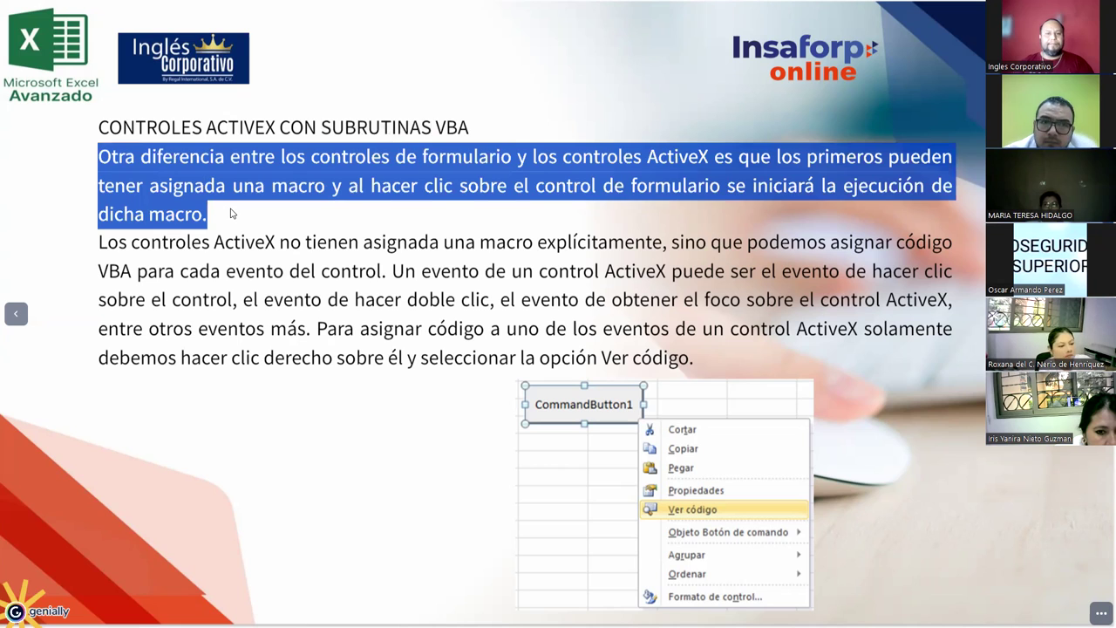
click(232, 213)
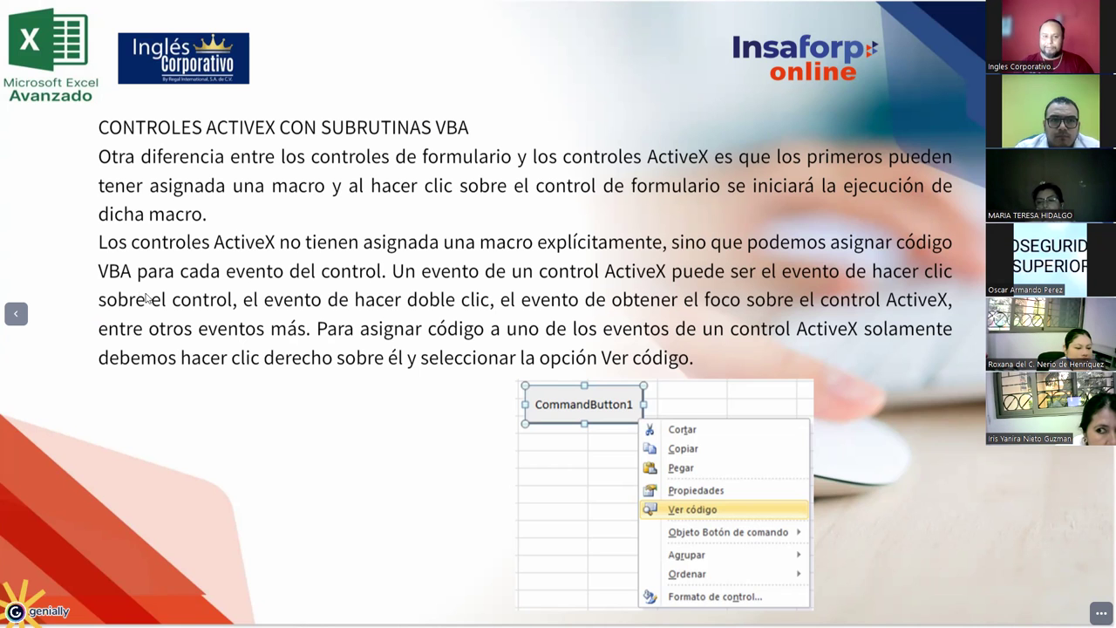
- Highlight the 'Los controles ActiveX no tienen asignada…' paragraph on assigning VBA code to events
drag(102, 248, 720, 366)
click(707, 368)
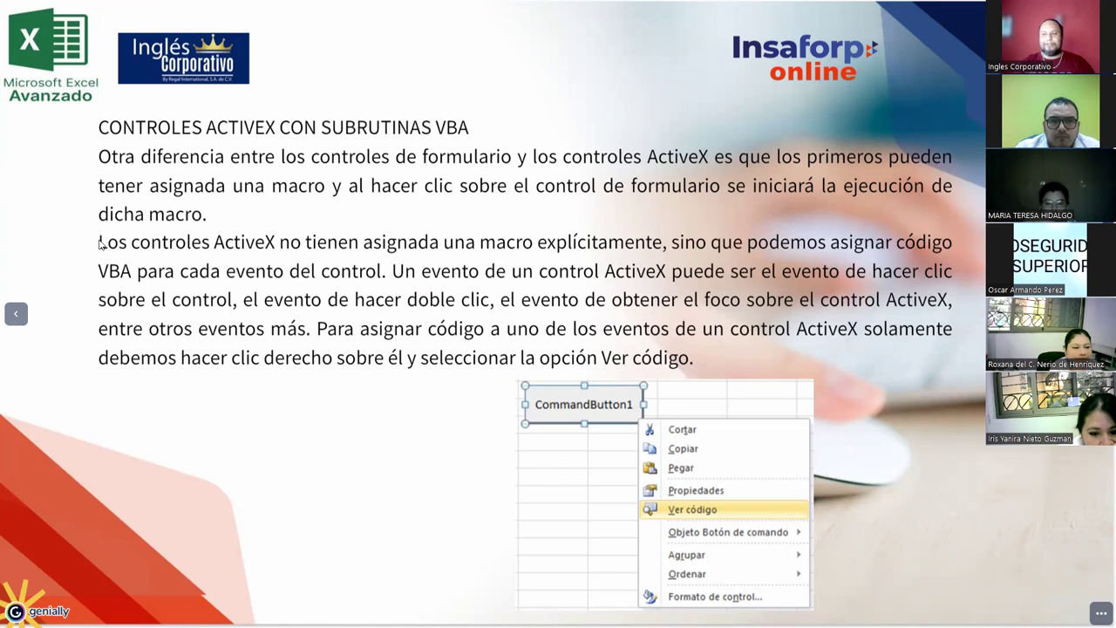
click(713, 357)
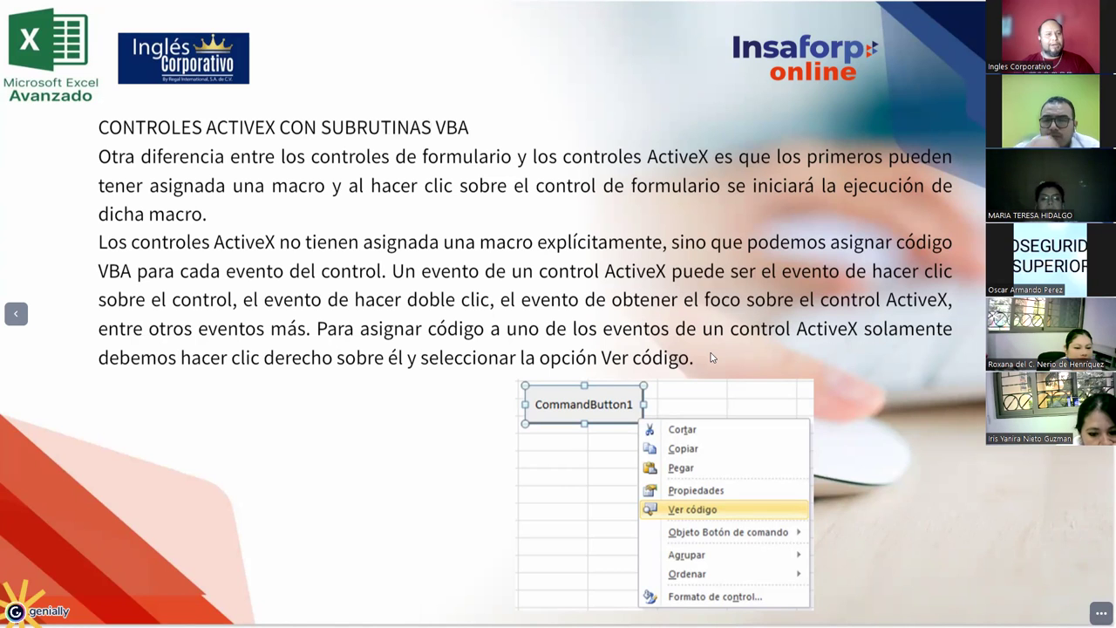
mouse_move(713, 356)
mouse_down()
mouse_move(375, 310)
mouse_move(100, 245)
mouse_up()
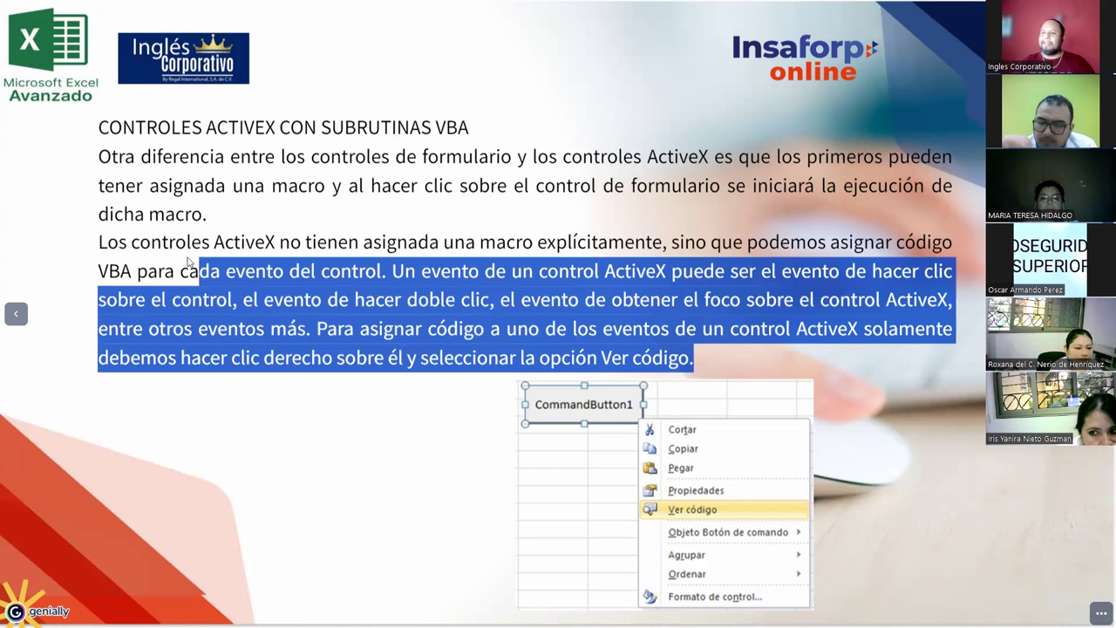
click(101, 245)
mouse_move(100, 245)
mouse_down()
mouse_move(717, 361)
mouse_move(100, 242)
mouse_move(711, 371)
mouse_up()
click(721, 367)
click(102, 253)
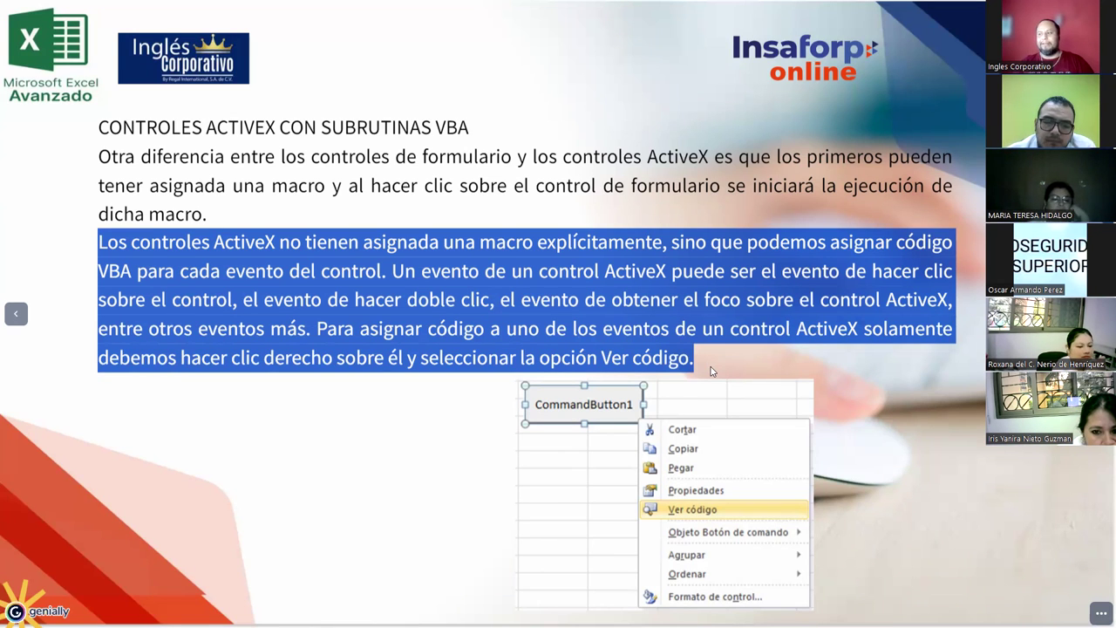
click(697, 366)
mouse_move(697, 365)
mouse_down()
mouse_move(240, 299)
mouse_move(101, 248)
mouse_up()
click(101, 248)
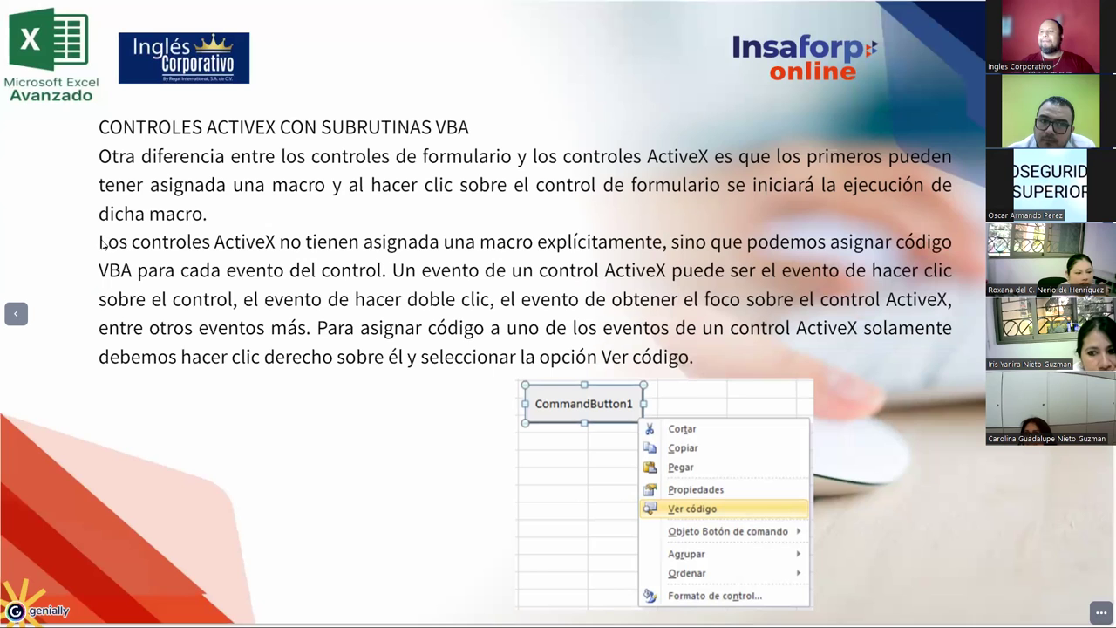
drag(101, 244, 737, 372)
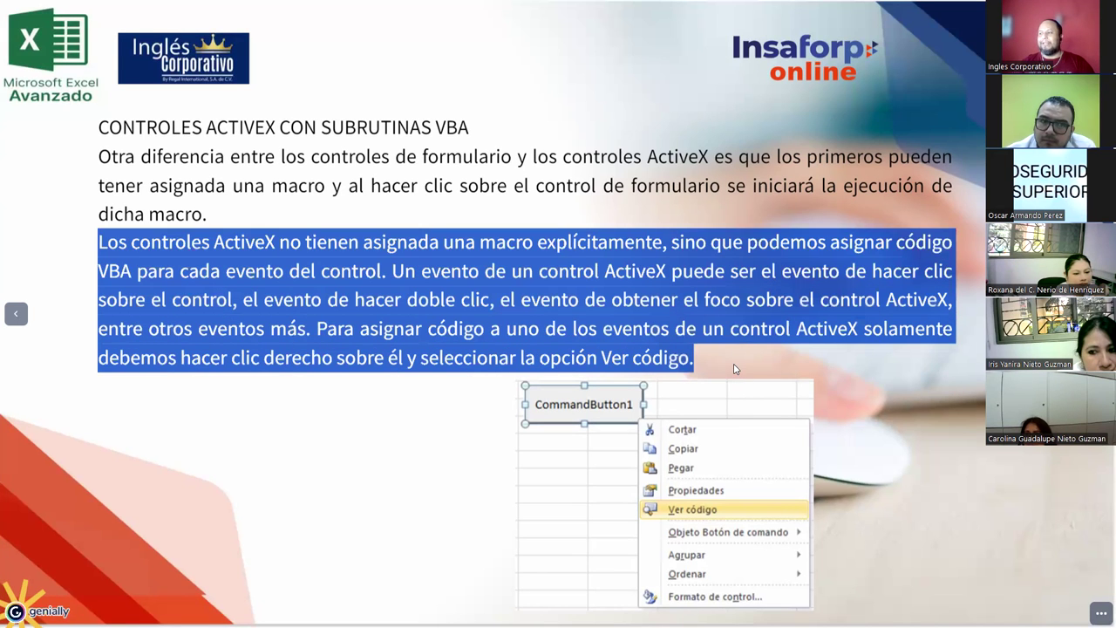
click(735, 368)
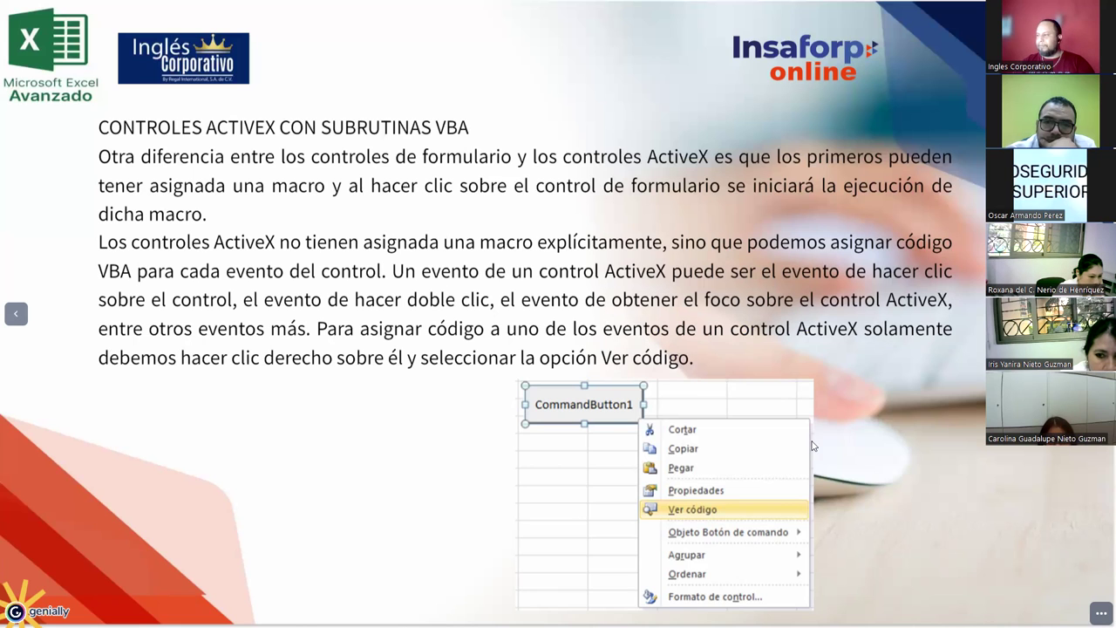
- On the next slide, outline the Click subroutine and the Click, DblClick and MouseDown events in red
key(Right)
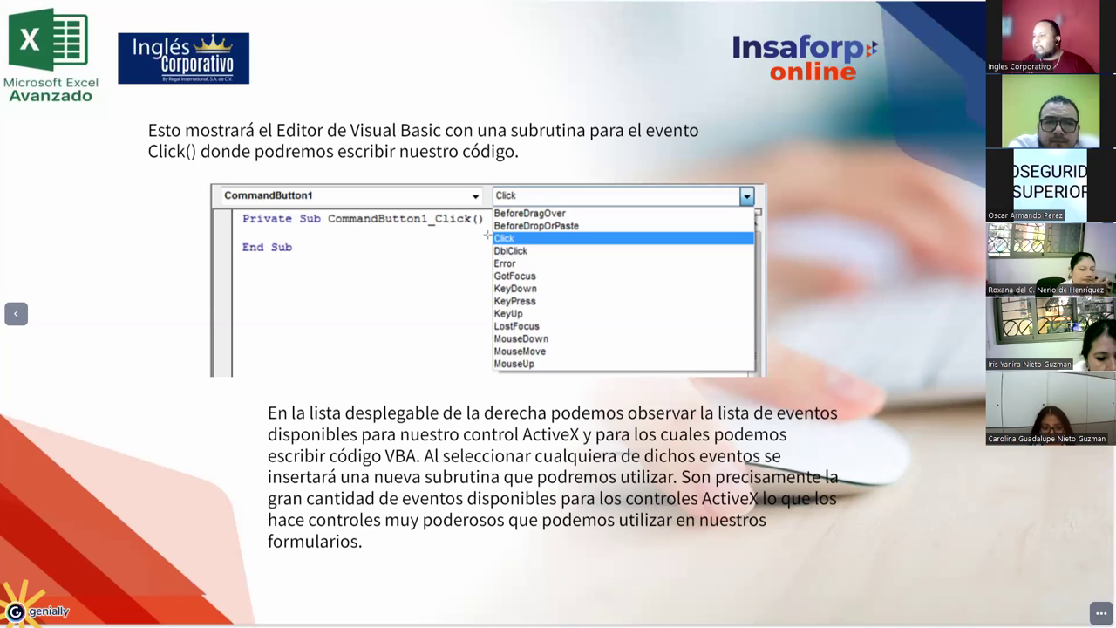
drag(491, 231, 550, 246)
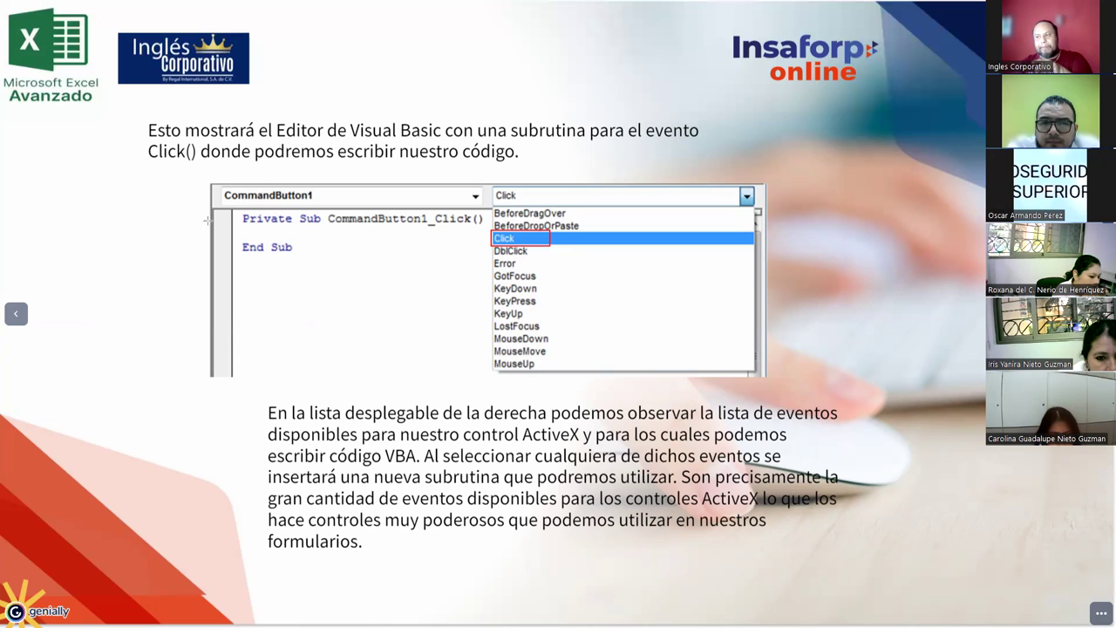
drag(234, 208, 487, 261)
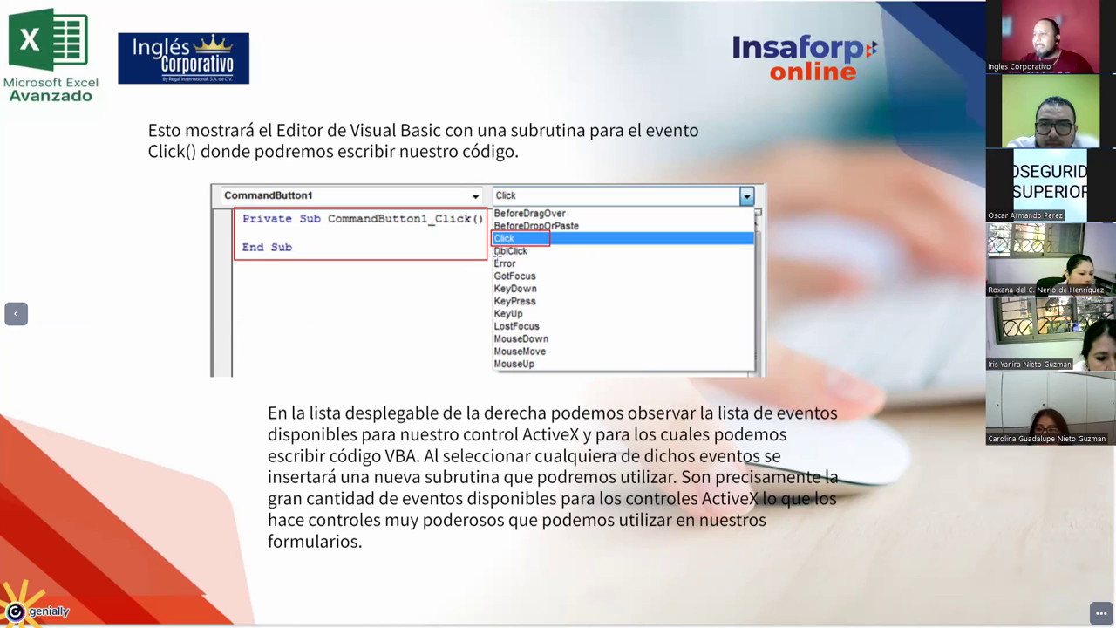
drag(546, 257, 551, 257)
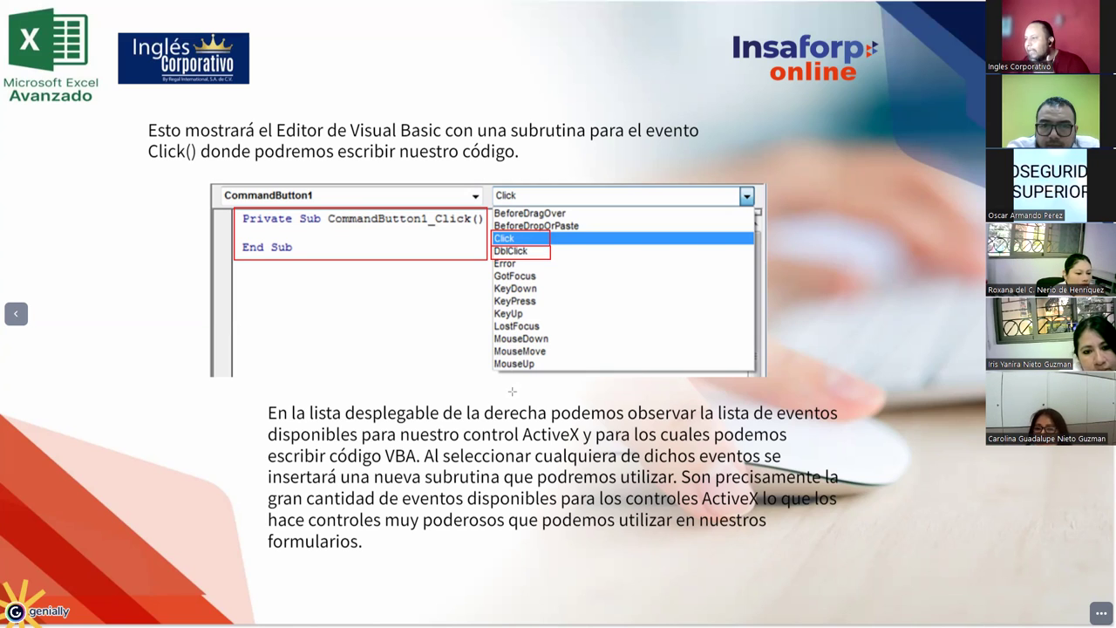
drag(491, 331, 556, 348)
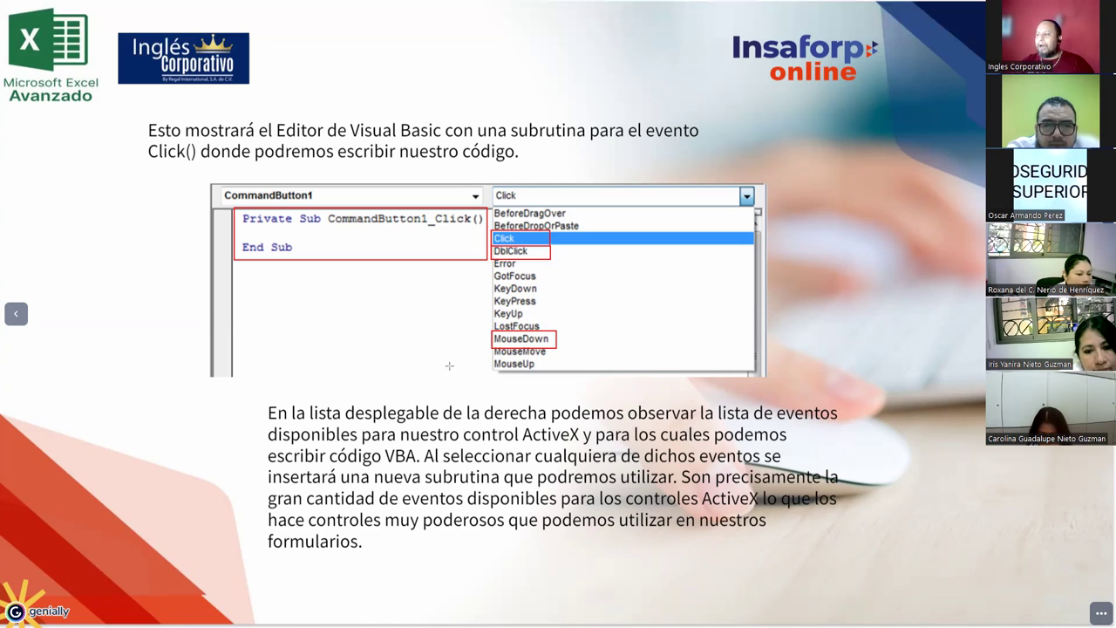
- Outline the MouseMove, KeyPress, KeyDown and one more event in the slide's event list
drag(487, 346, 567, 360)
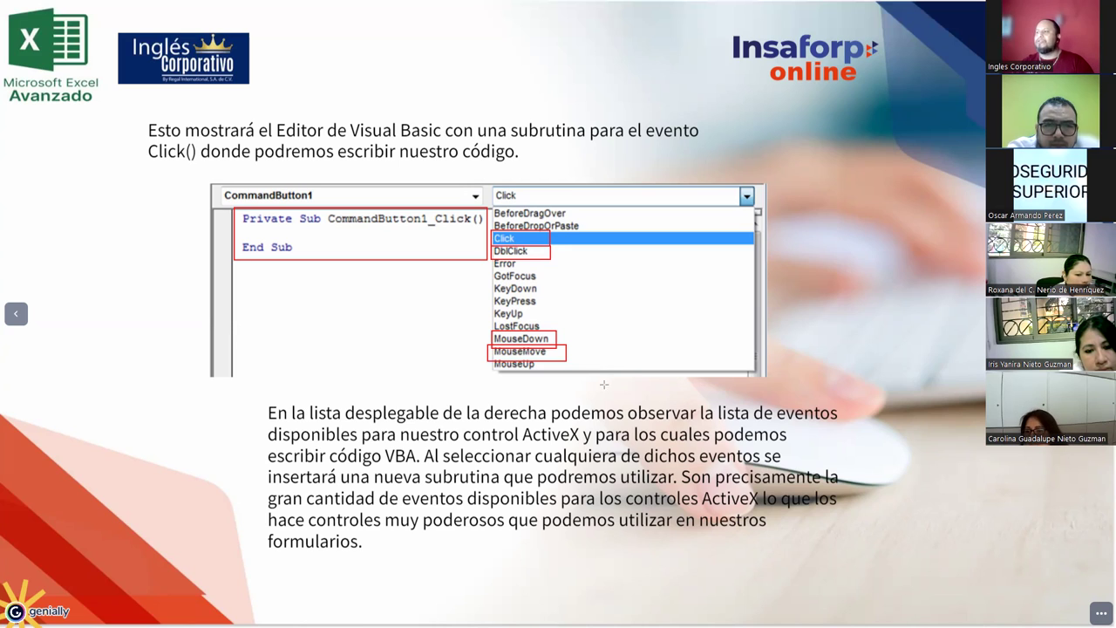
drag(492, 296, 544, 307)
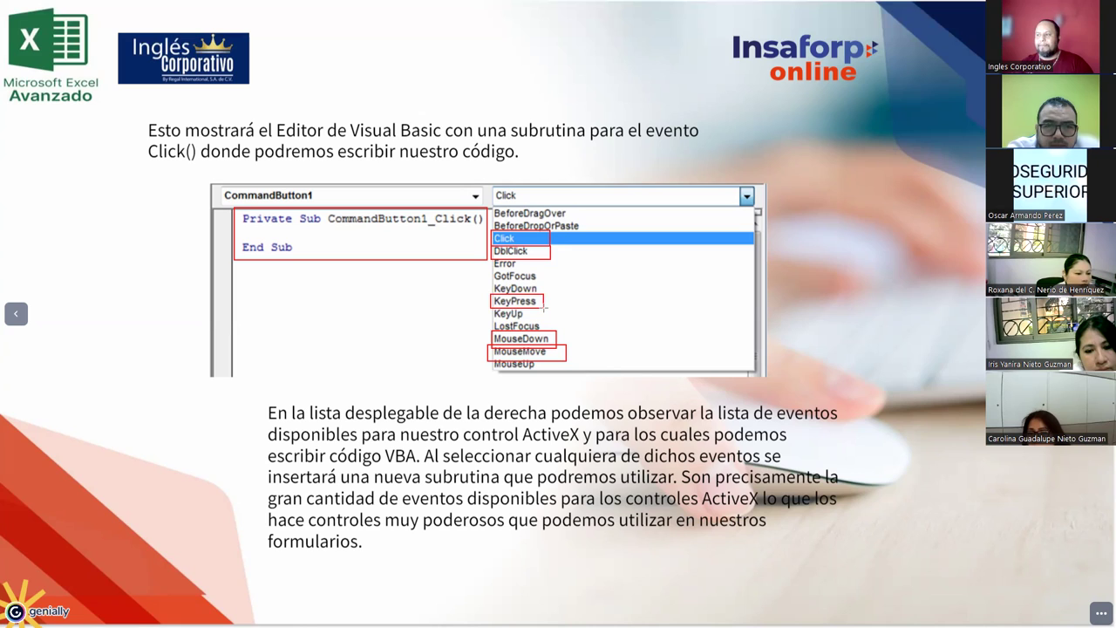
mouse_move(491, 282)
mouse_down()
mouse_move(541, 295)
mouse_move(538, 320)
mouse_up()
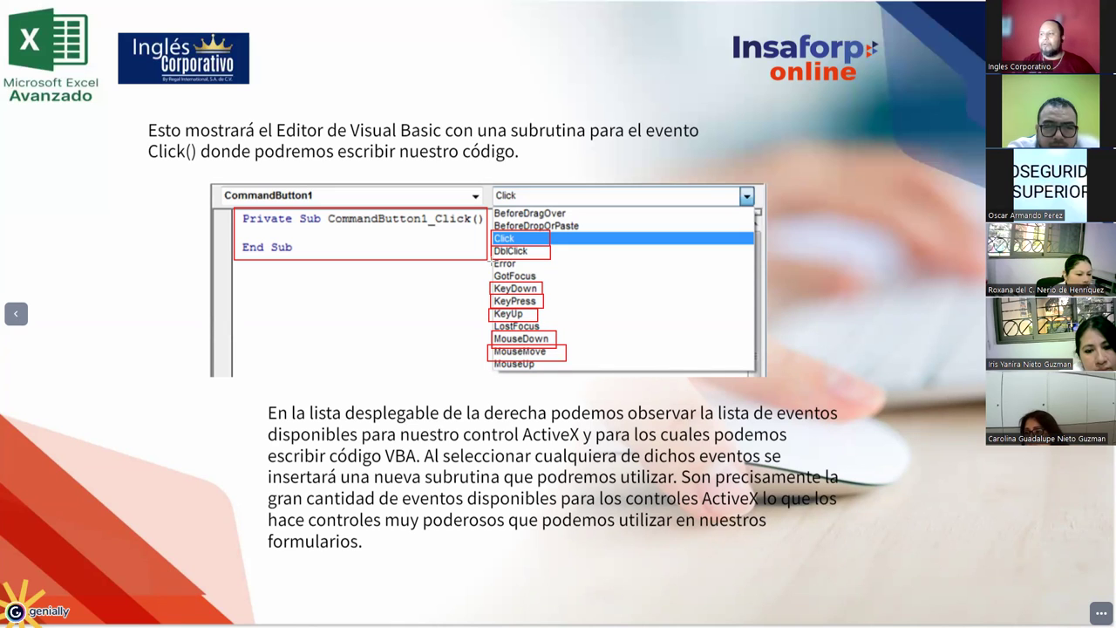
drag(489, 258, 550, 271)
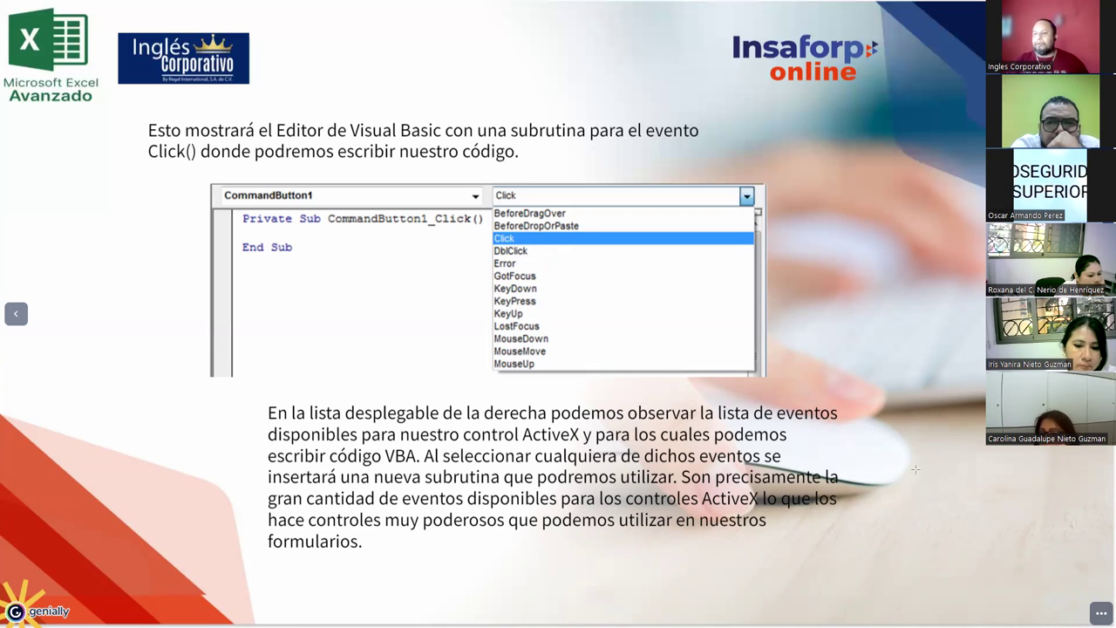
- Frame the Click subroutine code, its Click name, the DblClick event, and the empty area below End Sub
drag(232, 209, 486, 261)
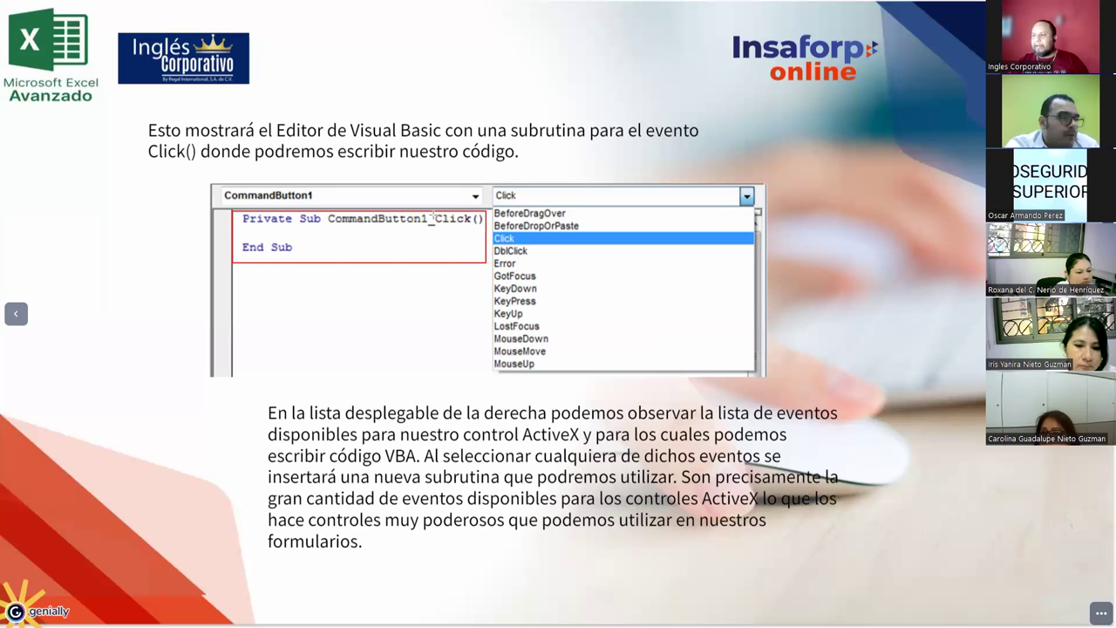
drag(436, 209, 481, 234)
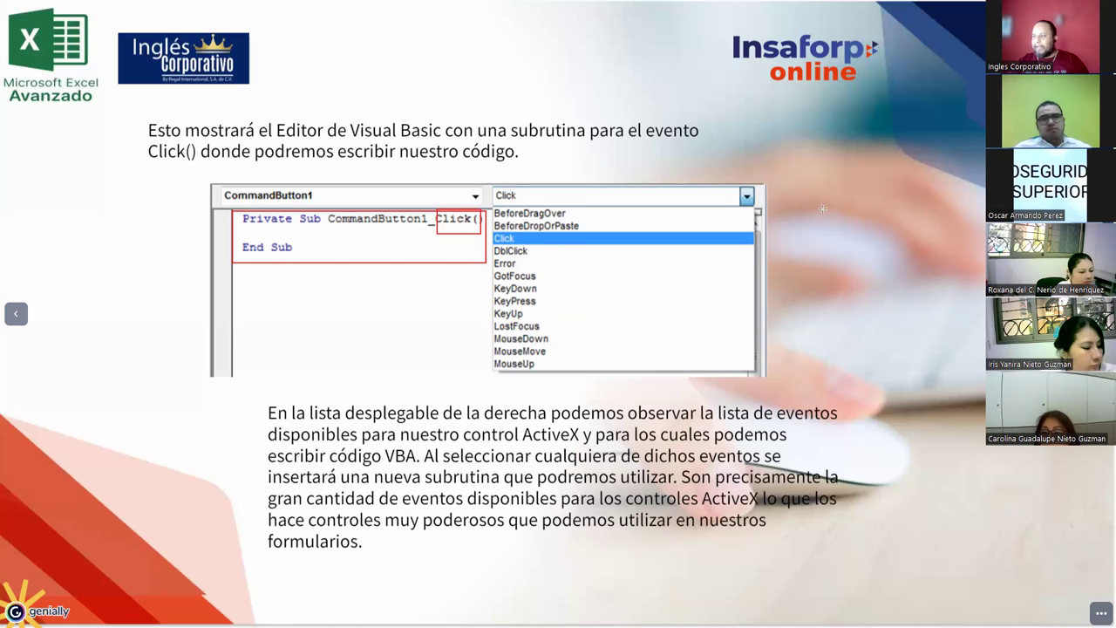
drag(491, 244, 542, 256)
mouse_move(234, 278)
mouse_down()
mouse_move(406, 336)
mouse_move(488, 350)
mouse_up()
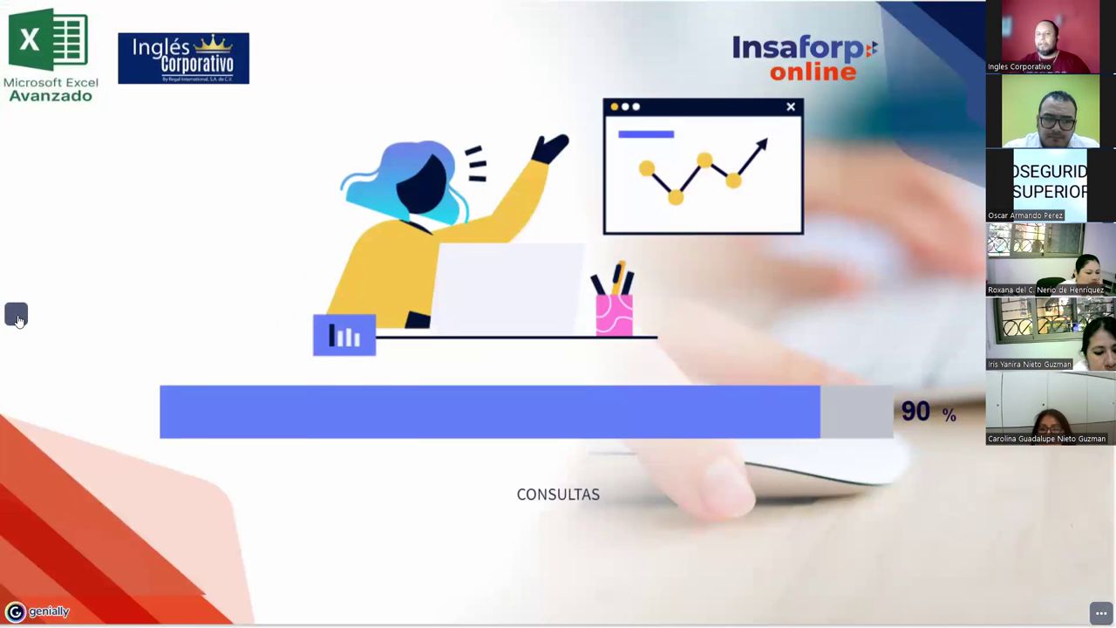
- Step back to the previous DEMOSTRACIÓN slide using the left arrow
click(16, 316)
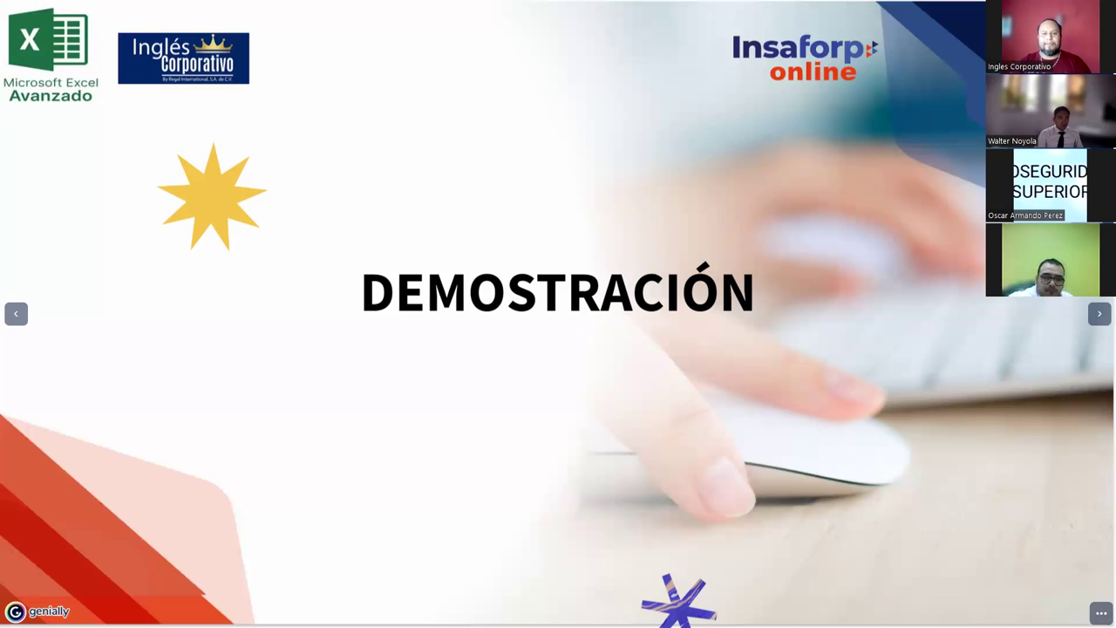
- Switch from the Genially presentation to the blank Excel workbook Libro1
key(alt+Tab)
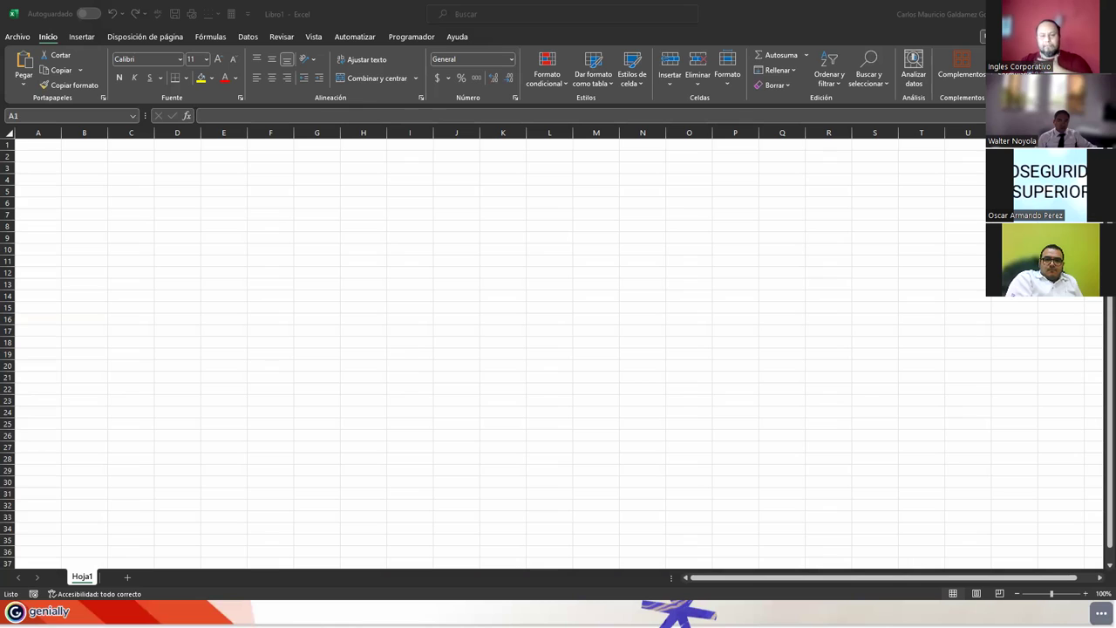
- Zoom the blank Hoja1 sheet from 100% to 130% and select cell B3
click(122, 179)
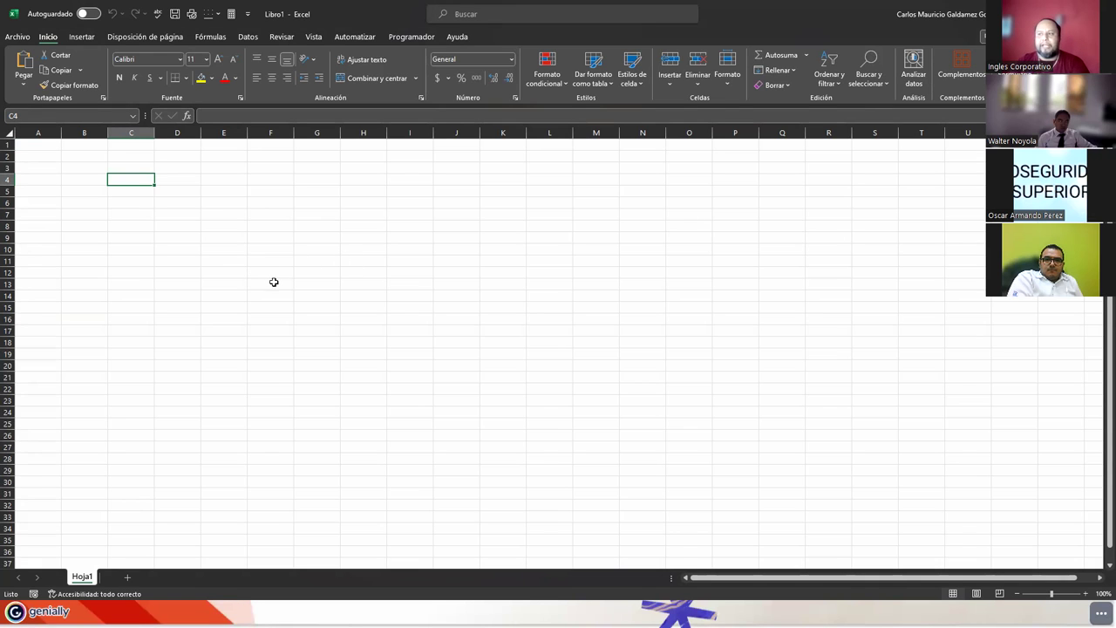
click(233, 223)
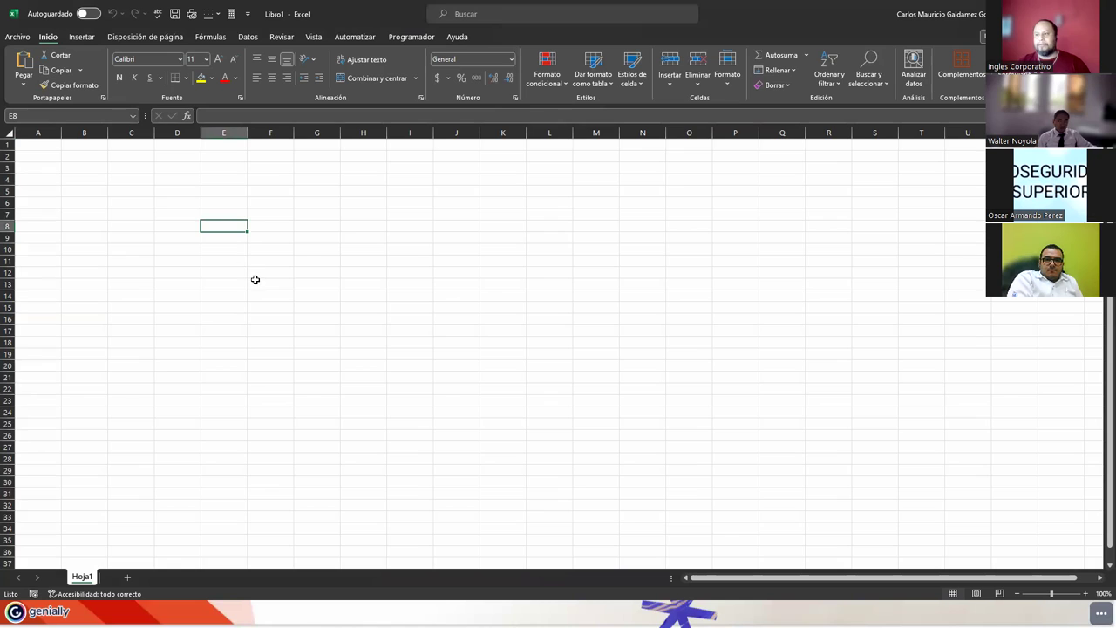
scroll(255, 279, up, 2)
click(265, 195)
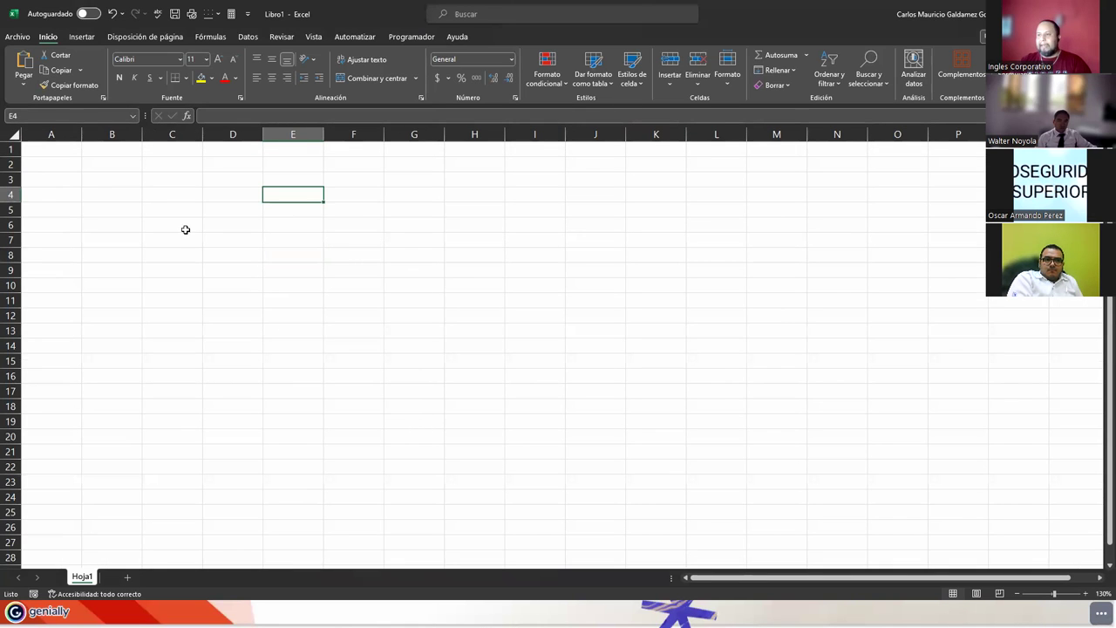
click(101, 175)
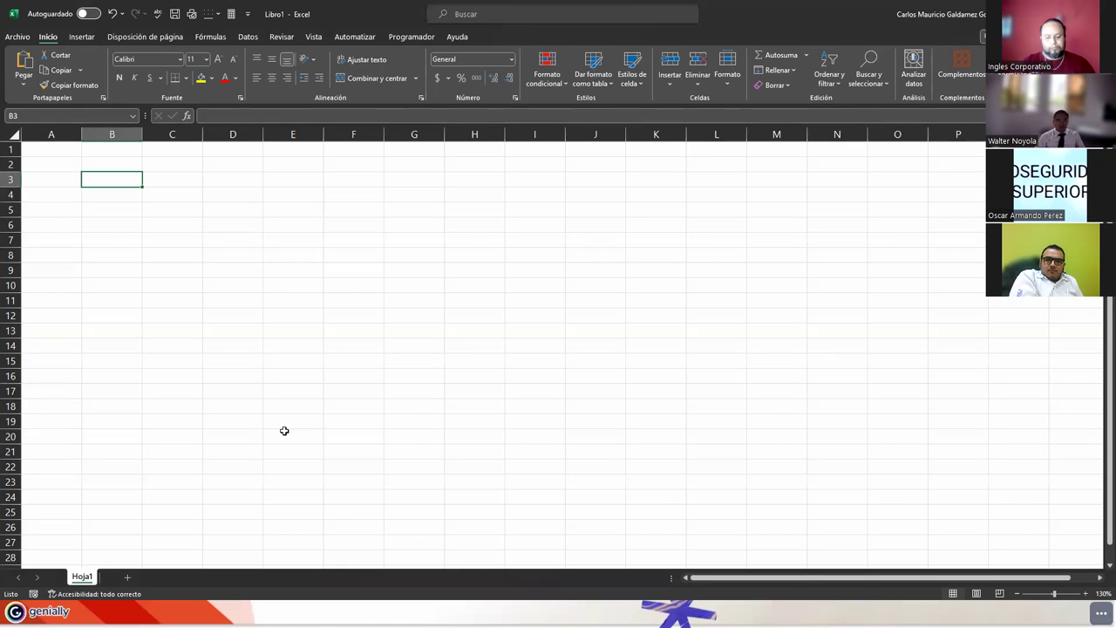
- Enter the title OBTENCIÓN DE SALARIO in B3 and labels NOMBRE, APELLIDOS, SUELDO in B5, B7, B9
text(OBTENCIÓN DE SALARIO)
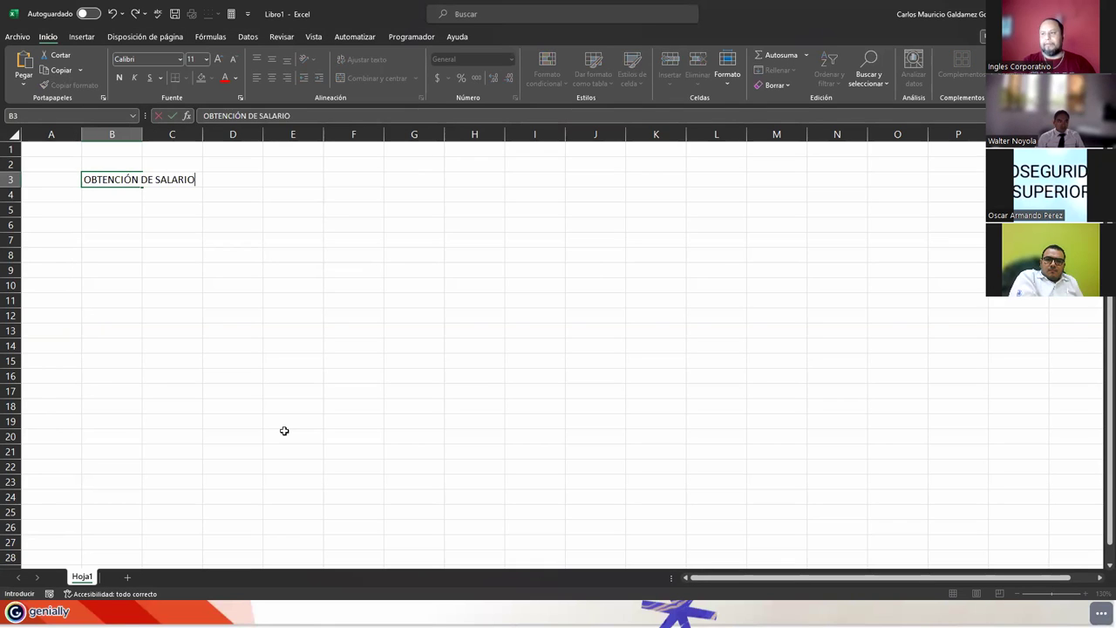
key(Return)
key(Return)
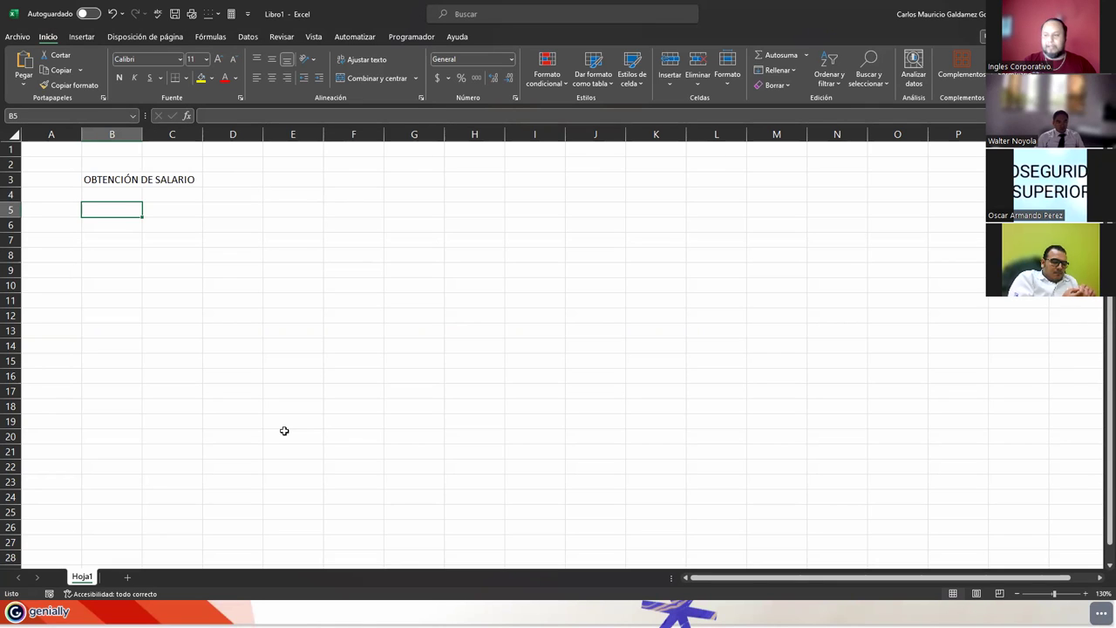
text(NOMBRE)
key(Return)
key(Return)
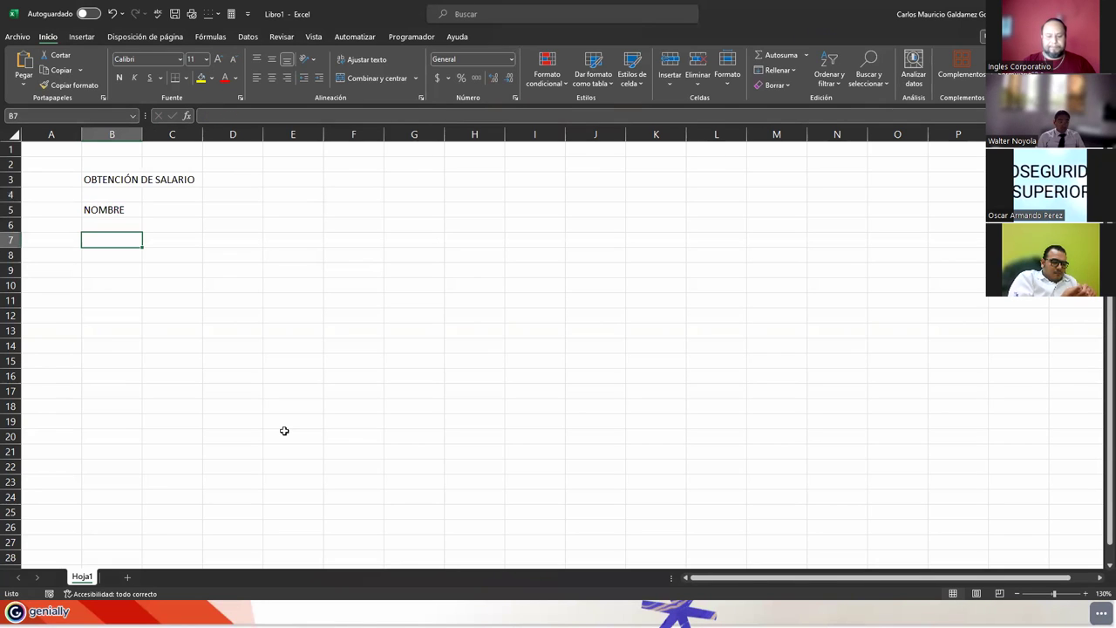
text(APELLIDOS)
key(Return)
key(Return)
key(Return)
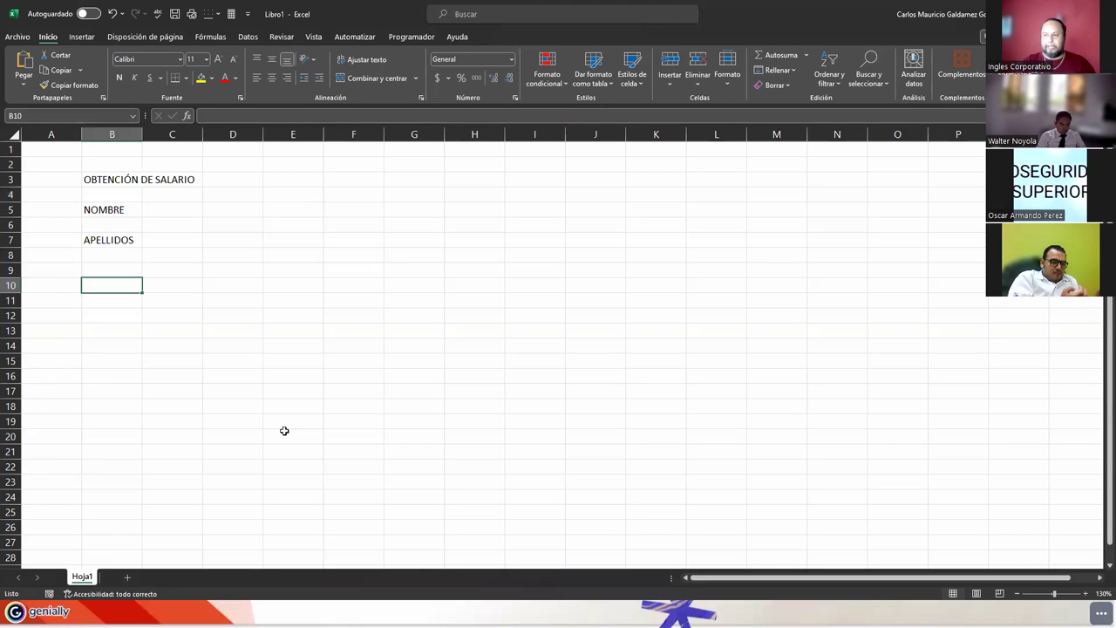
key(Up)
text(SUELDO)
key(Tab)
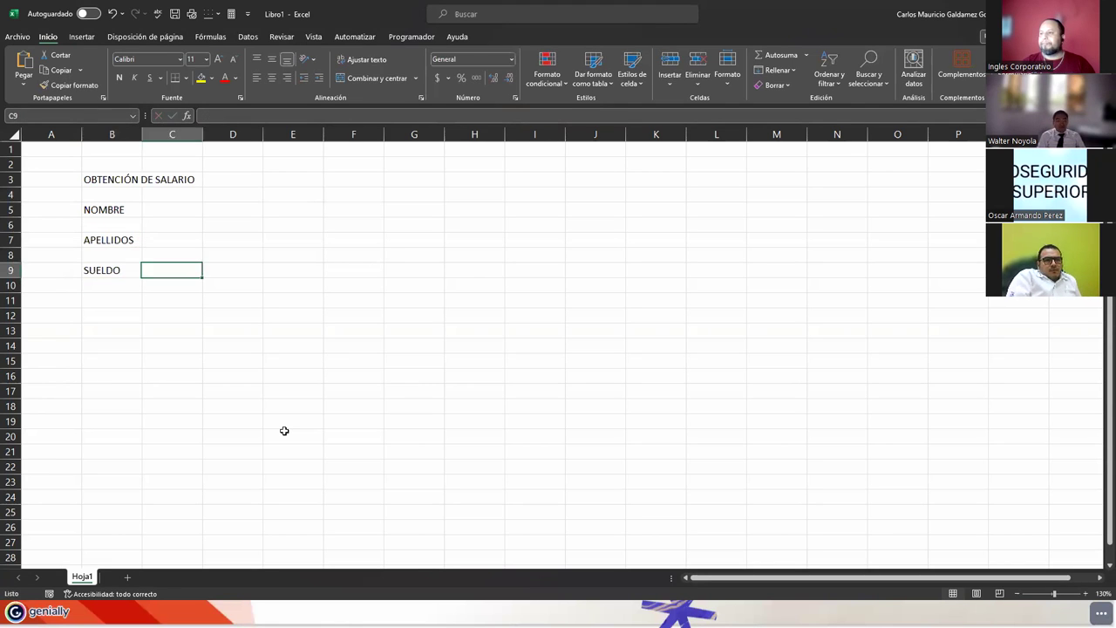
- Check the cells beside the labels and narrow column C into a thin spacer
key(Right)
key(Right)
key(Up)
key(Up)
key(Up)
key(Down)
key(Down)
key(Down)
key(Left)
key(Left)
key(Right)
key(Right)
key(Up)
key(Up)
key(Up)
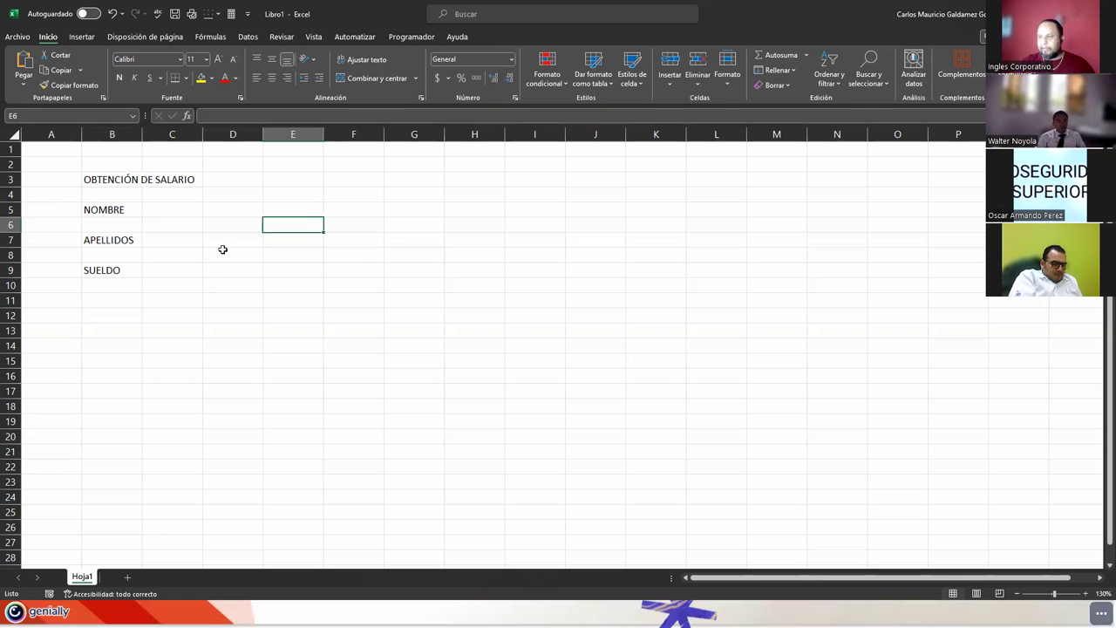
mouse_move(199, 136)
mouse_down()
mouse_move(158, 140)
mouse_move(268, 138)
mouse_up()
- Give input cells D5, D7 and D9 thick outside borders
click(183, 212)
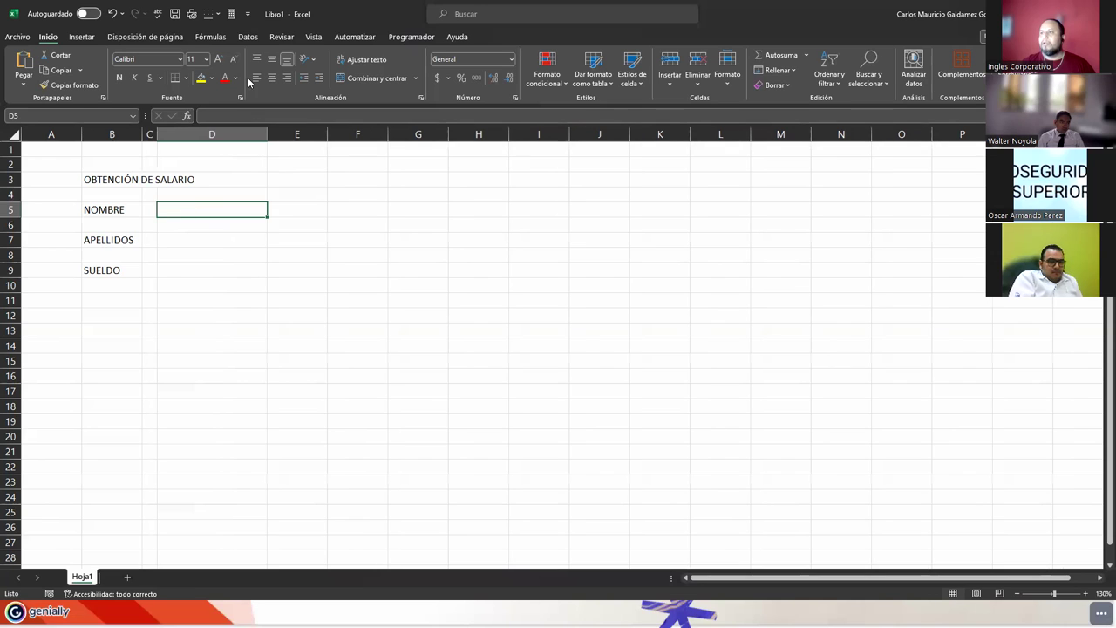
click(186, 78)
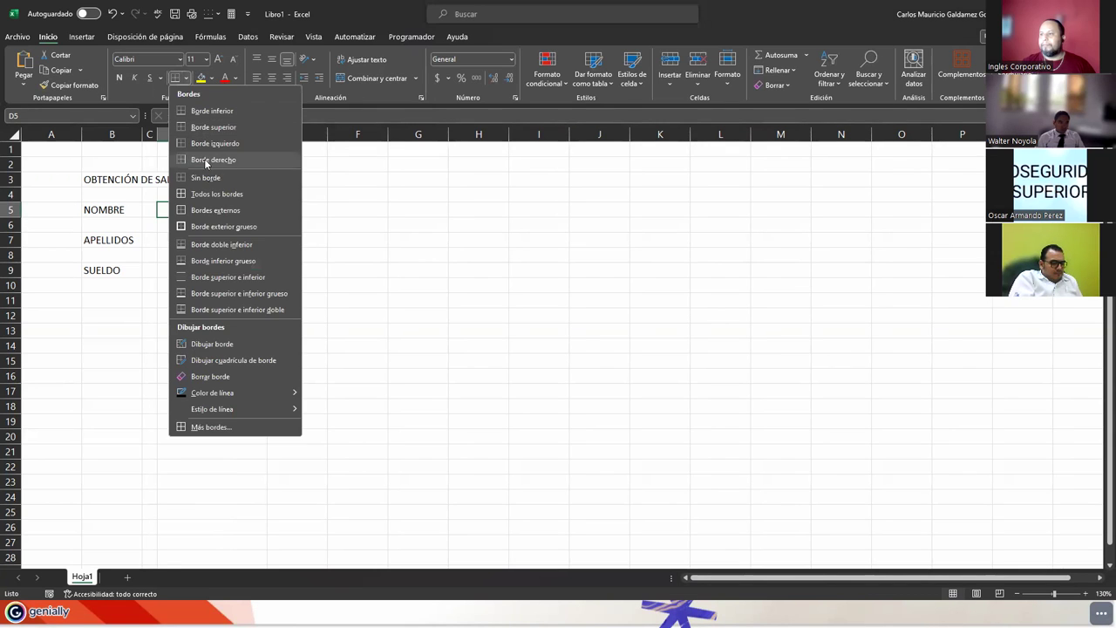
click(212, 226)
click(183, 242)
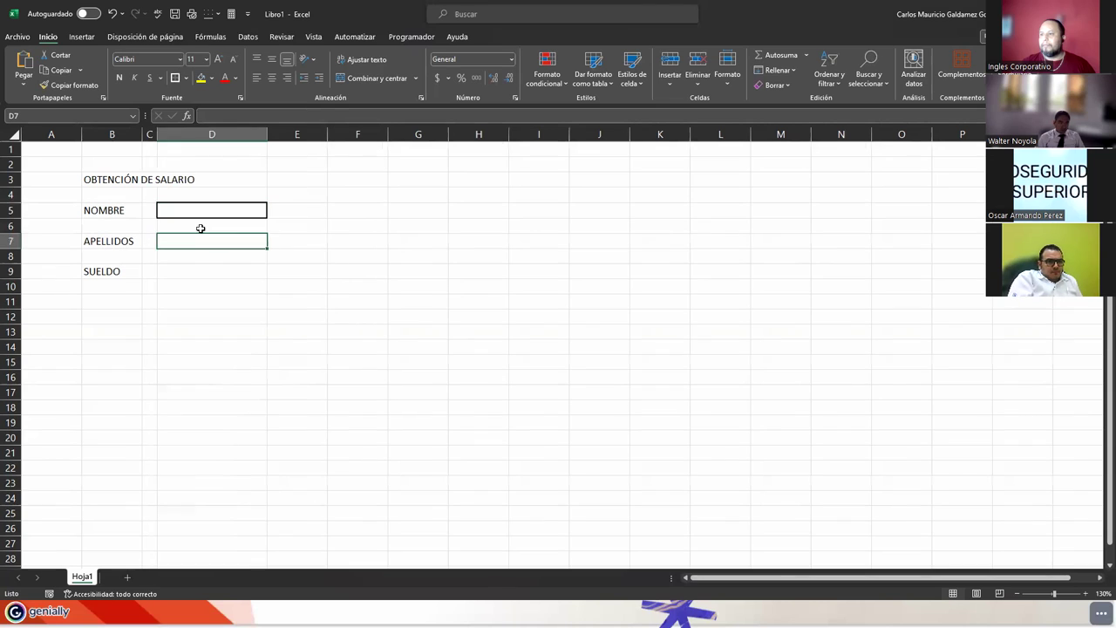
key(F4)
click(181, 272)
click(175, 78)
- Select the NOMBRE, APELLIDOS and SUELDO labels in B5, B7 and B9 for styling
click(94, 212)
ctrl+click(101, 241)
ctrl+click(107, 272)
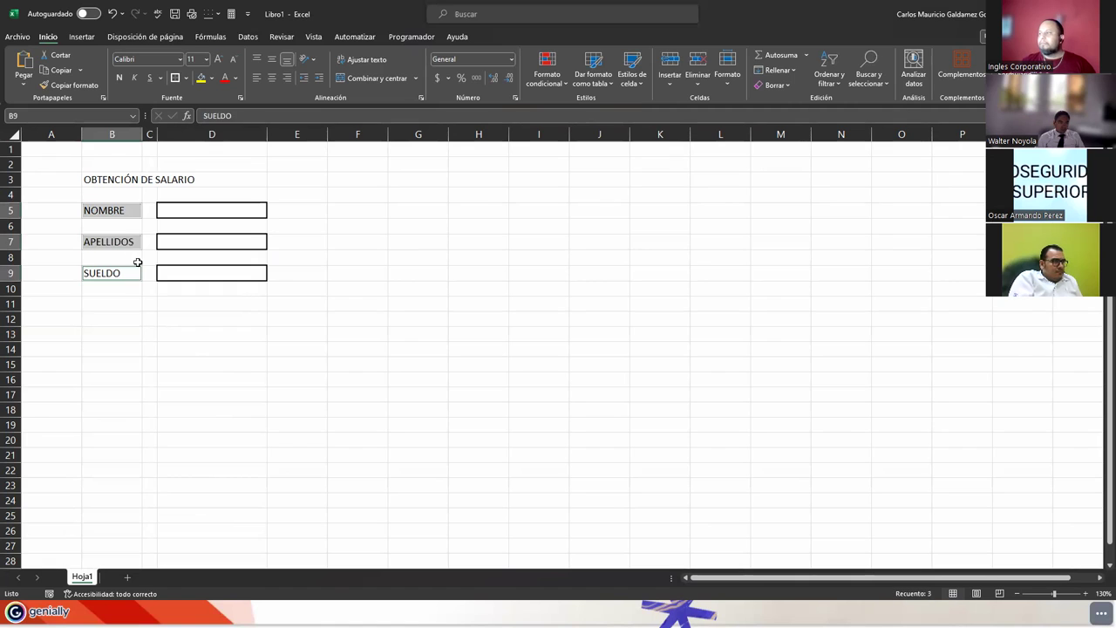
click(632, 69)
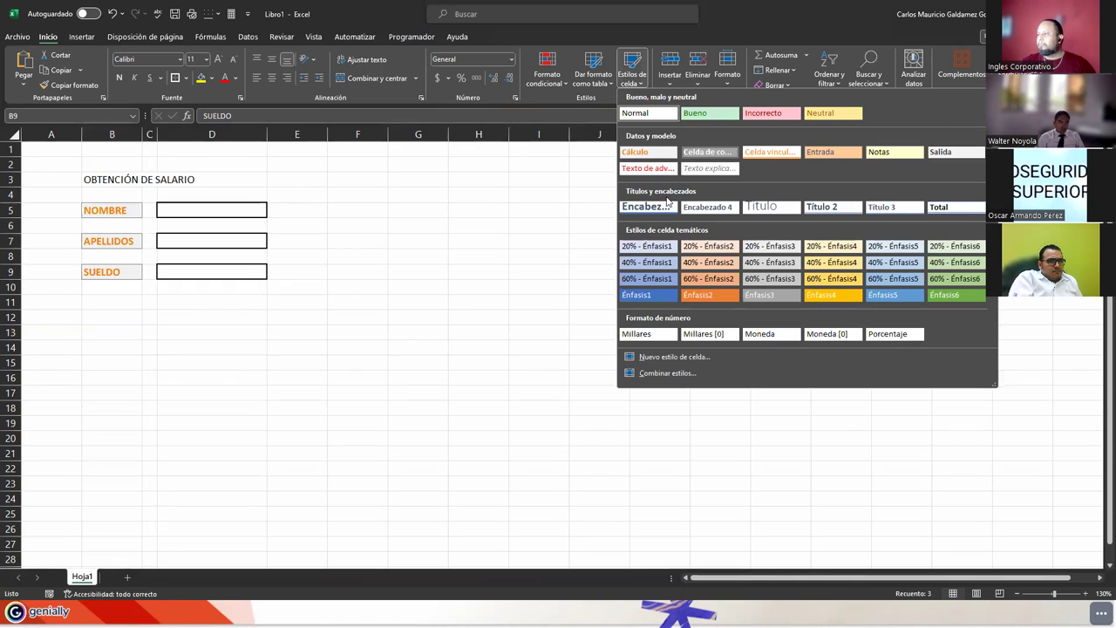
- Apply the Encabezado 1 cell style to the OBTENCIÓN DE SALARIO title in B3
click(823, 213)
click(135, 179)
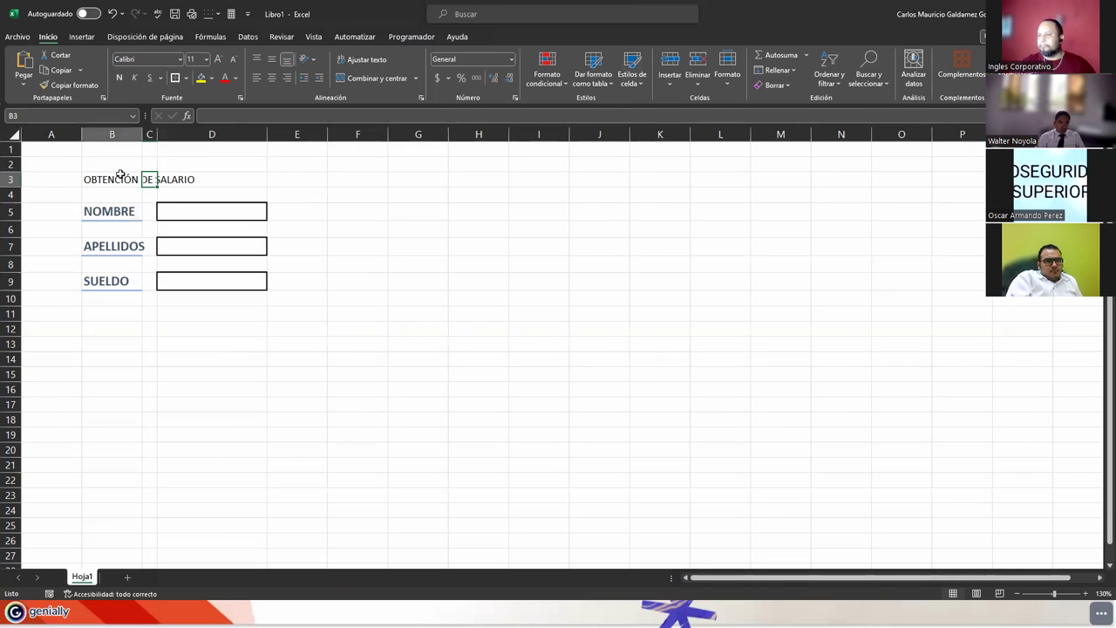
click(632, 70)
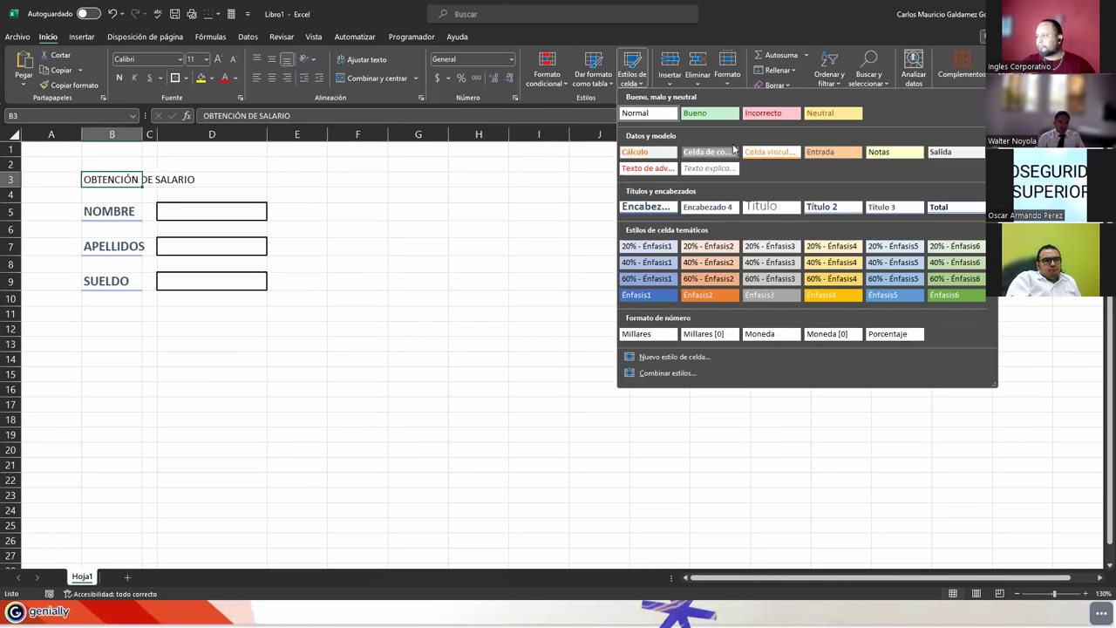
click(654, 207)
- Apply the Título 3 cell style to the NOMBRE, APELLIDOS and SUELDO labels
click(109, 218)
click(110, 254)
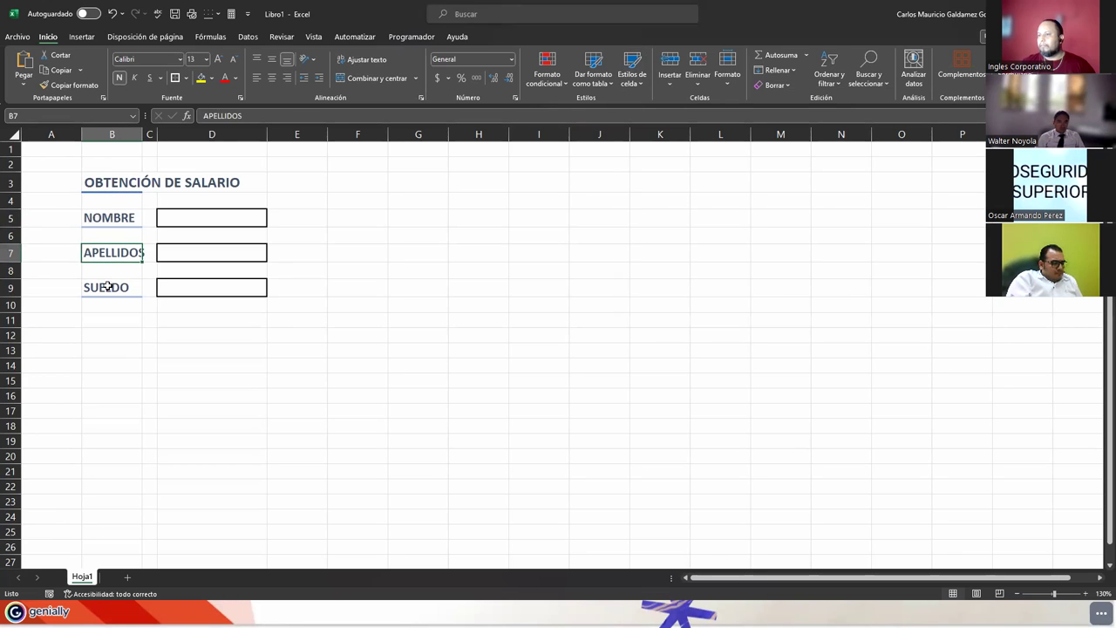
ctrl+click(108, 286)
ctrl+click(99, 217)
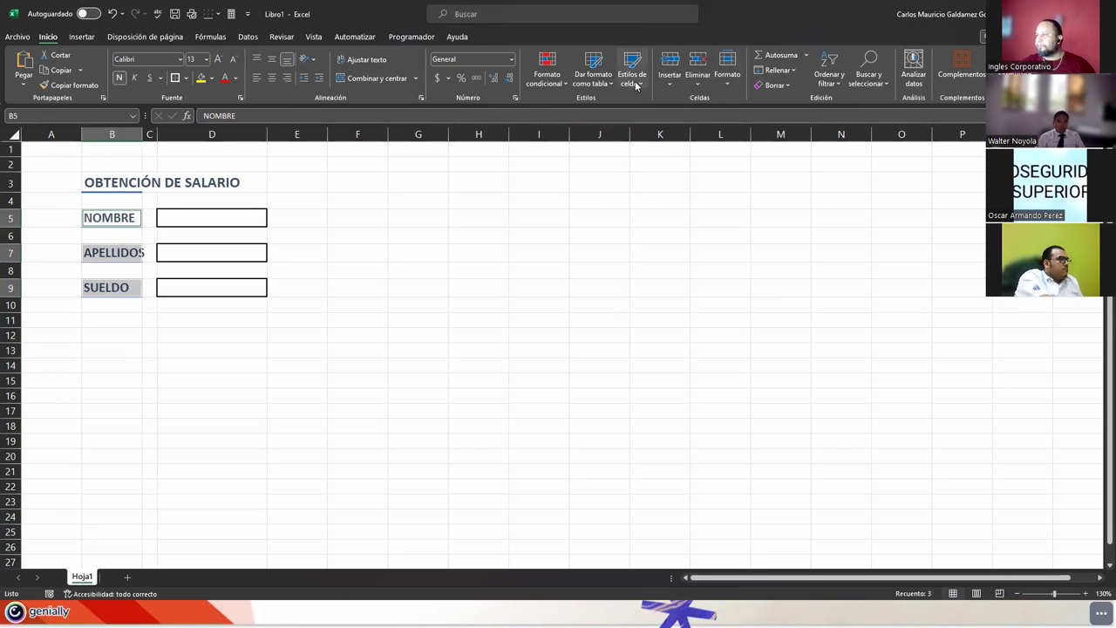
click(632, 77)
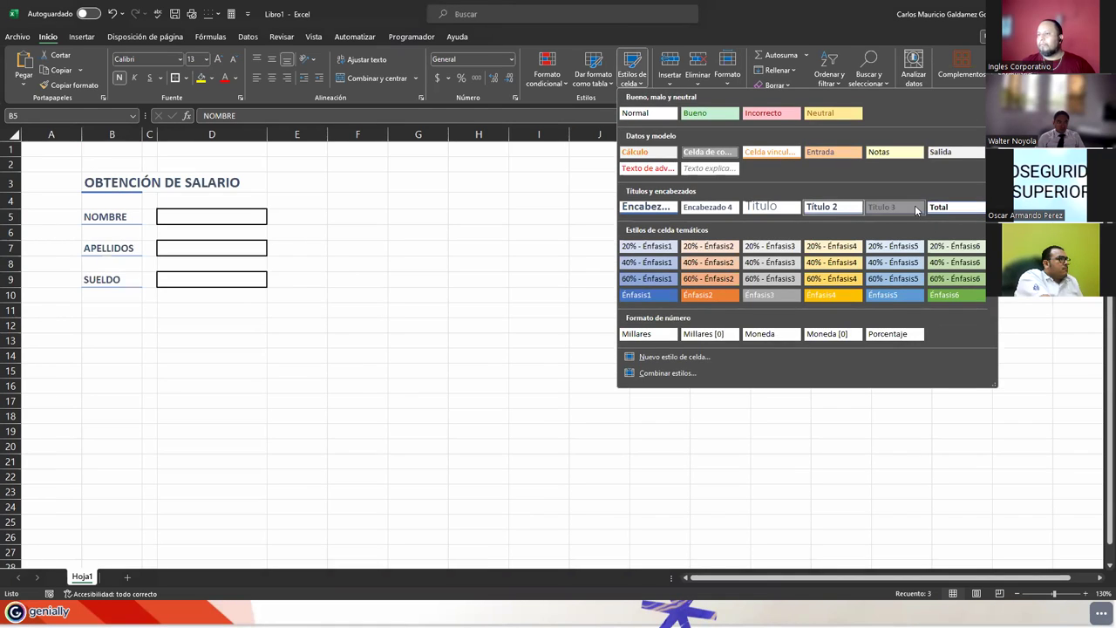
click(917, 210)
click(206, 310)
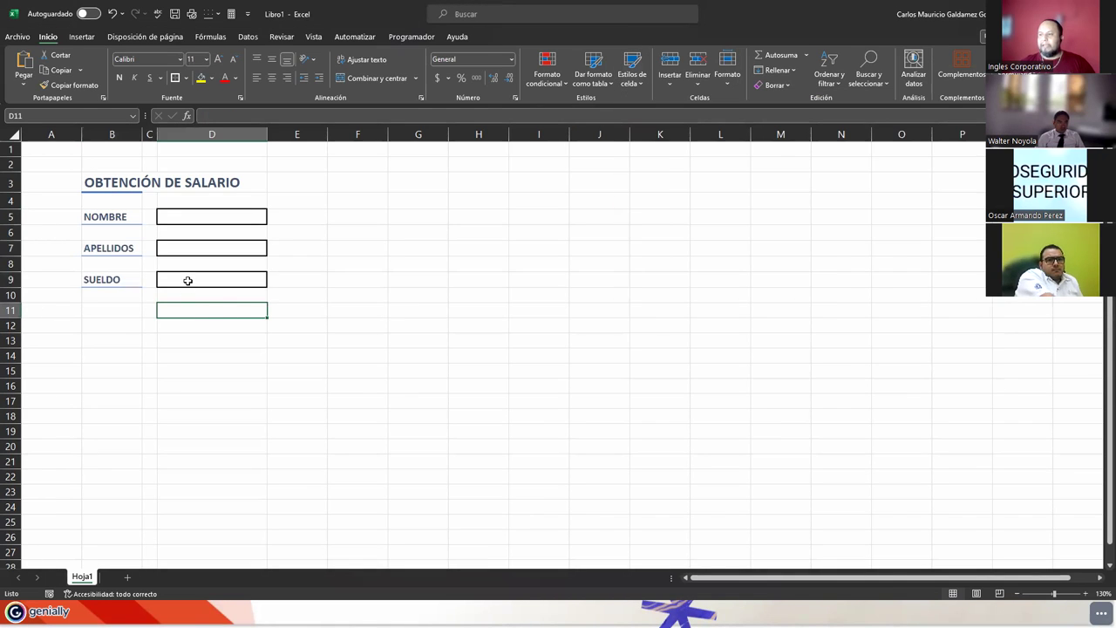
click(187, 280)
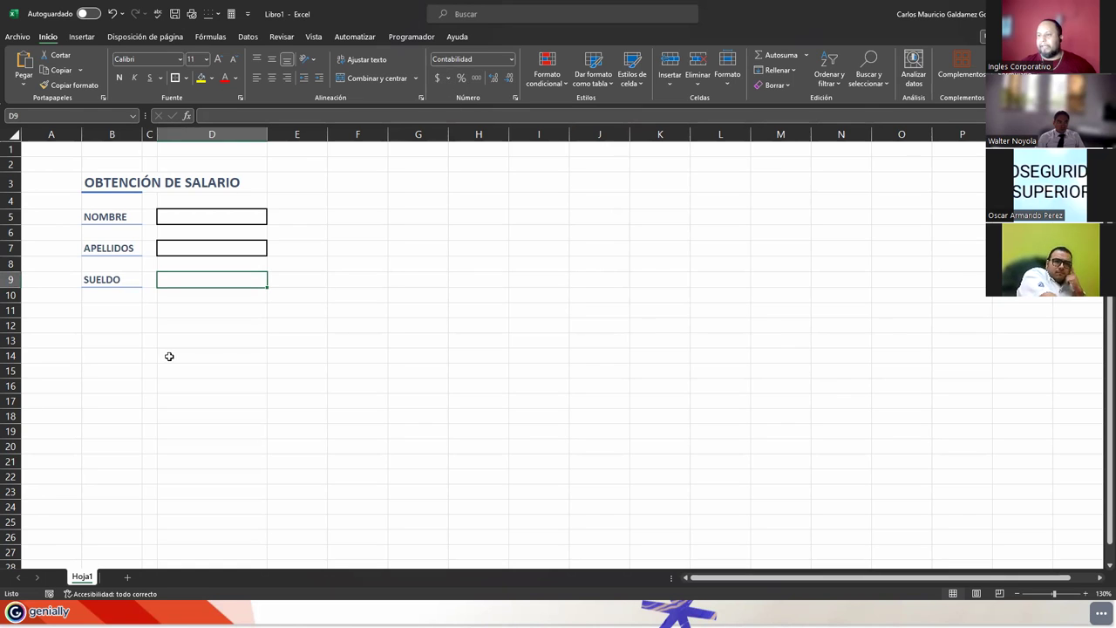
click(129, 347)
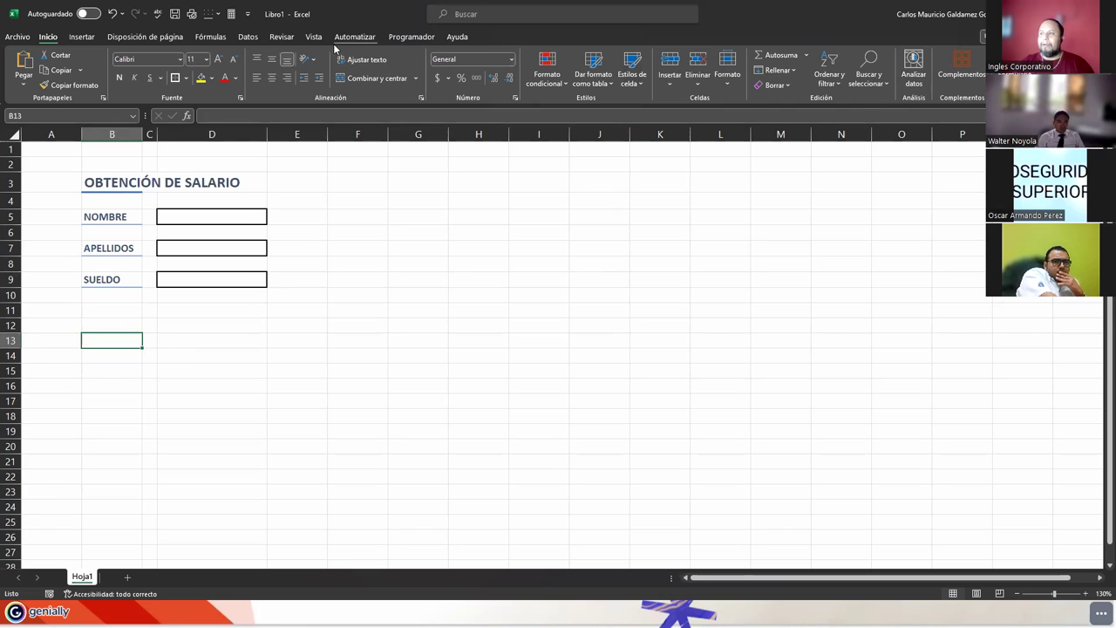
- Draw a Botón (control de formulario) across B11:D12 from Programador > Insertar
click(414, 37)
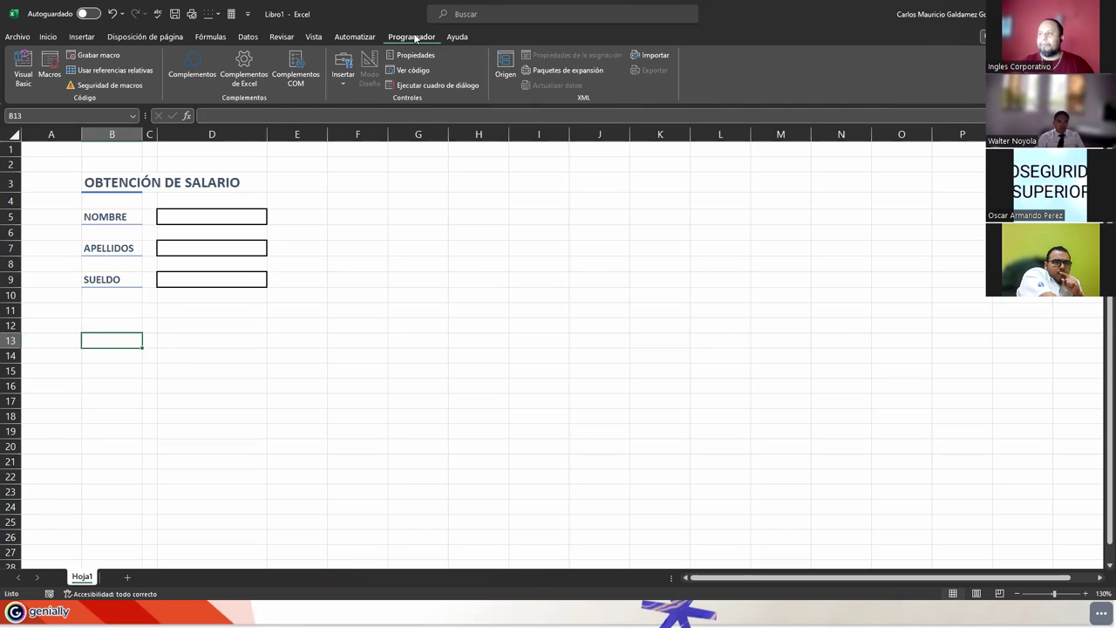
click(345, 80)
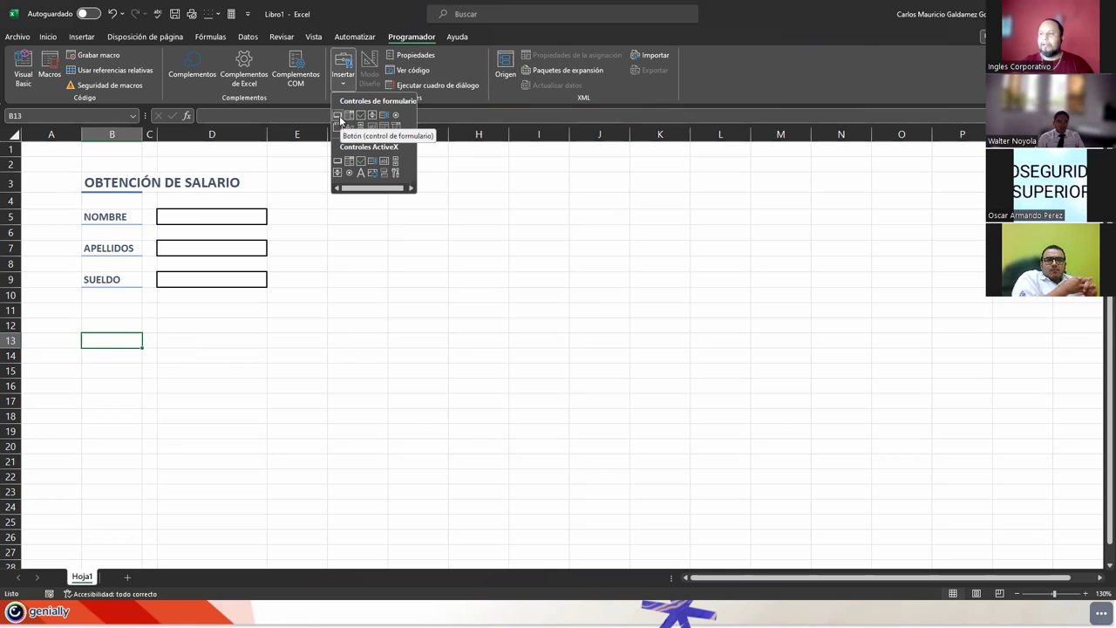
click(338, 116)
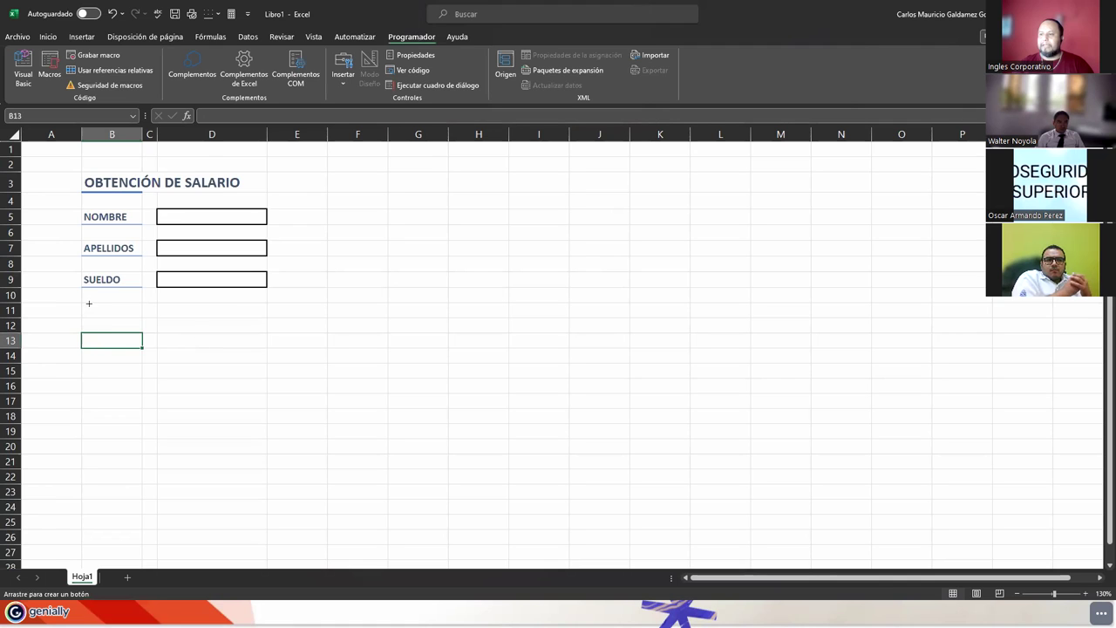
drag(81, 303, 267, 334)
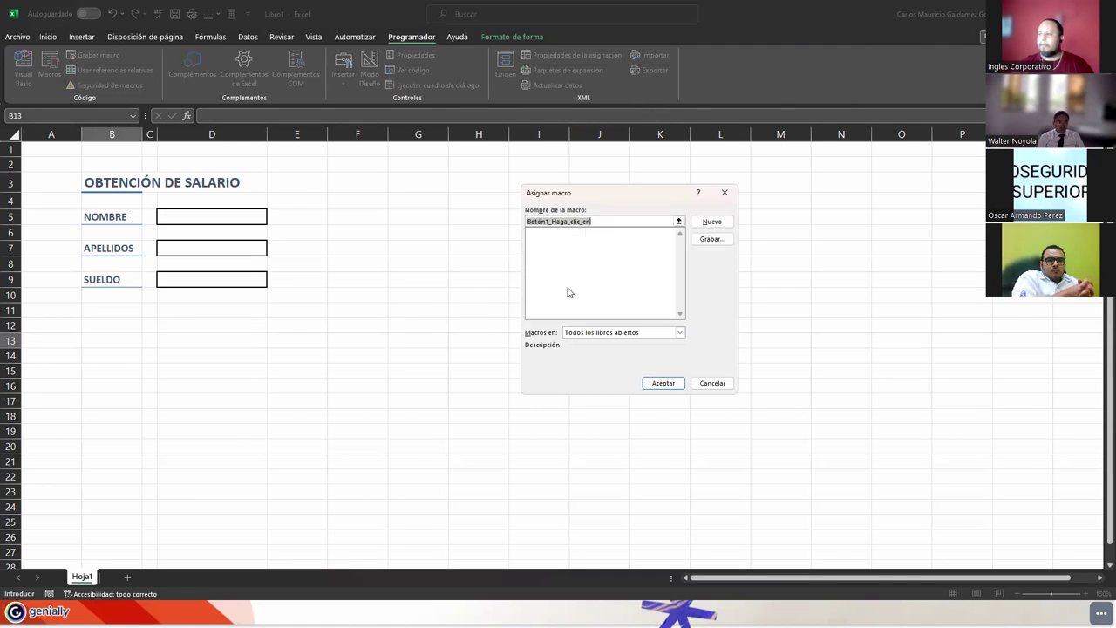
- Cancel the Asignar macro dialog, leaving Botón 1 without a macro
click(727, 387)
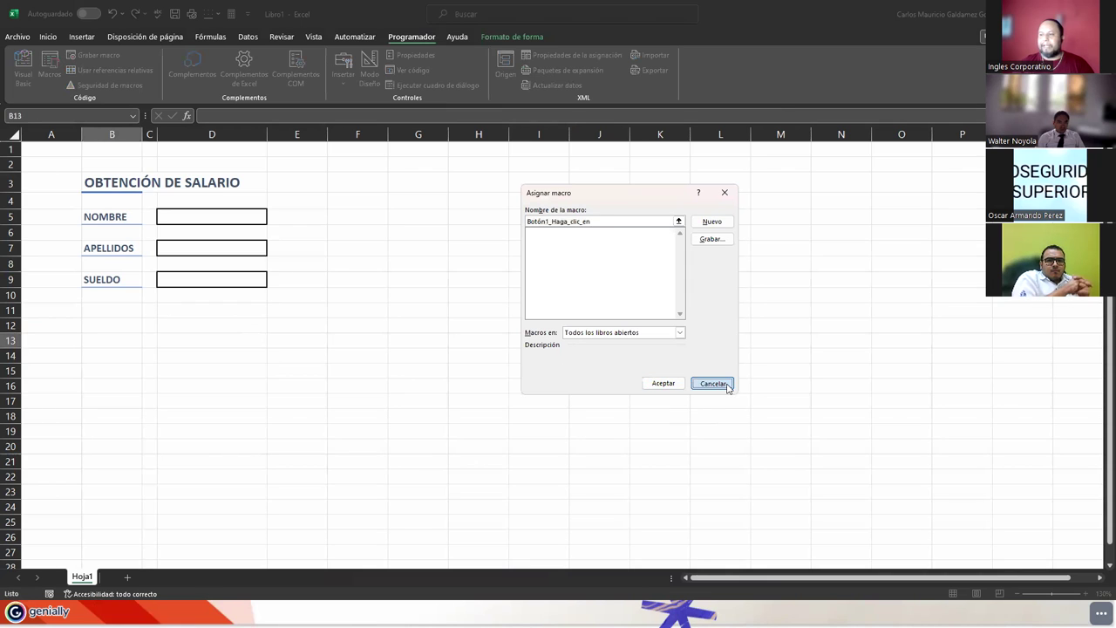
click(233, 371)
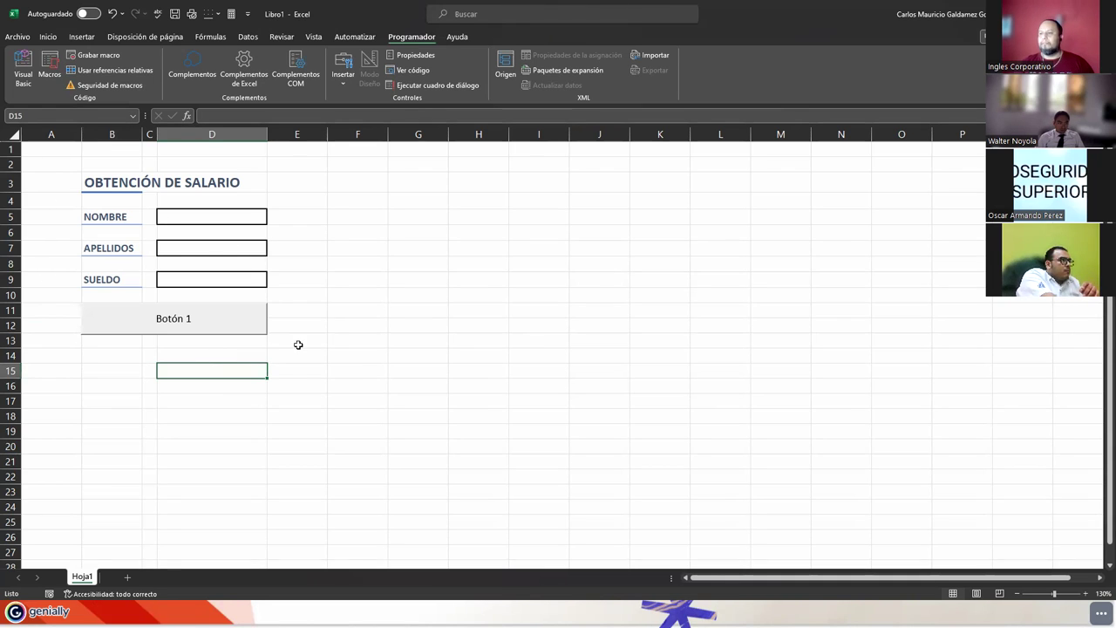
ctrl+scroll(298, 344, up, 1)
ctrl+scroll(289, 354, up, 1)
ctrl+scroll(292, 356, up, 1)
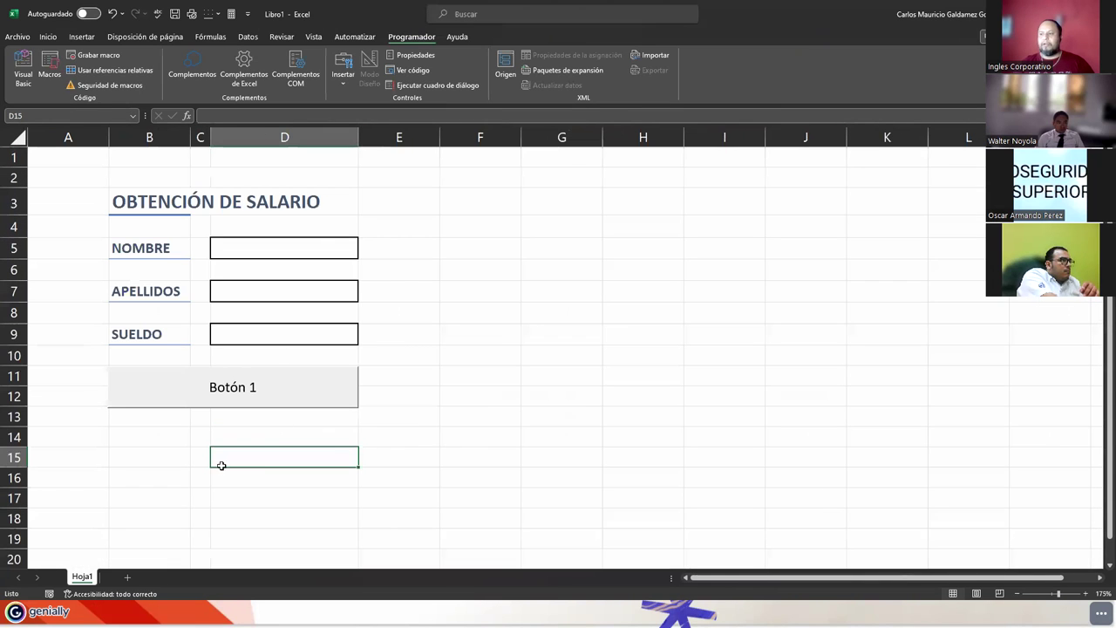
- Select and deselect Botón 1 a few times, ending with cell B14 selected
click(154, 474)
click(531, 253)
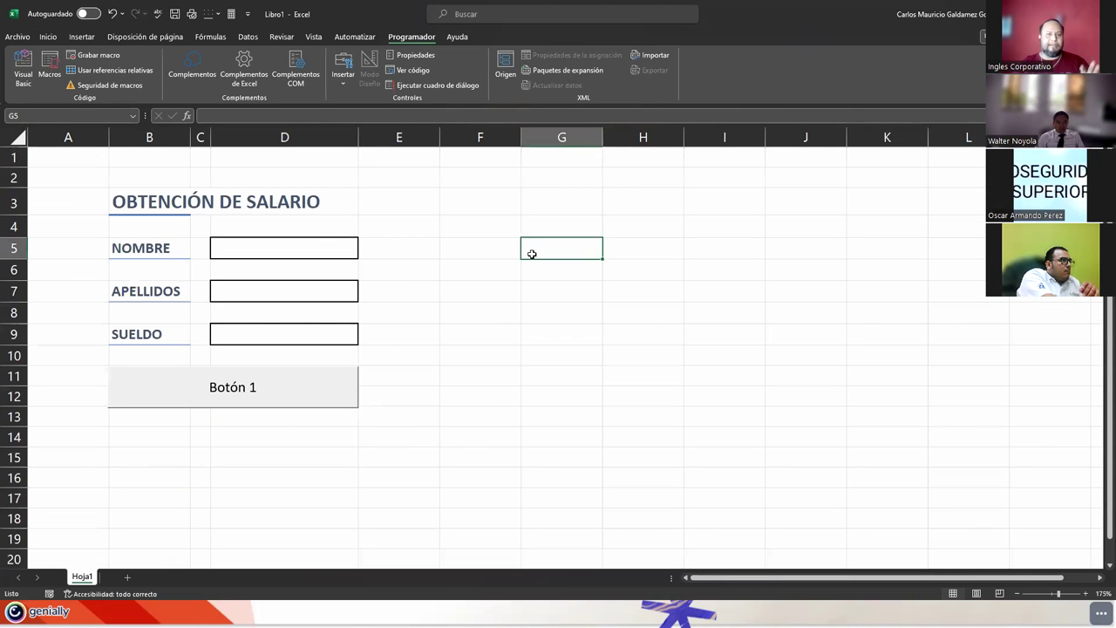
ctrl+click(237, 408)
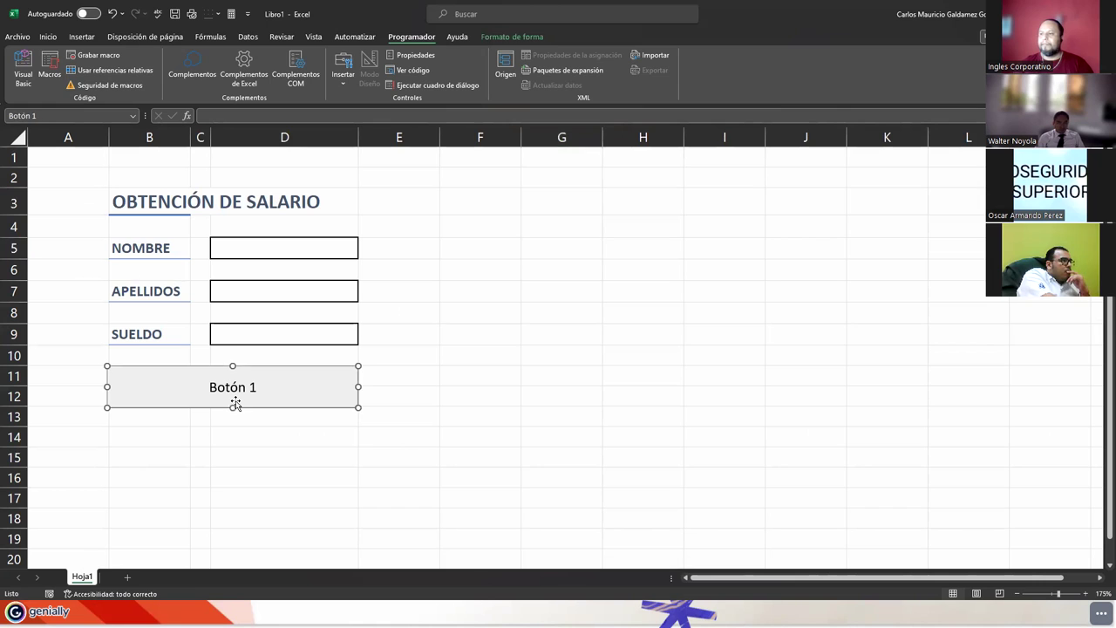
click(450, 328)
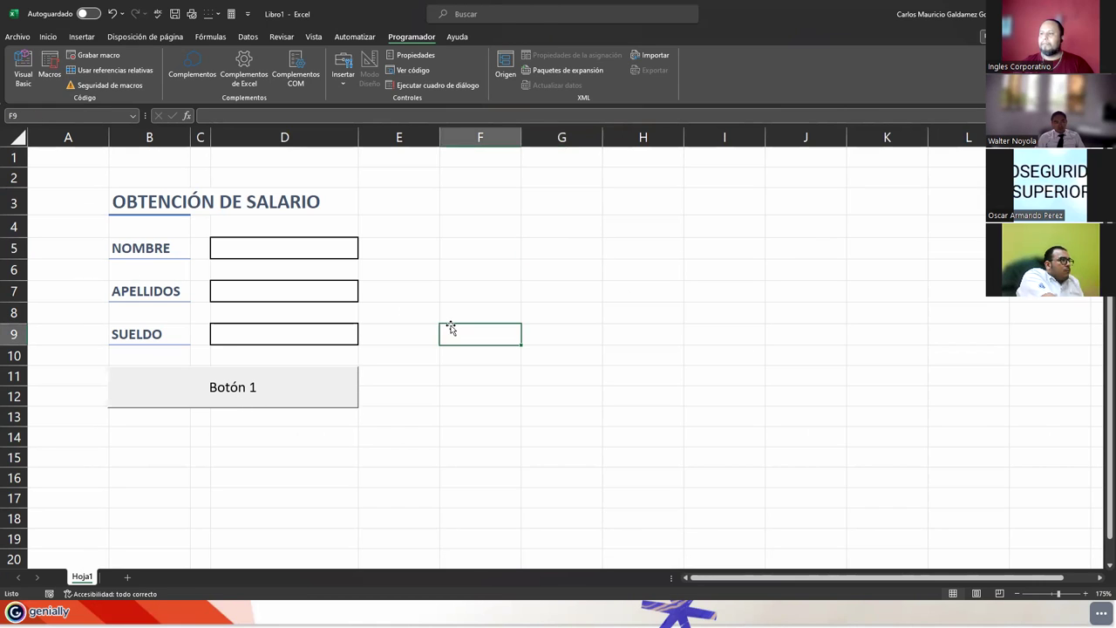
ctrl+click(324, 381)
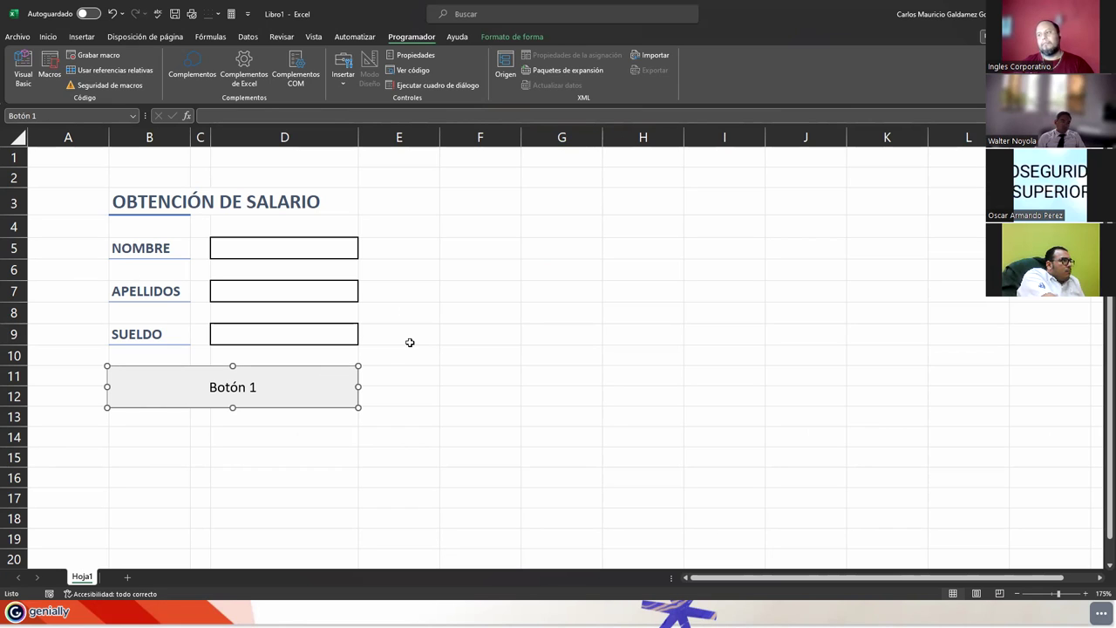
click(410, 342)
ctrl+click(345, 381)
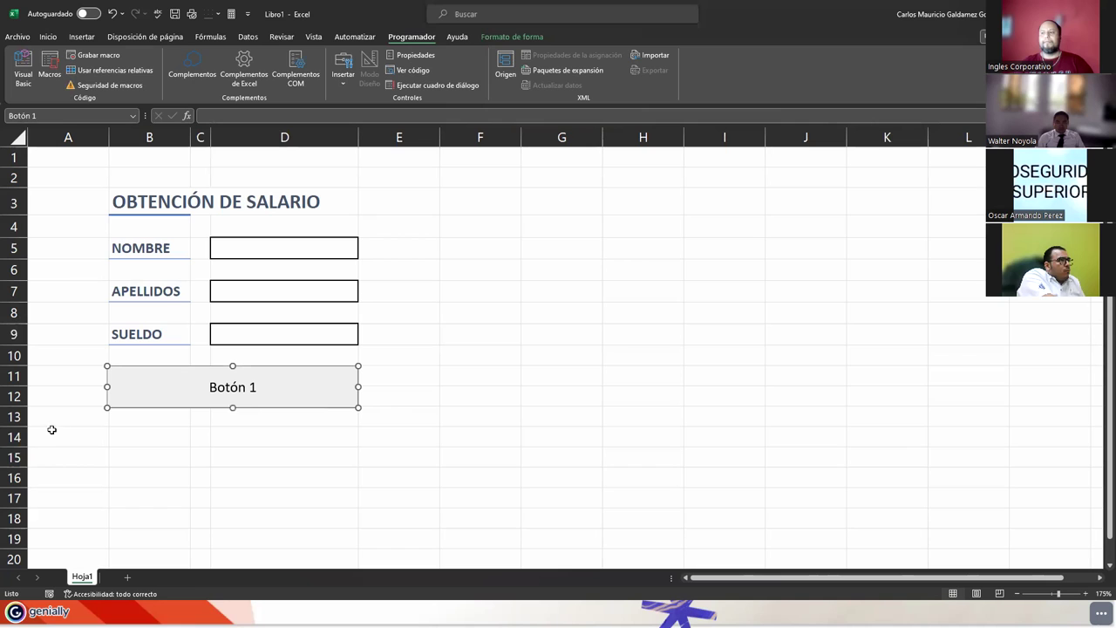
click(149, 441)
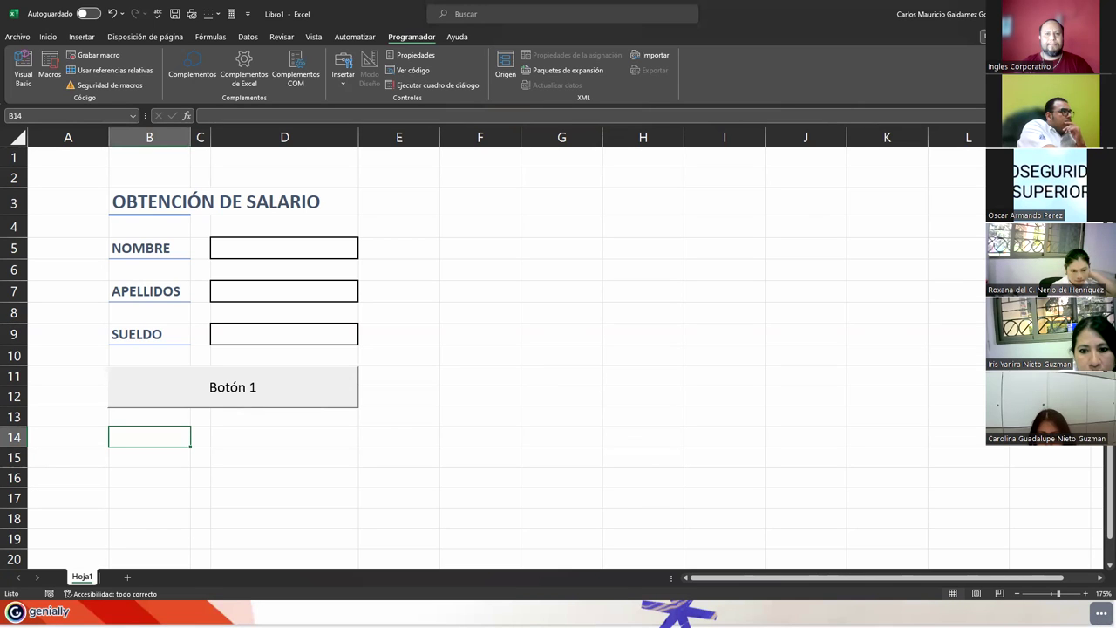
click(125, 206)
drag(207, 302, 161, 431)
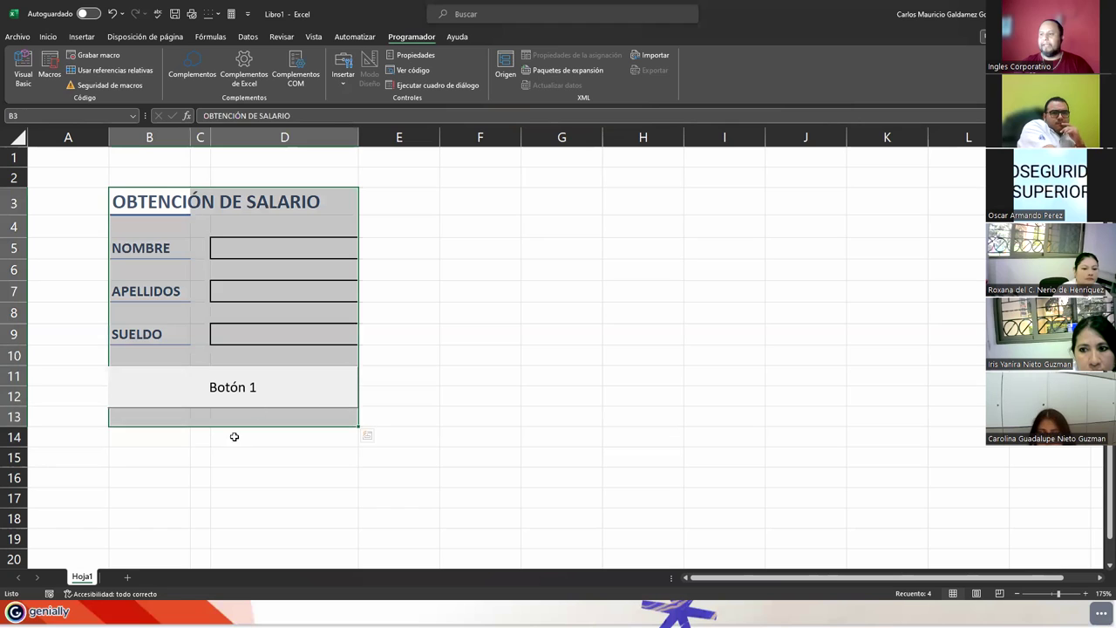
click(161, 431)
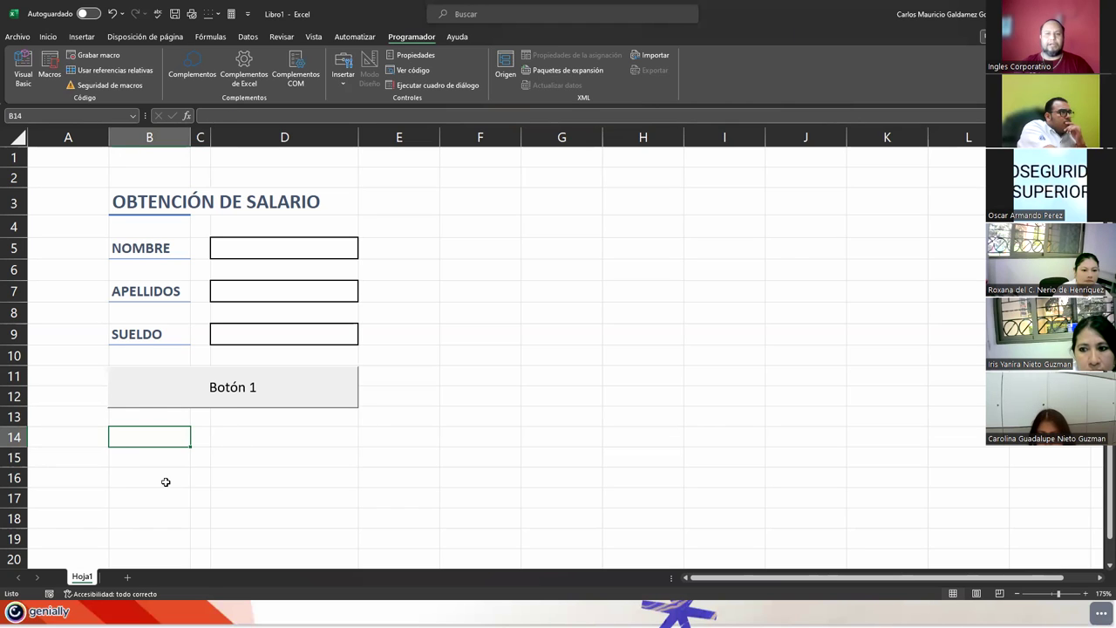
ctrl+click(239, 384)
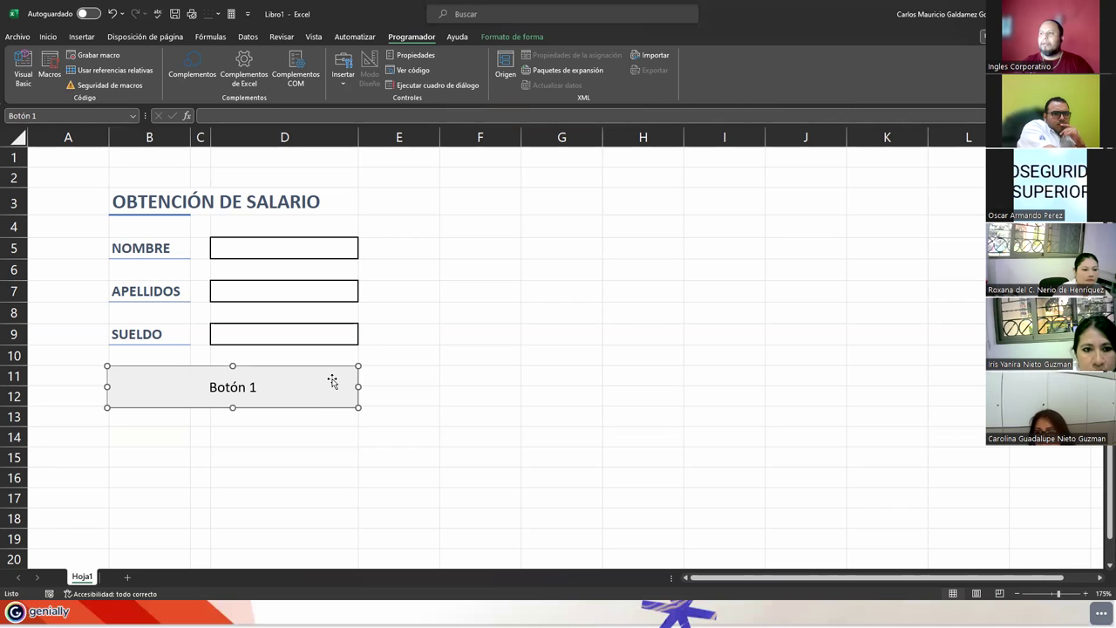
click(343, 74)
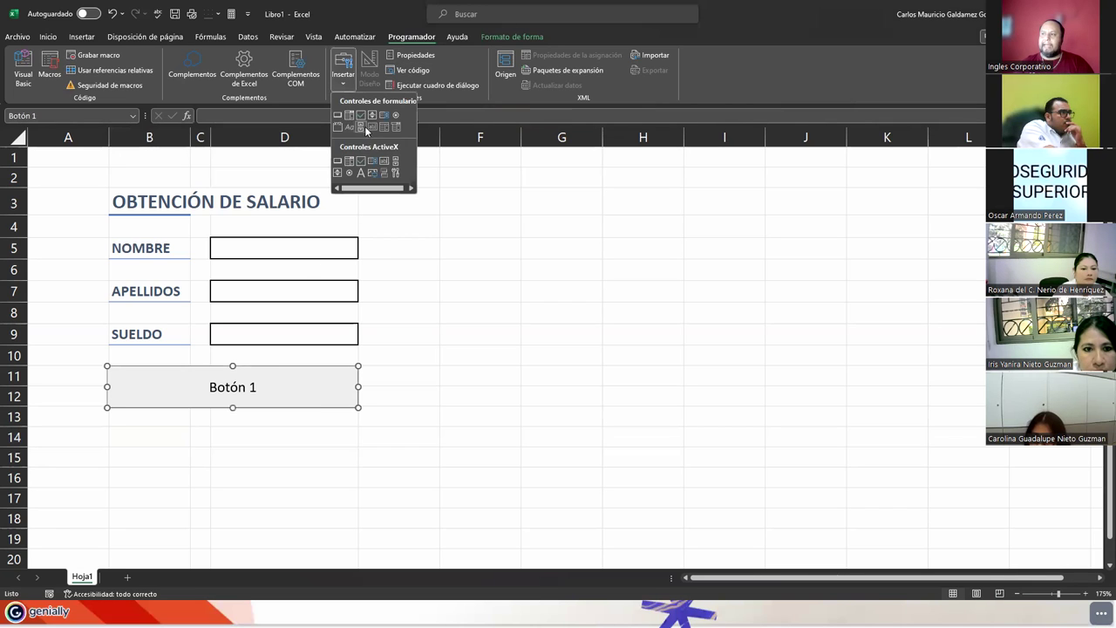
click(452, 99)
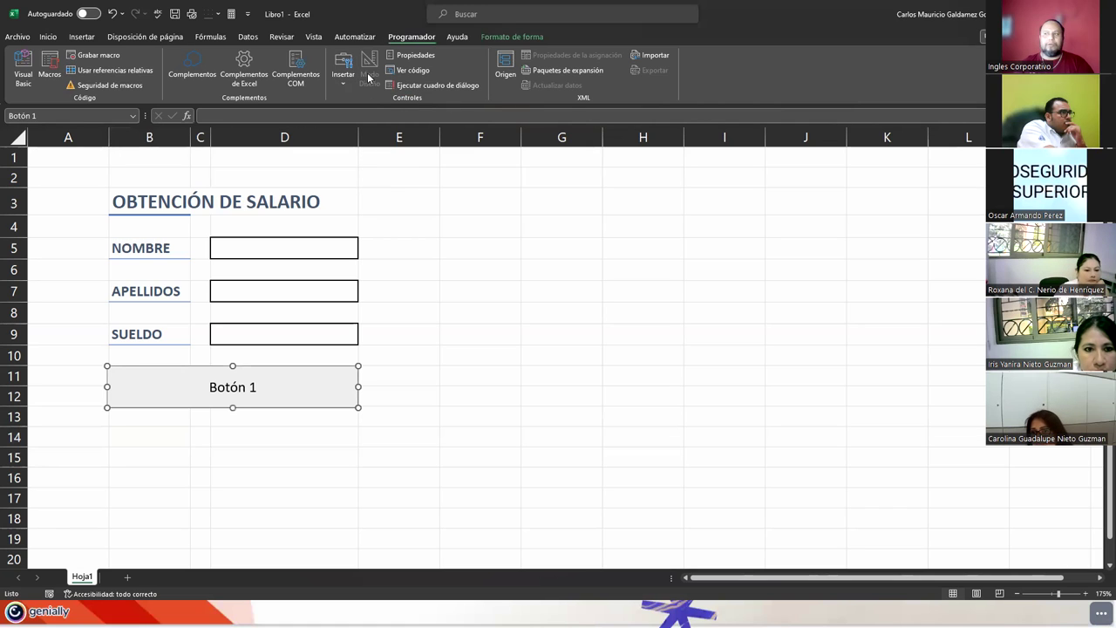
right_click(267, 384)
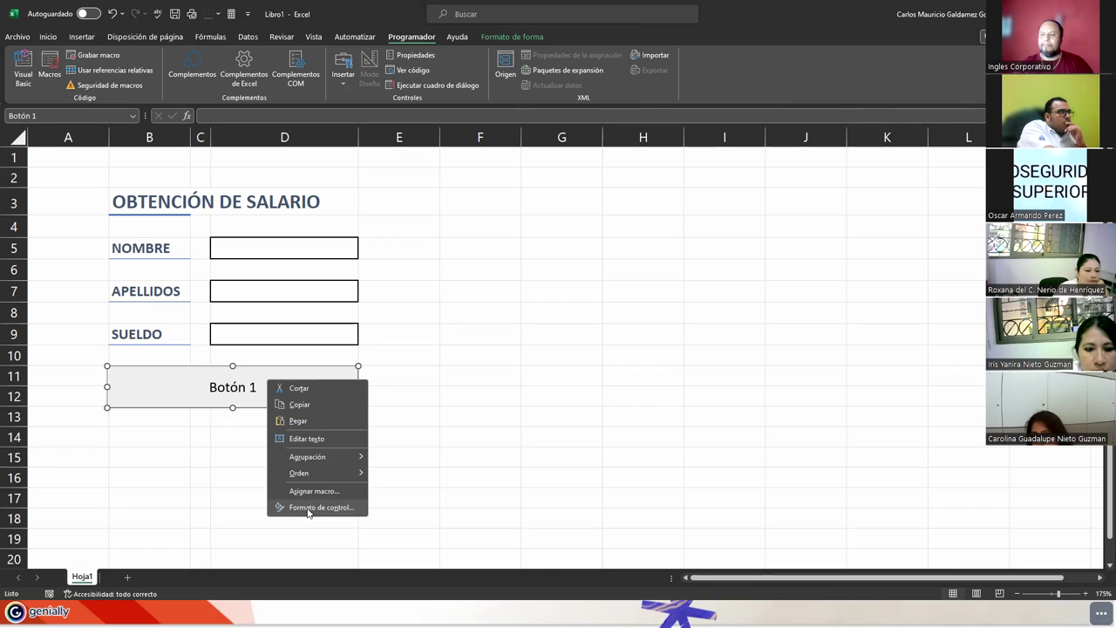
click(155, 377)
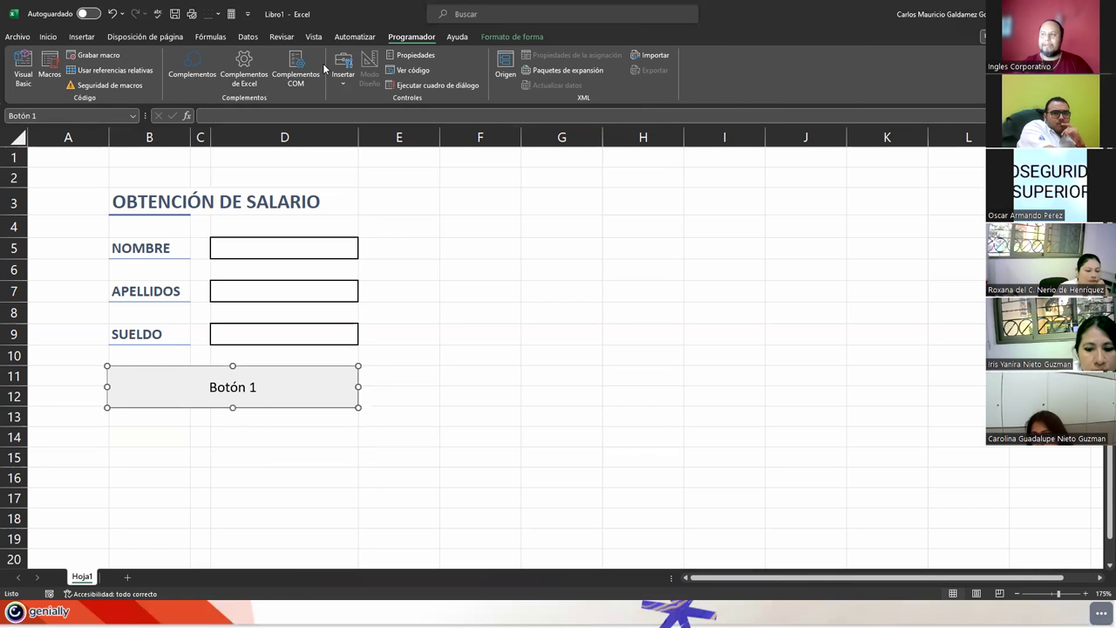
click(399, 55)
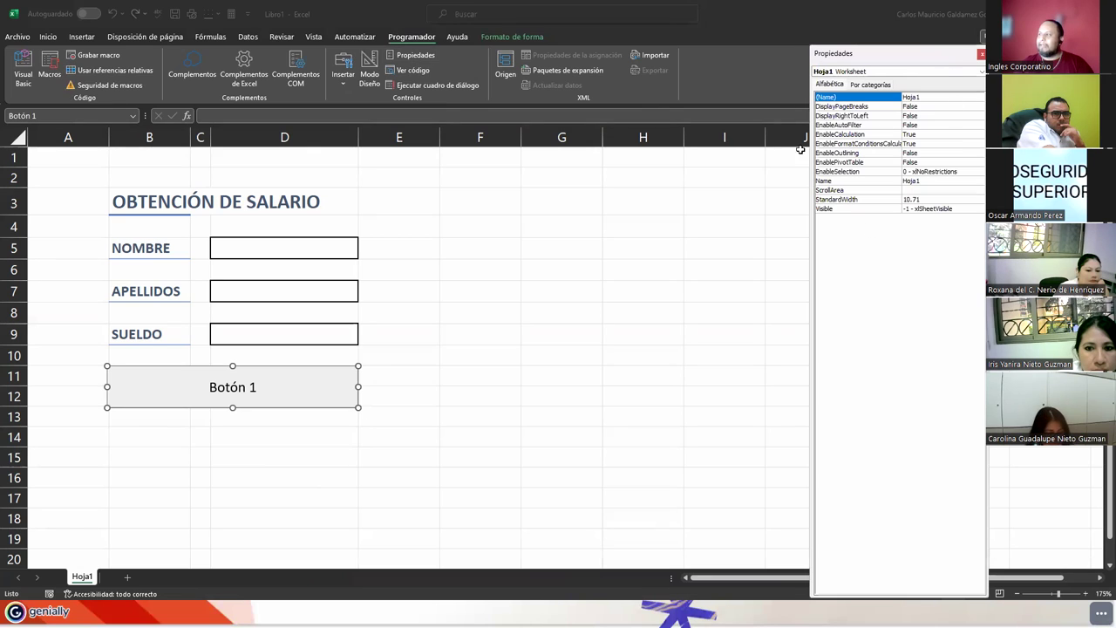
click(844, 73)
click(852, 80)
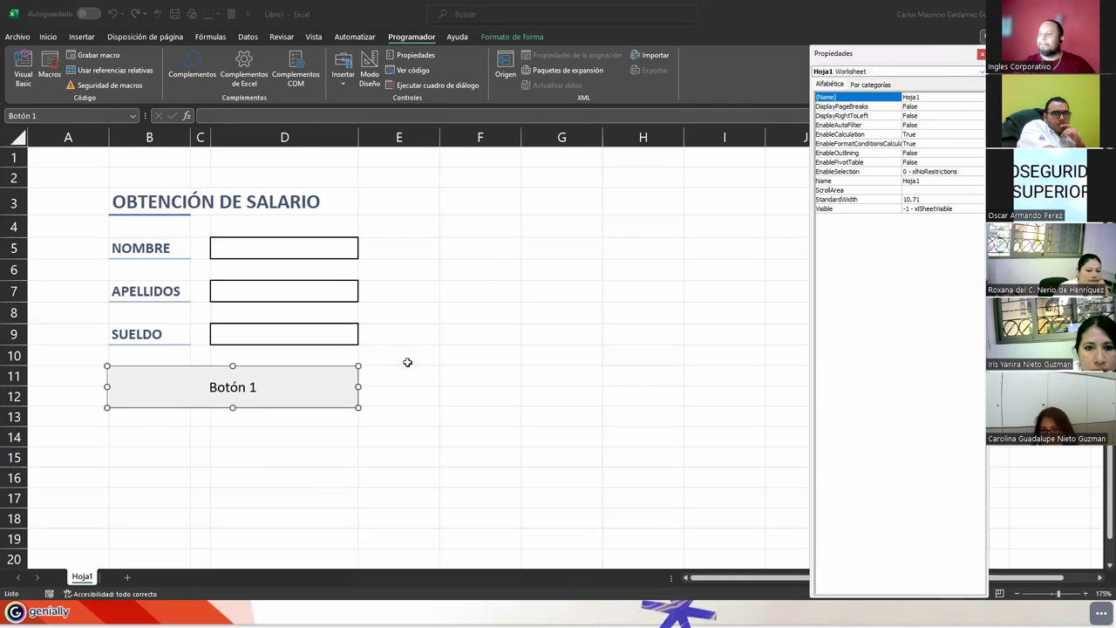
click(407, 361)
ctrl+click(314, 386)
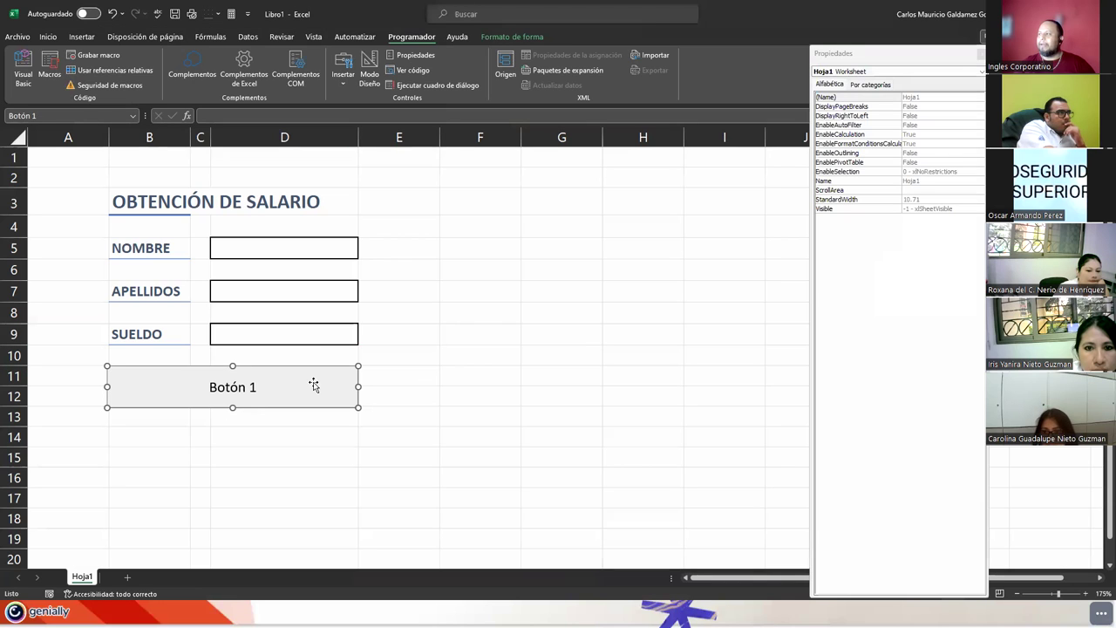
click(929, 105)
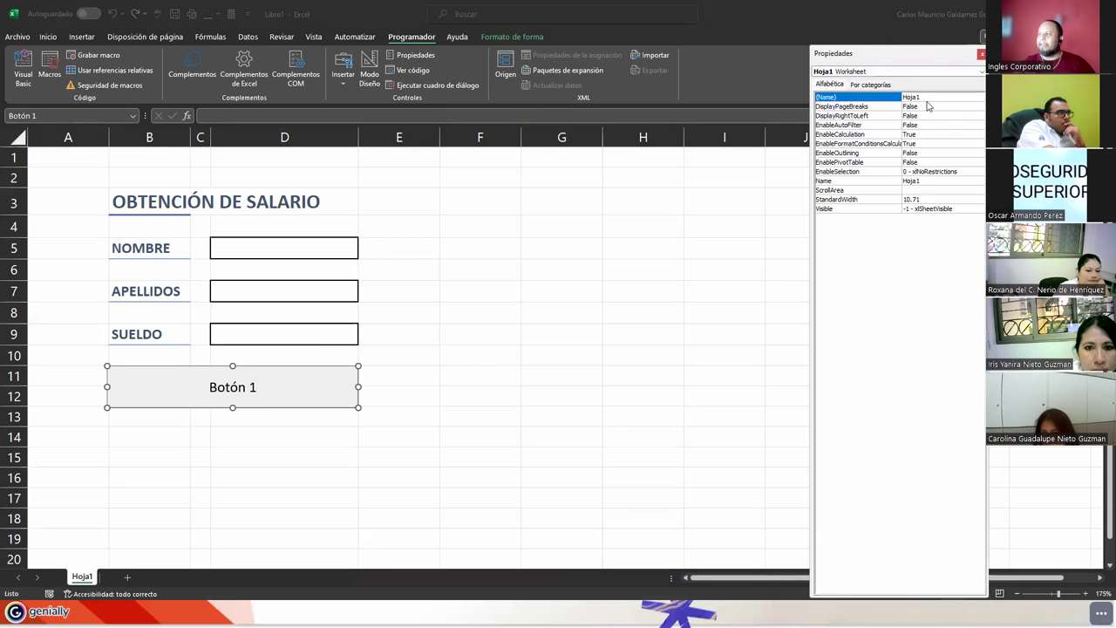
click(314, 387)
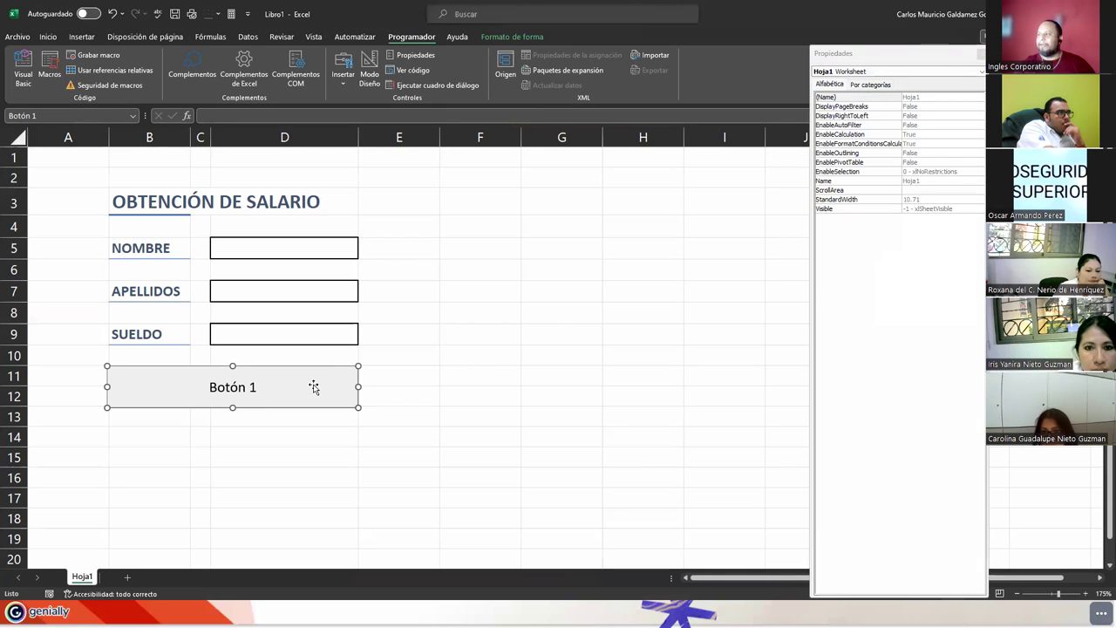
click(969, 73)
click(970, 80)
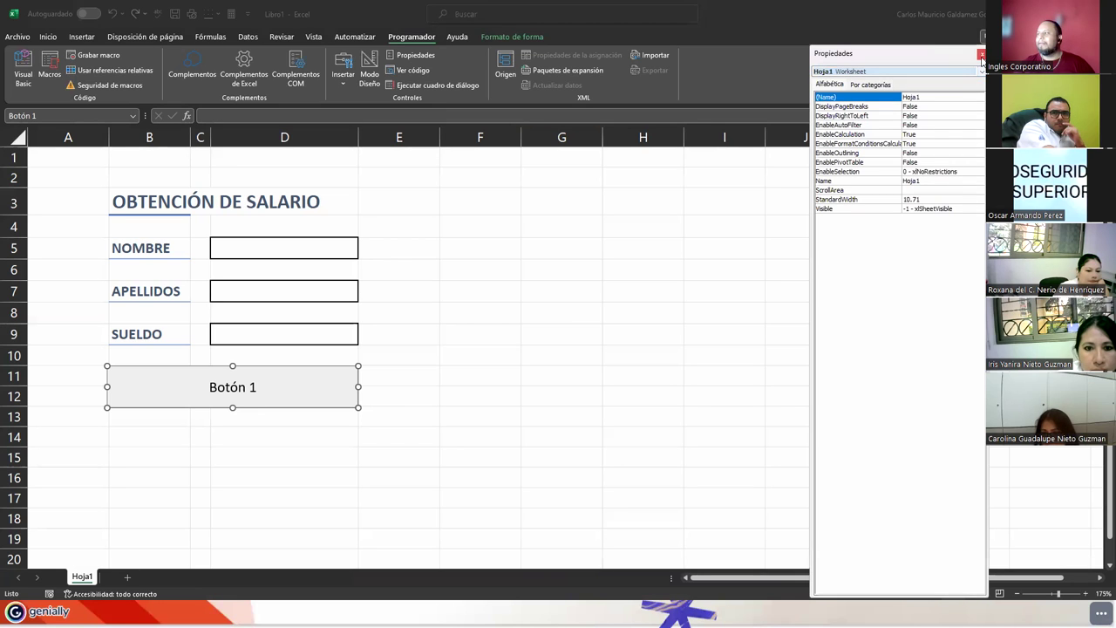
click(981, 55)
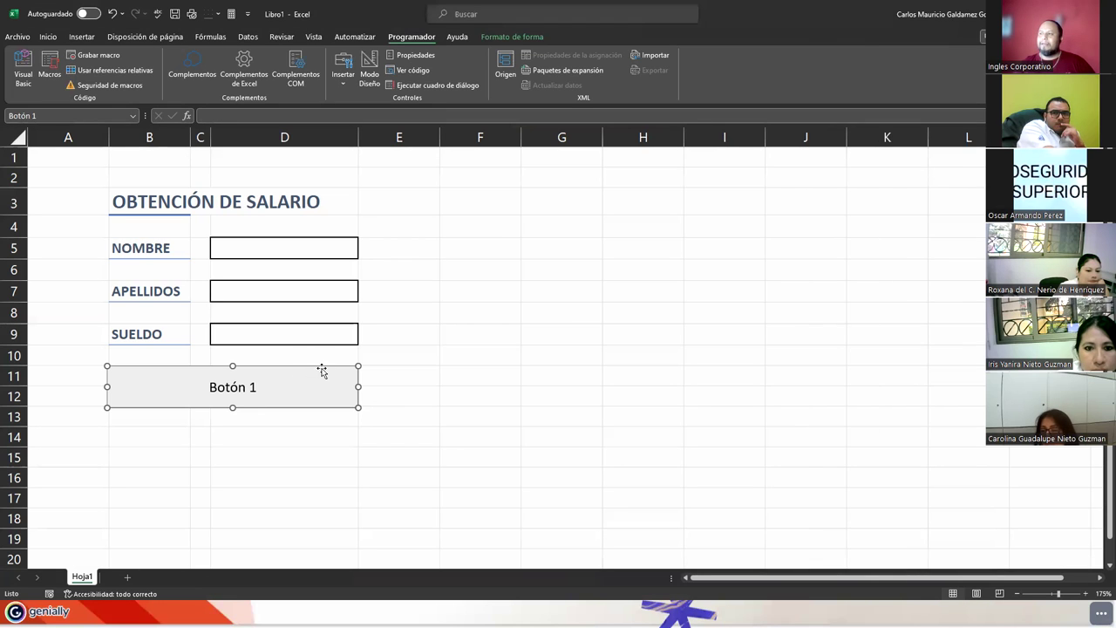
click(412, 70)
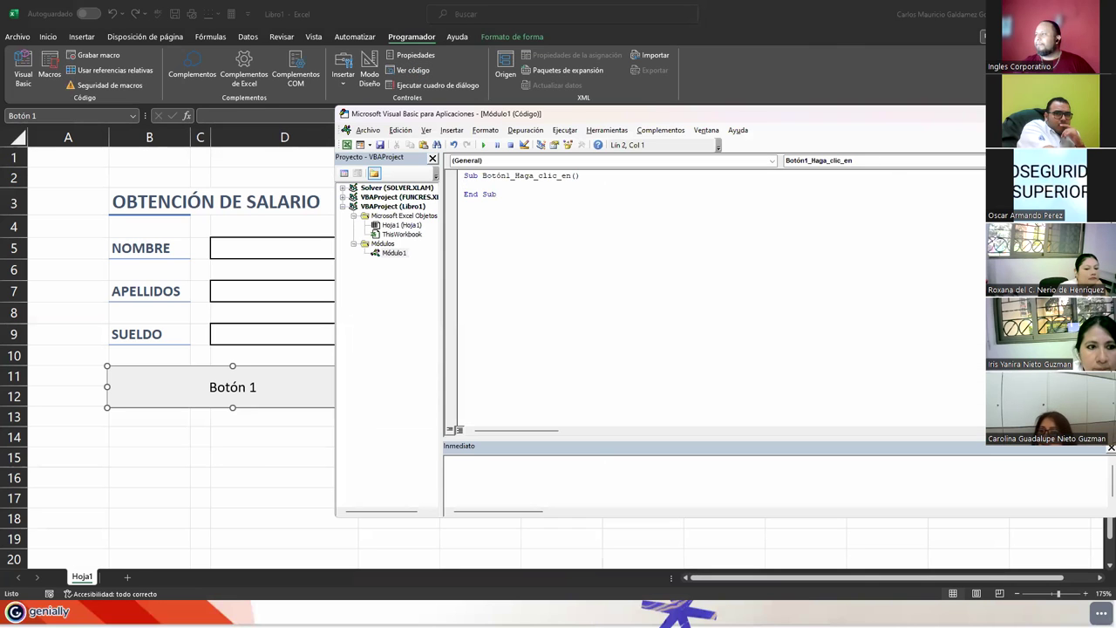
key(alt+F11)
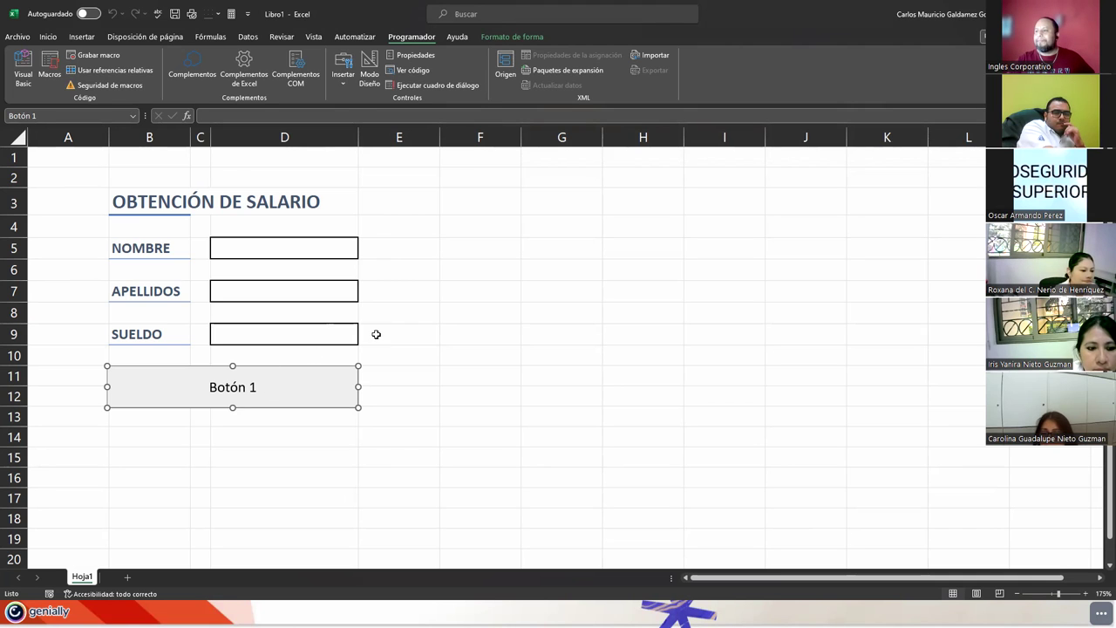
click(429, 329)
click(306, 361)
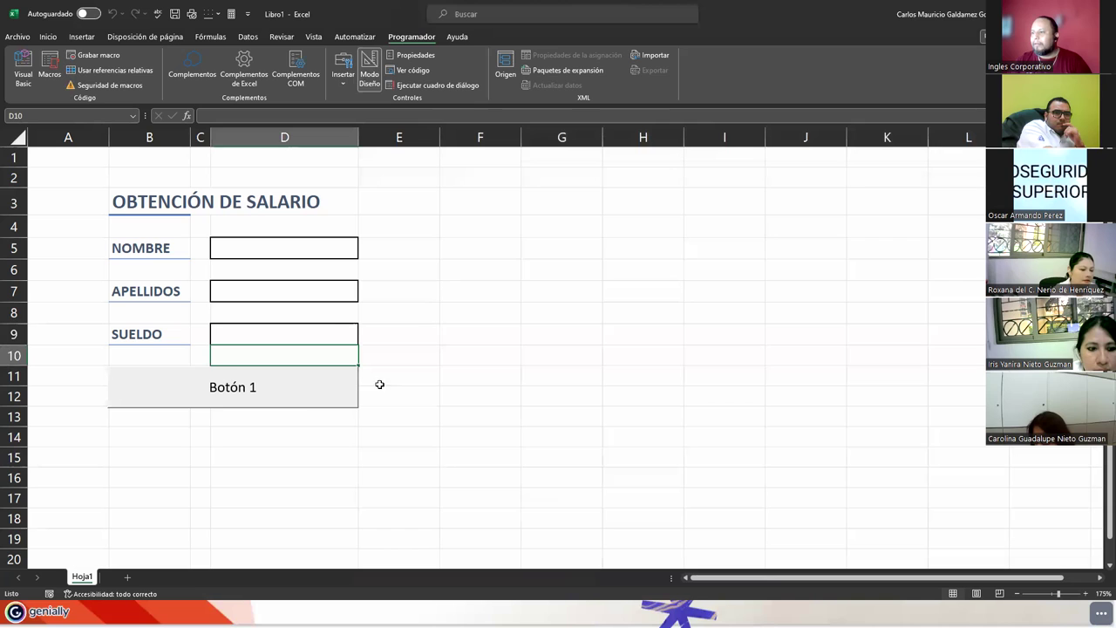
right_click(297, 391)
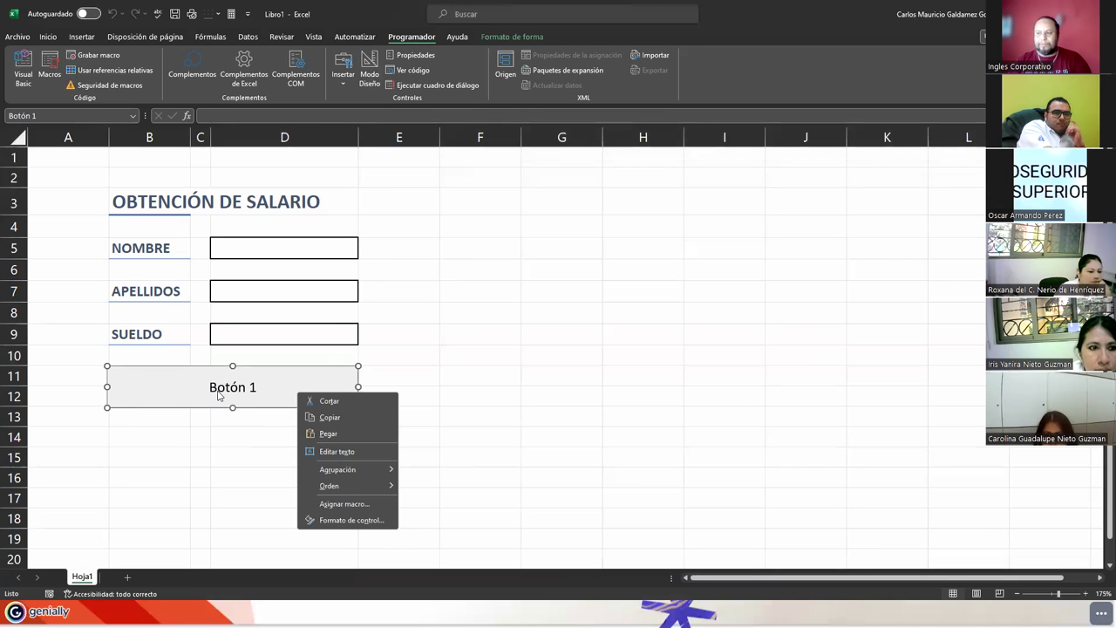
click(344, 504)
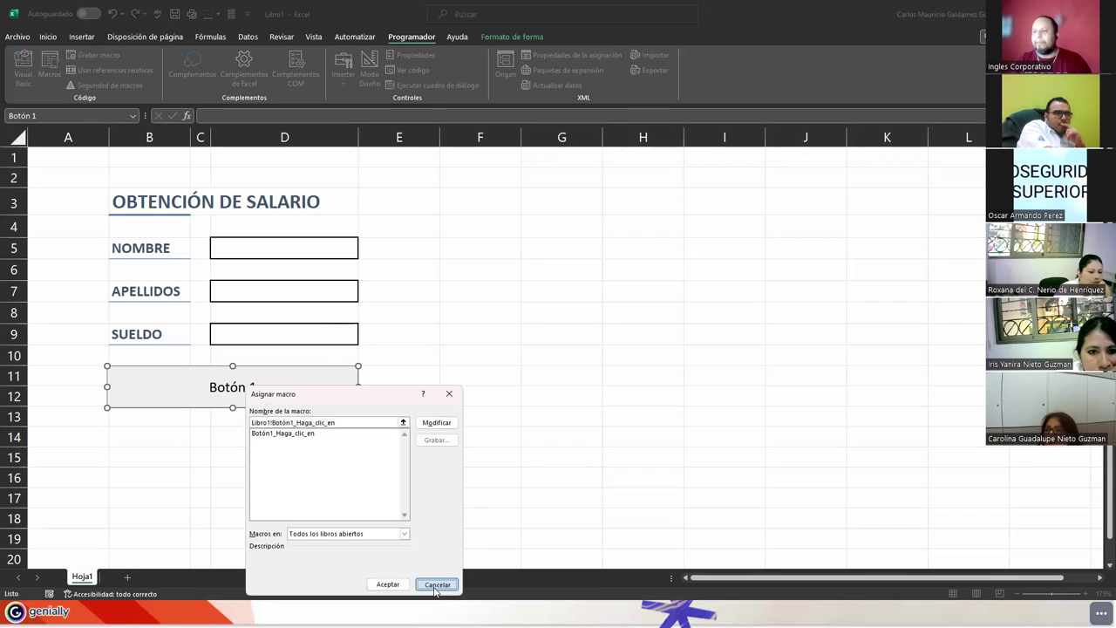
click(435, 587)
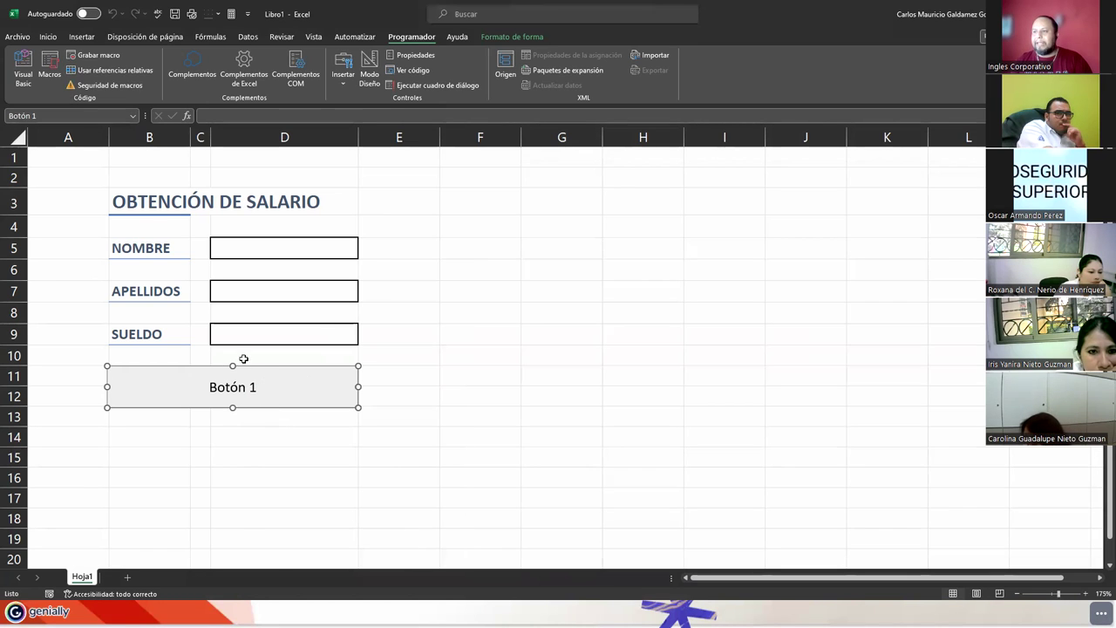
- In the VBA editor, add Sub CalcularDescuentos() with End Sub below the Botón1 procedure in Módulo1
click(24, 70)
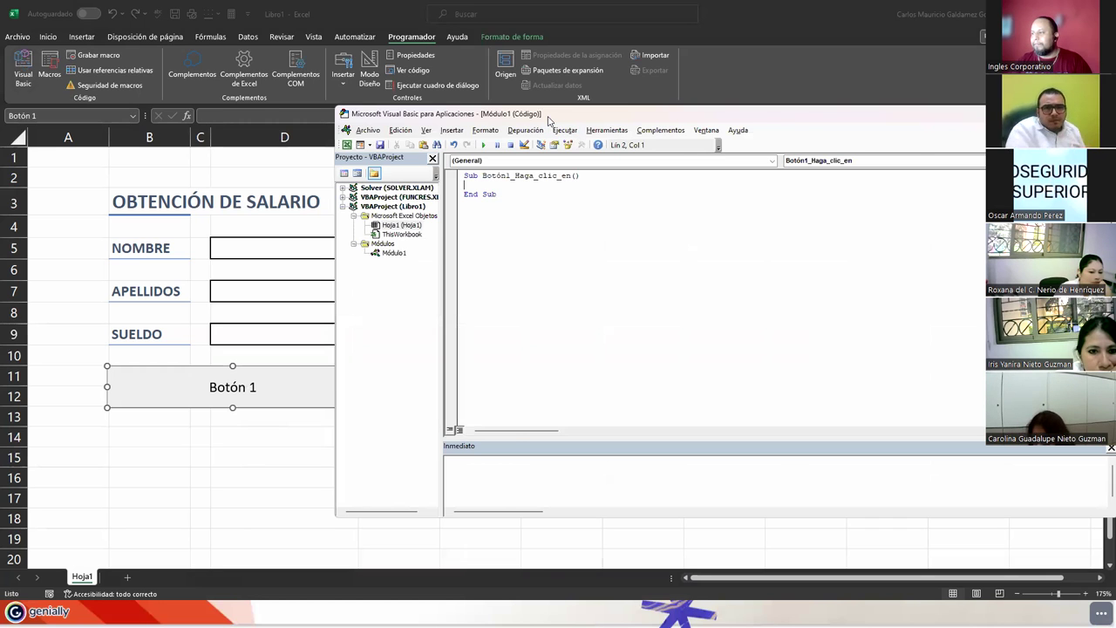
drag(549, 120, 616, 126)
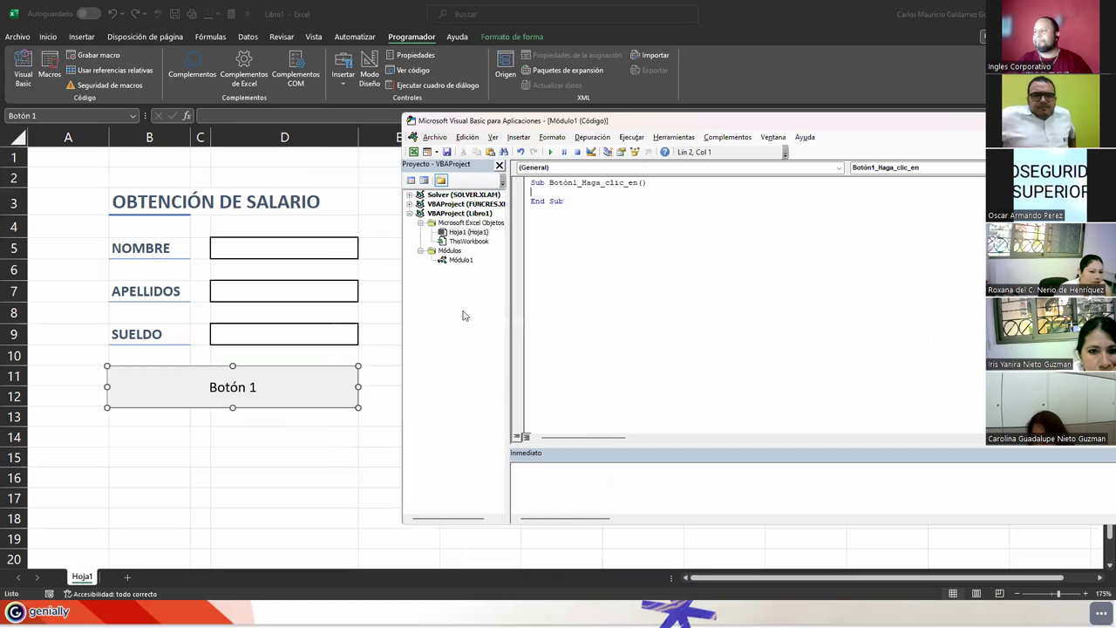
click(538, 250)
key(Return)
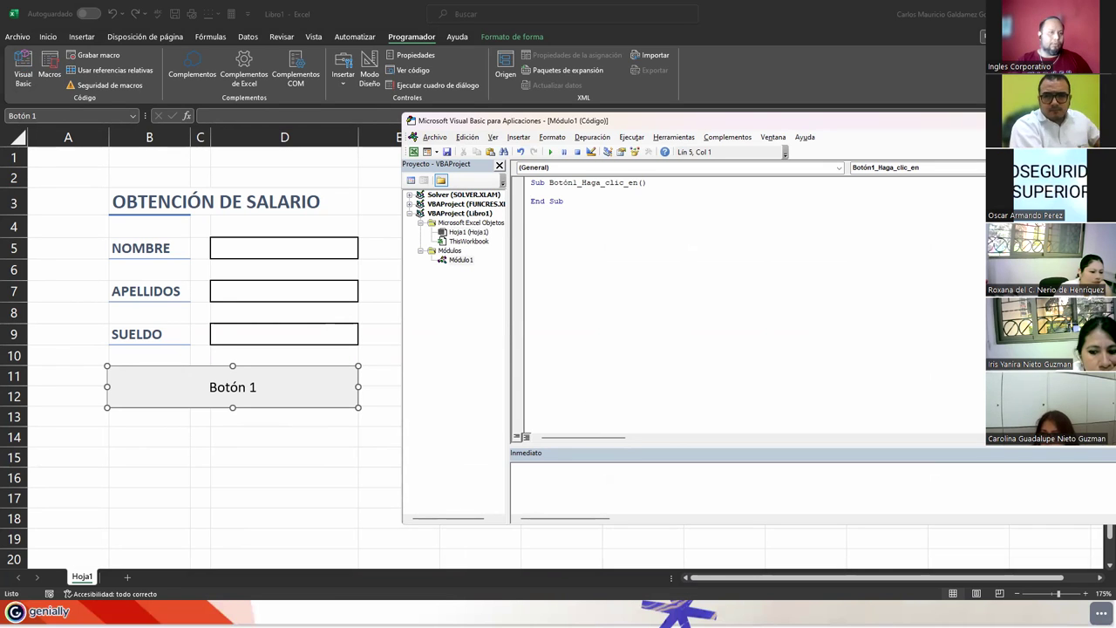
text(sUB)
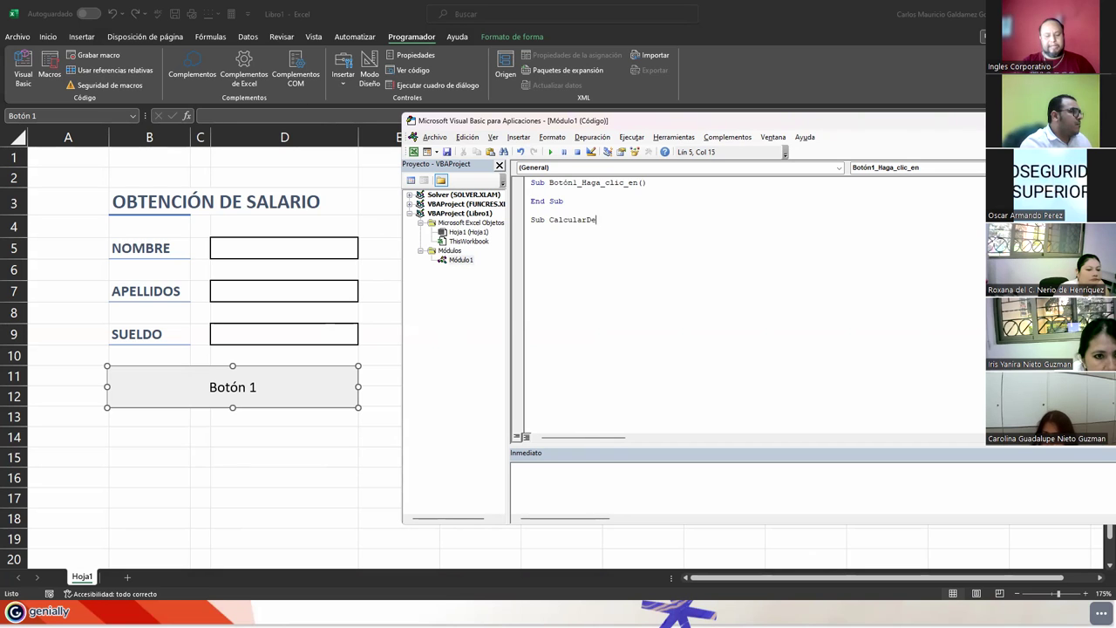
text(())
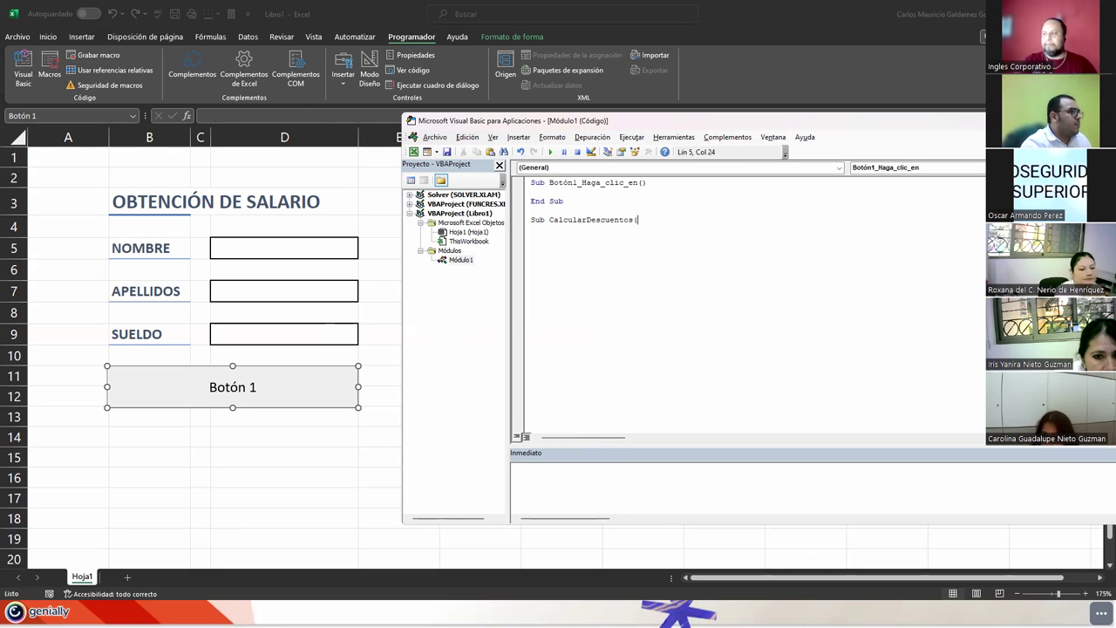
key(Return)
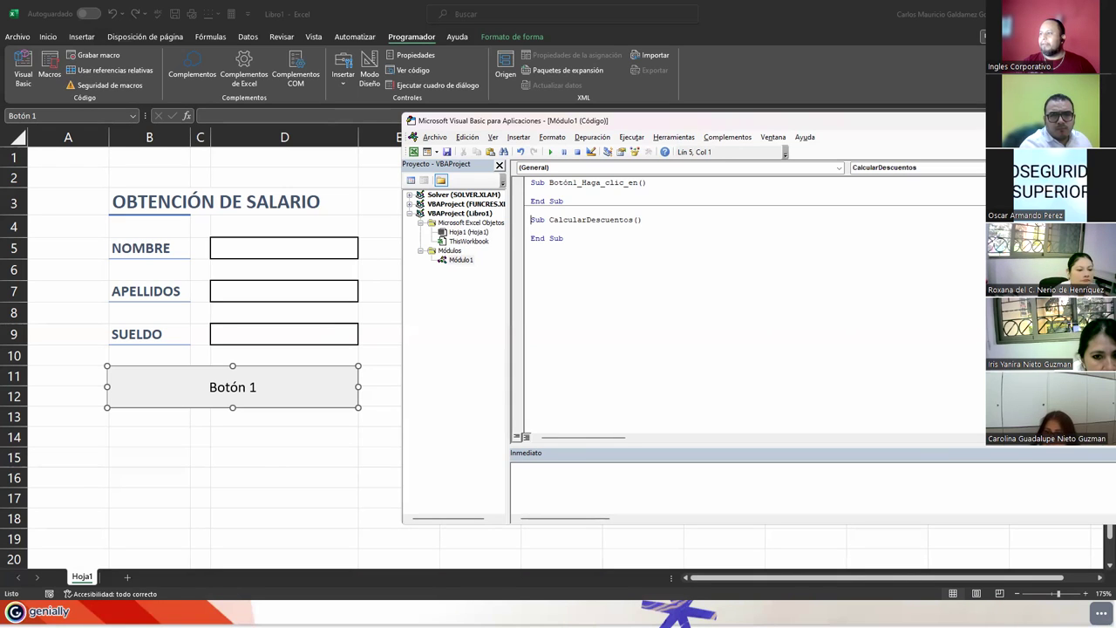
- Delete the Botón1_Haga_clic_en code and leftover 'Sub Bot' text, leaving a blank line in CalcularDescuentos
click(532, 229)
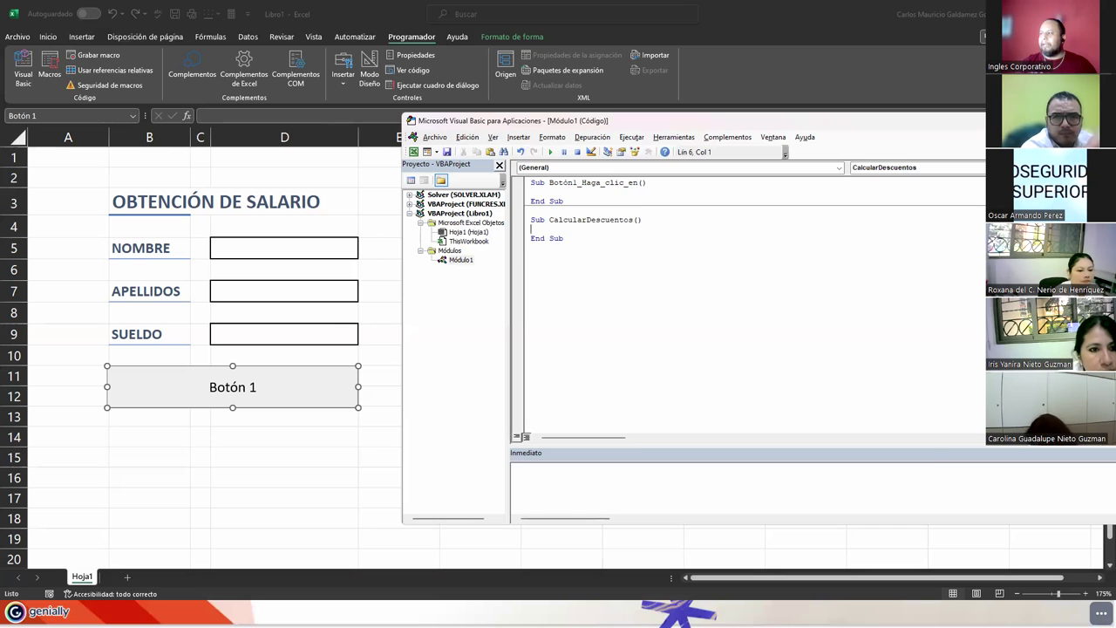
click(899, 170)
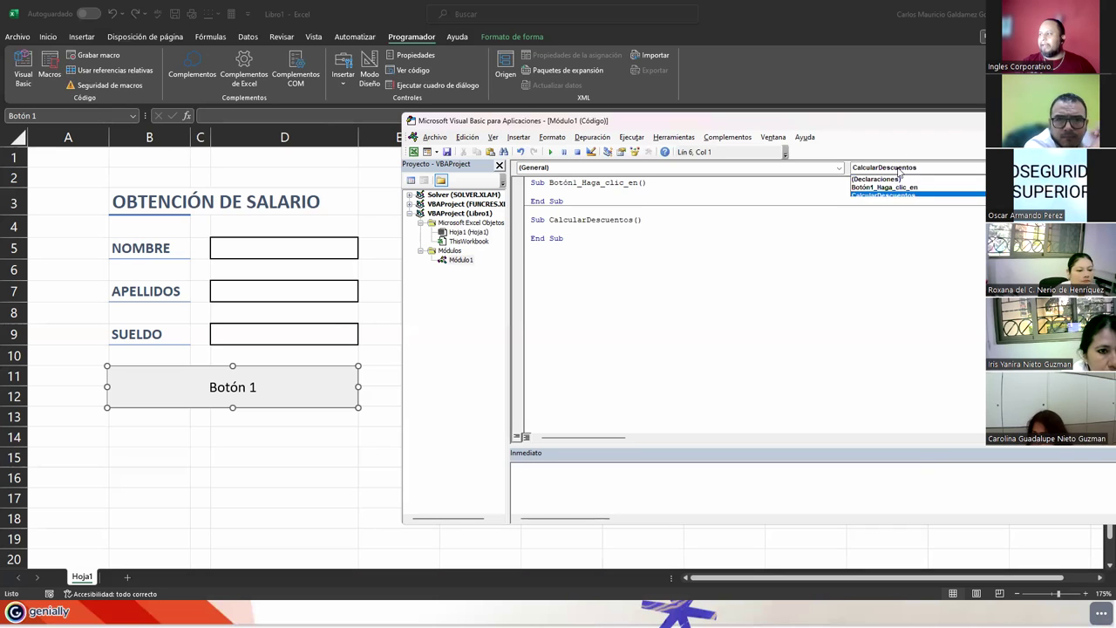
key(Escape)
click(575, 202)
key(shift+Up)
key(shift+Up)
key(Delete)
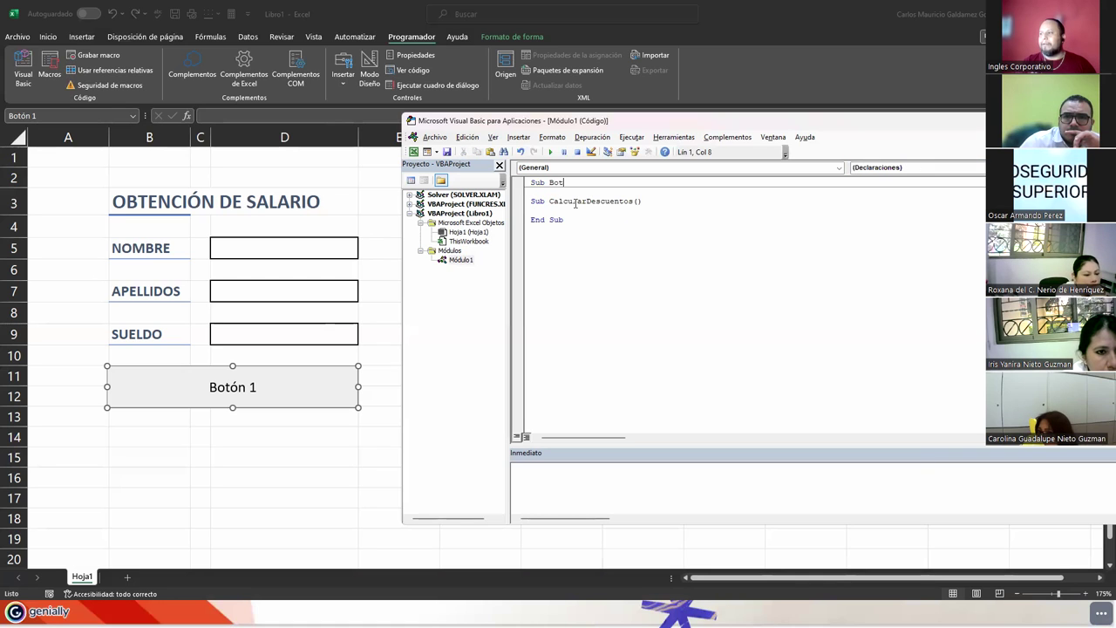
key(shift+Home)
key(Delete)
key(Delete)
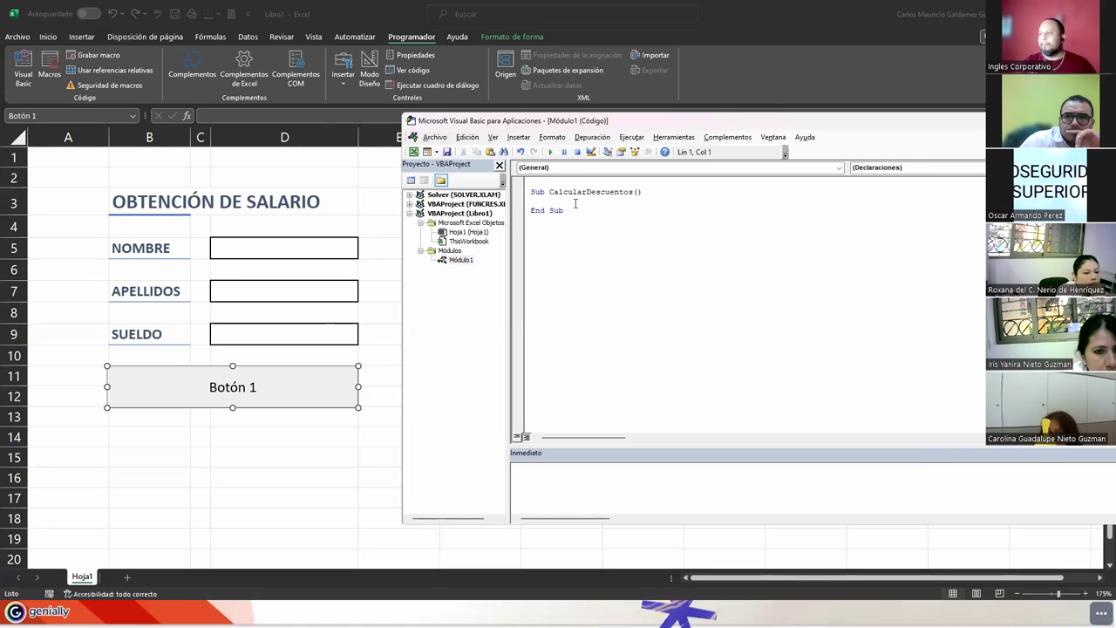
key(Delete)
key(Down)
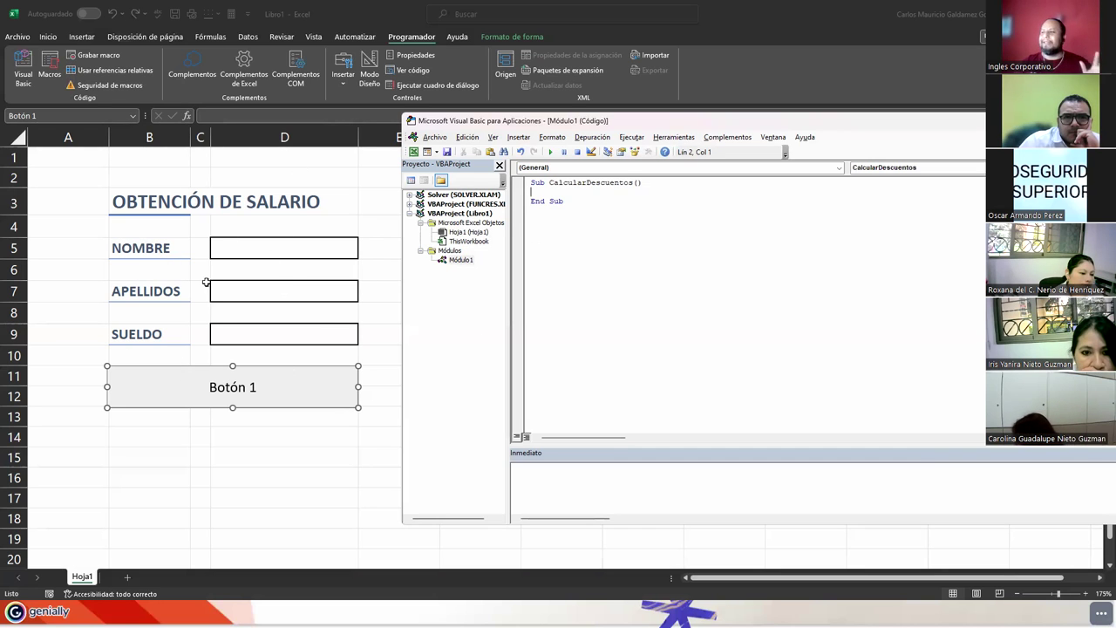
- Write the declaration Dim nom, ape As String
text(Dim no)
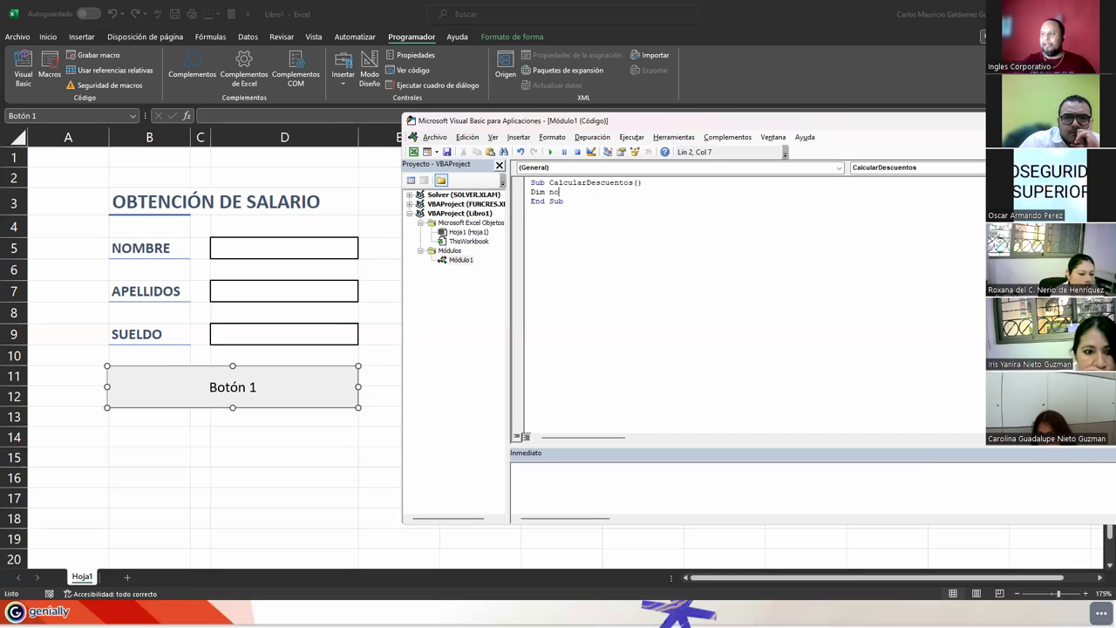
text(m, ape)
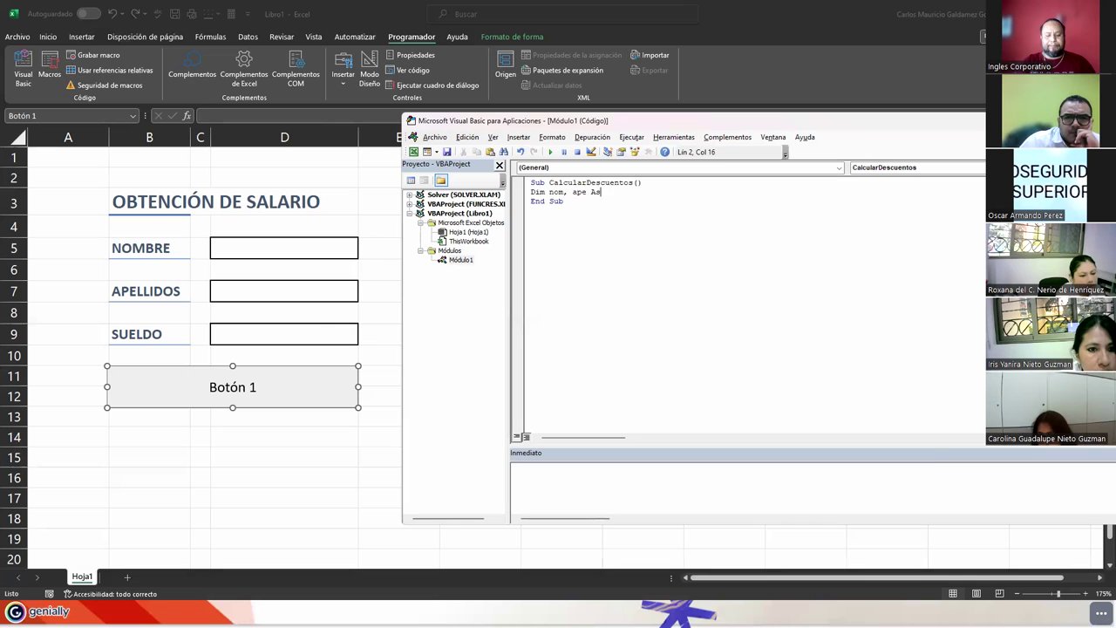
text( As Strin)
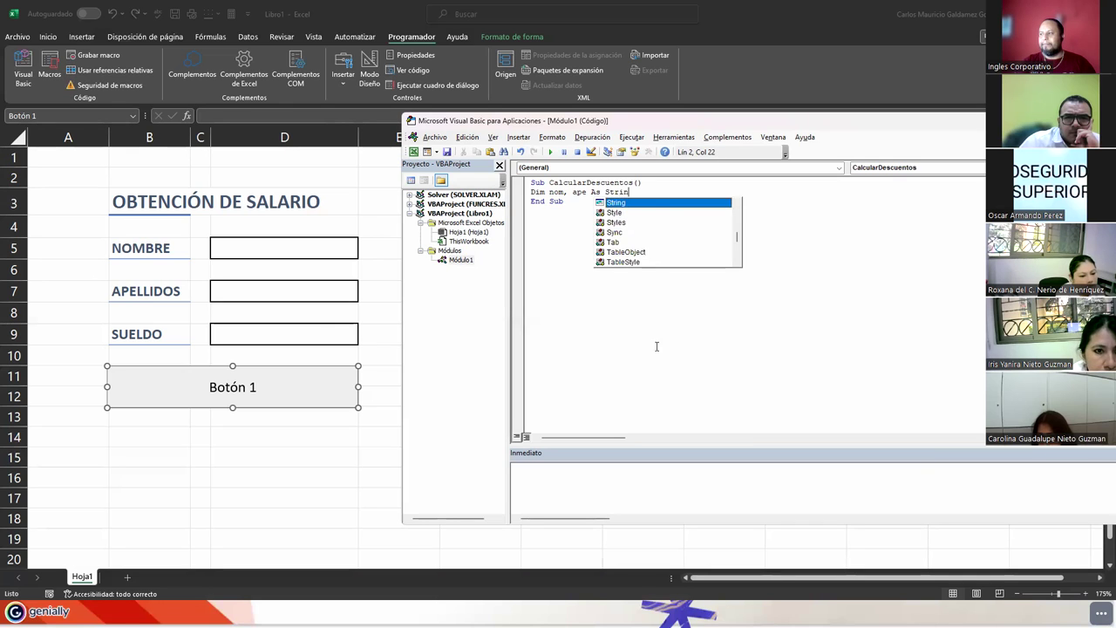
key(Return)
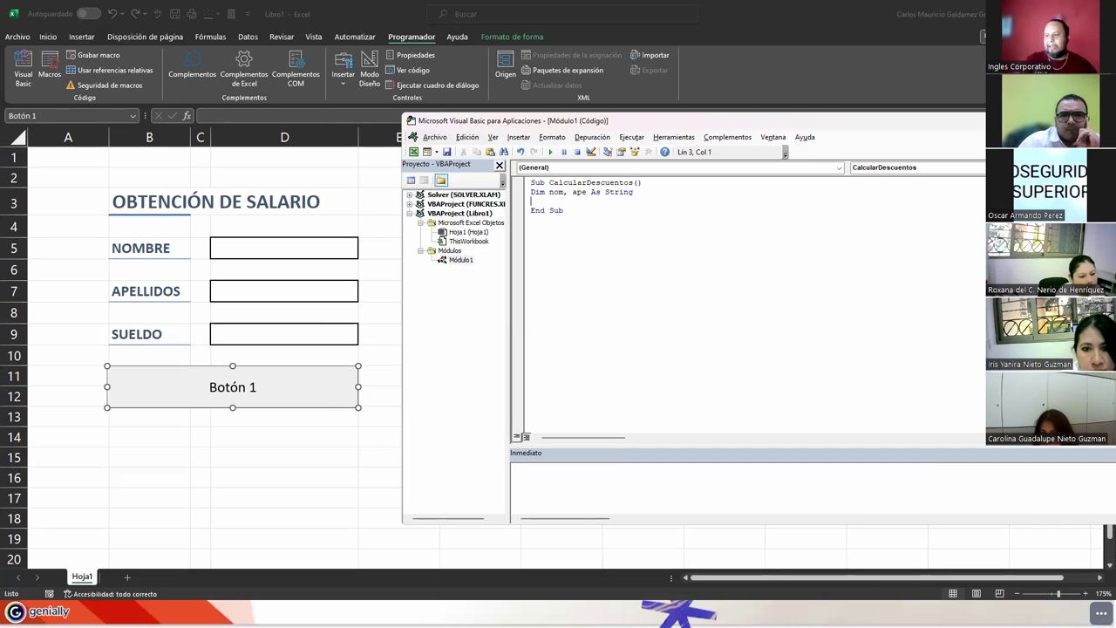
- Declare Dim sue, resul As Double and add a blank line before End Sub
text(Dim sue)
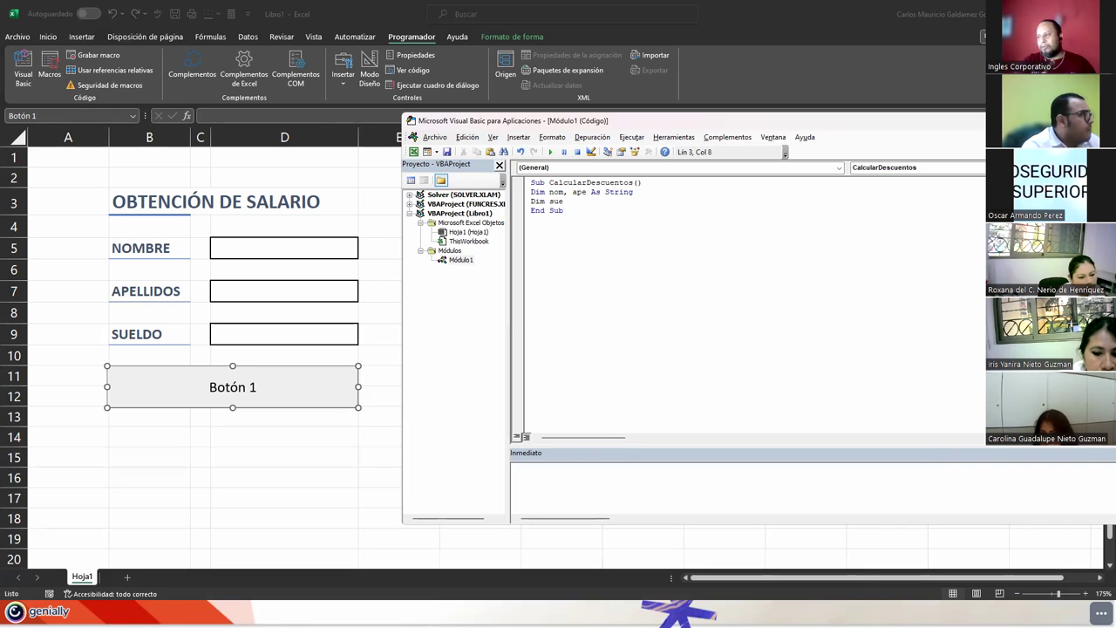
text( as Double)
key(Return)
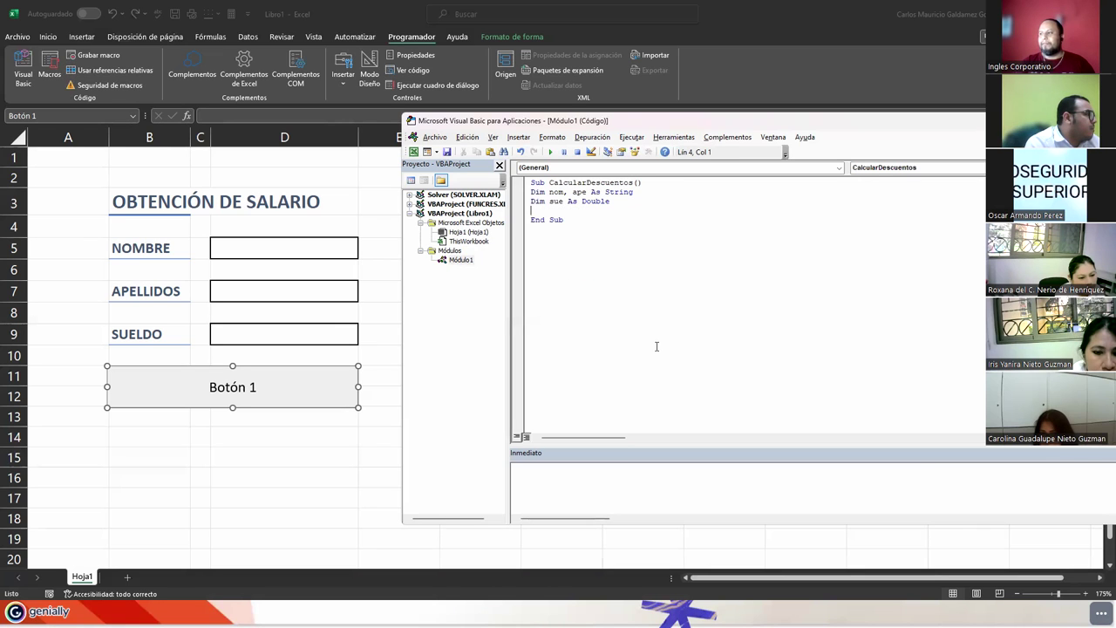
key(Right)
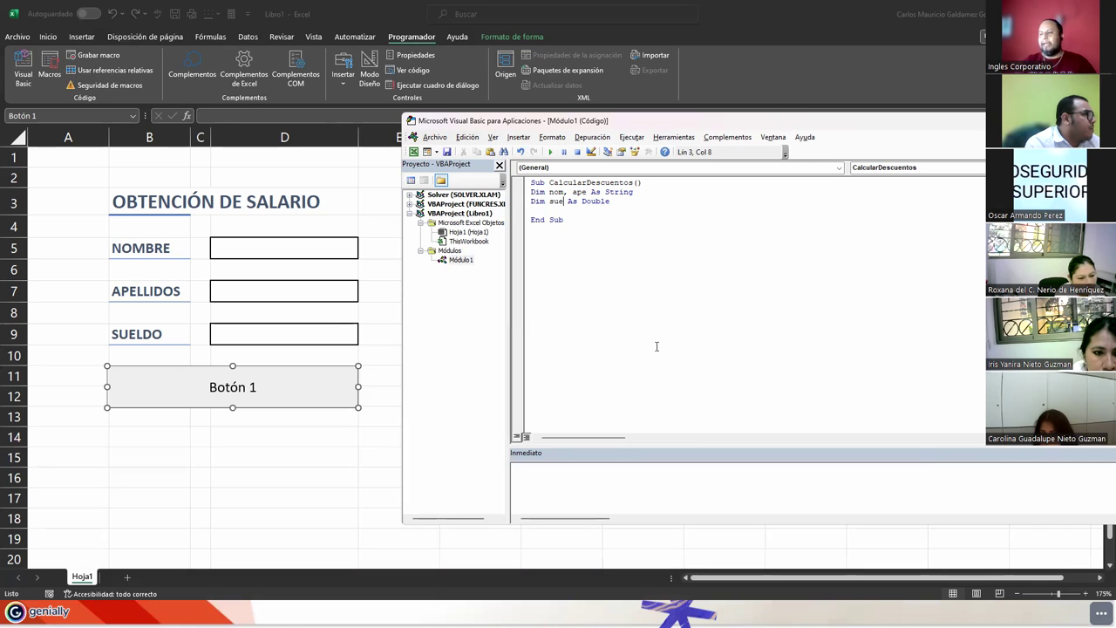
text(, res)
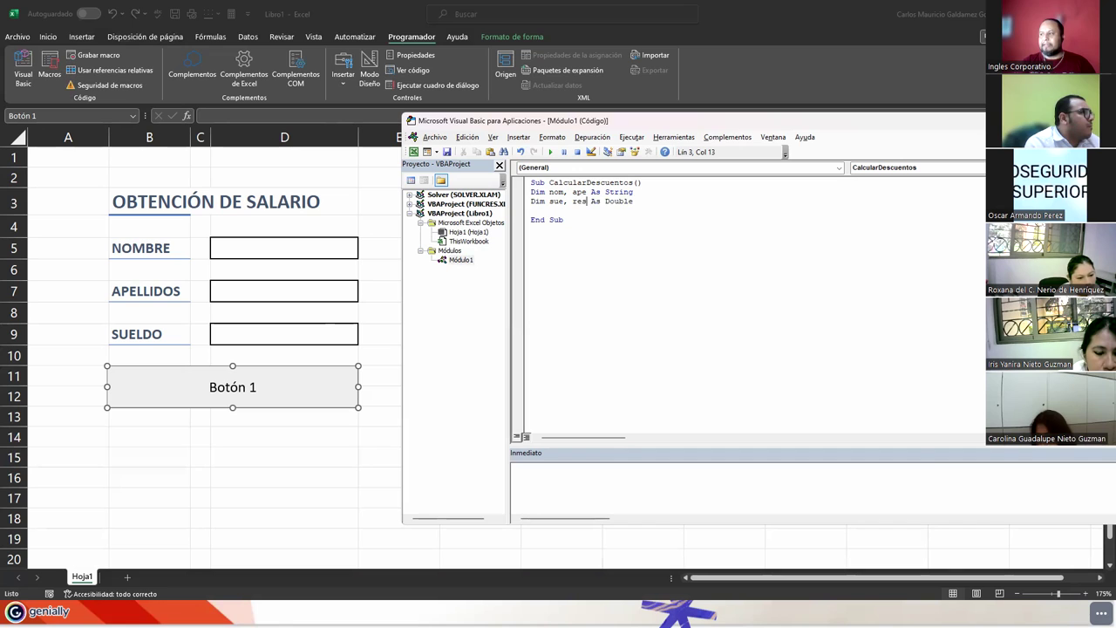
text(ul)
key(Down)
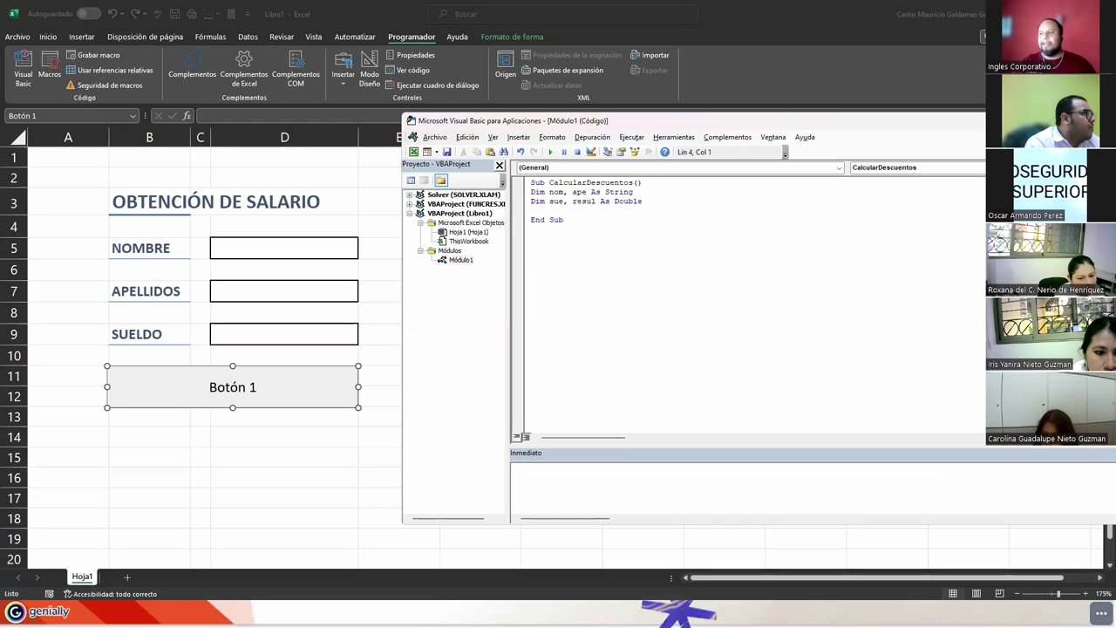
key(Return)
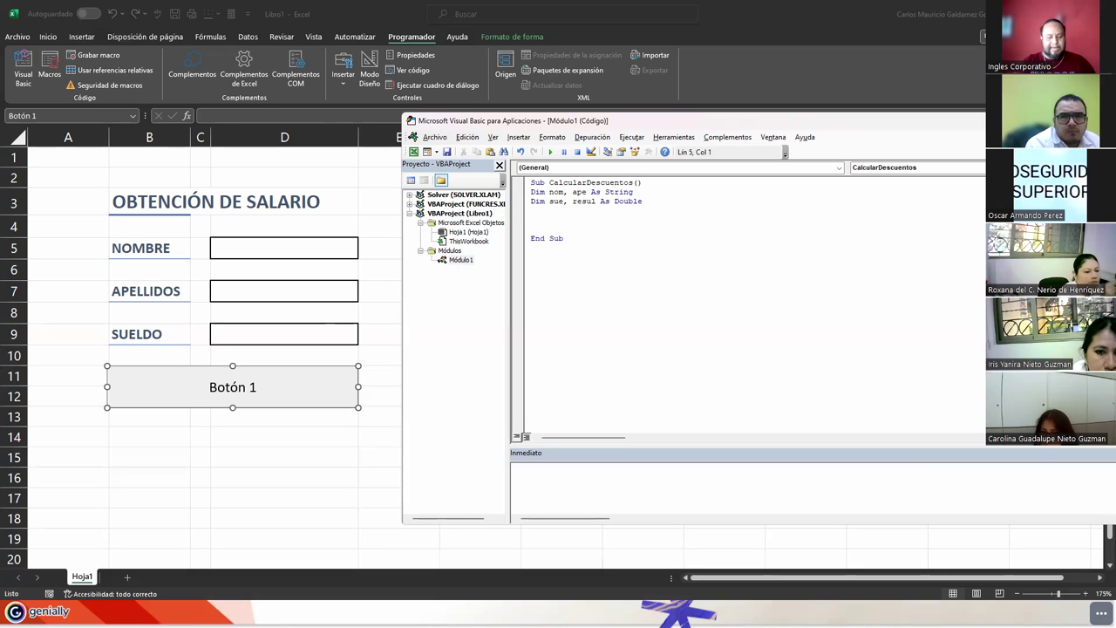
- Complete the line nom = Range("D5").Value
text(R)
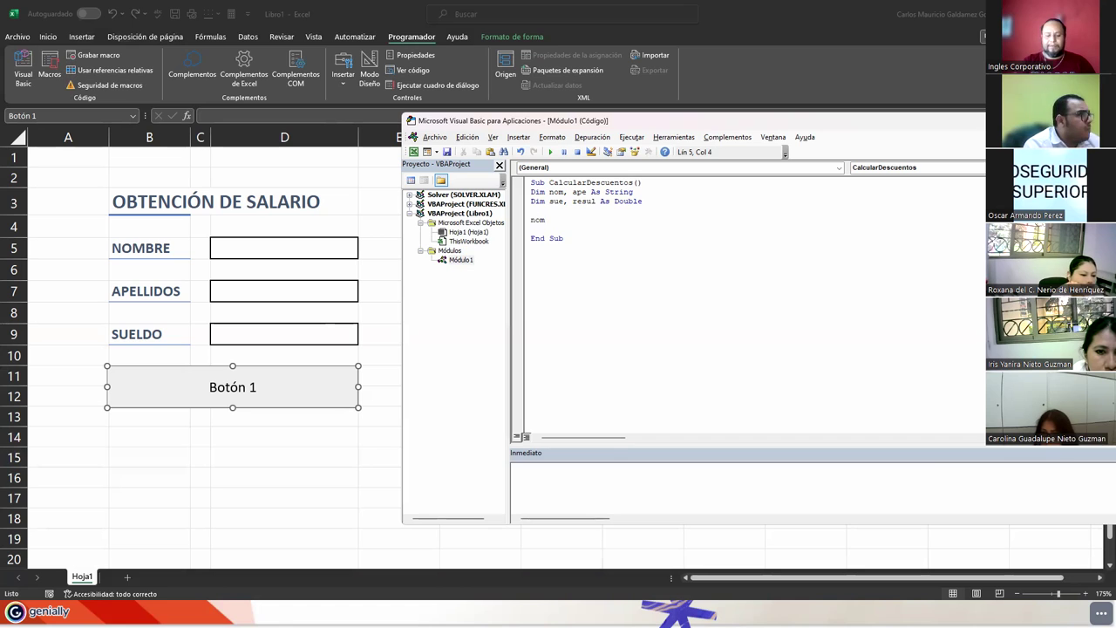
text(RA)
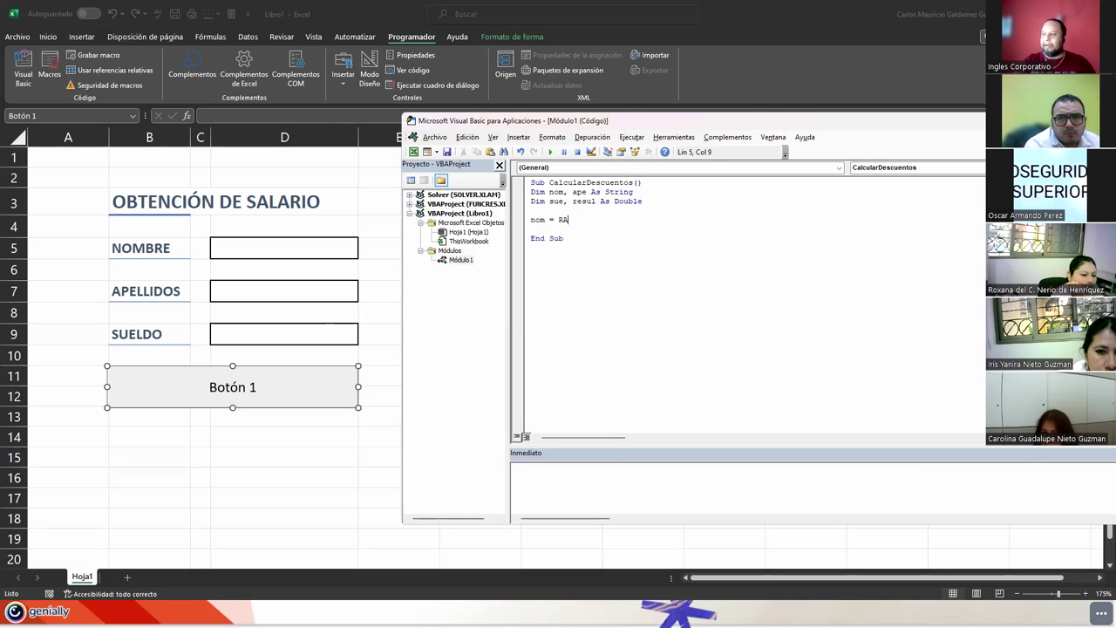
text(nge()
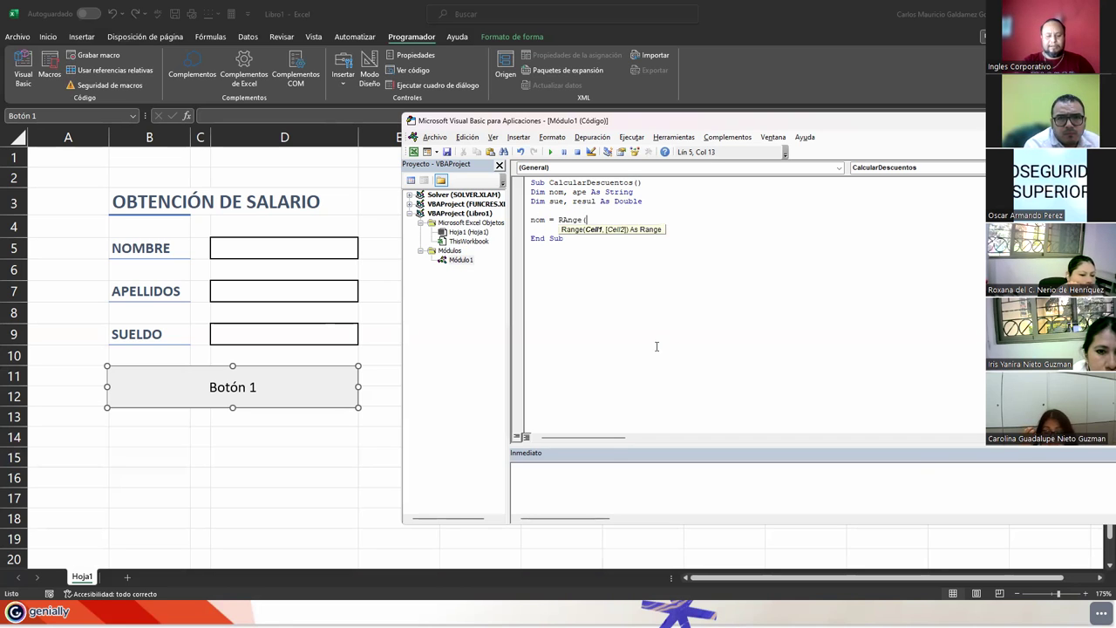
text(")
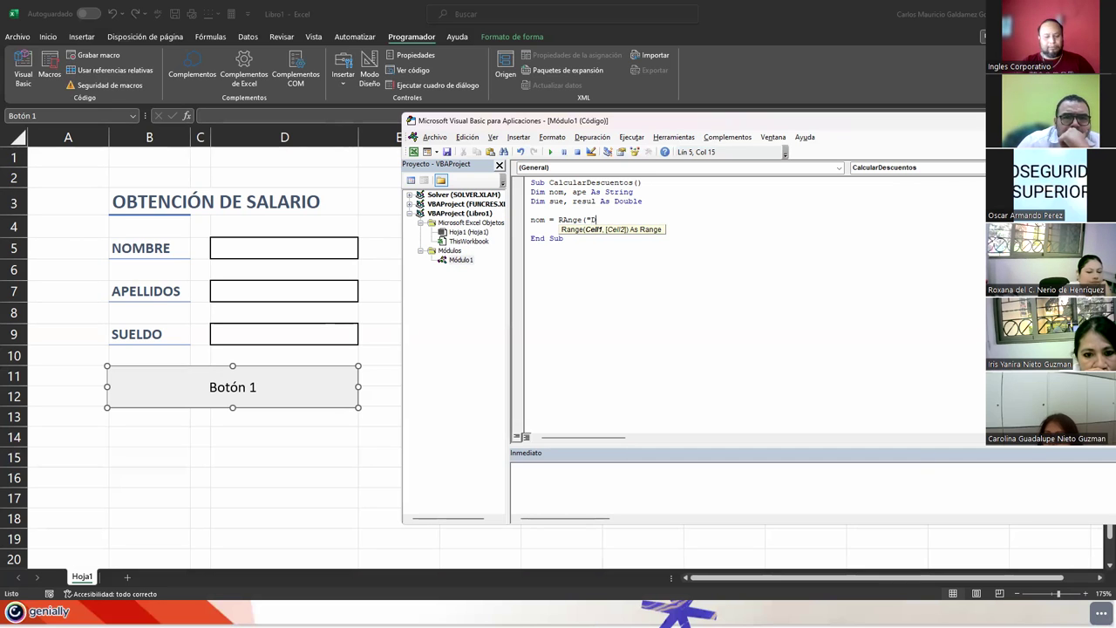
text(D5)
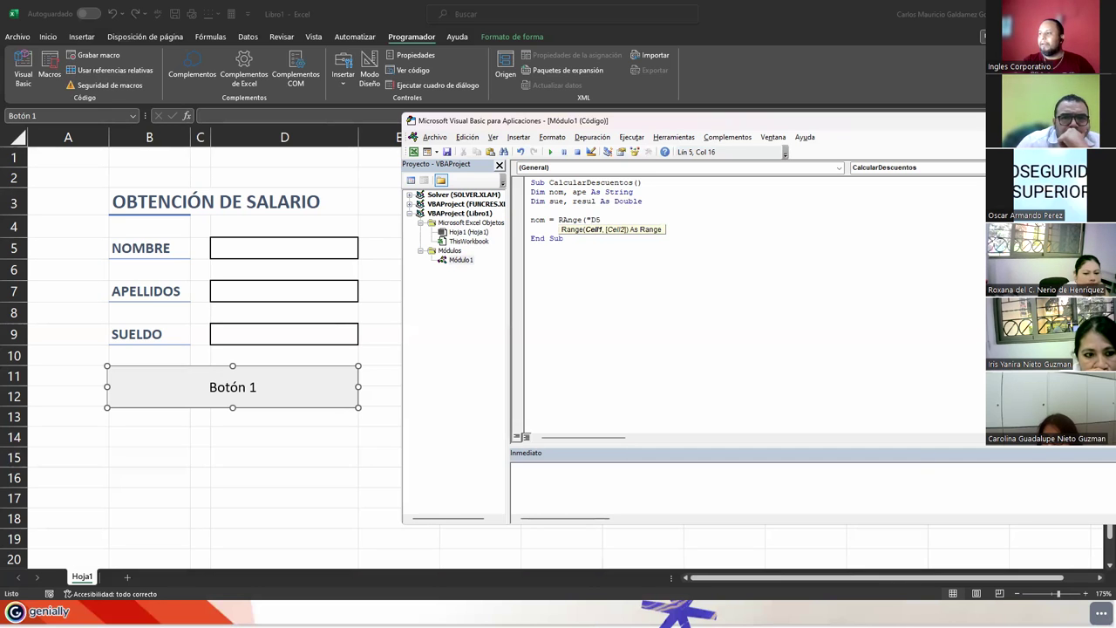
text("))
key(Return)
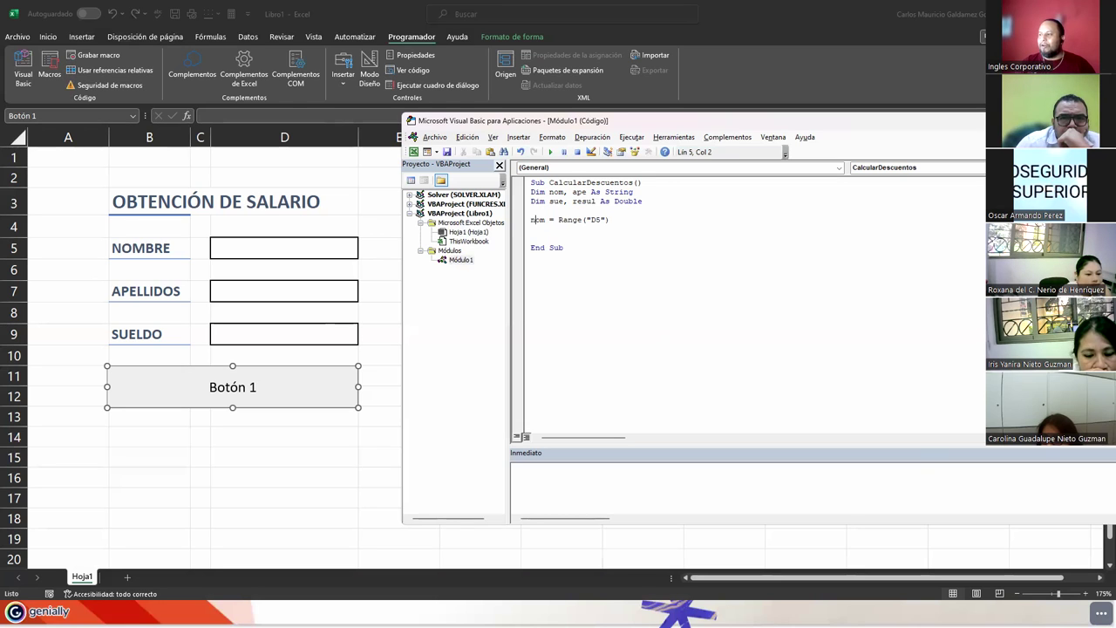
key(End)
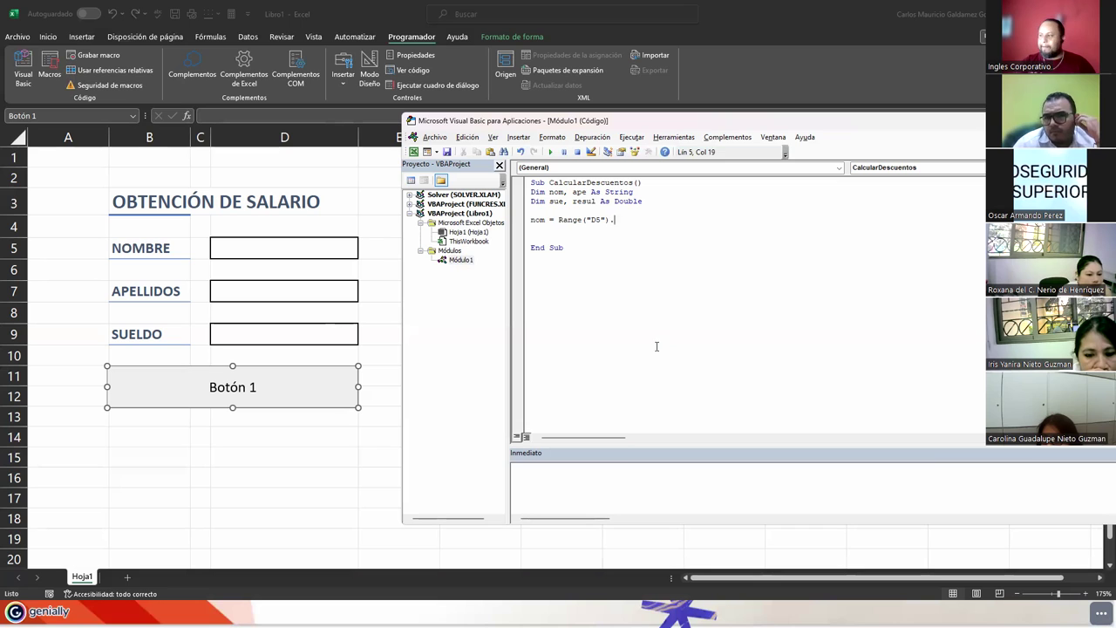
text(.vla)
key(BackSpace)
key(BackSpace)
text(a)
key(Return)
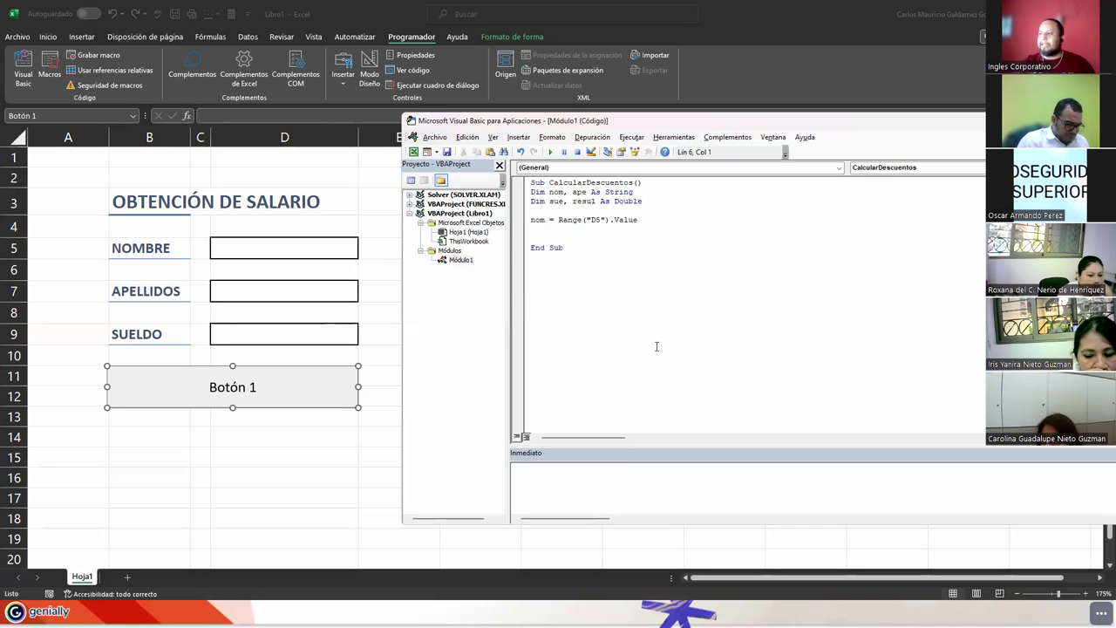
- Write ape = Range("D7").Value by pasting the copied Range expression and changing D5 to D7
double_click(539, 222)
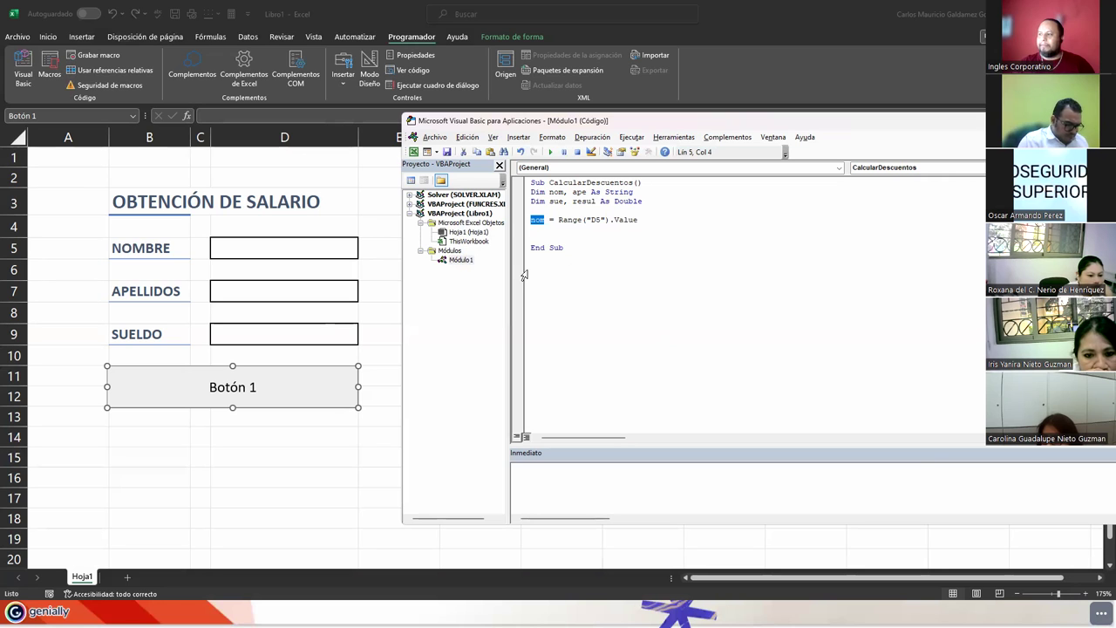
click(549, 234)
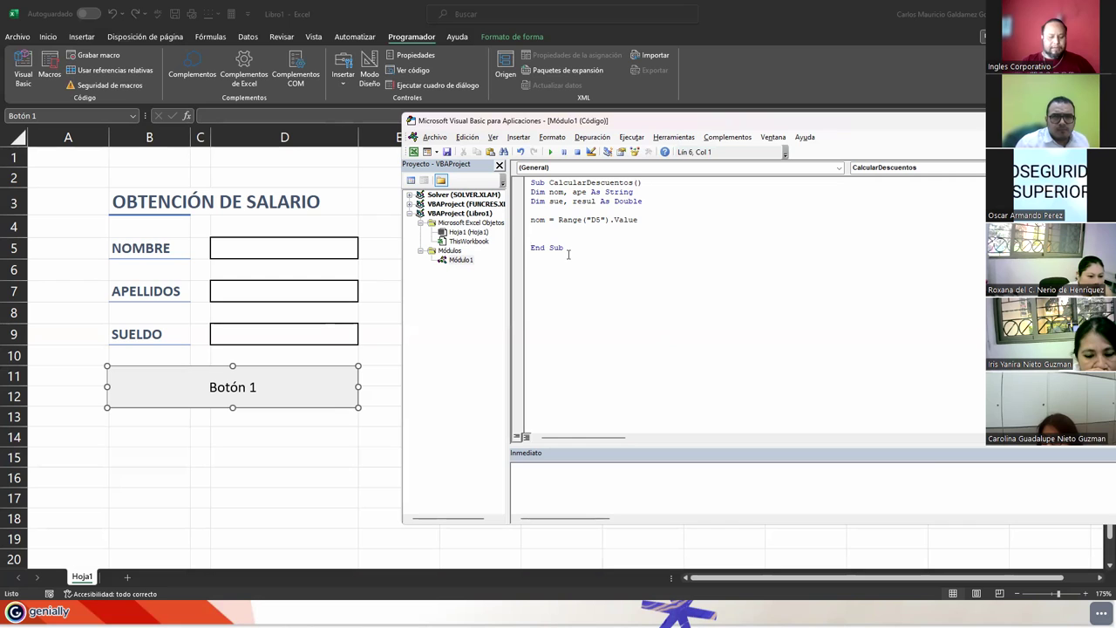
text(ape=)
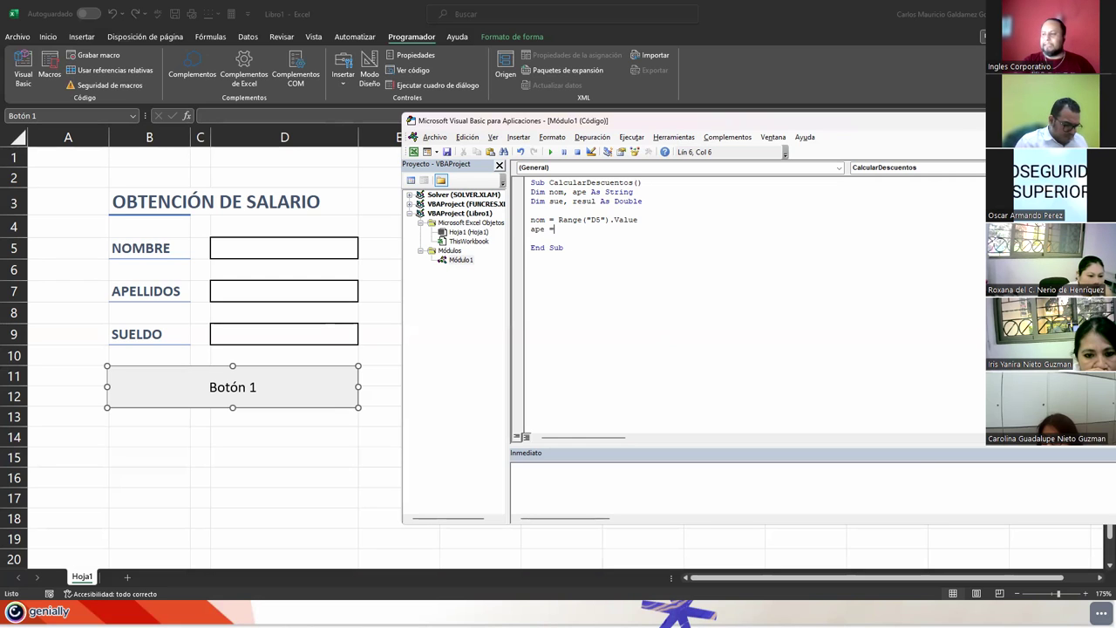
click(568, 259)
key(Return)
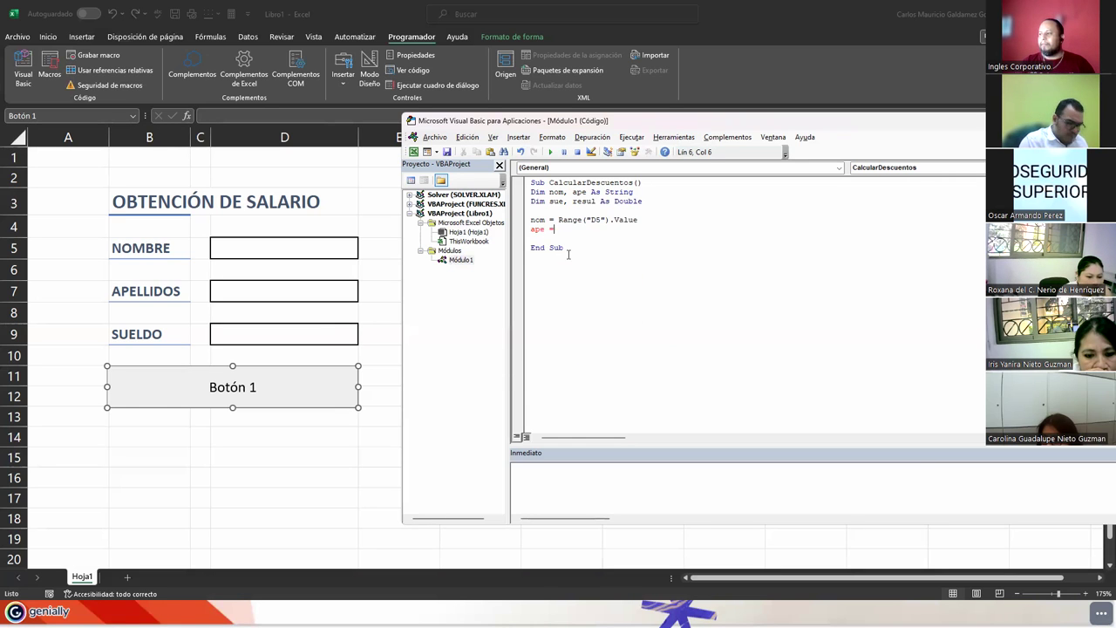
key(shift+End)
key(ctrl+c)
key(Down)
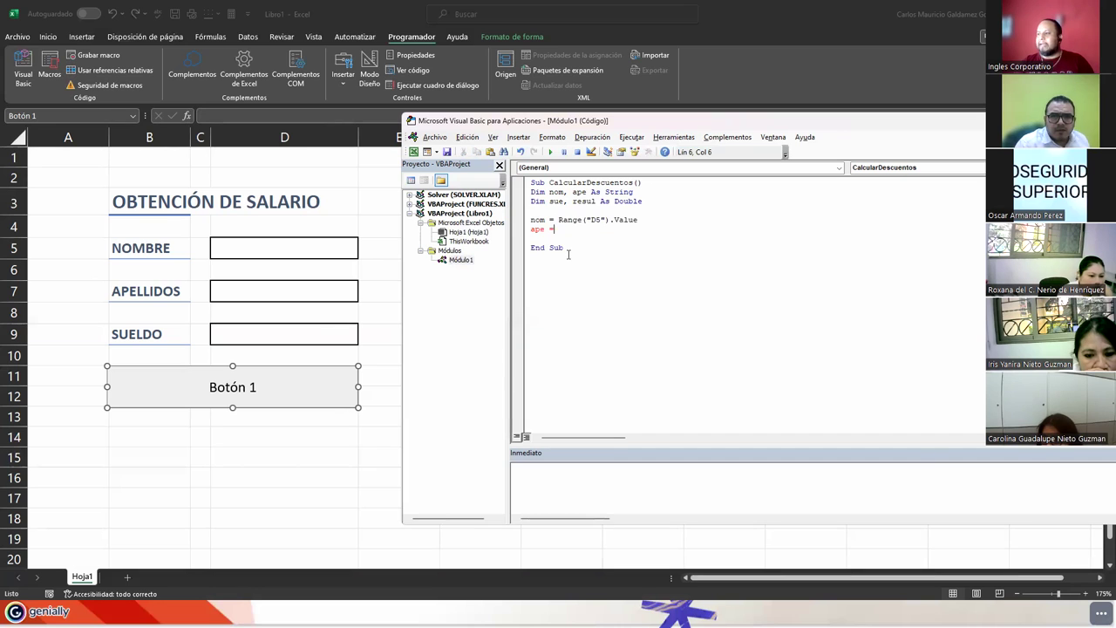
key(ctrl+v)
key(Left)
key(Left)
key(Left)
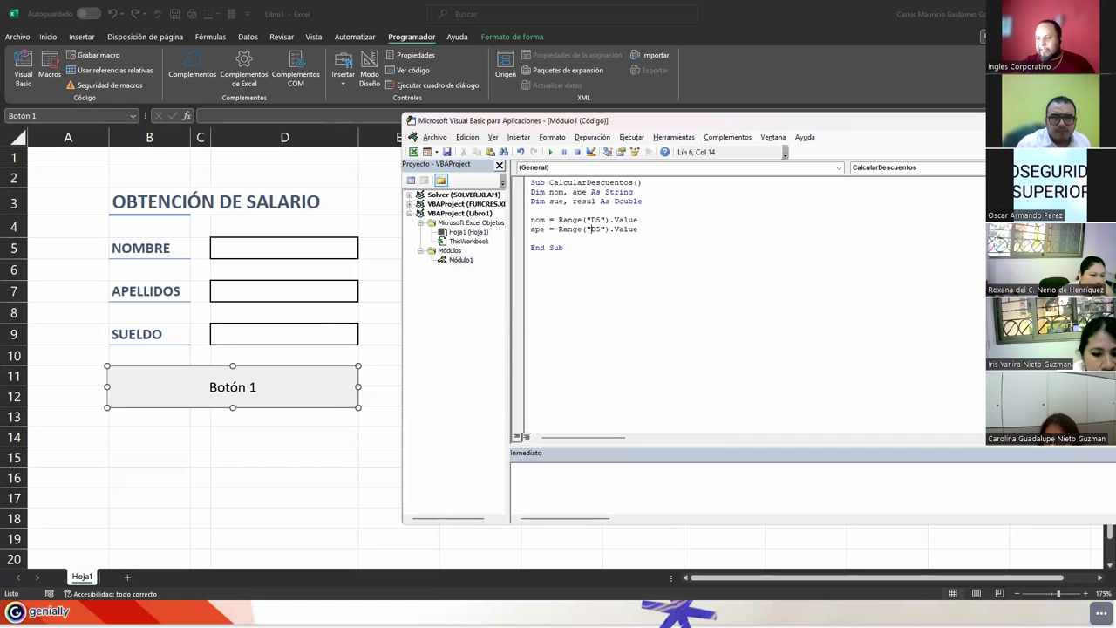
key(Delete)
key(Delete)
text(D7)
- Add a sue line reading Range("D9"), trimming the .Value suffix
key(Down)
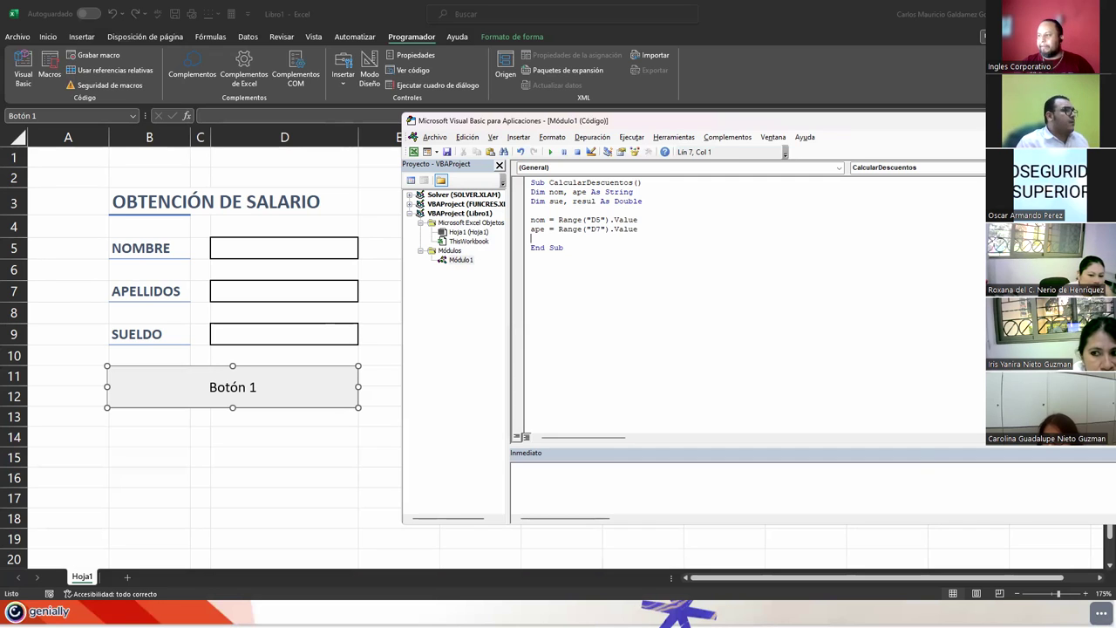
key(Return)
click(531, 238)
text(sue =)
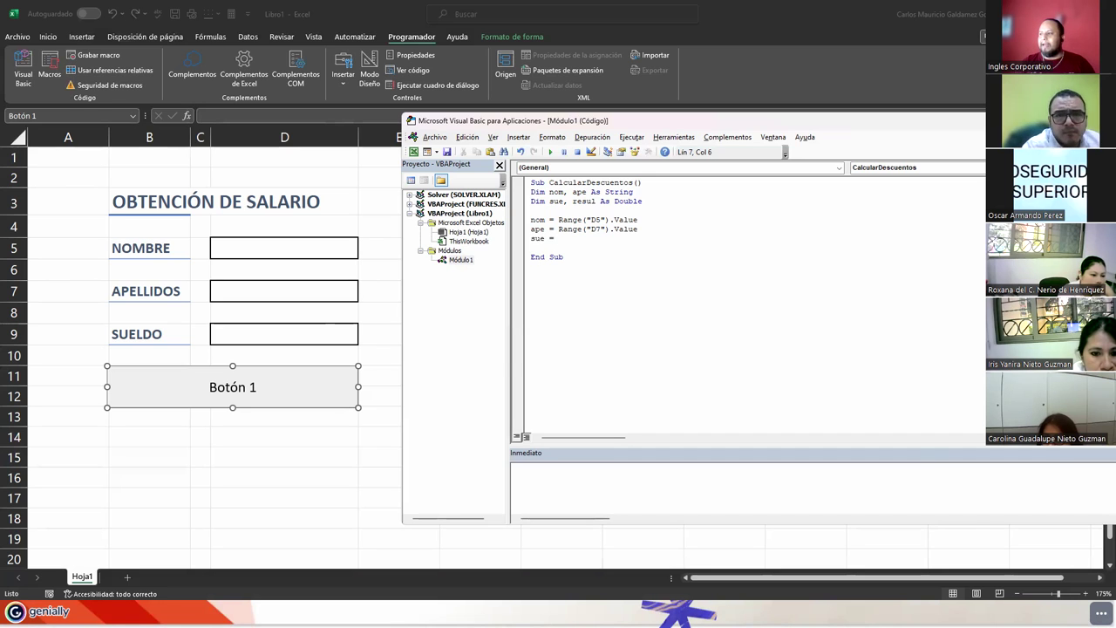
click(569, 255)
key(Return)
key(ctrl+v)
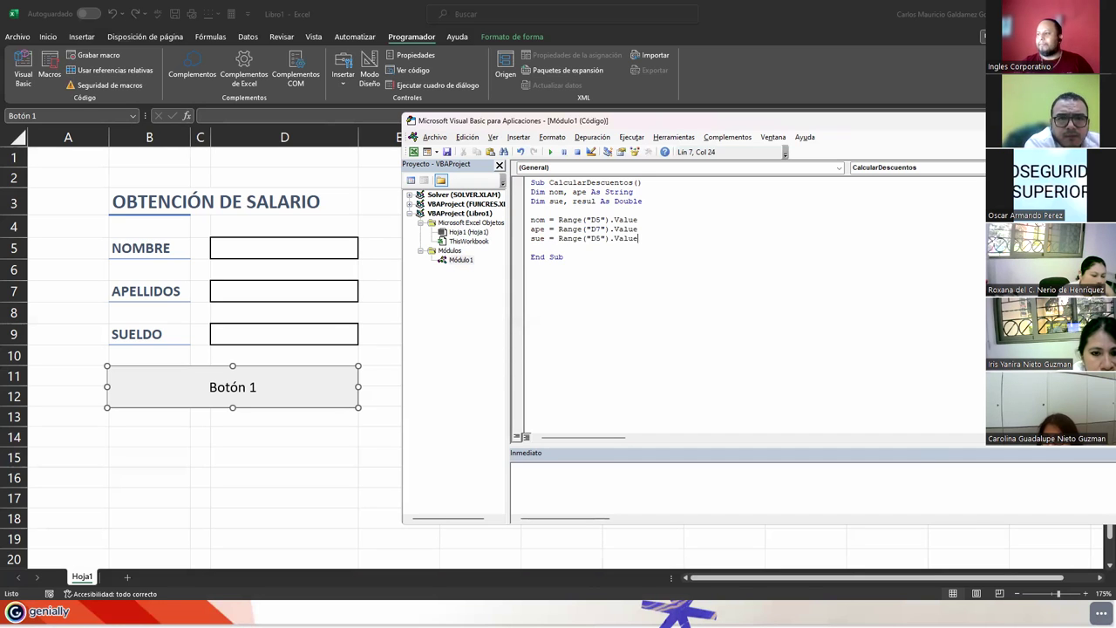
click(601, 238)
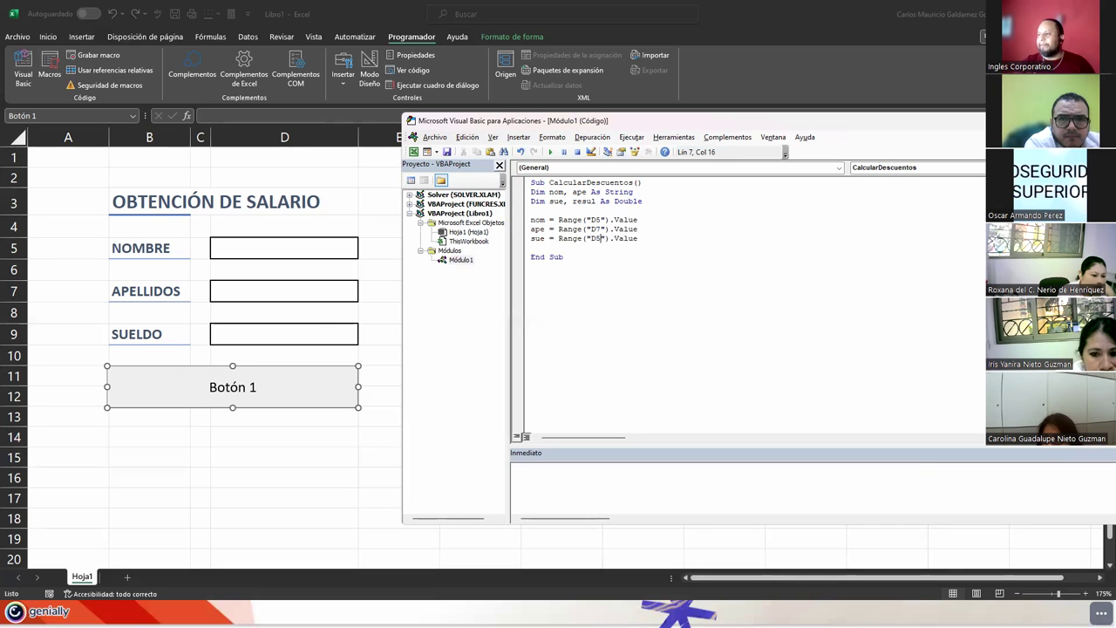
key(BackSpace)
text(9)
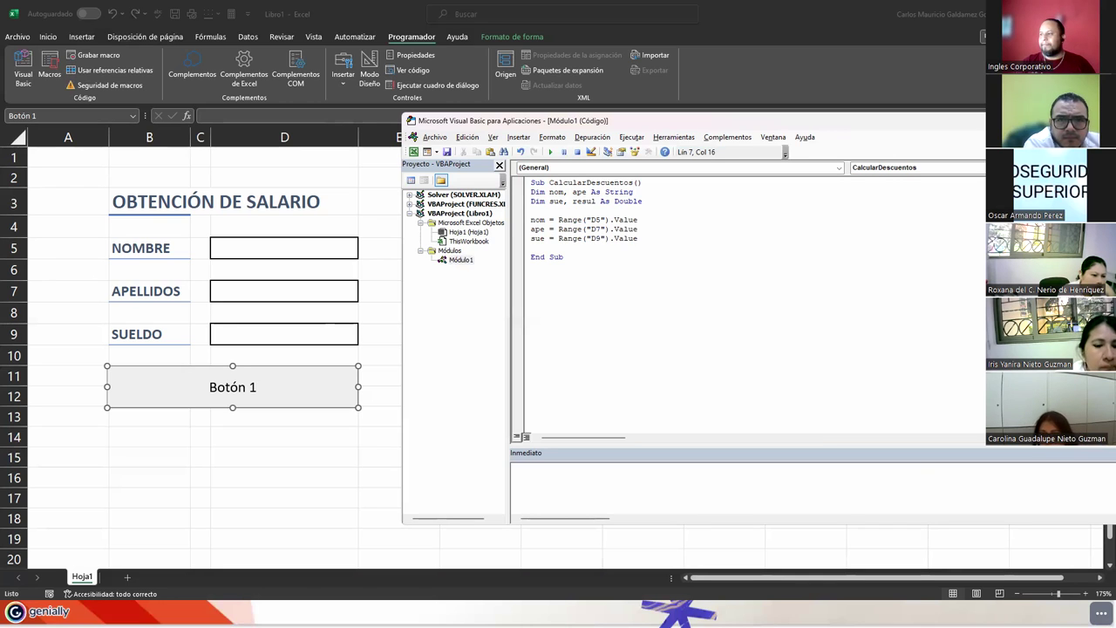
key(End)
key(BackSpace)
key(BackSpace)
key(BackSpace)
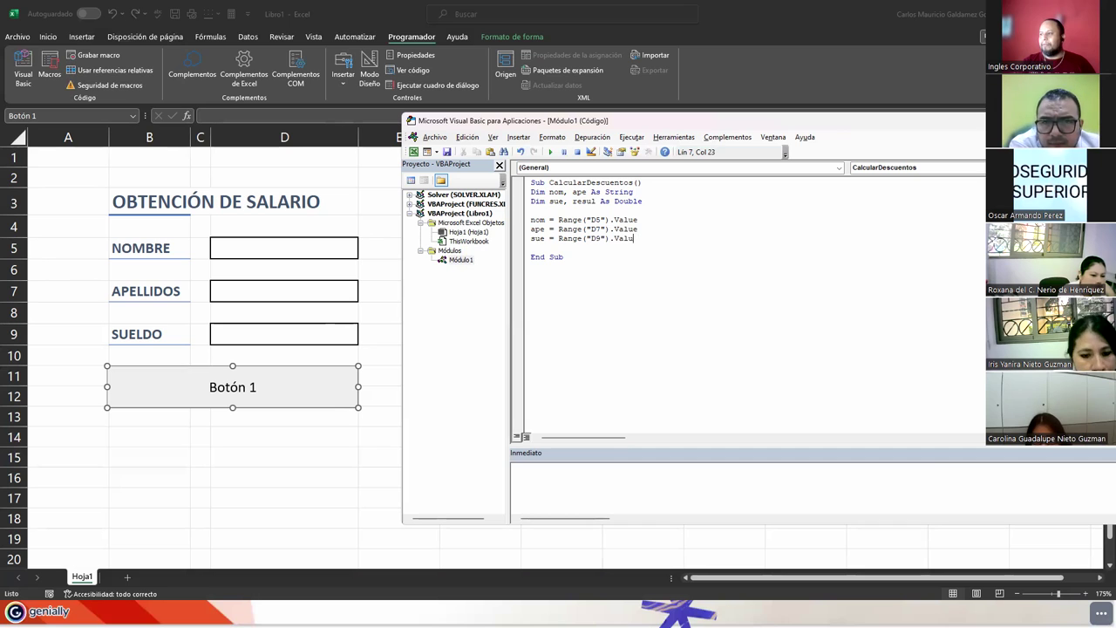
- Remove .Value from the sue, ape and nom Range assignments
key(BackSpace)
key(BackSpace)
key(Up)
key(Delete)
key(Delete)
key(Delete)
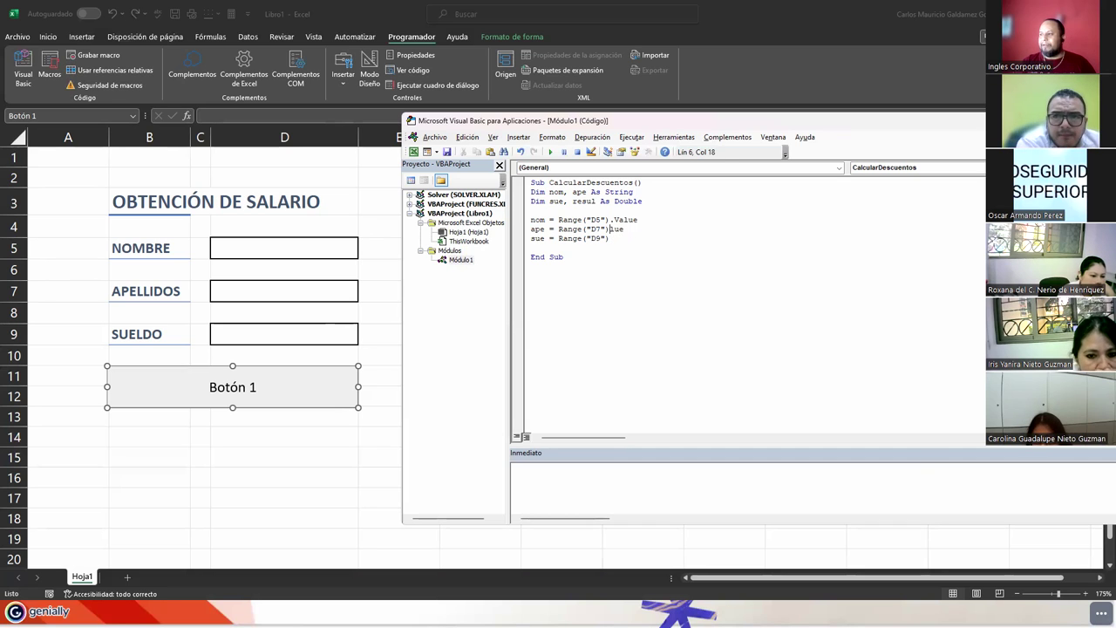
key(Up)
key(Delete)
key(Delete)
key(Delete)
key(Delete)
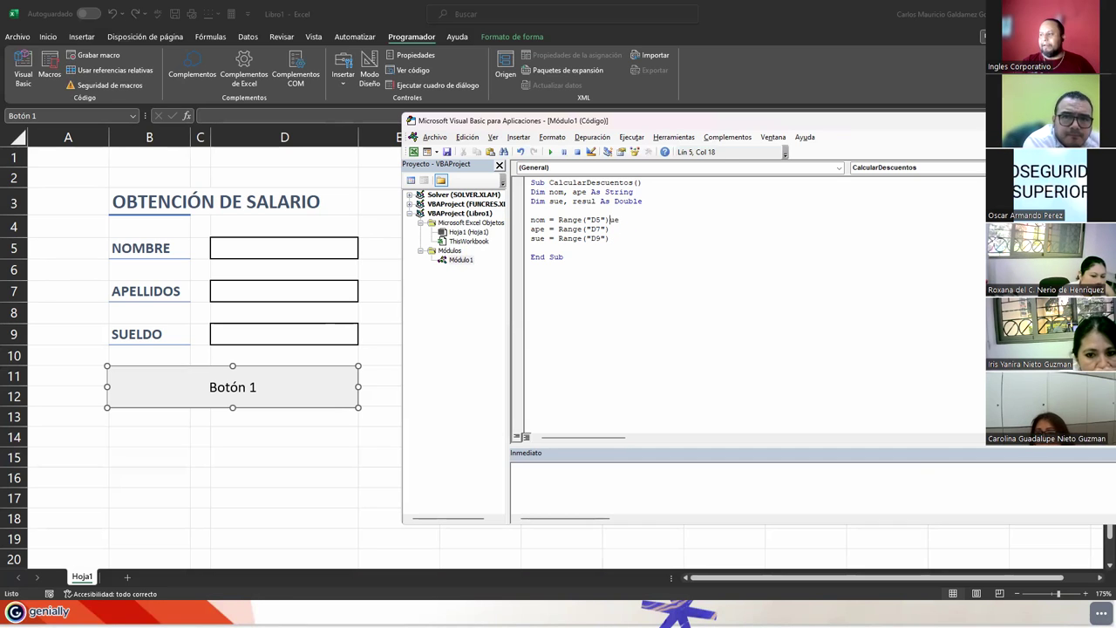
- Start a new resul = ( line before End Sub
key(Down)
key(Down)
key(Return)
text(res)
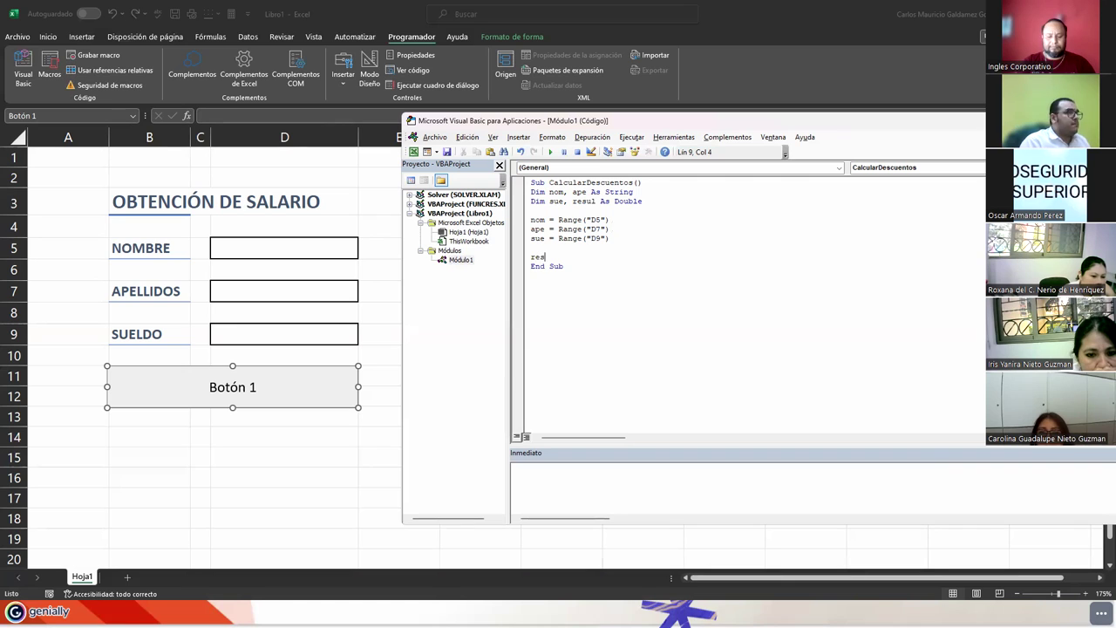
text(ul = )
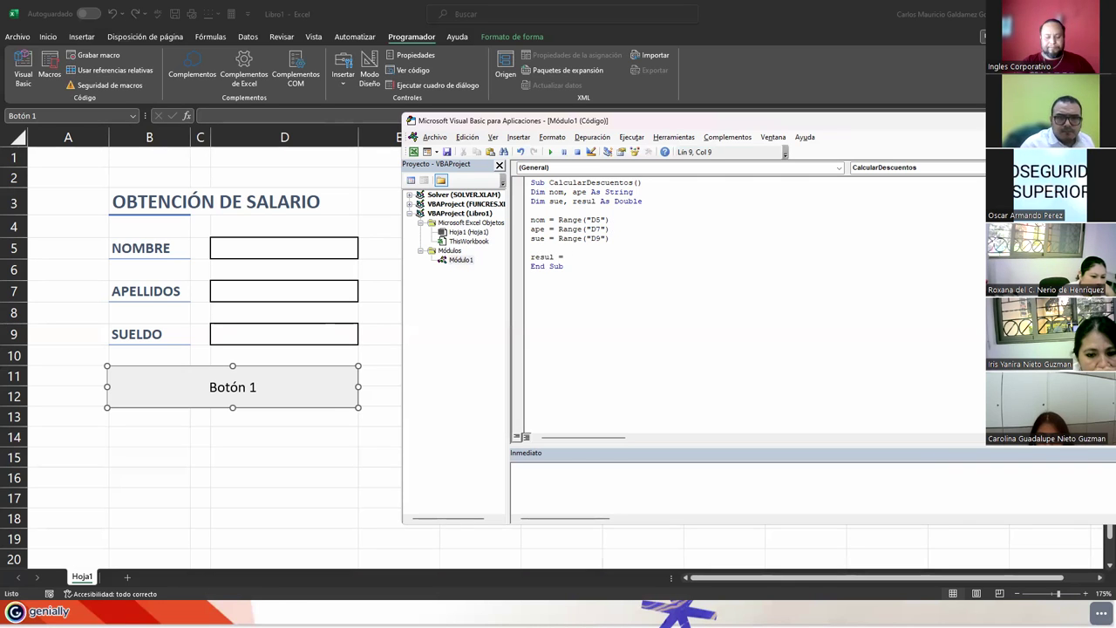
text(()
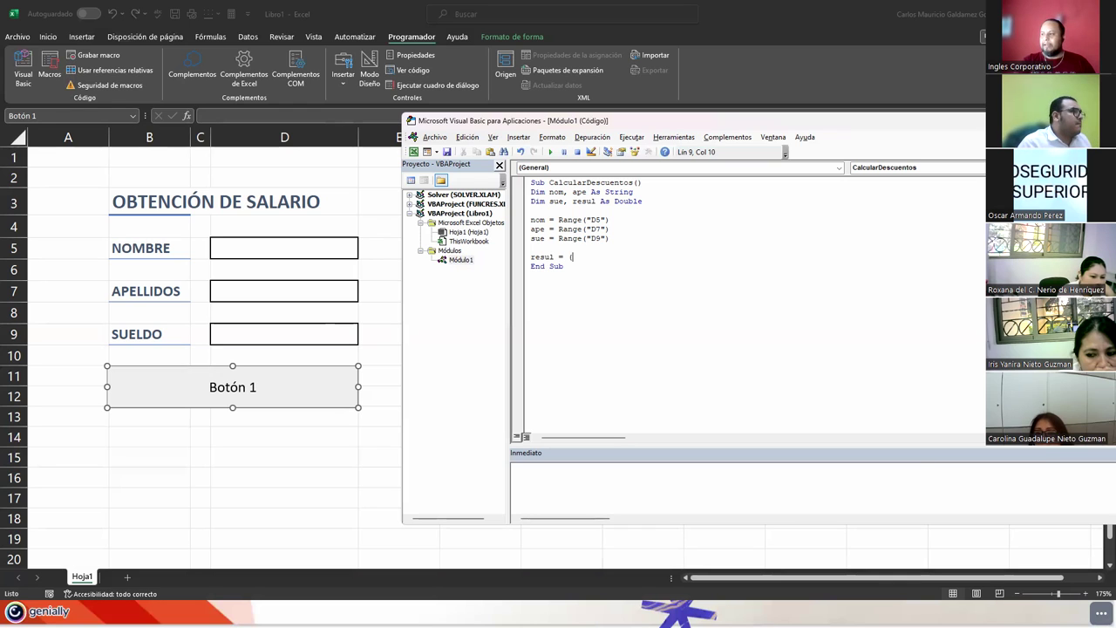
key(Down)
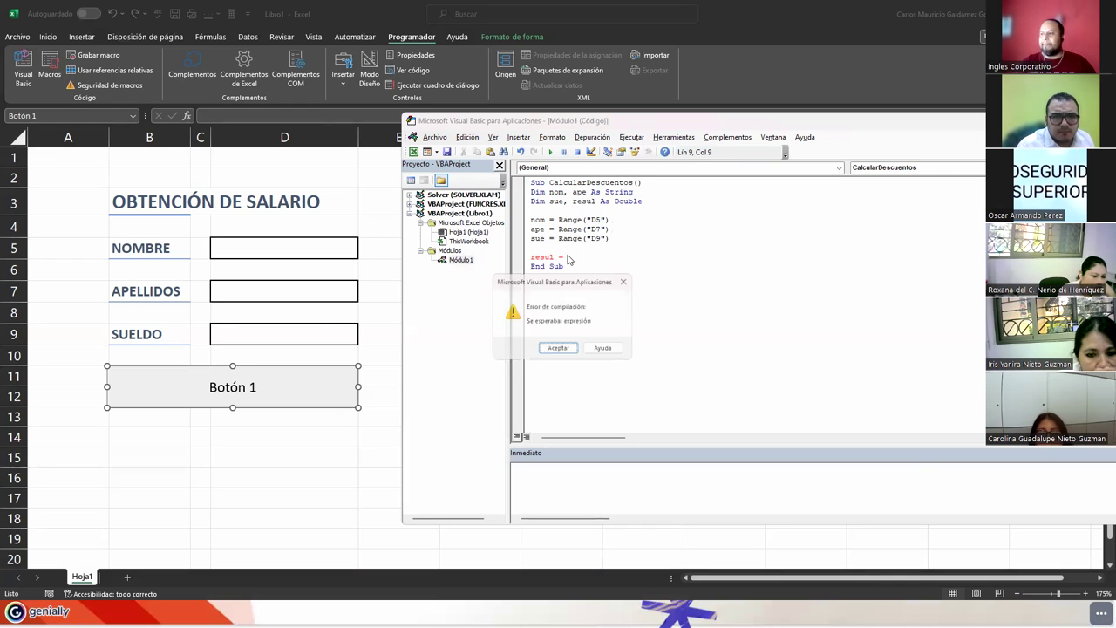
- Insert the comment ' ISSS = 3%, AFP = 6.25%, FSV 9% above the resul line
key(Return)
key(Return)
text(' ISSS)
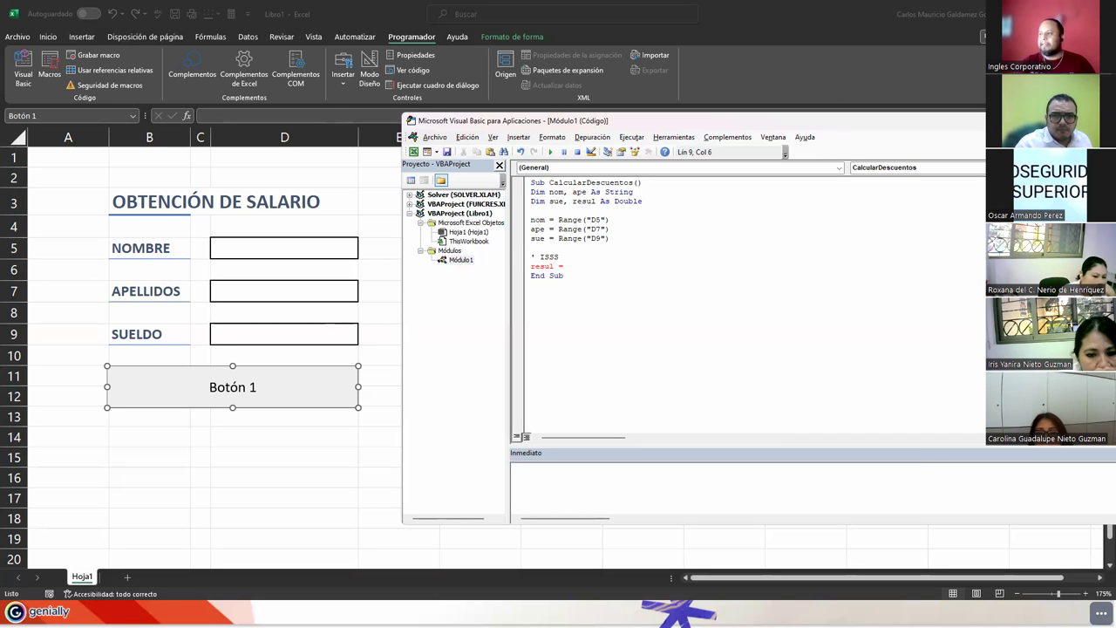
text(, AFP)
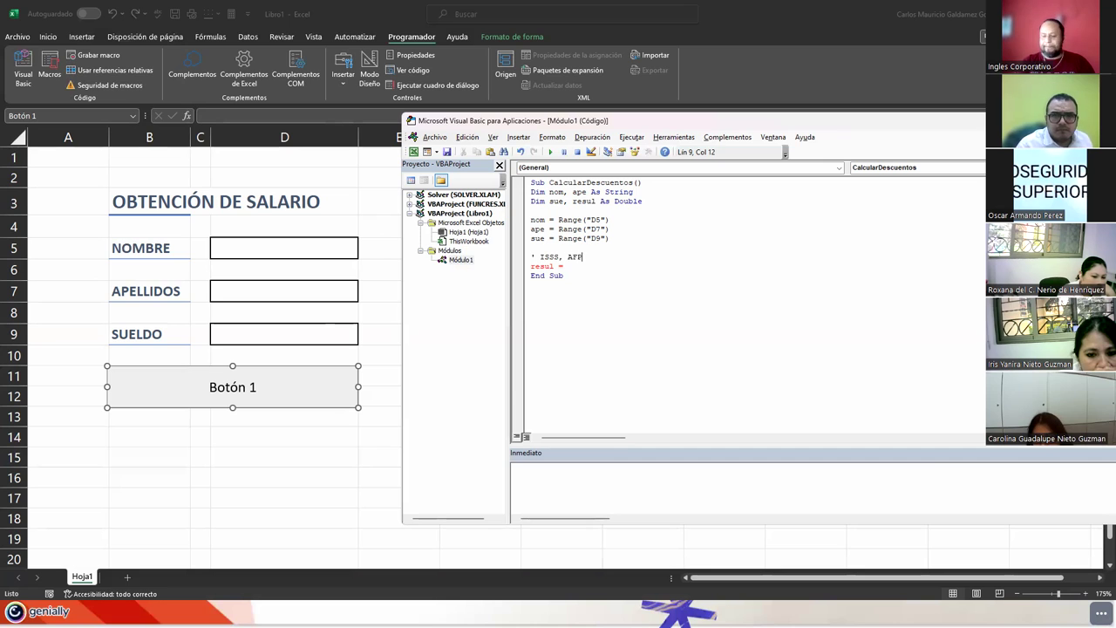
text(, FSV)
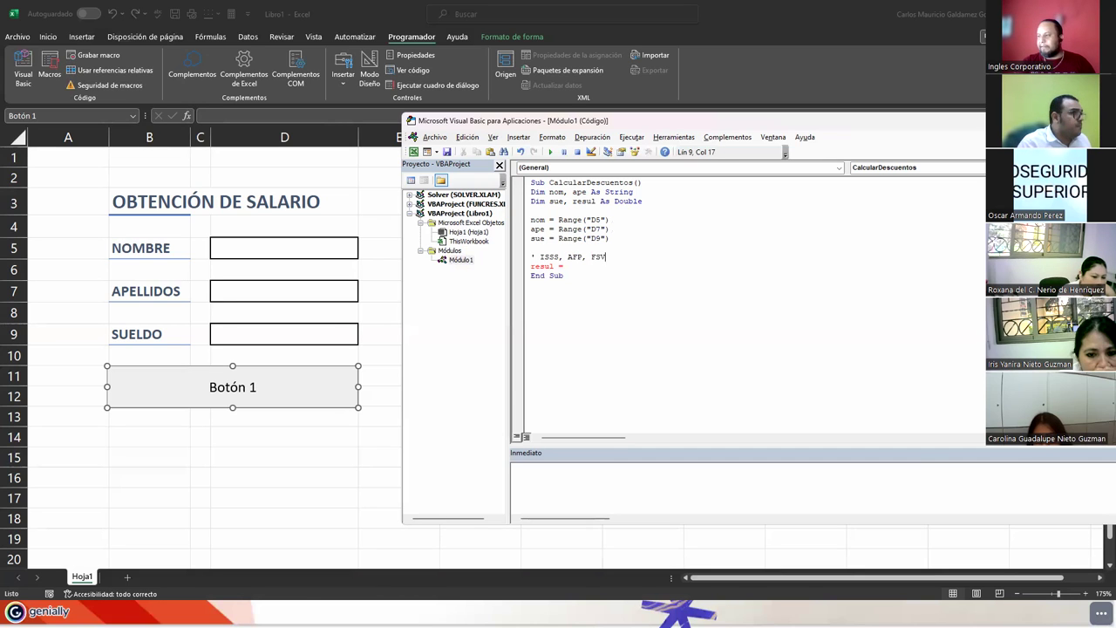
click(562, 256)
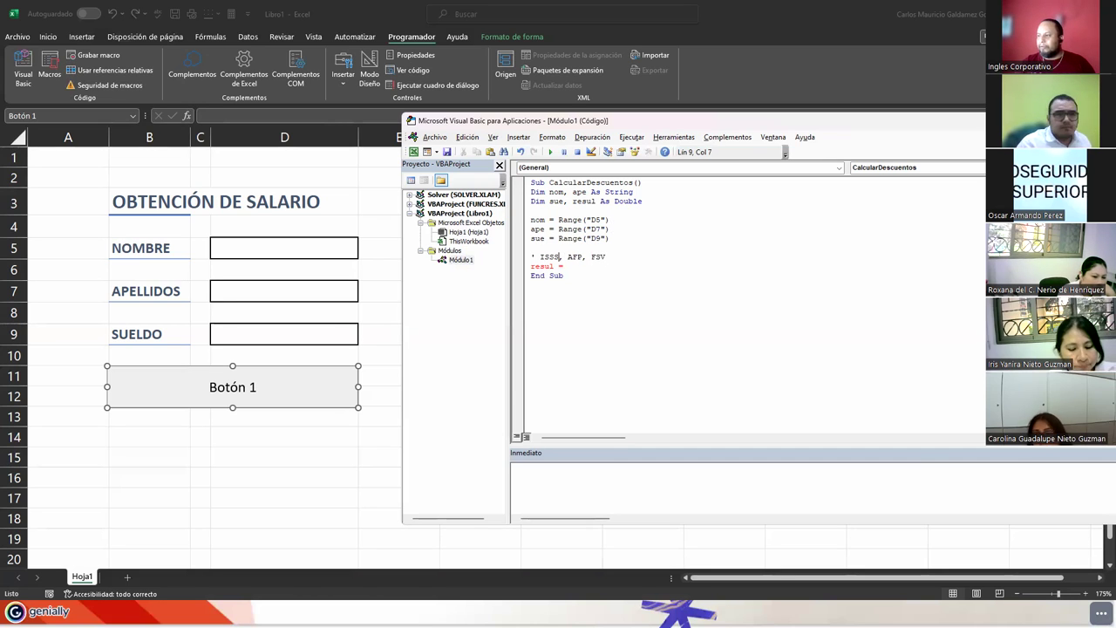
text(= 3%,)
click(609, 256)
text(= 6.)
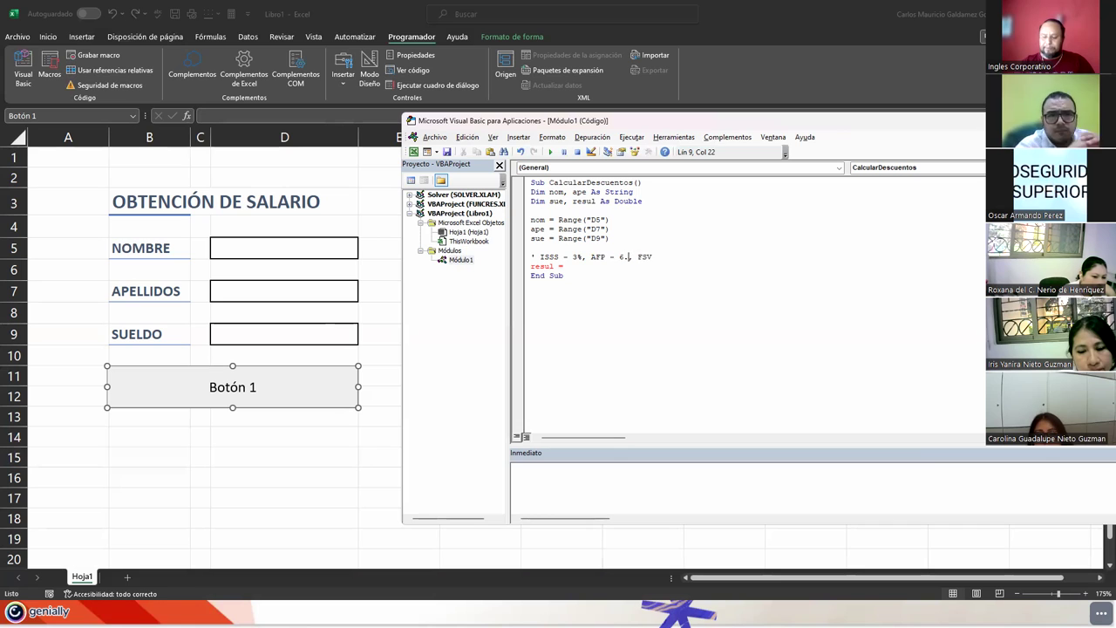
text(25%)
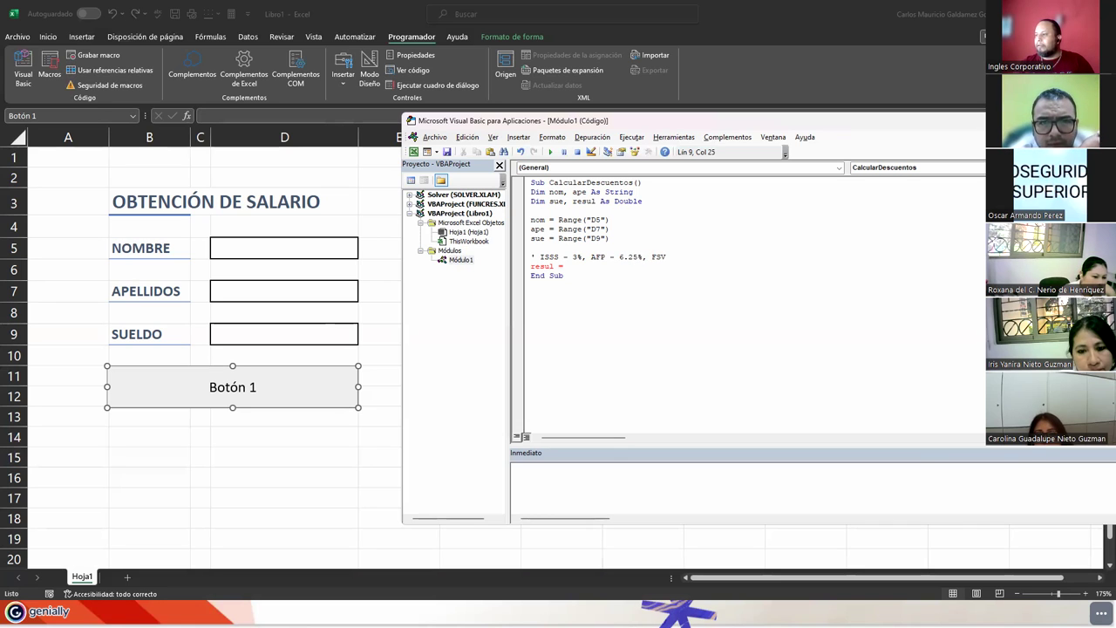
key(Right)
key(Right)
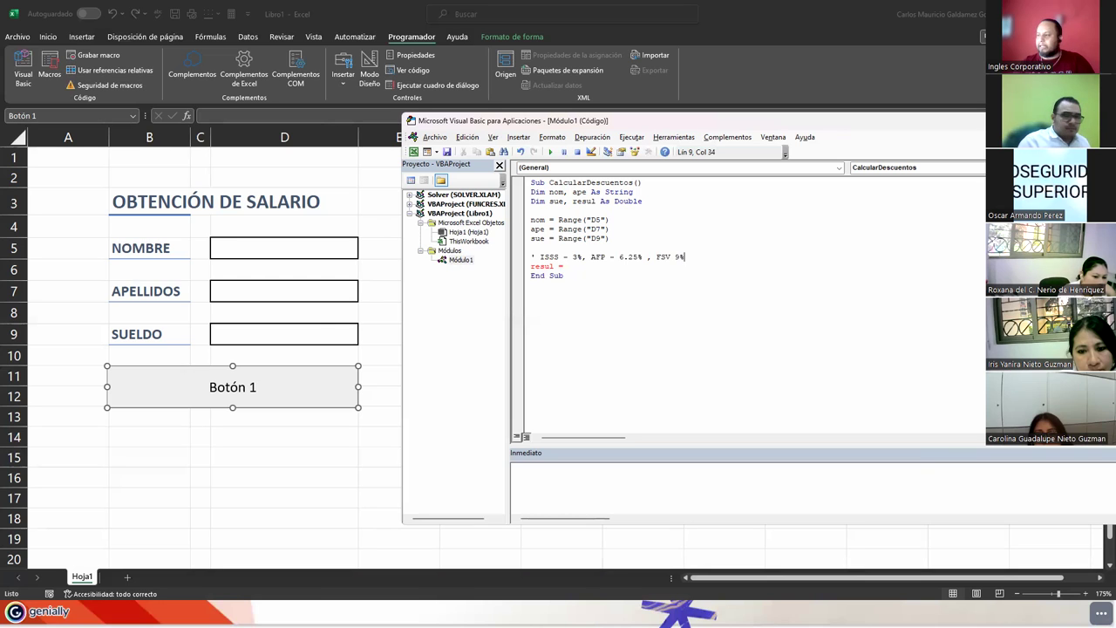
click(564, 266)
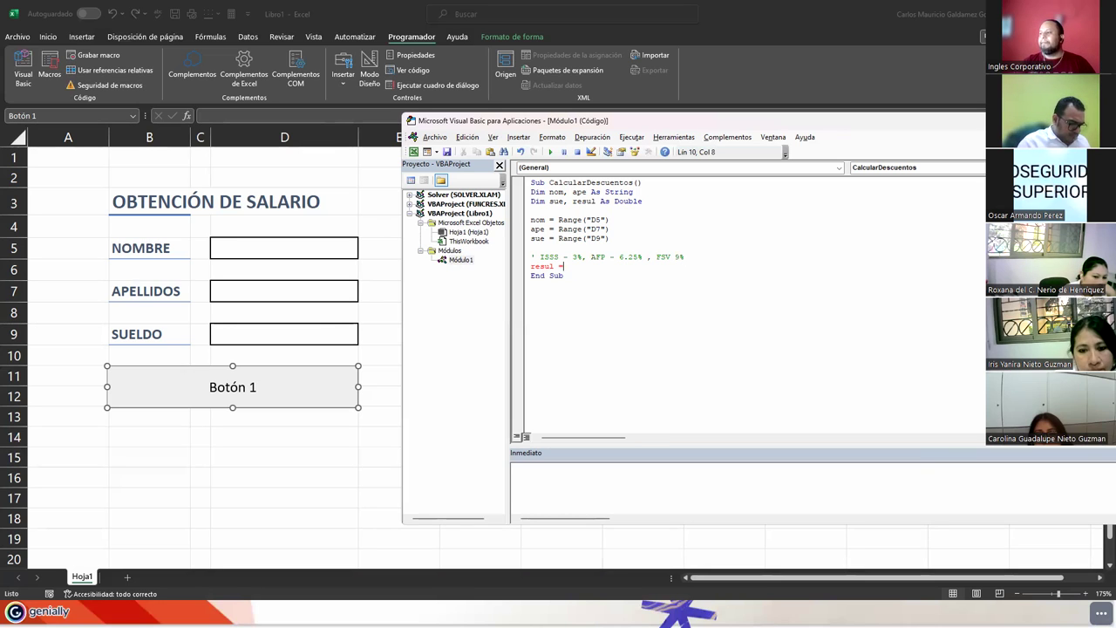
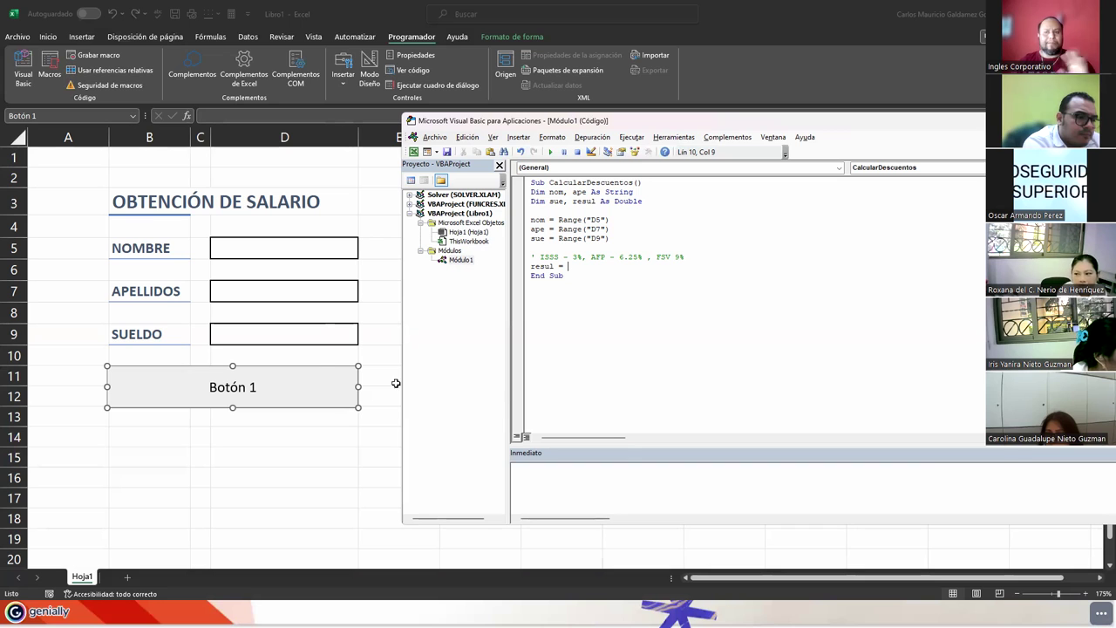
- Complete line 10 of Module1 as resul = sue * 0.03 + sue * 0.0625 + sue * 0.09
click(251, 336)
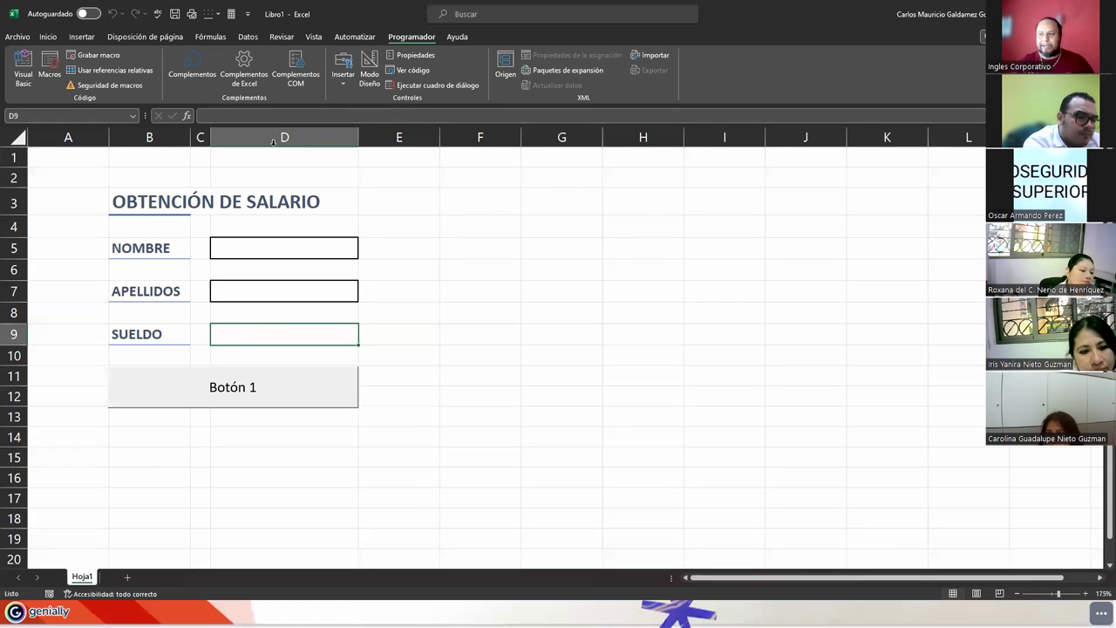
key(alt+F11)
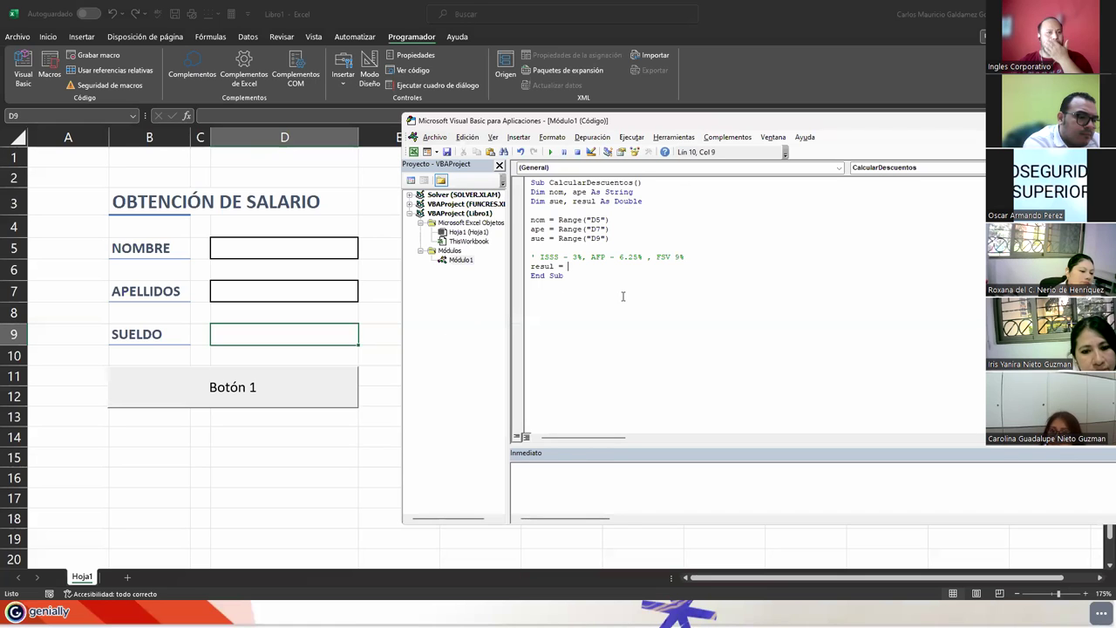
click(595, 240)
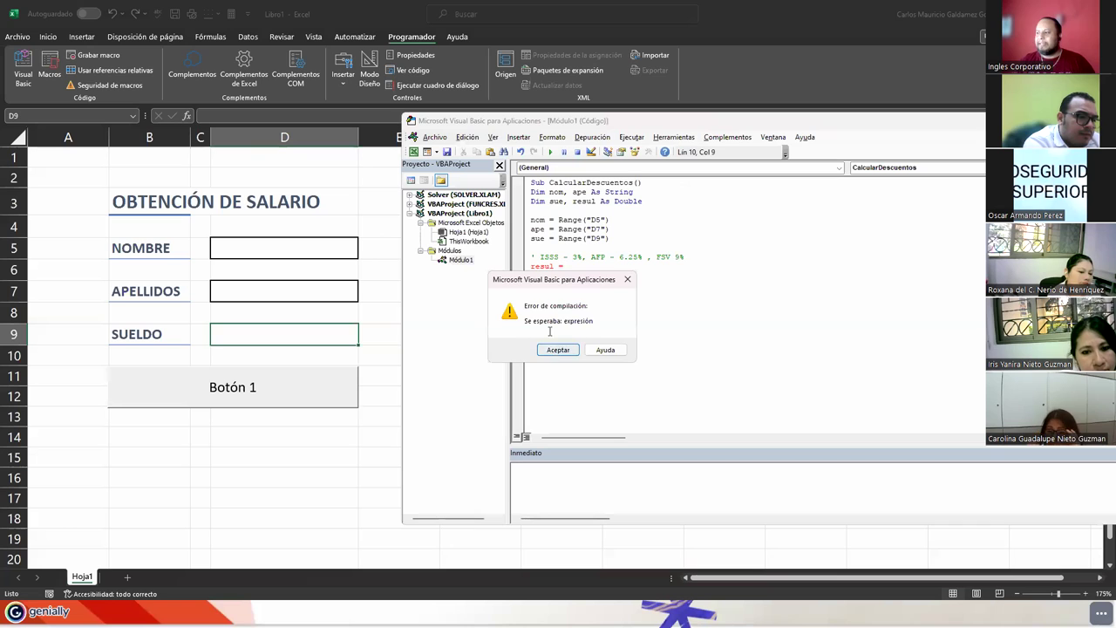
key(Return)
double_click(538, 238)
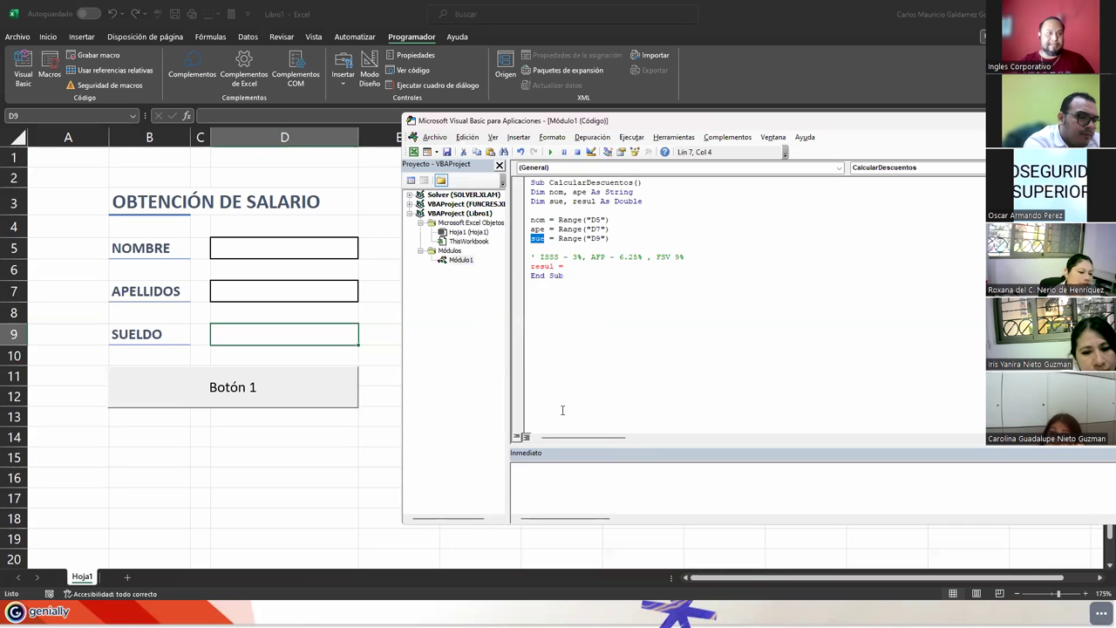
click(580, 268)
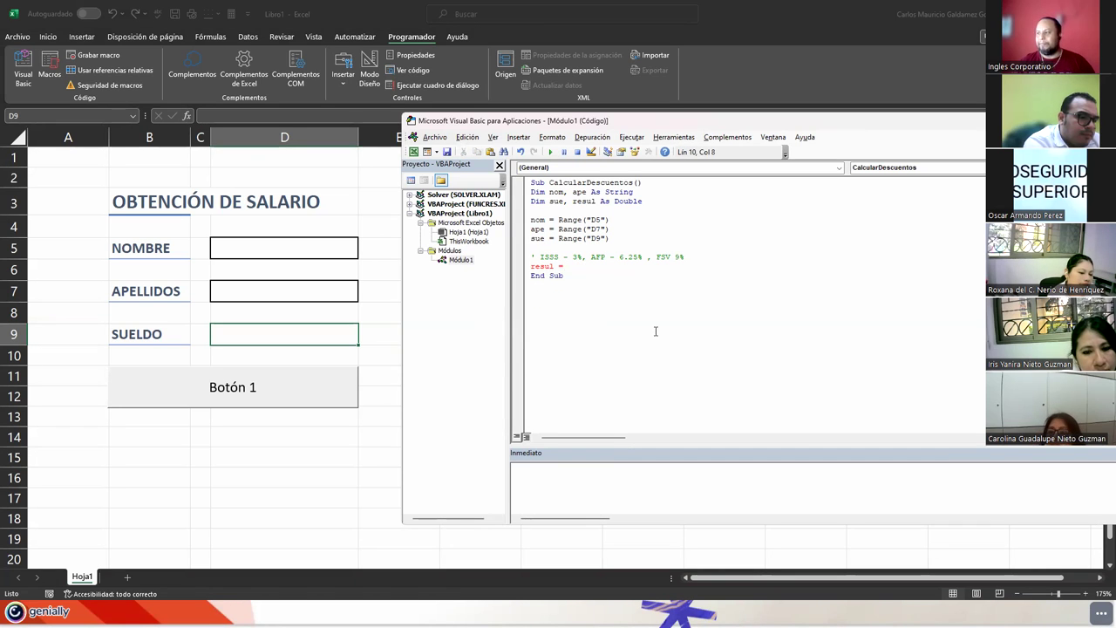
text(sue )
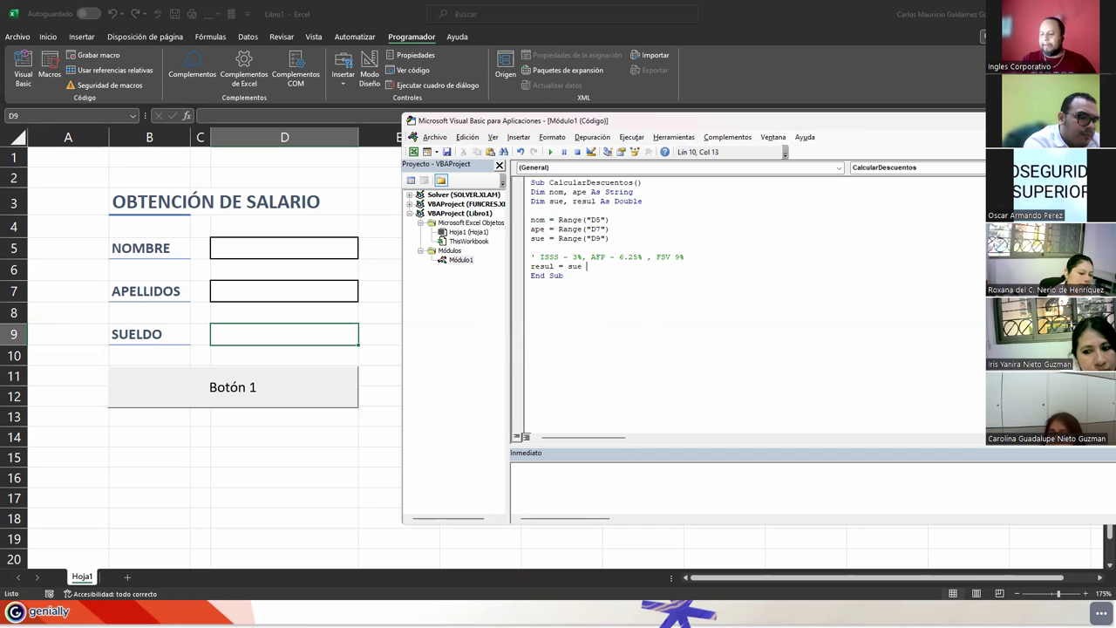
text(* 0.03)
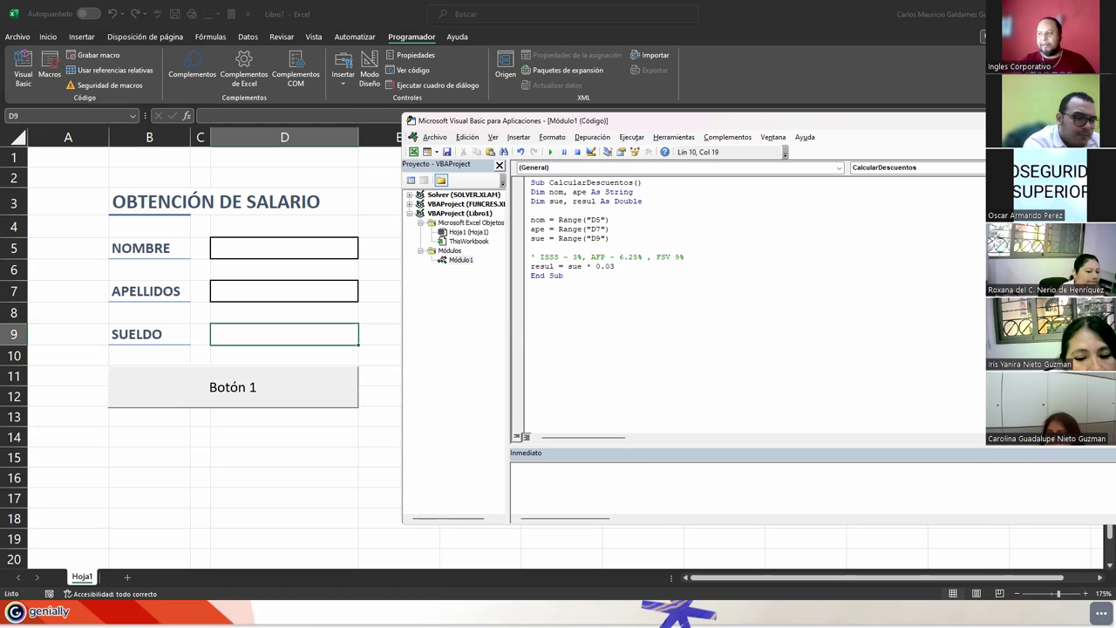
text( +)
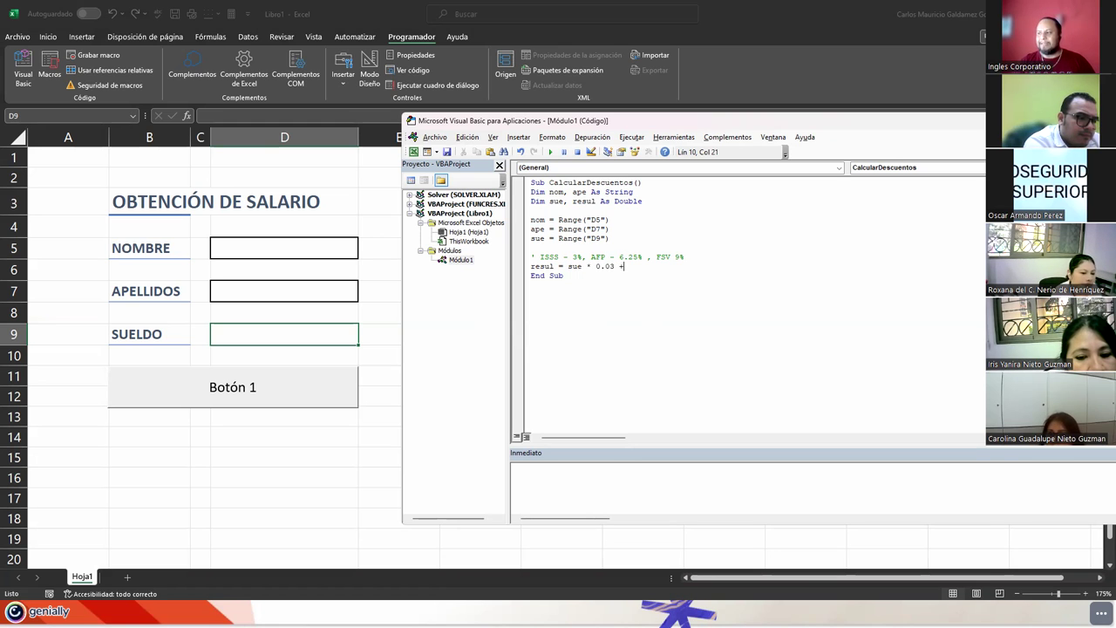
text( sue)
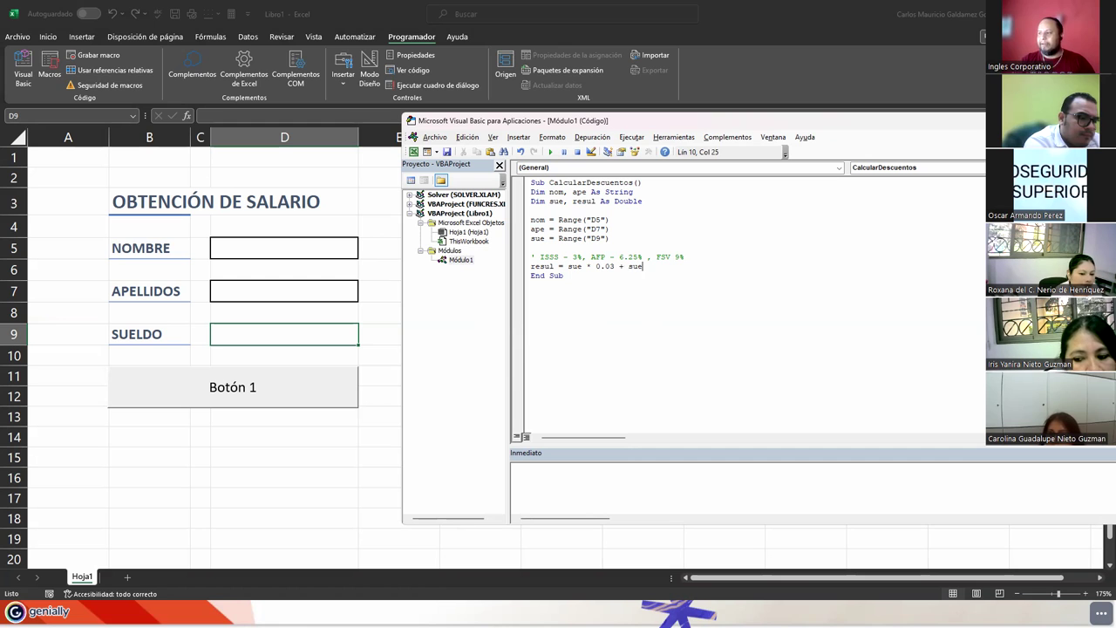
text( * 0. )
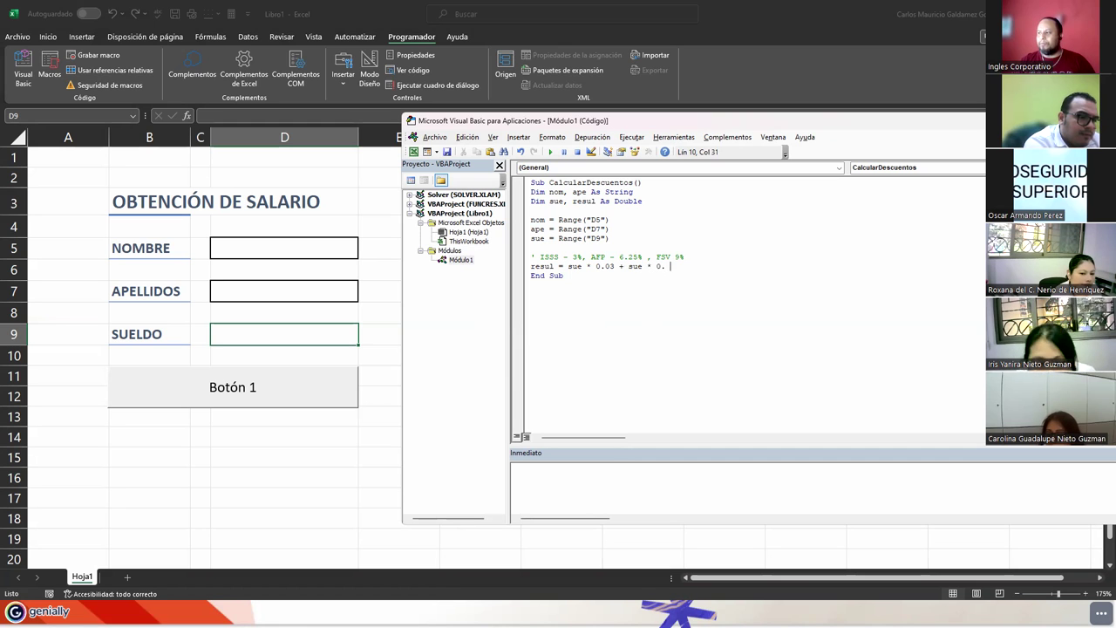
text(0625 )
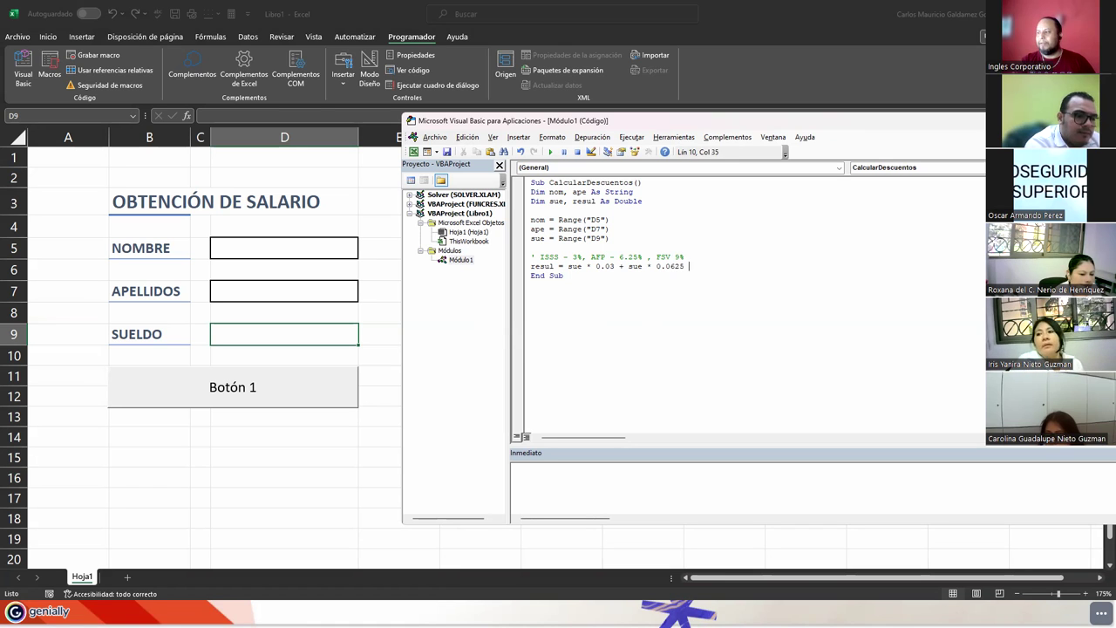
text(+ )
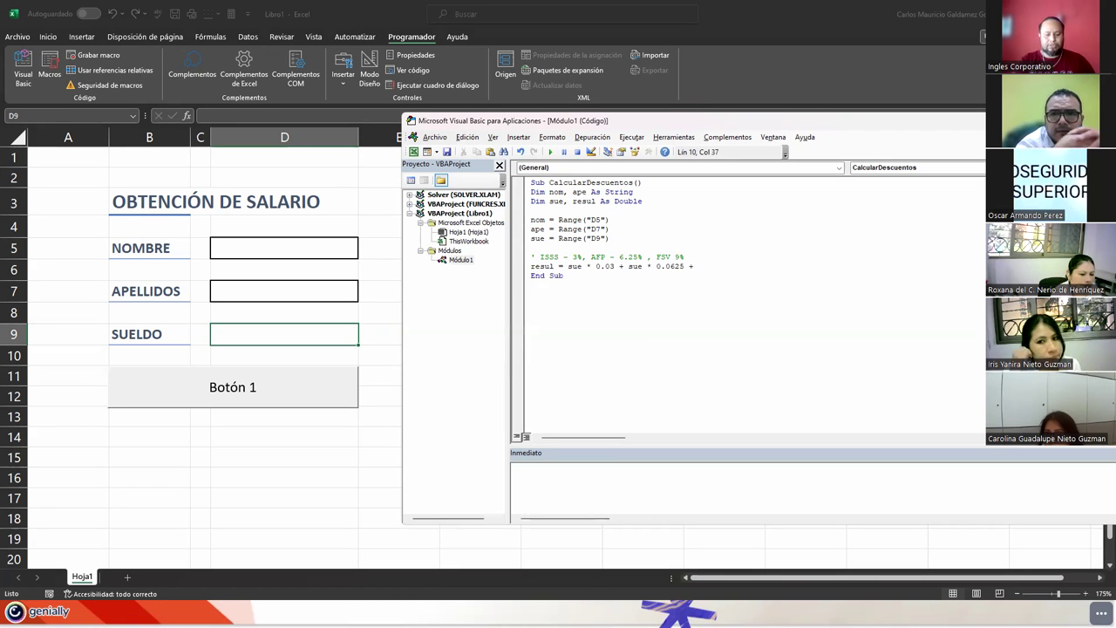
text(sue *)
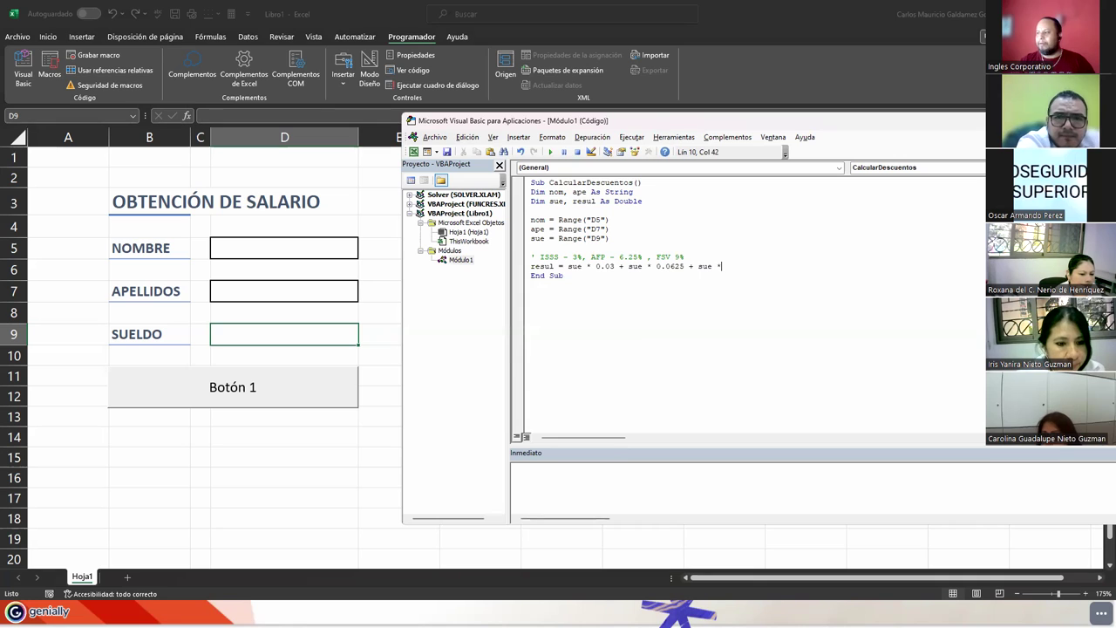
text(0.09)
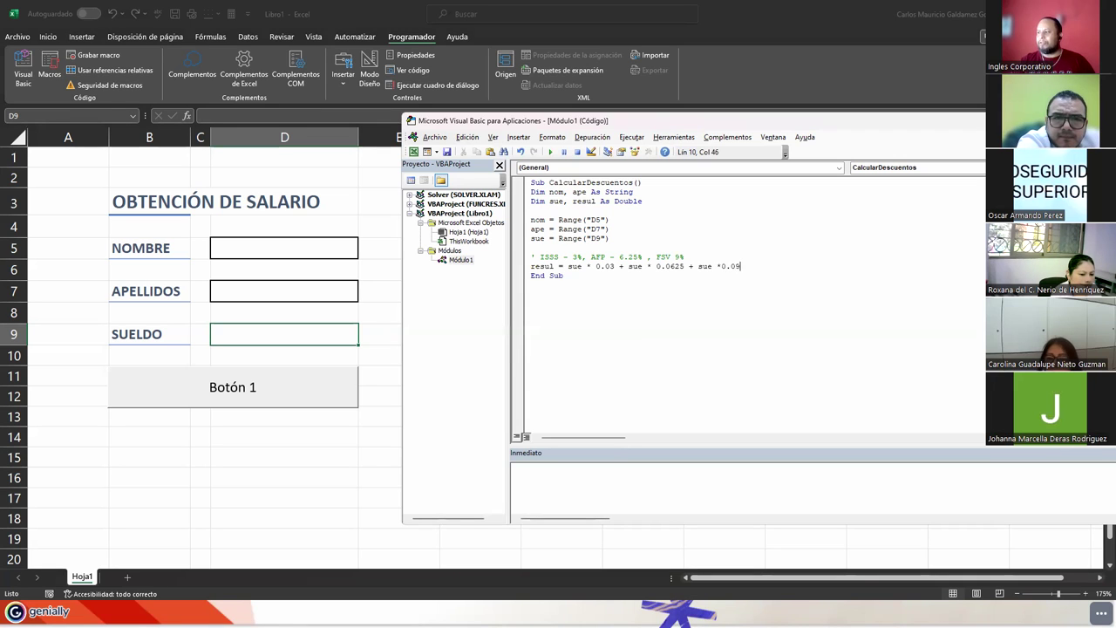
key(Return)
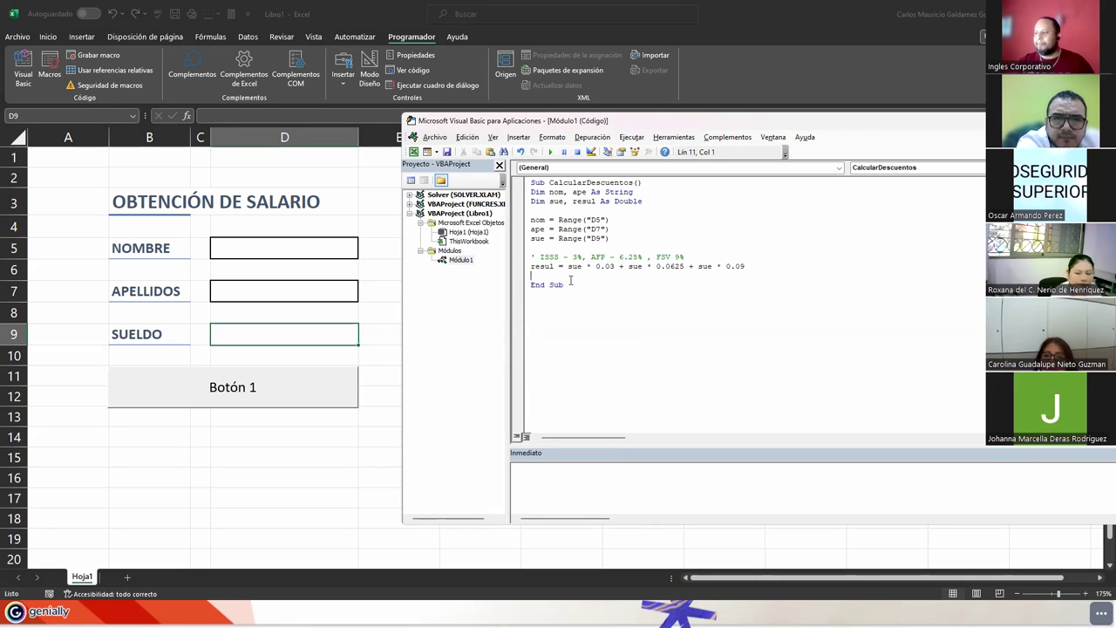
- Rewrite line 10 as resul = sue - ((sue * 0.03) + (sue * 0.0625) + (sue * 0.09))
click(568, 266)
text(()
click(615, 266)
click(622, 266)
text())
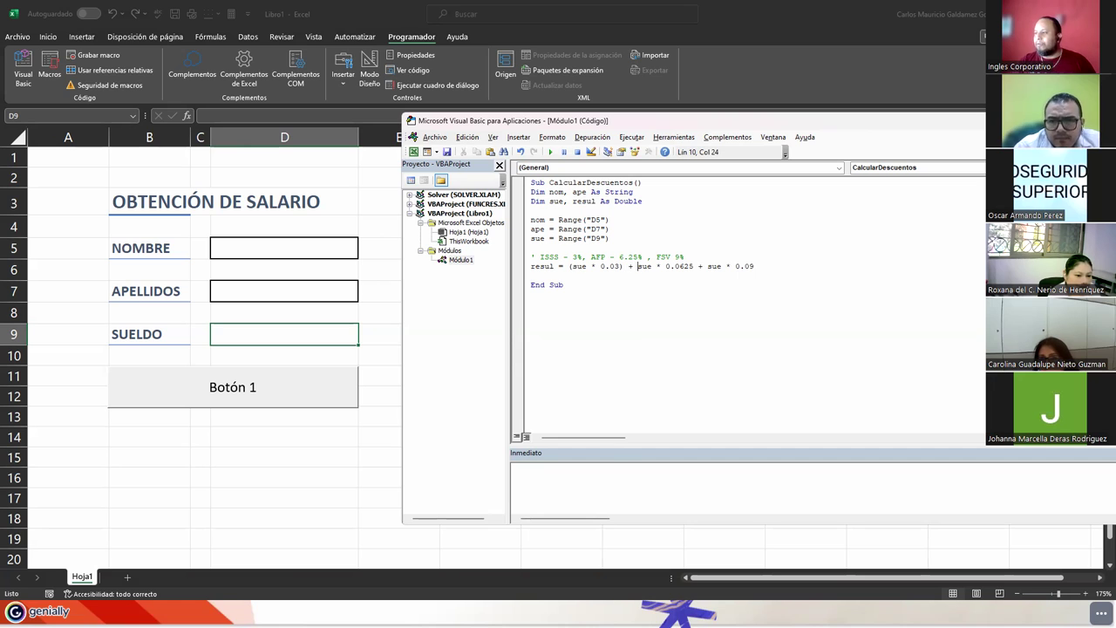
text(()
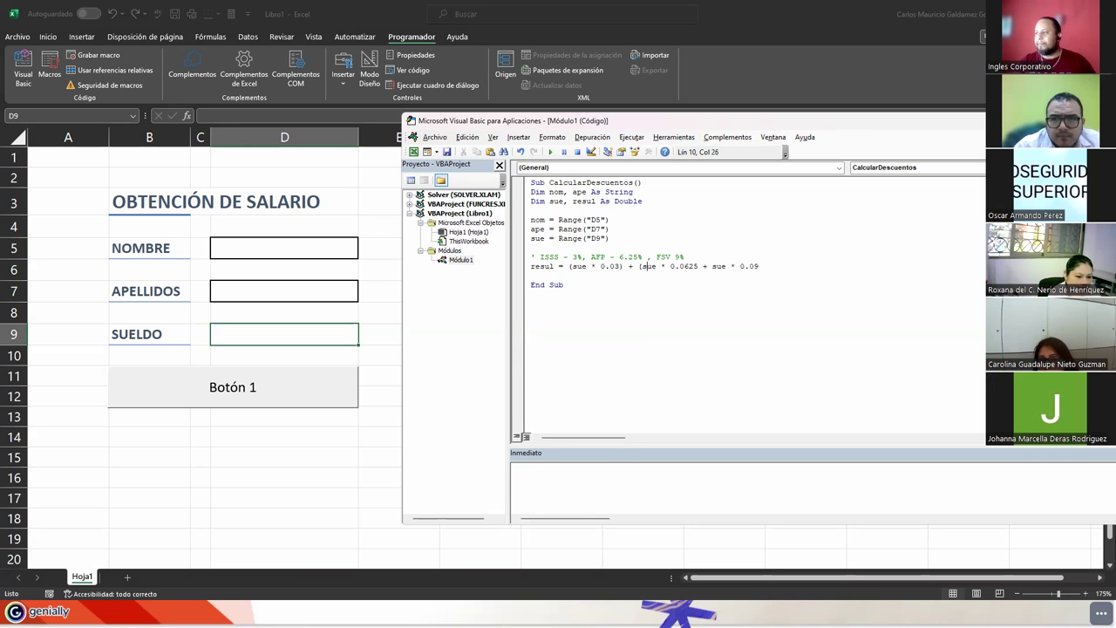
text())
text(()
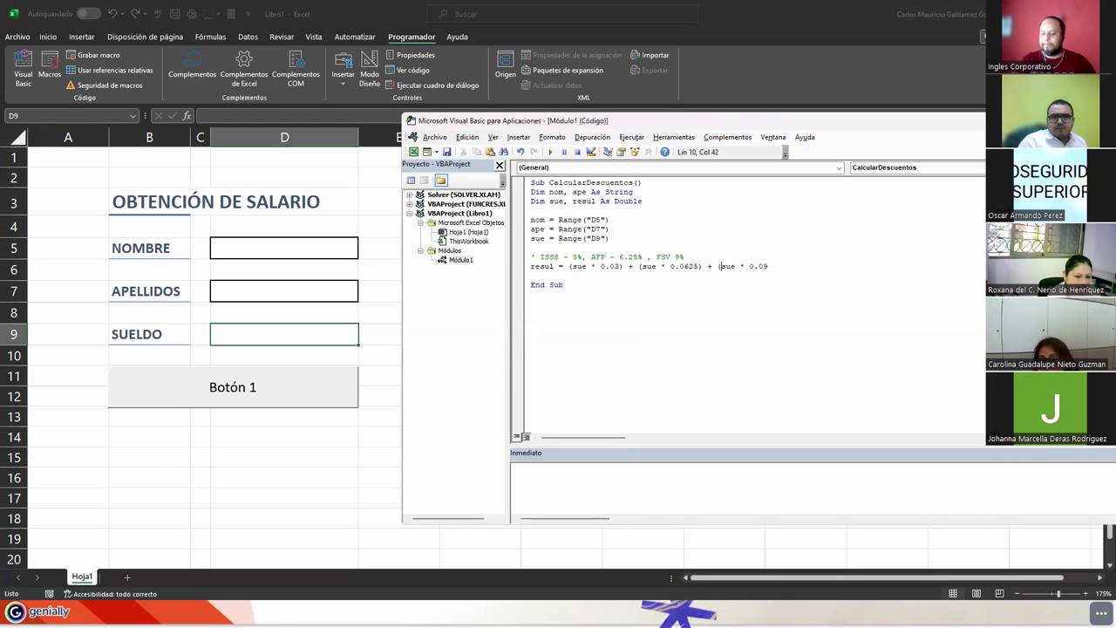
text())
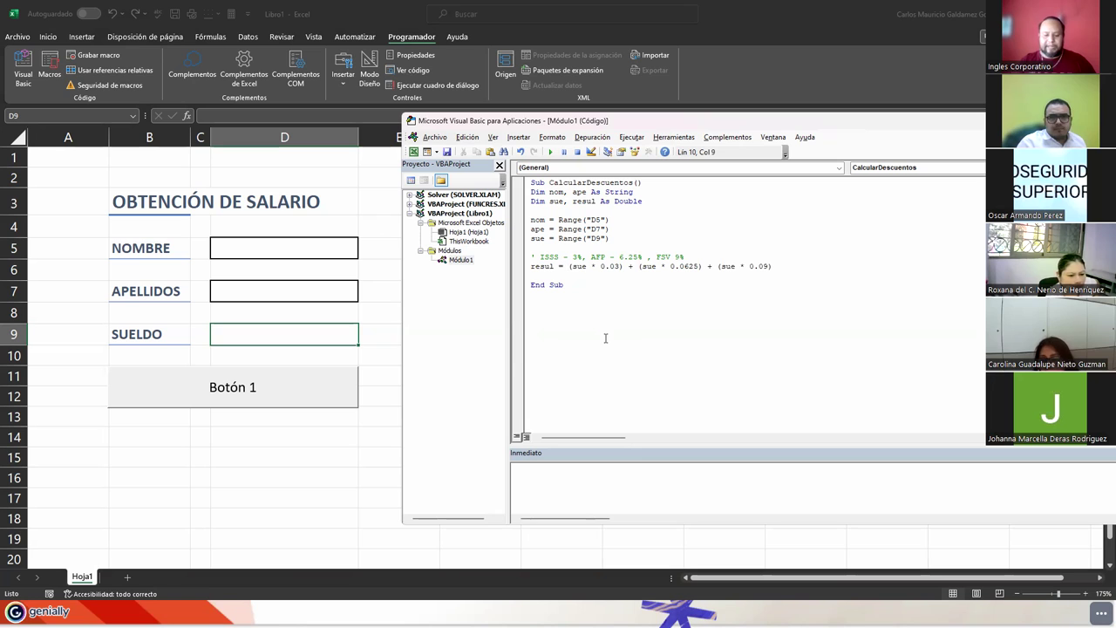
text(()
click(777, 266)
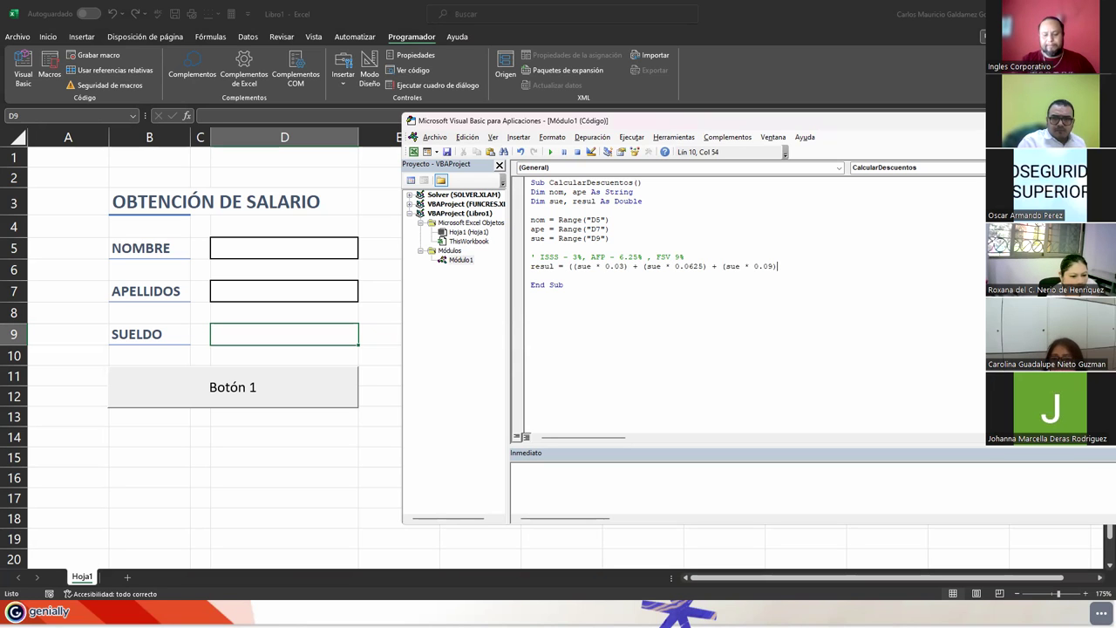
text())
click(568, 266)
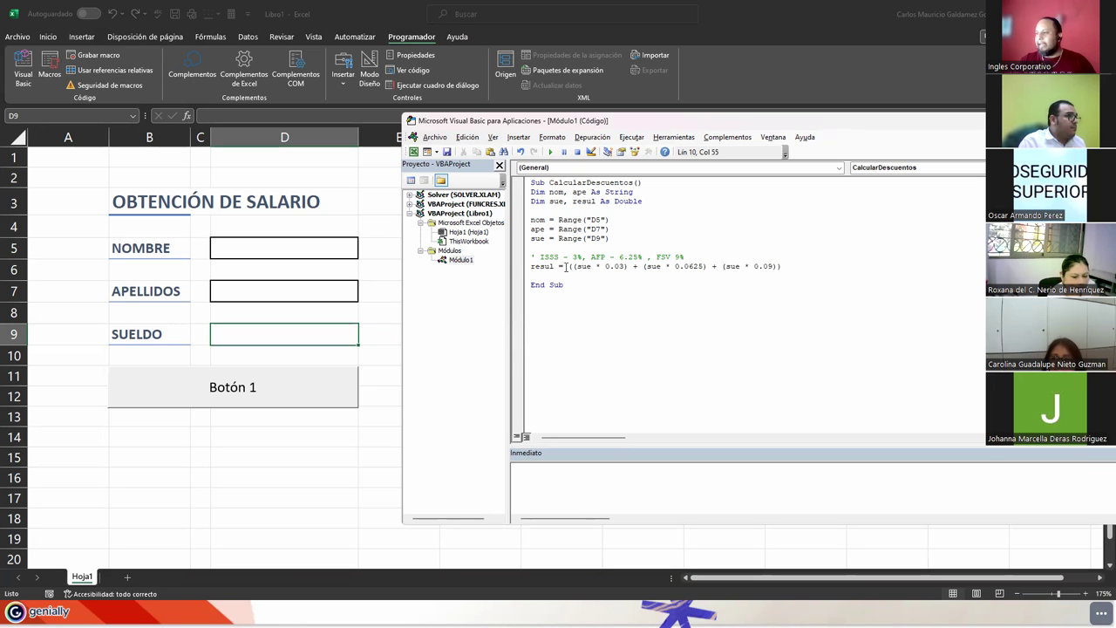
text(sue-)
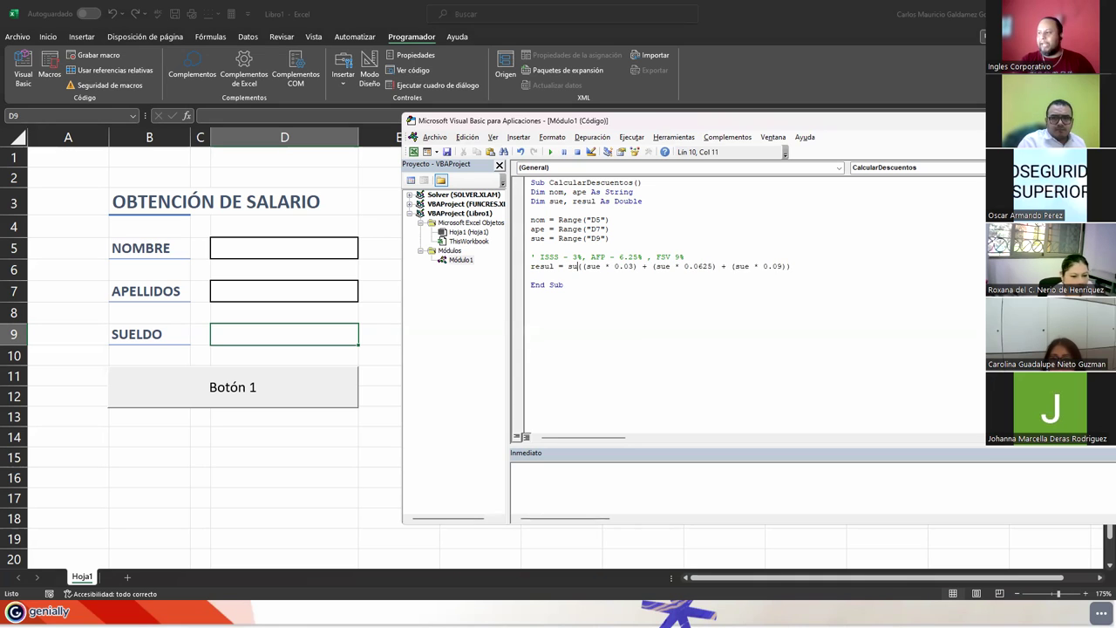
key(Down)
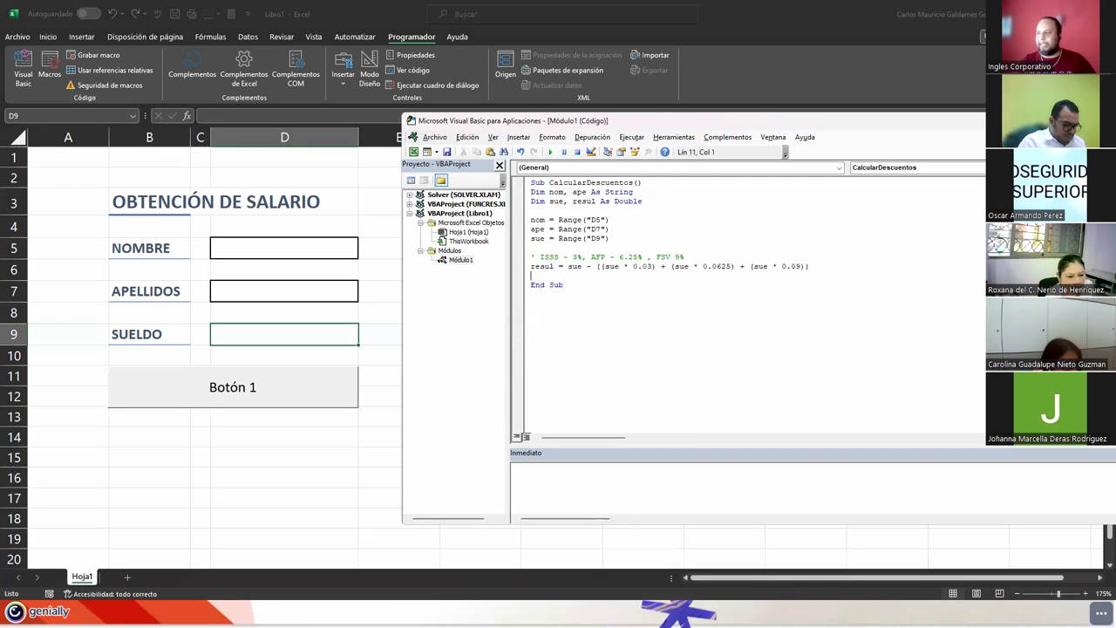
key(Return)
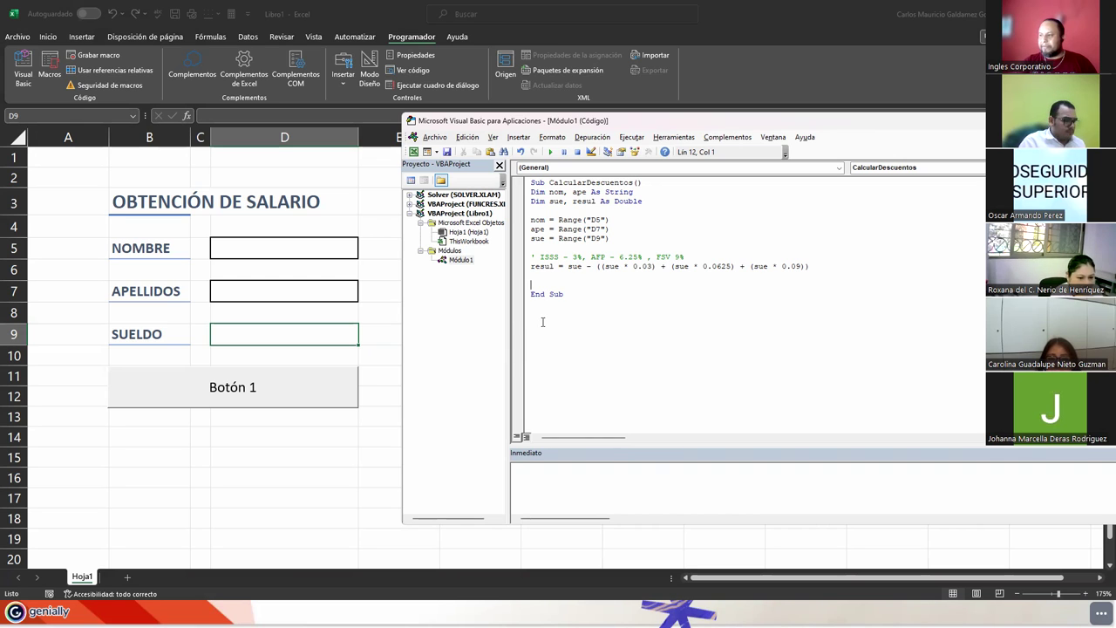
- Add MsgBox "El sueldo final de: " & nom & " " & ape & " es: " & resul to the macro
text(msgbo)
key(BackSpace)
key(BackSpace)
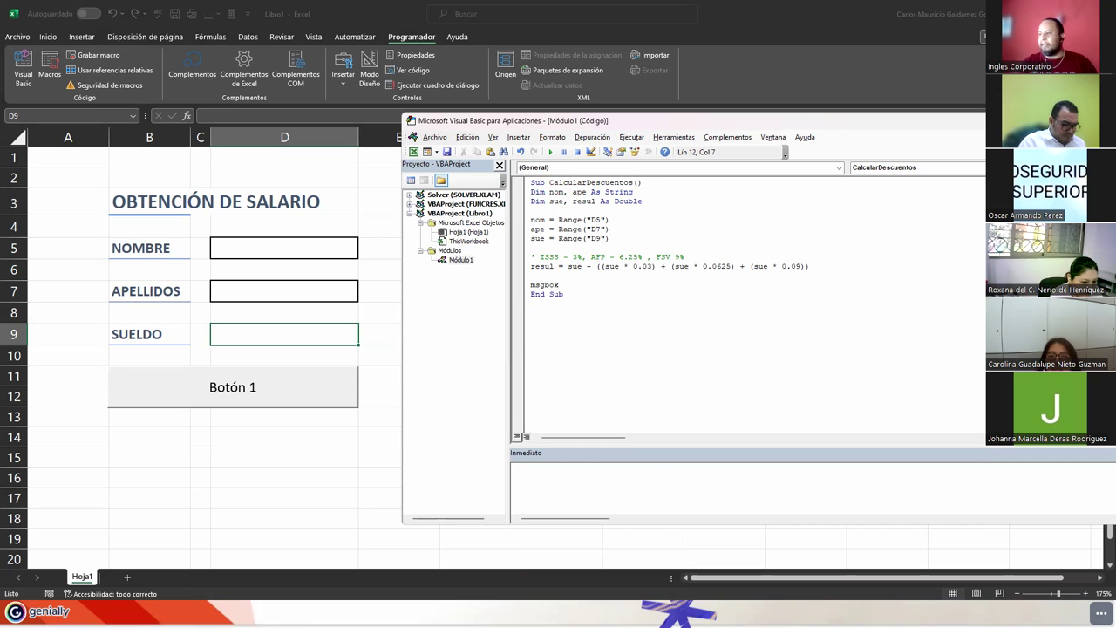
text("E)
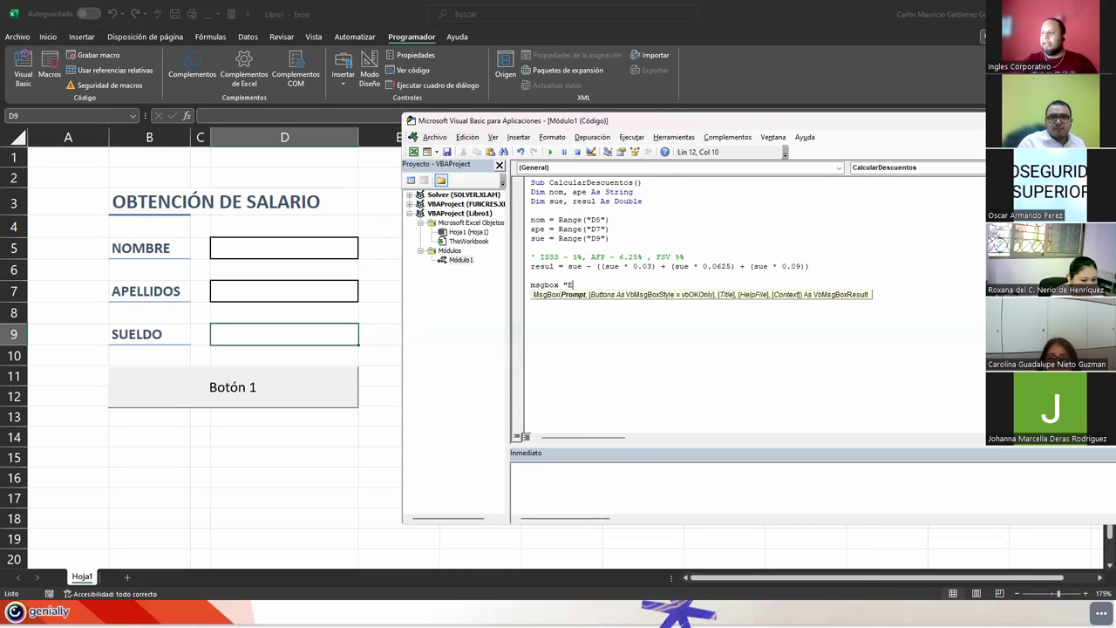
text(l sueldo )
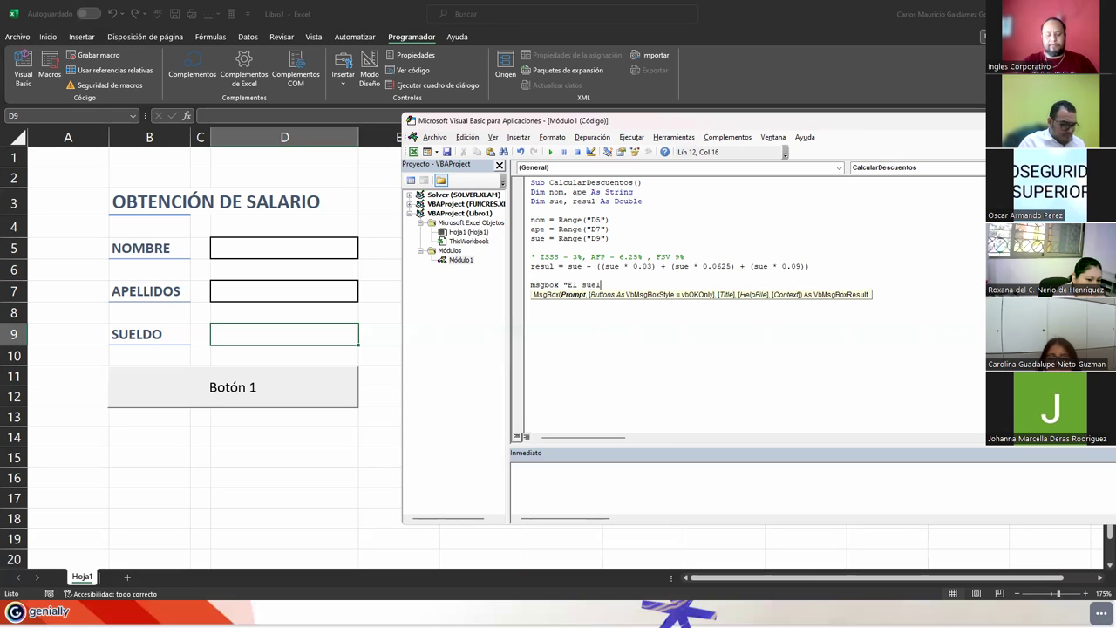
text(final de: " &nom &)
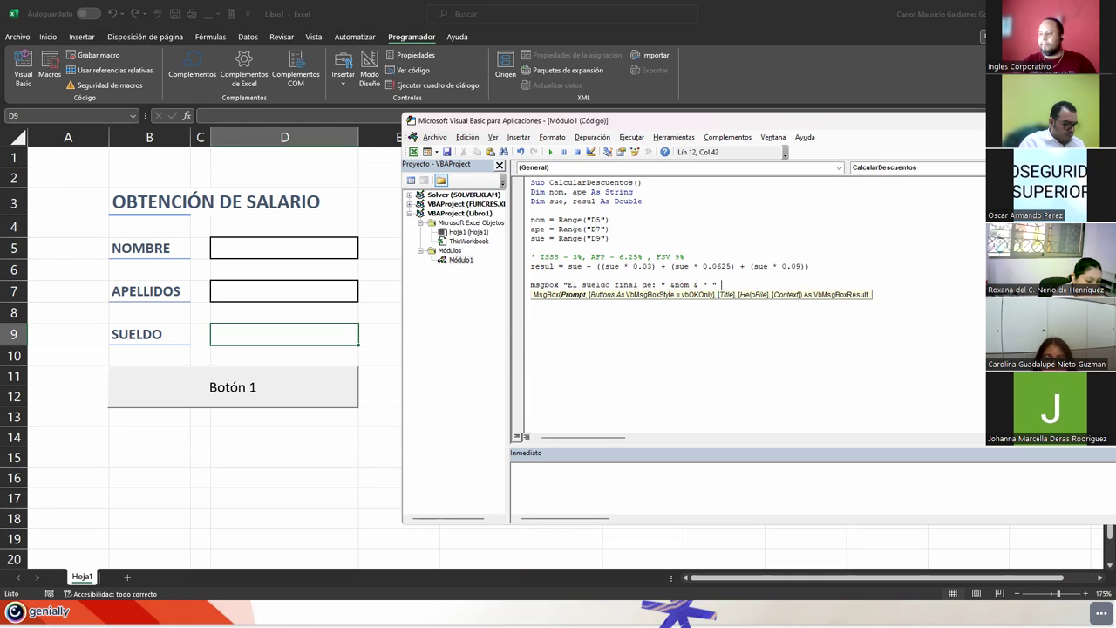
text(& )
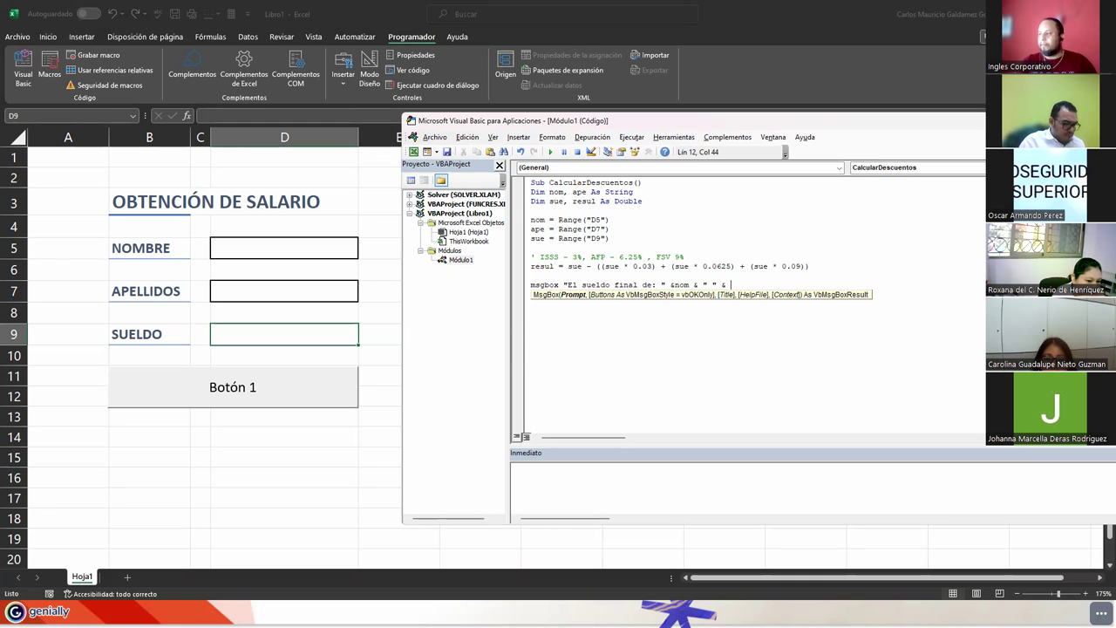
text(ape)
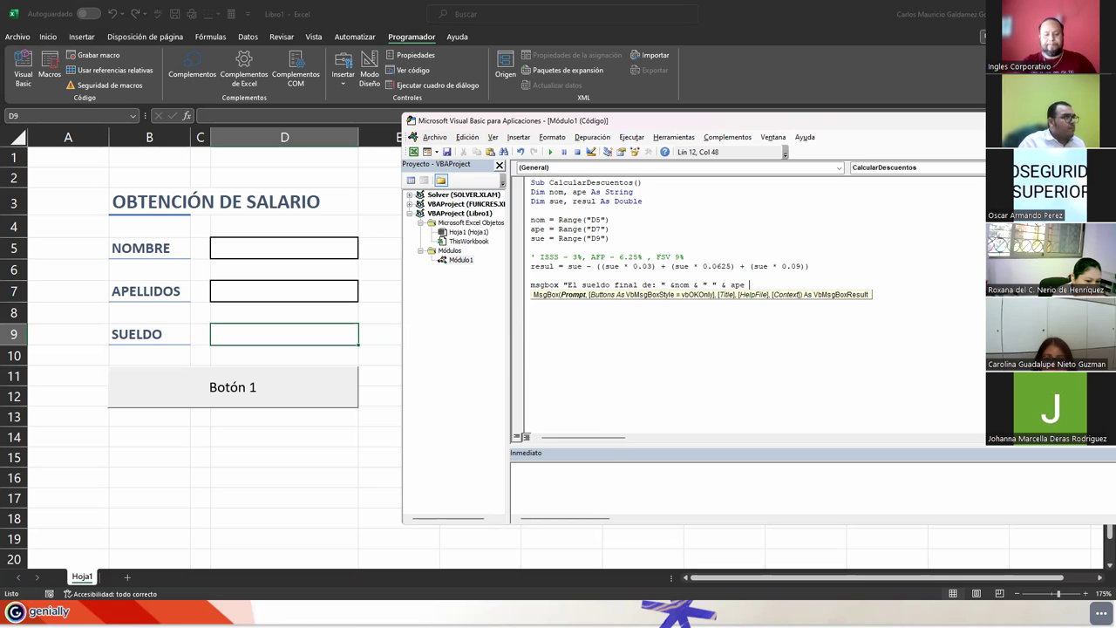
text( & " )
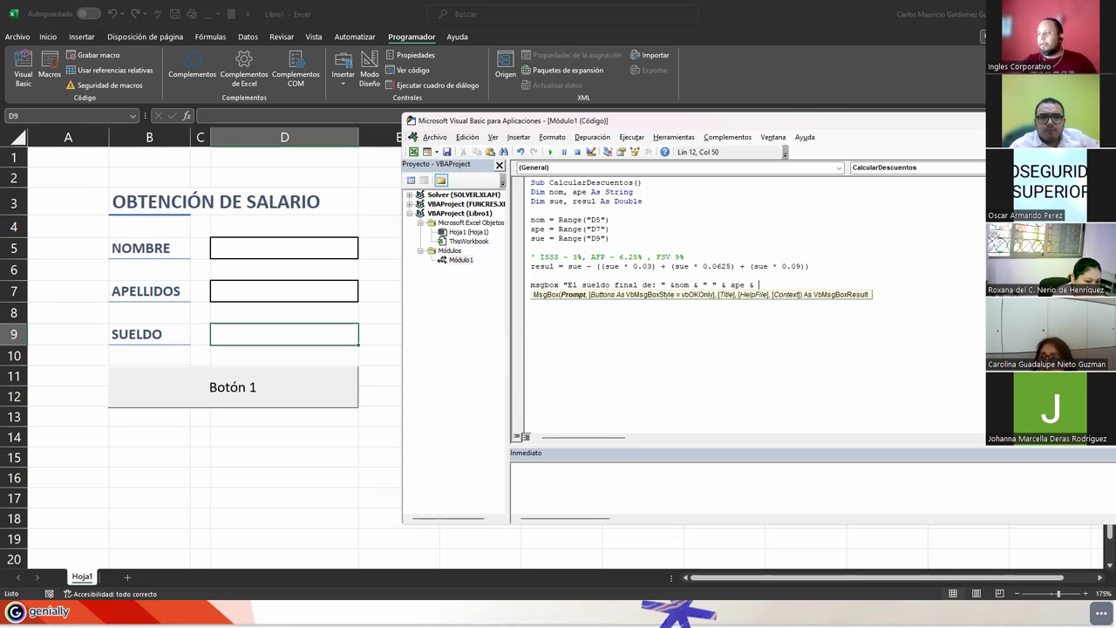
text(es:)
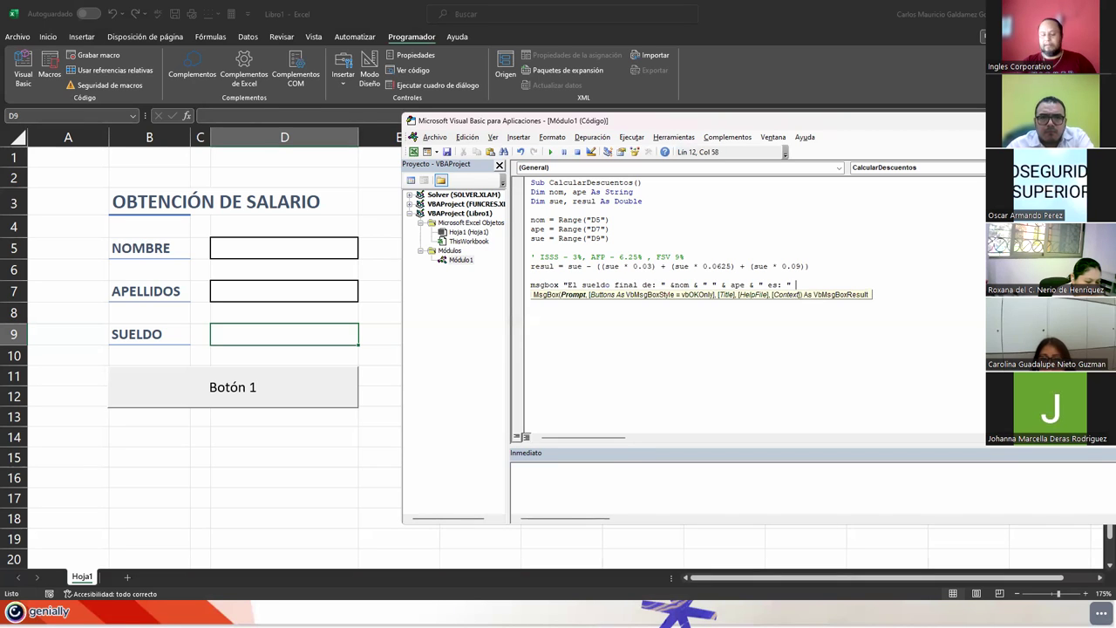
text( " &resul)
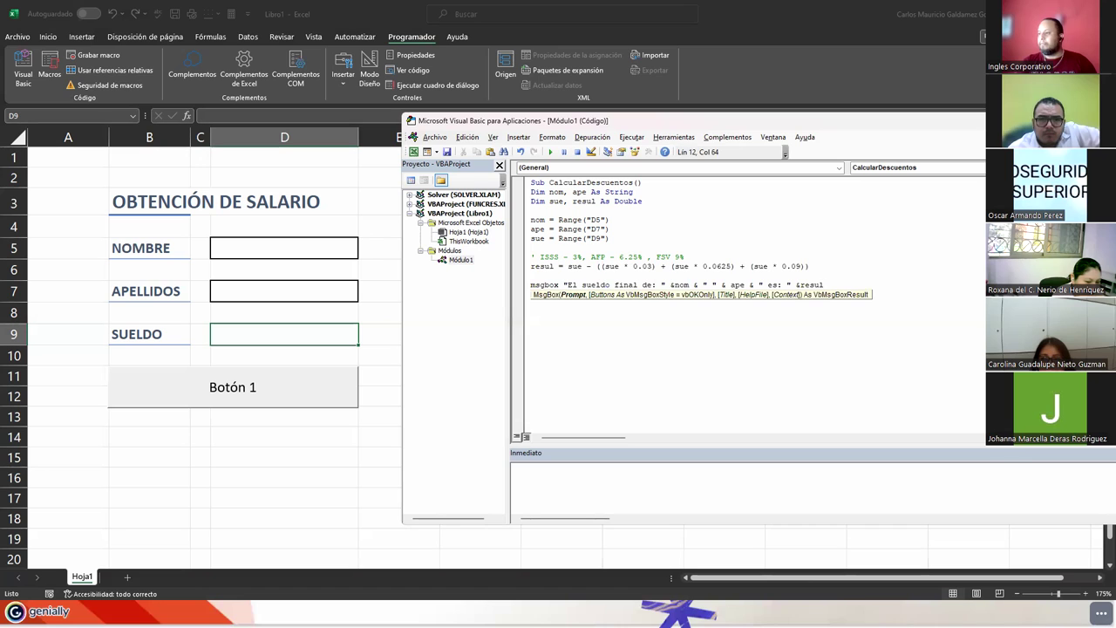
key(Return)
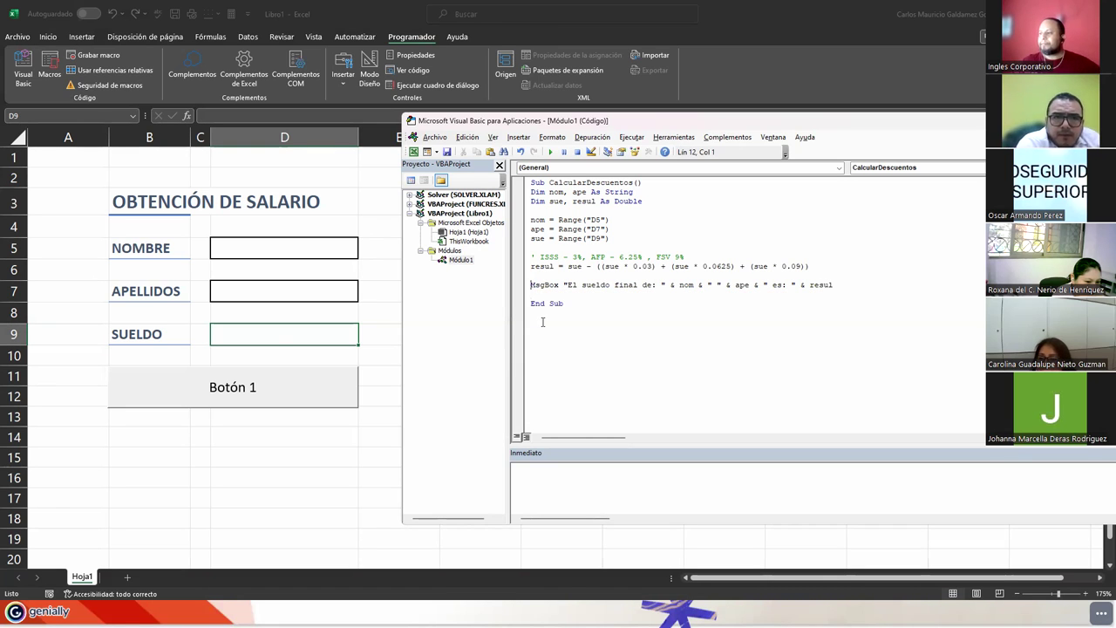
- Replace the Botón 1 caption with 'Calcular descuentos'
right_click(298, 391)
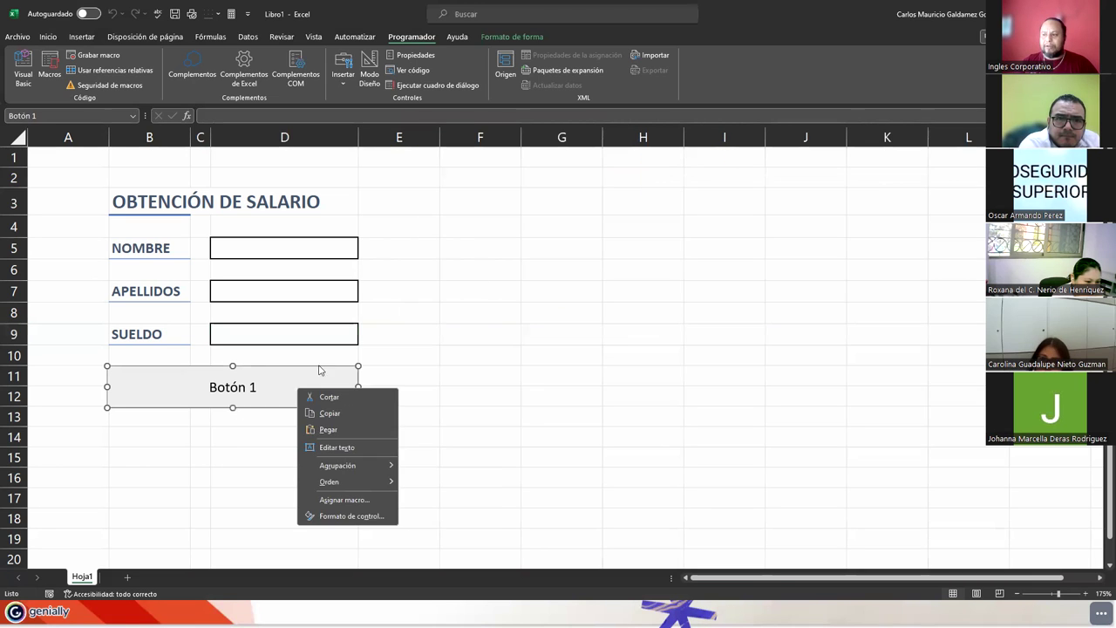
key(Escape)
right_click(276, 395)
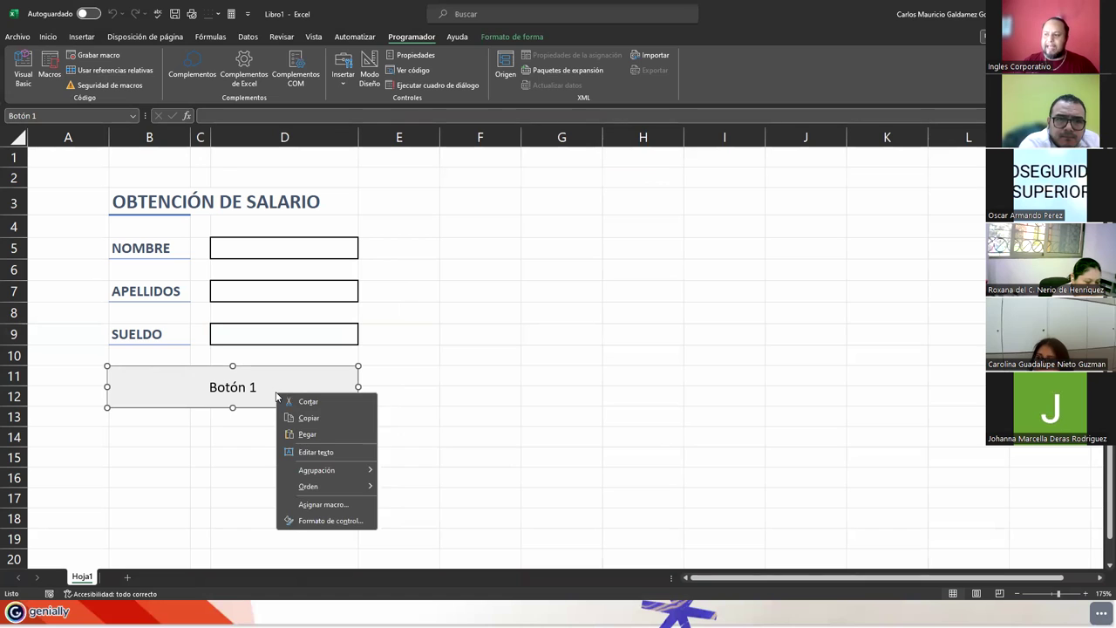
click(305, 451)
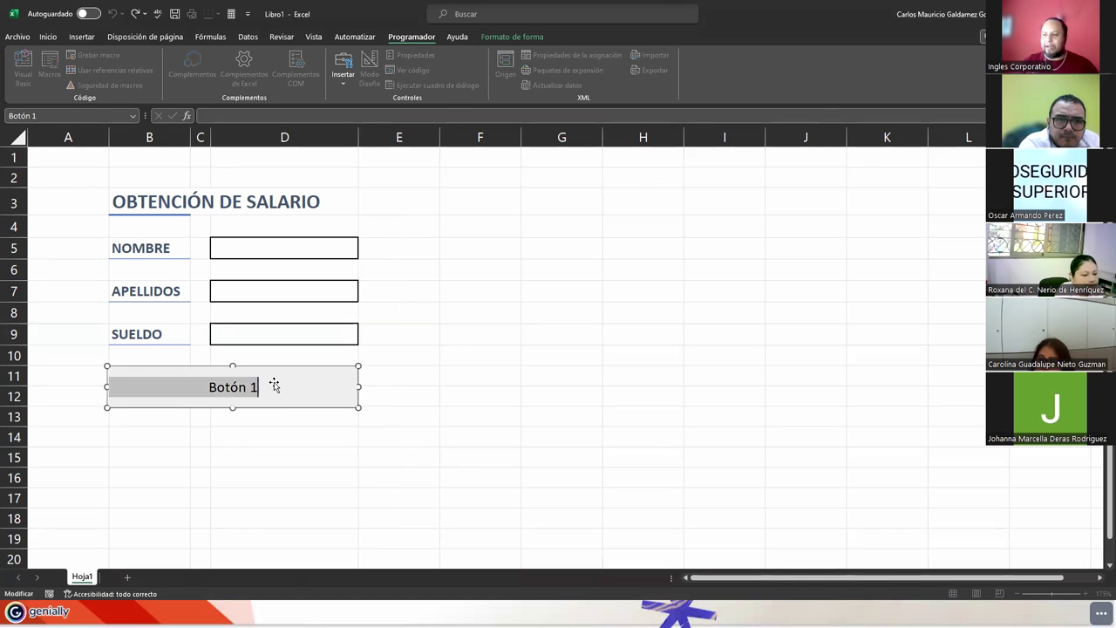
text(Eva)
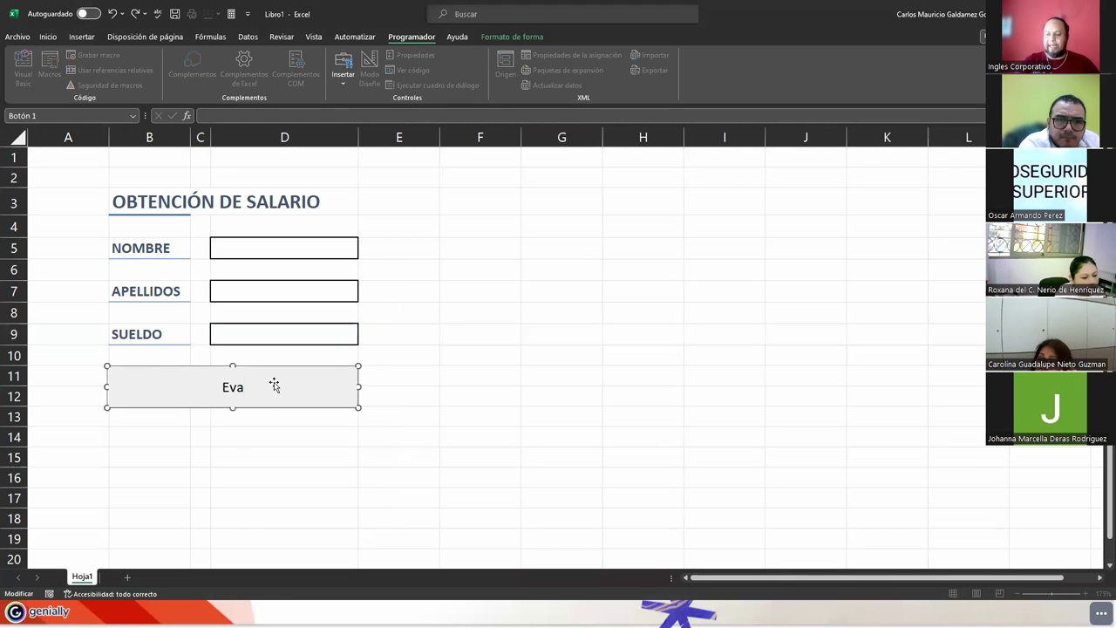
key(BackSpace)
key(BackSpace)
key(BackSpace)
text(Calcular descu)
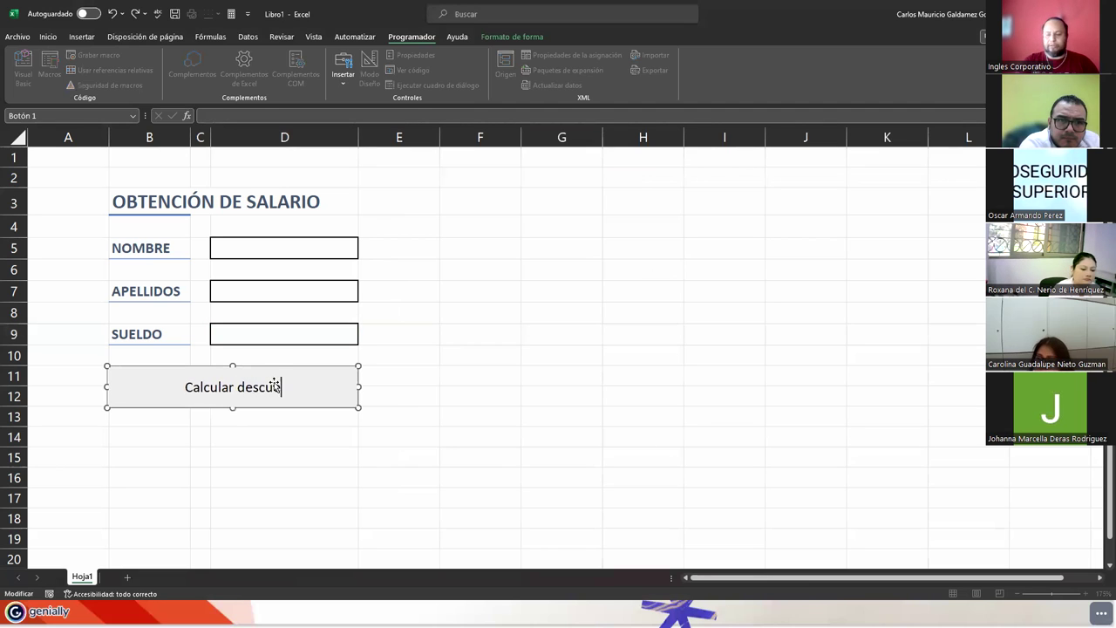
text(entos)
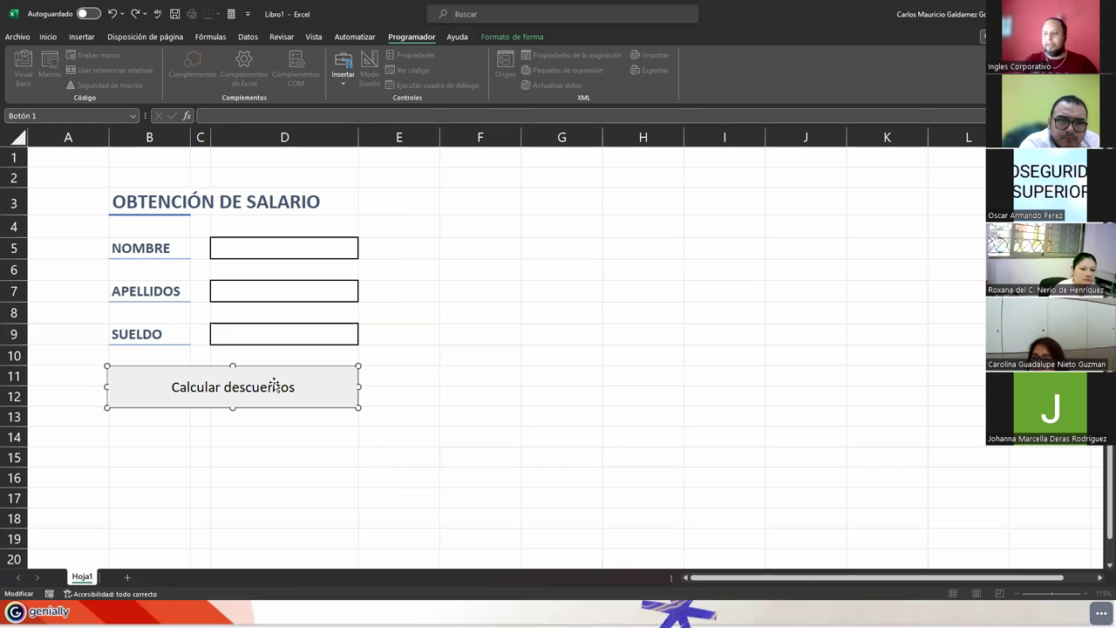
key(Return)
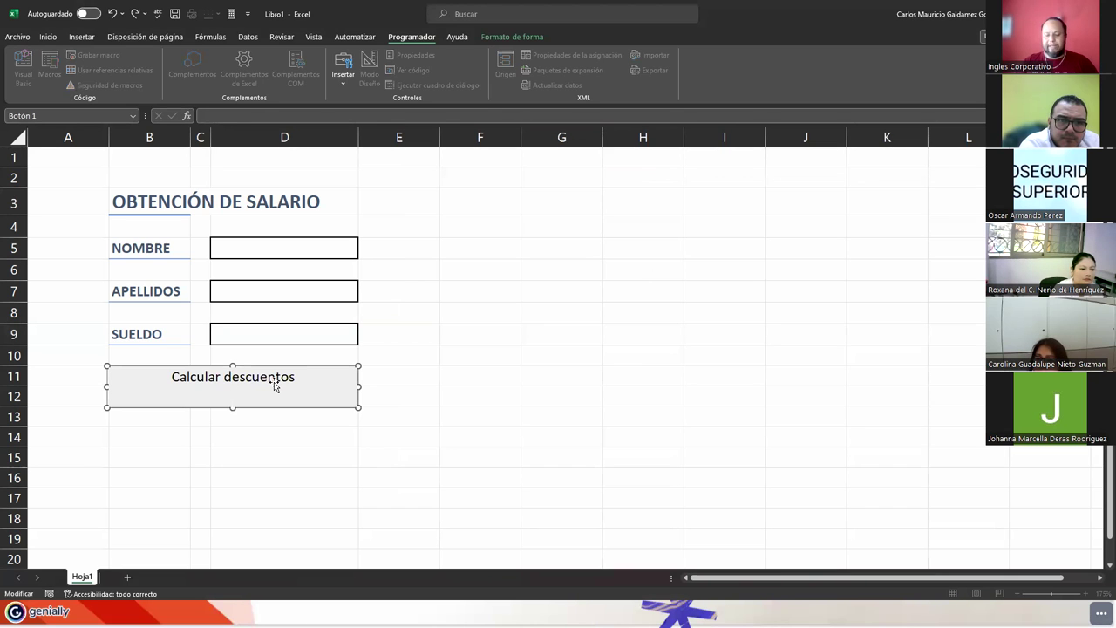
key(BackSpace)
- Assign the CalcularDescuentos macro to the Calcular descuentos button
click(274, 451)
click(249, 388)
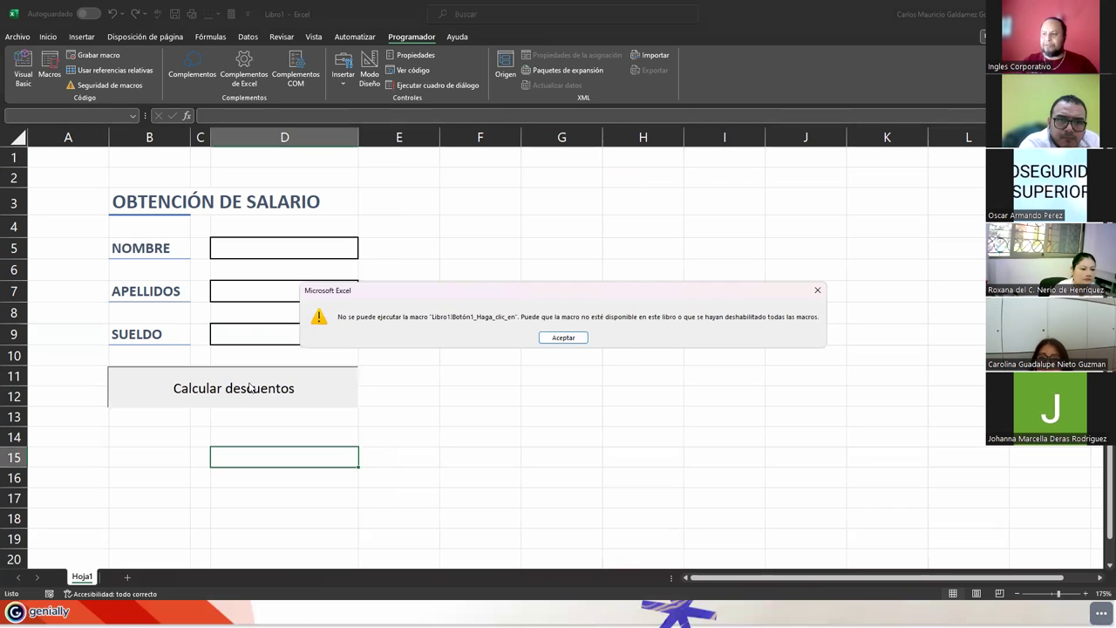
click(563, 336)
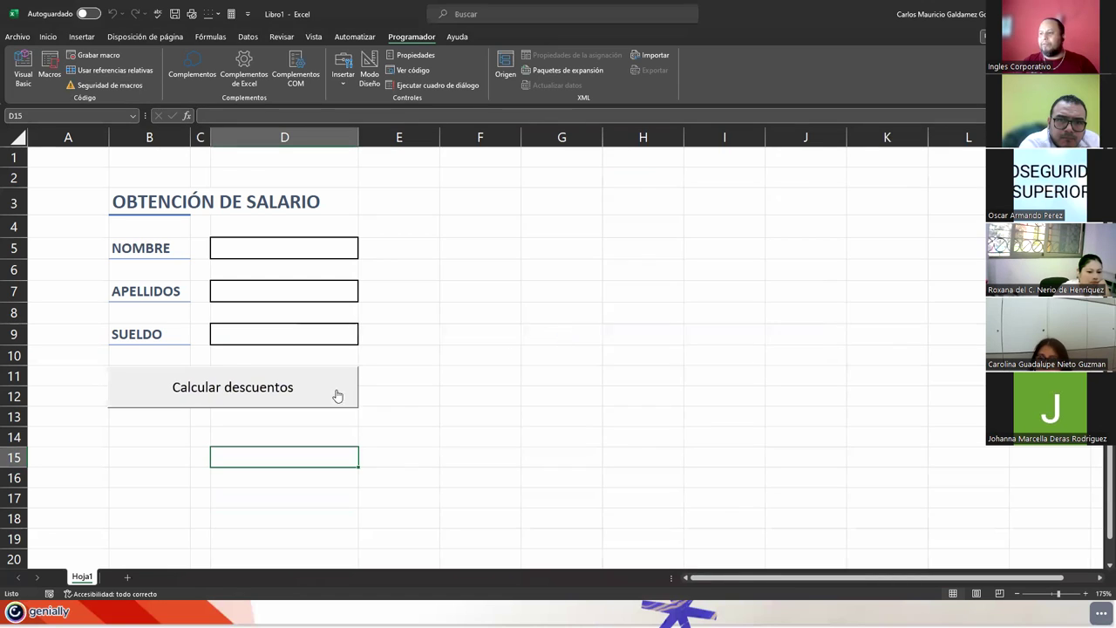
right_click(227, 387)
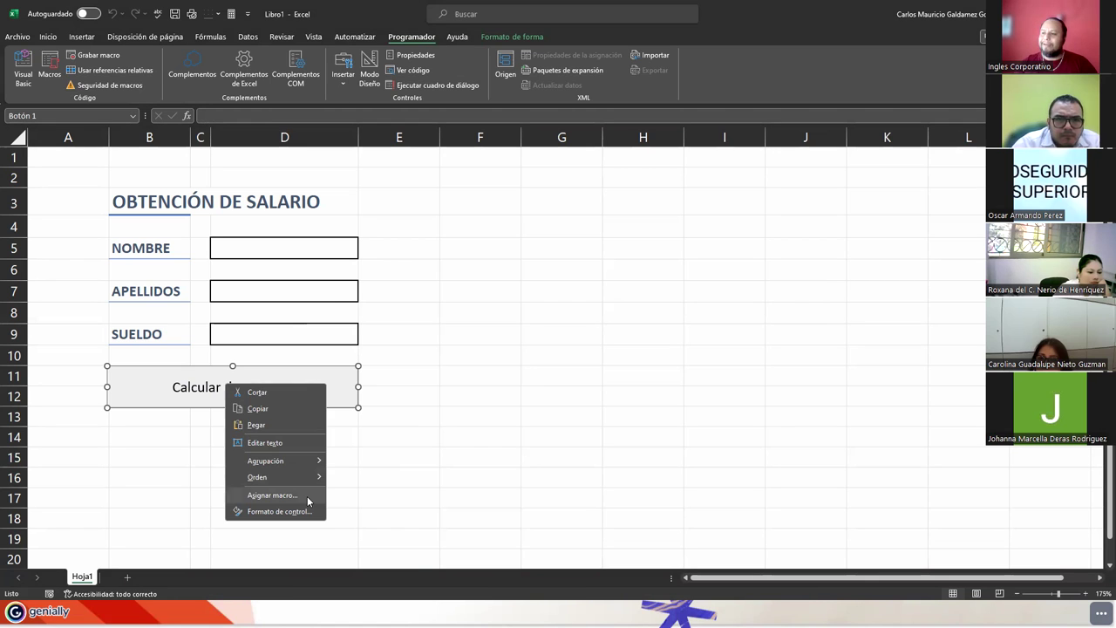
click(272, 495)
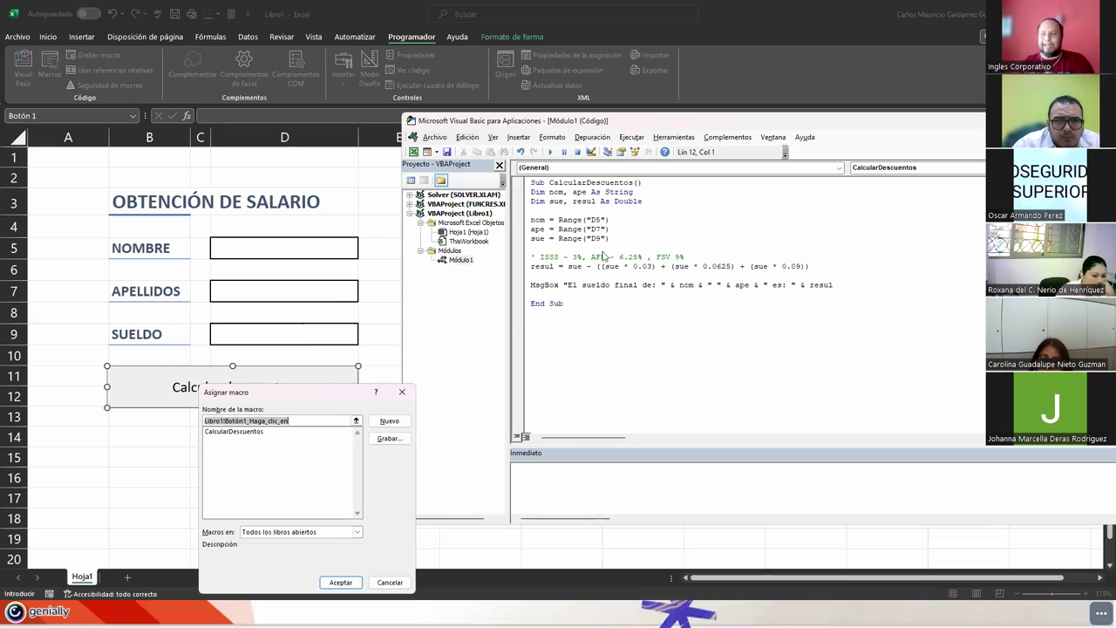
click(244, 431)
click(340, 582)
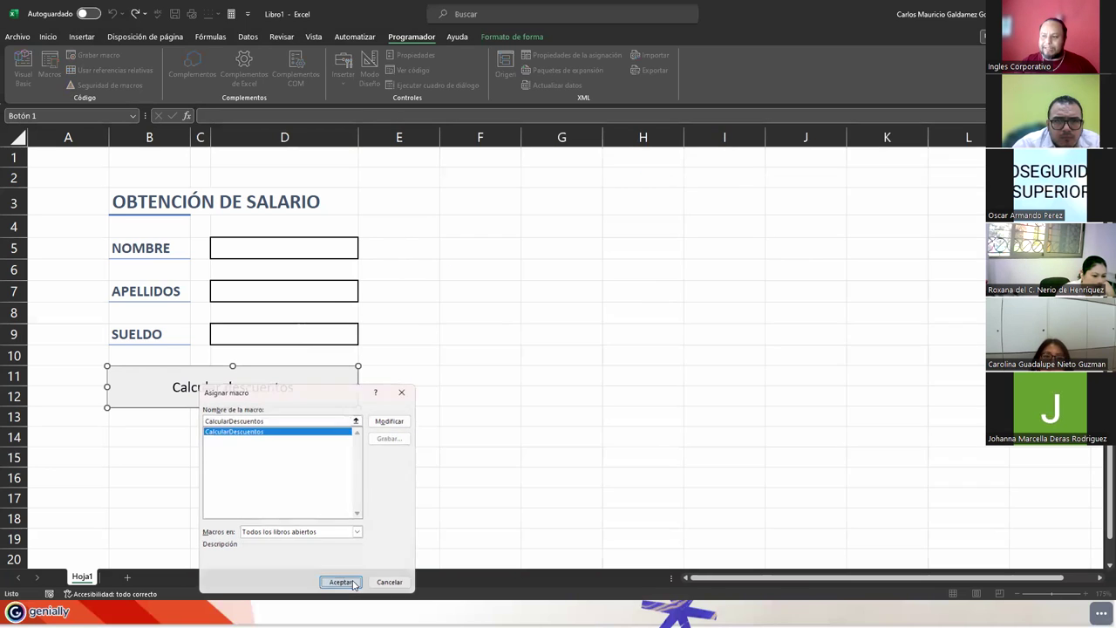
- Test the button on the empty form, dismiss the 'es: -0' message, and select D5
click(308, 481)
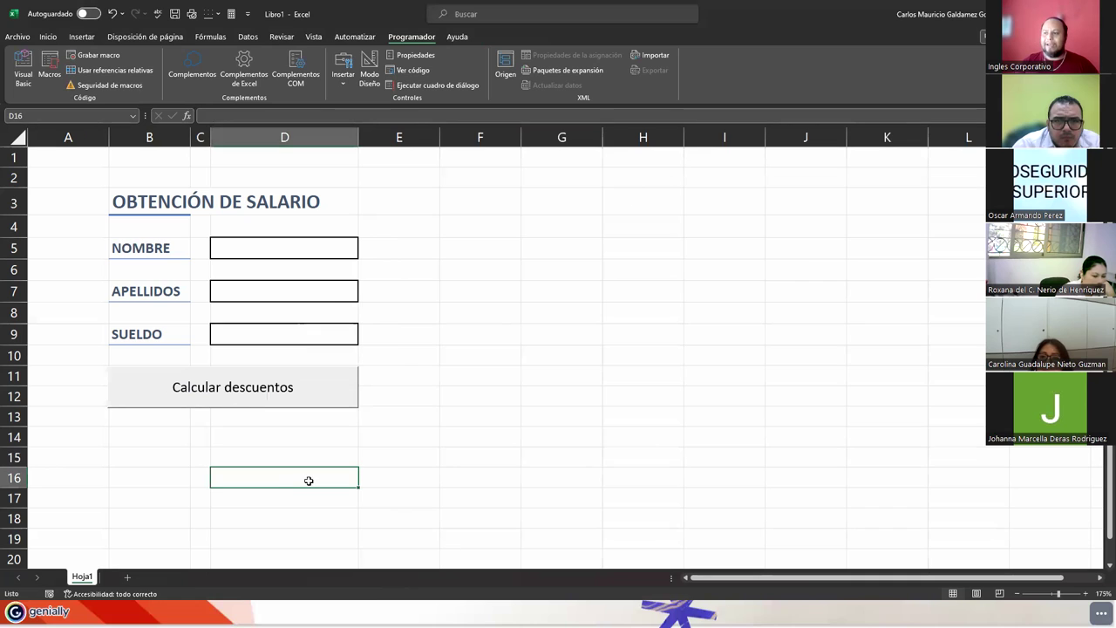
click(232, 393)
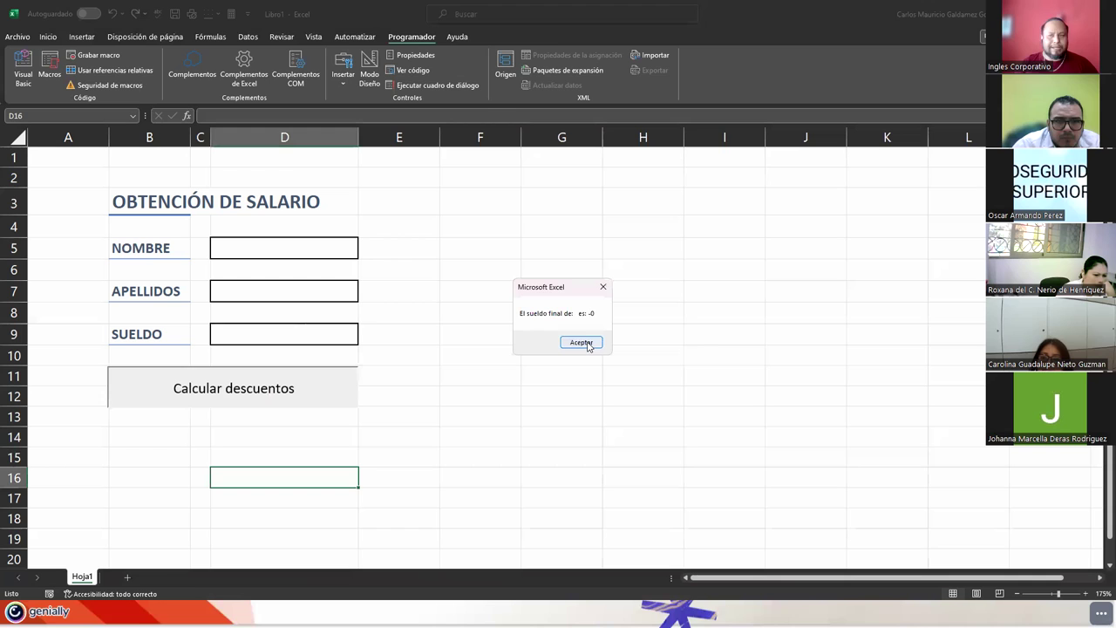
click(581, 343)
click(286, 253)
- Enter a first name in D5, a surname in D7 and 450 in D9, then run Calcular descuentos
text(Carlos)
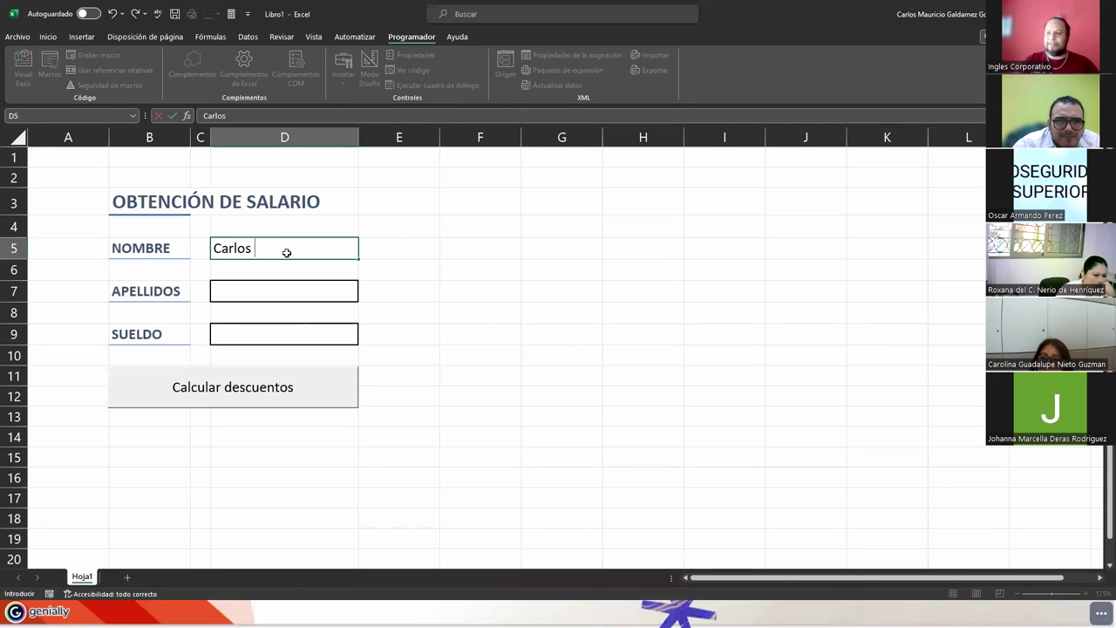
key(Return)
text(Galdamez)
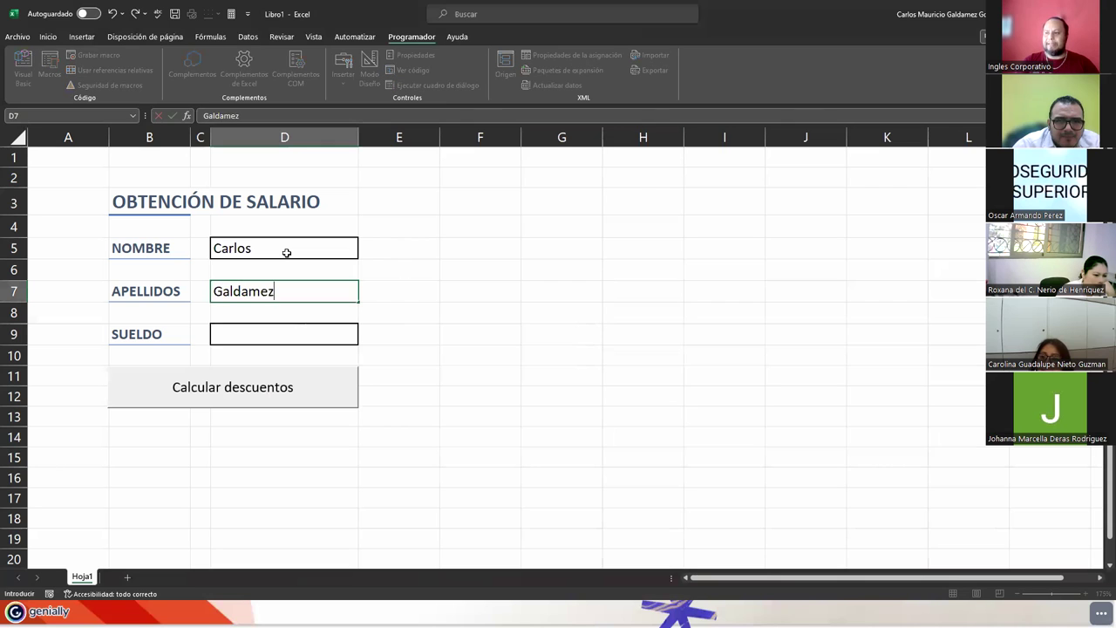
key(Tab)
key(Tab)
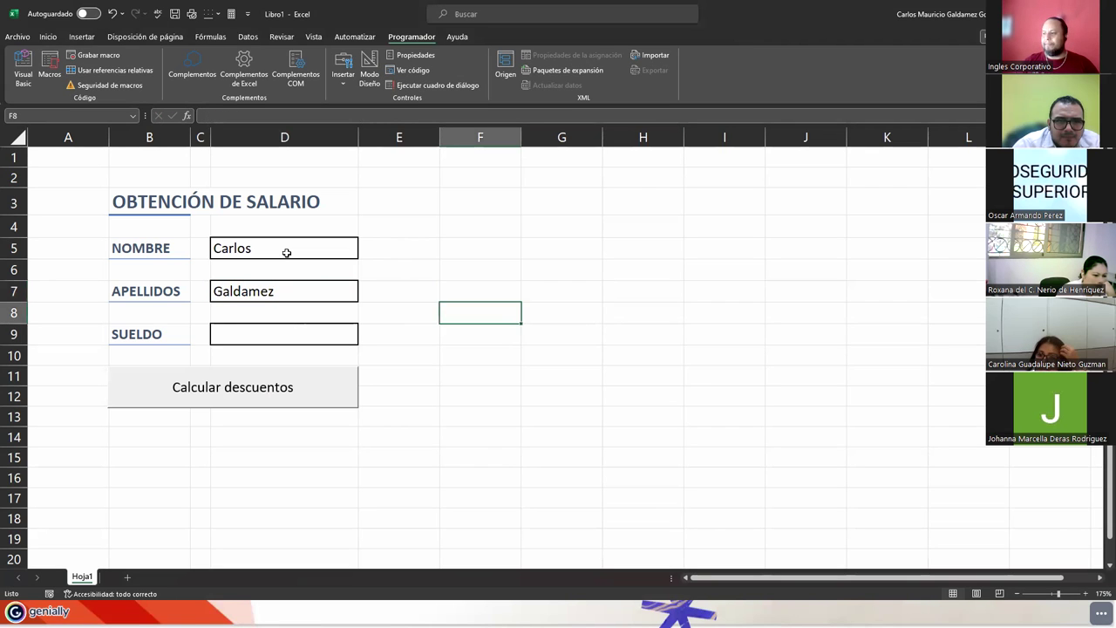
key(Down)
key(Down)
key(Left)
key(Left)
text(450)
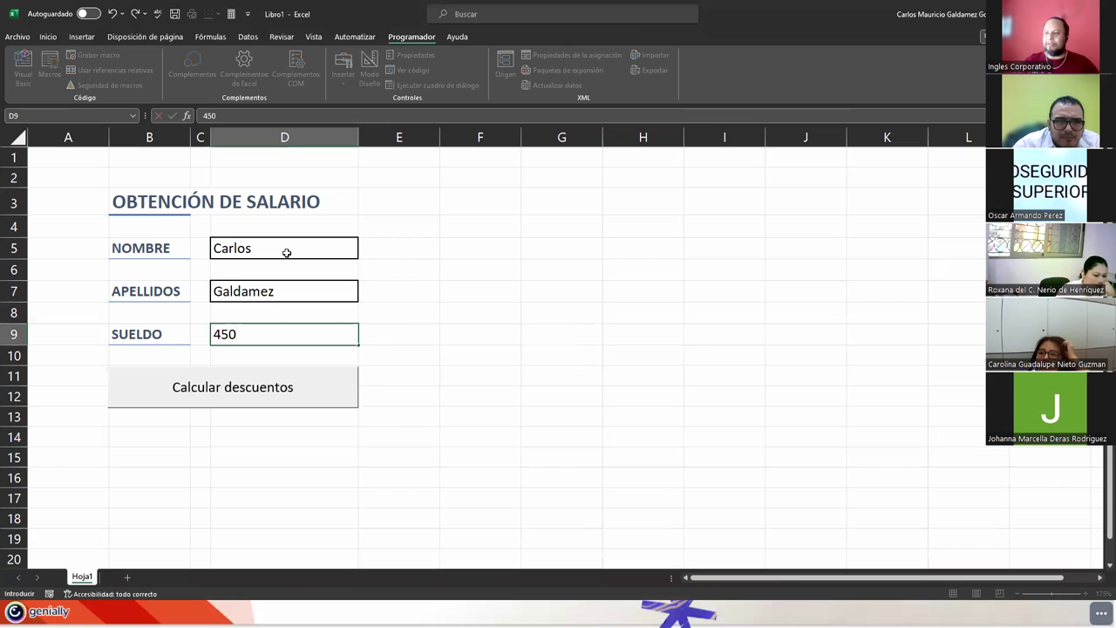
key(Return)
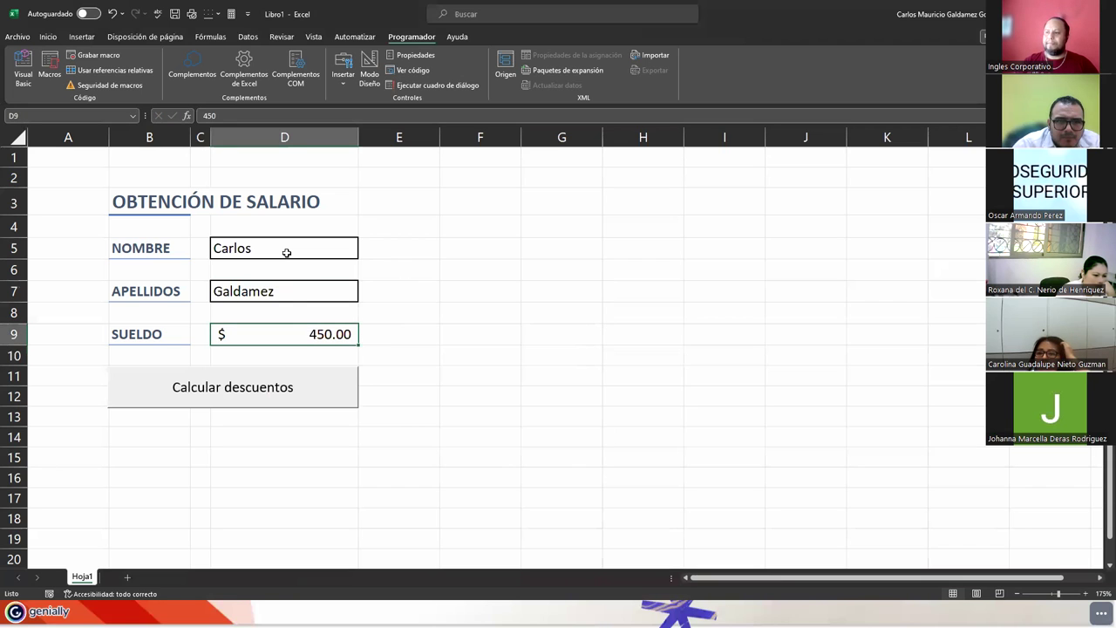
click(267, 389)
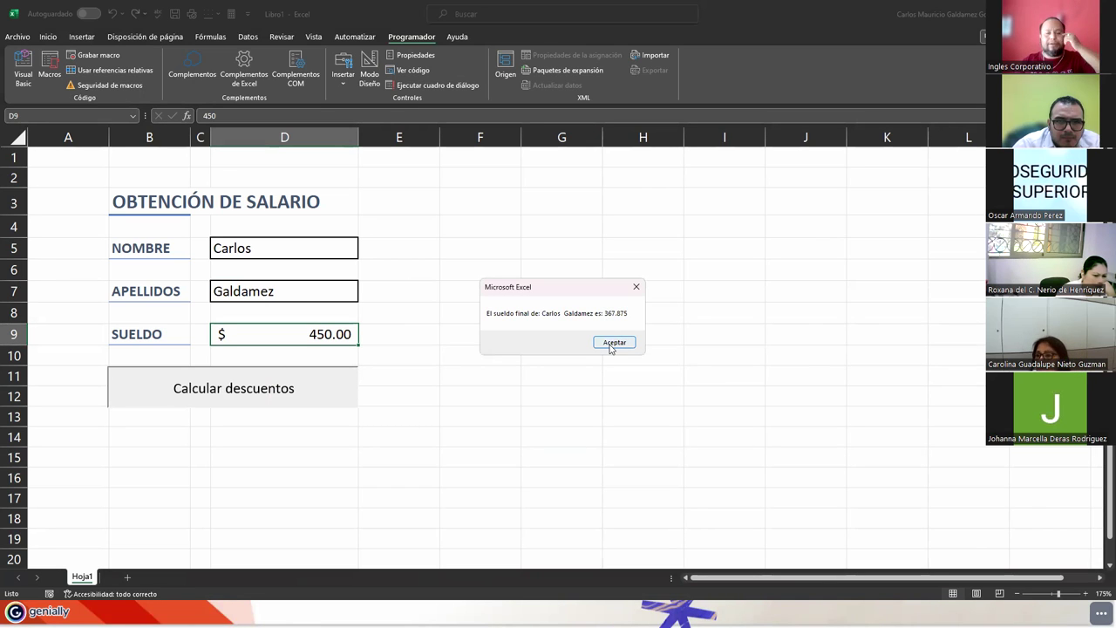
- Close the result message and insert $ after "es: " in the MsgBox string
click(619, 342)
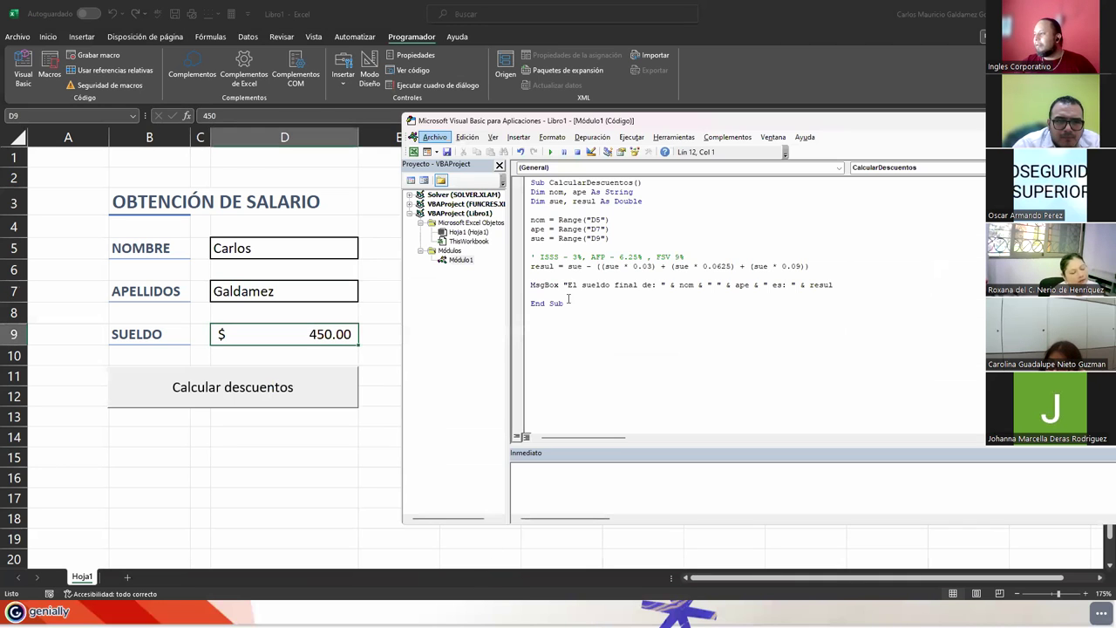
click(810, 285)
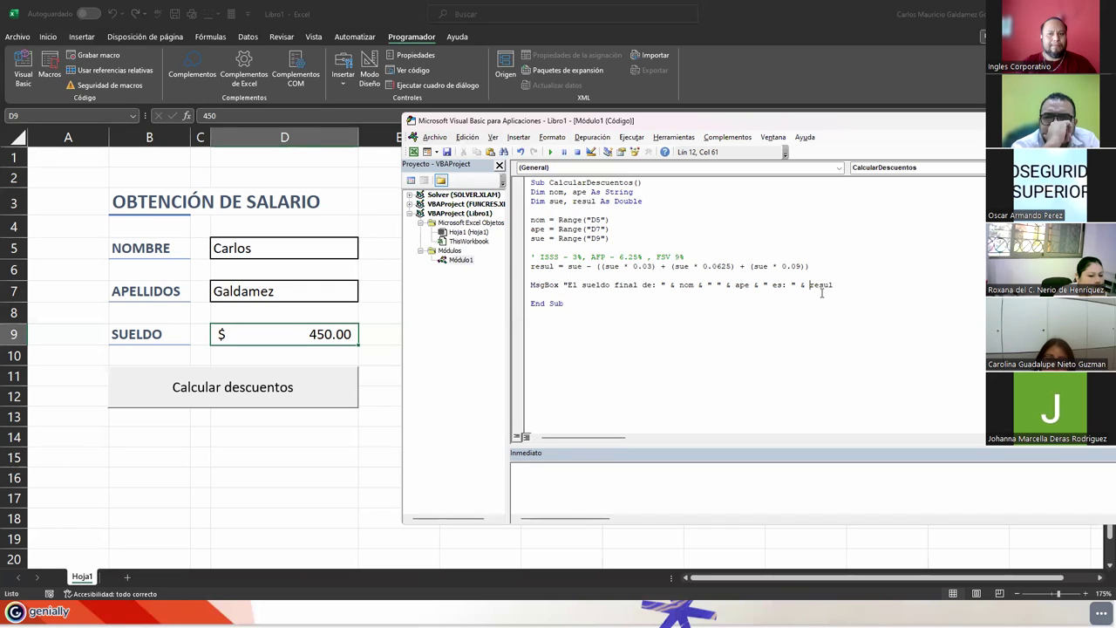
key(Left)
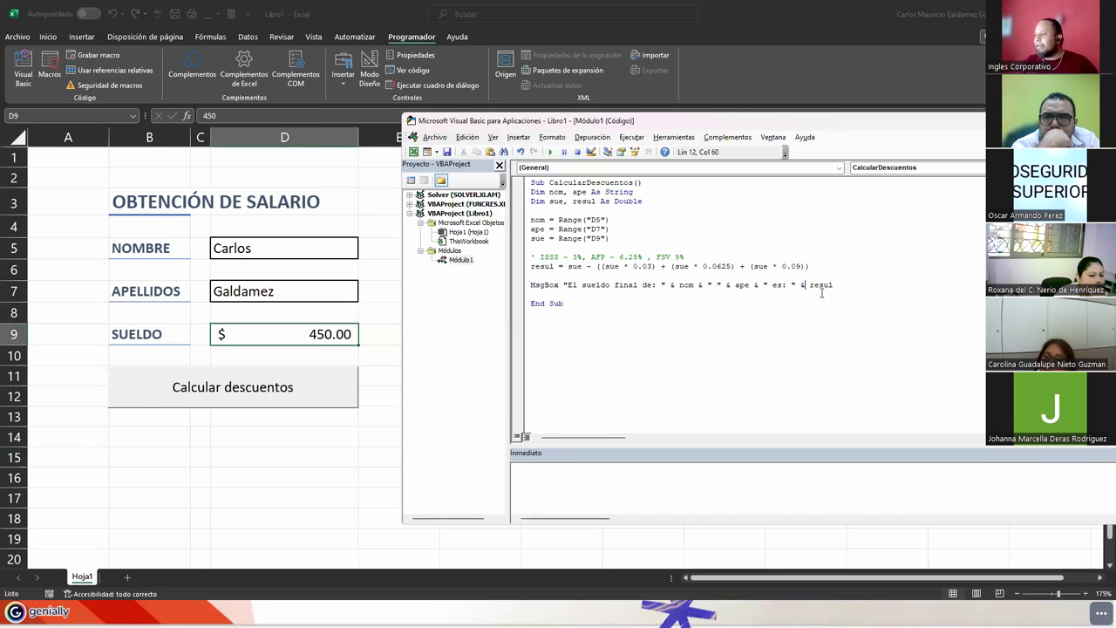
key(Left)
key(Left)
text($)
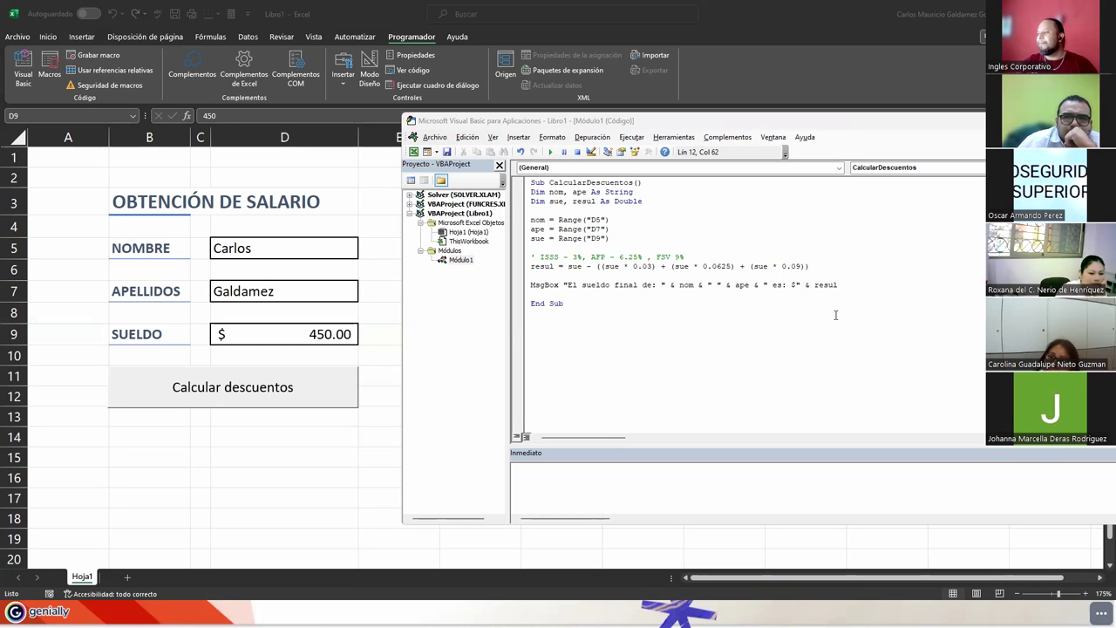
- Select the resul variable in the MsgBox line to prepare editing it
click(816, 284)
double_click(824, 285)
click(839, 312)
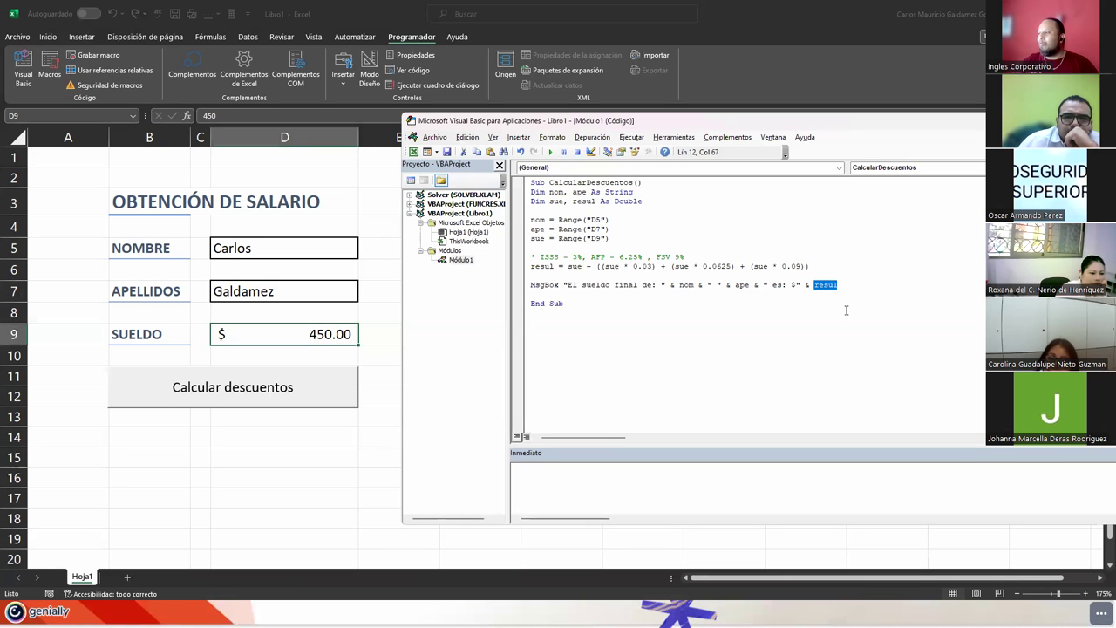
double_click(825, 285)
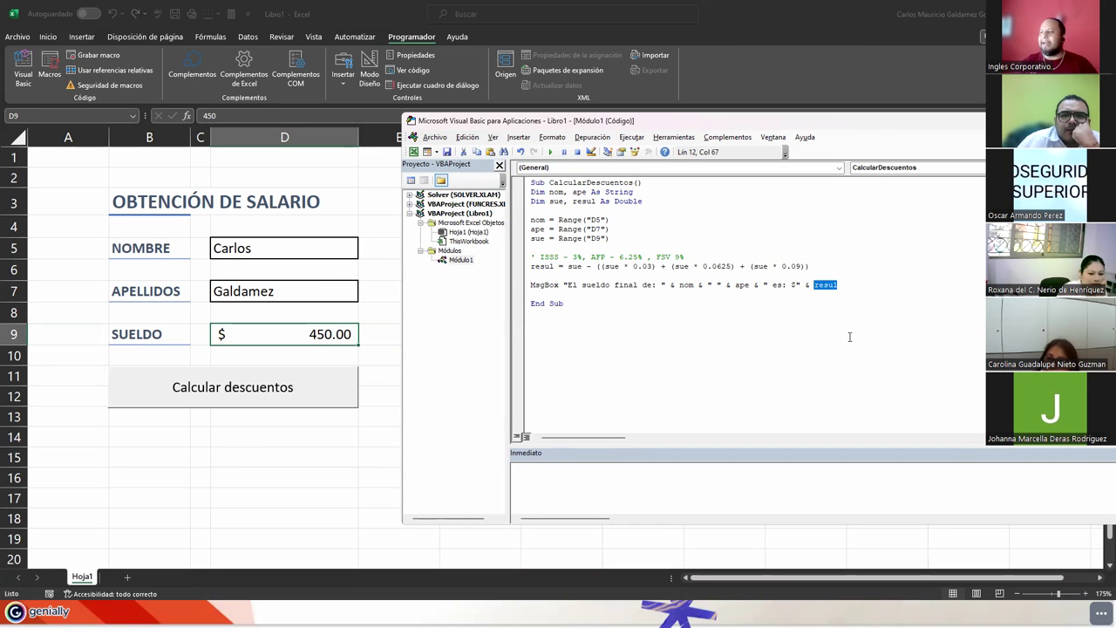
click(829, 284)
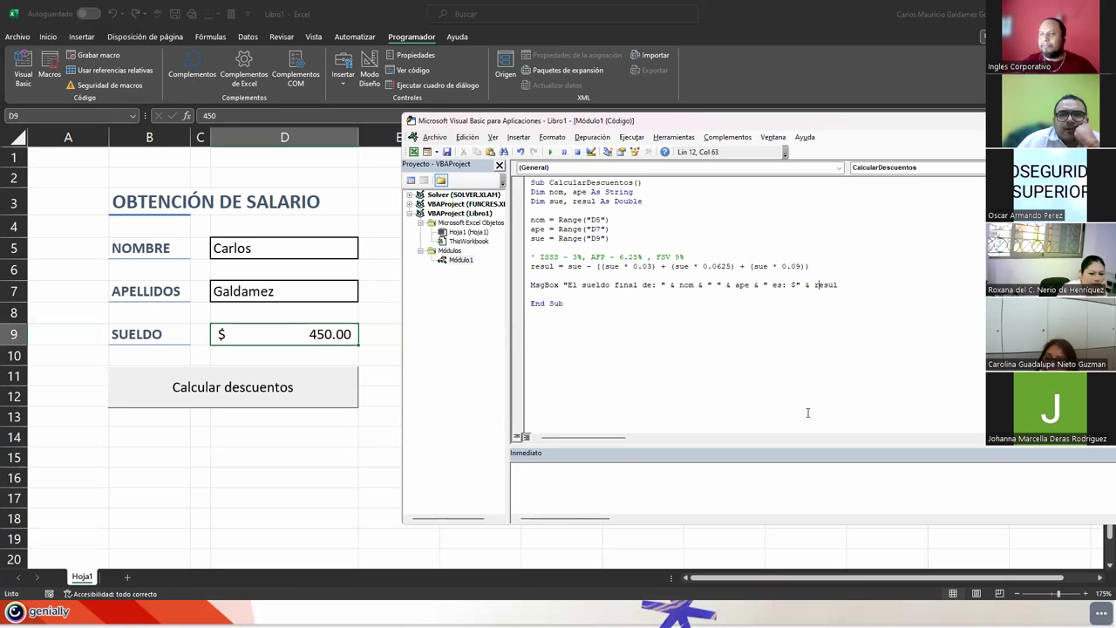
- Change the MsgBox ending to double(resul,2) and dismiss the 'Se esperaba: expresión' compile error
key(Left)
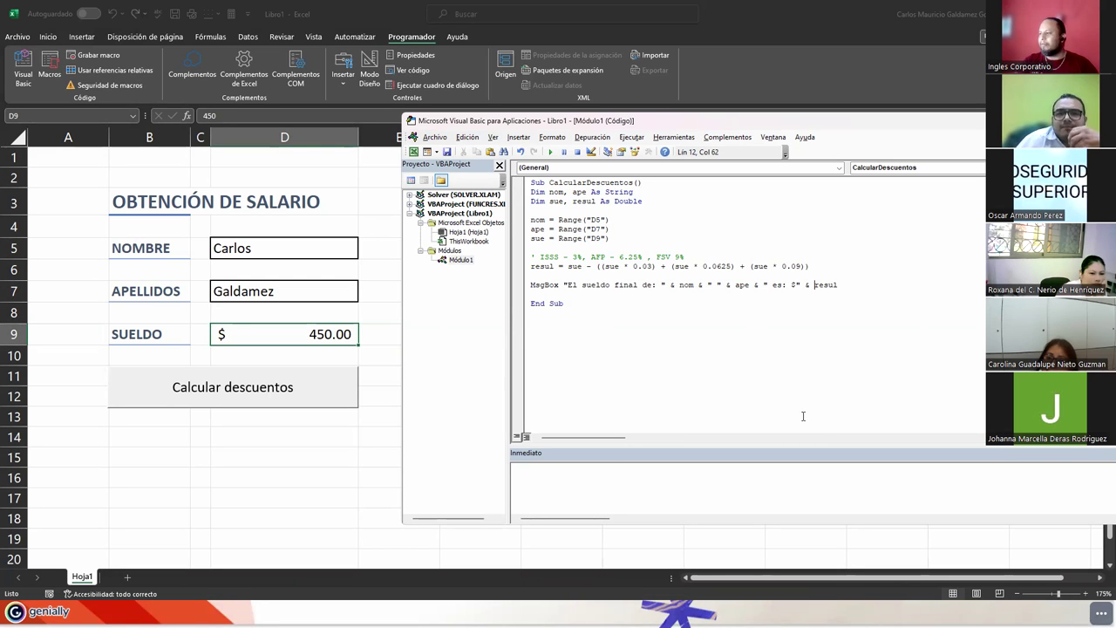
text(double)
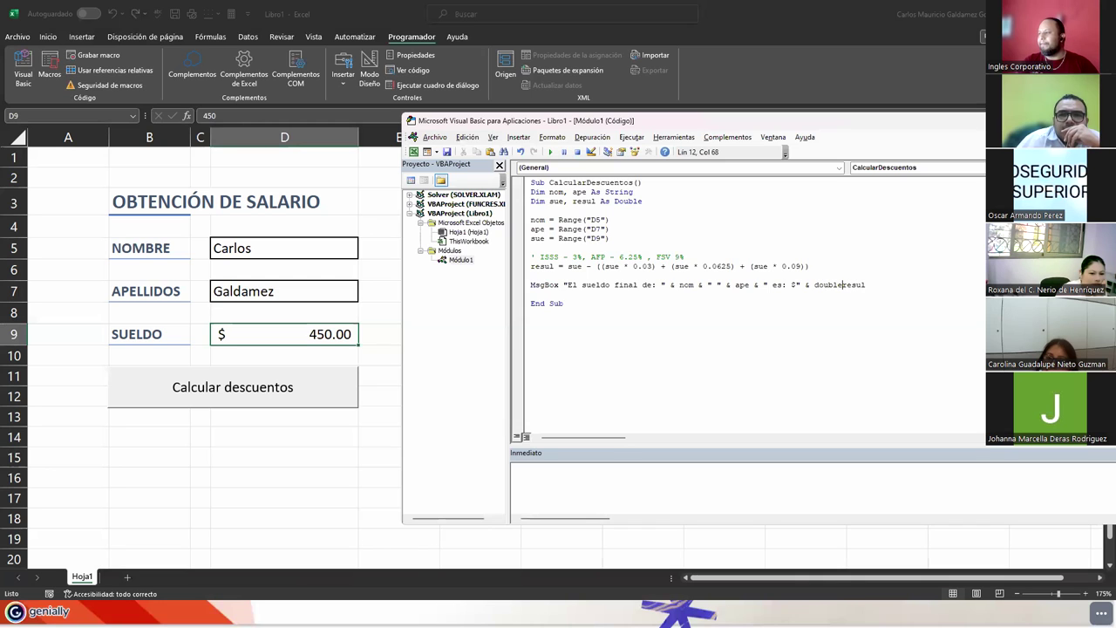
text(()
key(End)
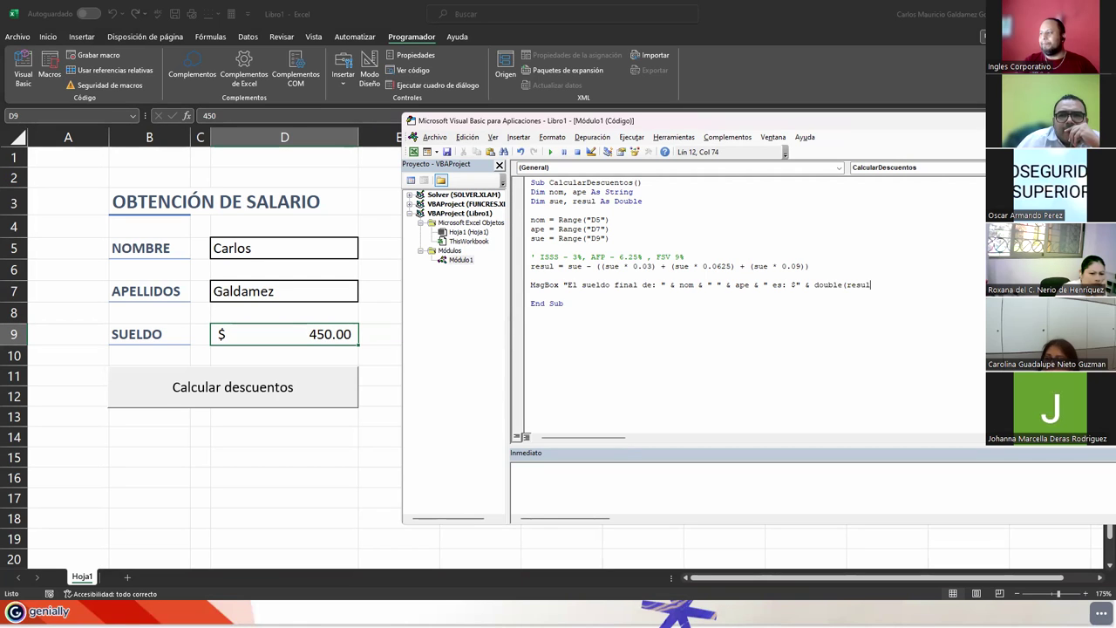
key(BackSpace)
text(,2)
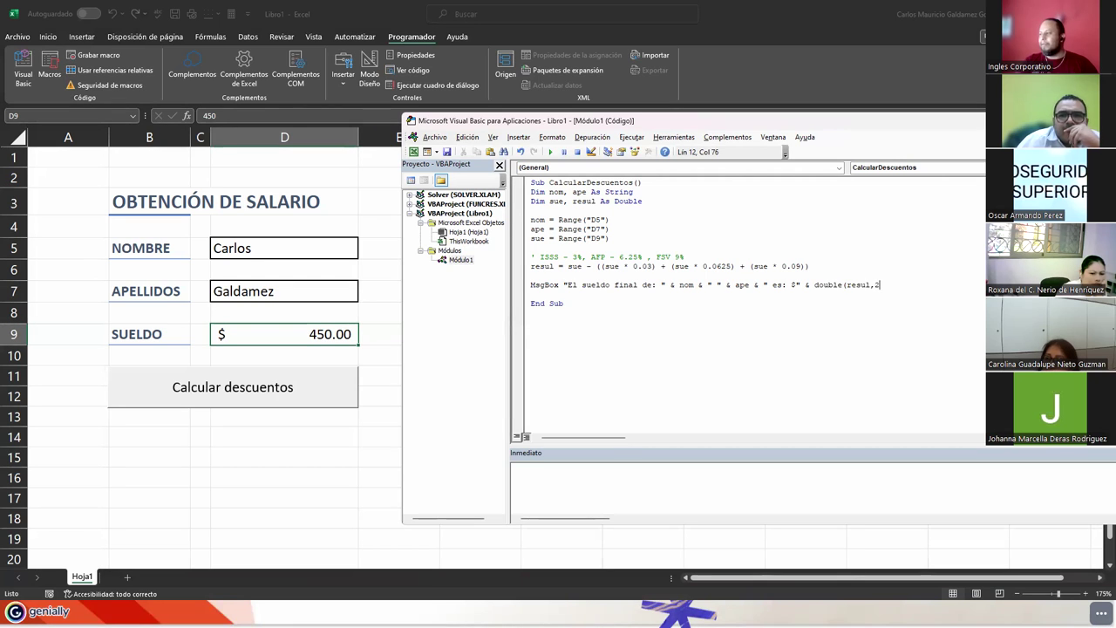
text())
key(Return)
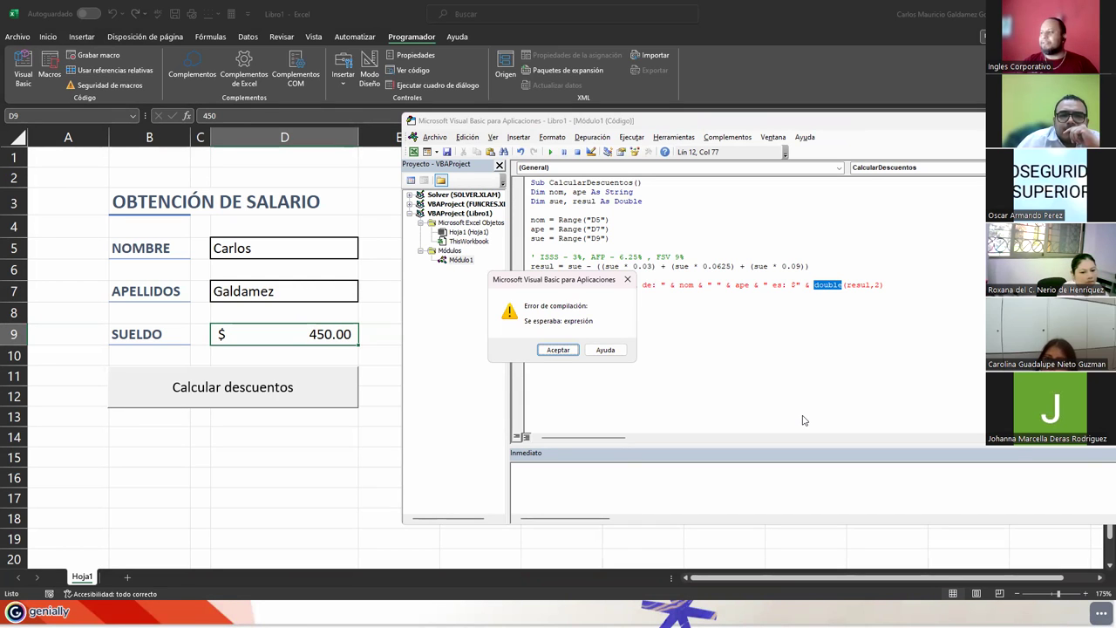
key(Return)
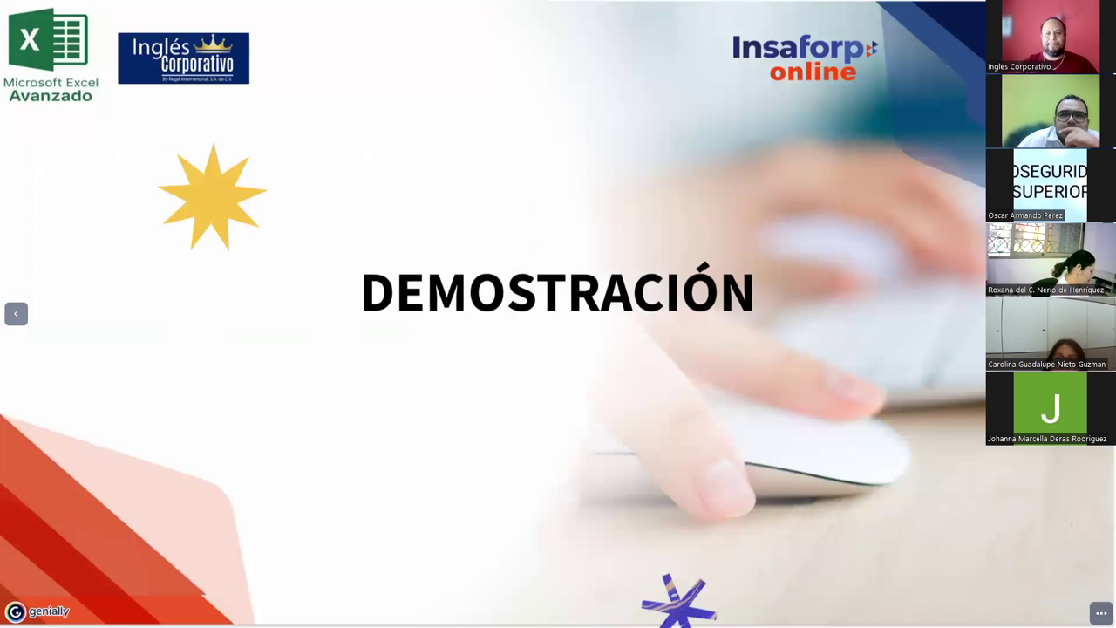
click(337, 386)
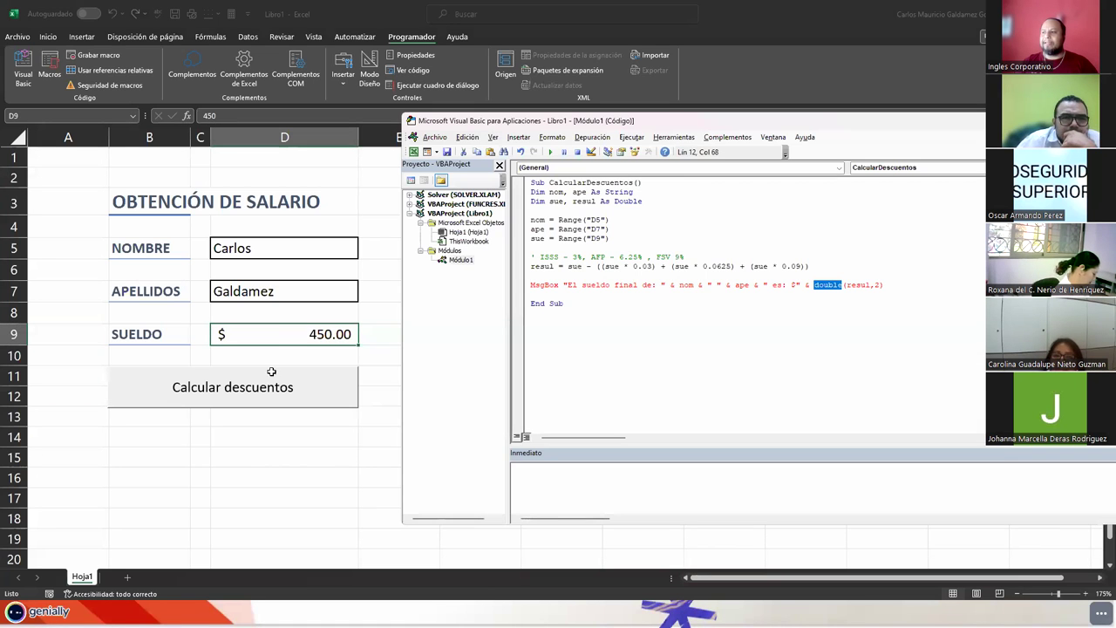
click(369, 225)
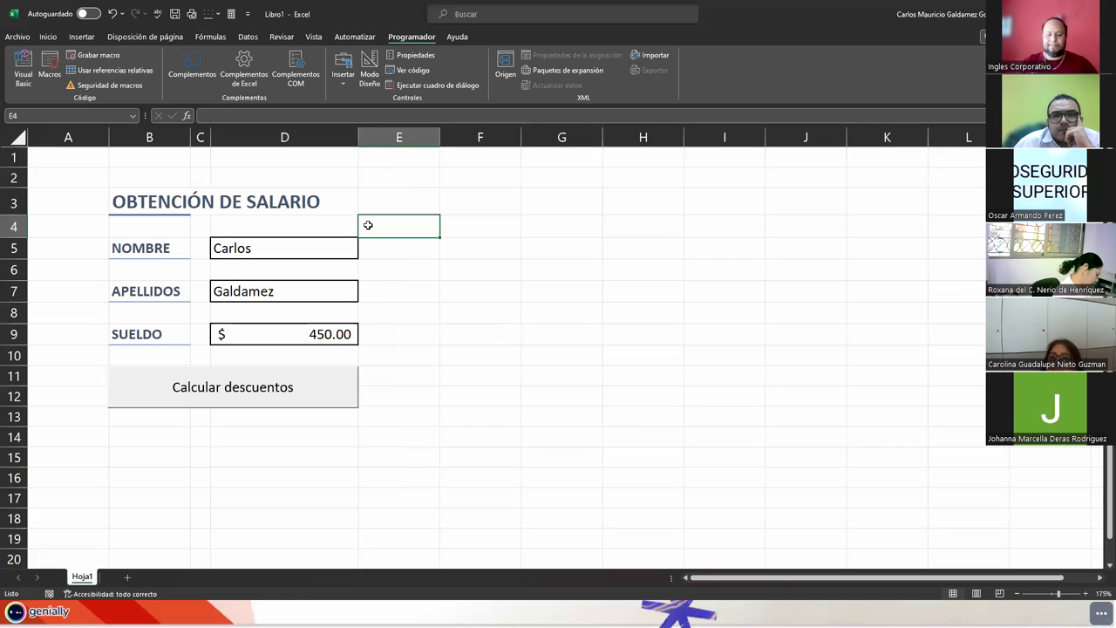
text(=)
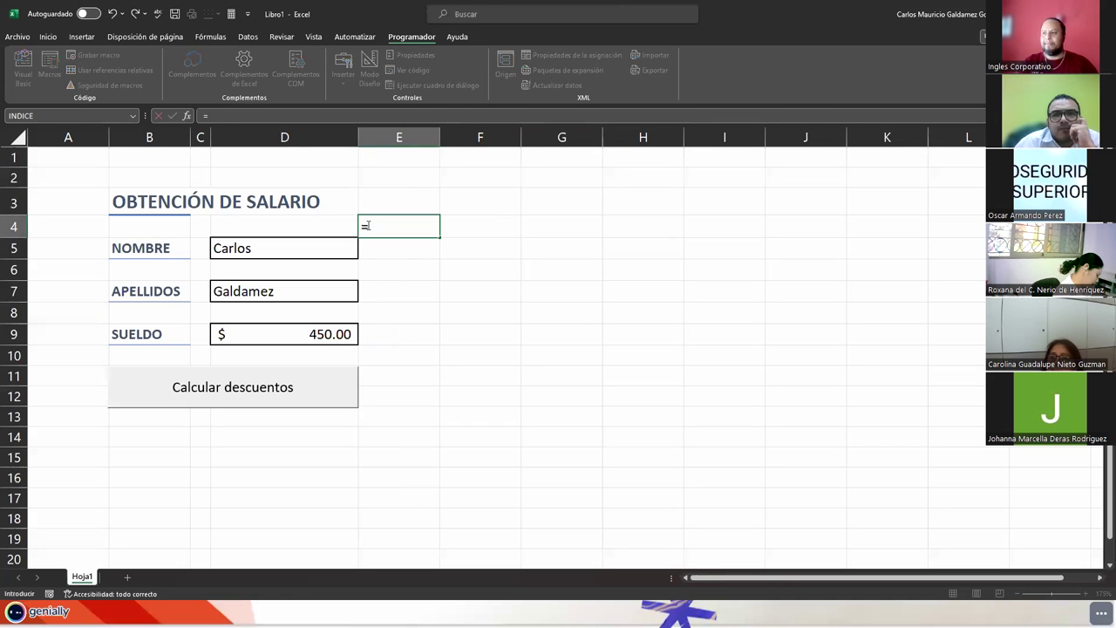
text(apr)
key(BackSpace)
key(BackSpace)
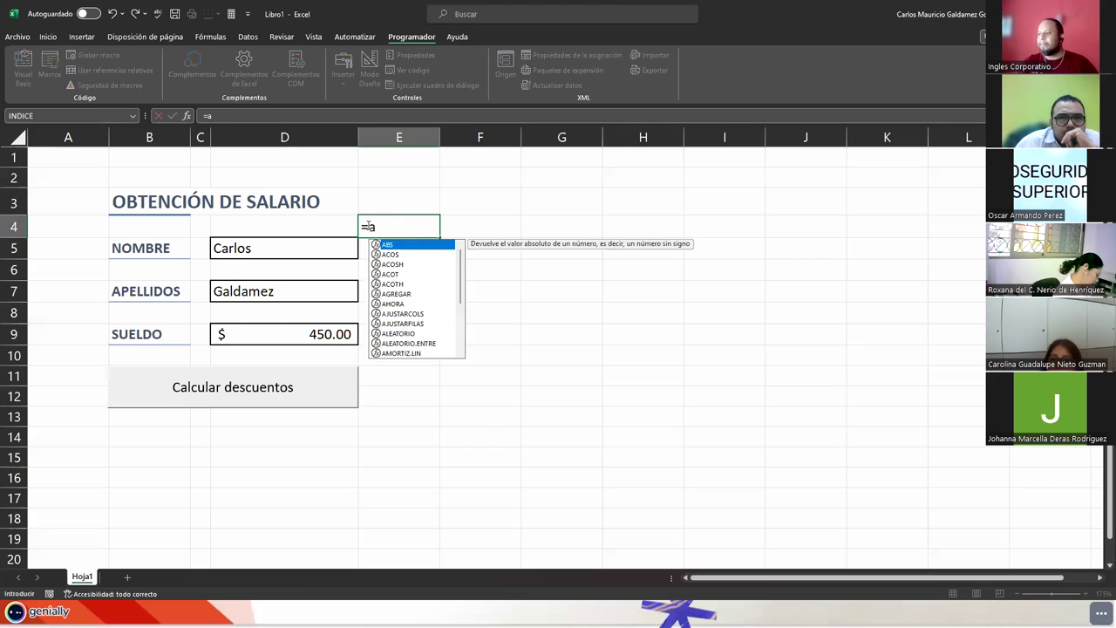
key(BackSpace)
key(BackSpace)
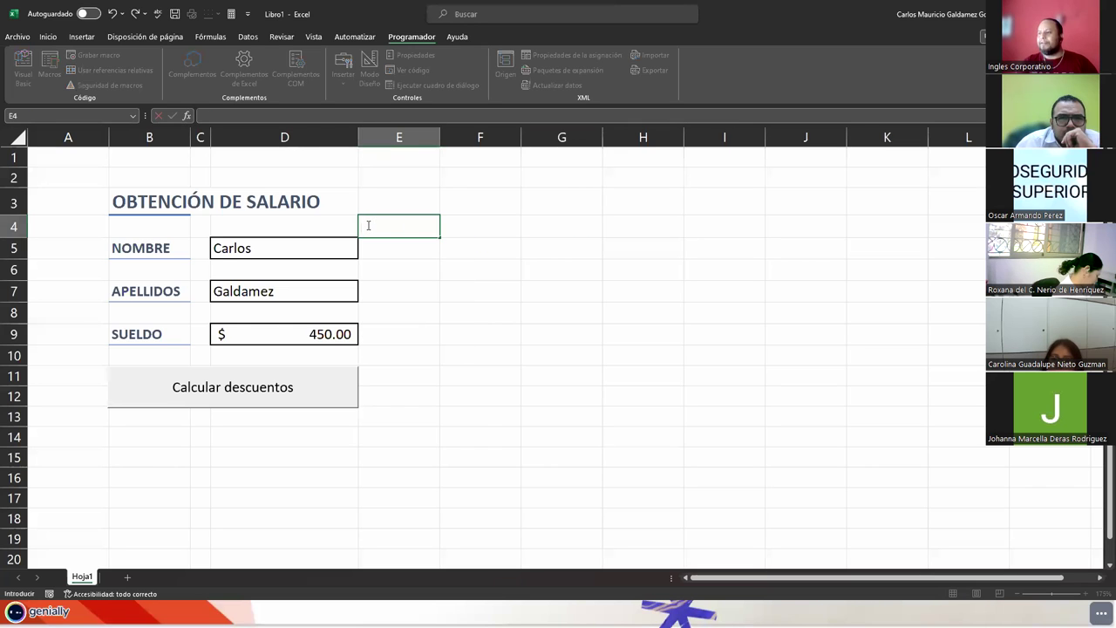
key(Escape)
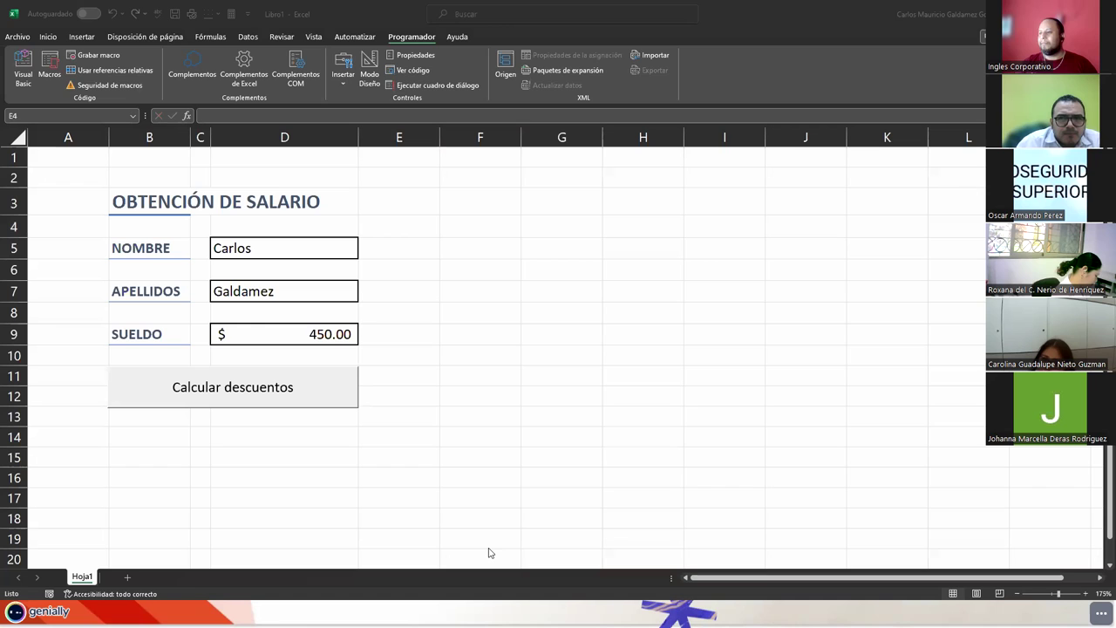
key(alt+Tab)
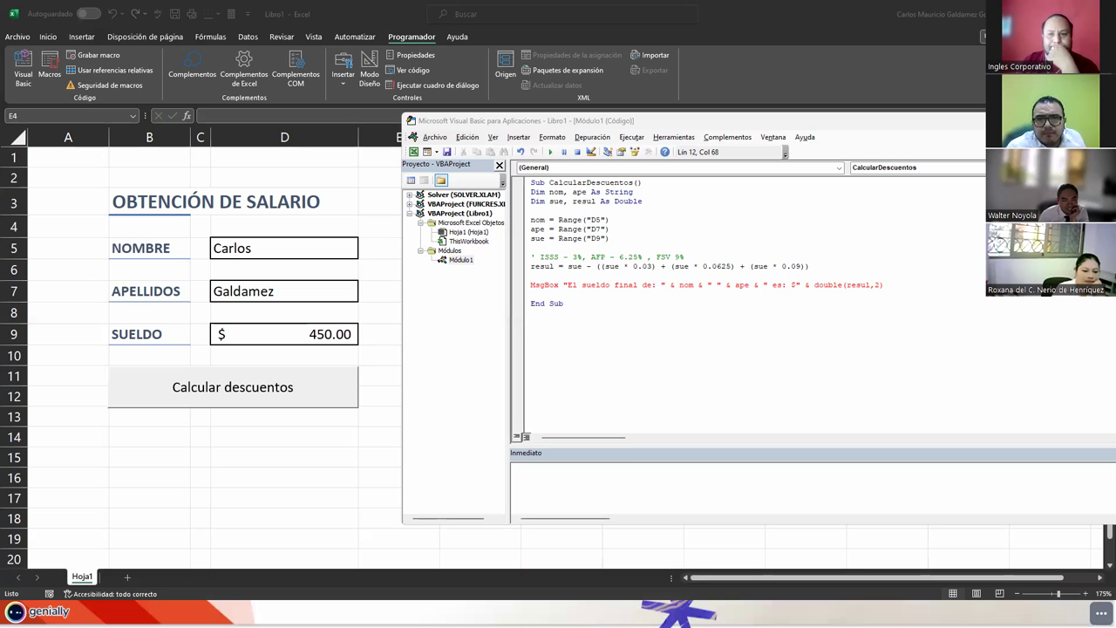
- Change double to Round for Round(resul, 2), run the macro and close the $367.88 message
double_click(827, 285)
text(Round)
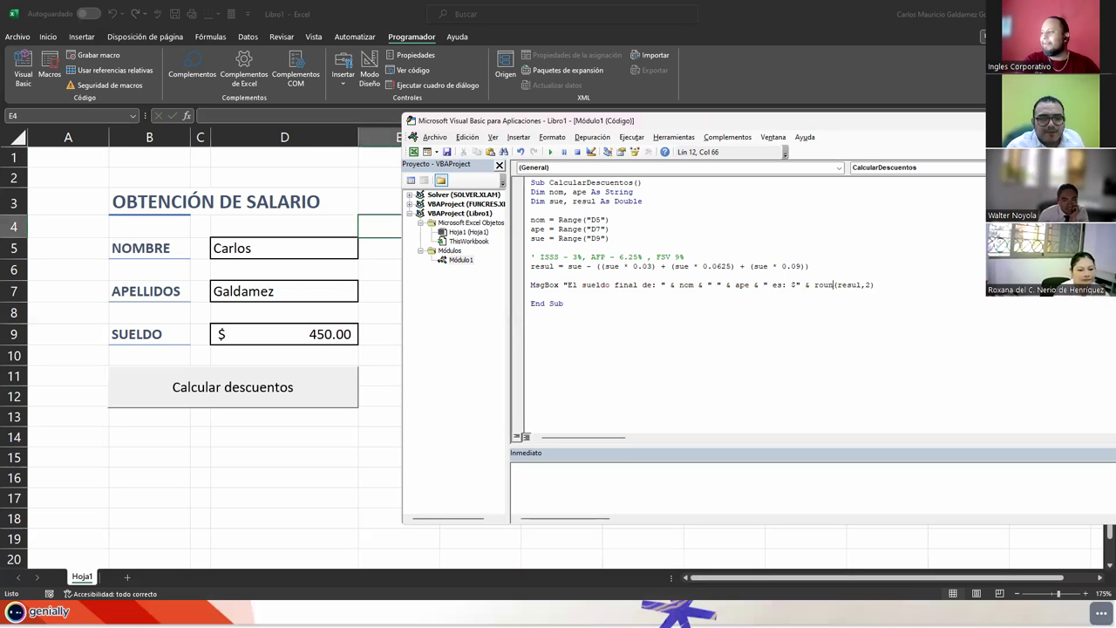
key(Down)
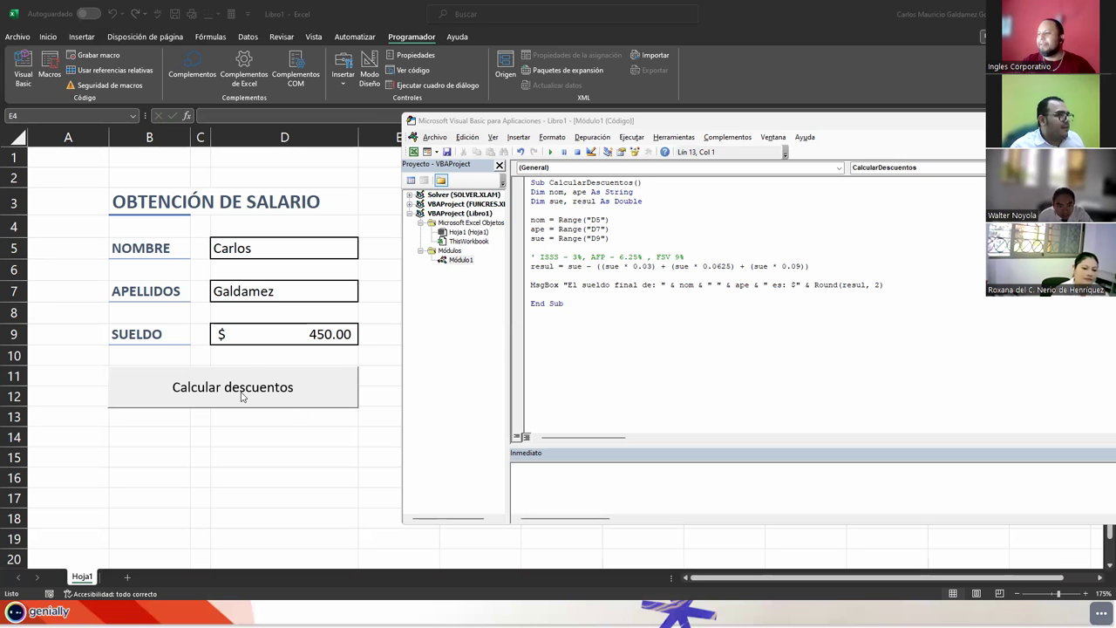
click(549, 152)
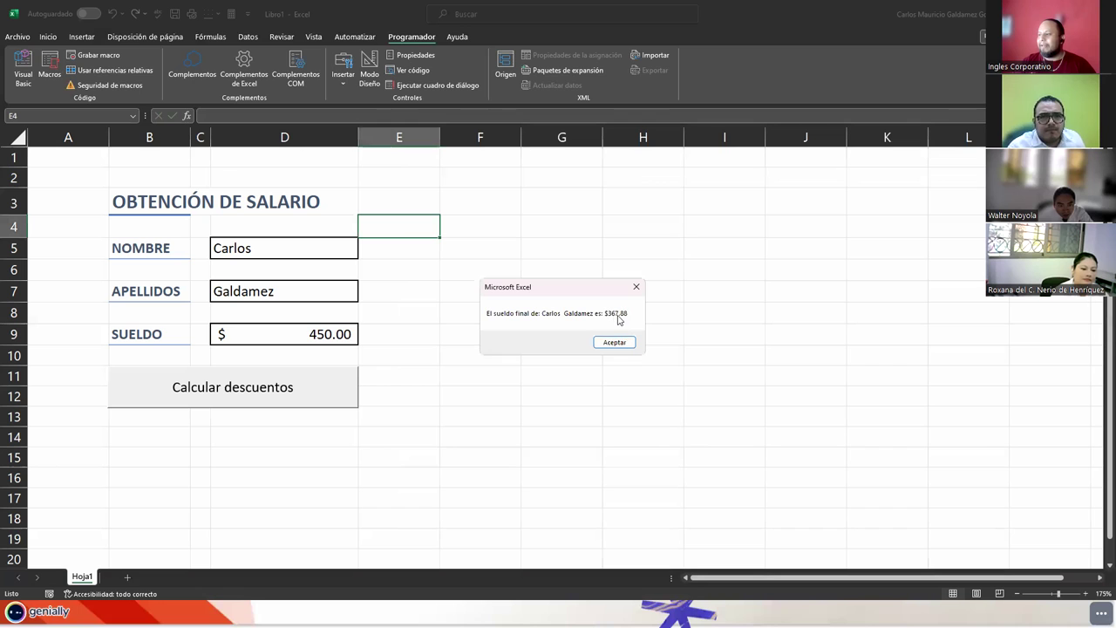
click(615, 342)
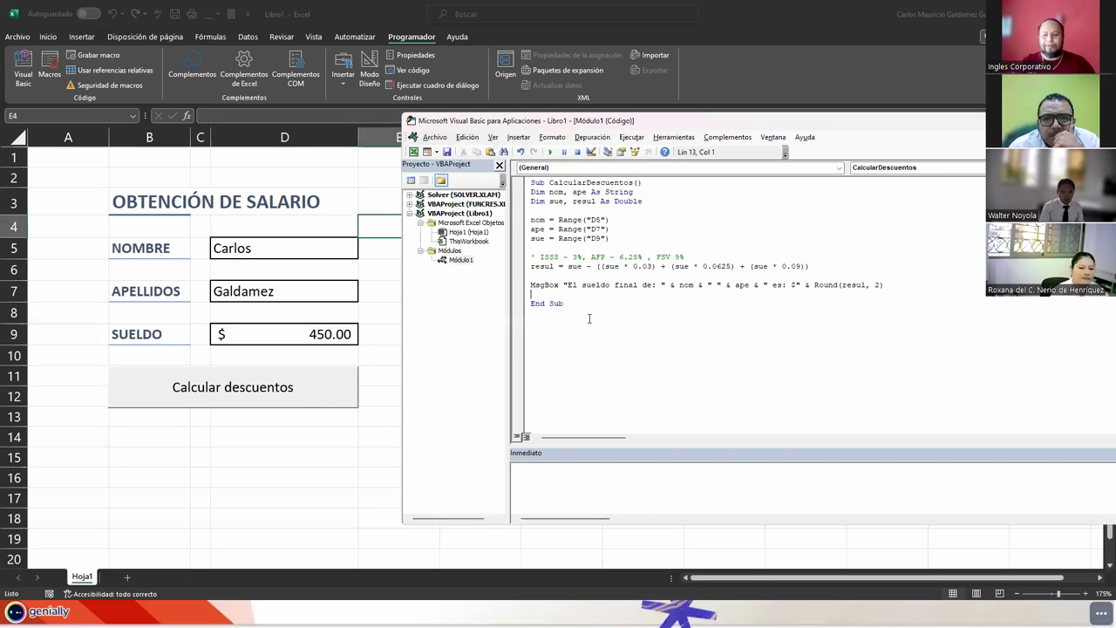
- Add Range("D5") = "" before End Sub and paste two copies below it
key(Return)
text(no)
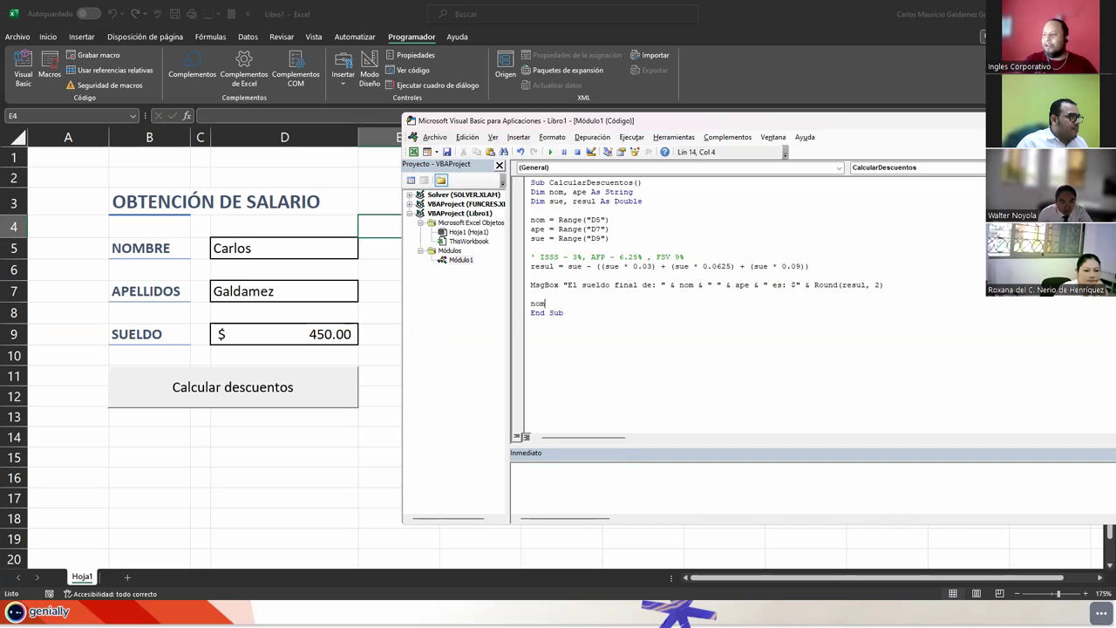
key(BackSpace)
key(BackSpace)
text(ange)
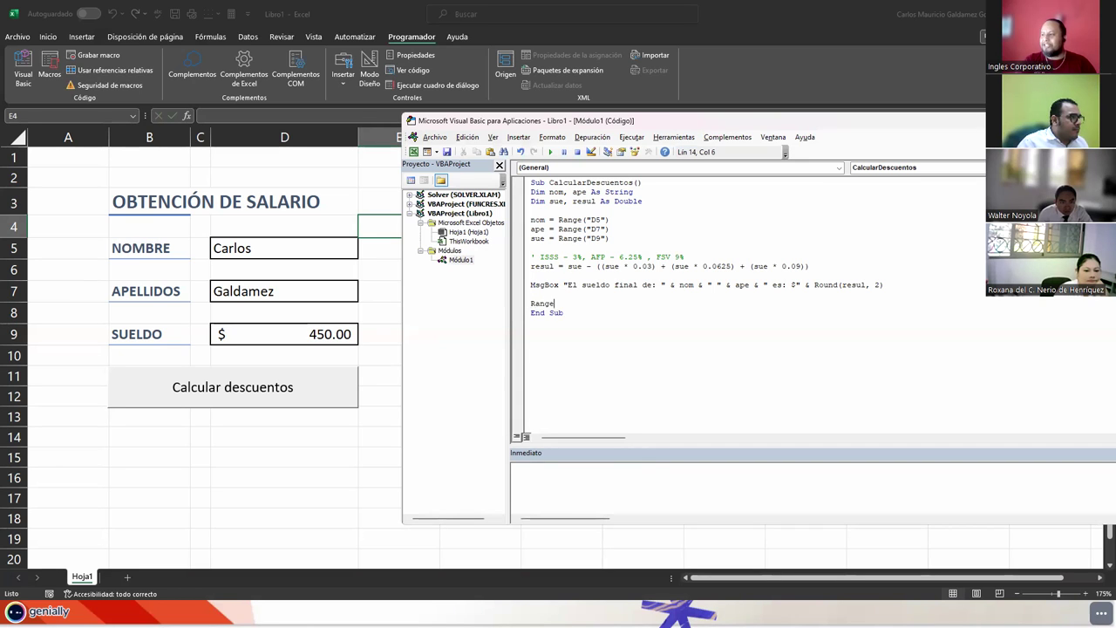
text(("D)
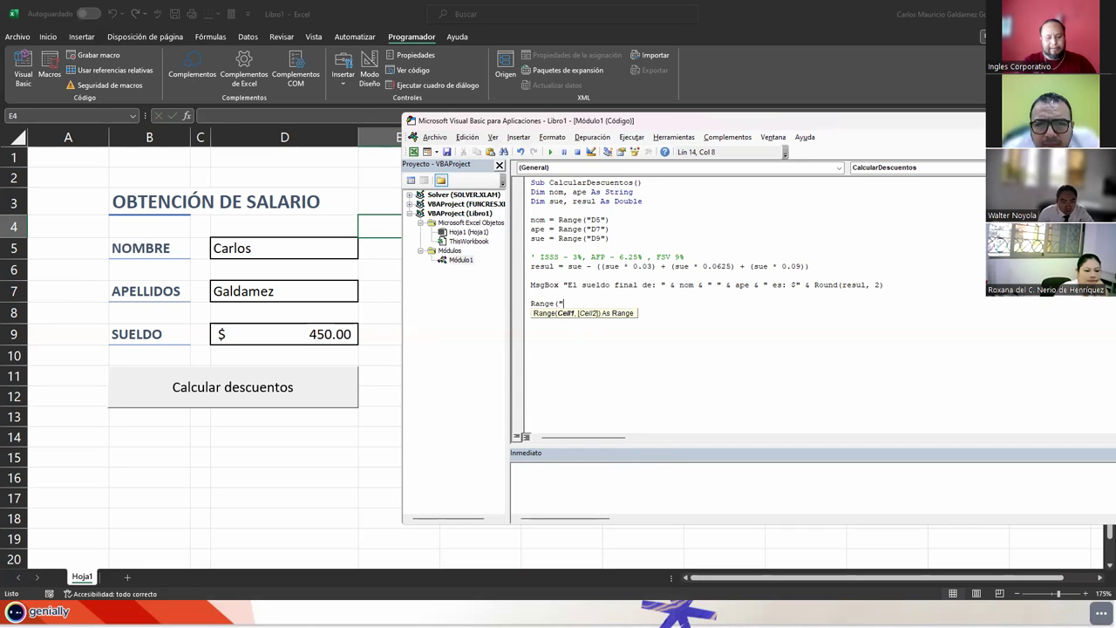
text(5"))
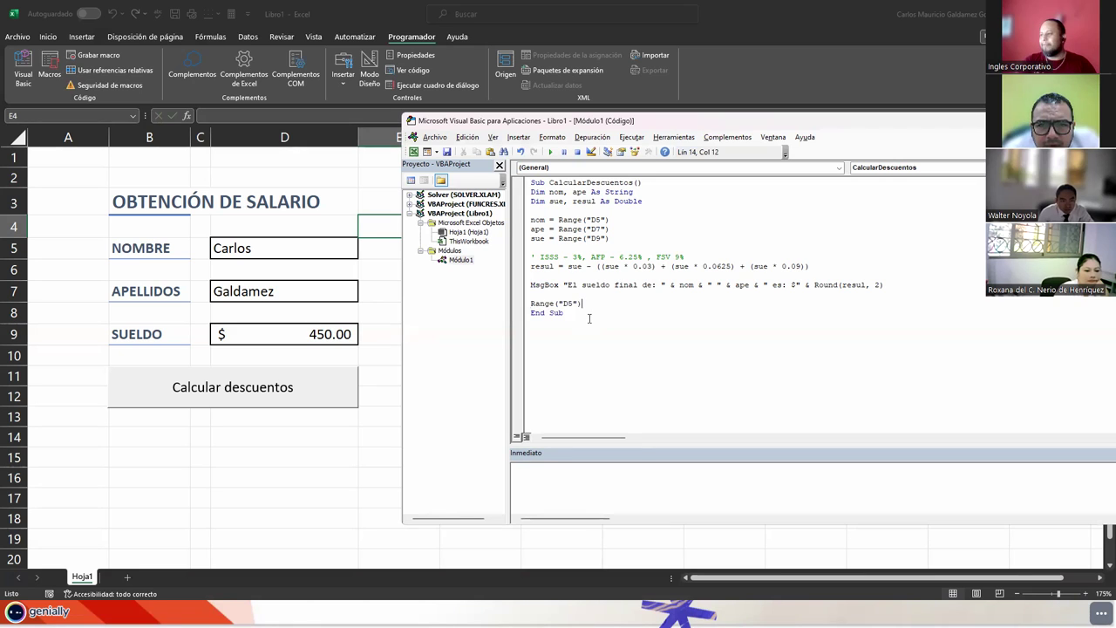
text( = "")
key(Return)
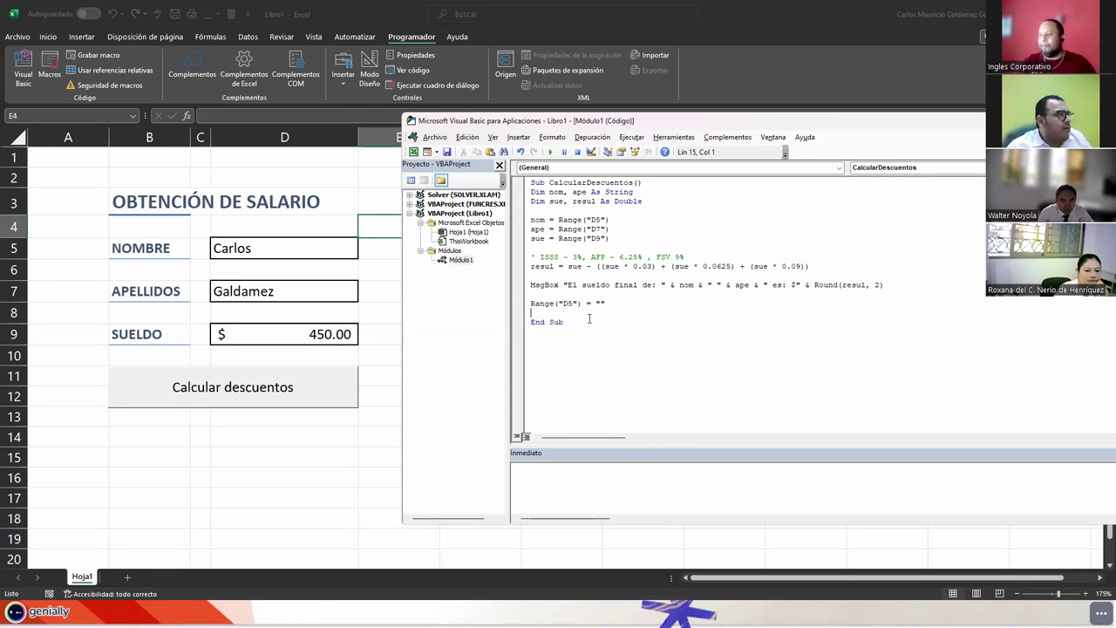
key(shift+End)
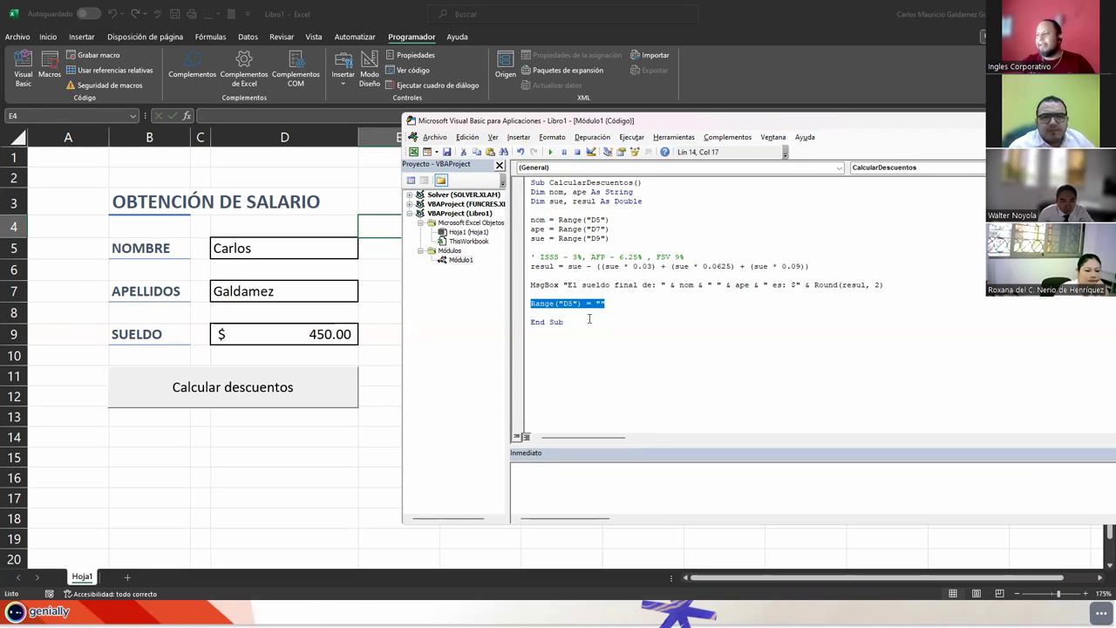
key(ctrl+c)
key(End)
key(Return)
key(ctrl+v)
key(Return)
key(ctrl+v)
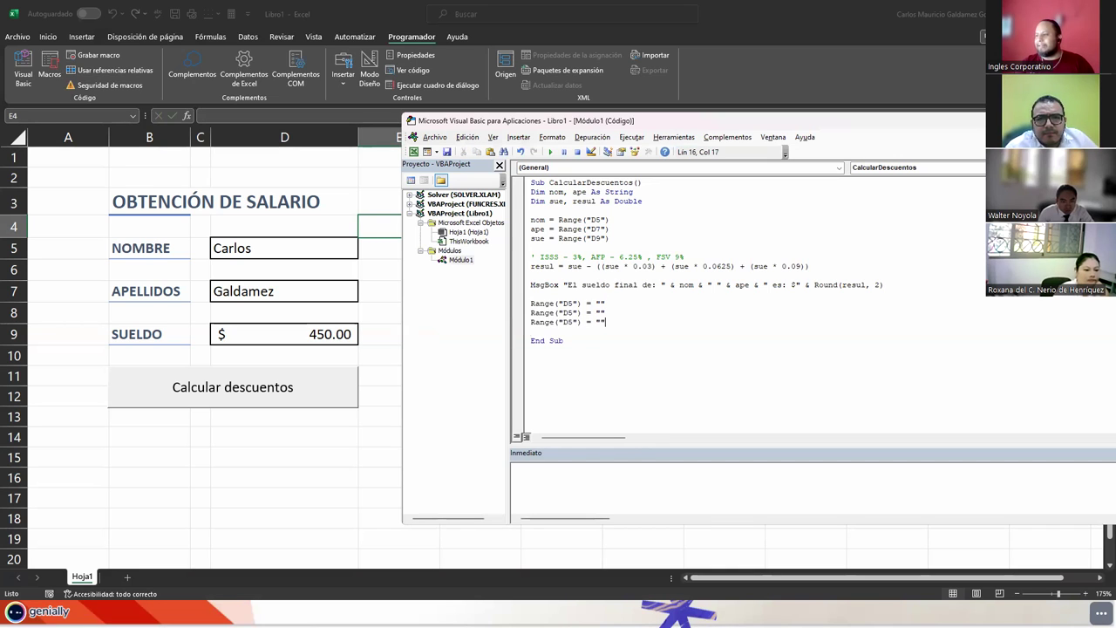
- Change the two copied statements to clear D7 and D9
click(573, 313)
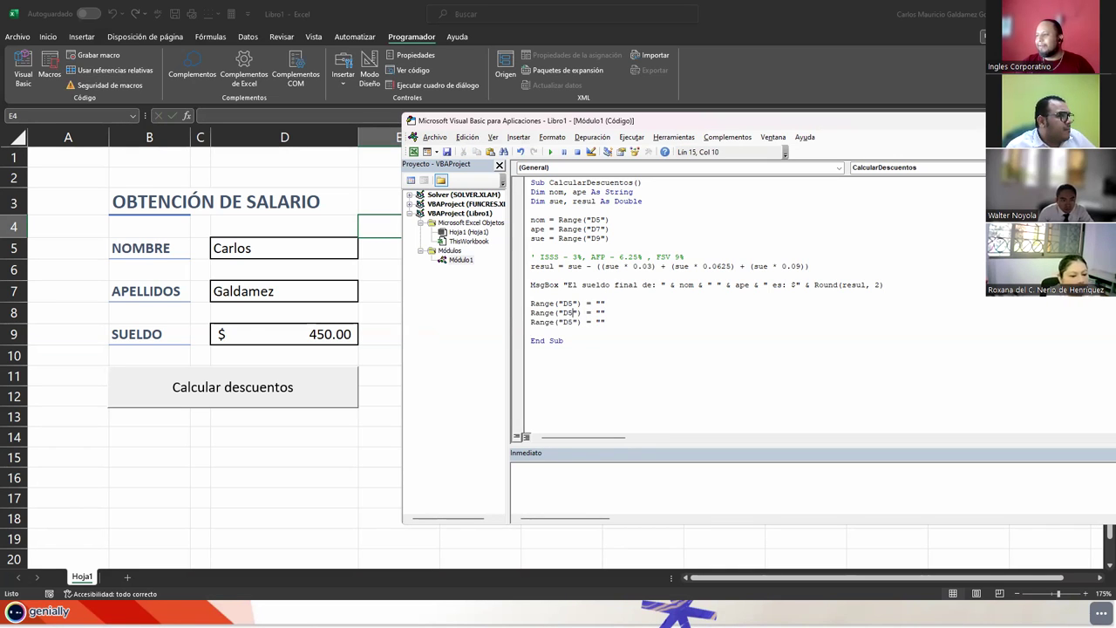
key(BackSpace)
text(7)
key(Down)
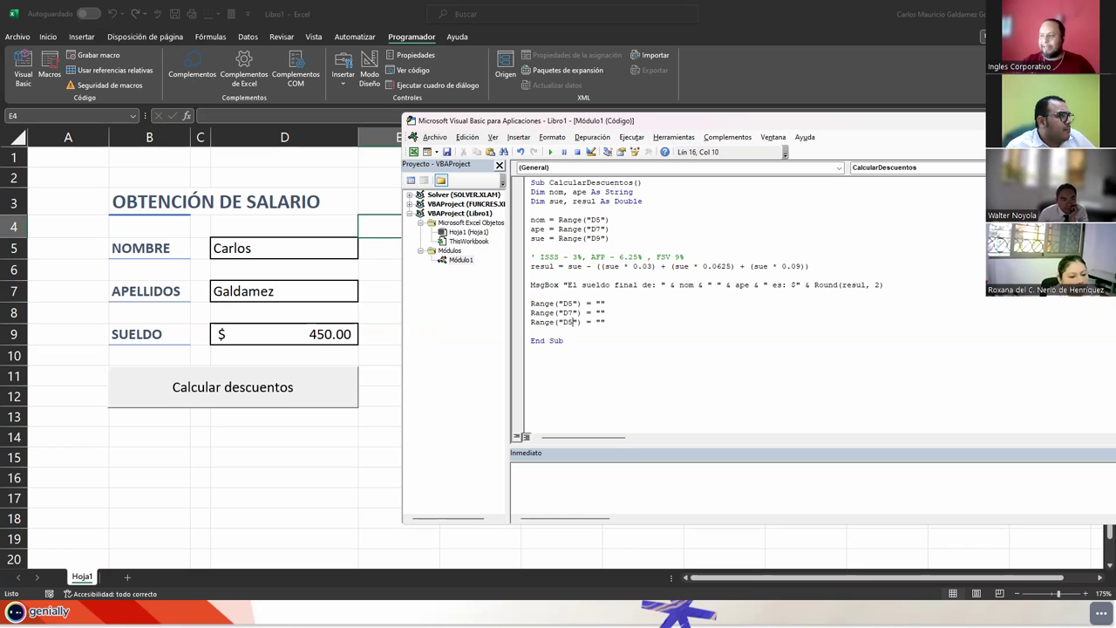
key(BackSpace)
text(9)
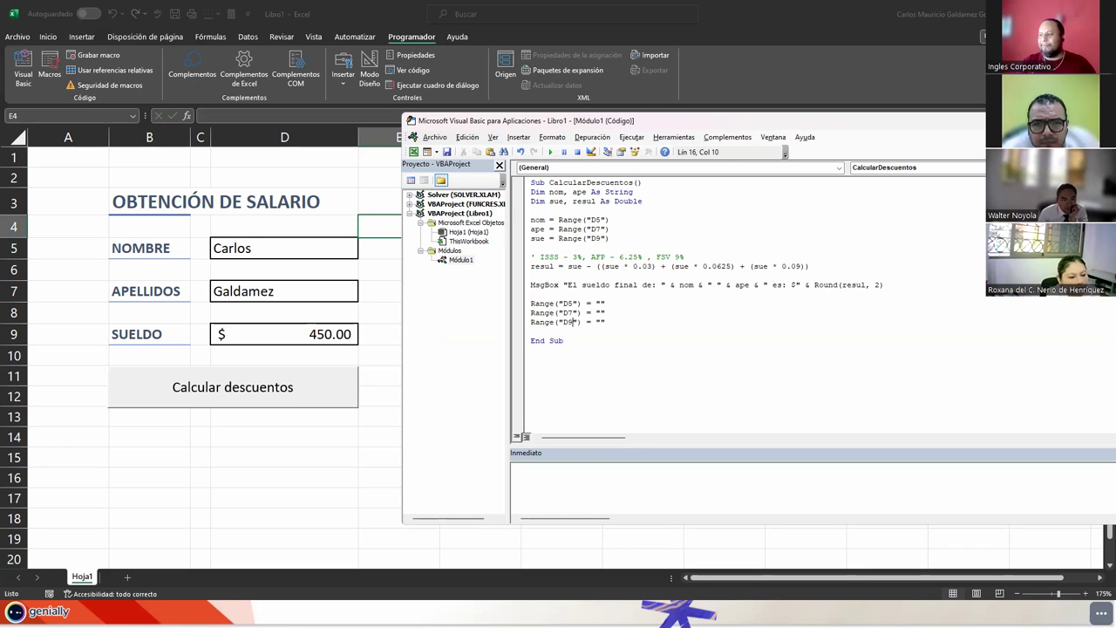
- Run Calcular descuentos from the sheet and close the message, leaving the form empty
drag(531, 303, 605, 322)
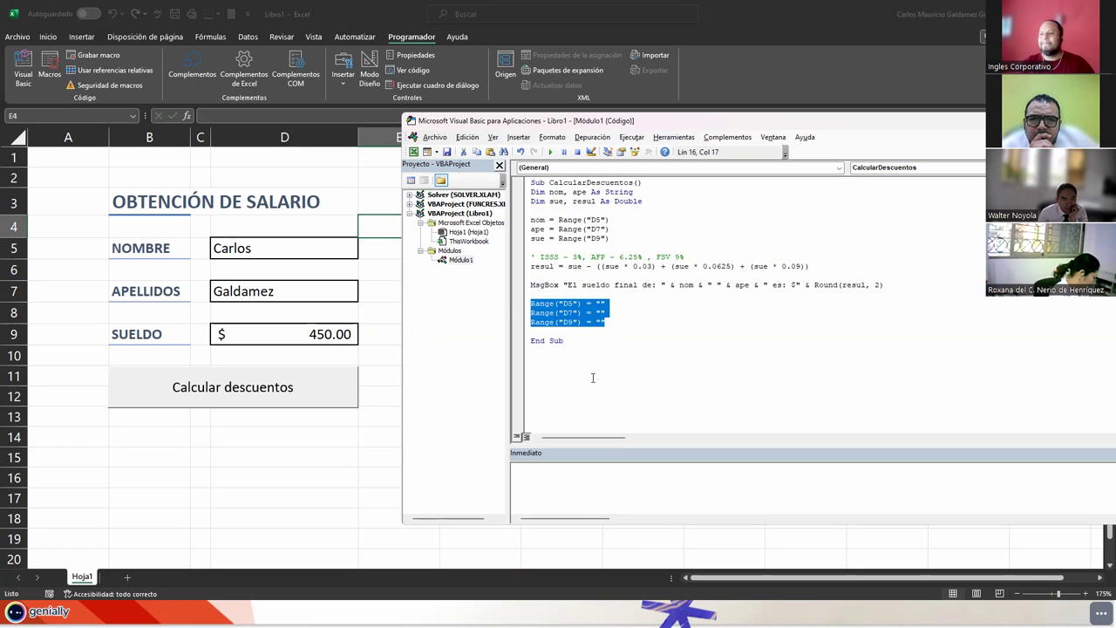
click(632, 319)
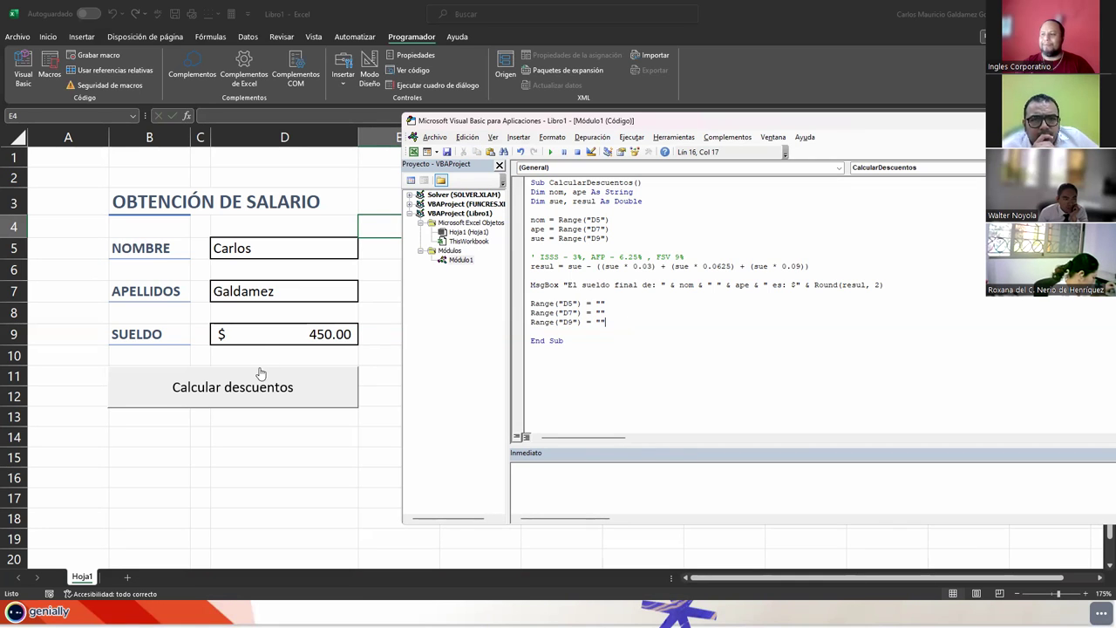
click(271, 333)
click(247, 389)
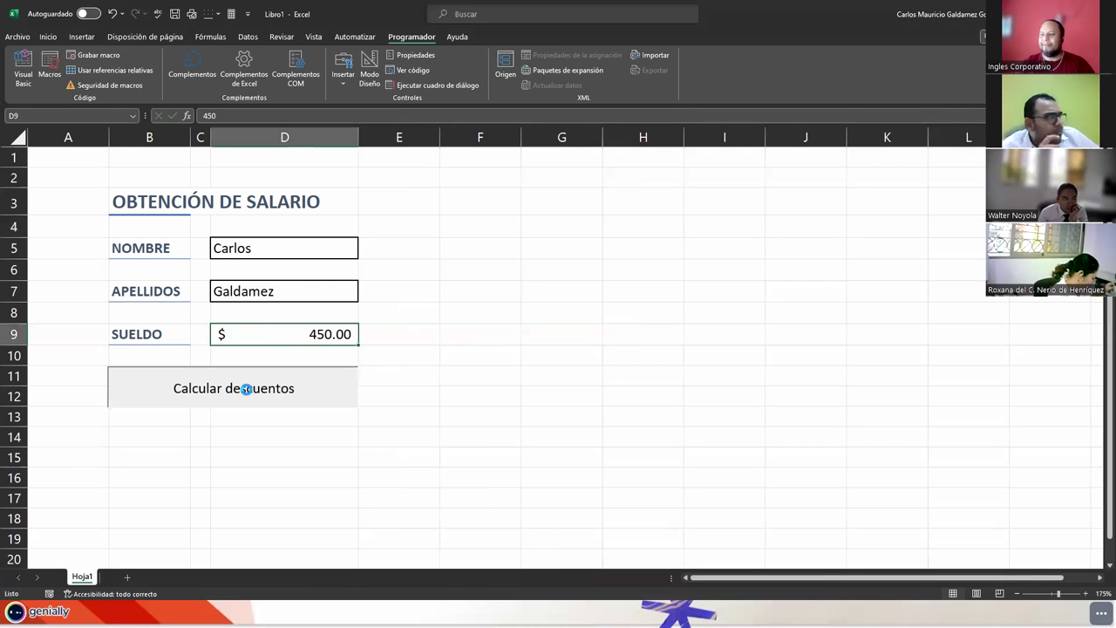
click(604, 341)
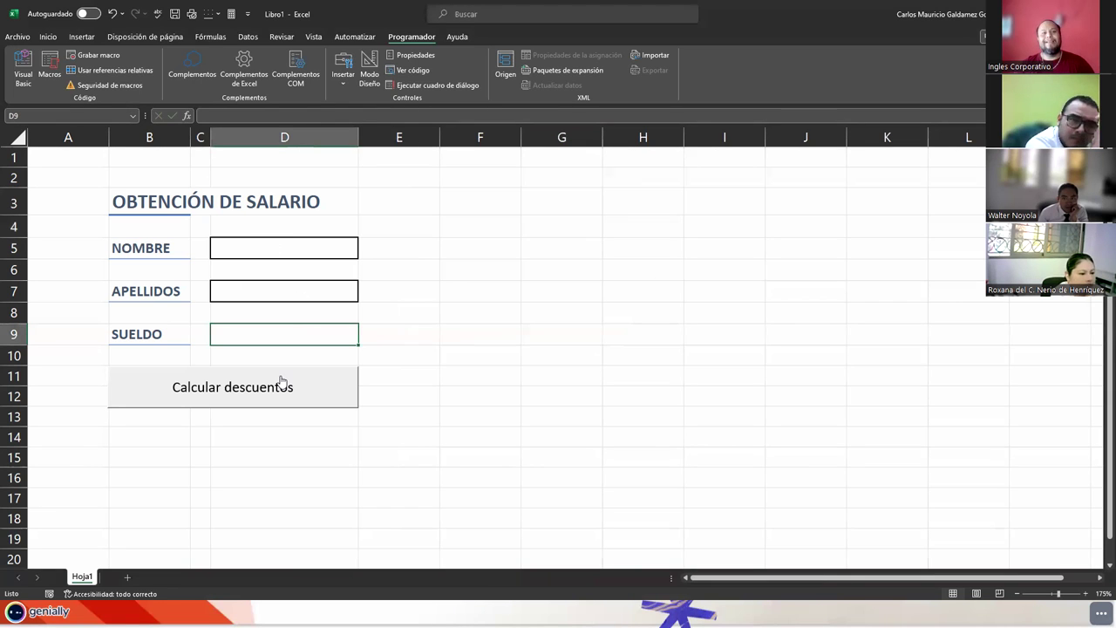
- Review the three Range lines that clear D5, D7 and D9 in CalcularDescuentos, then close the VBA editor
key(alt+F11)
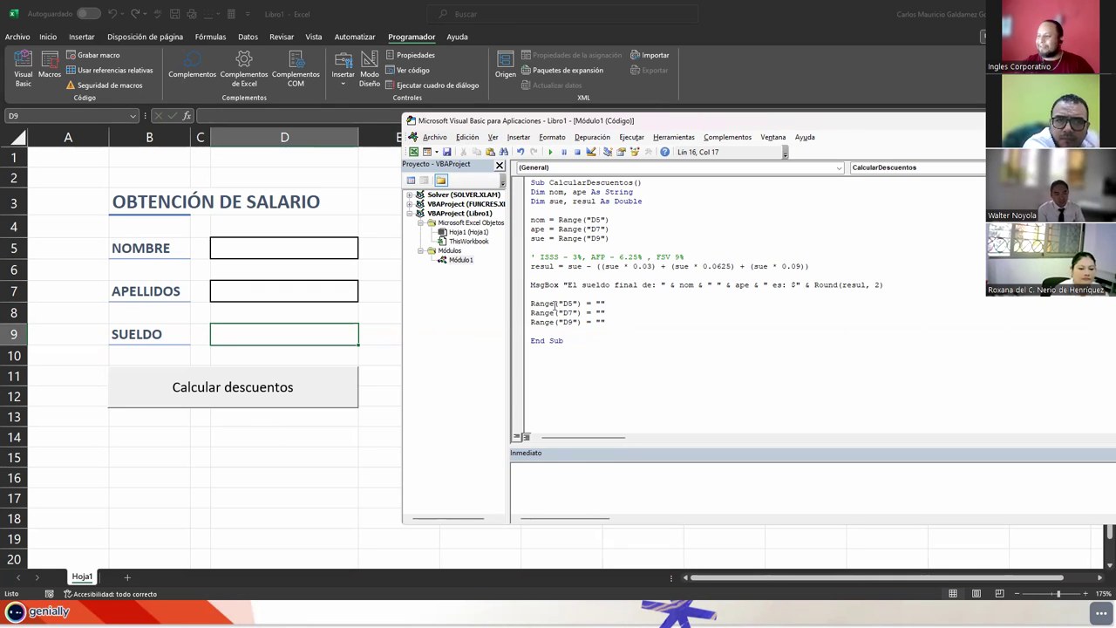
drag(530, 303, 605, 322)
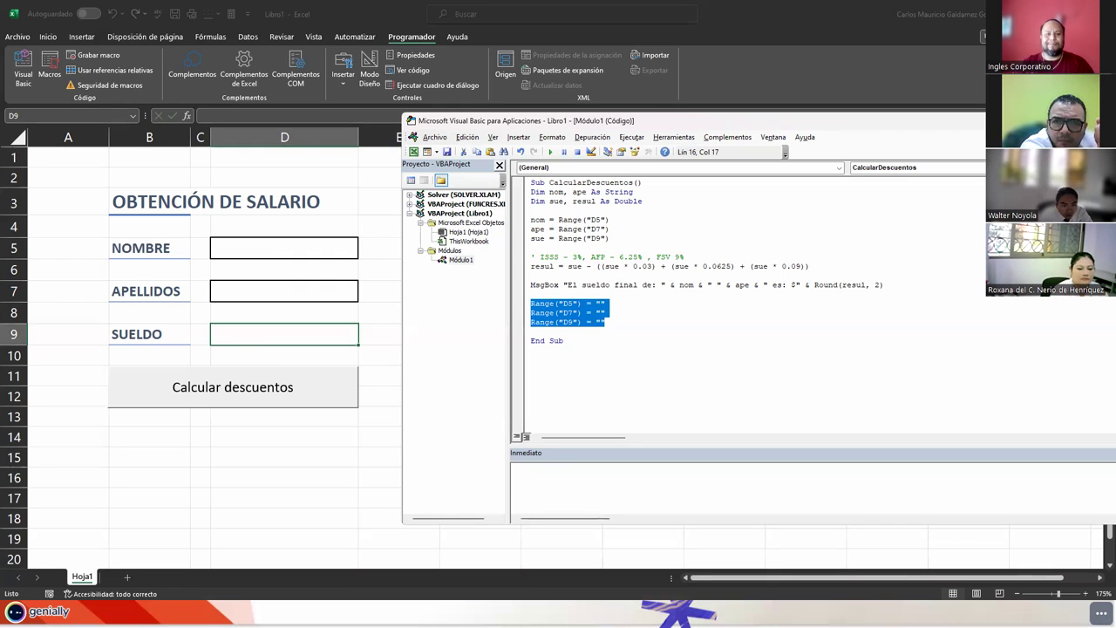
click(325, 346)
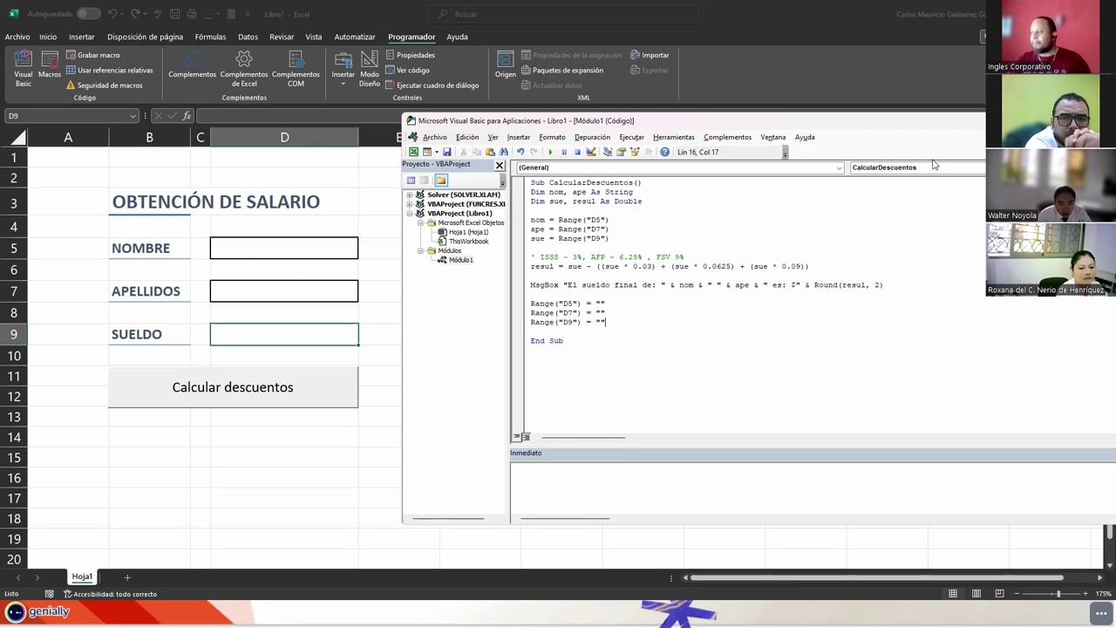
click(958, 120)
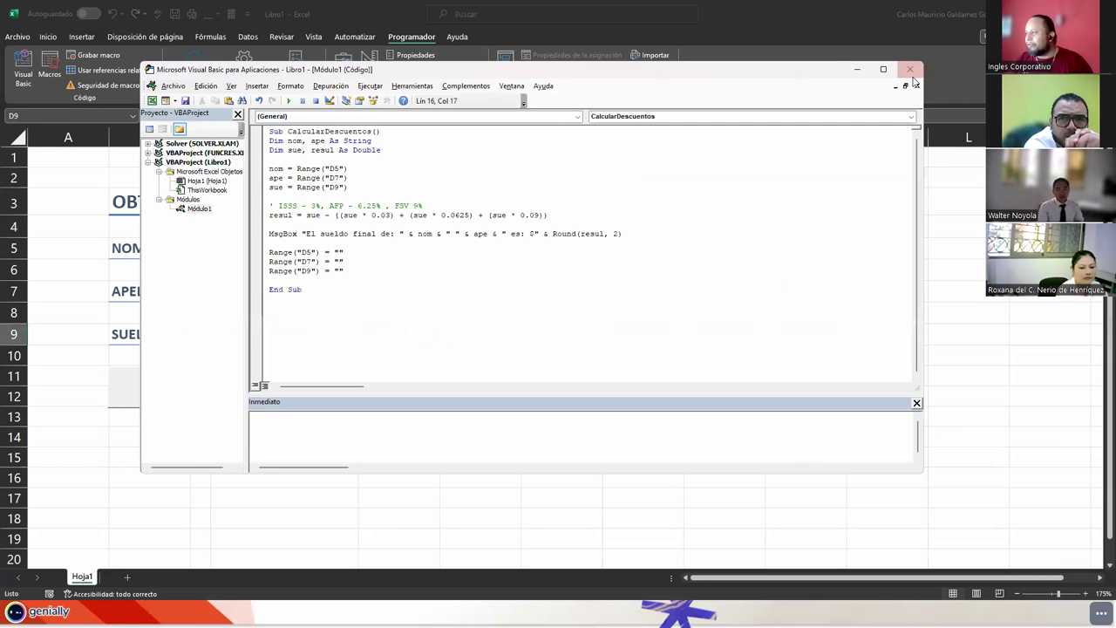
click(911, 74)
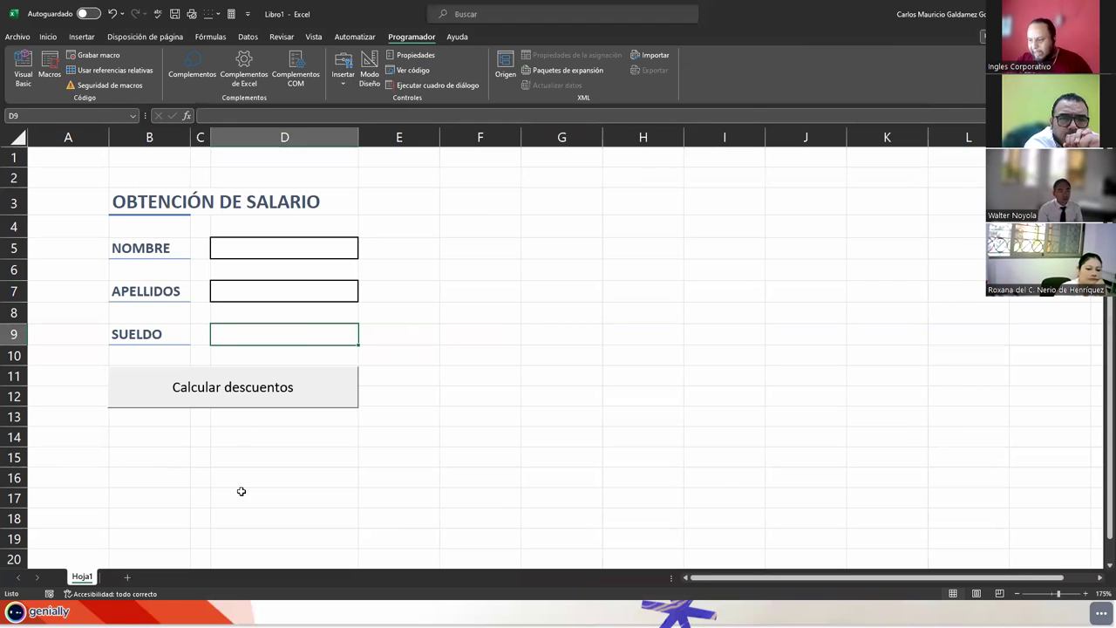
- Enter the prompt 'Ingrese el Nombre y la Edad del Ciudadano' in cell E35
scroll(241, 491, down, 5)
scroll(242, 491, down, 5)
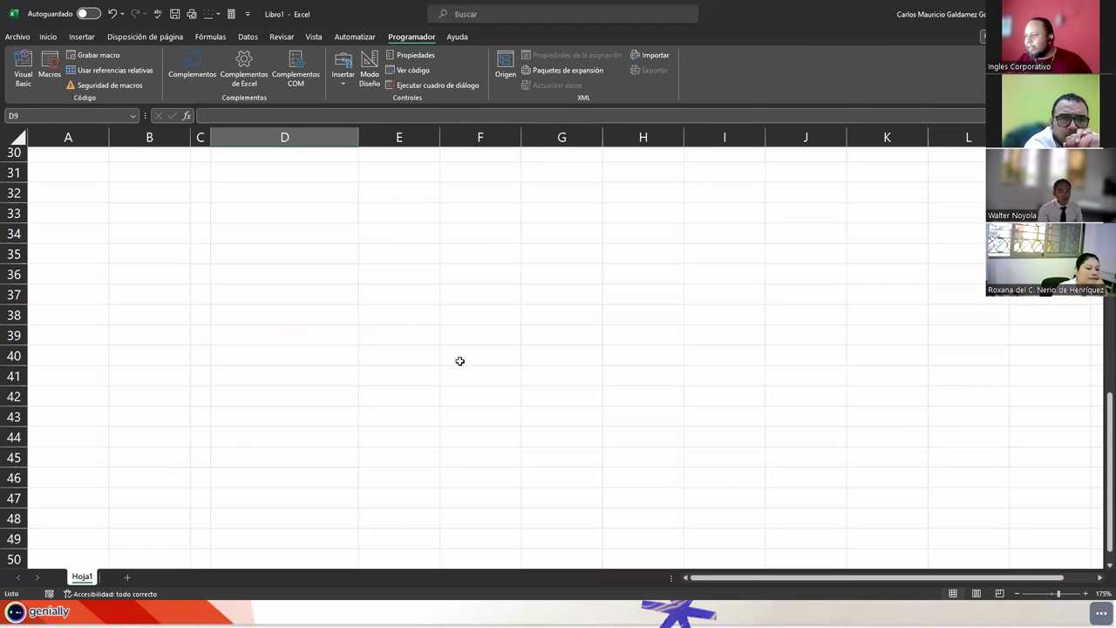
click(1100, 580)
click(1100, 580)
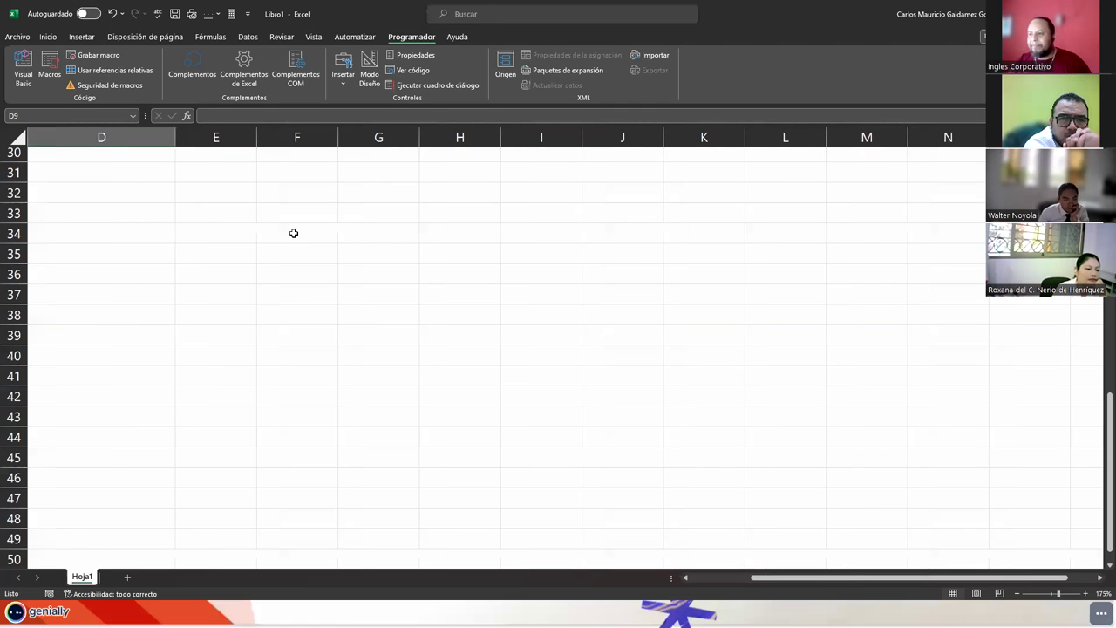
click(212, 235)
key(Down)
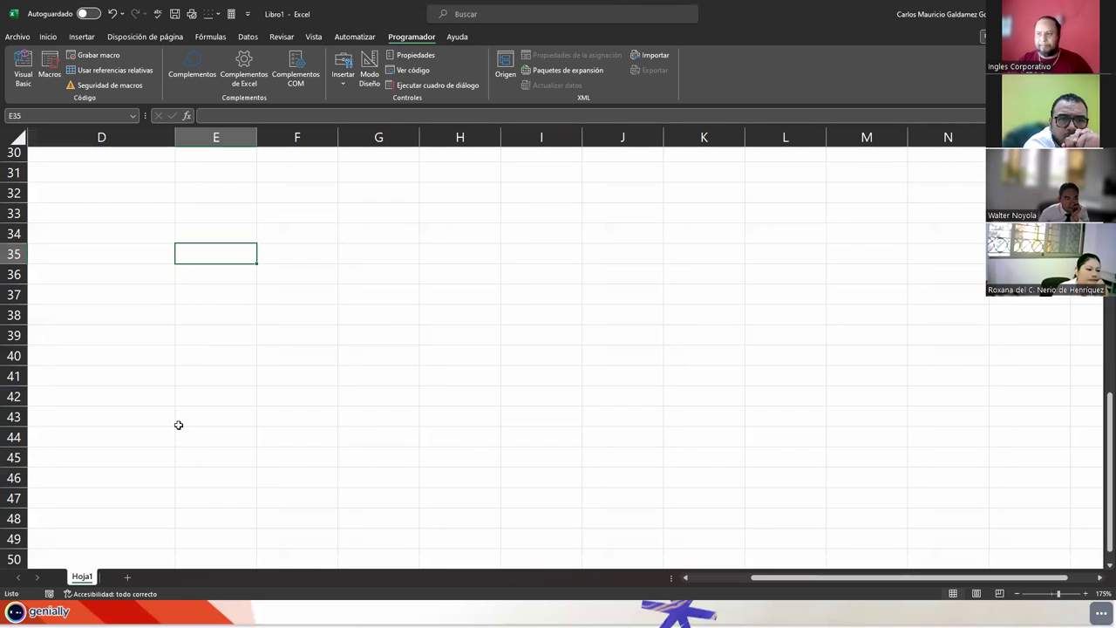
text(Calc)
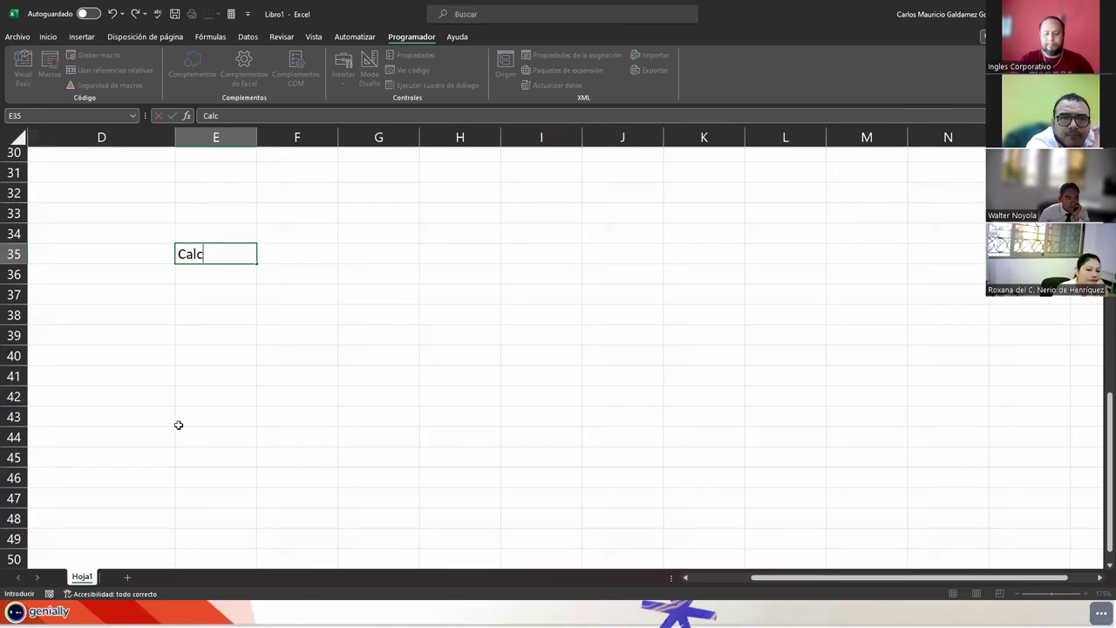
key(BackSpace)
key(BackSpace)
key(BackSpace)
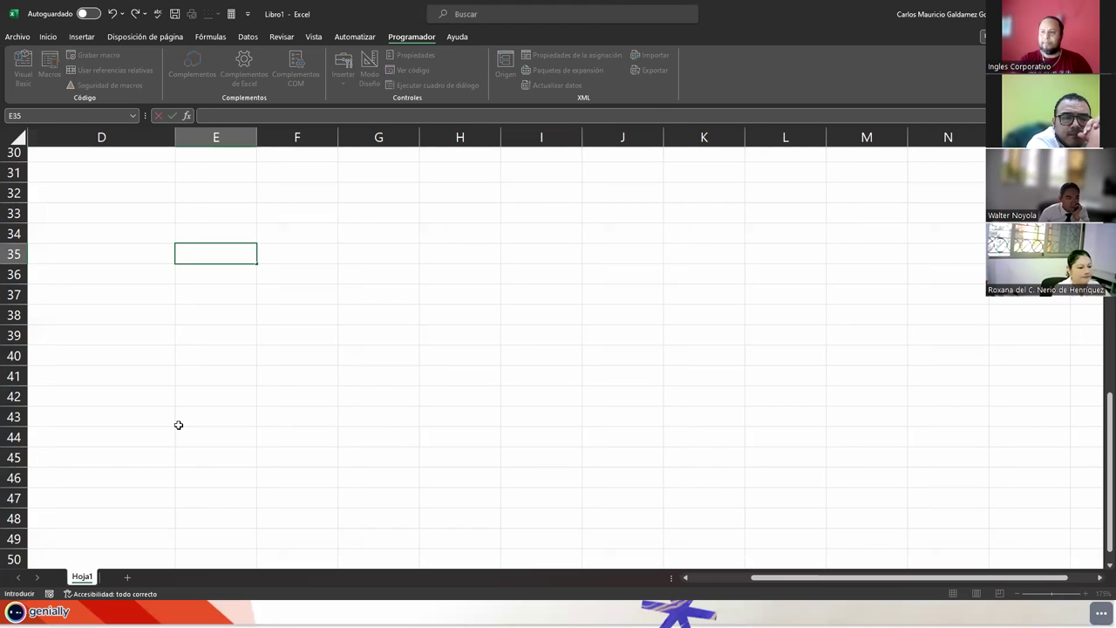
text(Ingrese)
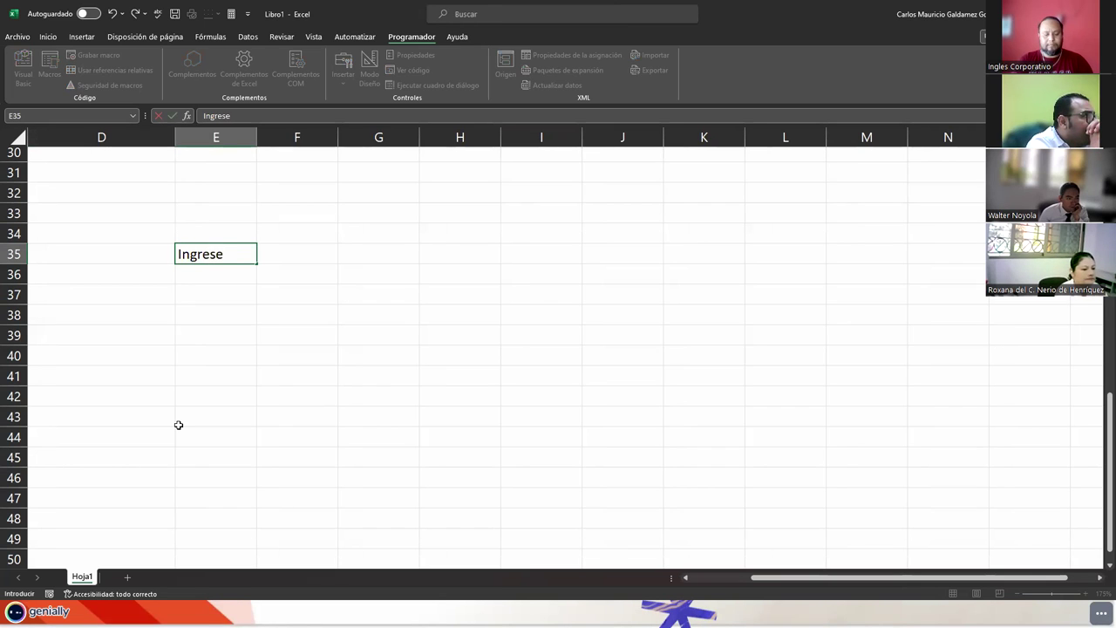
text(ombr)
text( Eda)
key(BackSpace)
key(BackSpace)
key(BackSpace)
text(Edad d)
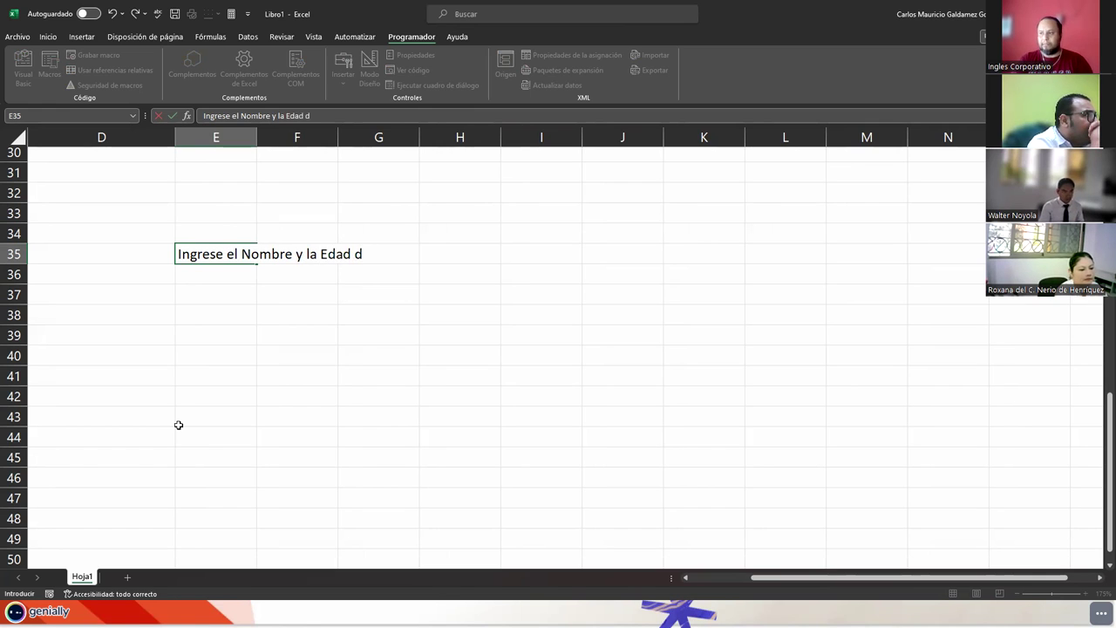
text(el Ciudadano)
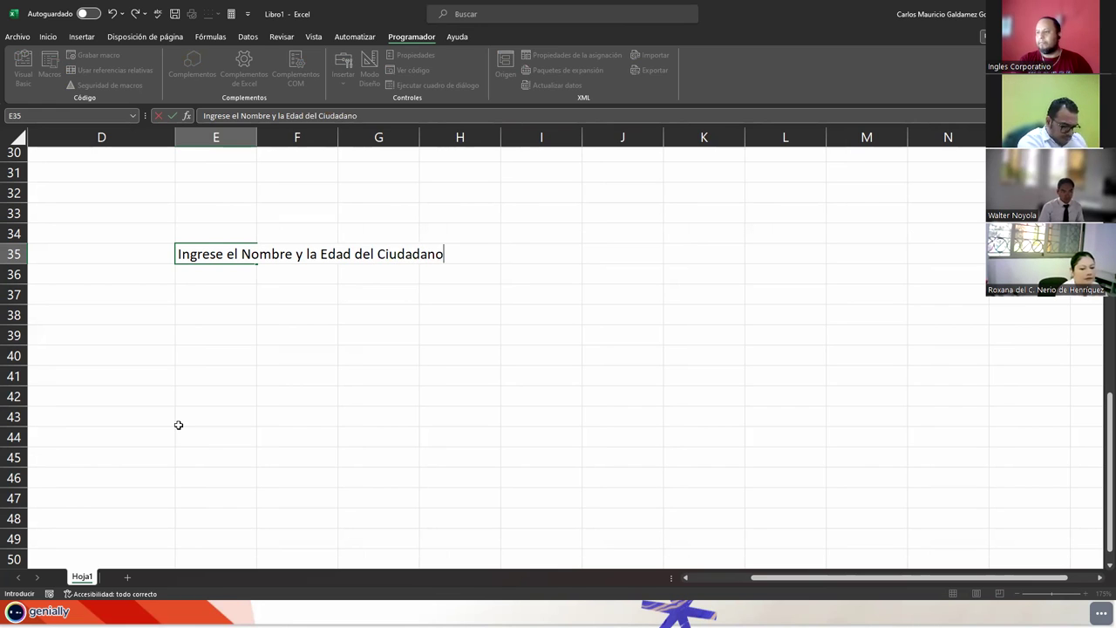
key(Return)
- Add the labels Nombre, Edad and Status: in cells E37, E39 and E41
key(Return)
text(Nombre)
key(Return)
key(Return)
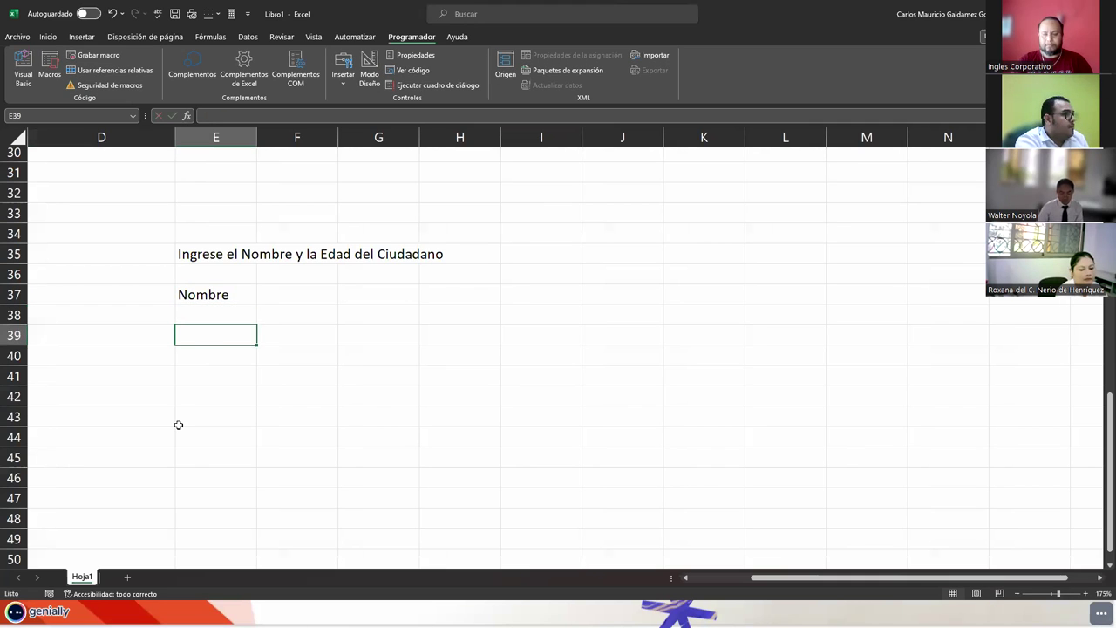
text(Edad)
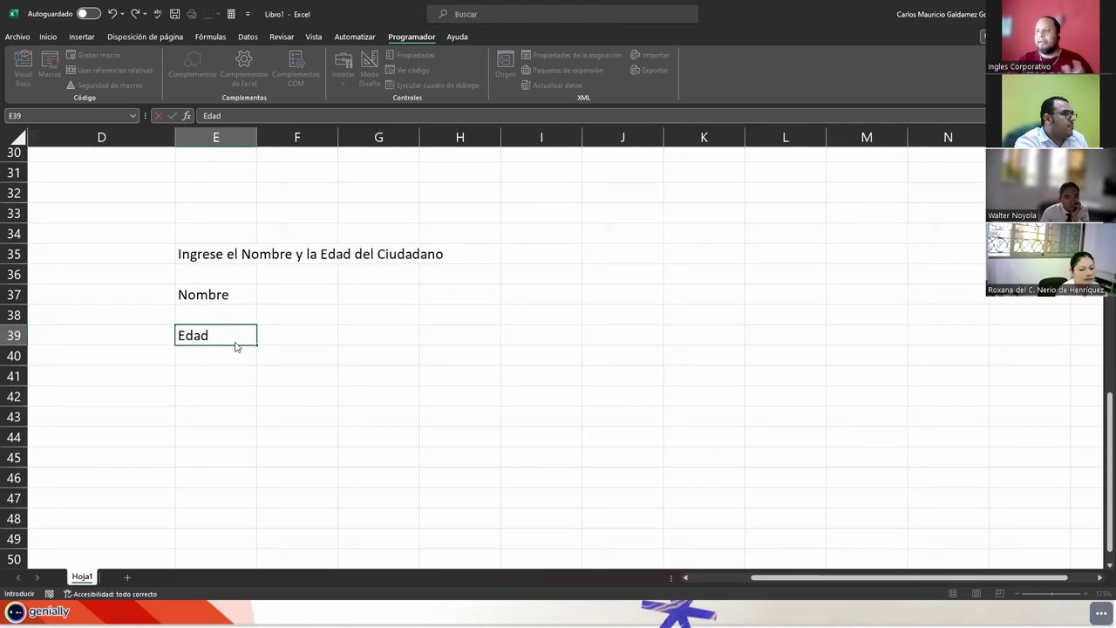
click(288, 358)
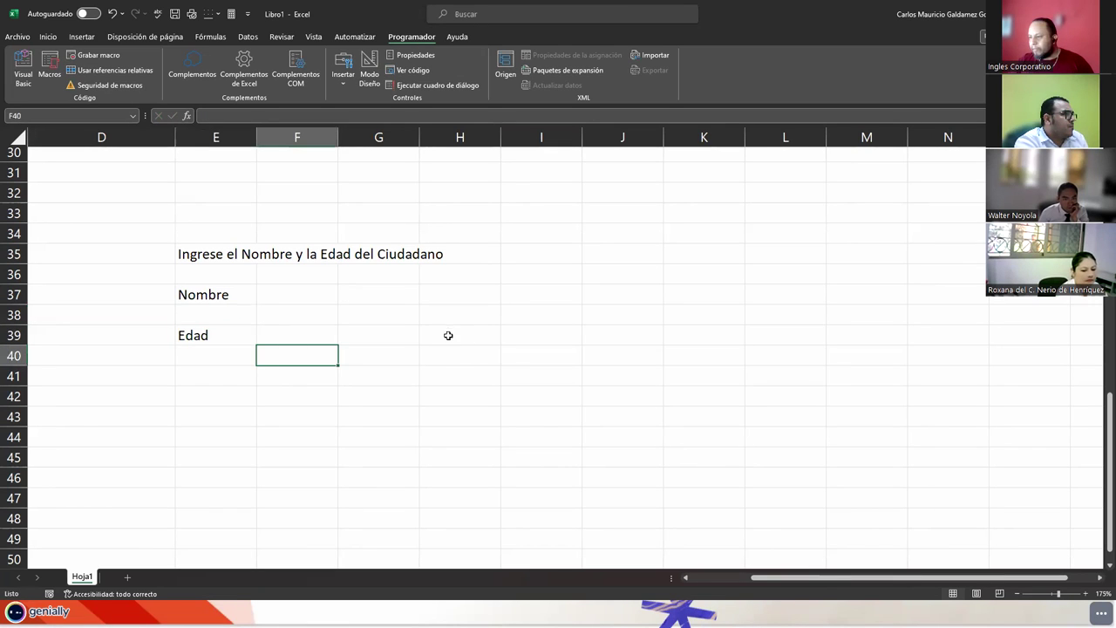
click(196, 375)
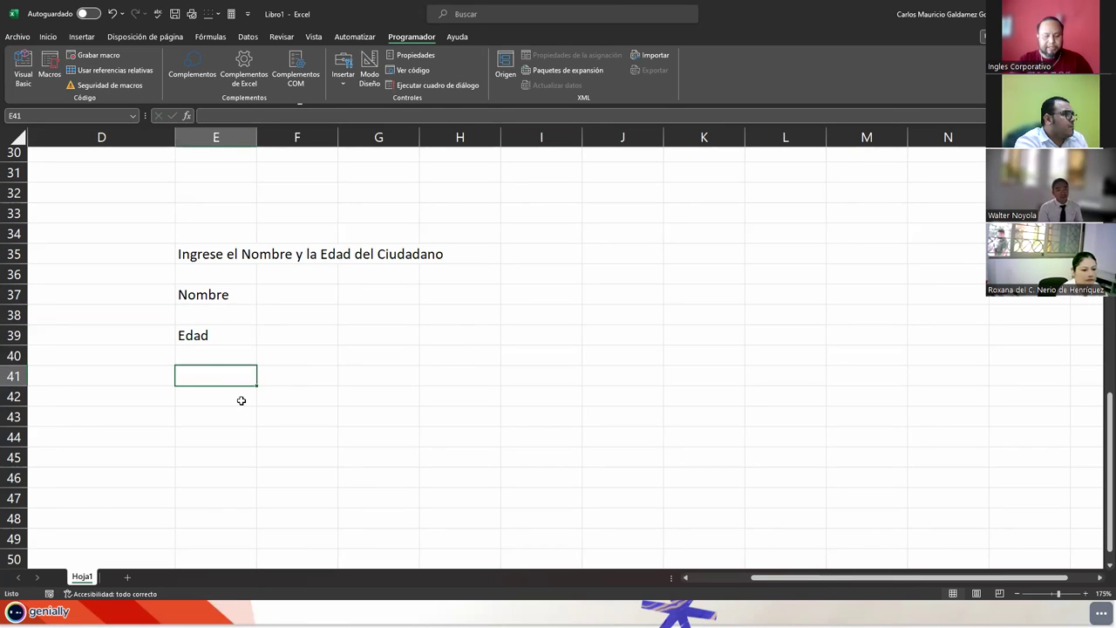
text(Status:)
key(Tab)
- Add colons so the labels read Nombre: and Edad:
click(222, 339)
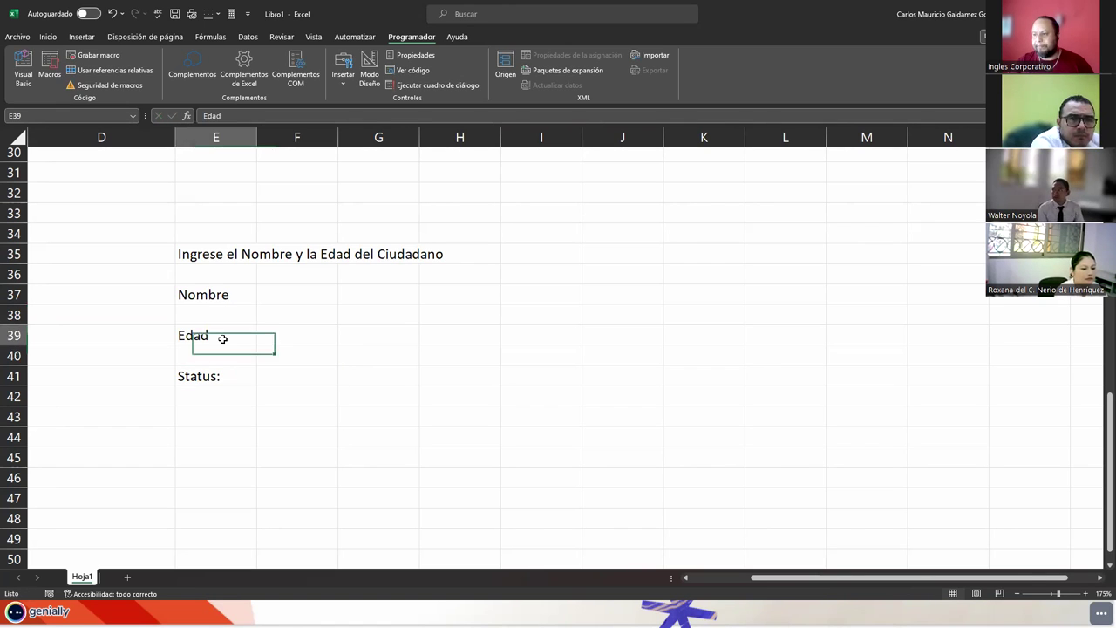
double_click(222, 338)
text(:)
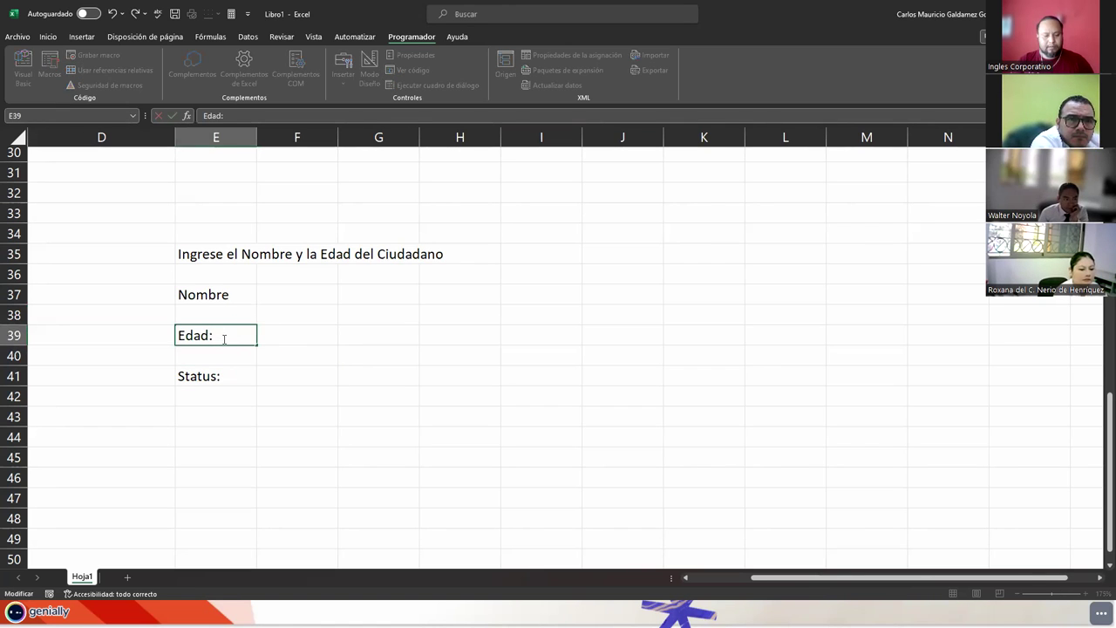
key(Return)
key(Up)
key(Up)
key(Up)
key(F2)
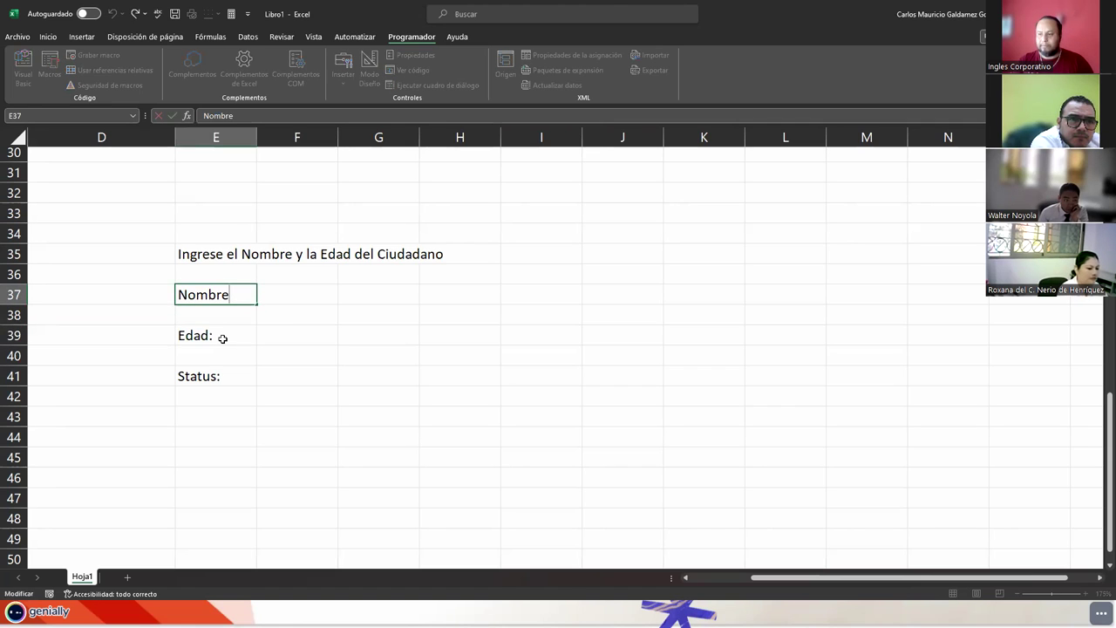
text(:)
key(Return)
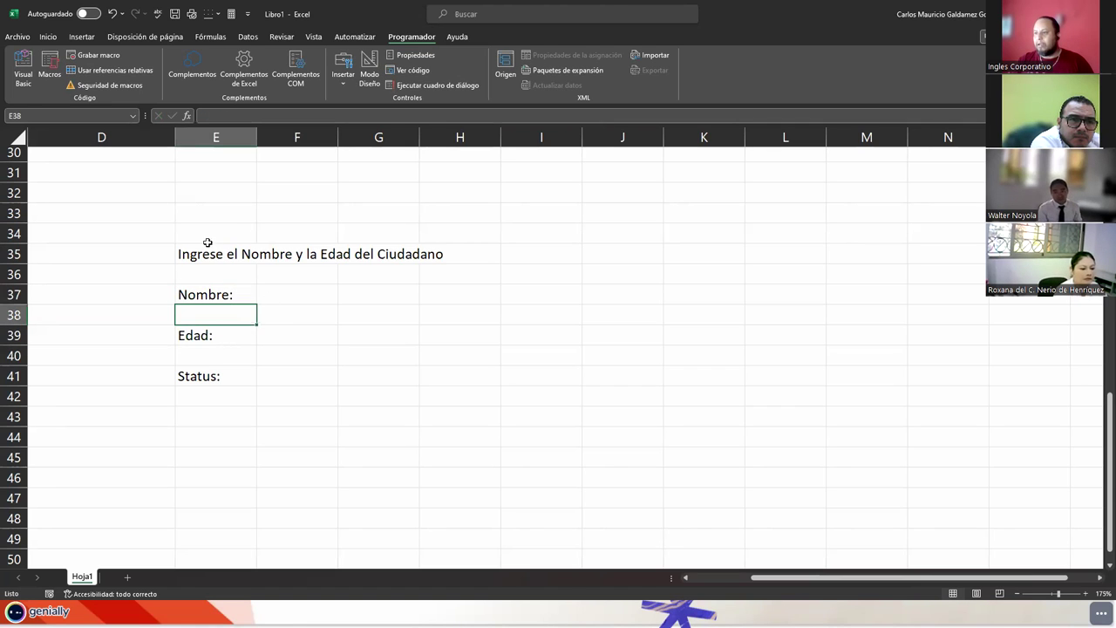
click(202, 250)
- Give the E35 prompt a heading cell style and the three labels the blue Énfasis1 style
click(48, 36)
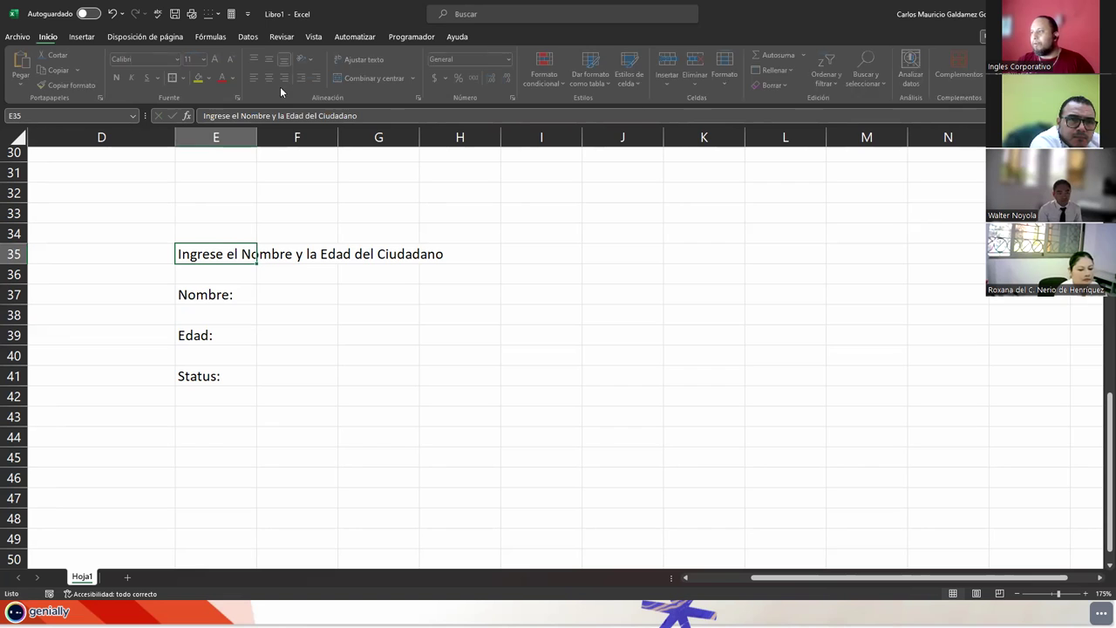
click(631, 70)
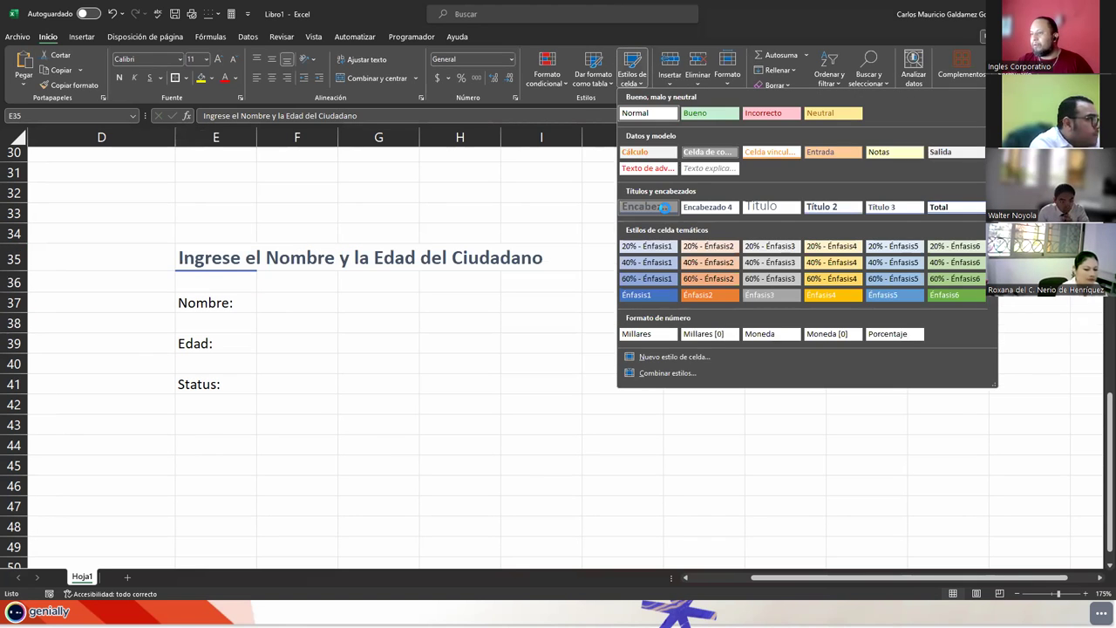
click(666, 207)
click(199, 299)
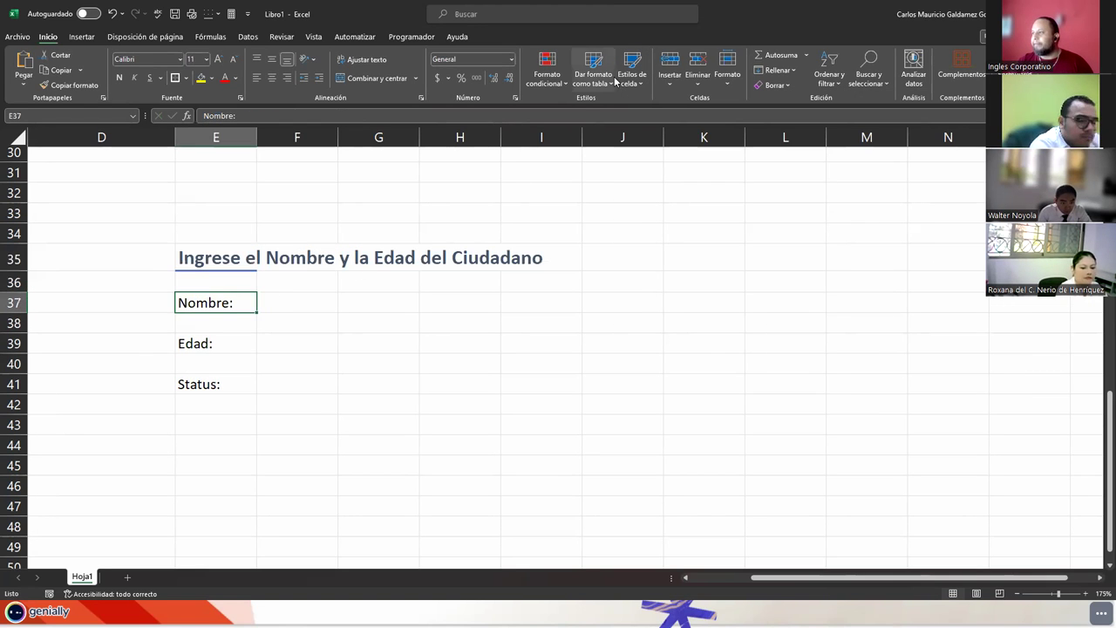
ctrl+click(201, 345)
ctrl+click(235, 382)
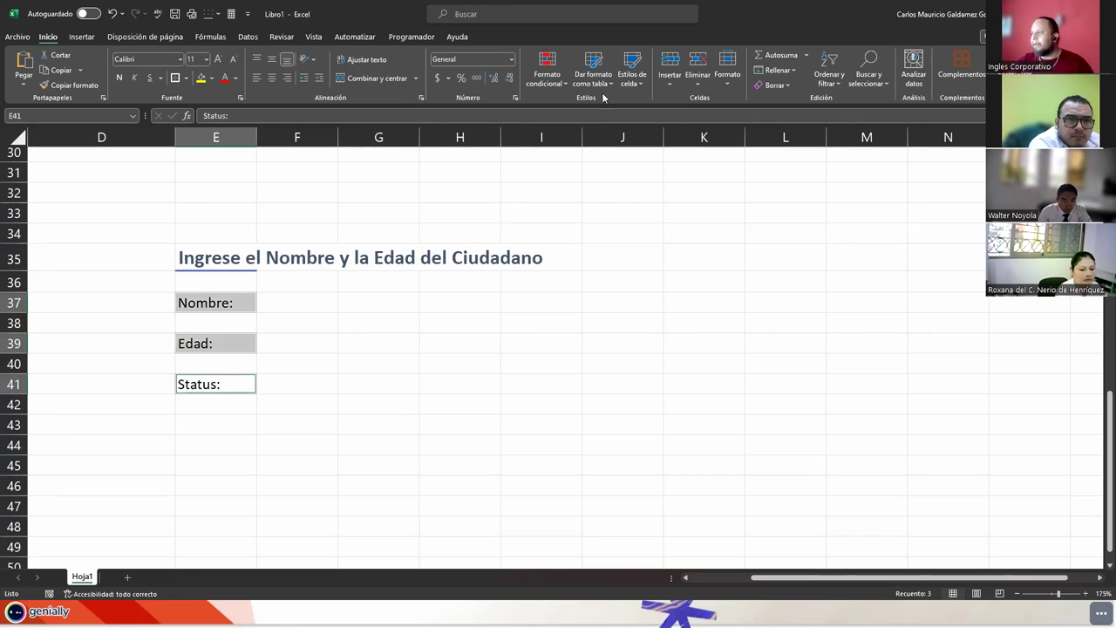
click(631, 70)
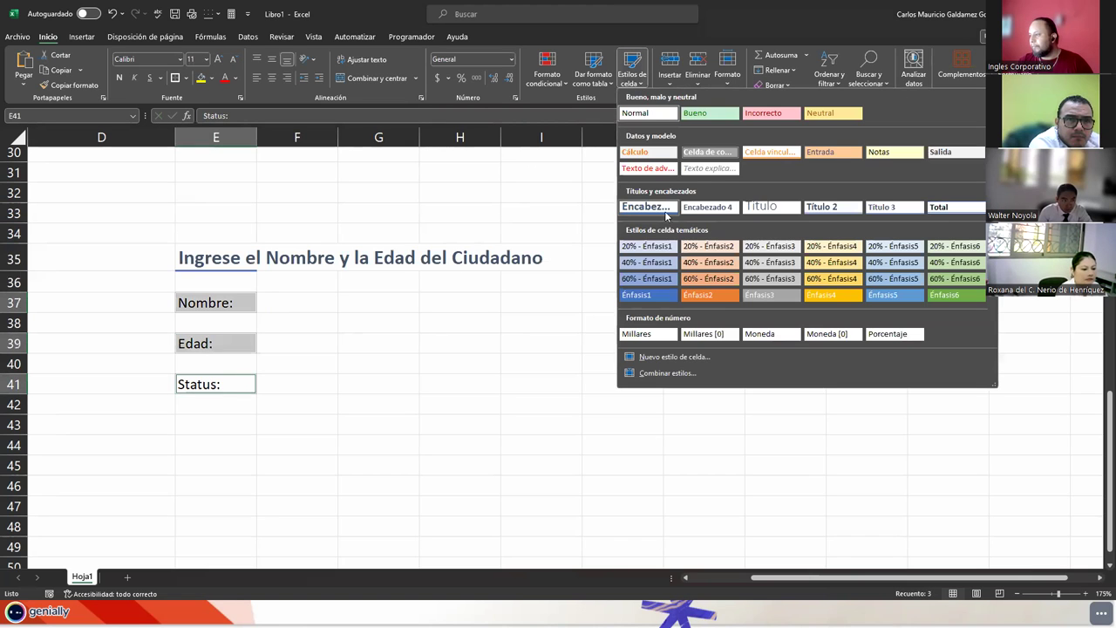
click(656, 295)
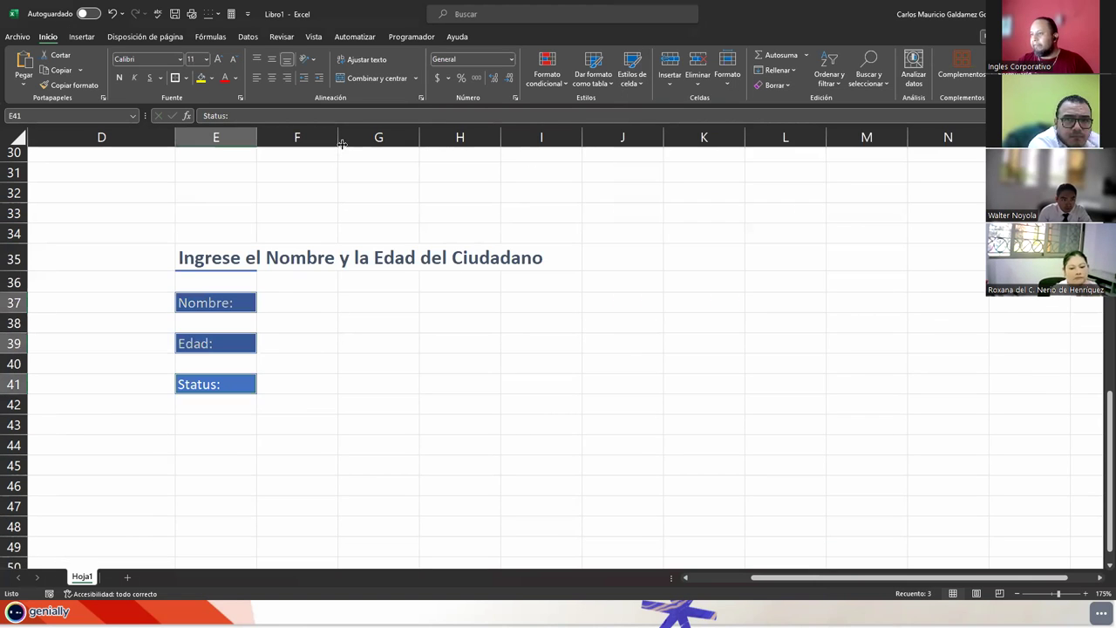
- Widen column F and try thick outside borders on F37, F39 and F41, then undo them
drag(342, 144, 408, 174)
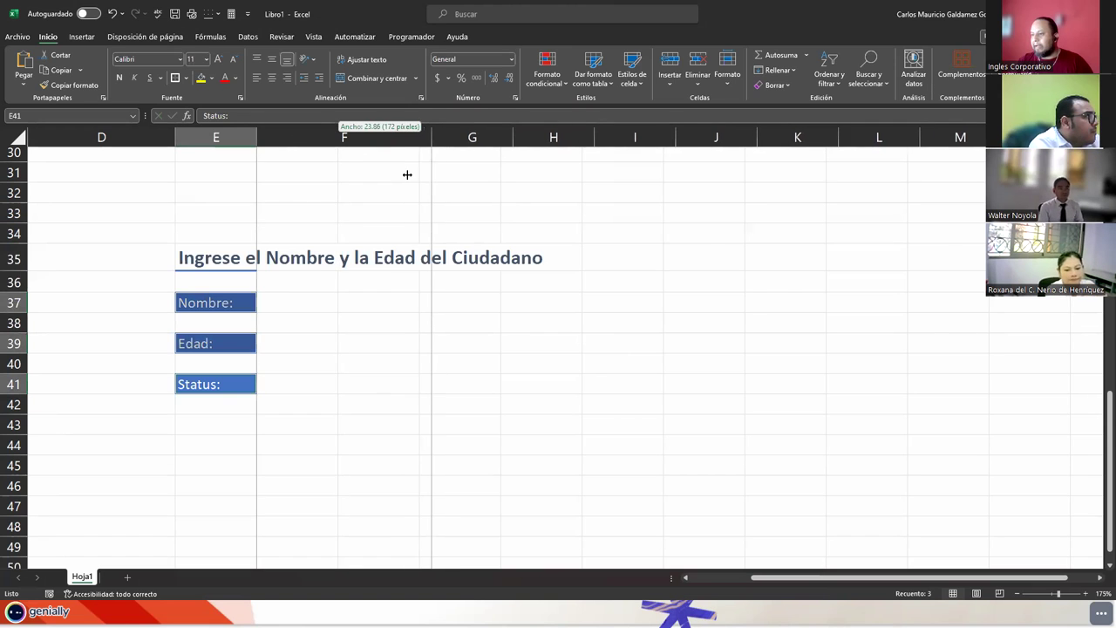
drag(408, 174, 417, 174)
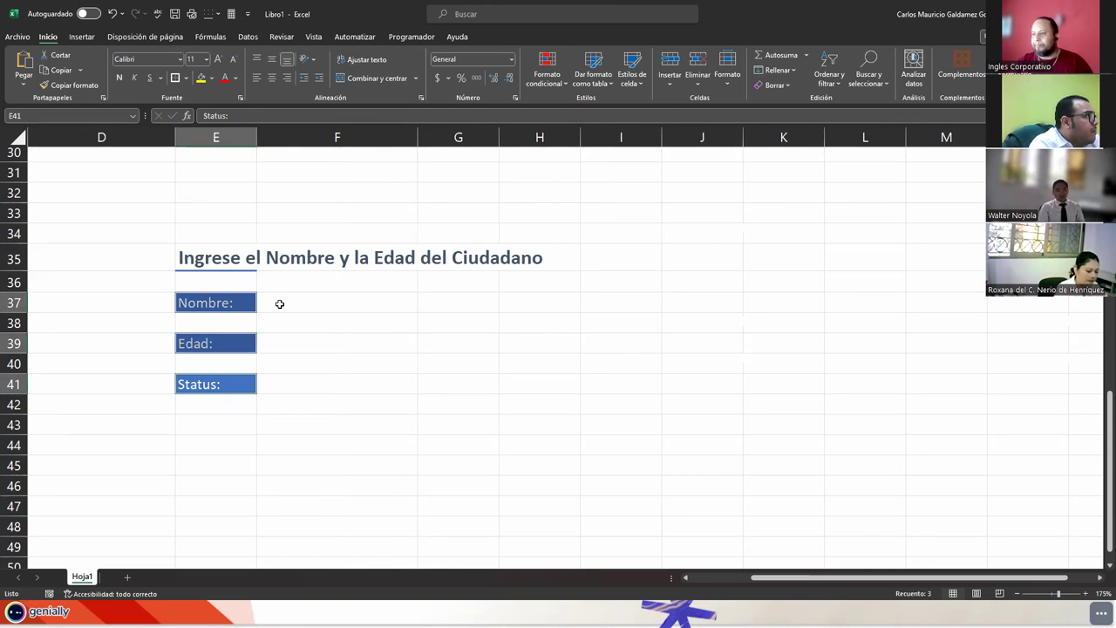
click(279, 304)
ctrl+click(319, 349)
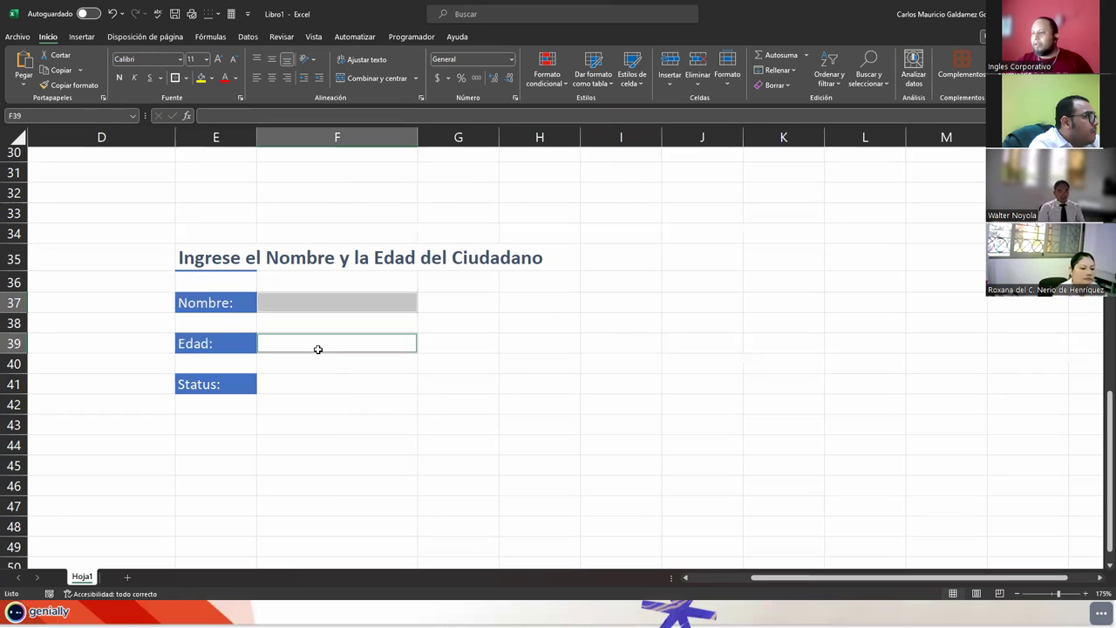
ctrl+click(319, 384)
click(186, 77)
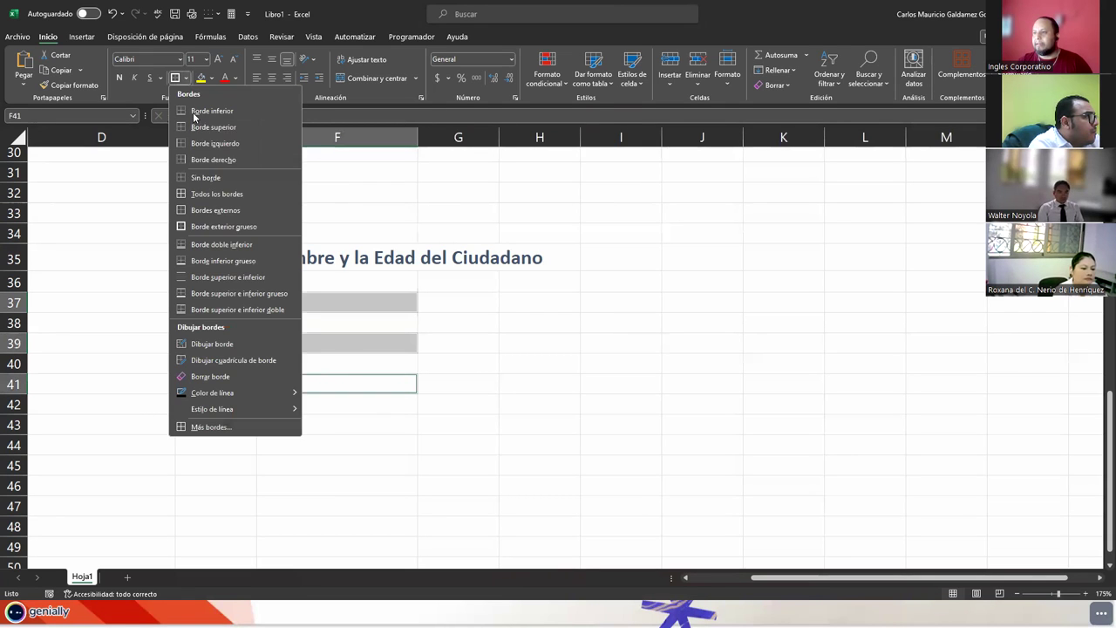
click(210, 226)
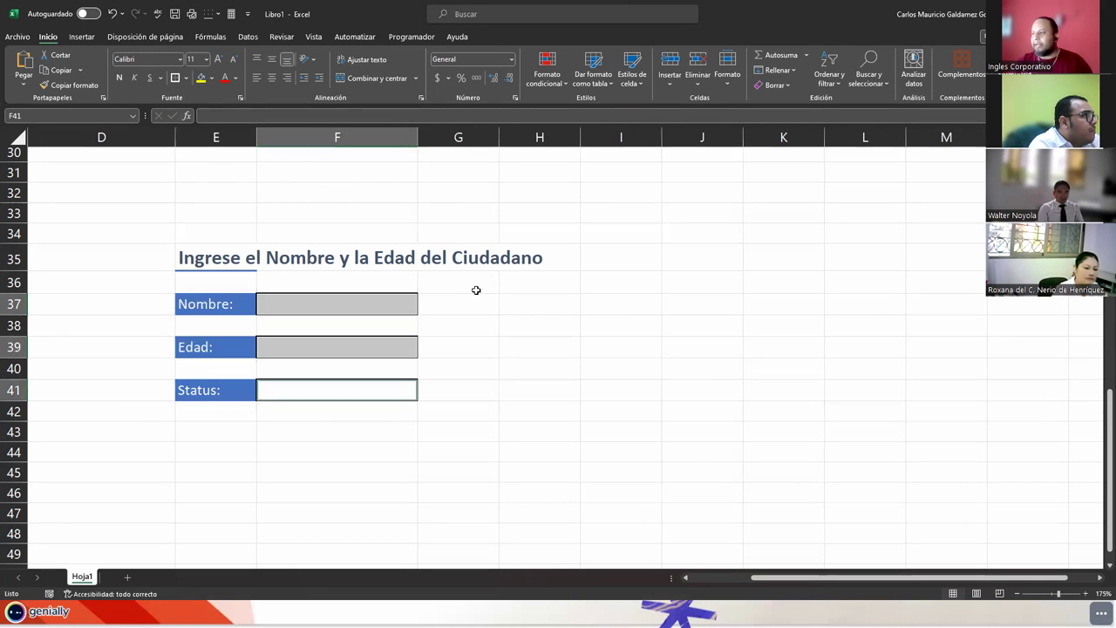
key(ctrl+z)
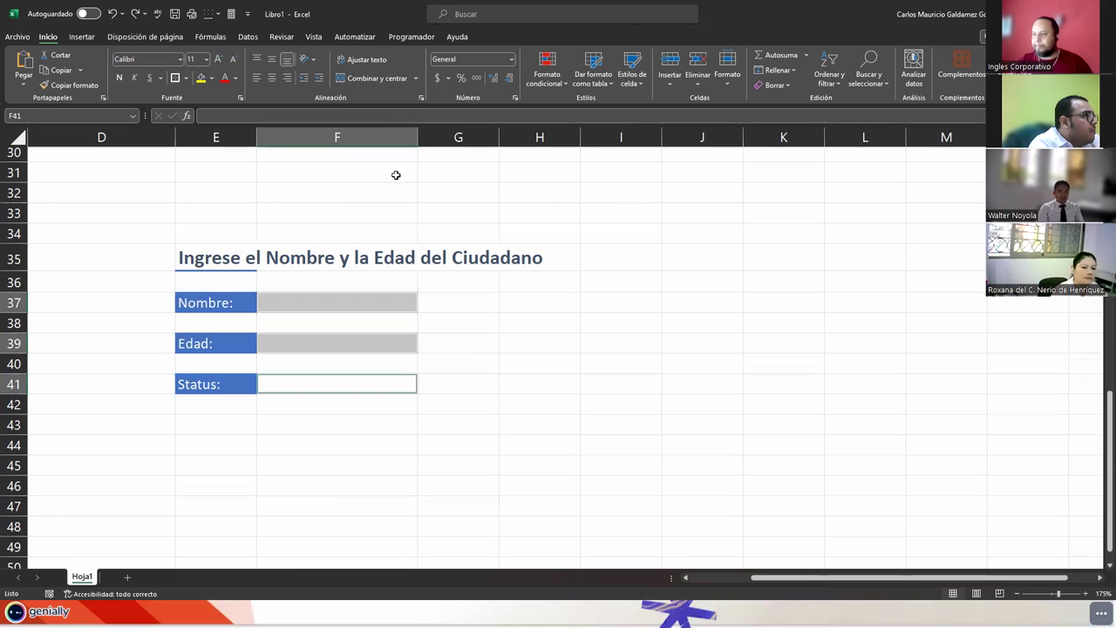
- Narrow column F, widen column G, and give G37, G39, G41 thick outside borders and 40% - Énfasis6 style
drag(417, 138, 270, 167)
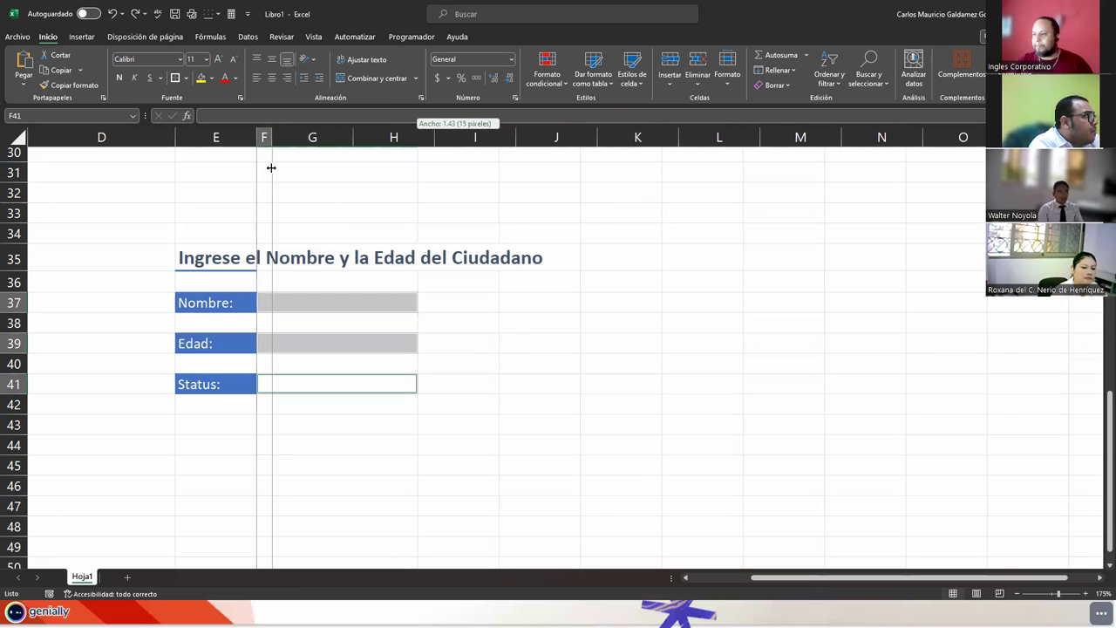
mouse_move(354, 139)
mouse_down()
mouse_move(435, 165)
mouse_move(461, 139)
mouse_up()
click(285, 303)
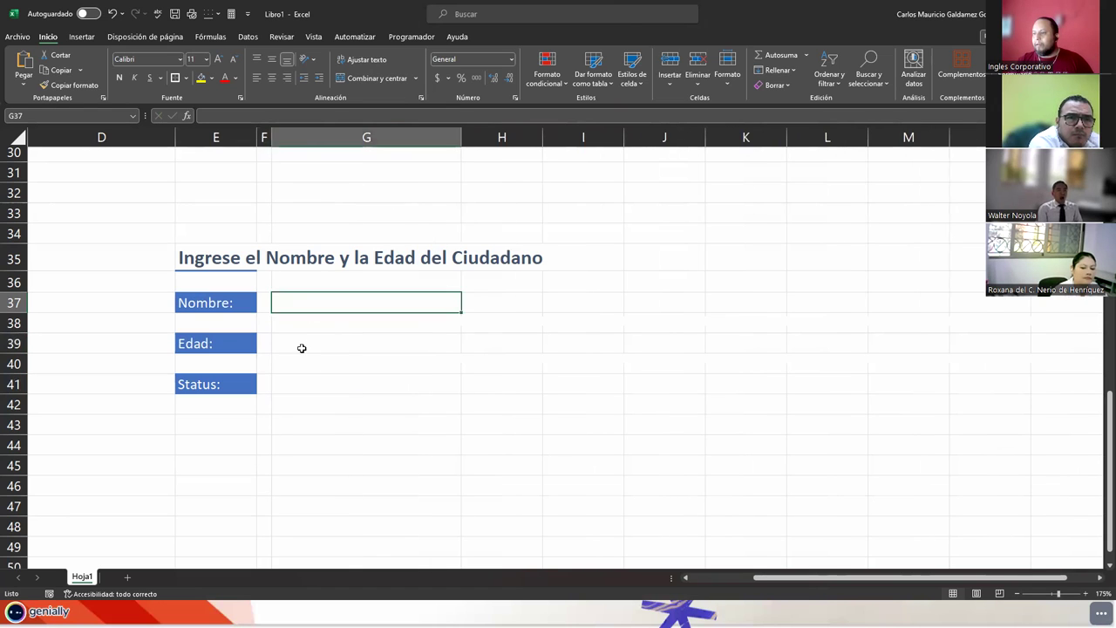
click(299, 346)
click(302, 378)
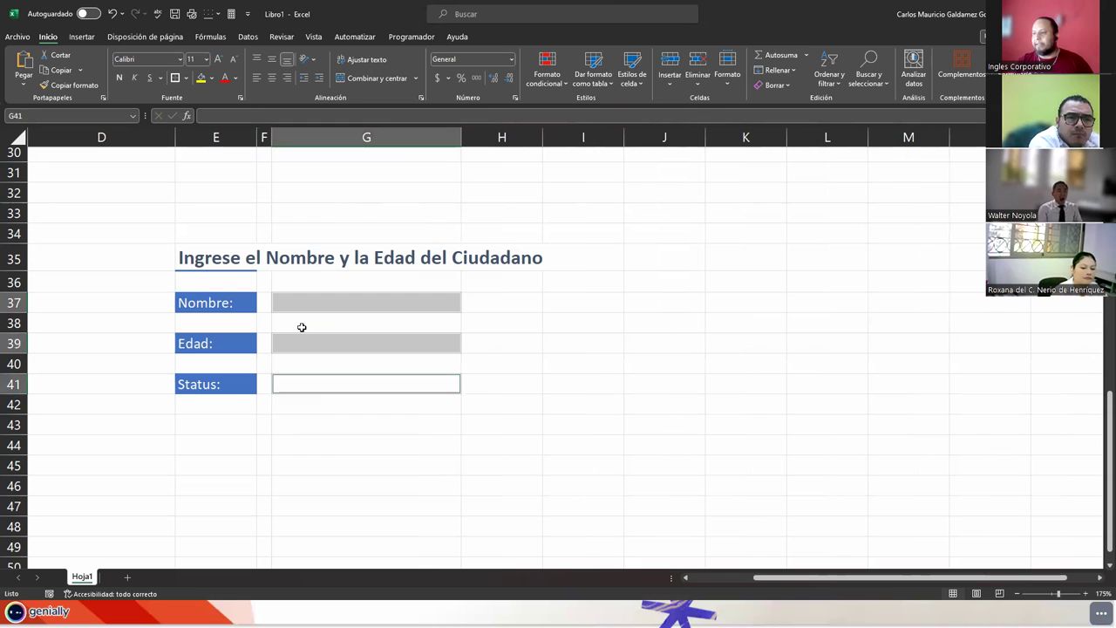
click(175, 78)
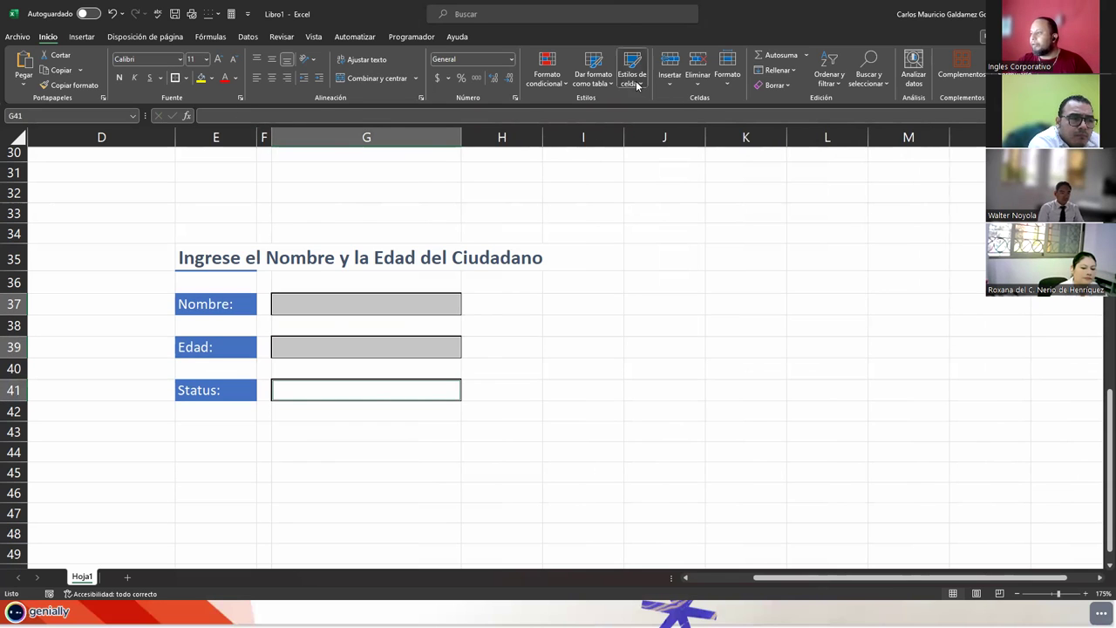
click(633, 81)
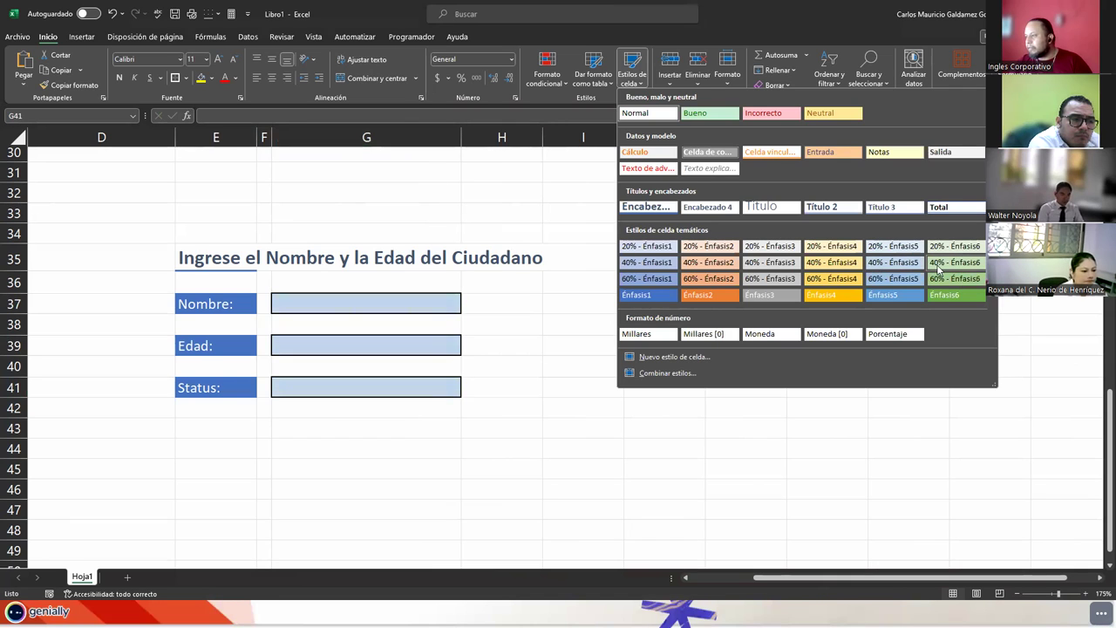
click(940, 263)
click(452, 354)
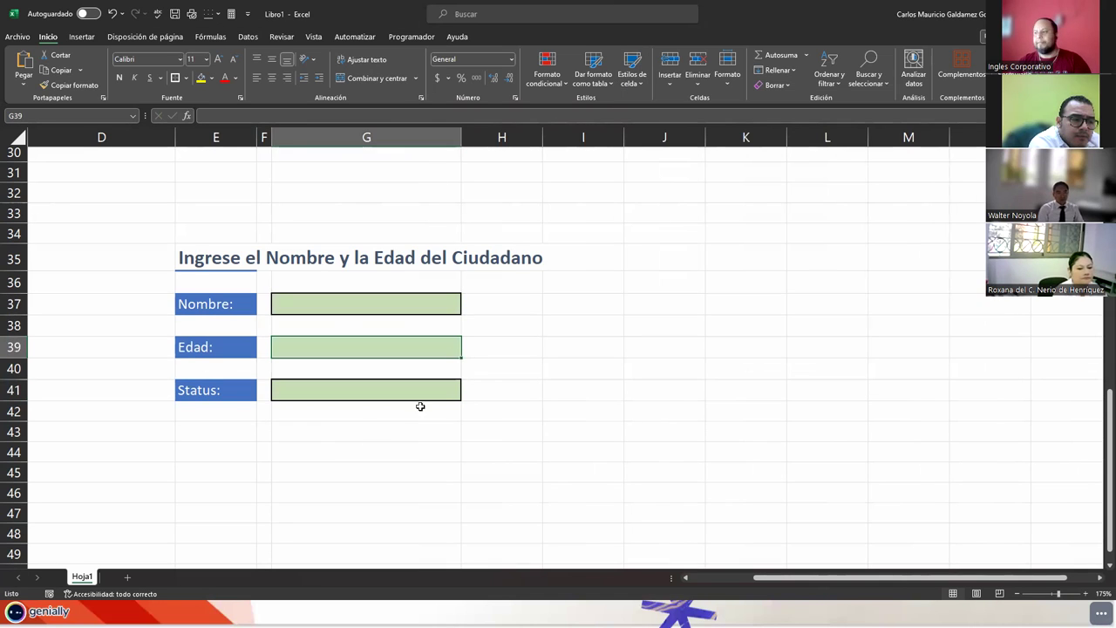
click(561, 328)
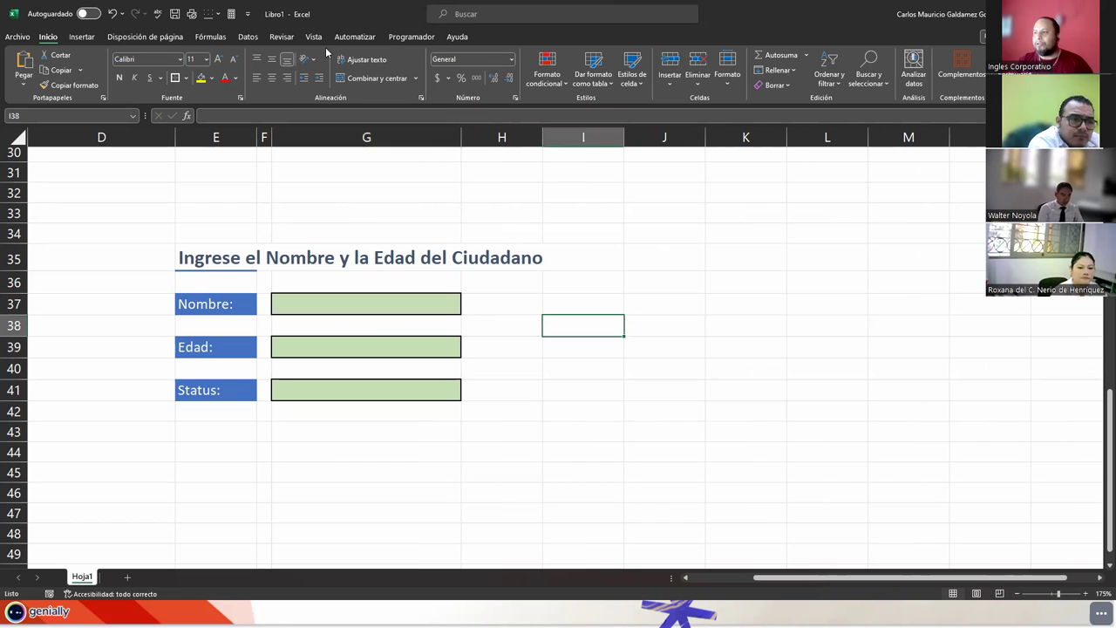
- Draw a form button, Botón 2, over I37:J41 from the Programador tab, without assigning a macro
click(397, 40)
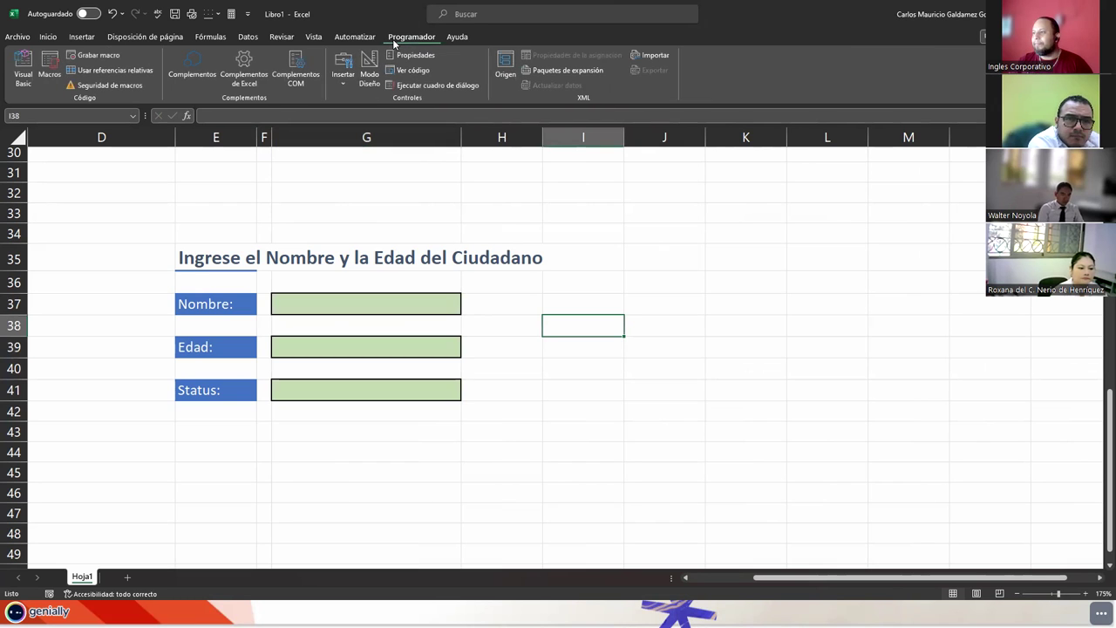
click(344, 77)
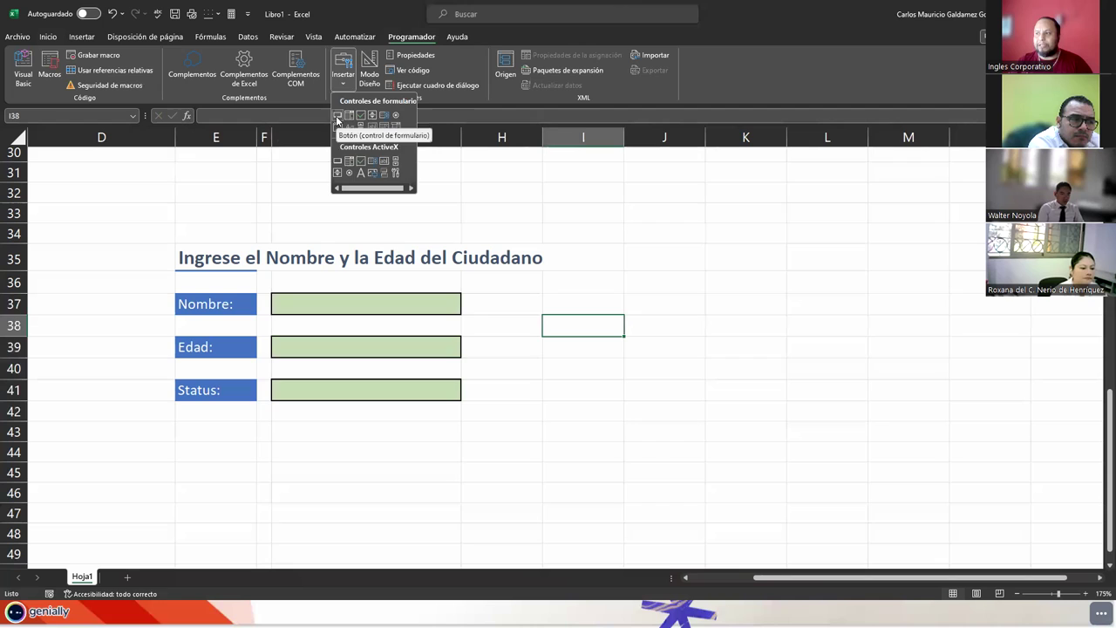
click(338, 114)
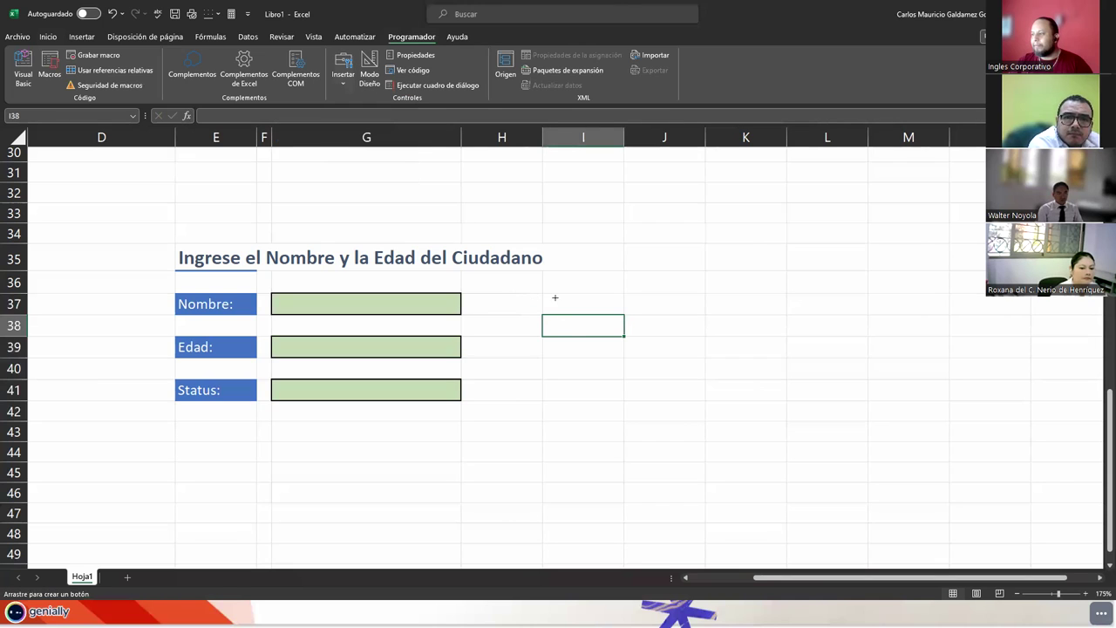
drag(543, 294, 703, 399)
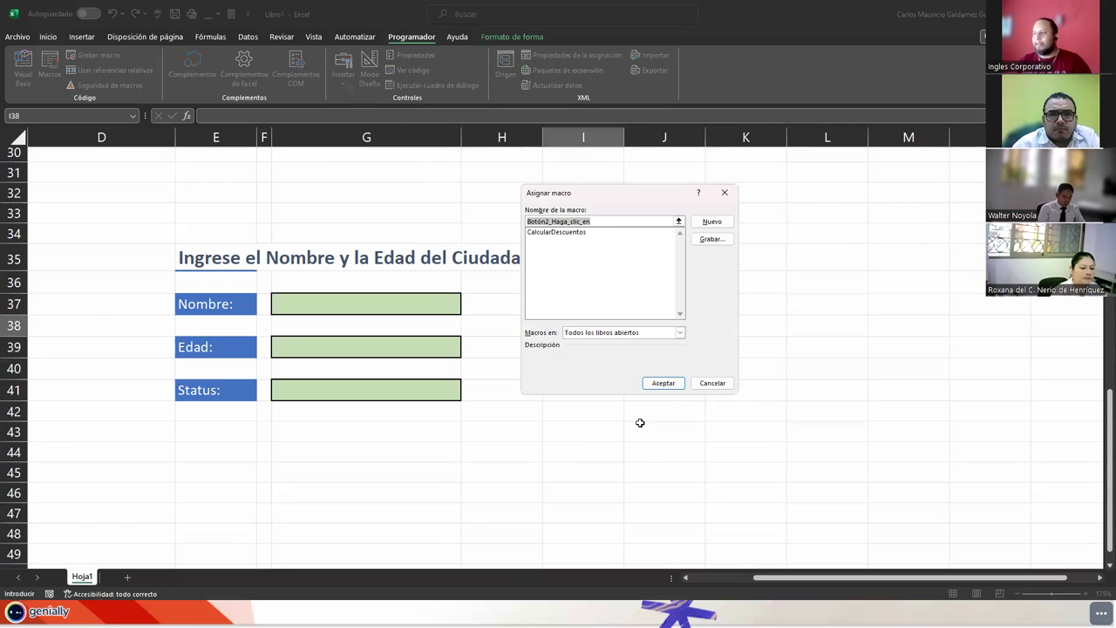
click(712, 384)
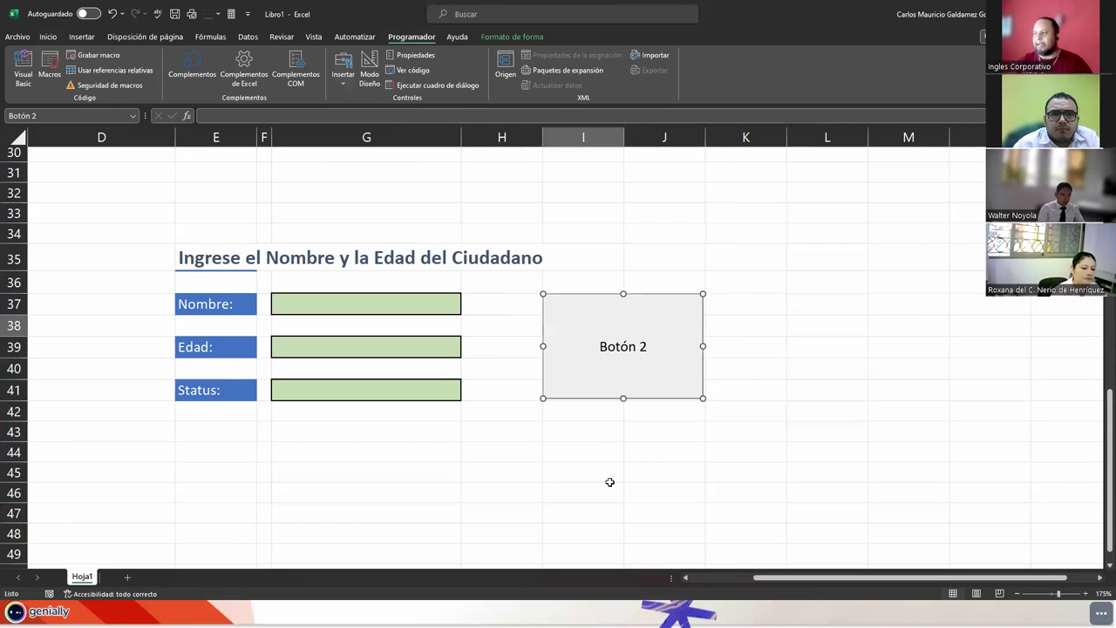
click(489, 450)
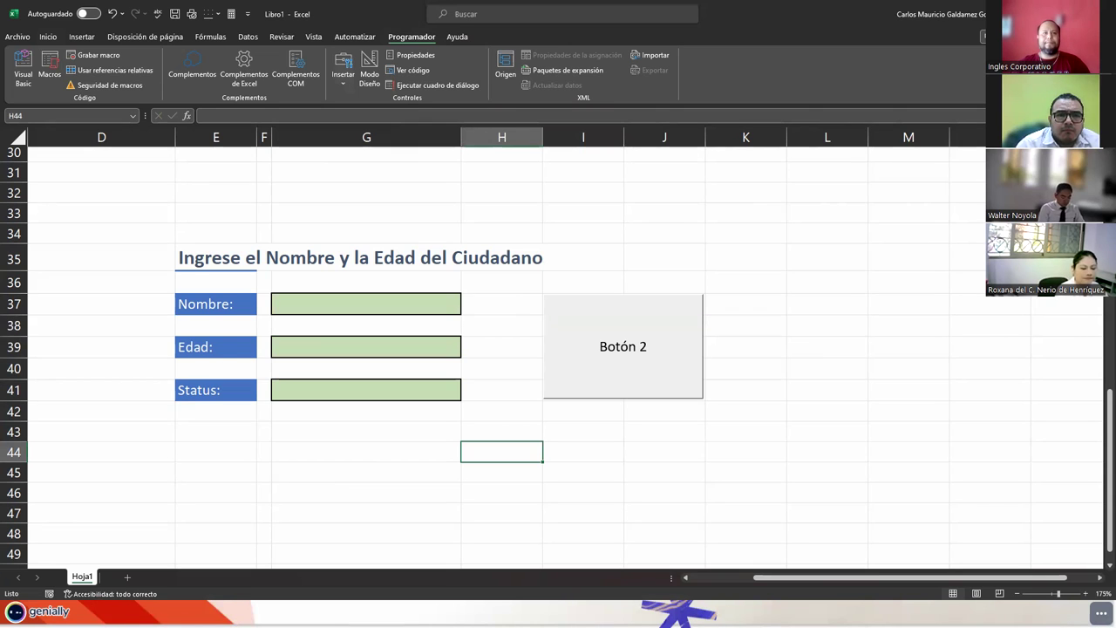
key(alt+Tab)
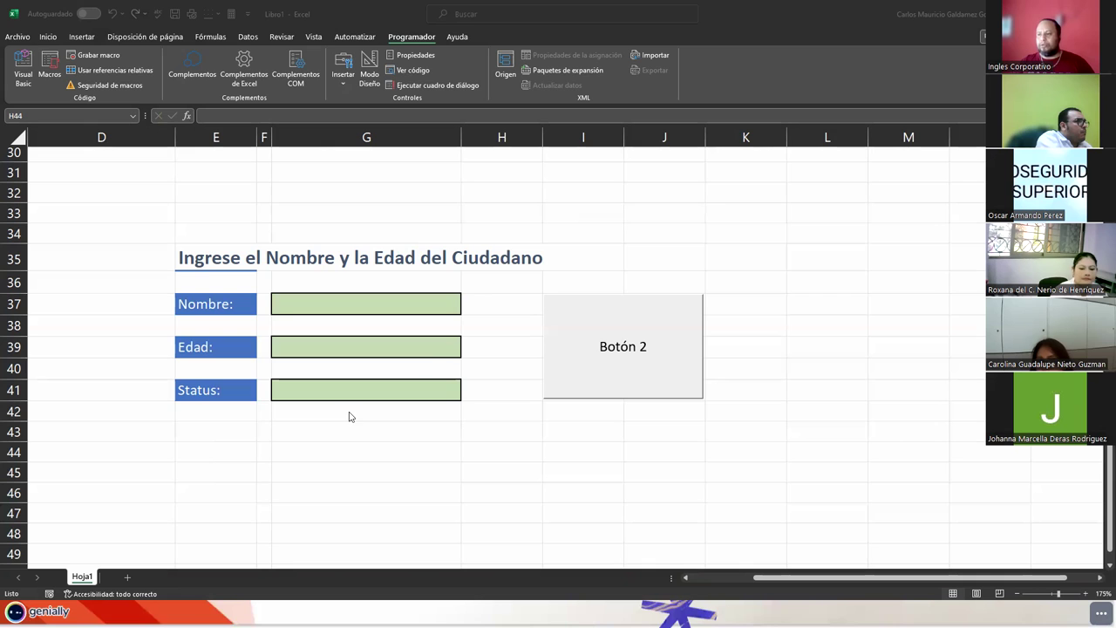
- Inspect the form area E35:K42, stepping through the title, labels and their entry cells
click(193, 260)
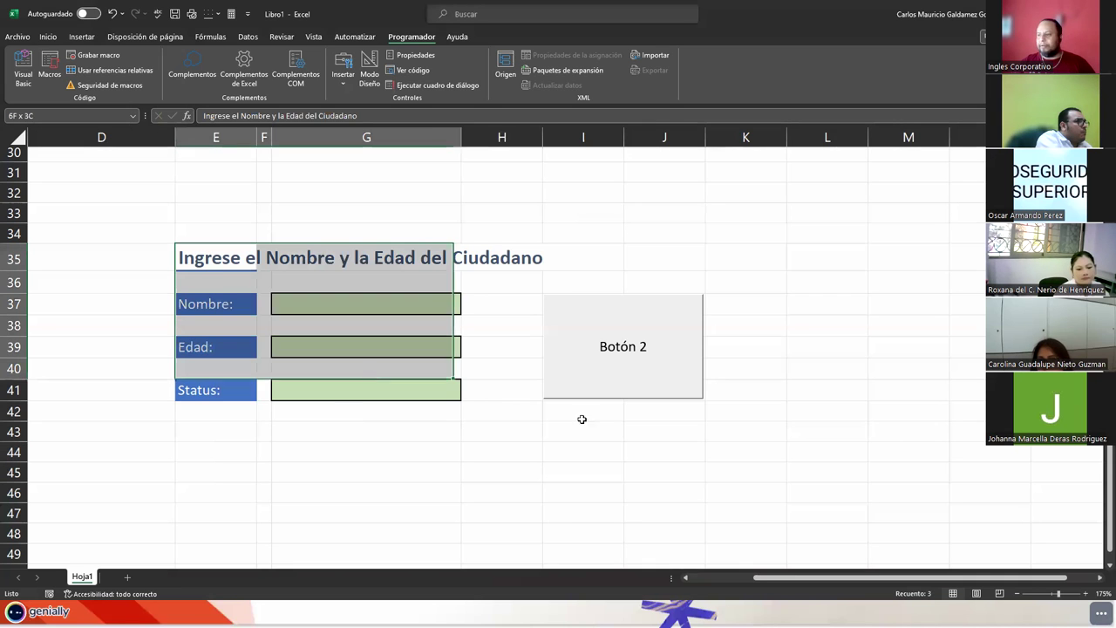
drag(209, 304, 776, 415)
drag(277, 407, 254, 451)
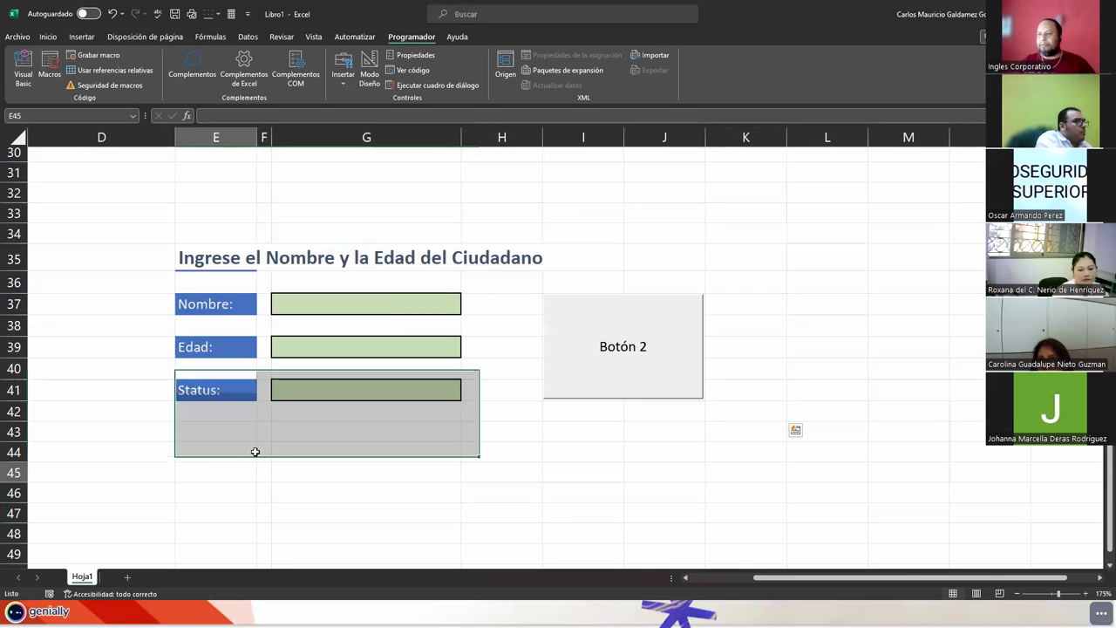
click(218, 347)
click(210, 254)
click(218, 305)
click(338, 310)
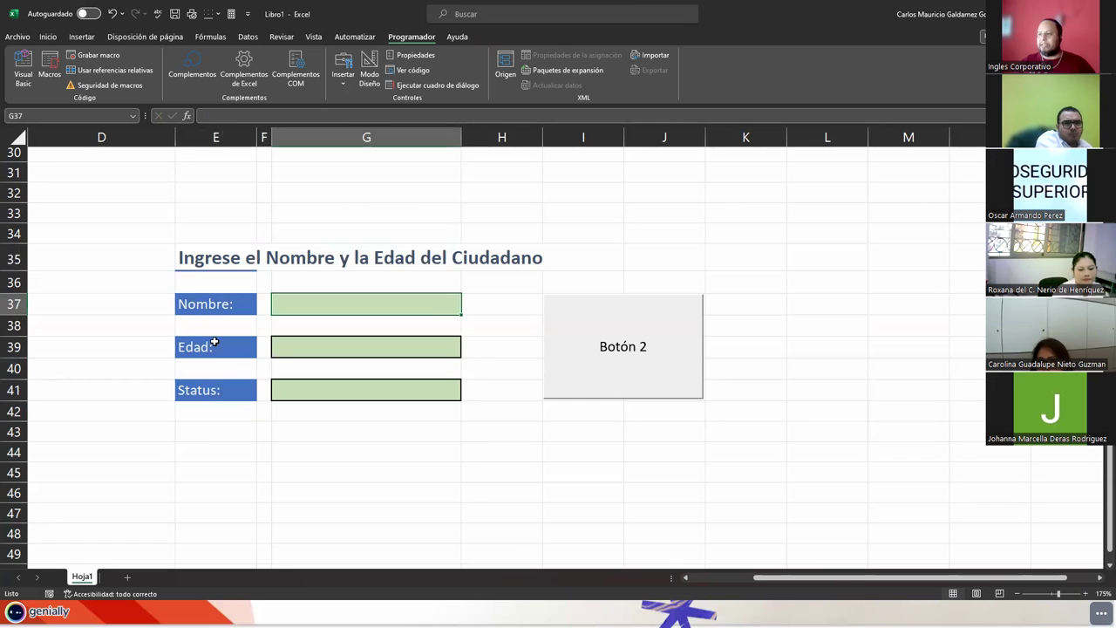
click(212, 343)
click(306, 346)
click(215, 389)
click(275, 393)
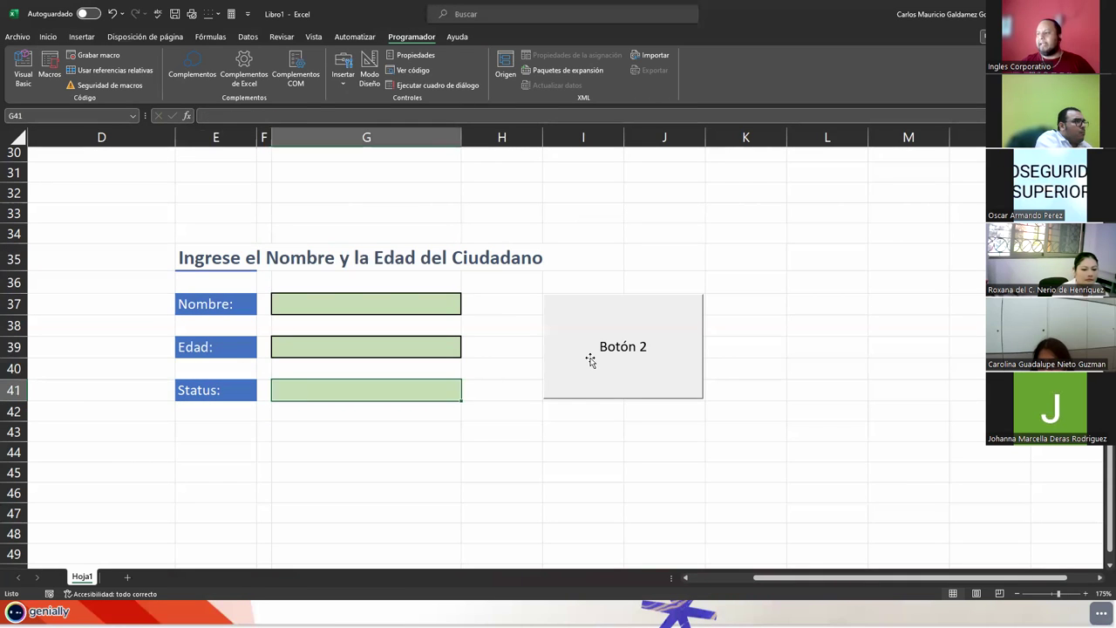
- Select Botón 2, then check the entry cells G37, G39 and G41
click(591, 360)
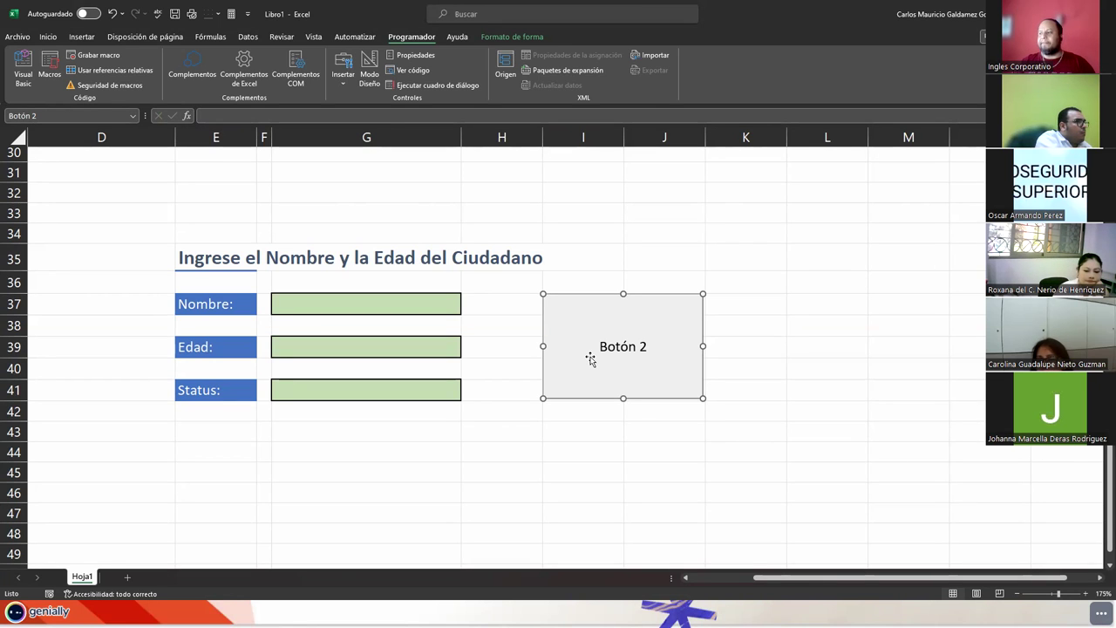
click(337, 473)
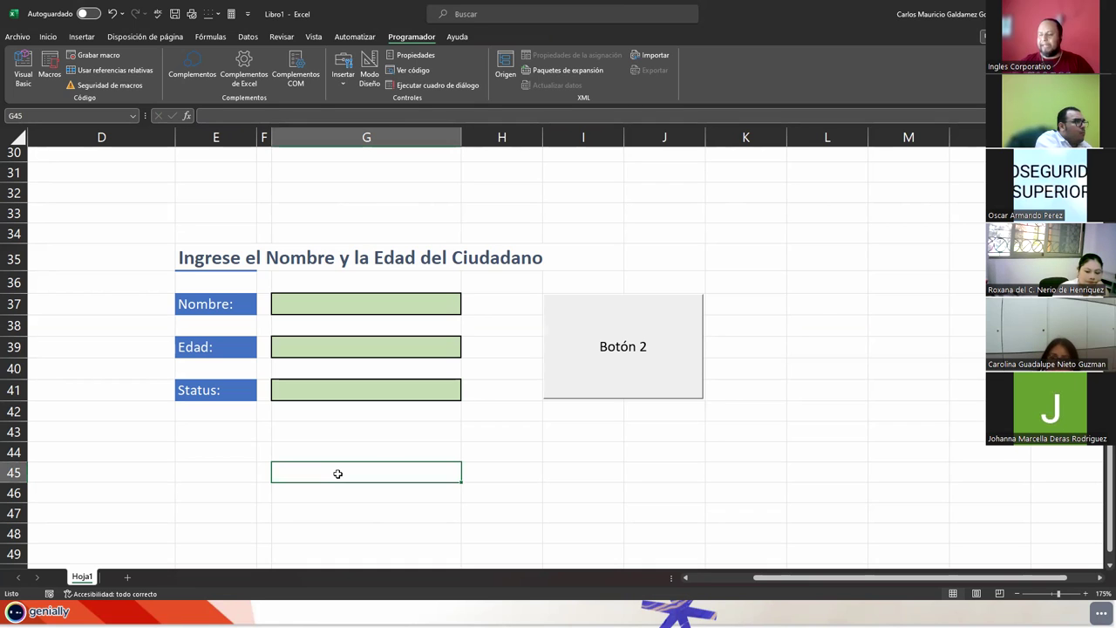
click(350, 302)
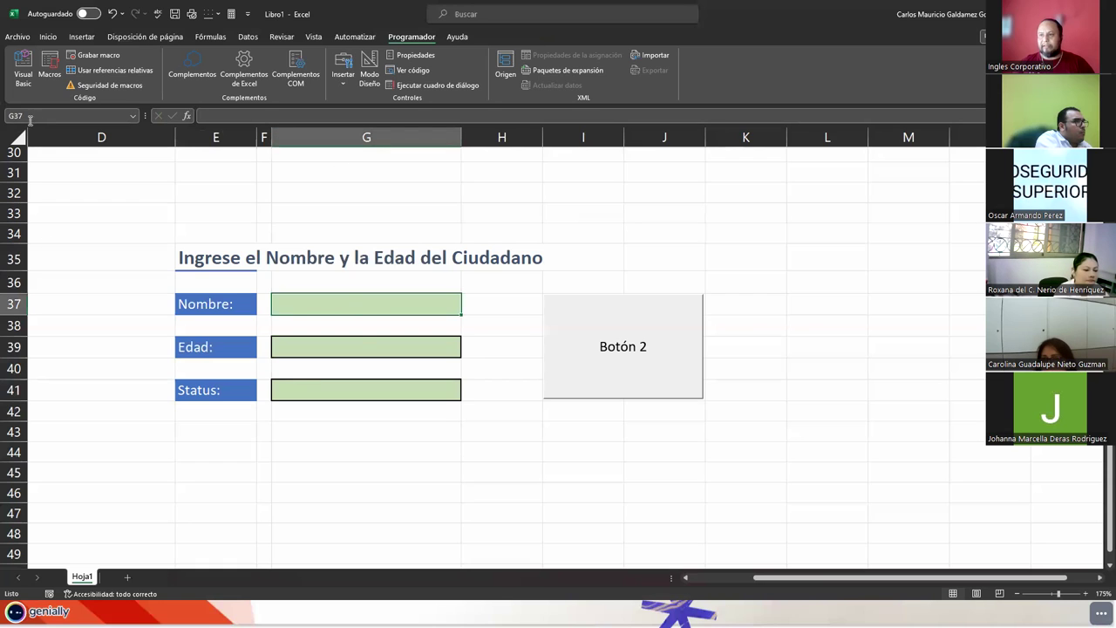
click(368, 347)
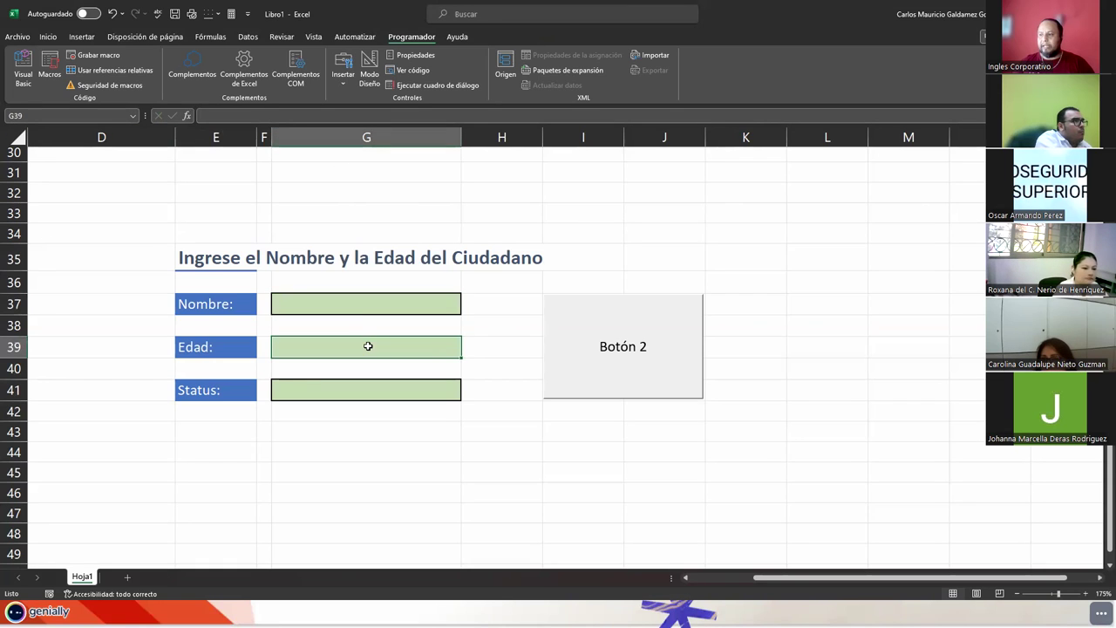
click(359, 391)
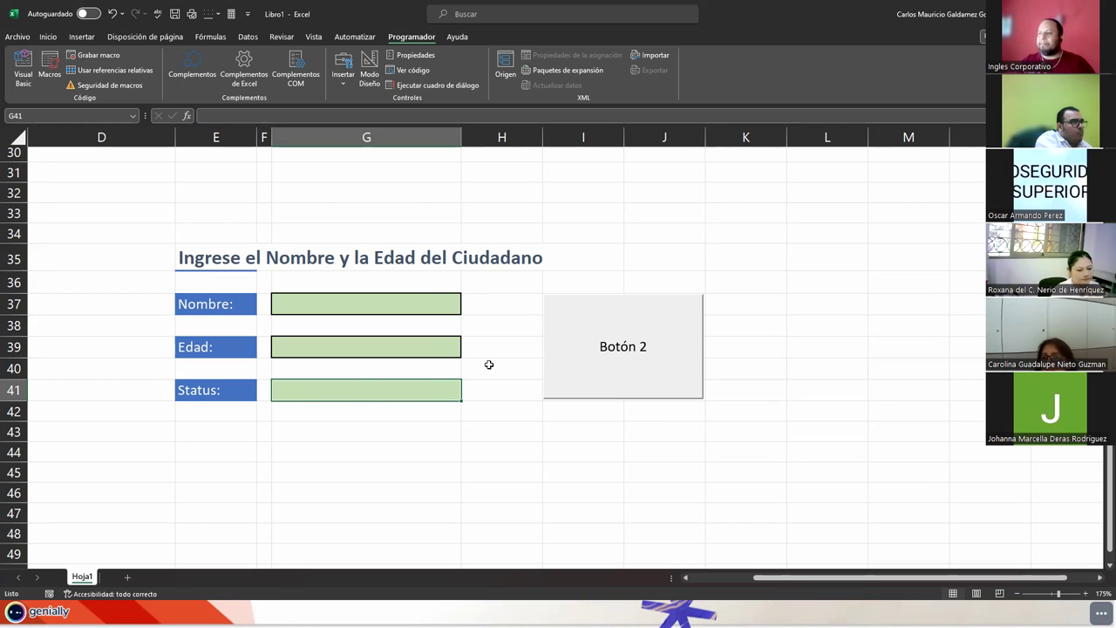
- Add an empty Sub evaEdadCiudadano() directly below the CalcularDescuentos End Sub
click(23, 78)
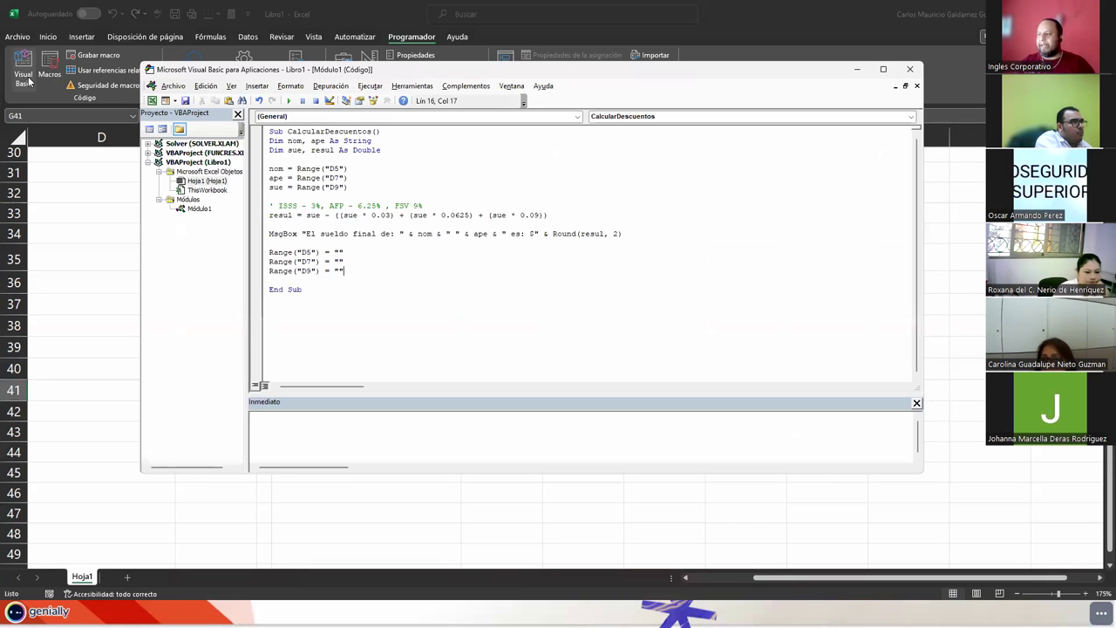
mouse_move(401, 77)
mouse_down()
mouse_move(712, 131)
mouse_move(811, 89)
mouse_up()
click(748, 374)
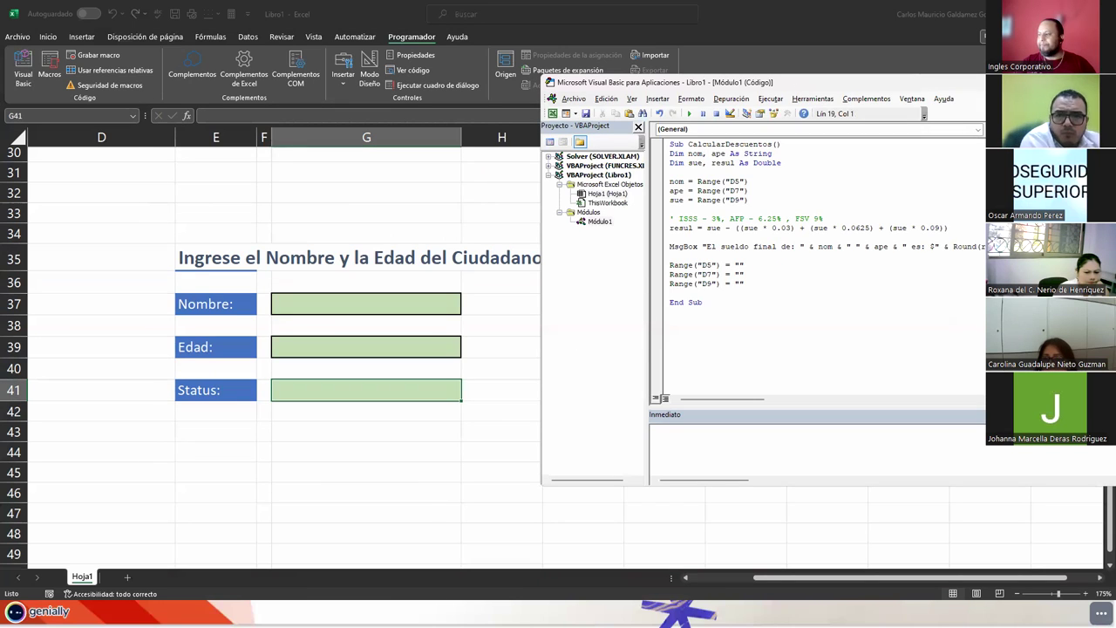
key(Return)
text(sub )
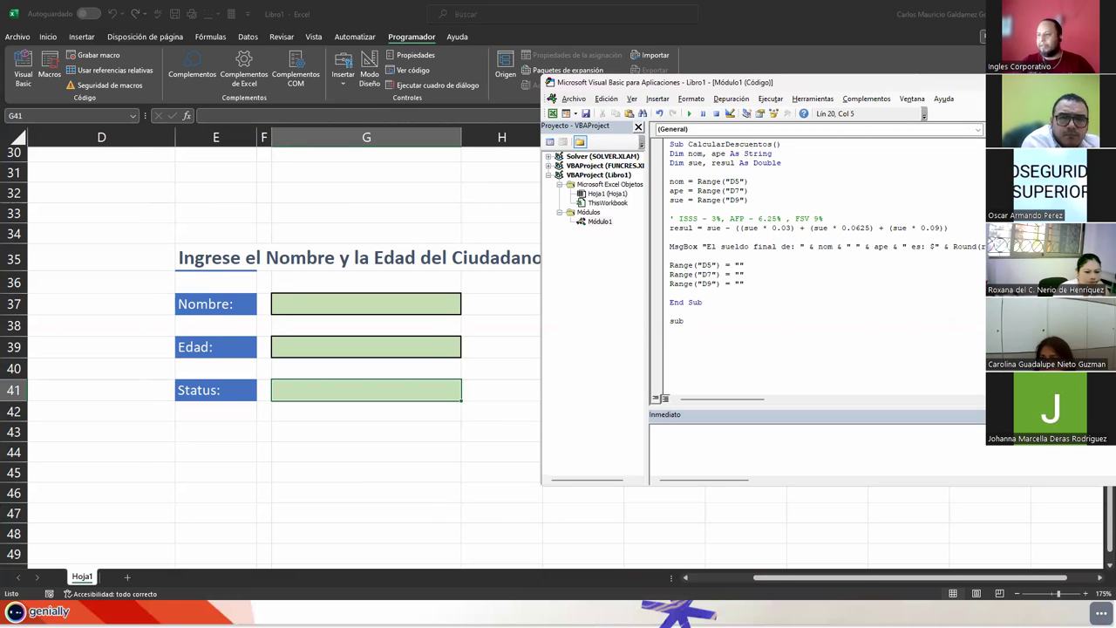
text(e)
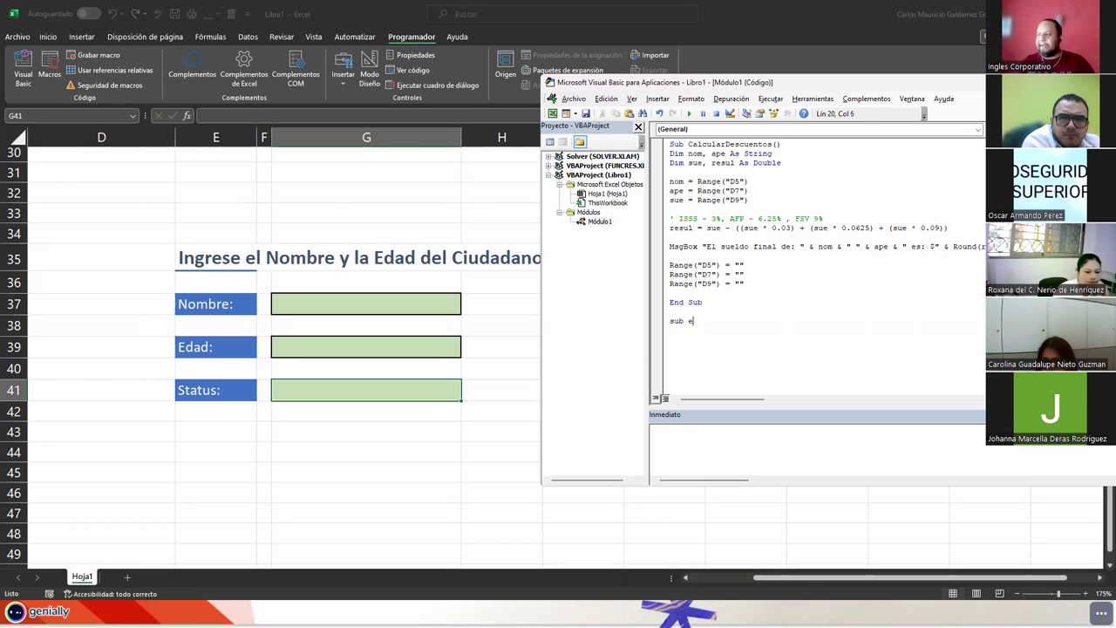
text(vaEdad)
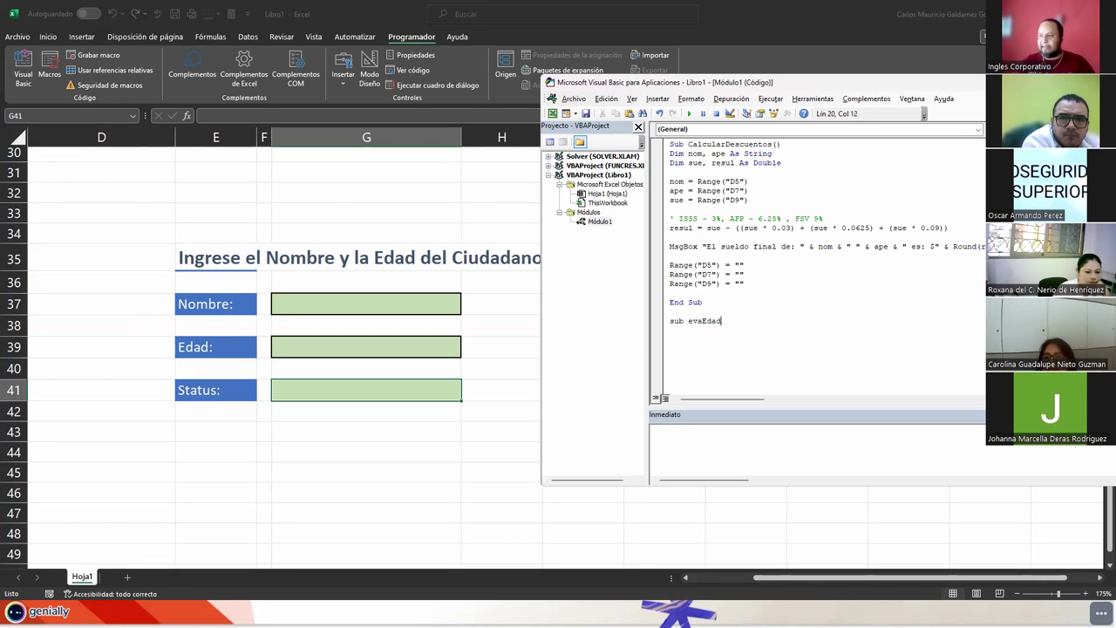
text(Ciudadano()
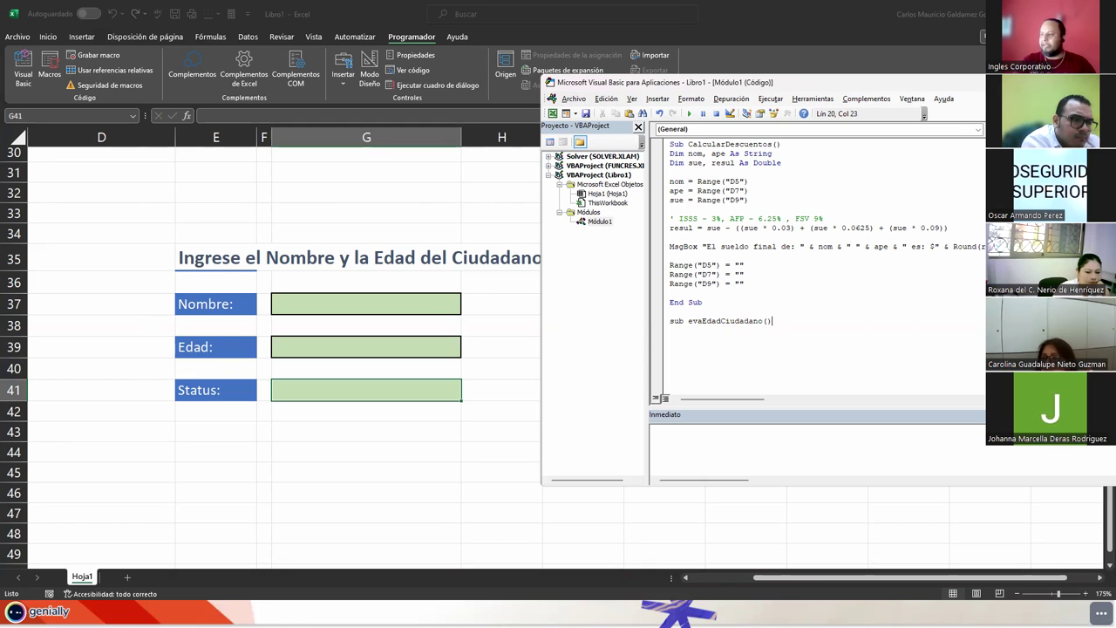
key(Return)
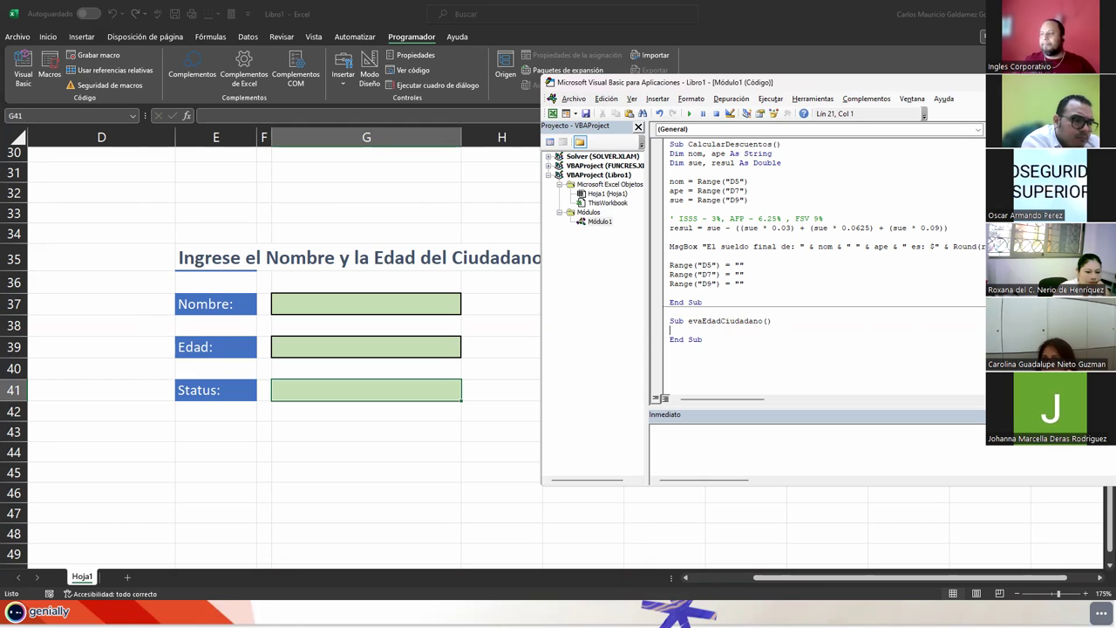
key(Up)
key(Up)
key(Delete)
key(Down)
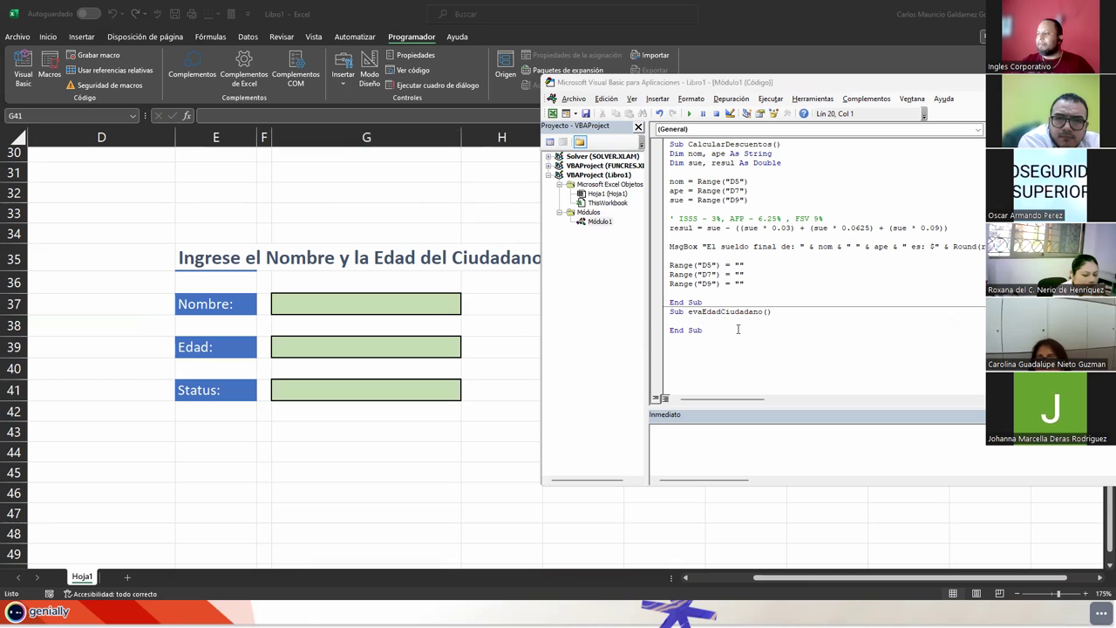
- Copy the Dim lines into evaEdadCiudadano and edit them to Dim nom As String and Dim edad As Double
key(Return)
key(Return)
key(Return)
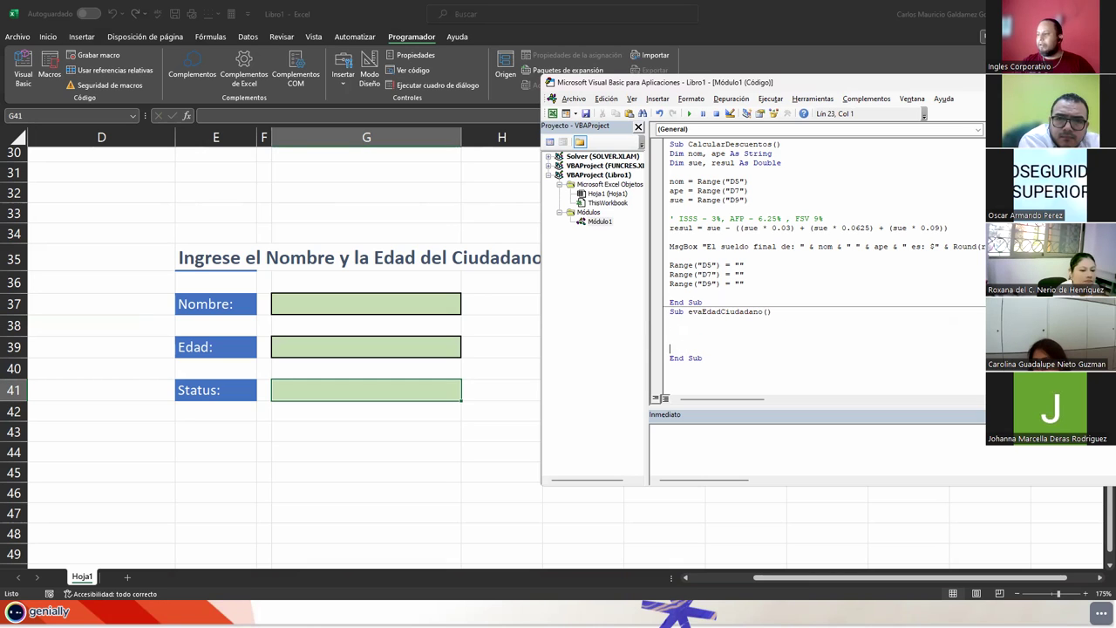
click(670, 320)
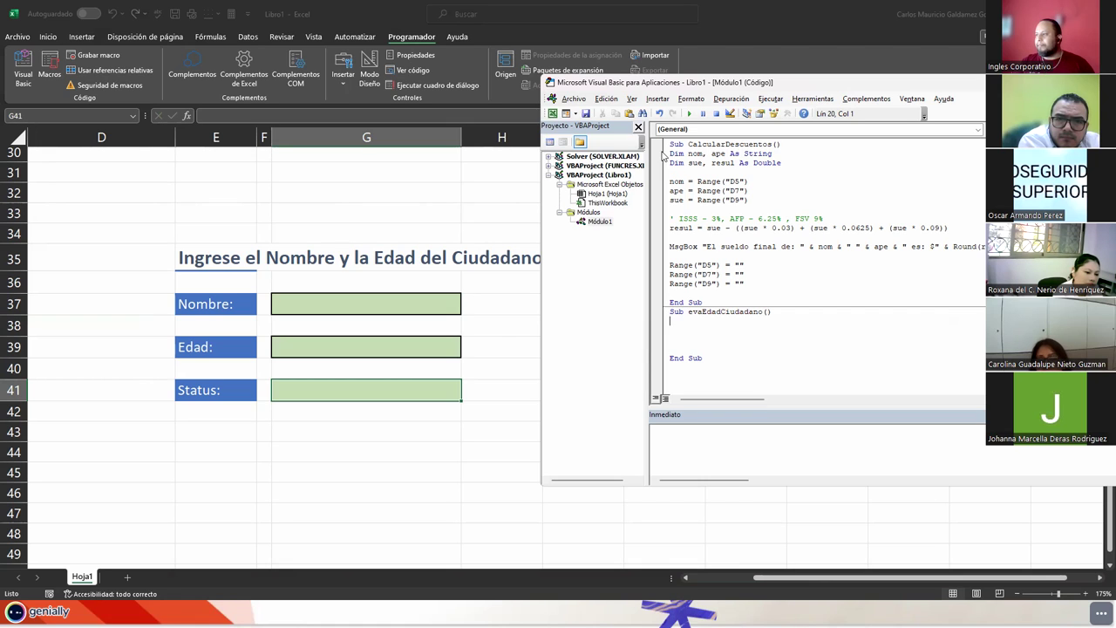
drag(662, 153, 662, 166)
key(ctrl+c)
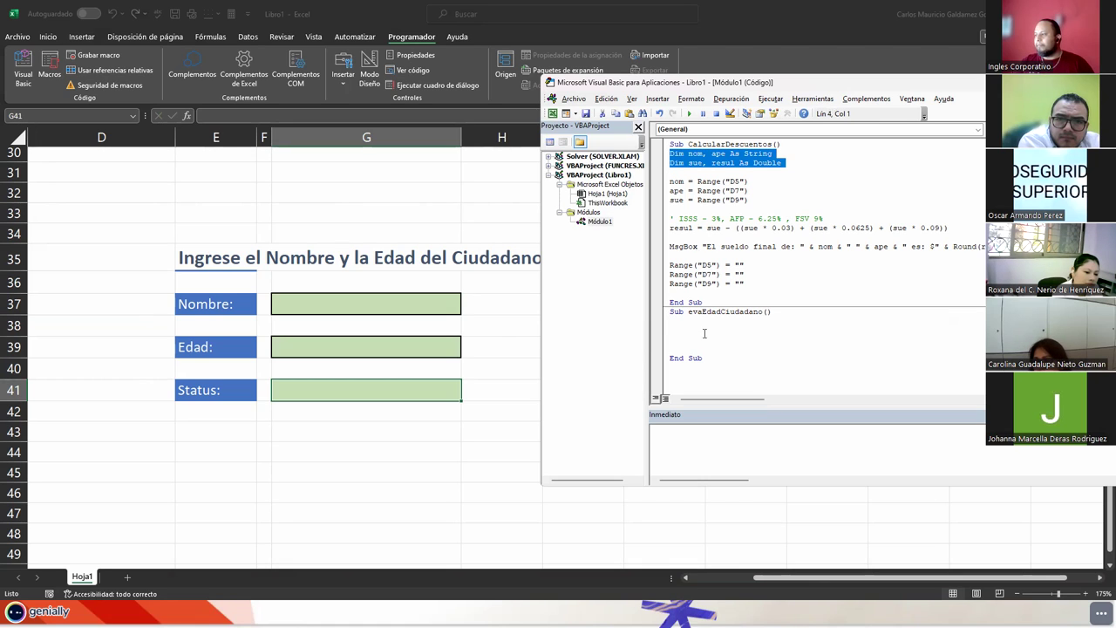
click(687, 324)
key(ctrl+v)
double_click(715, 321)
key(BackSpace)
key(BackSpace)
key(BackSpace)
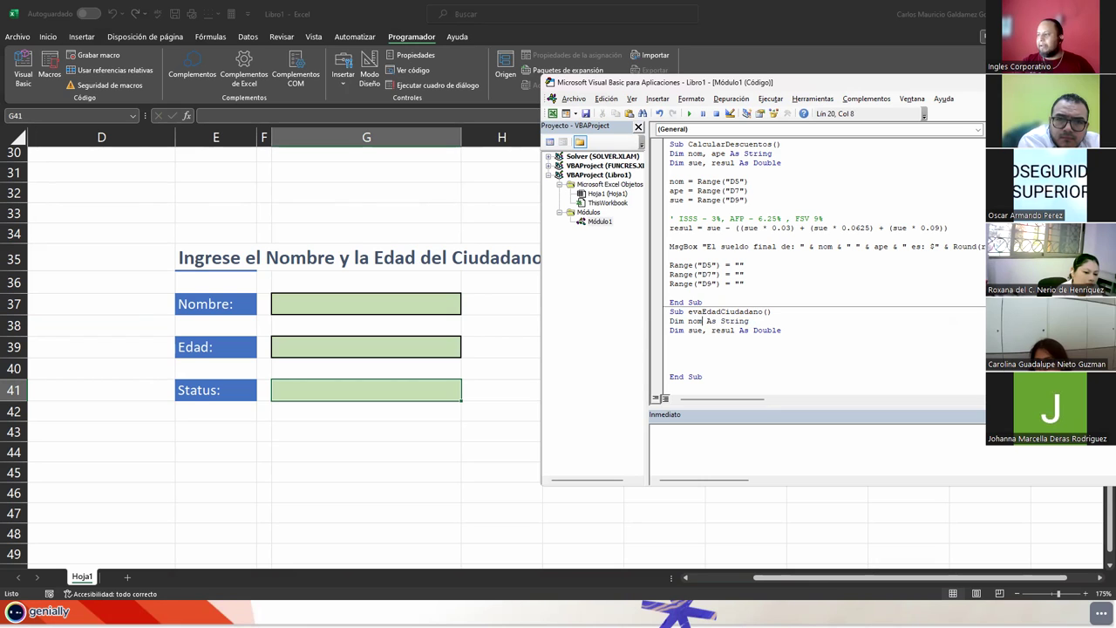
key(BackSpace)
key(BackSpace)
key(BackSpace)
text(edad)
key(Delete)
key(Delete)
key(Delete)
key(Delete)
key(Delete)
key(Delete)
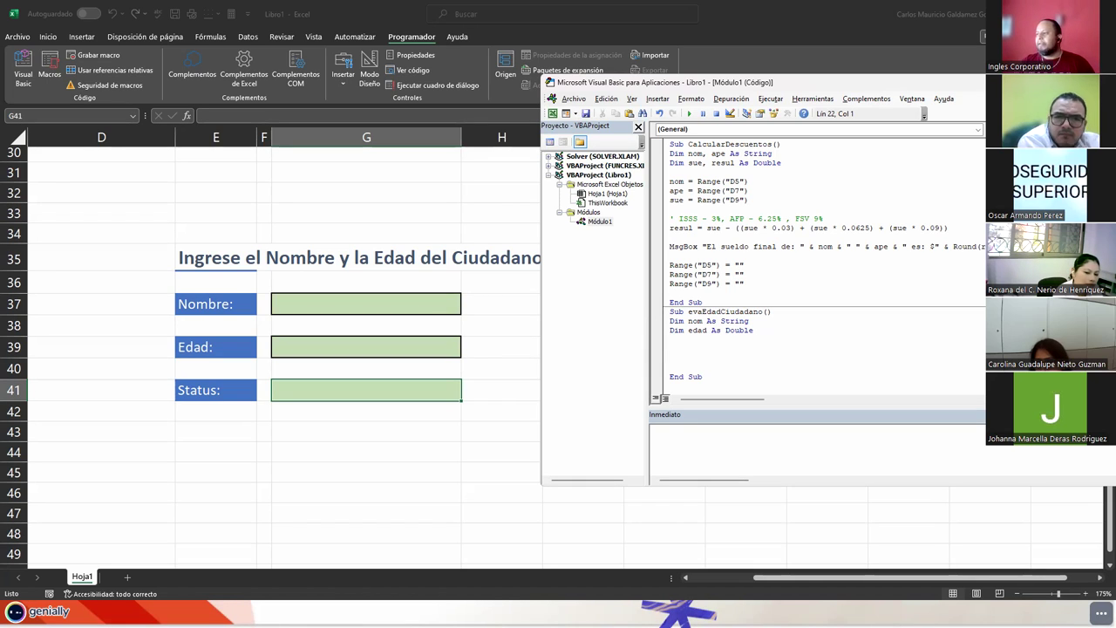
key(Return)
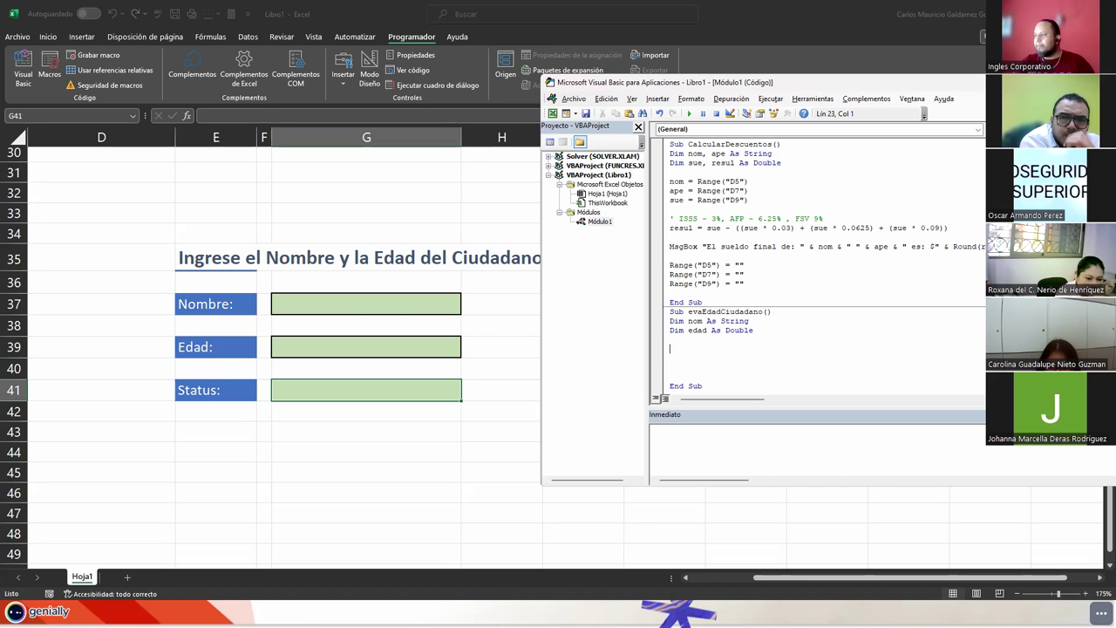
- Add edad = Range("G39") and nom = Range("G37"), then begin a comment line below
text(edad=)
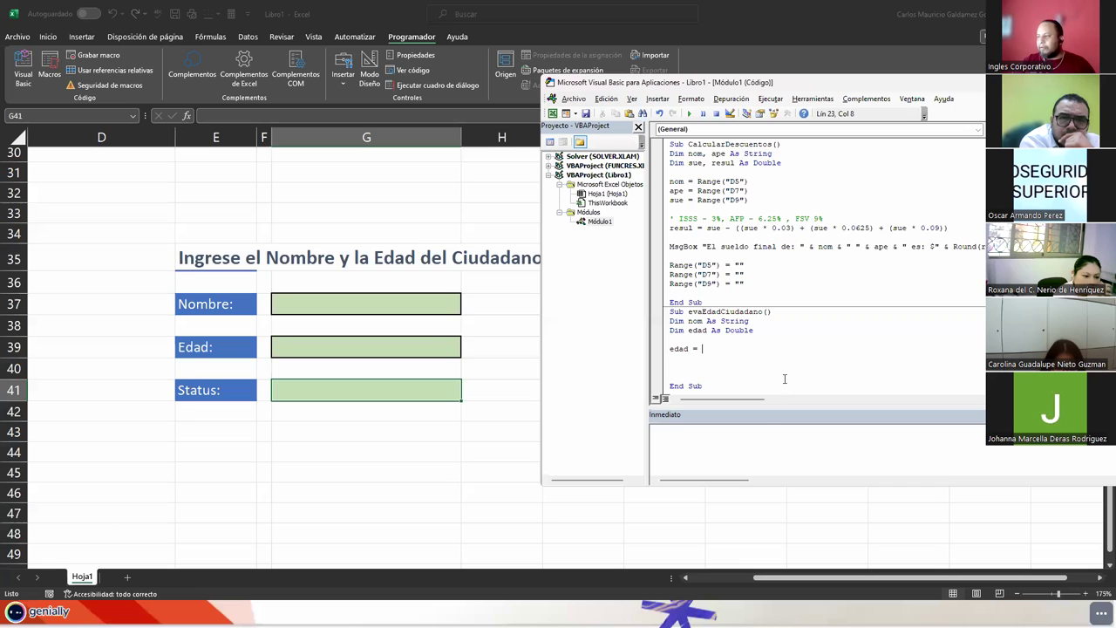
text(Range)
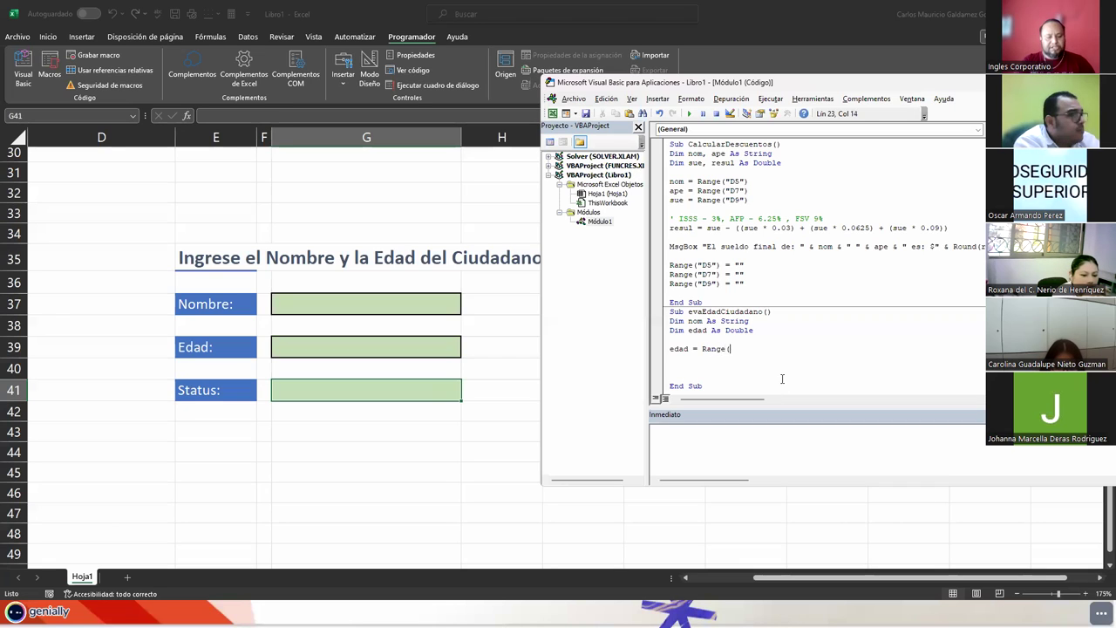
text(("g39")
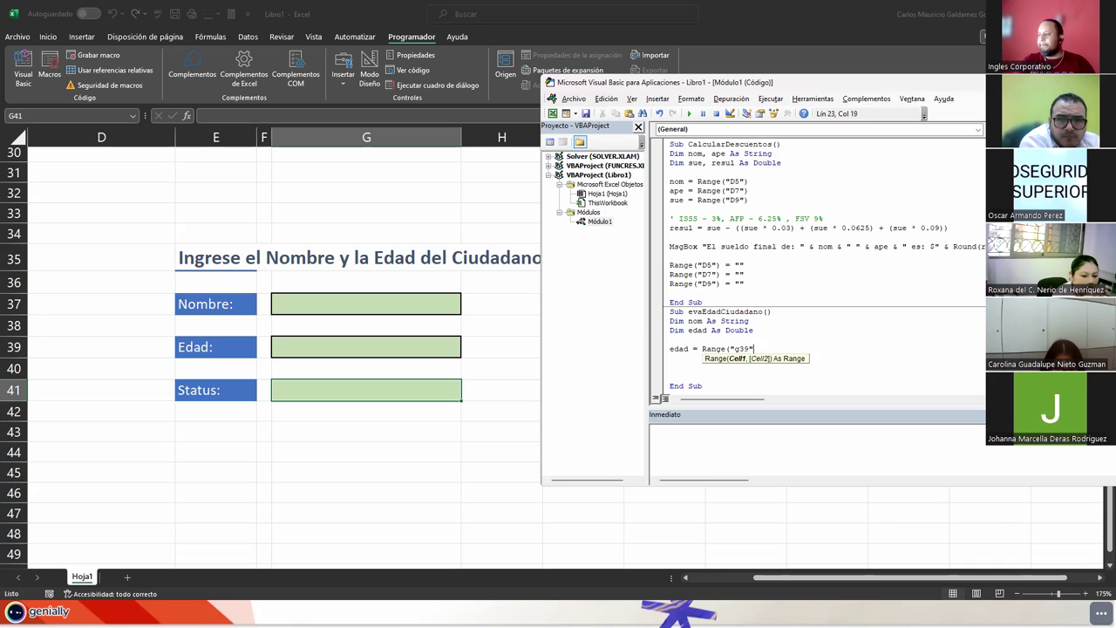
text())
click(670, 348)
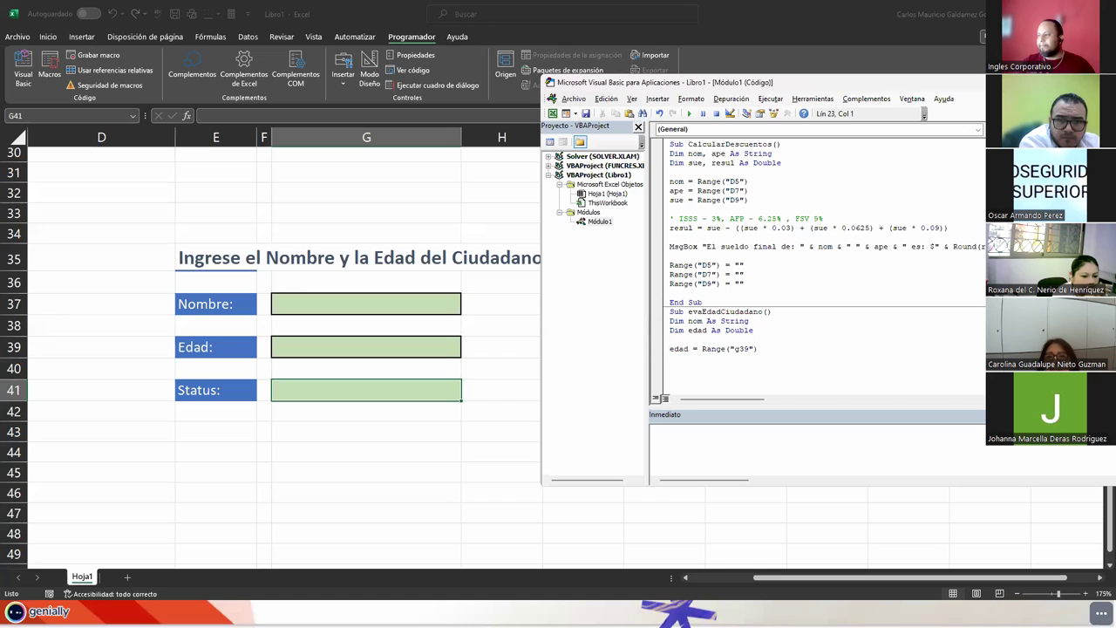
key(BackSpace)
text(G)
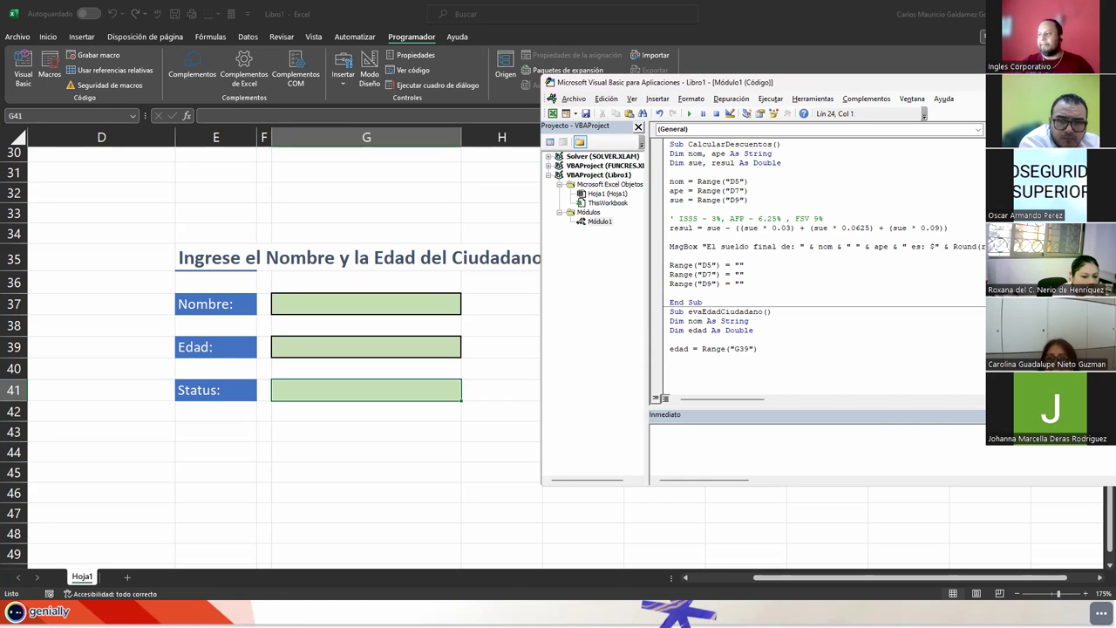
text(nom =)
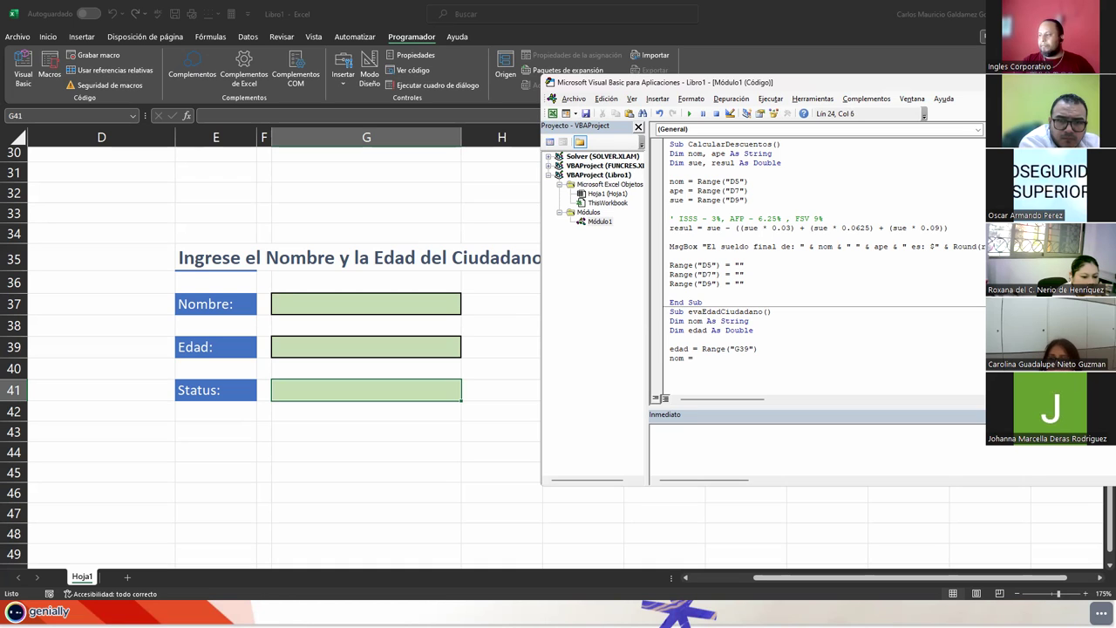
click(782, 383)
key(Return)
key(shift+End)
key(ctrl+c)
key(Down)
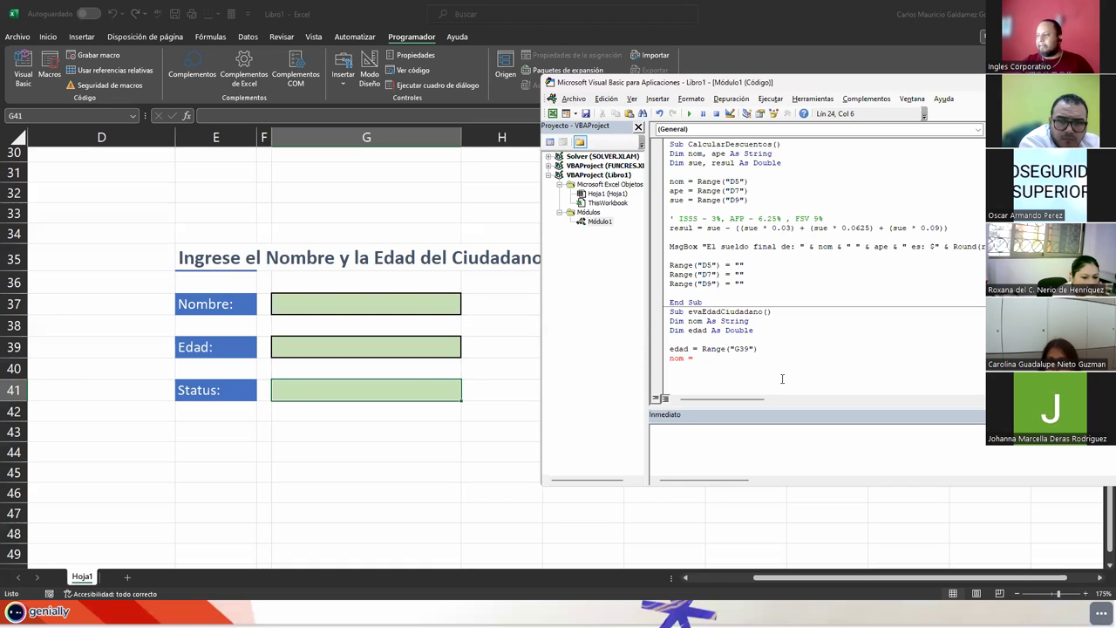
key(ctrl+v)
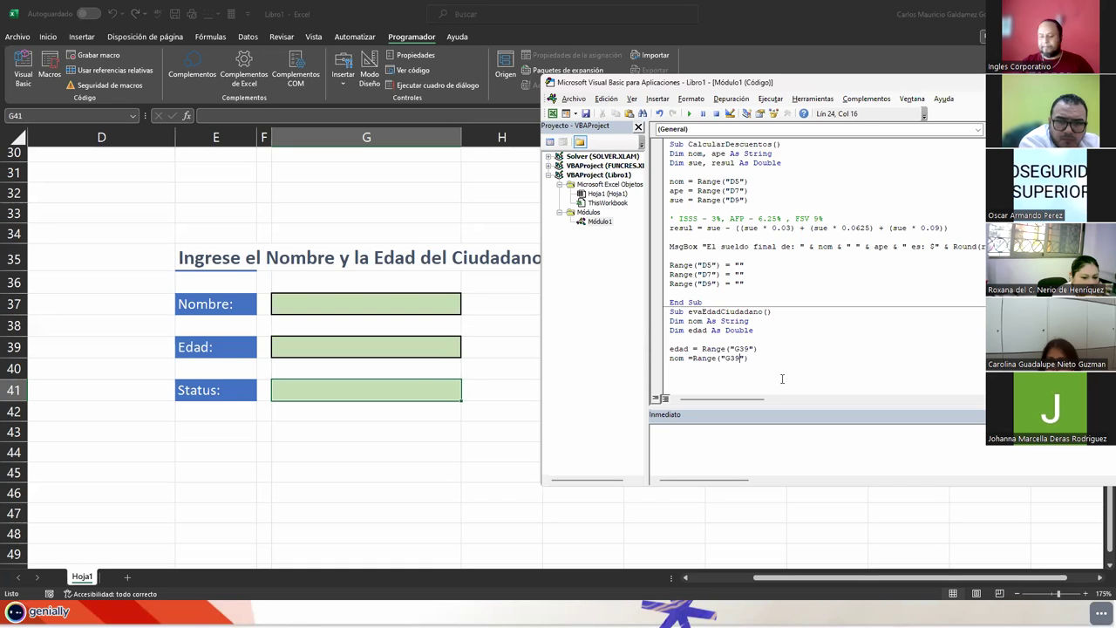
key(BackSpace)
text(7)
click(670, 376)
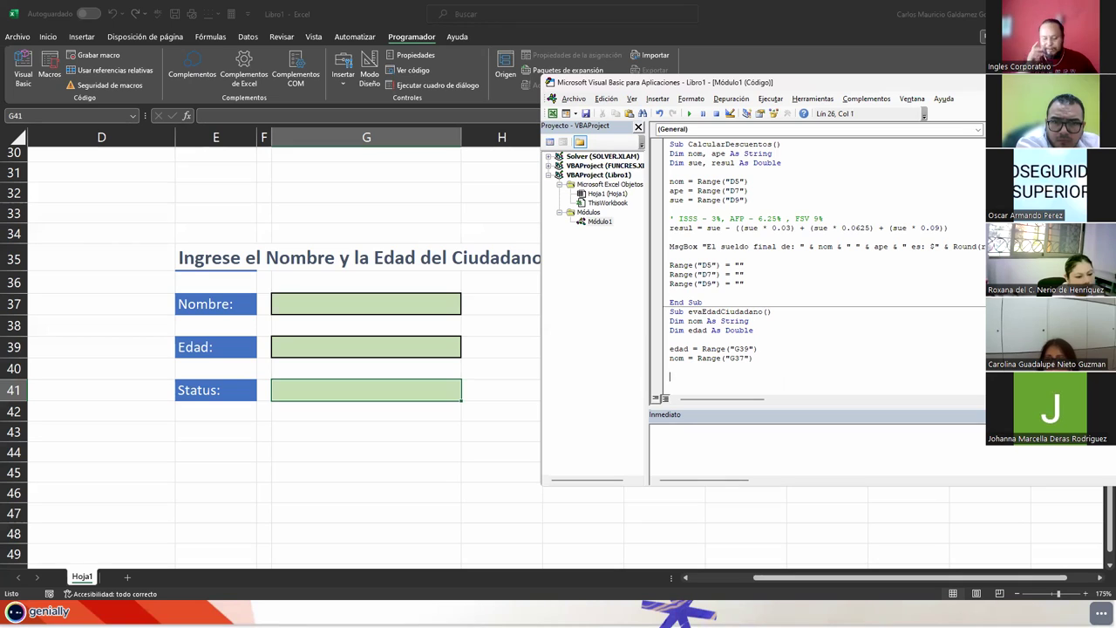
text(Si )
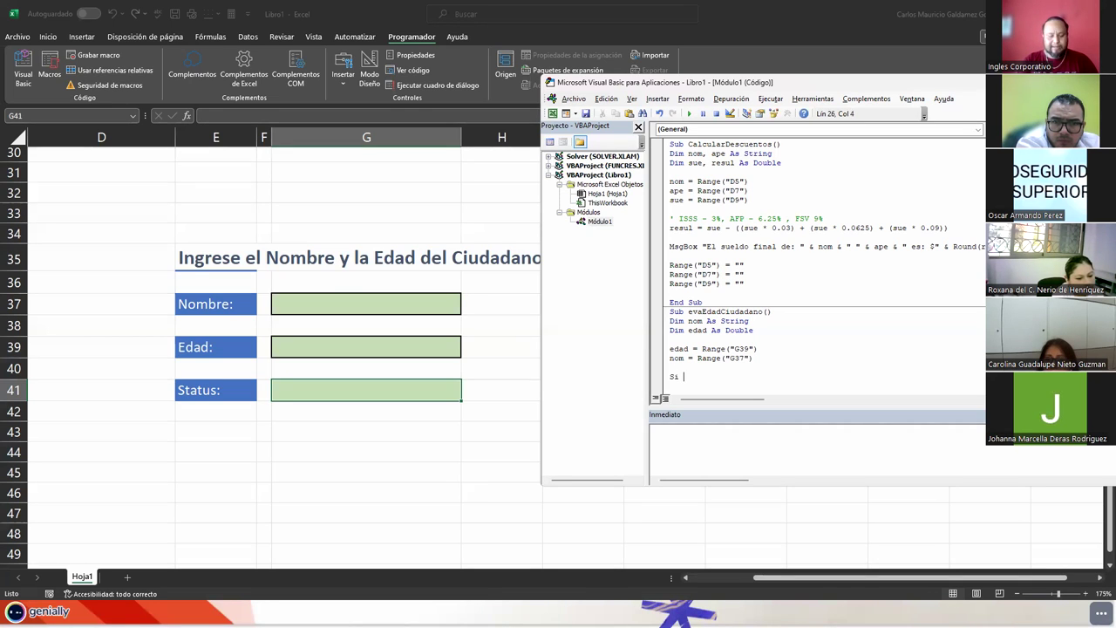
text(')
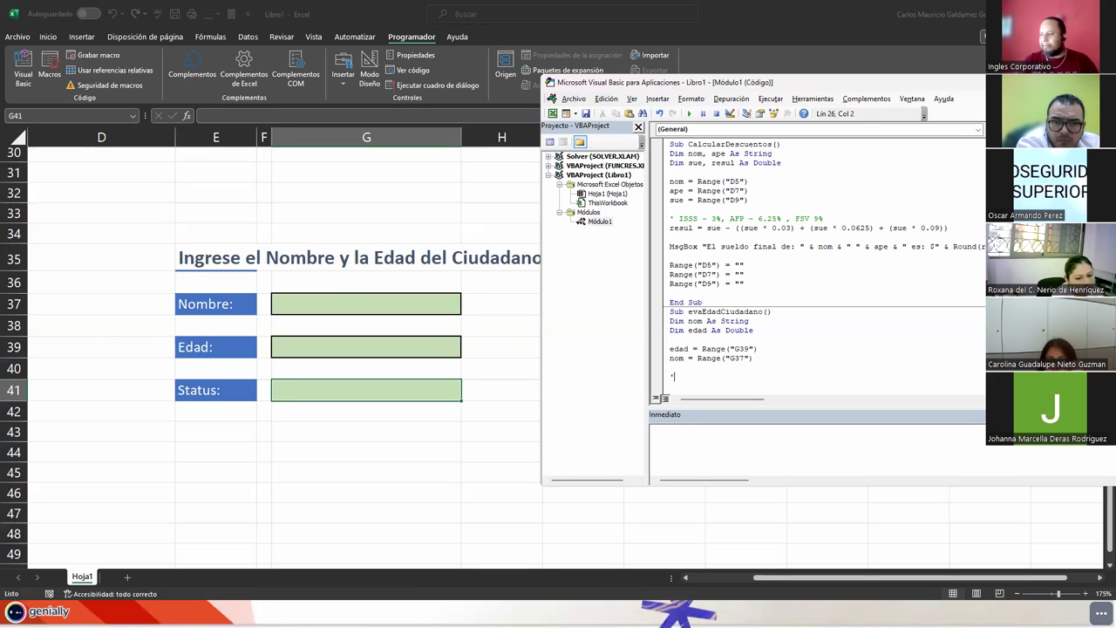
double_click(807, 86)
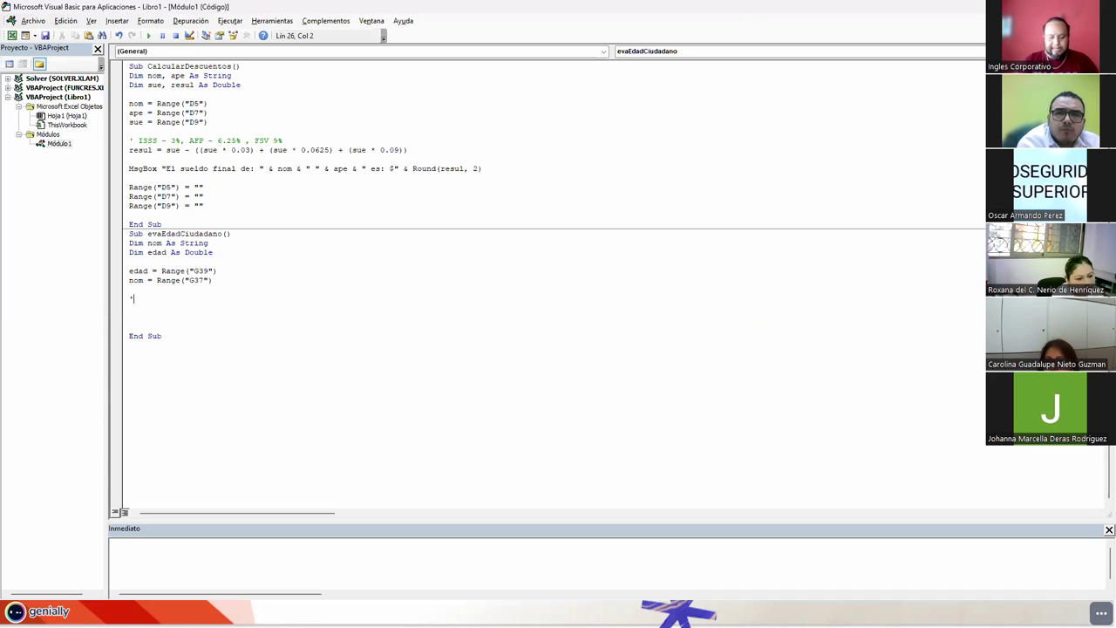
text( Si la edad es <11:)
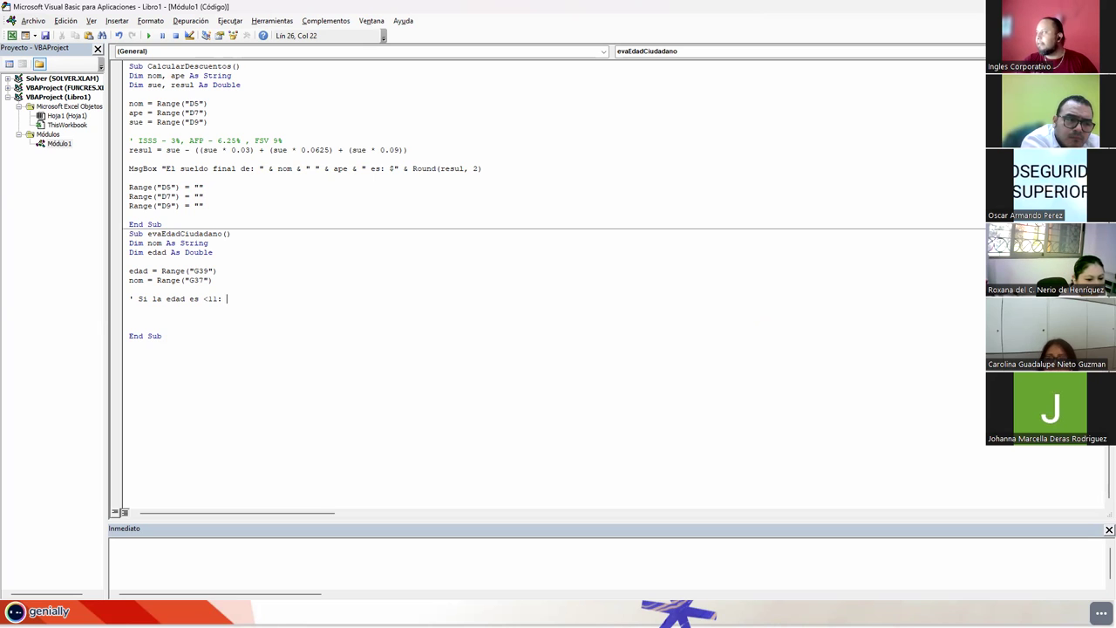
text(Niño/a)
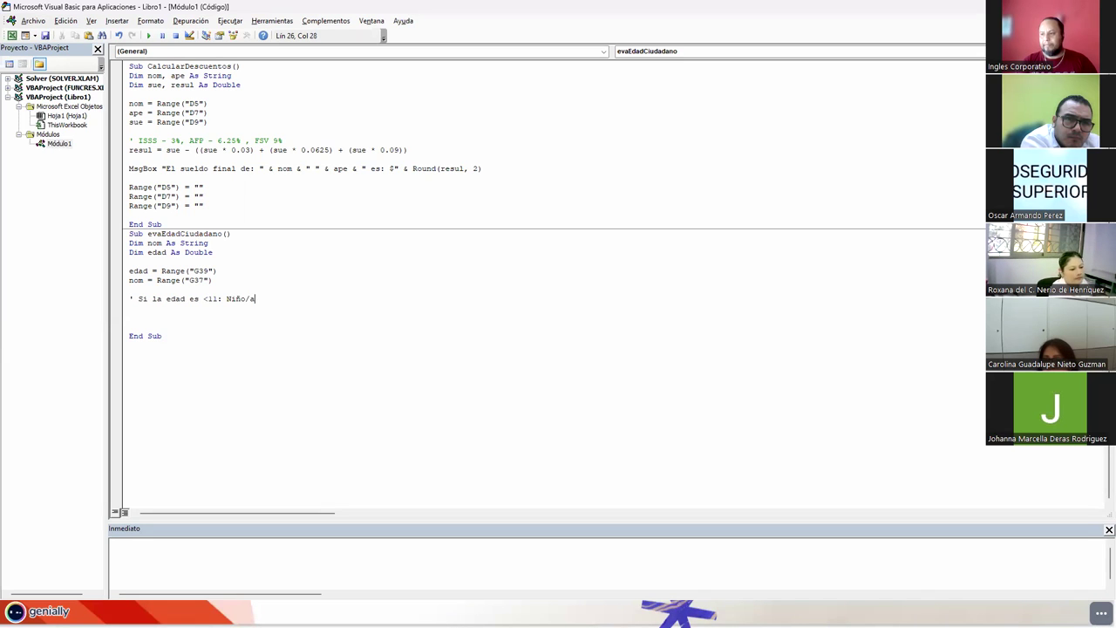
text(: Si la edad es)
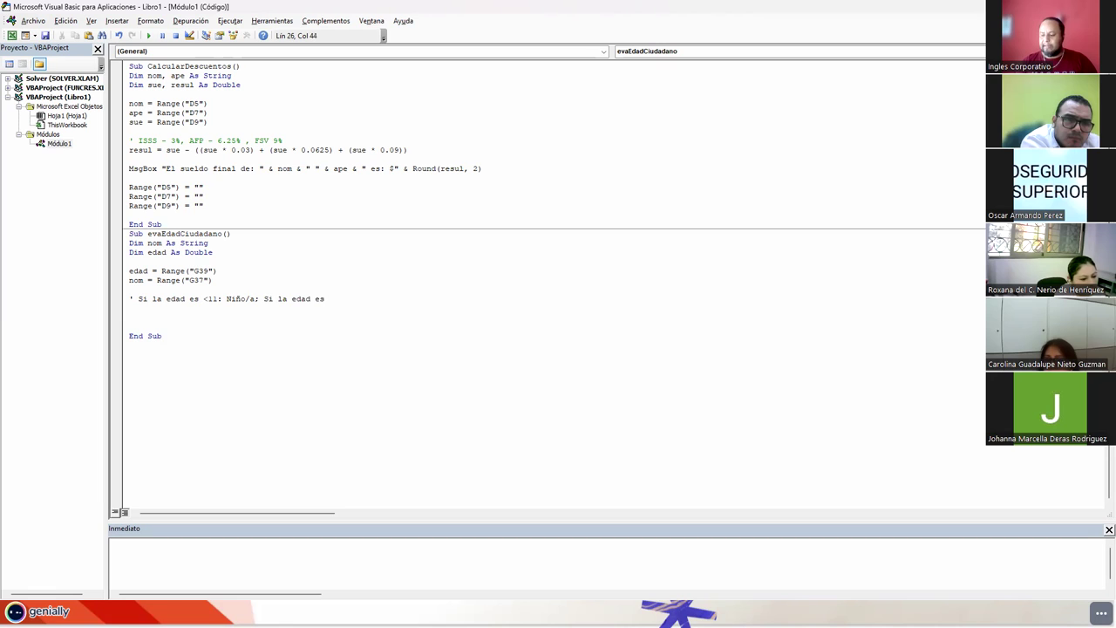
text(<)
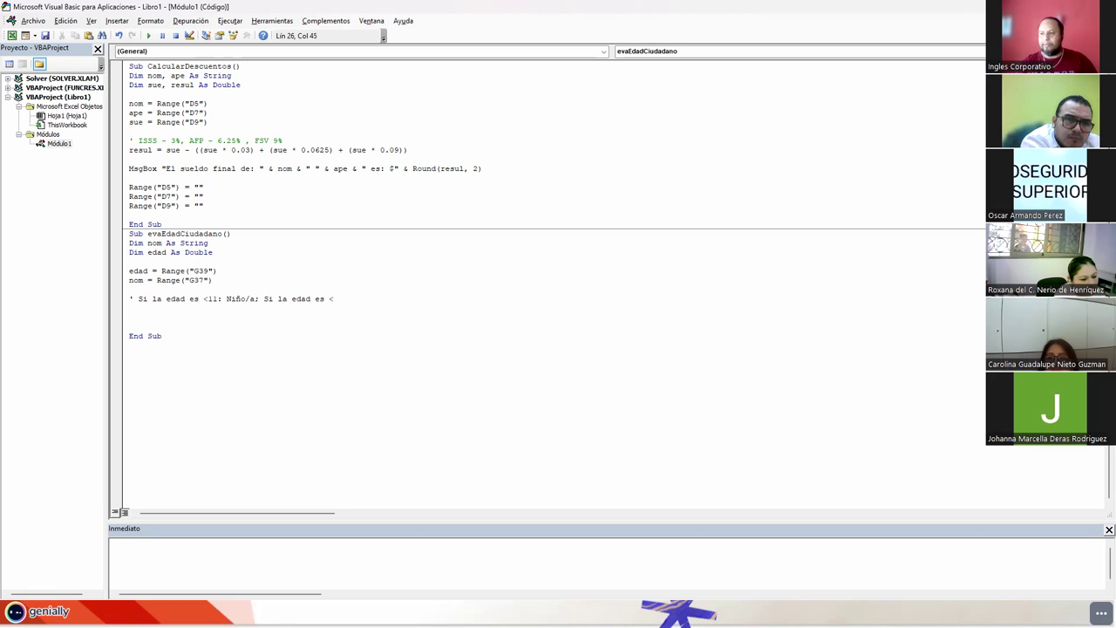
text(18)
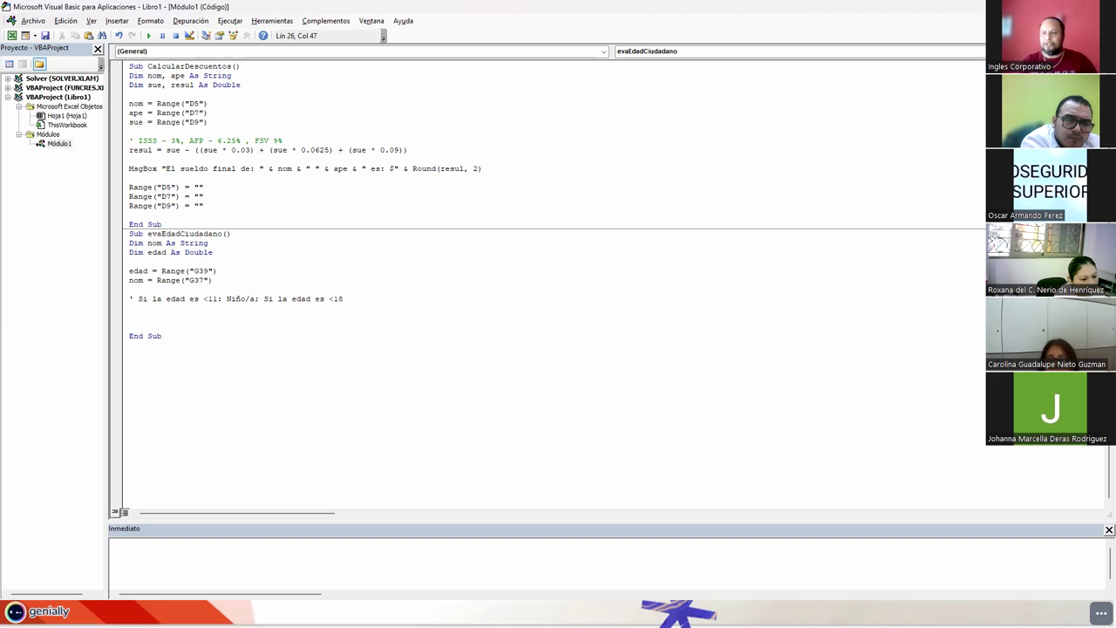
text(:)
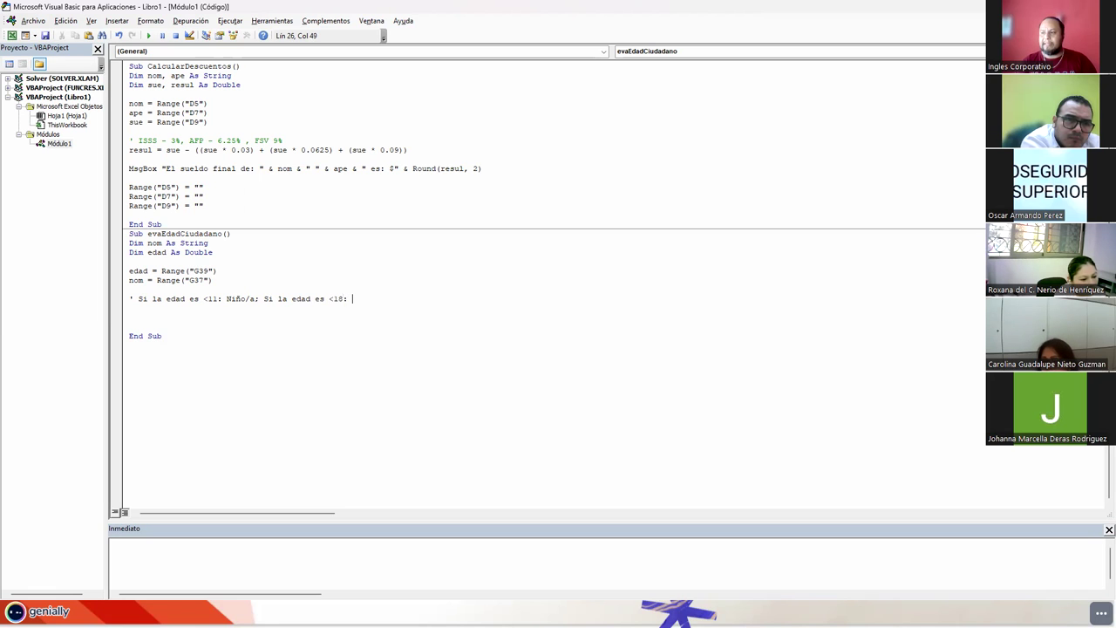
text(lescente; Si edad es >)
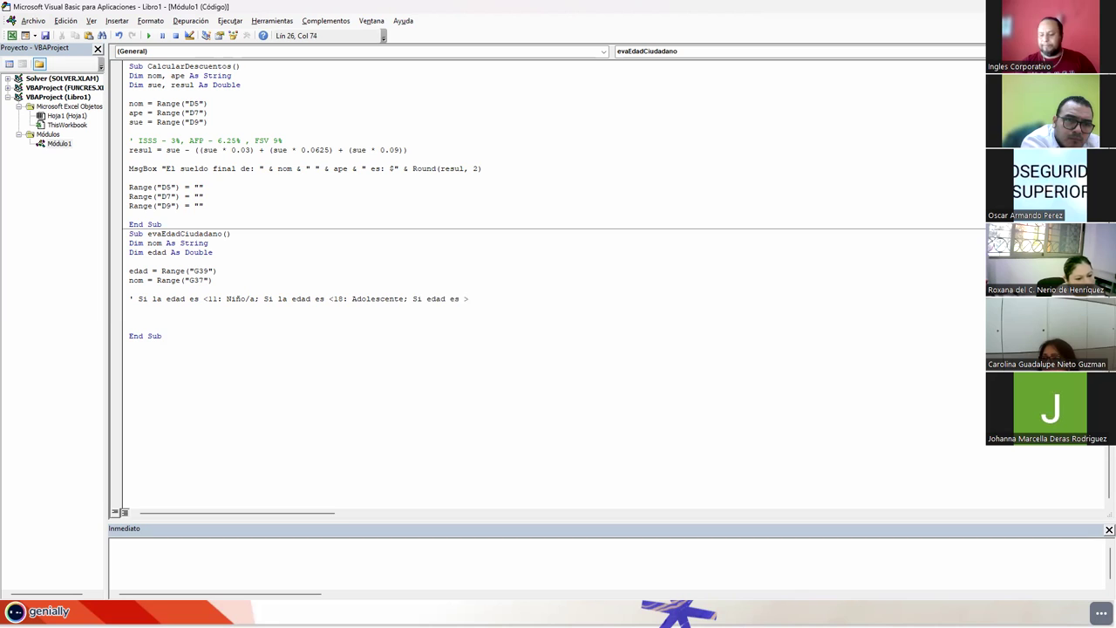
key(BackSpace)
text(<)
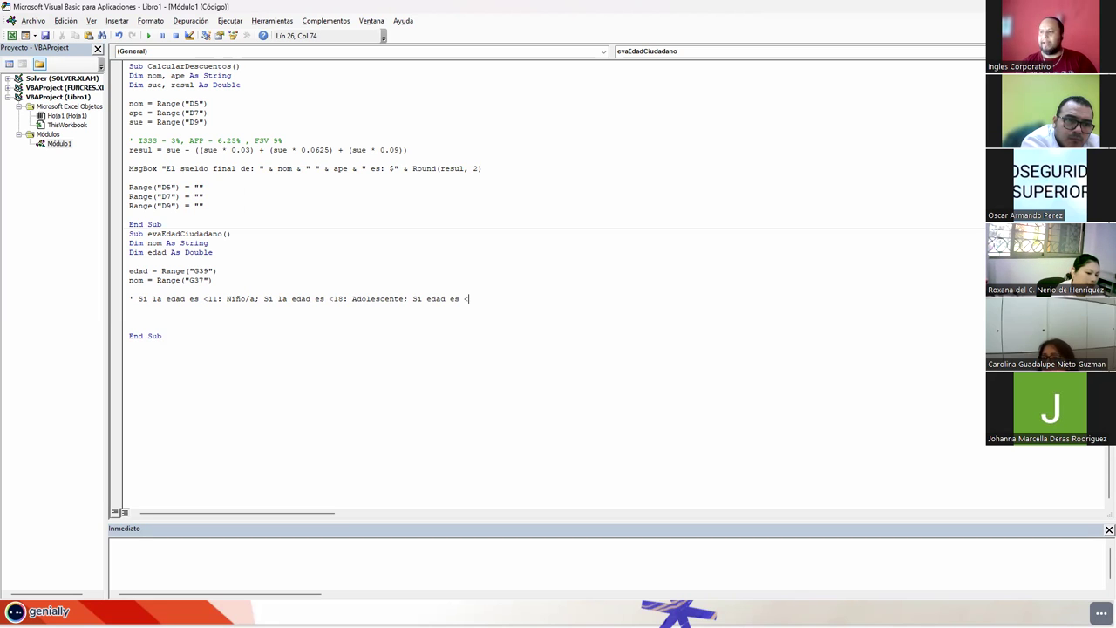
text(50 es Adulto; )
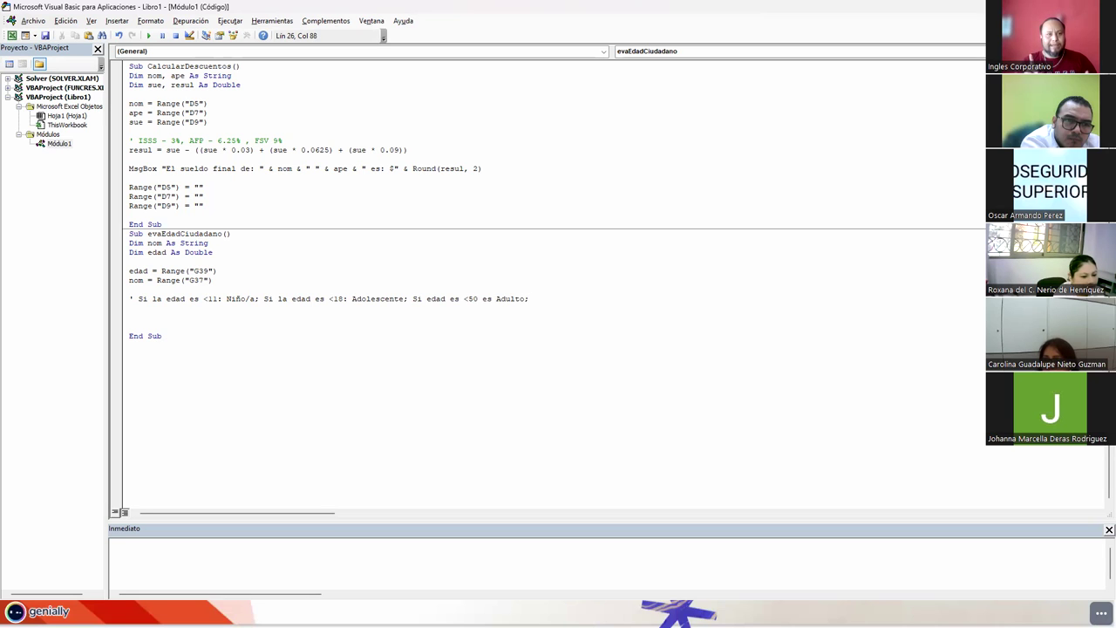
text(Mayo)
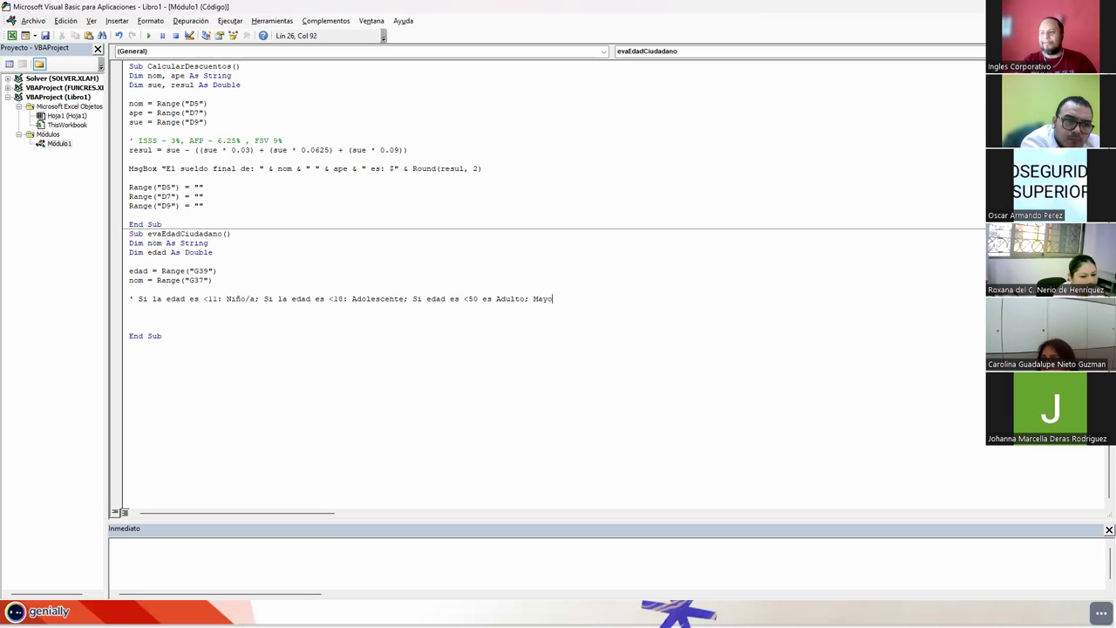
key(BackSpace)
key(BackSpace)
text(dulto mayor)
key(Return)
key(Return)
click(133, 298)
key(Delete)
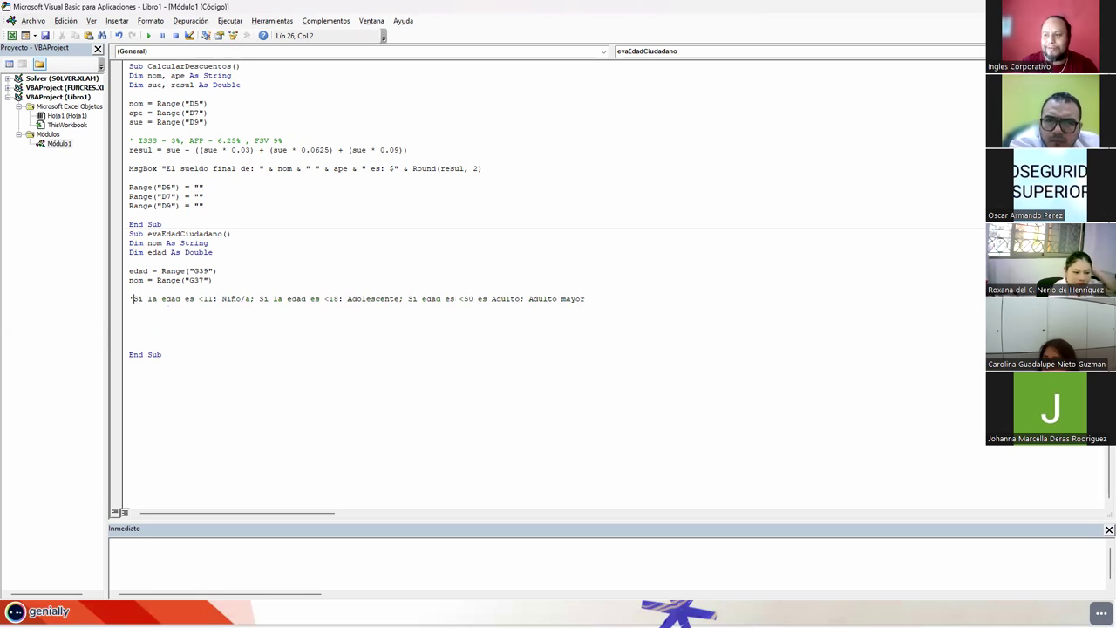
click(130, 318)
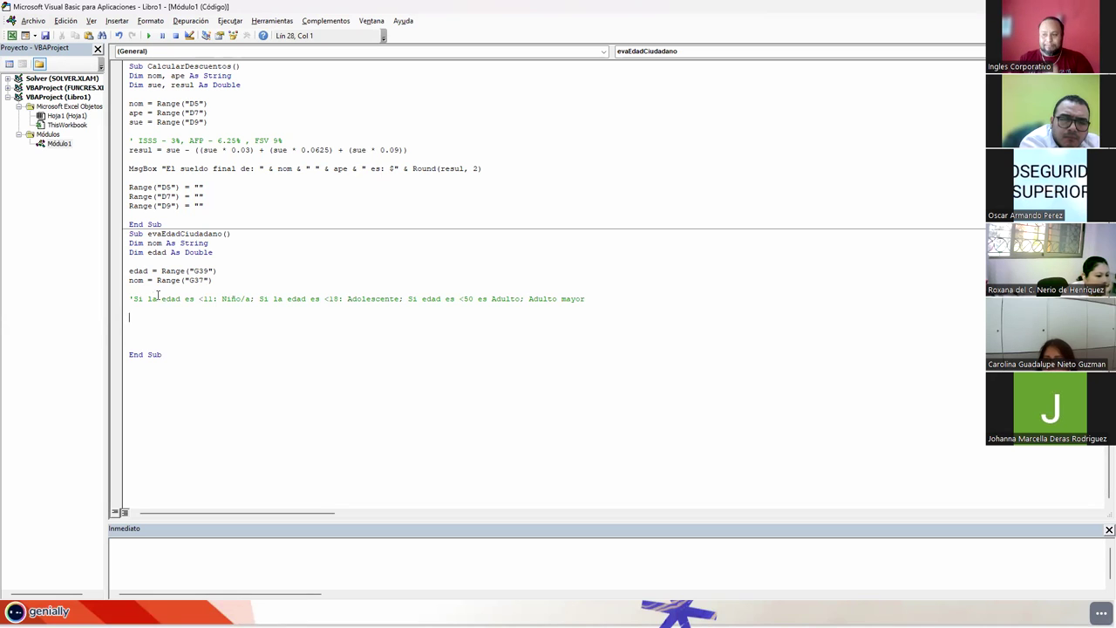
drag(128, 270, 225, 271)
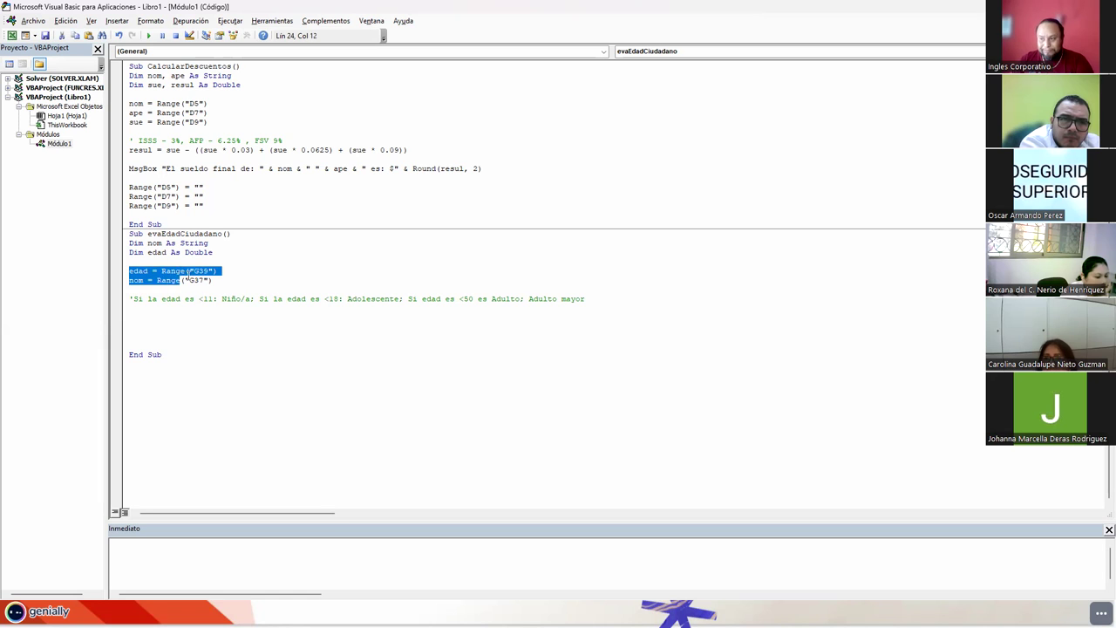
double_click(140, 270)
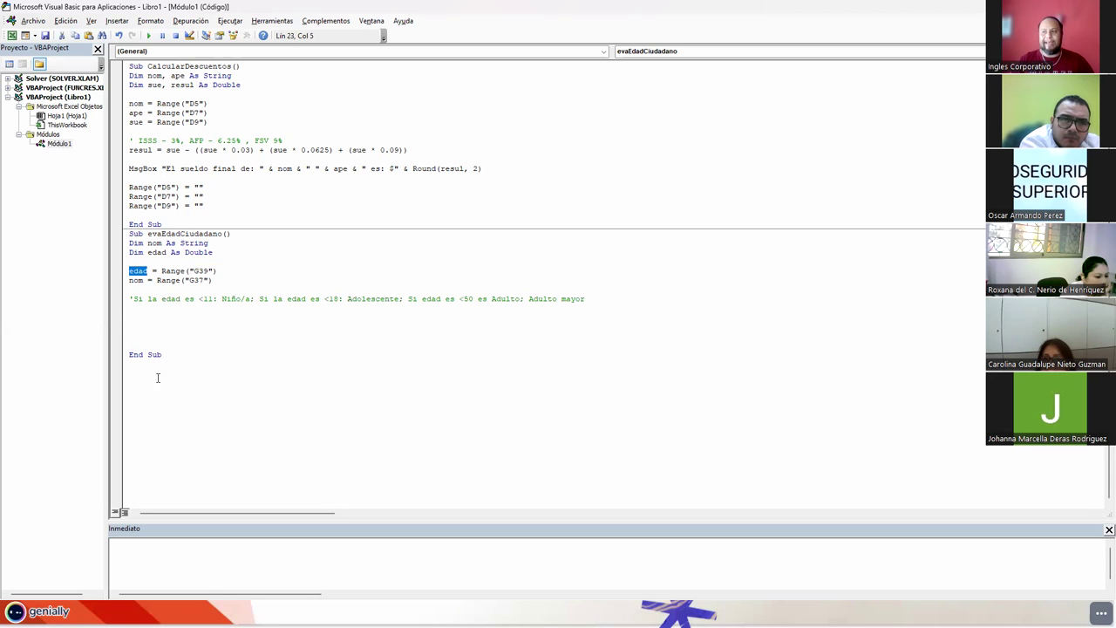
click(133, 319)
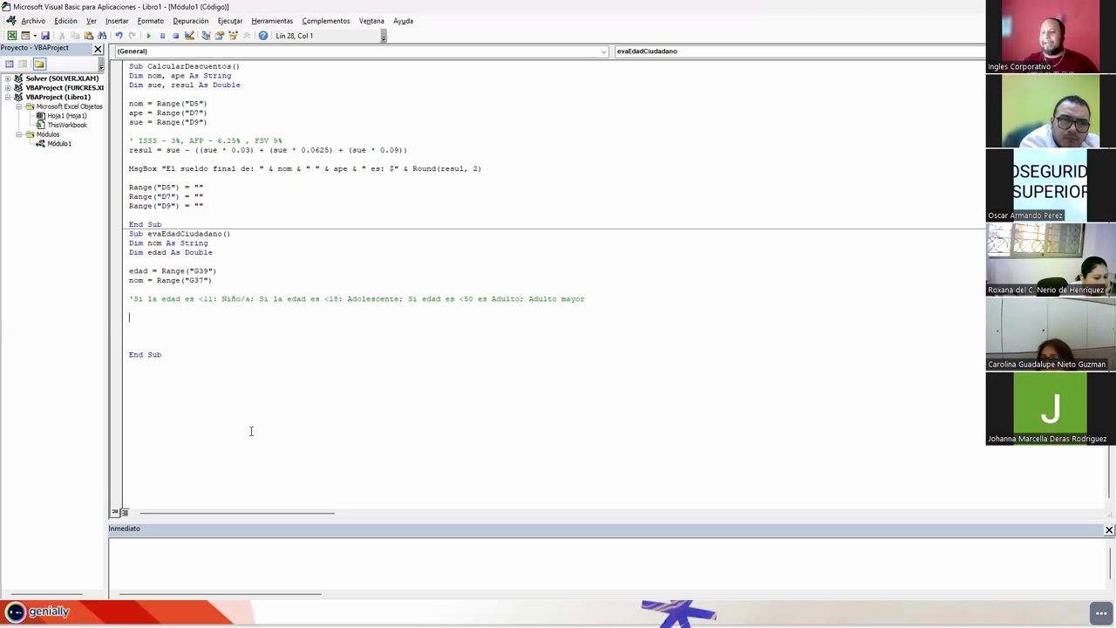
- Rewrite the age comment to '<18: Menor de edad; >=18: Mayor de Edad'
key(Up)
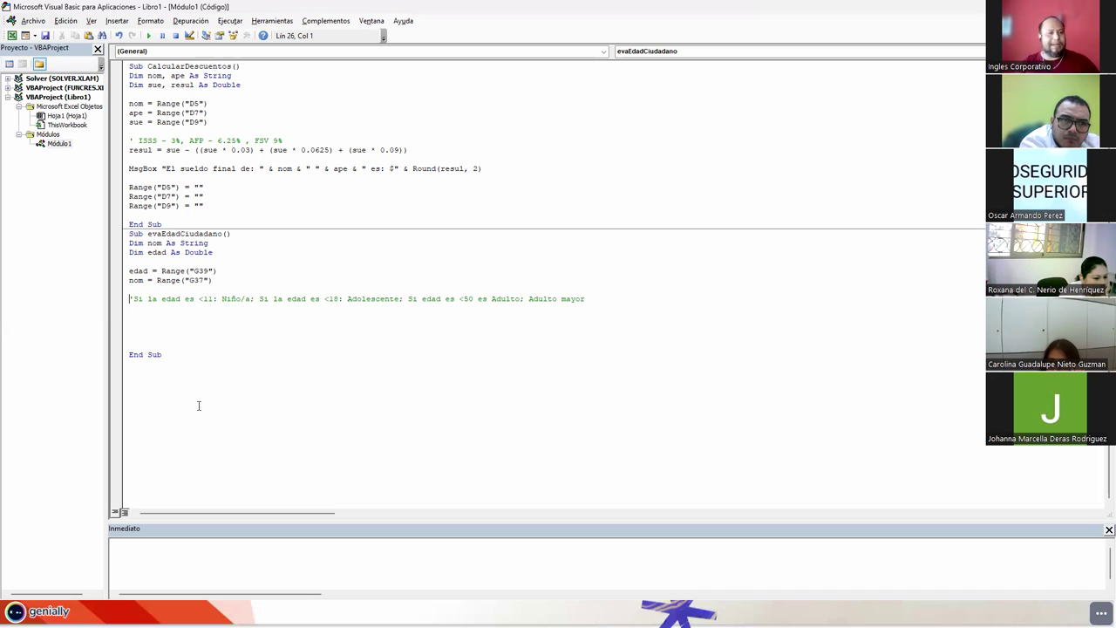
key(Right)
key(Right)
key(Right)
key(Right)
key(Right)
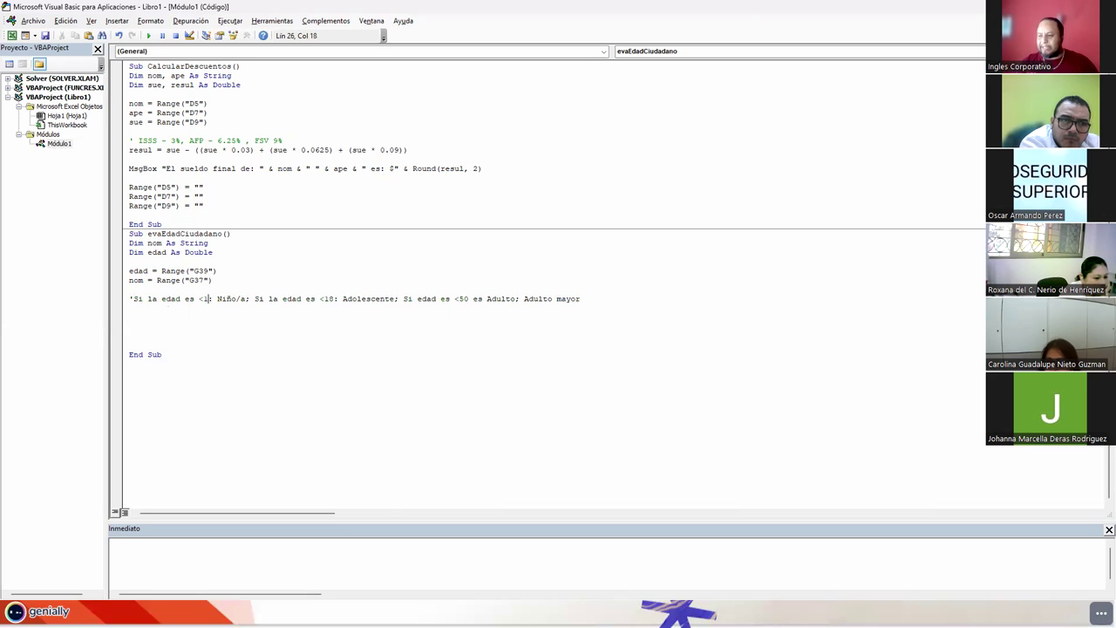
key(shift+Right)
key(shift+Right)
key(shift+Right)
key(shift+Right)
key(shift+Right)
key(shift+Left)
text(Menor de edad)
key(Right)
key(Right)
key(Right)
key(Right)
key(Delete)
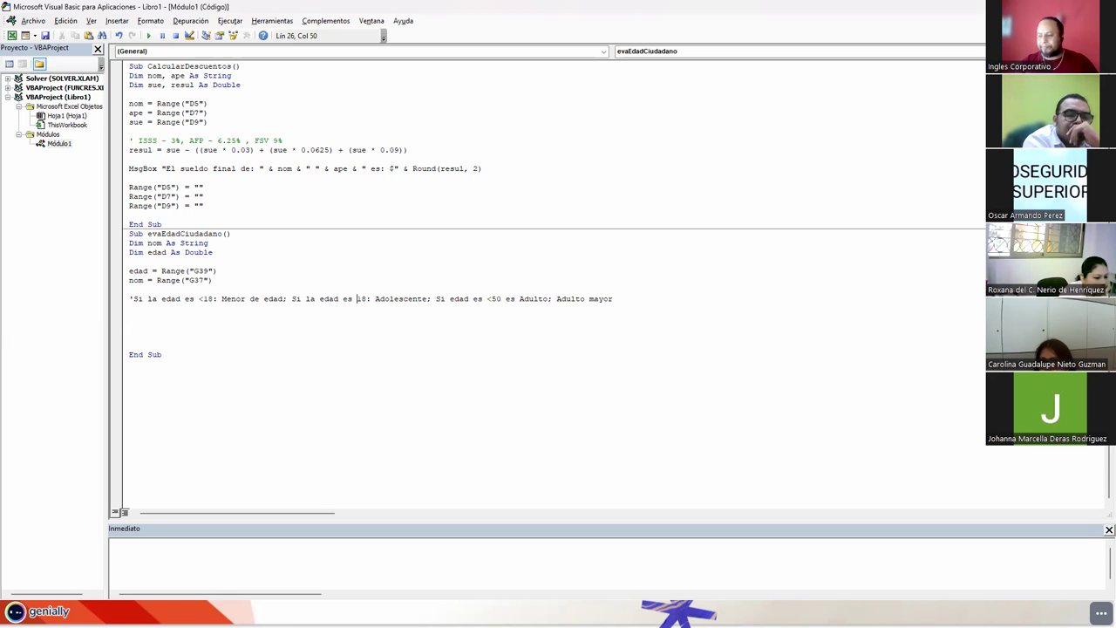
text(>)
text(=)
key(Right)
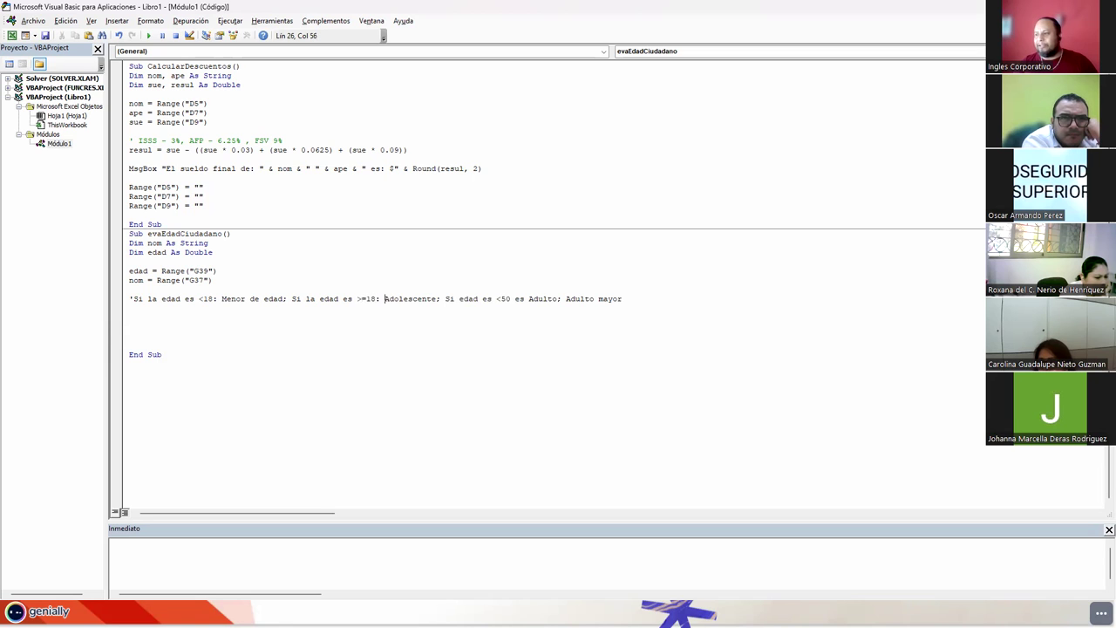
key(Right)
key(Right)
key(Right)
key(Delete)
key(Delete)
key(Delete)
key(Delete)
key(Delete)
key(Delete)
key(Delete)
key(Delete)
key(Delete)
key(Delete)
key(Delete)
key(Delete)
key(Delete)
text(M)
key(End)
text(e Edad)
key(Return)
key(Return)
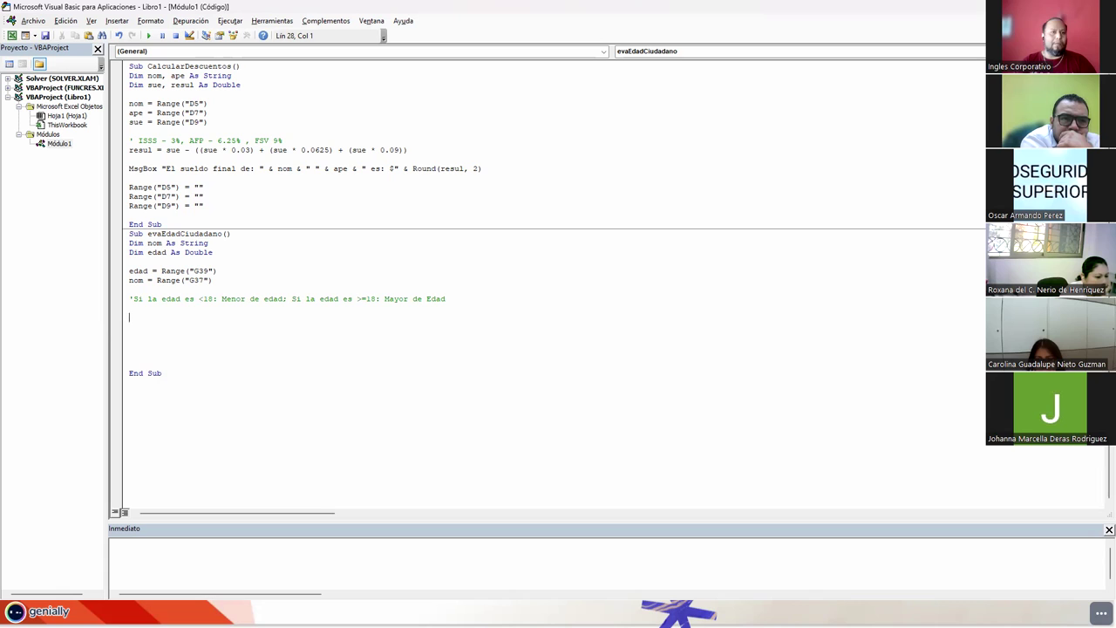
- Add the comment 'Estructura de Control IF on the next line
text(')
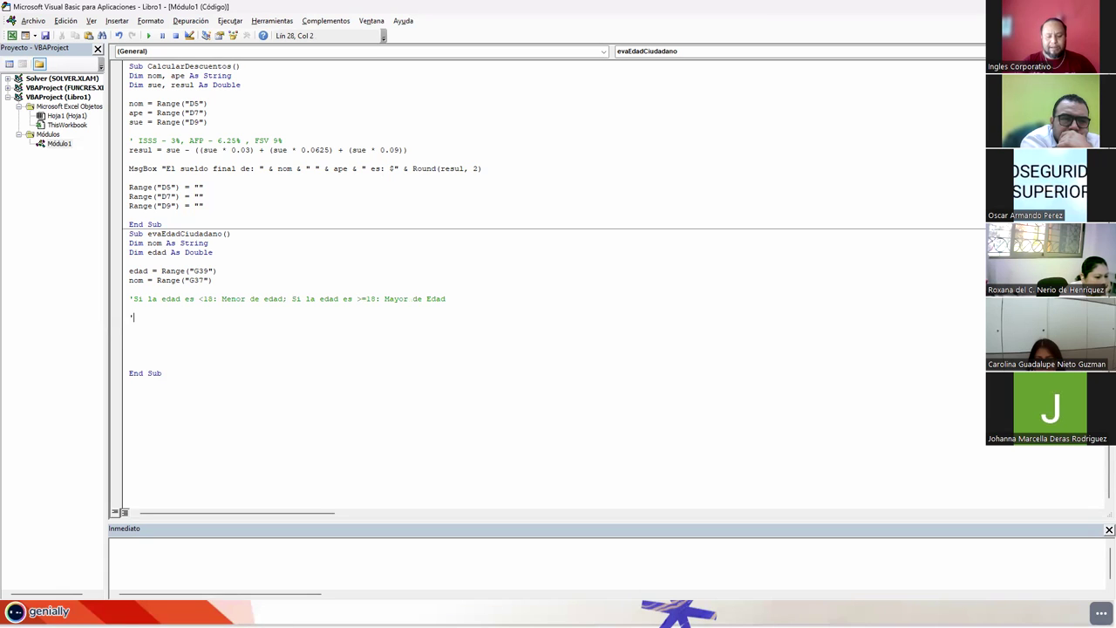
text(Estructur)
key(ctrl+z)
text(Estructura de Control ID)
key(BackSpace)
text(F)
key(Return)
text(if()
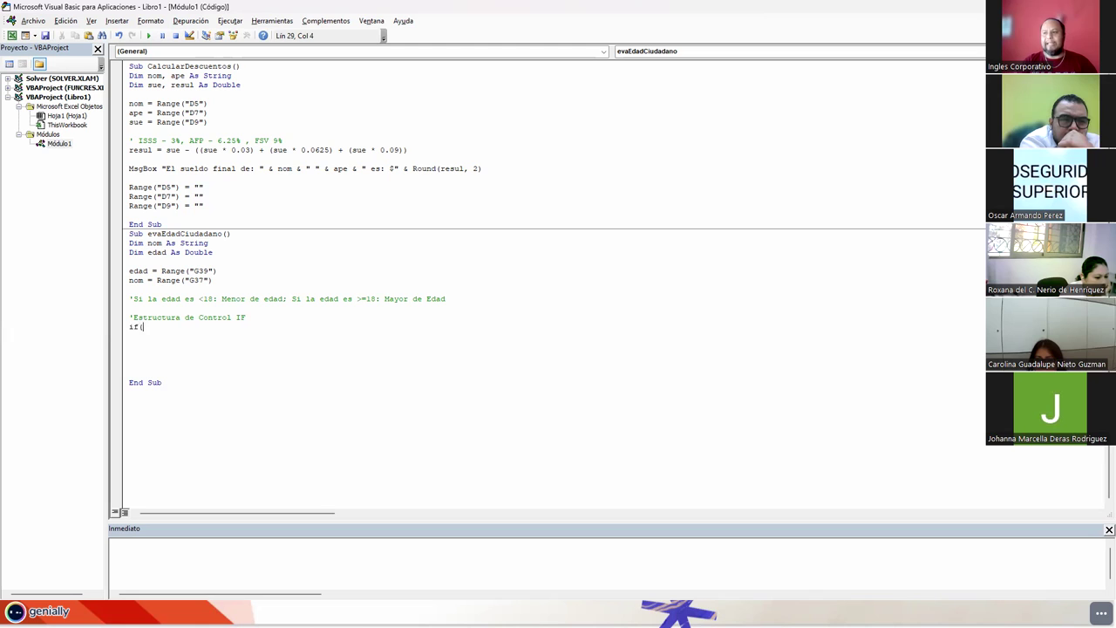
- Type the condition line If (edad >= 18) Then on line 29
text(edad>)
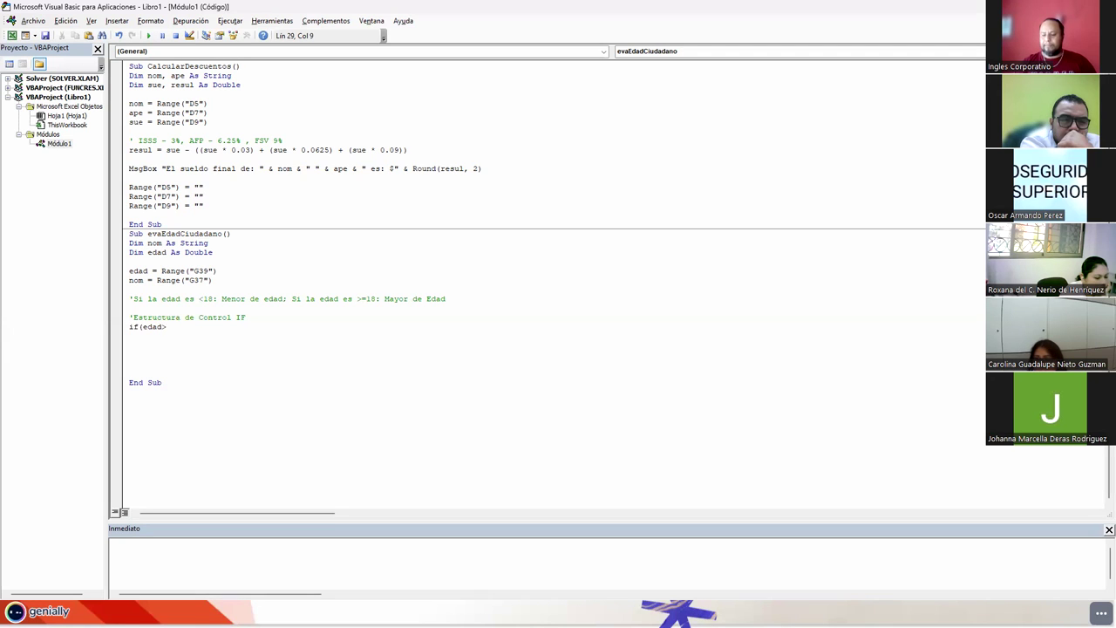
text(=)
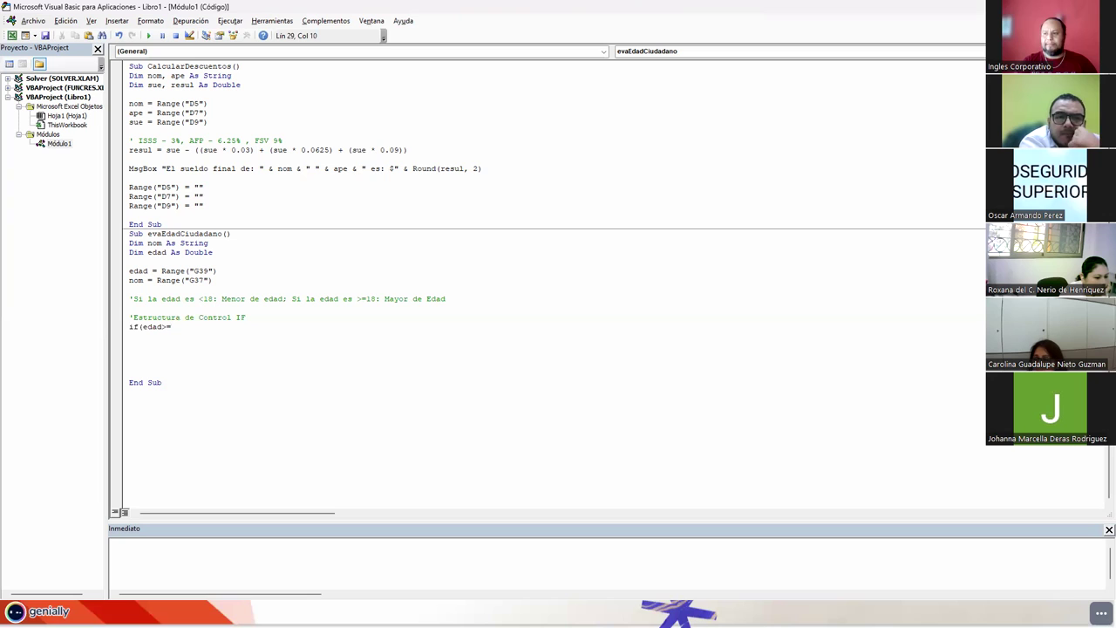
text(18))
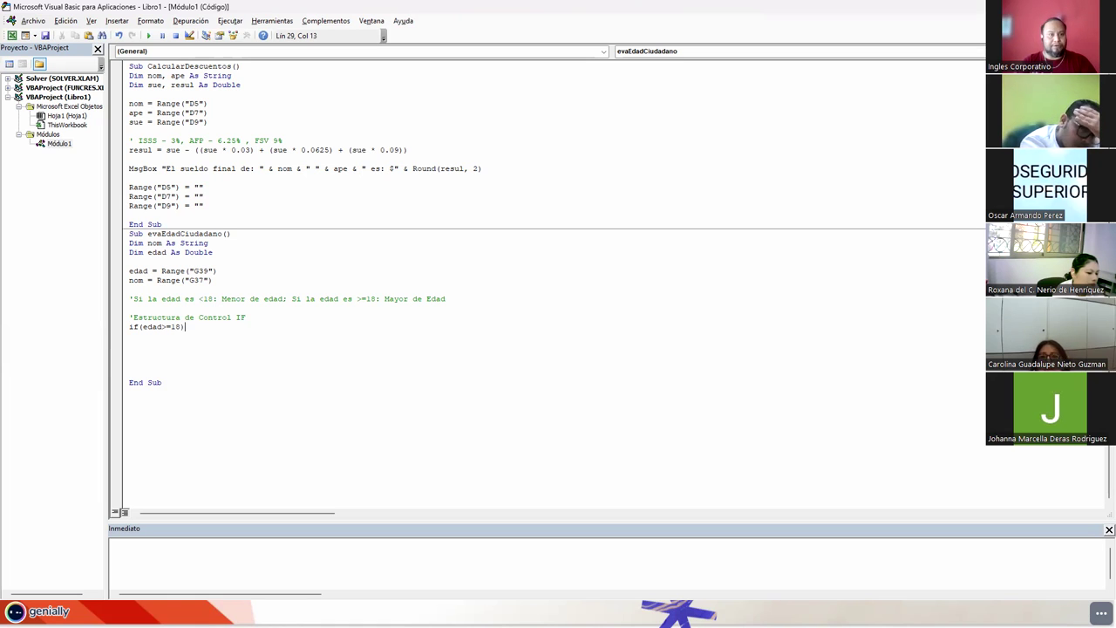
text(then)
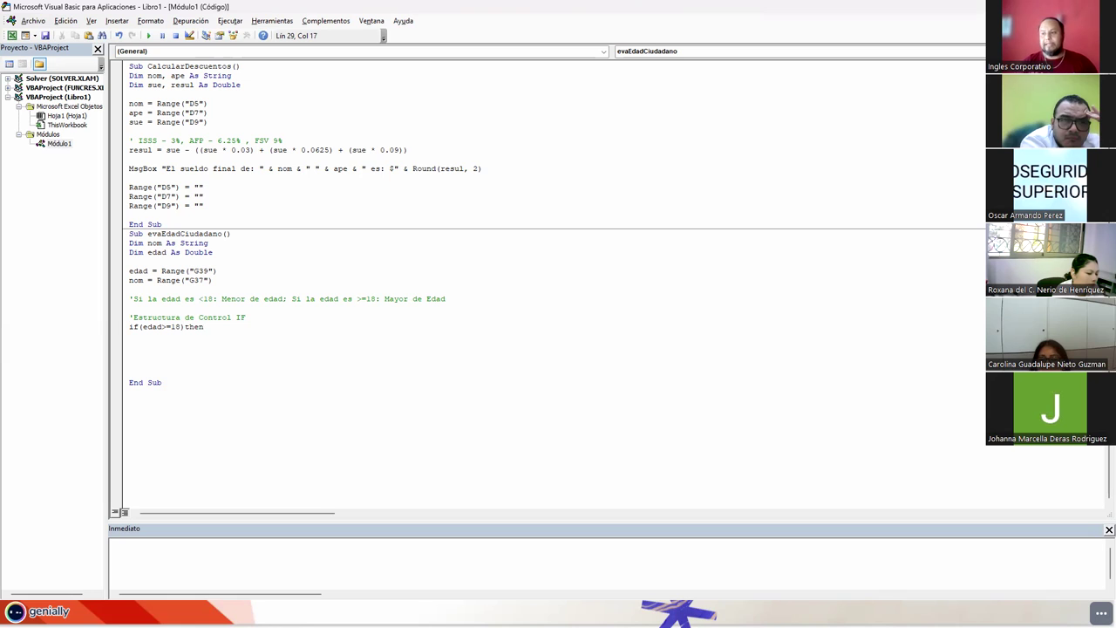
text(()
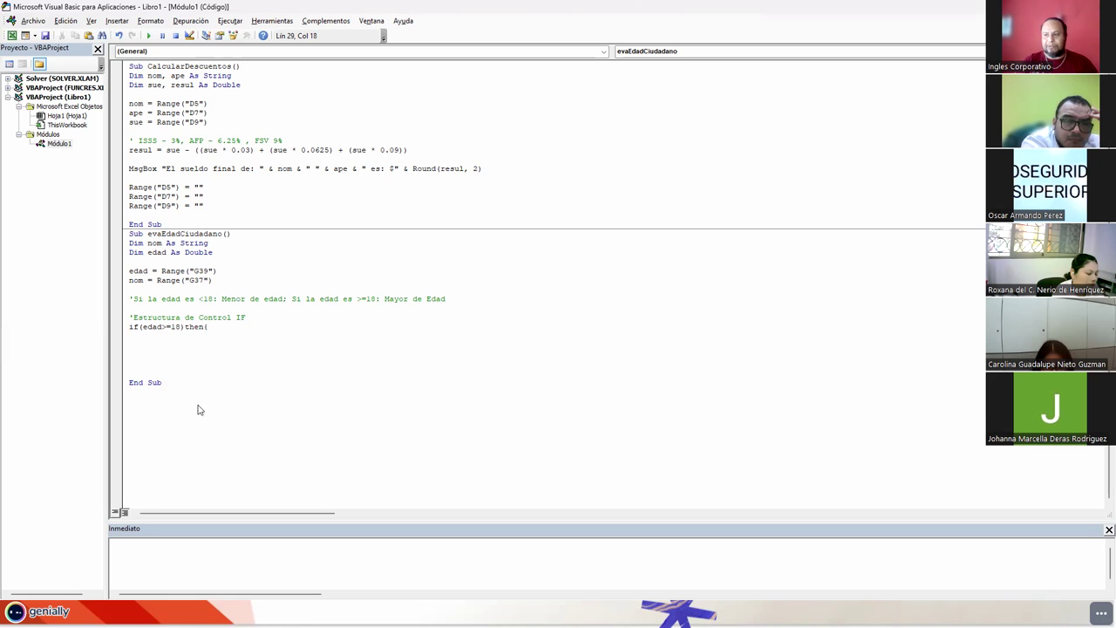
key(Return)
- Dismiss the invalid-character errors and delete the stray parentheses
key(Return)
key(BackSpace)
key(Return)
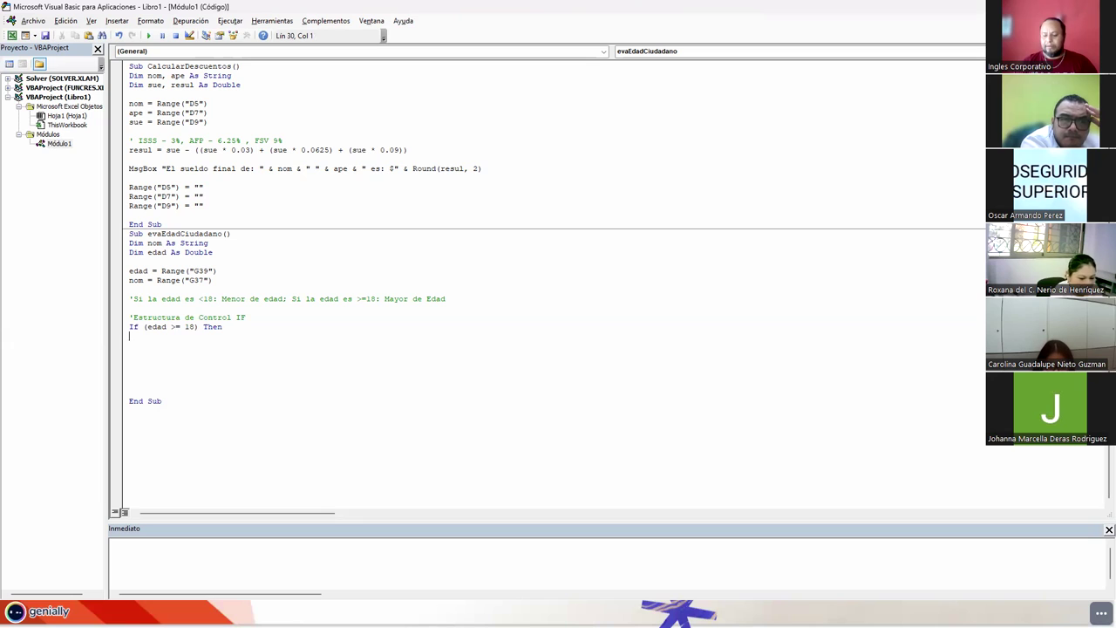
text(()
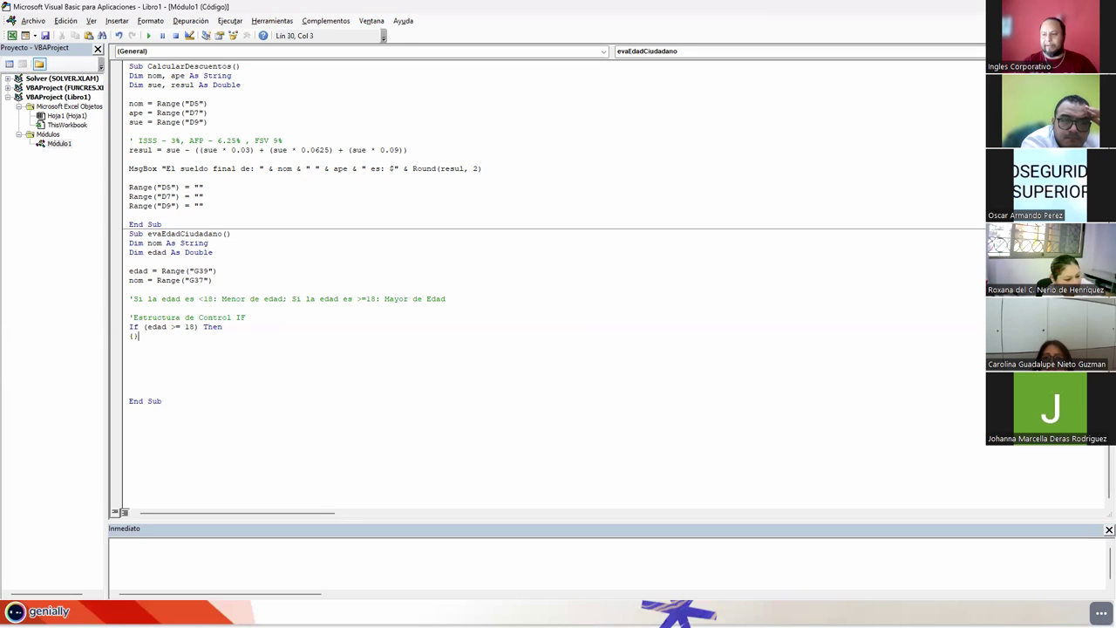
key(Return)
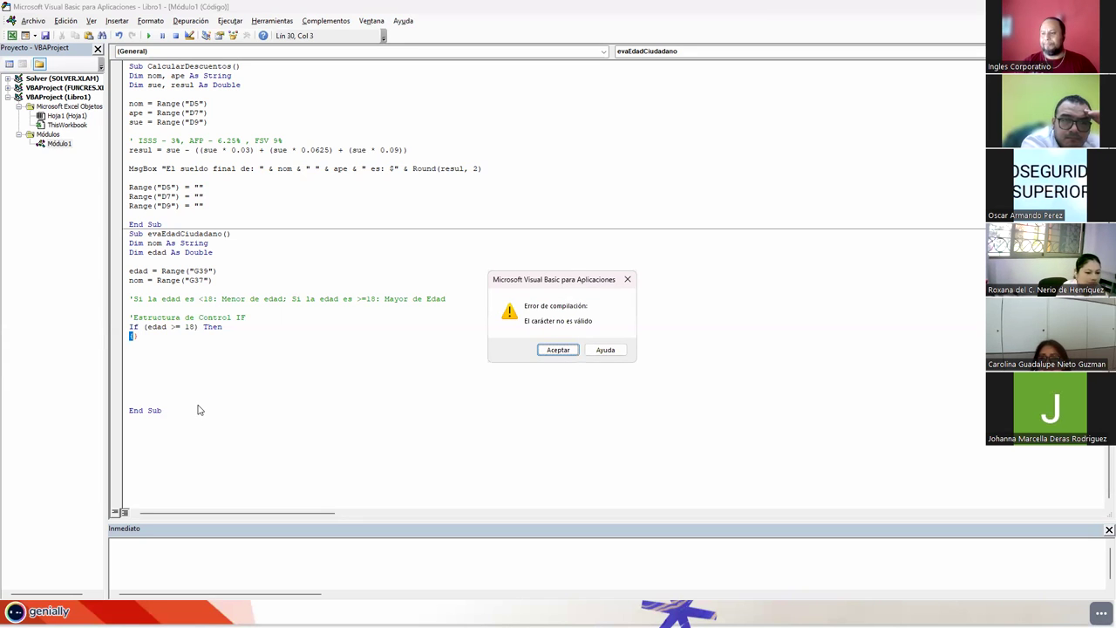
key(Return)
key(BackSpace)
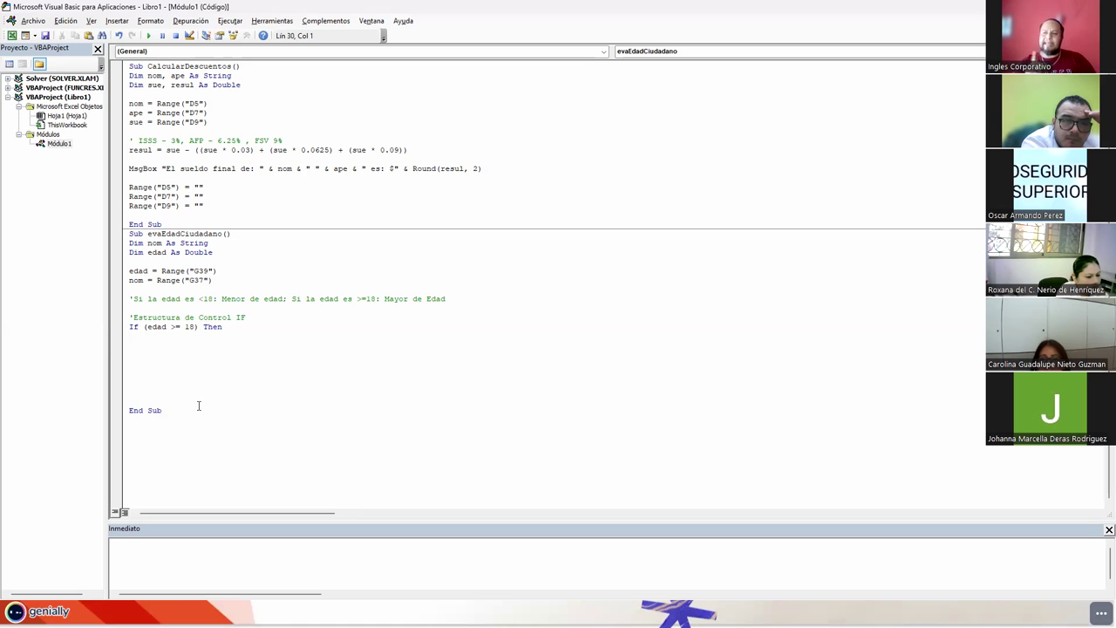
- Write the indented MsgBox showing "El ciudadano: " & nom & " es: Mayor de edad"
text(msgbox(")
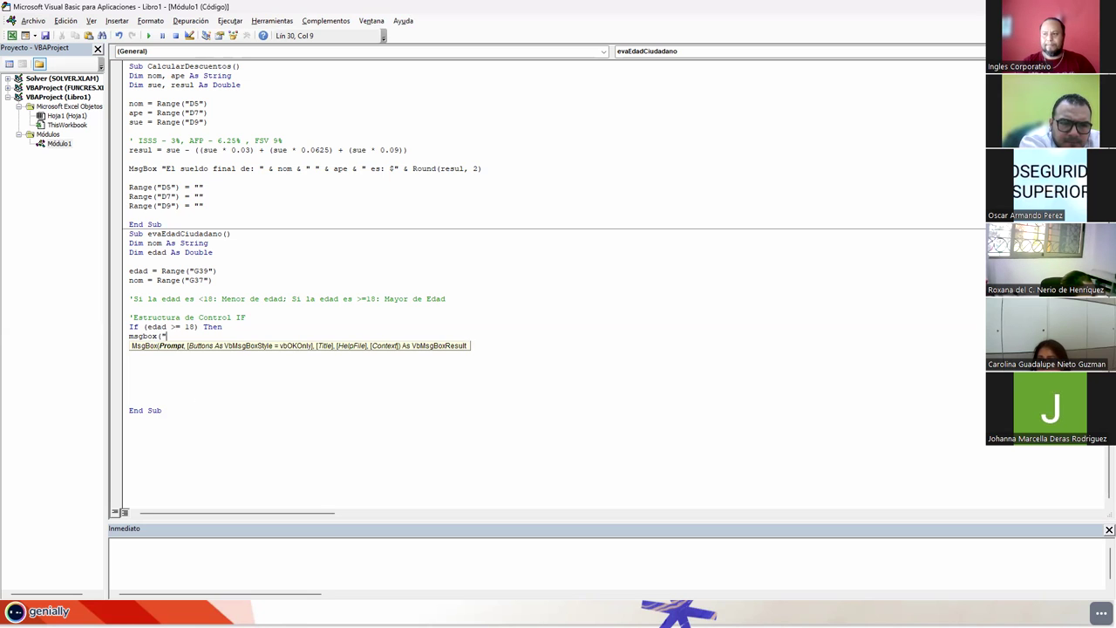
text(El )
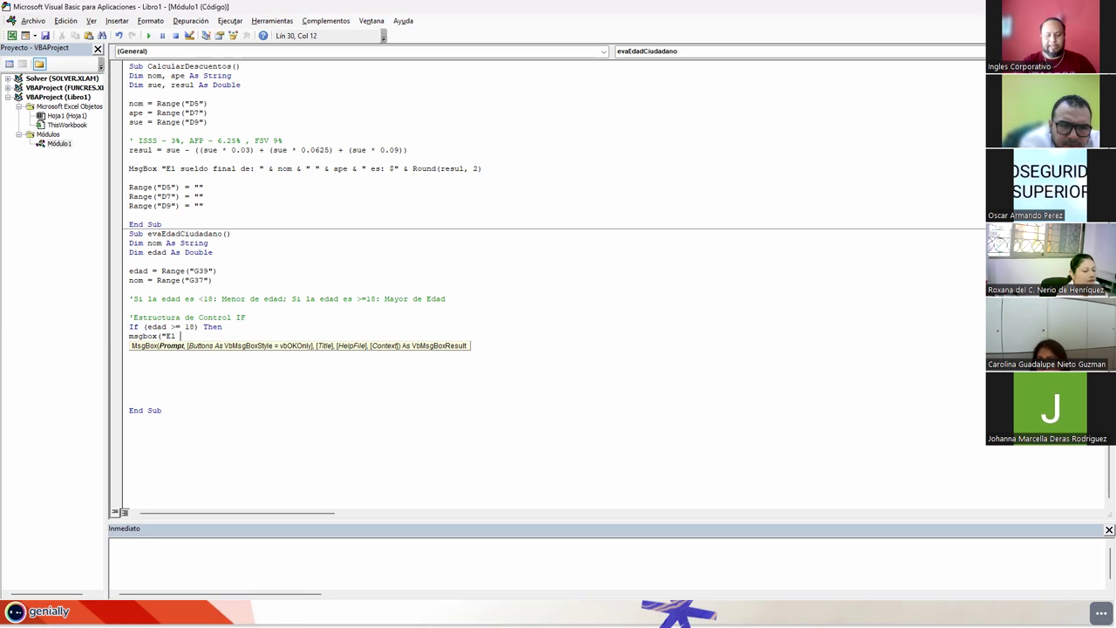
text(ciudadano: " )
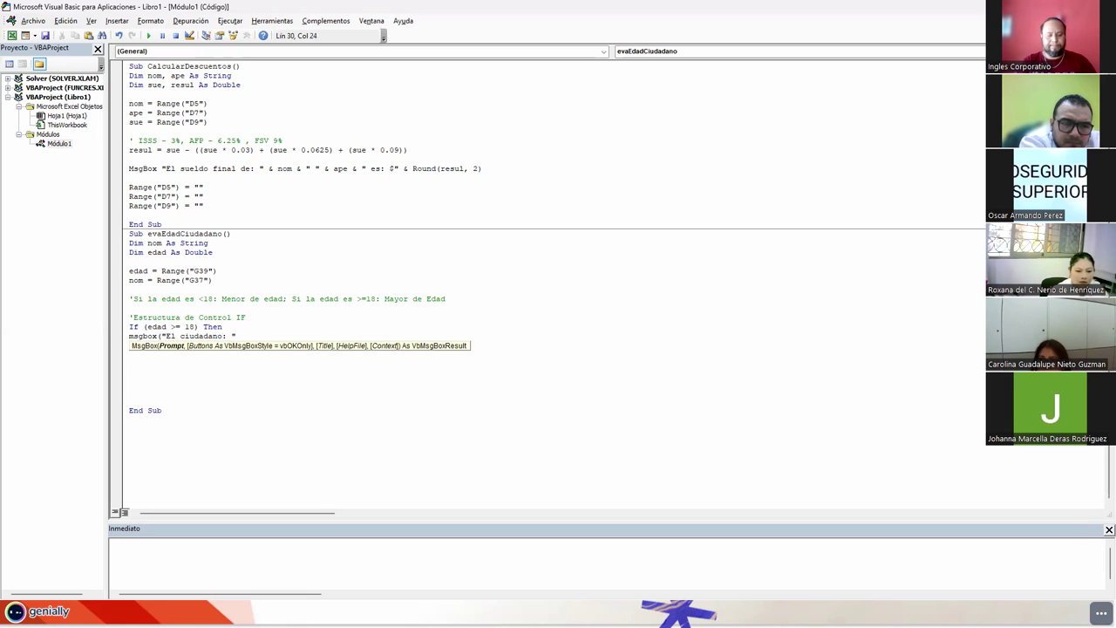
text(&nom &)
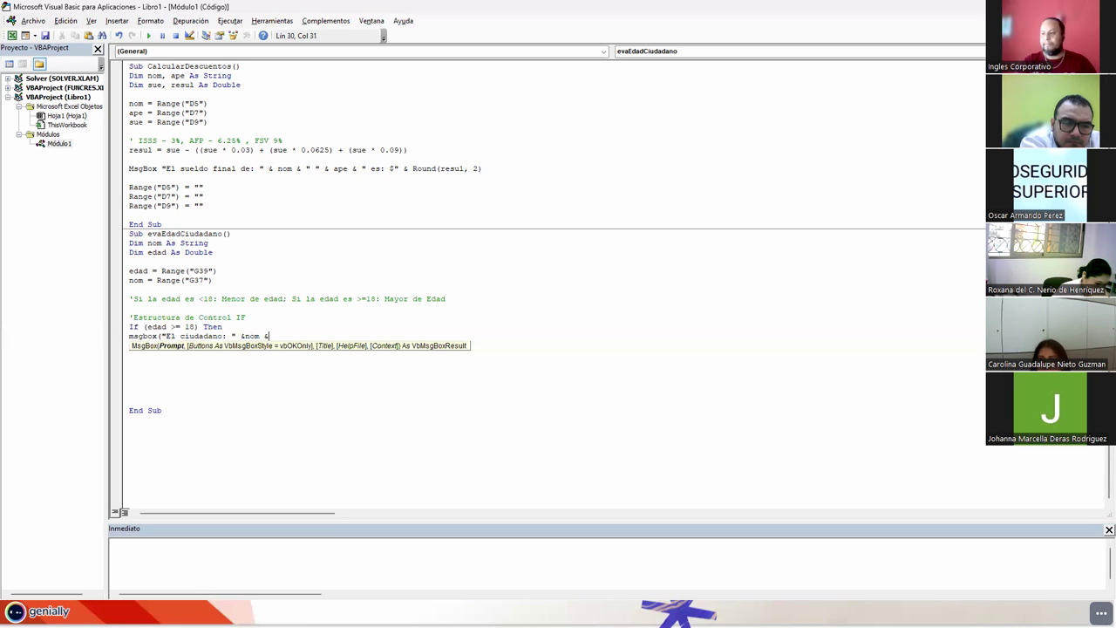
text( " es:)
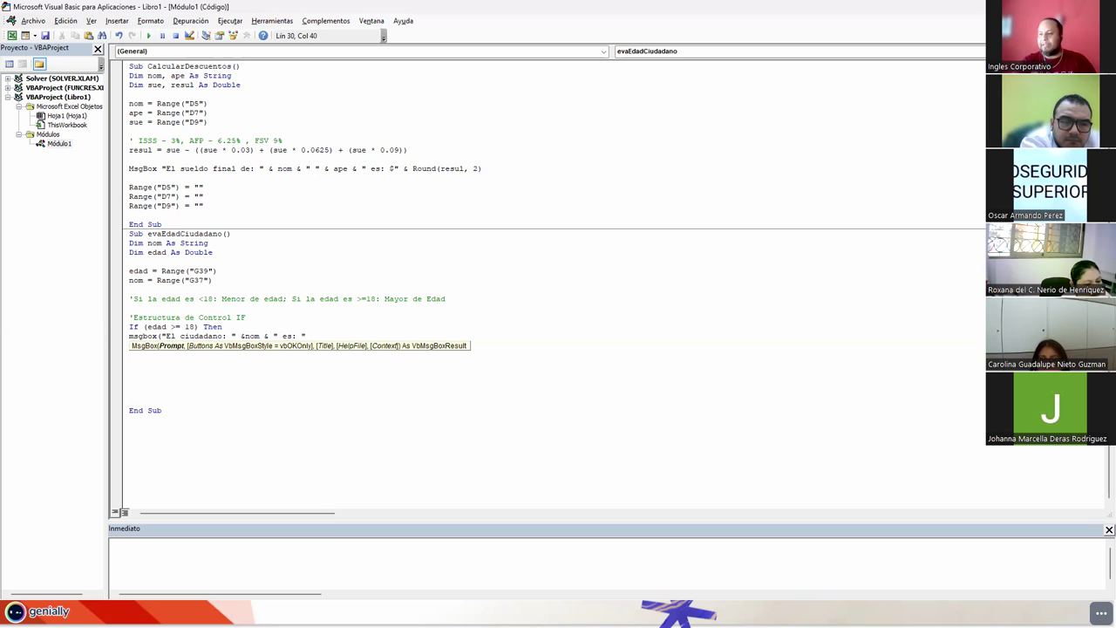
key(BackSpace)
key(BackSpace)
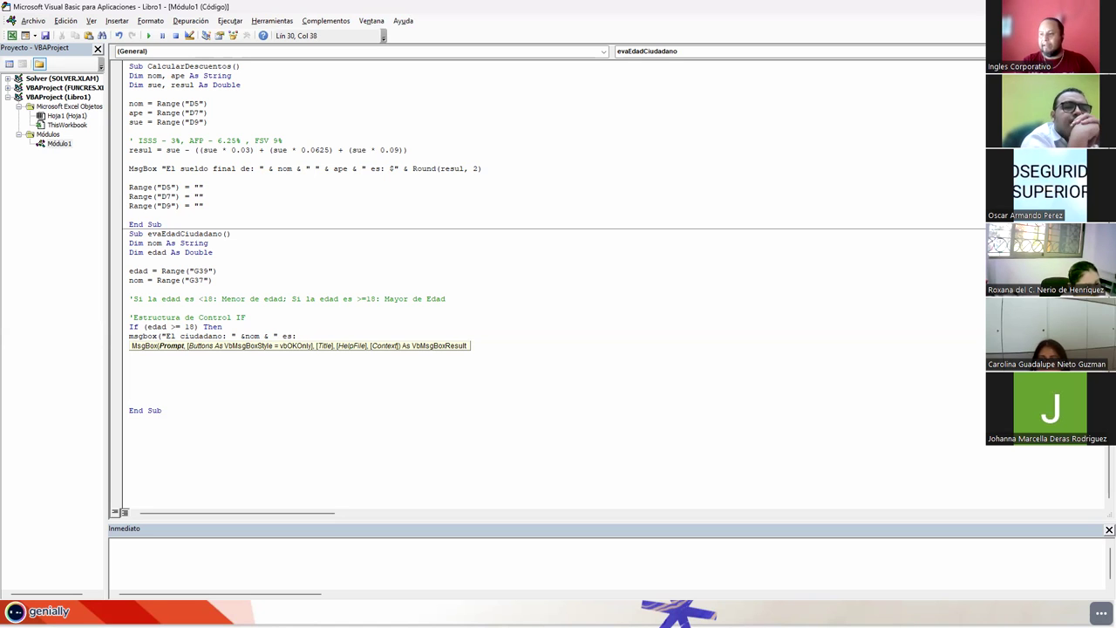
text(Mayord)
key(BackSpace)
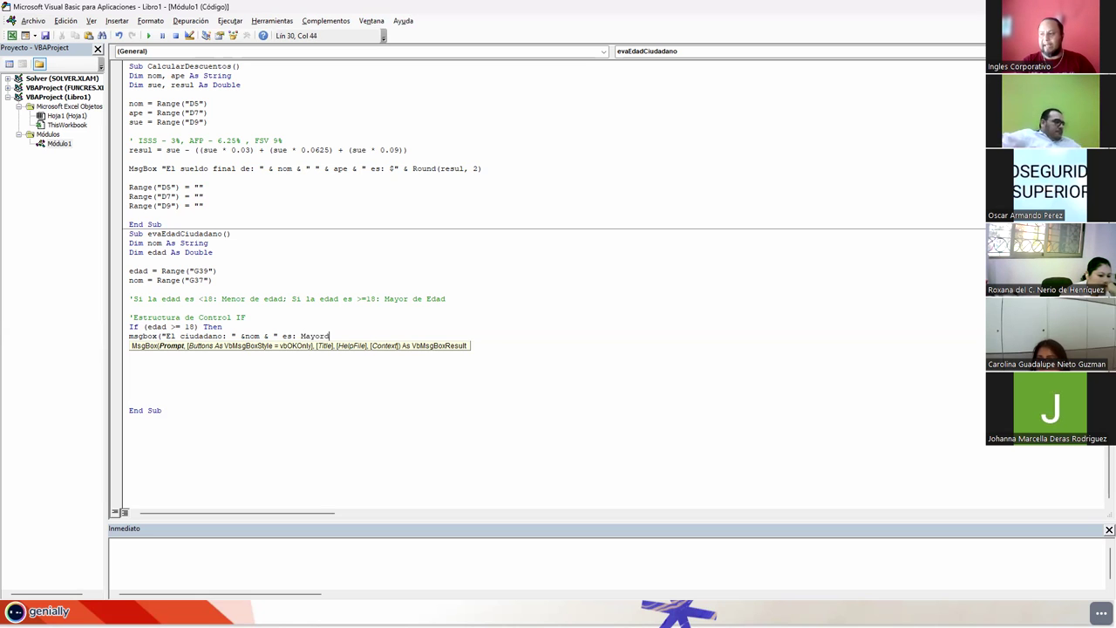
text(de edad)
text("))
key(Return)
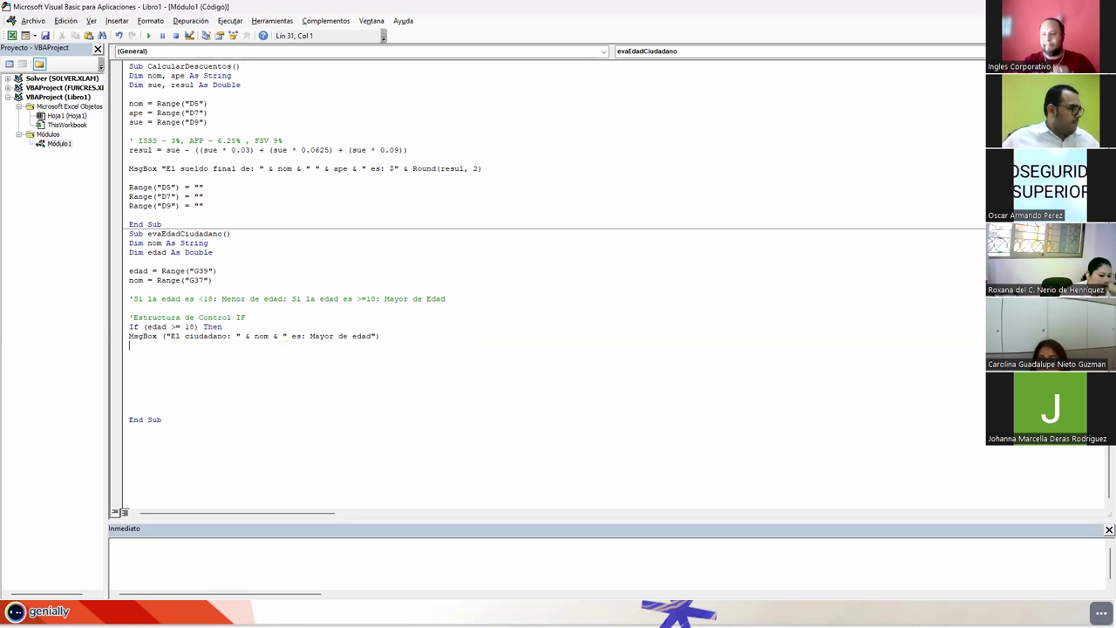
key(Tab)
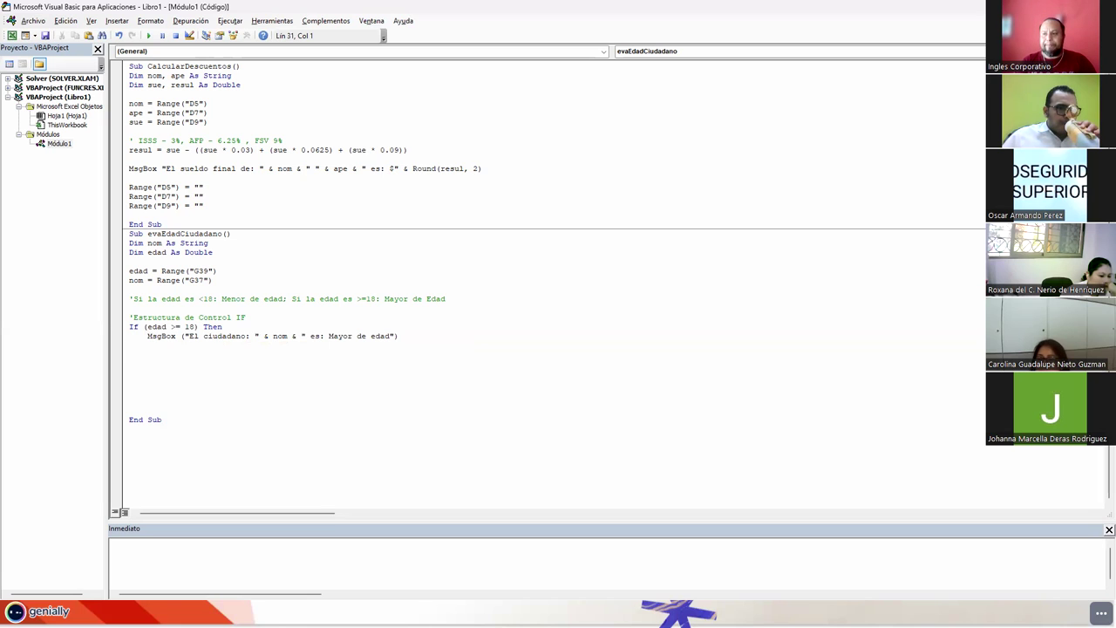
text(Else)
- Add an Else branch with a copy of the message changed to Menor de edad
key(Return)
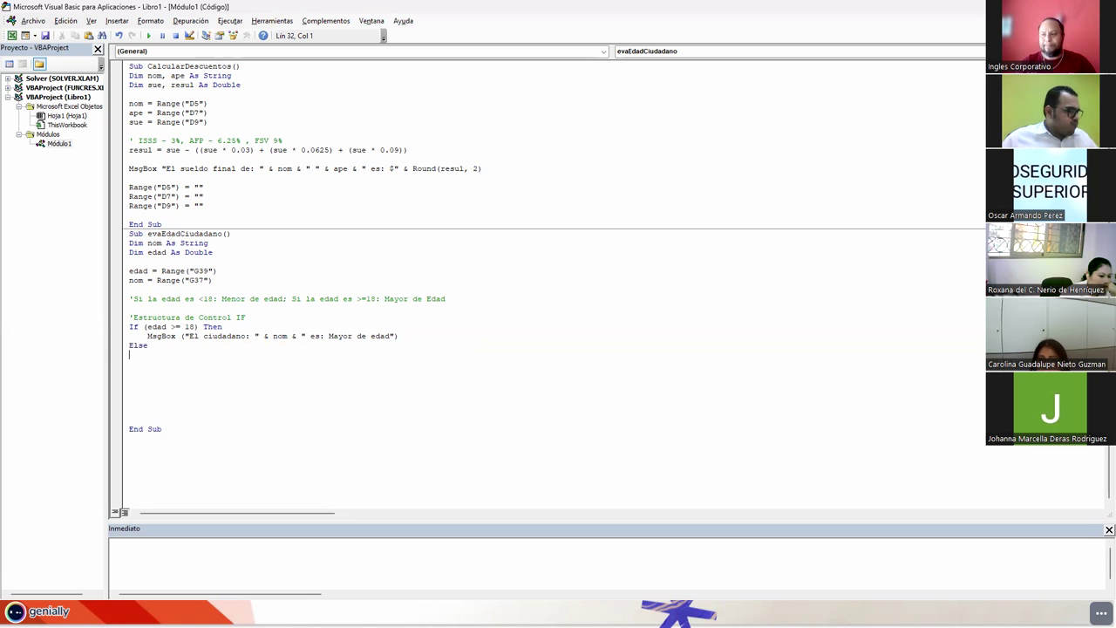
key(shift+End)
key(ctrl+c)
key(Down)
key(ctrl+v)
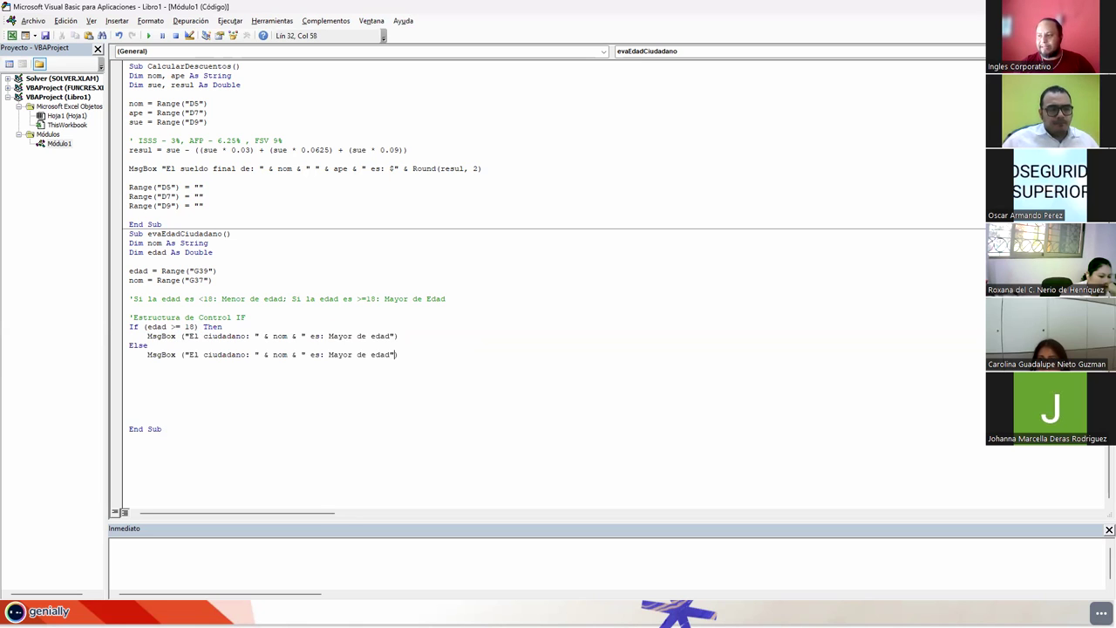
key(ctrl+Delete)
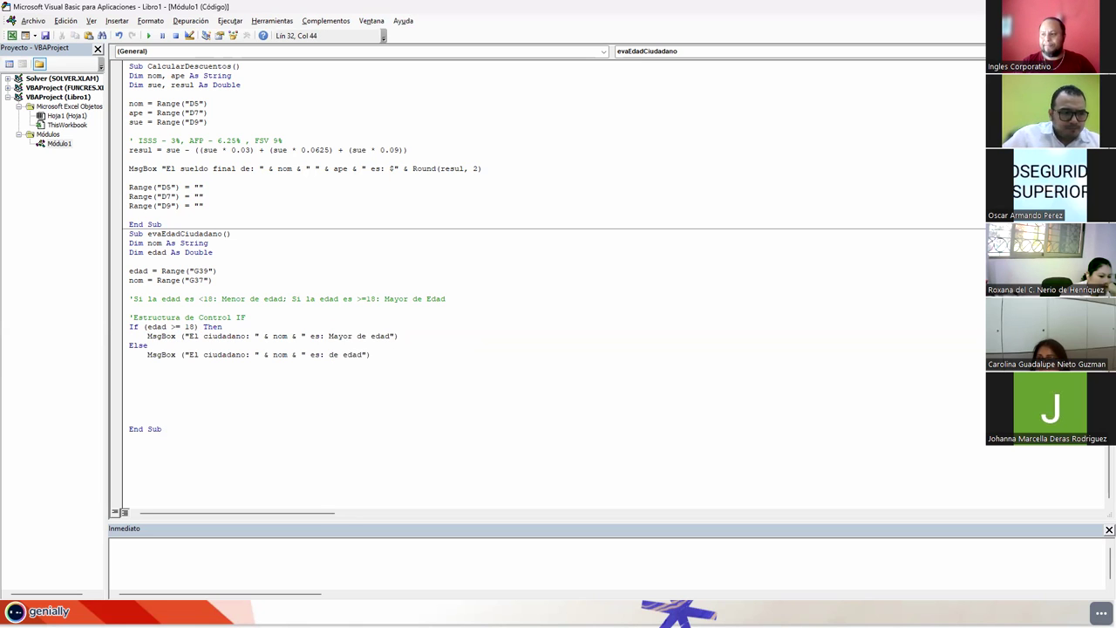
text(Menor)
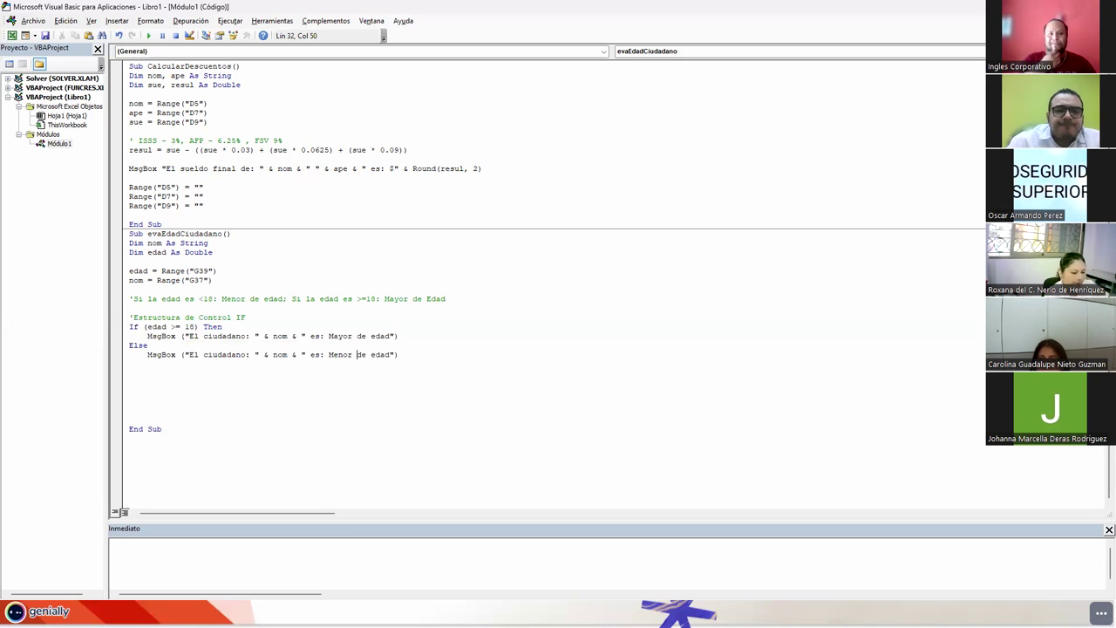
- Close the block with End If and remove the blank lines before End Sub
click(129, 373)
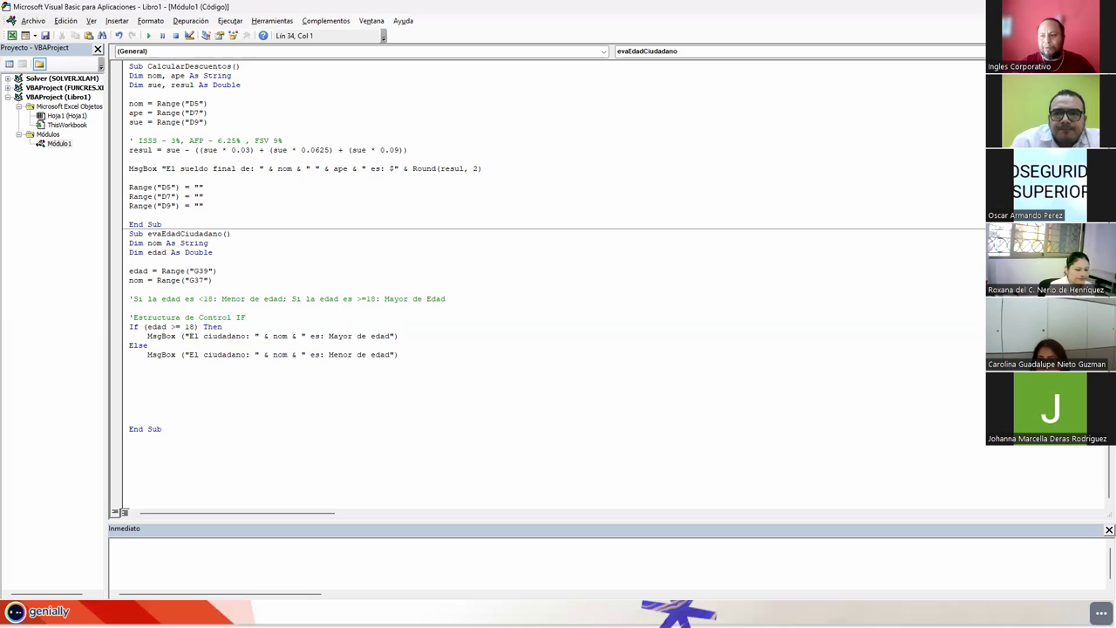
text(e)
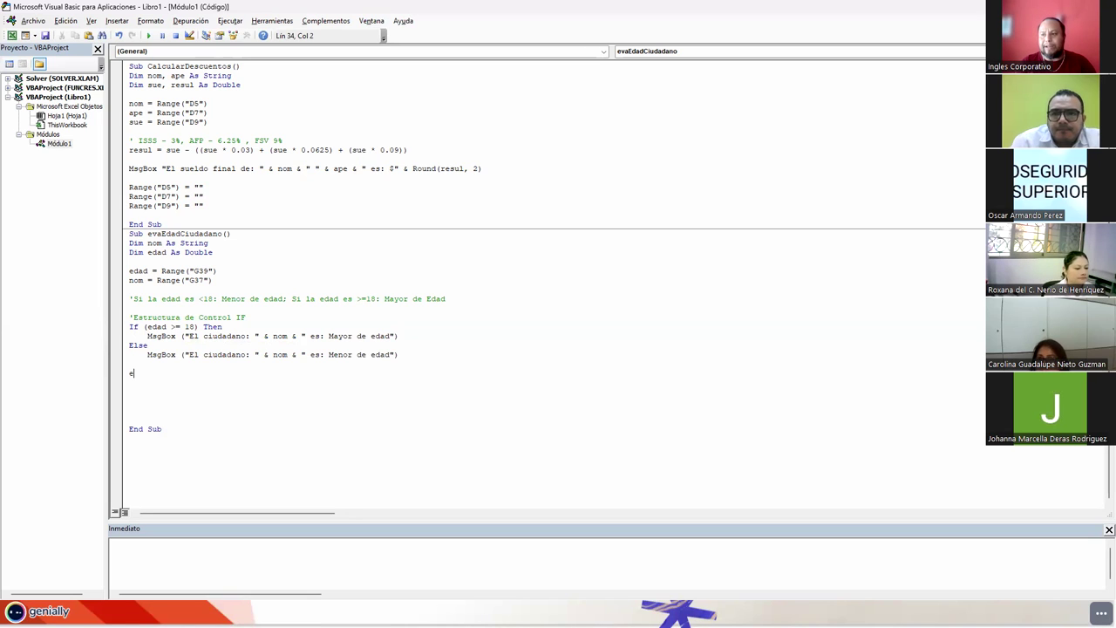
text(nd if)
key(Return)
key(Delete)
key(Delete)
key(Delete)
key(Delete)
key(Delete)
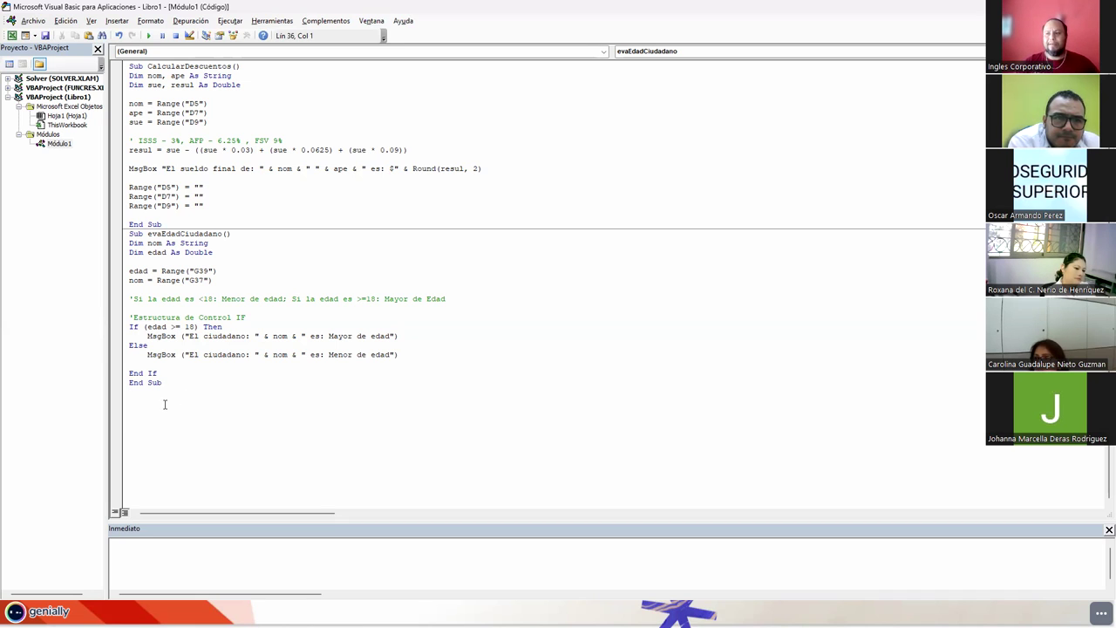
- Add Range("G41") = "Mayor de edad" under the first MsgBox, reusing the copied Range("G39")
double_click(271, 7)
scroll(729, 271, down, 1)
scroll(729, 272, down, 2)
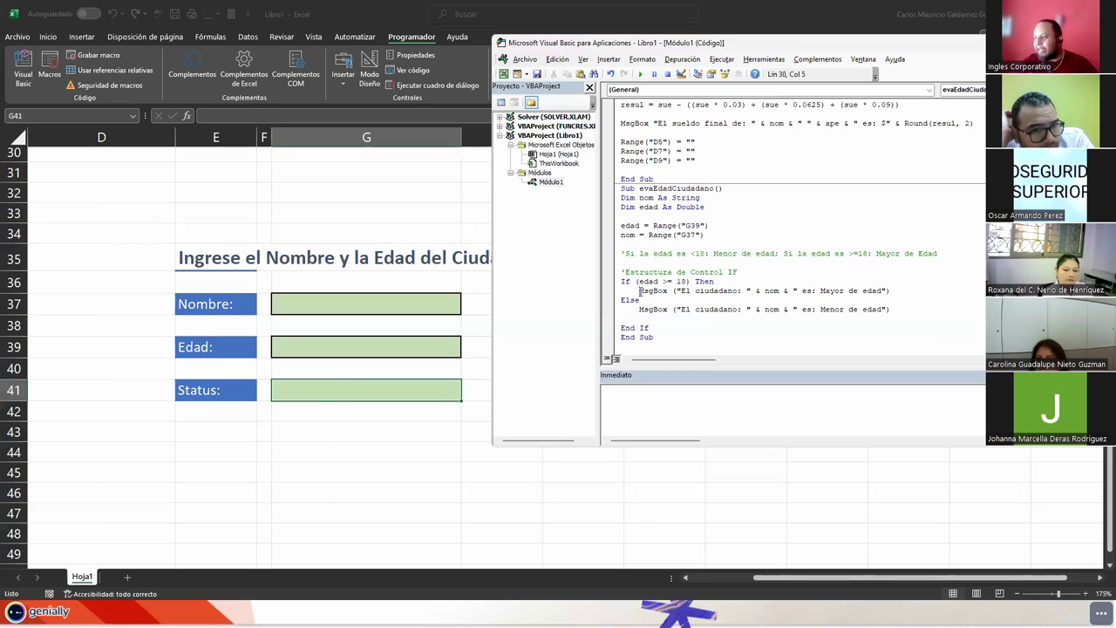
drag(641, 291, 893, 291)
click(891, 292)
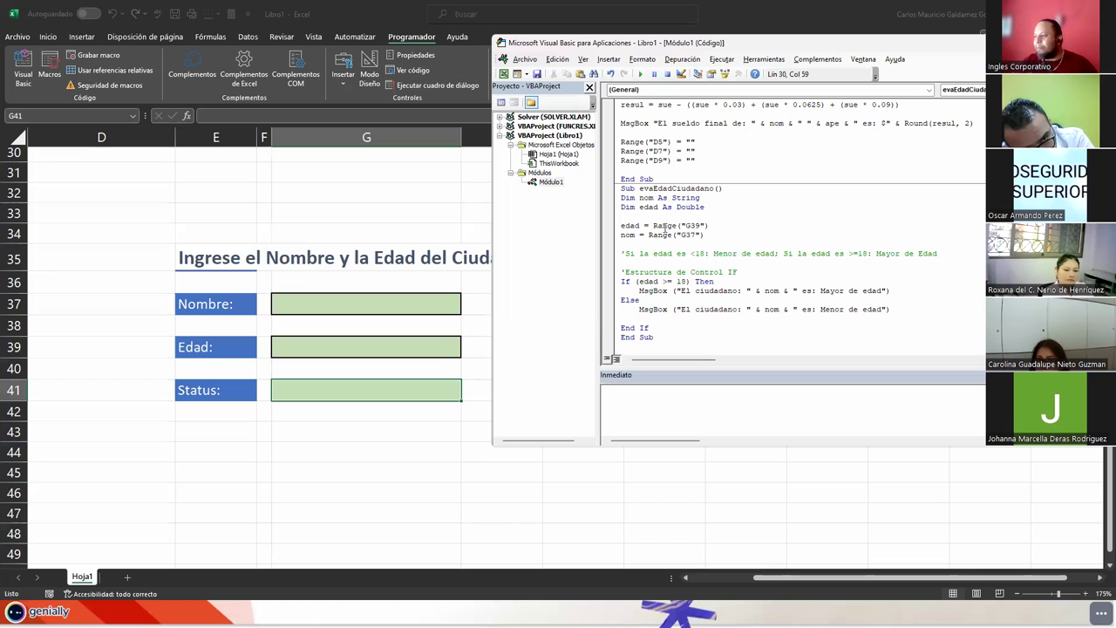
drag(652, 226, 708, 226)
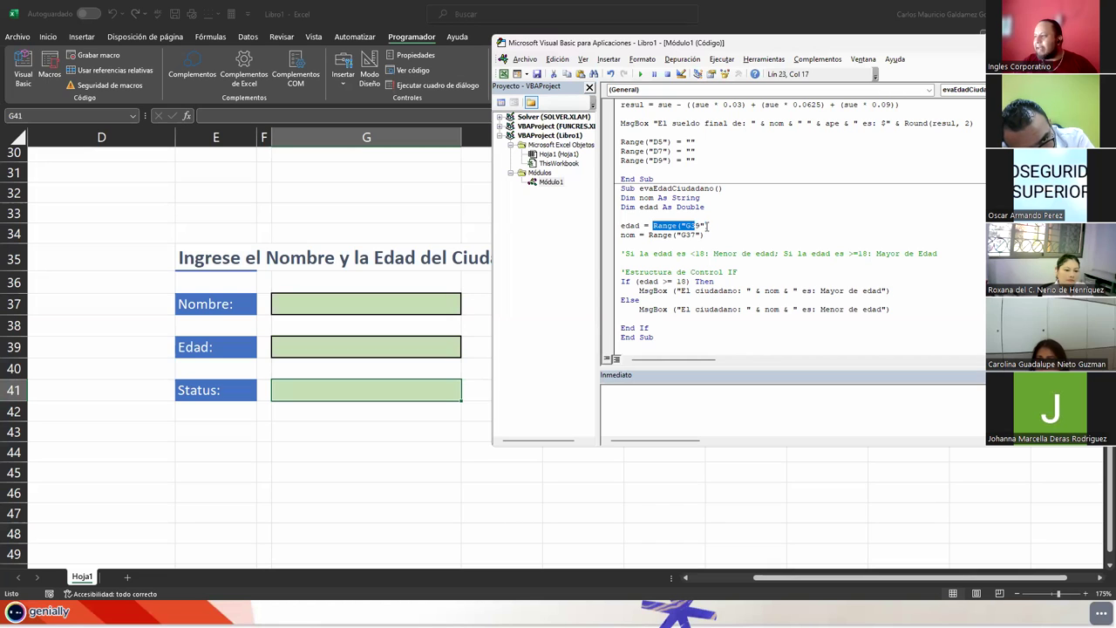
key(ctrl+c)
click(896, 290)
key(Return)
key(ctrl+v)
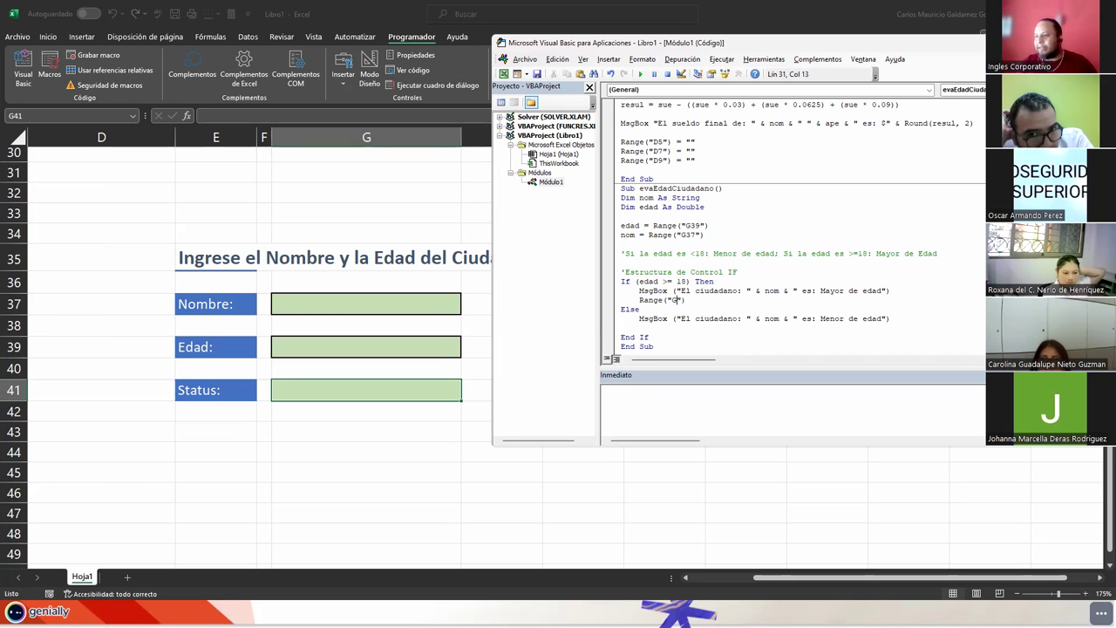
text(41)
key(End)
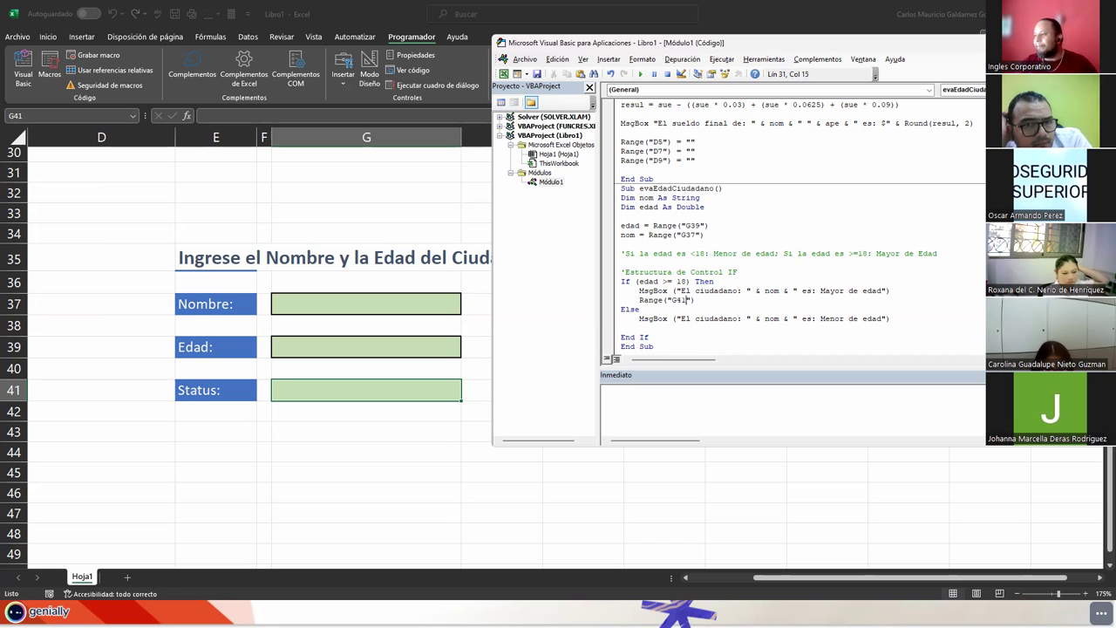
text(= ")
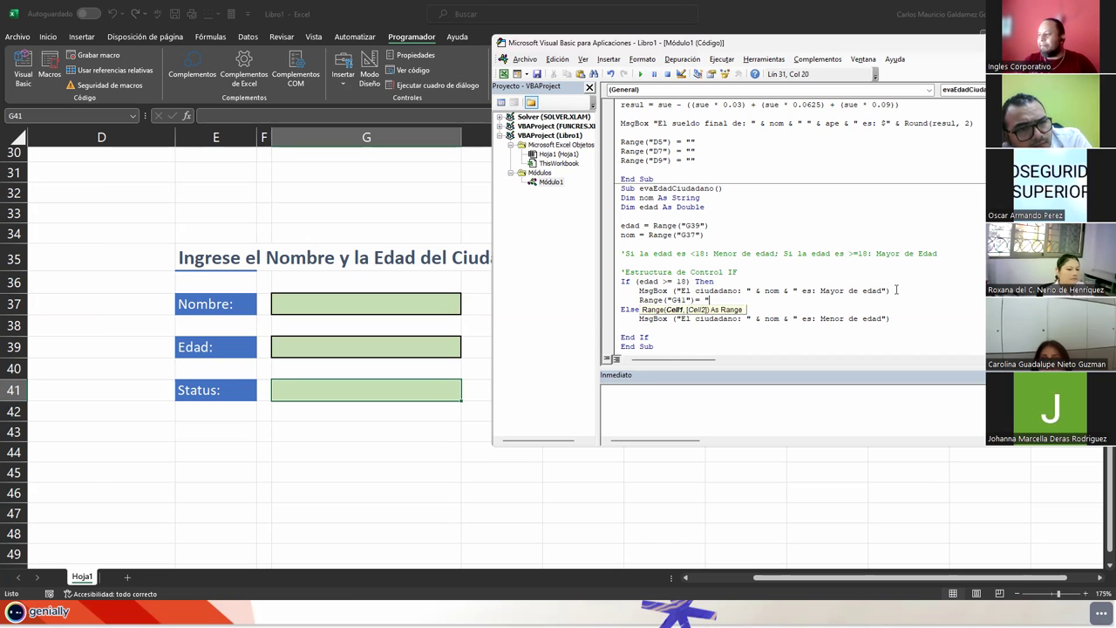
text(Mayor)
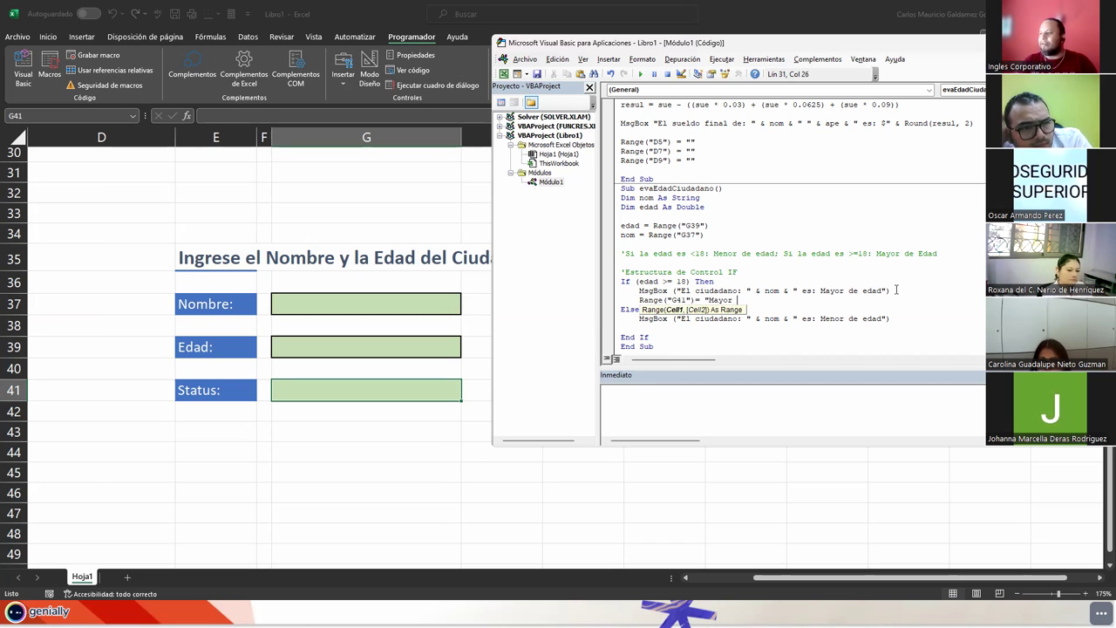
text(")
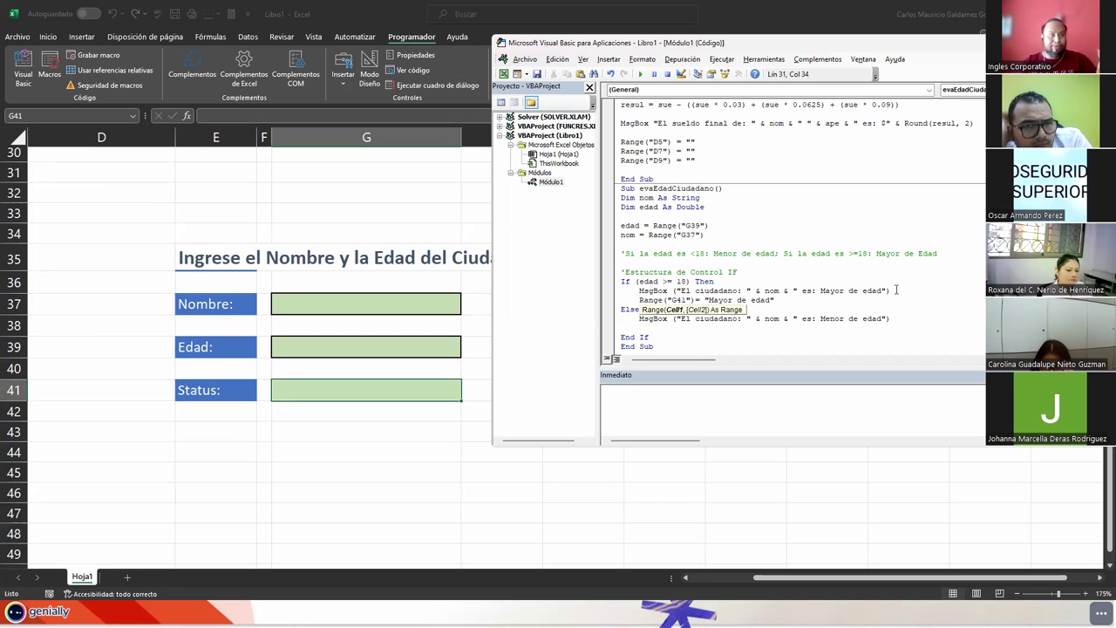
key(Down)
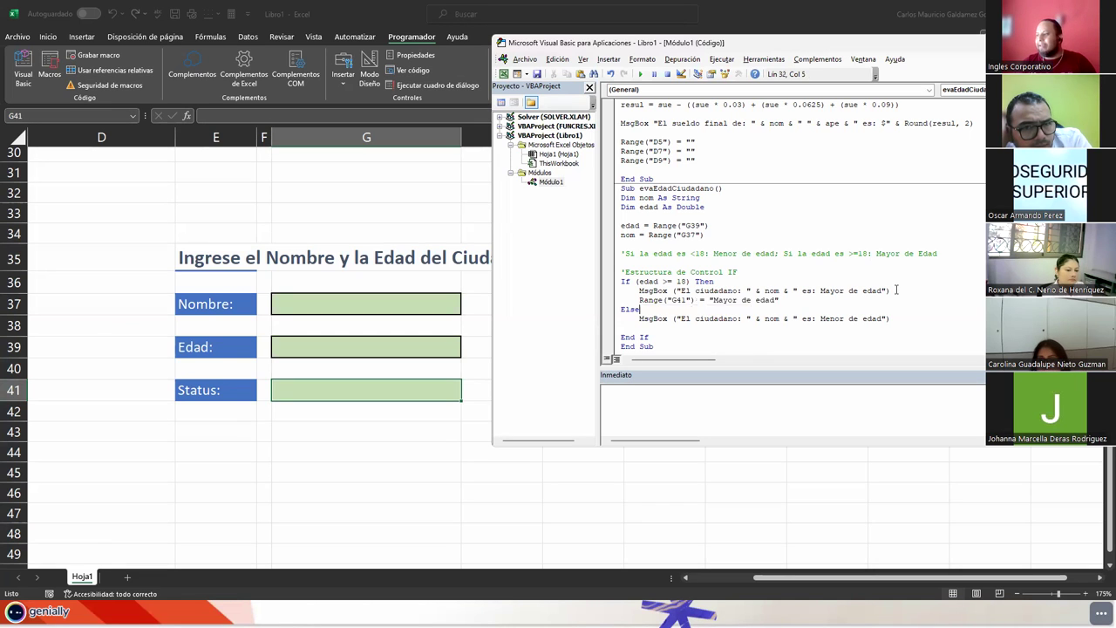
- Add Range("G41") = "Menor de edad" under the Else message
key(End)
key(Return)
key(ctrl+v)
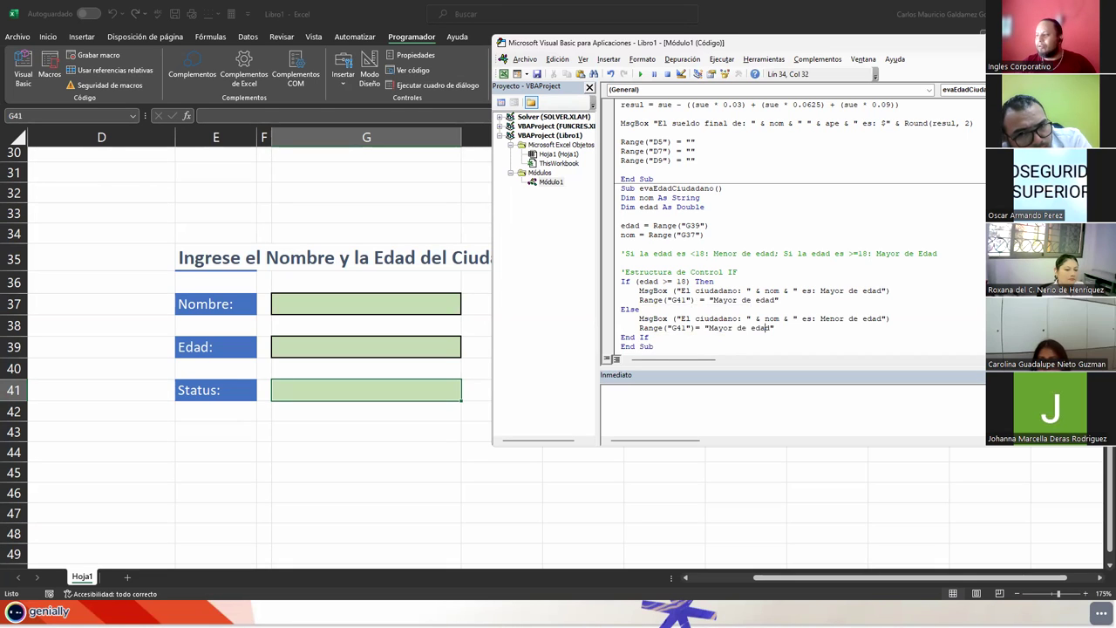
key(BackSpace)
key(BackSpace)
key(BackSpace)
text(enor)
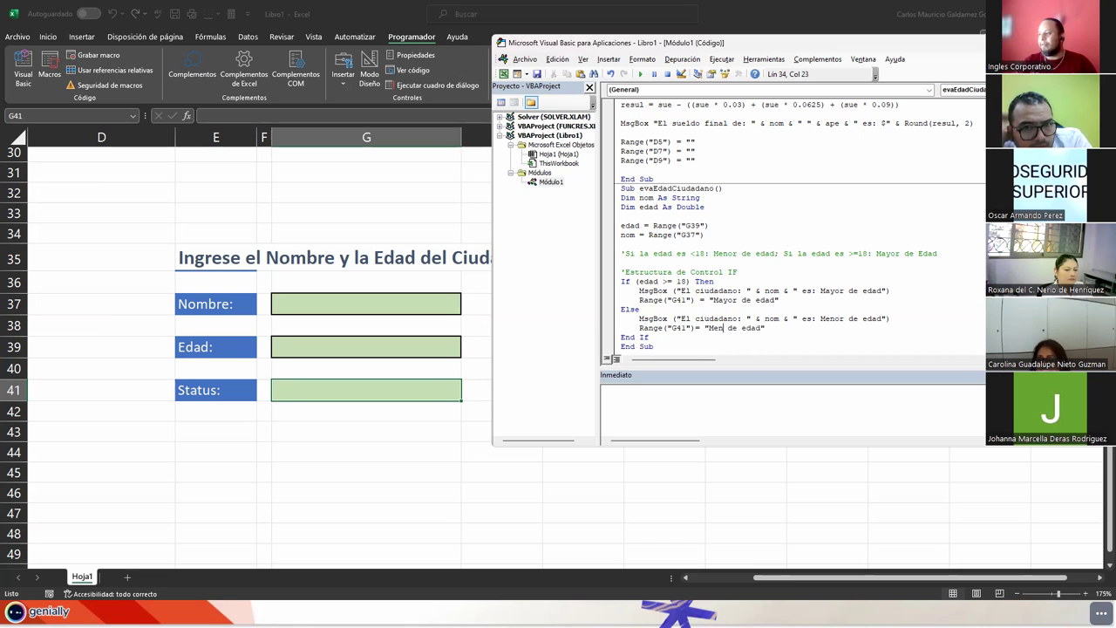
key(Down)
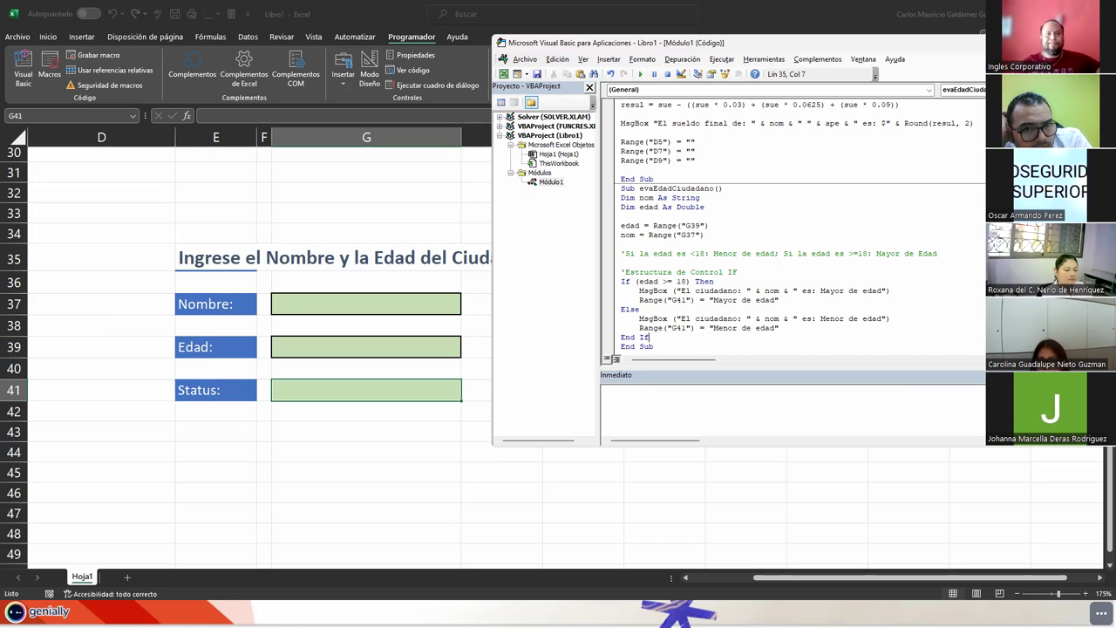
click(466, 374)
- Change the Botón 2 caption to "Evaluar Status"
right_click(599, 348)
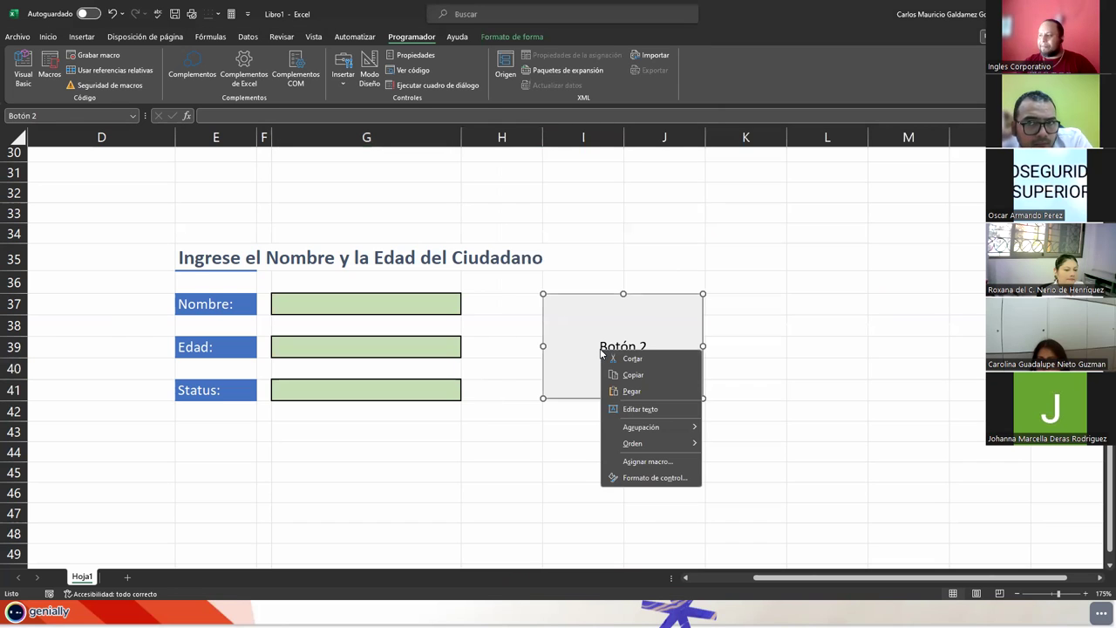
click(653, 408)
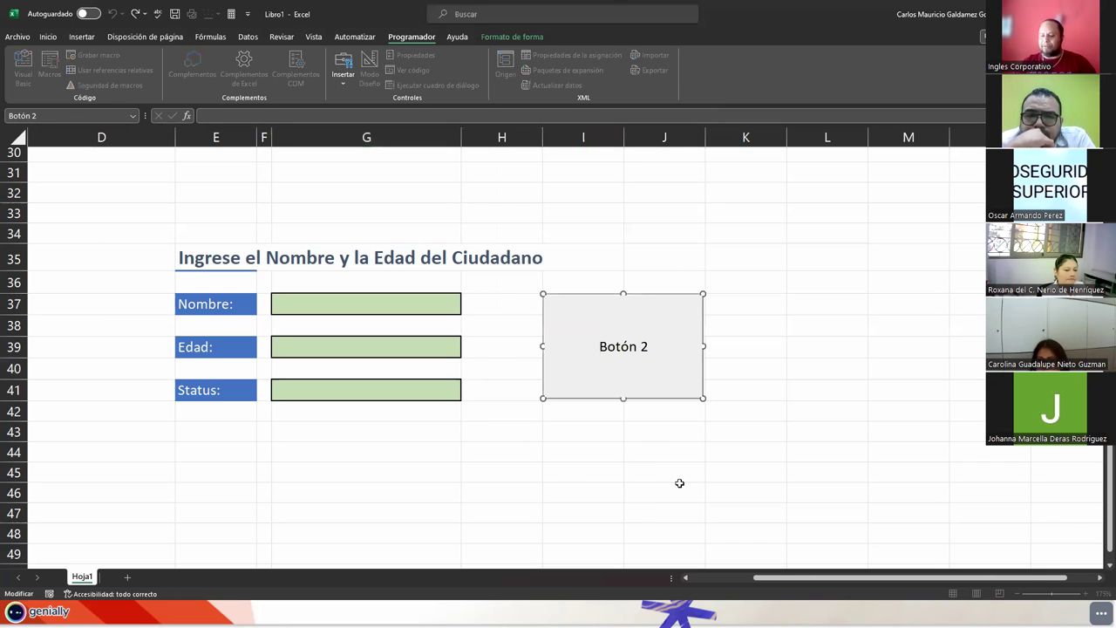
key(ctrl+a)
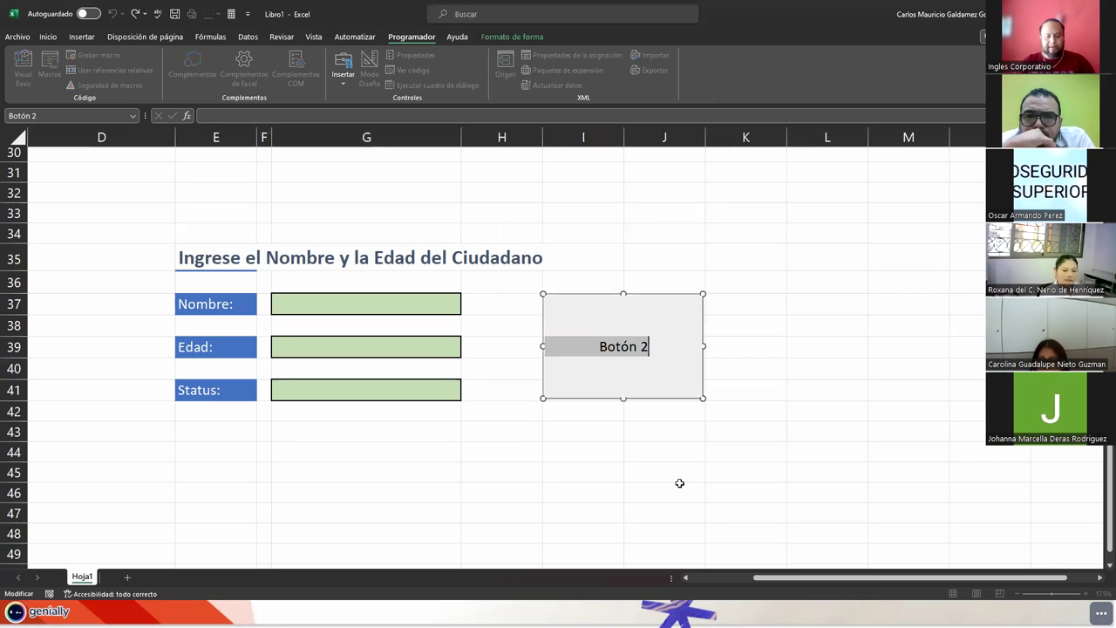
text(Ea)
key(BackSpace)
text(valuar Status)
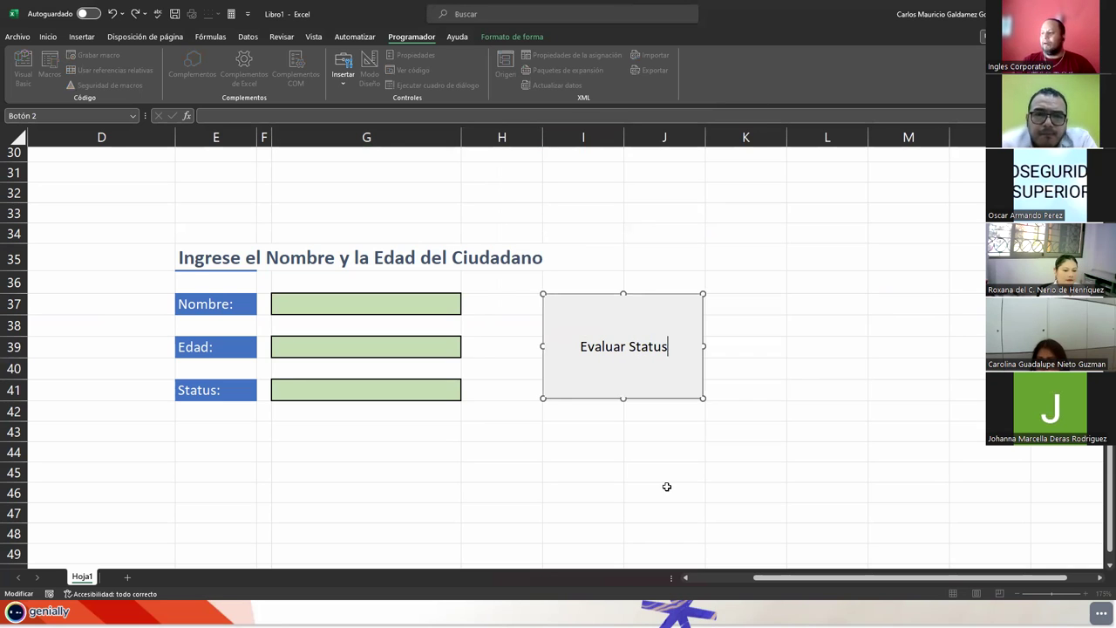
click(666, 486)
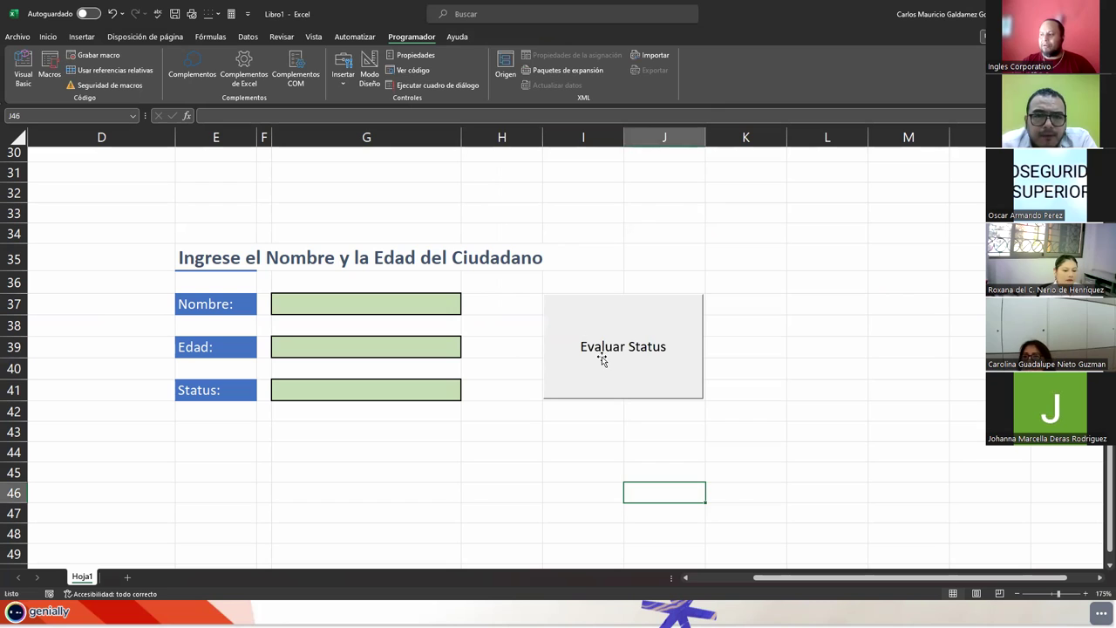
- Assign the evaEdadCiudadano macro to the Evaluar Status button
right_click(602, 360)
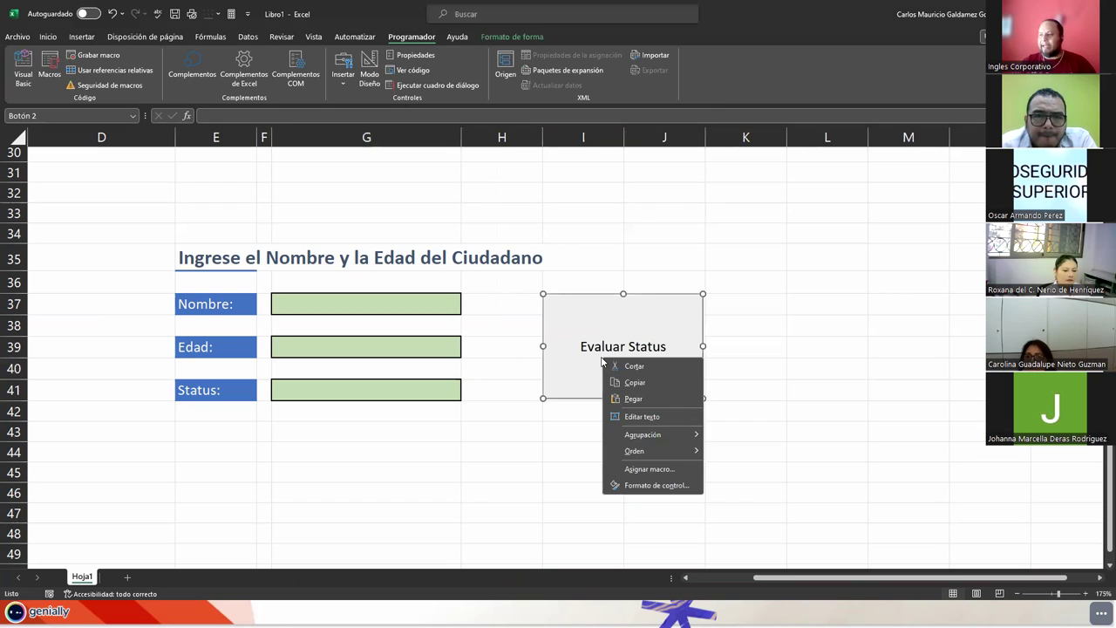
click(671, 472)
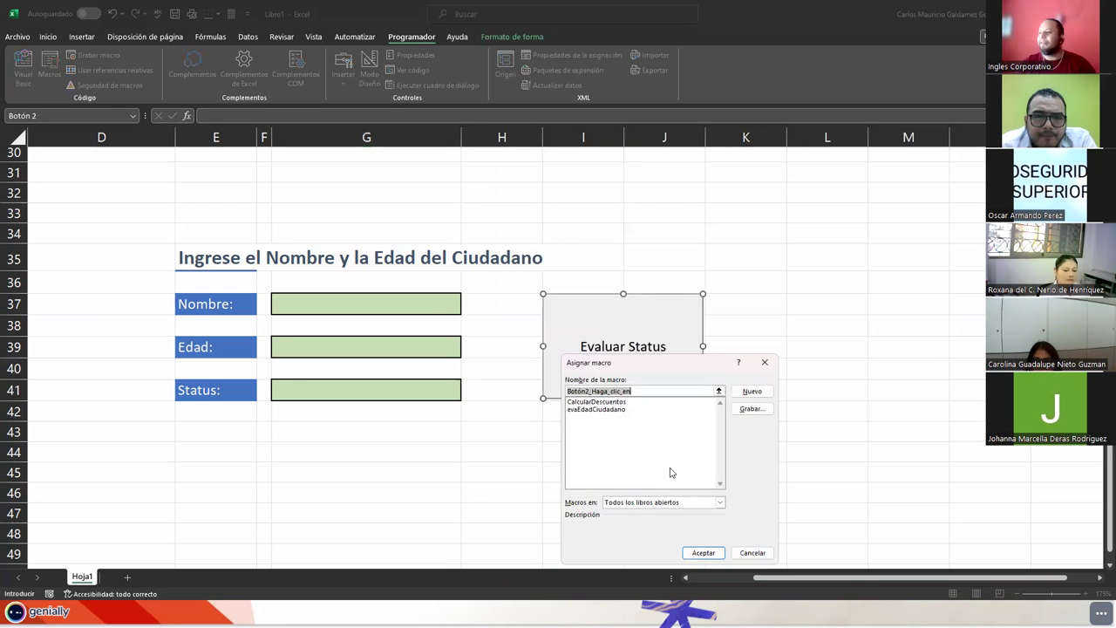
drag(643, 370, 453, 166)
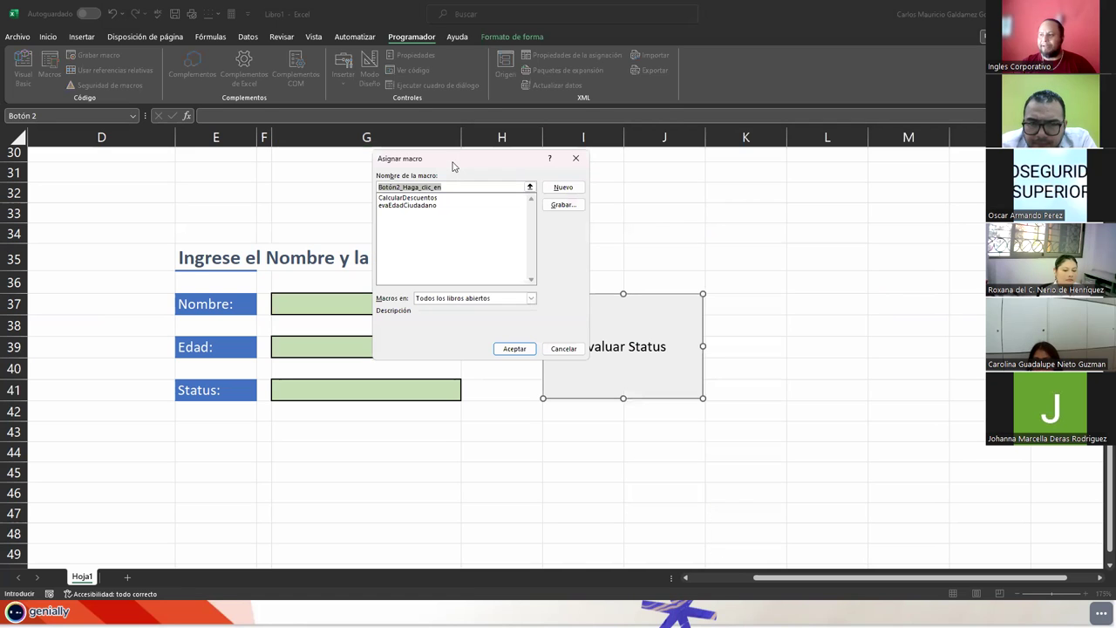
click(389, 206)
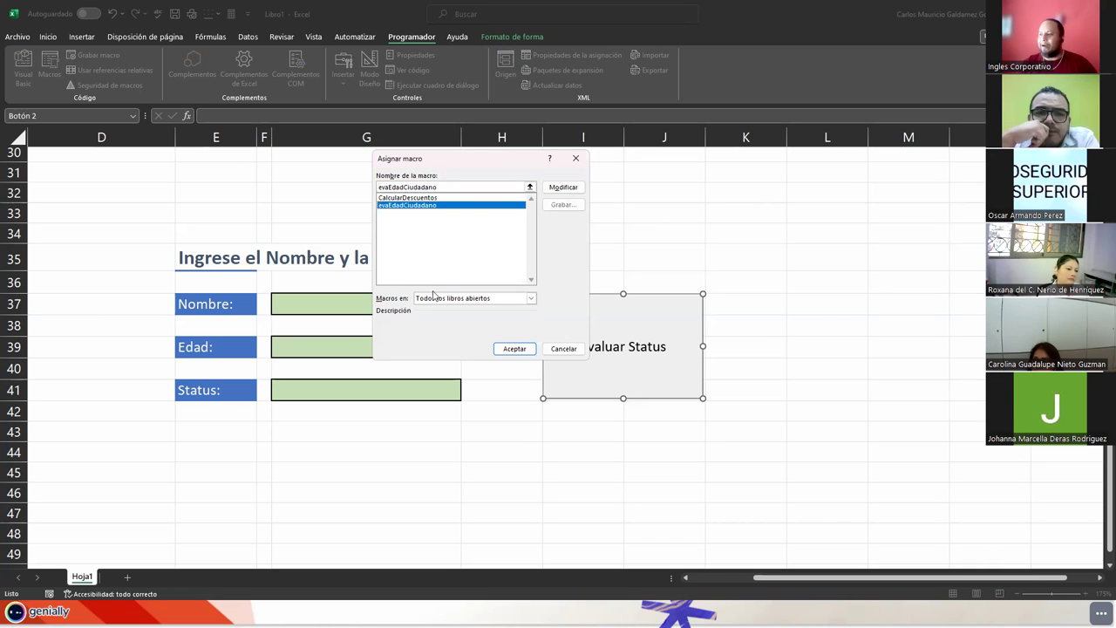
click(515, 349)
click(496, 466)
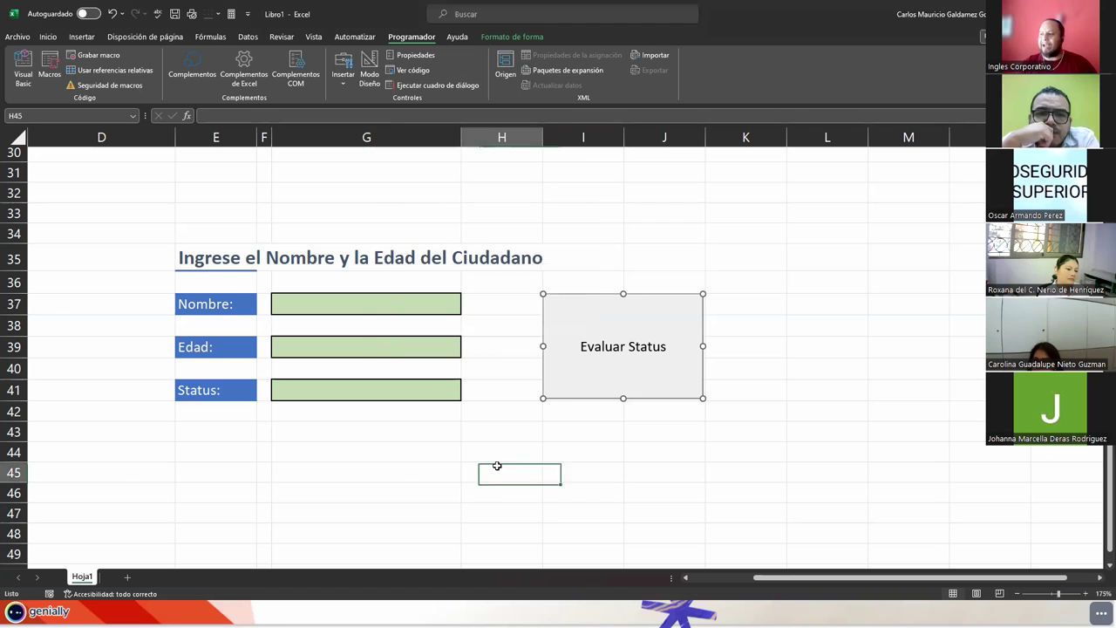
- Enter a citizen's full name in G37 and age 15 in G39
click(345, 306)
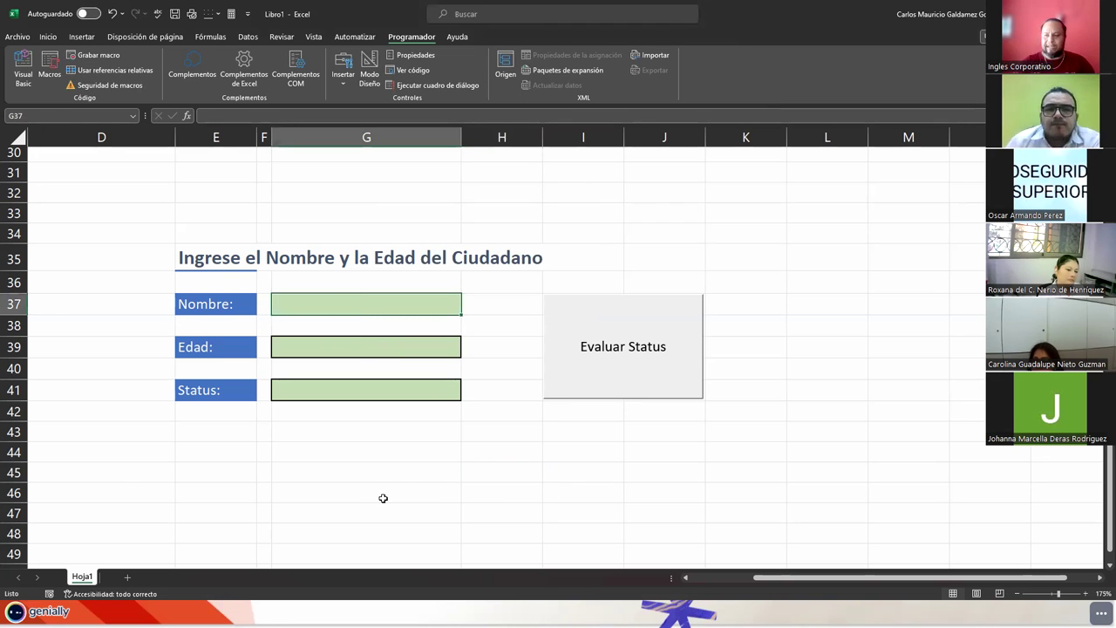
text(Juan E)
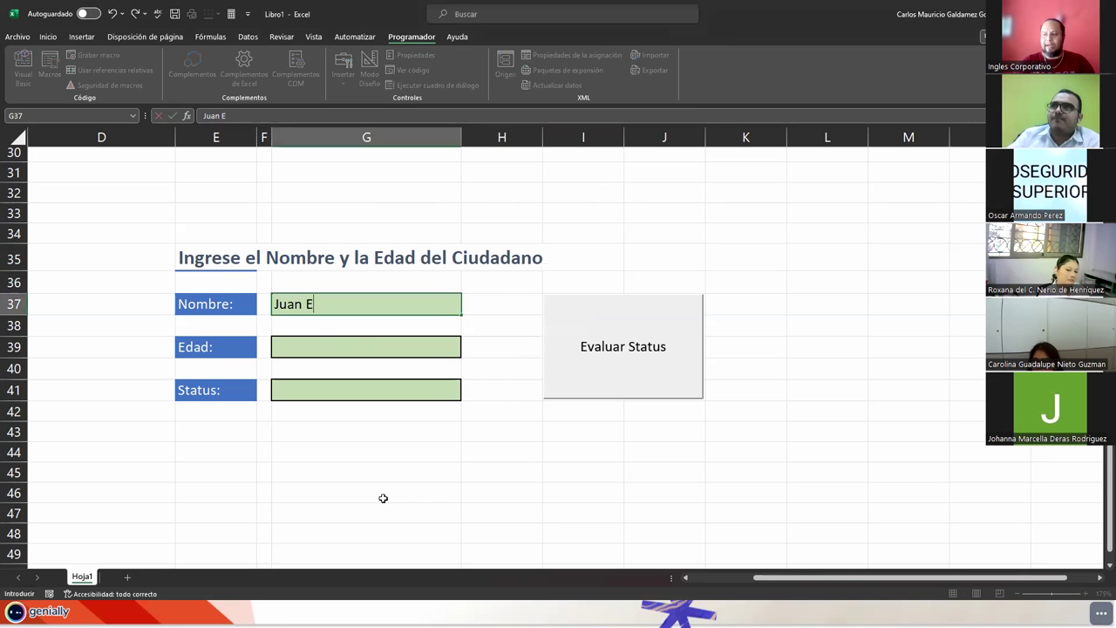
text( C)
text(erez Cruz)
key(Return)
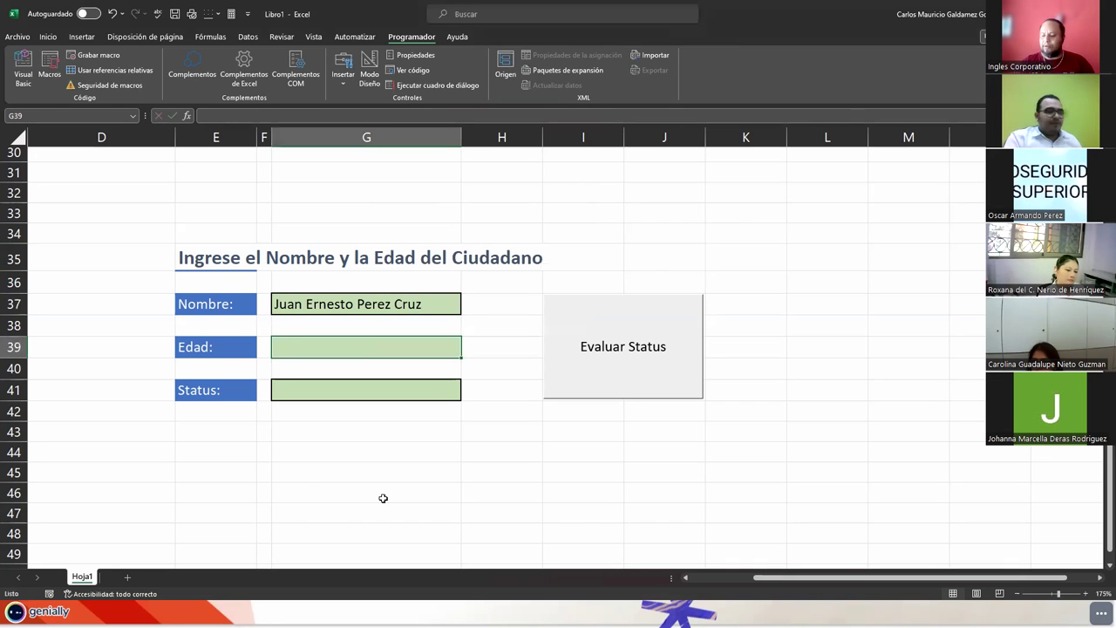
text(15)
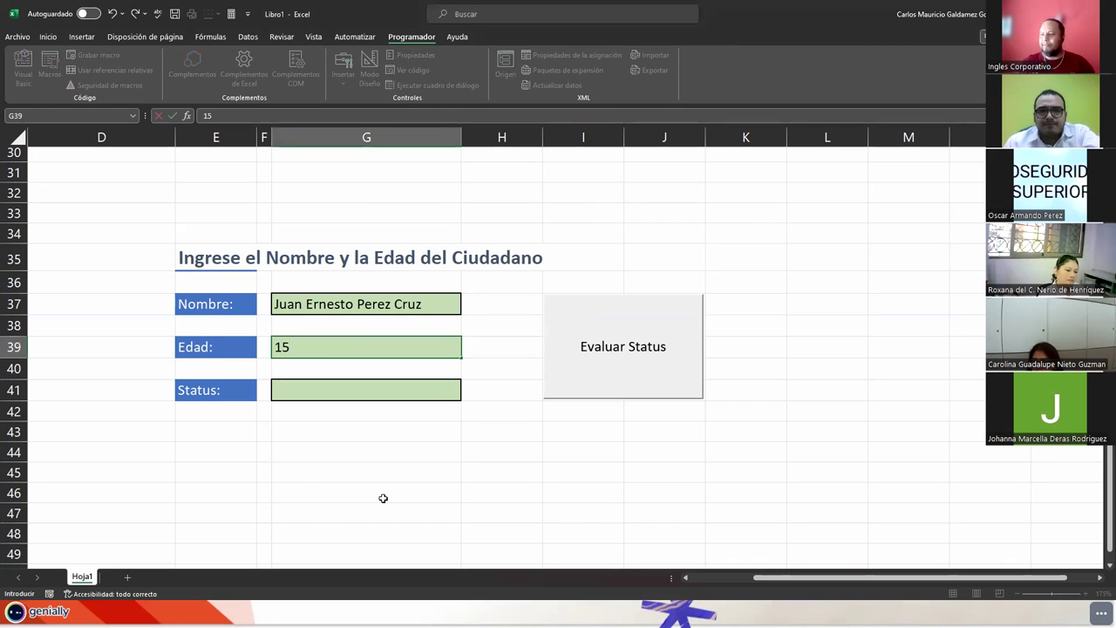
key(Tab)
- Run Evaluar Status, accept the Menor de edad message, and open the VBA editor with Alt+F11
click(607, 359)
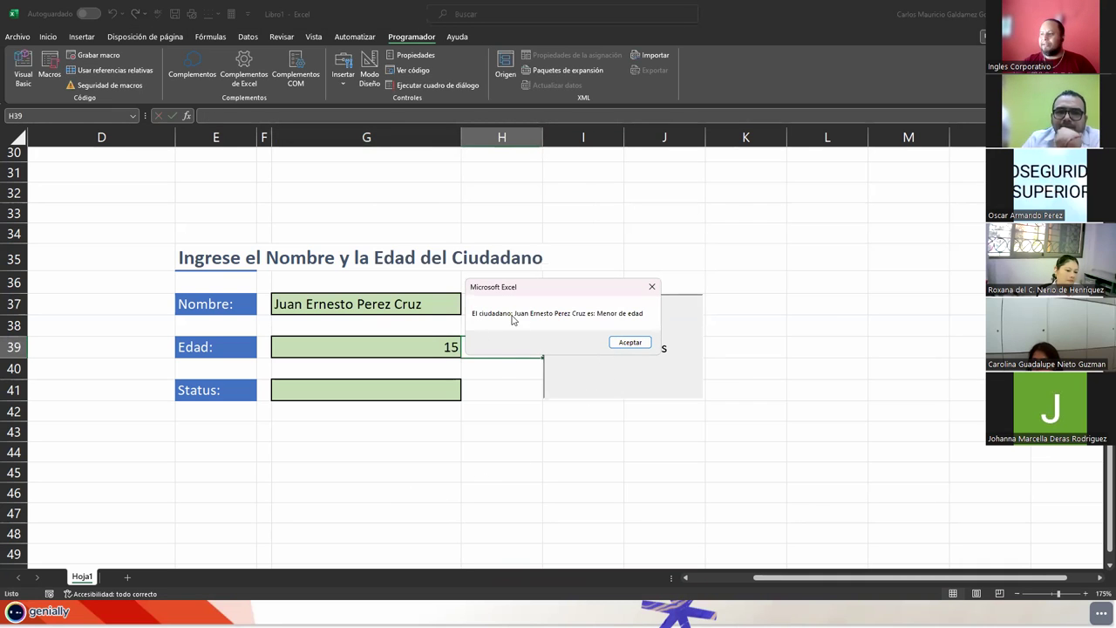
click(635, 342)
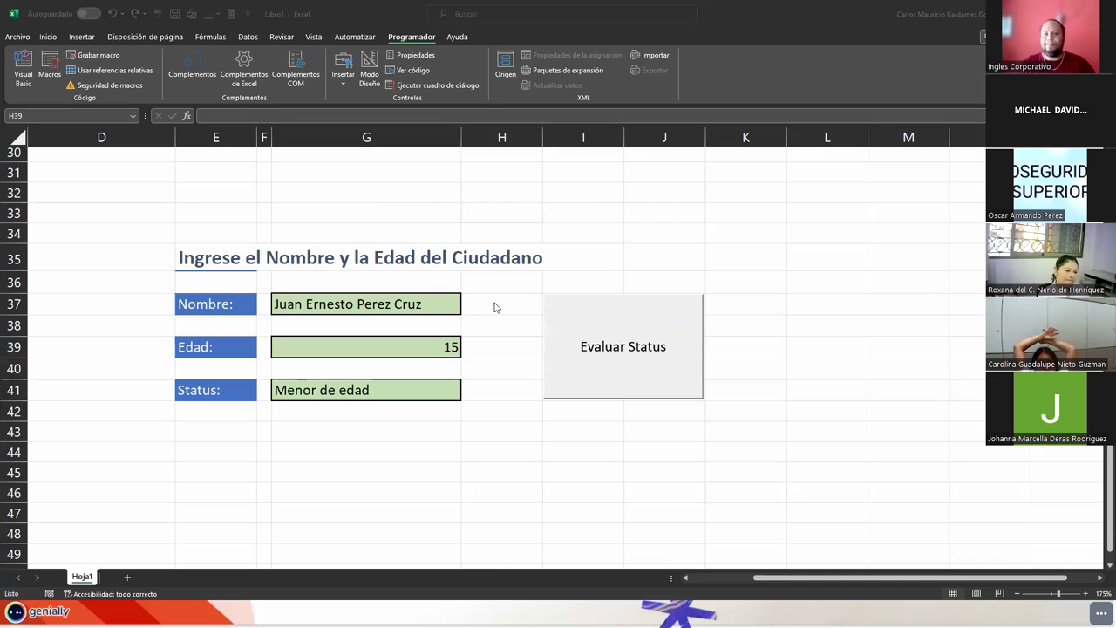
key(alt+F11)
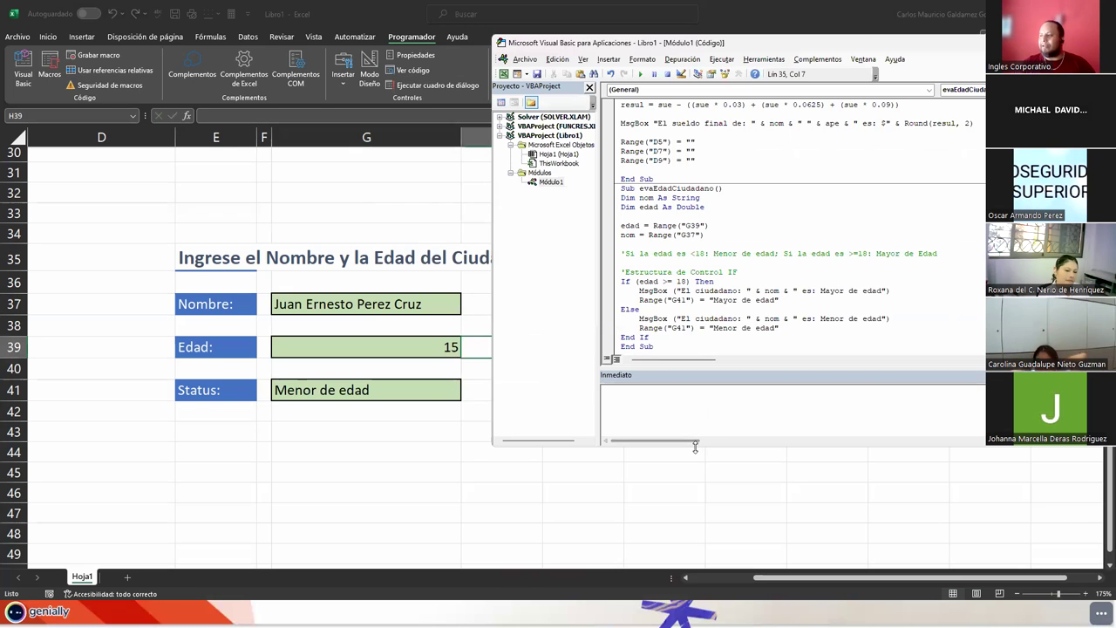
- Add the comment 'Estructuras de Control above Sub evaEdadCiudadano and tidy the blank lines
drag(695, 447, 695, 492)
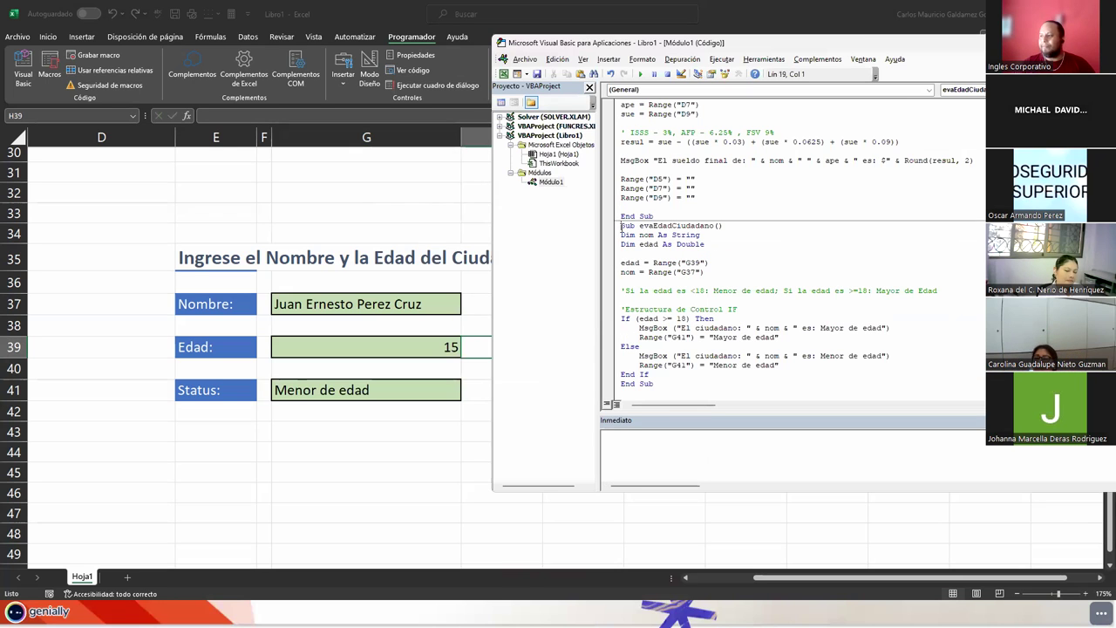
key(Return)
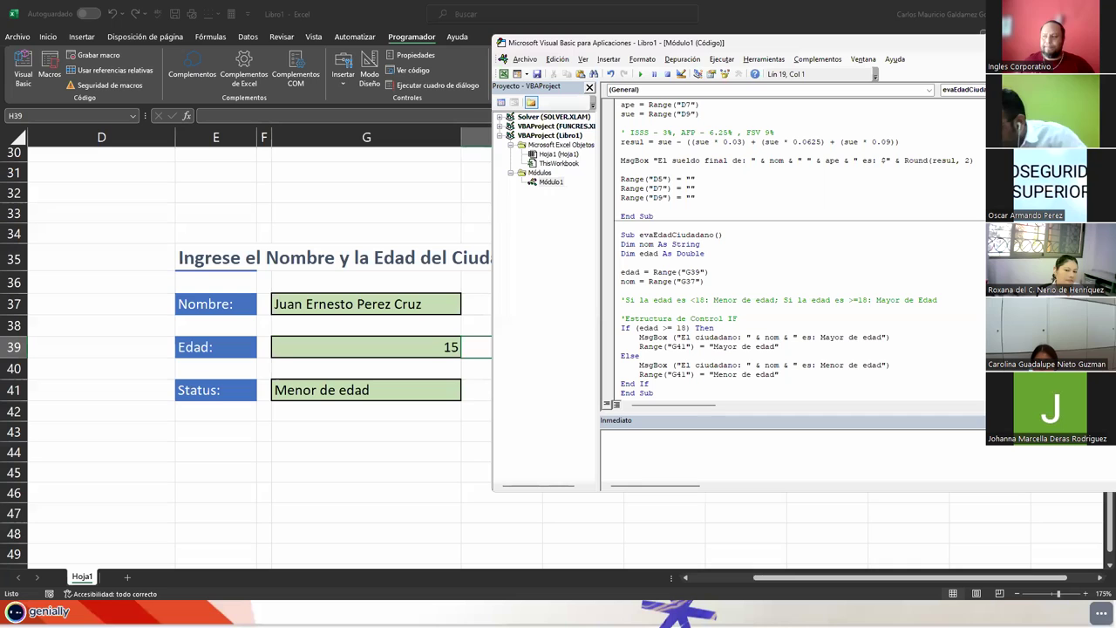
text('Estructura)
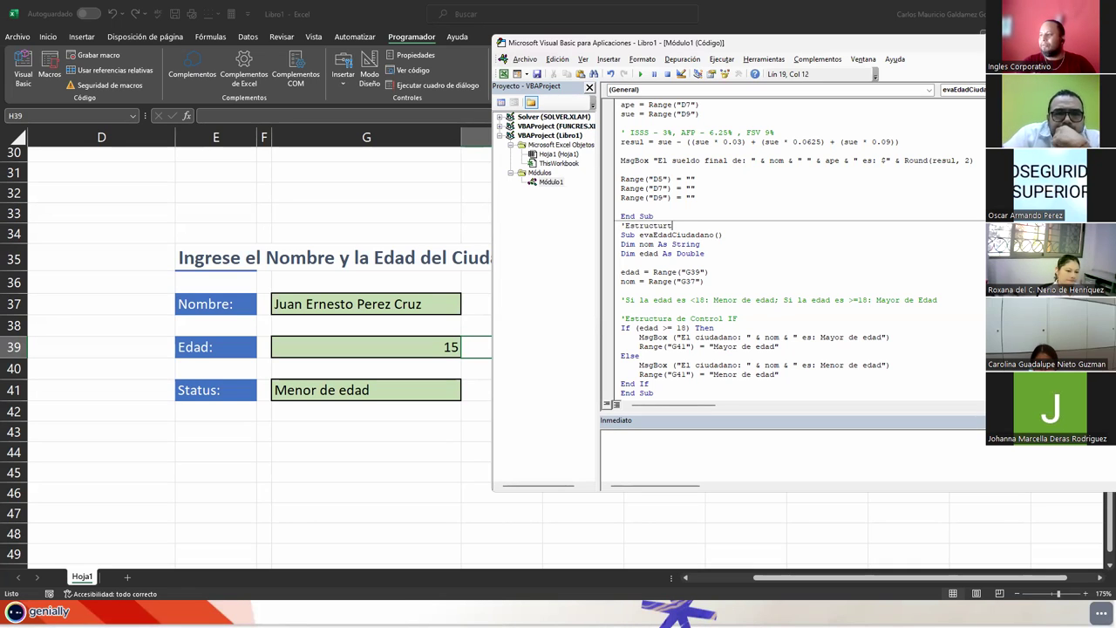
text(s de Co)
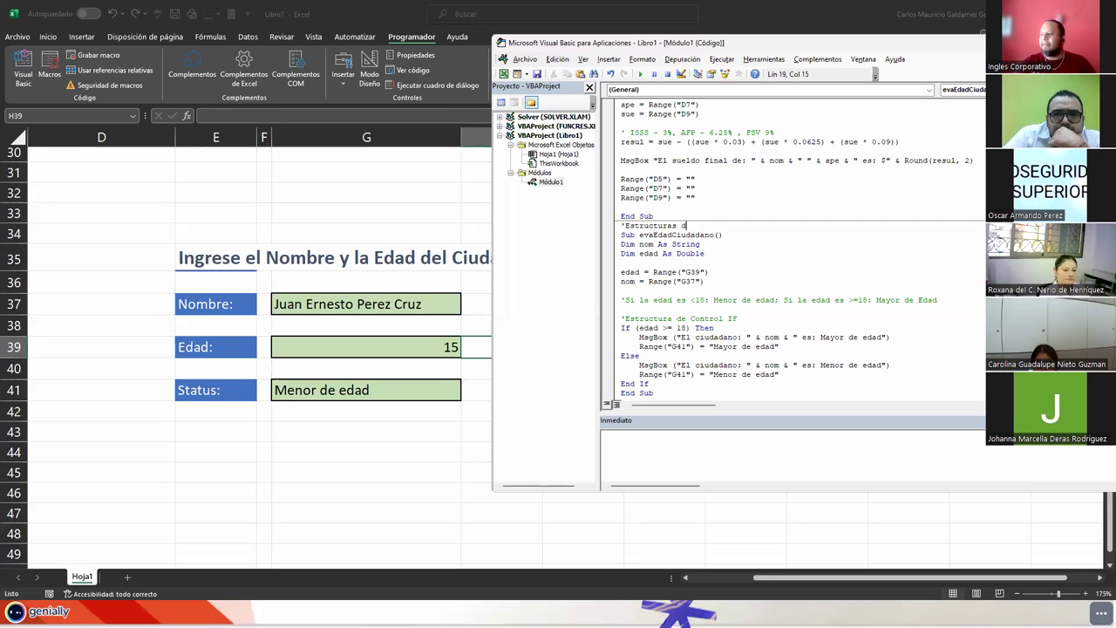
text(ntrol)
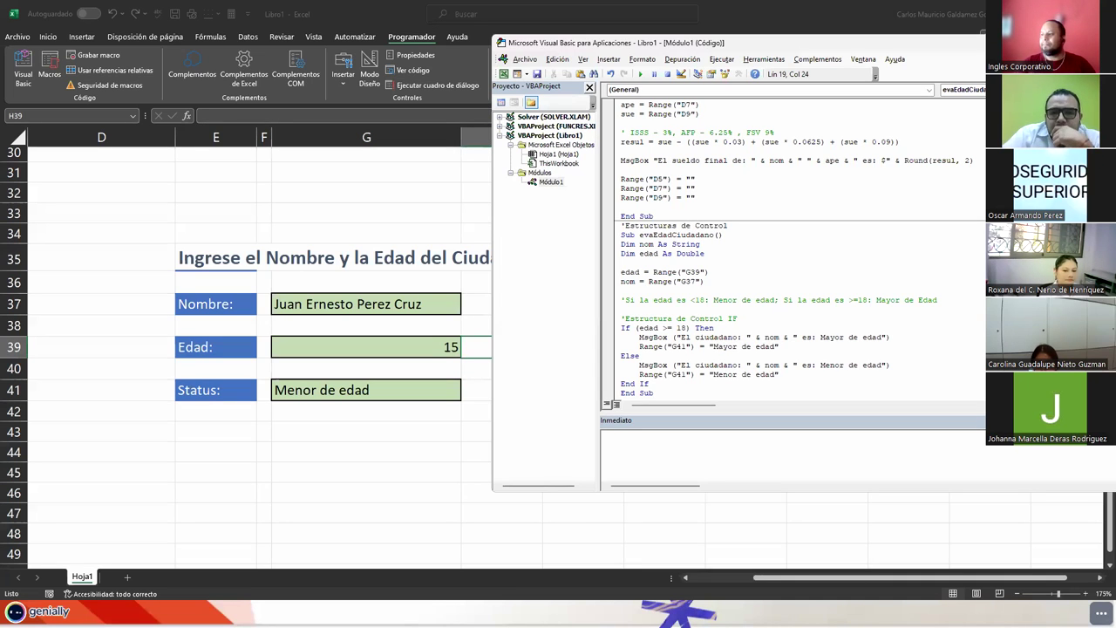
key(Return)
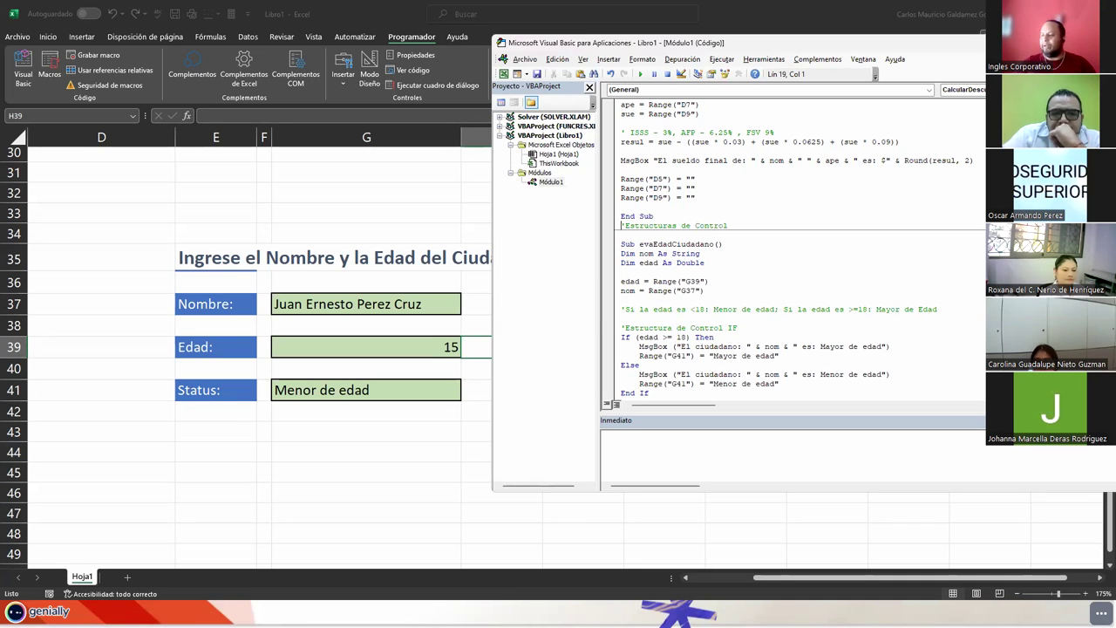
key(shift+End)
key(Delete)
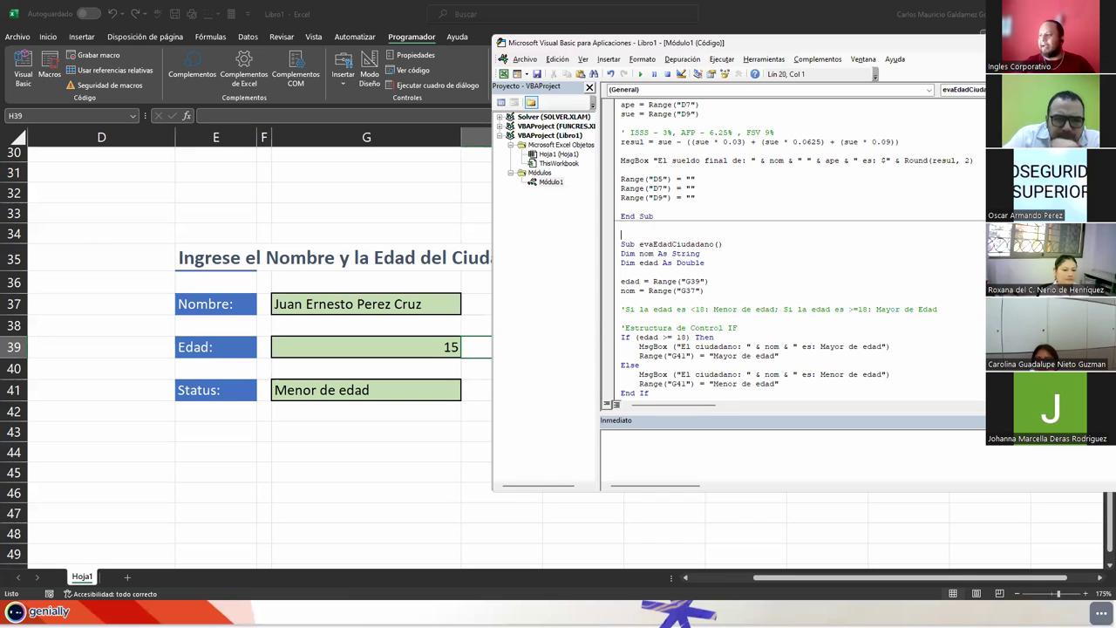
key(ctrl+z)
key(Up)
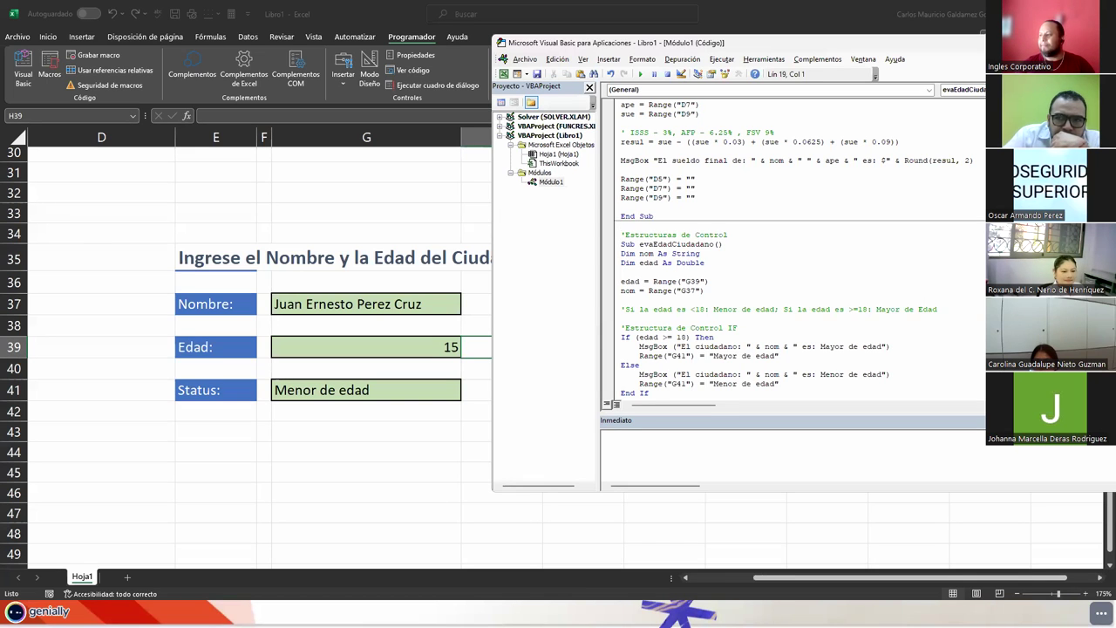
key(Delete)
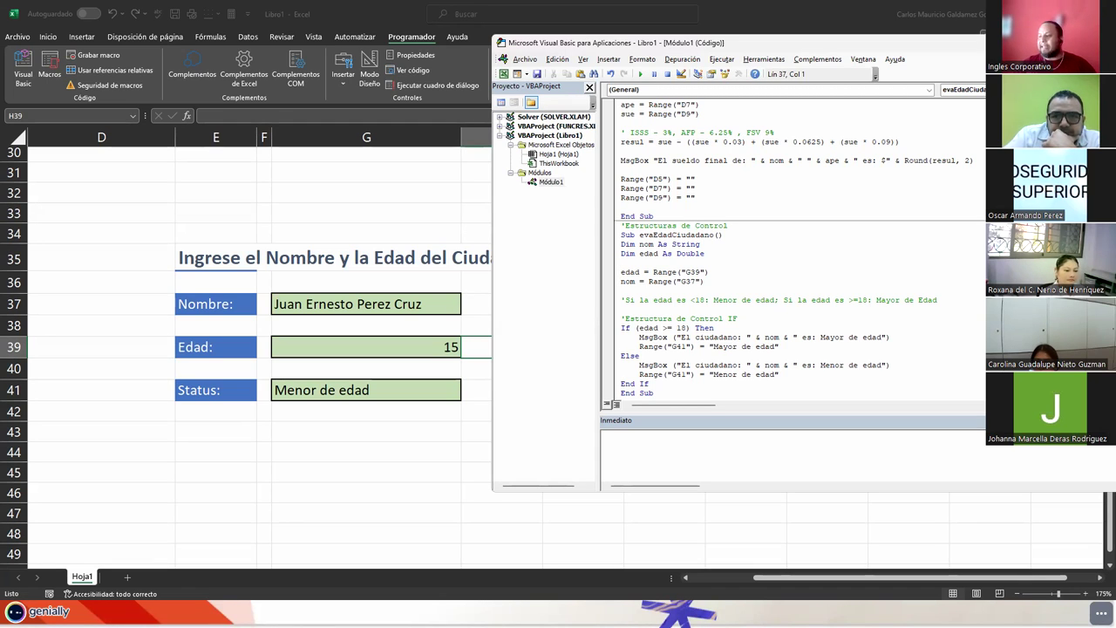
- Select the If–Else block and place the insertion point after Else
drag(621, 328, 798, 375)
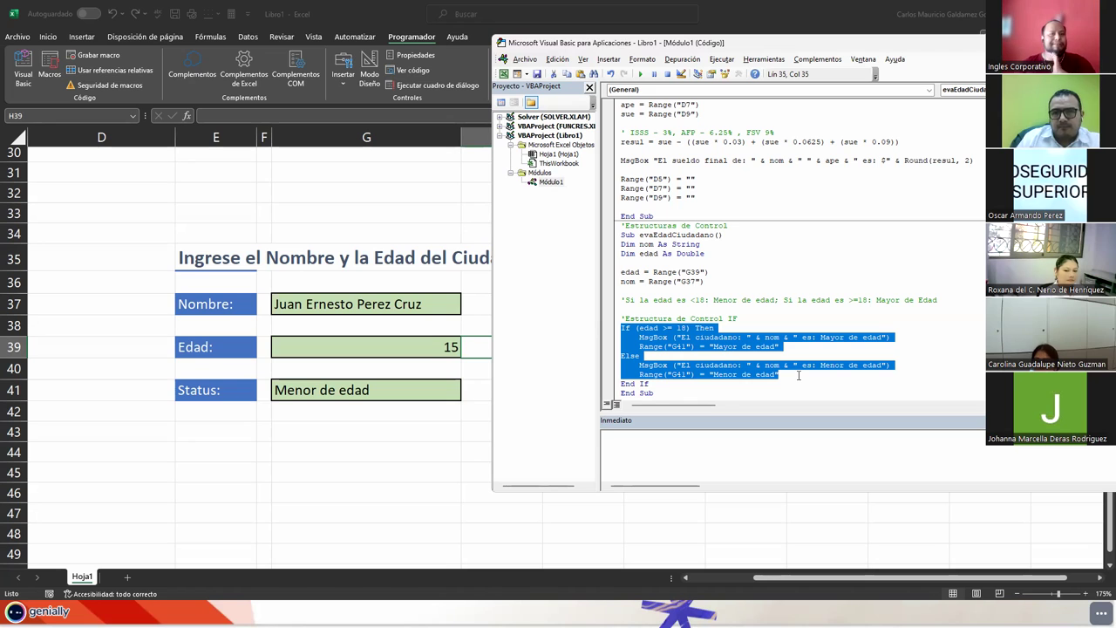
click(635, 358)
double_click(631, 358)
click(650, 356)
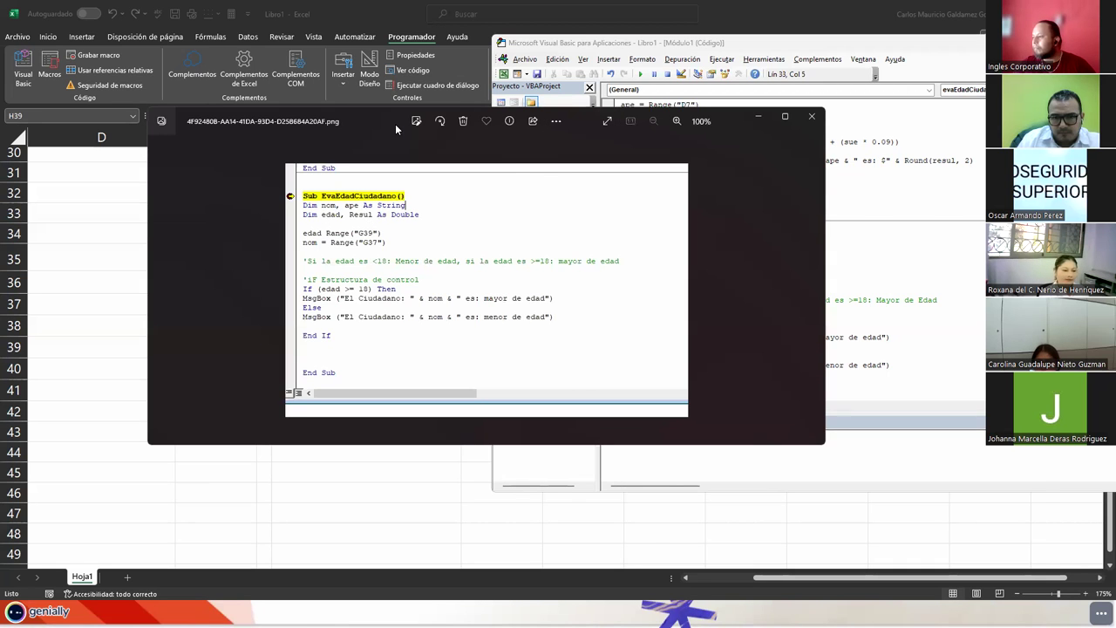
- Move the code screenshot aside to compare it with the sheet, then close it
drag(396, 124, 615, 300)
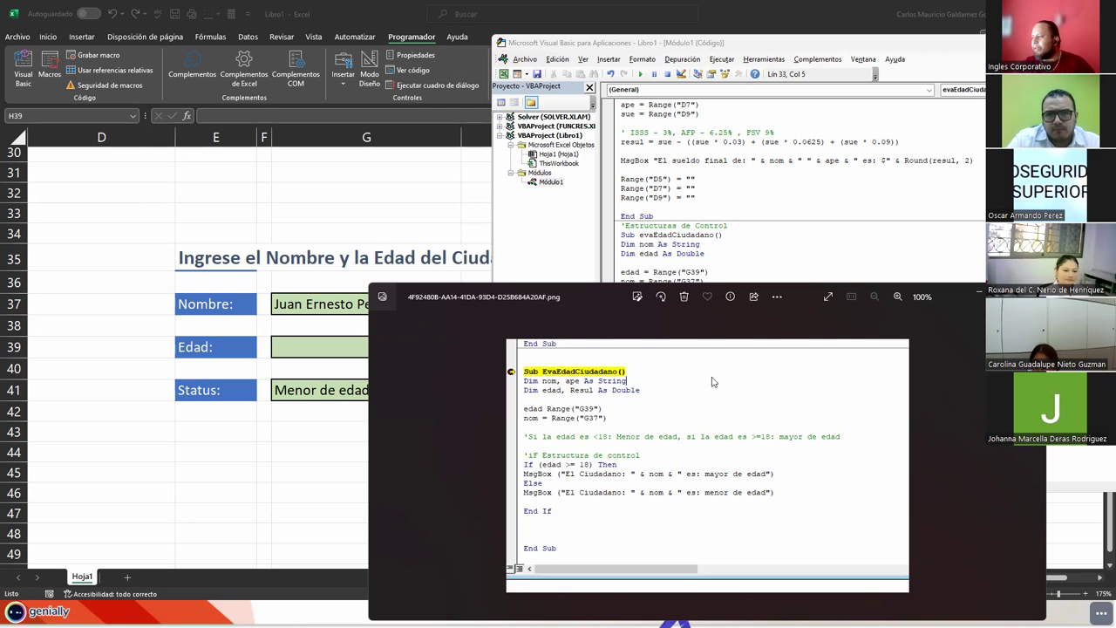
key(alt+F4)
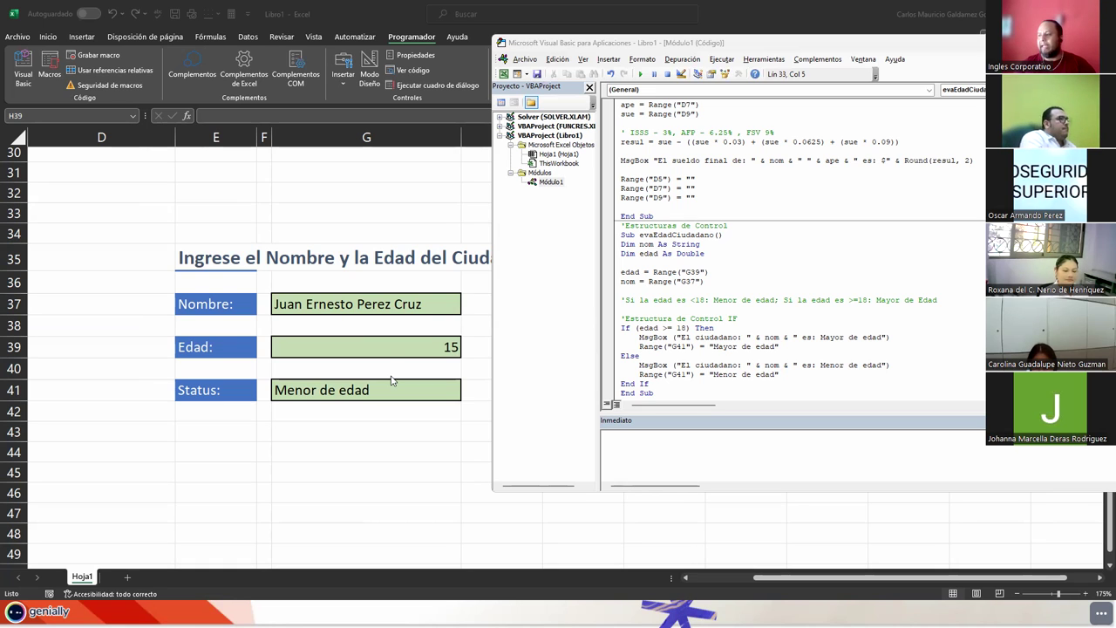
- Enlarge the code pane and add a blank line after End If
click(656, 338)
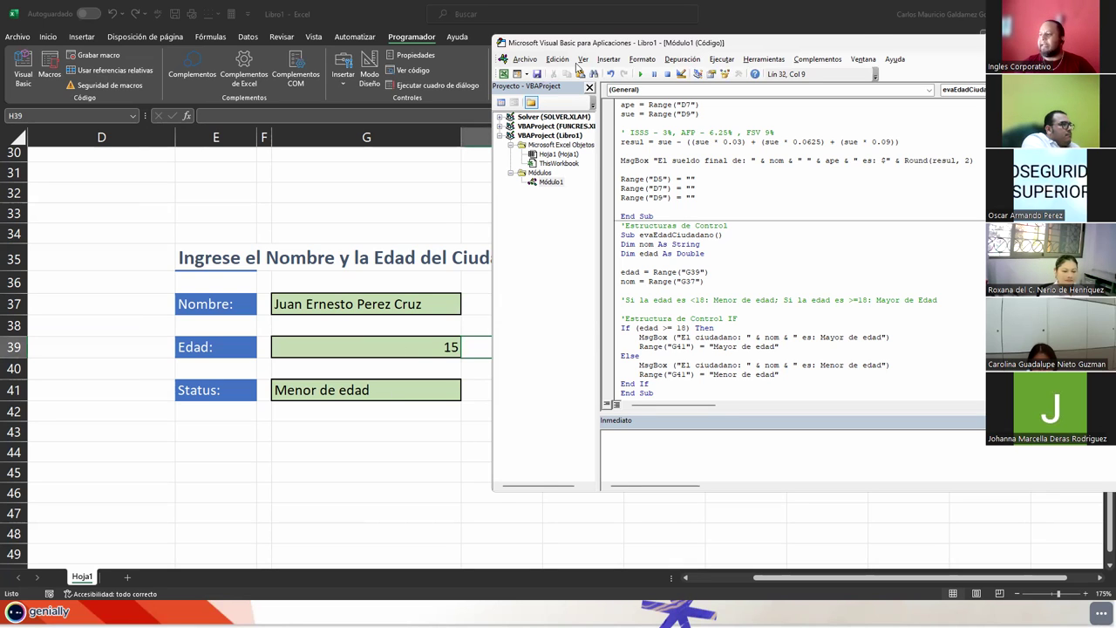
drag(577, 43, 461, 21)
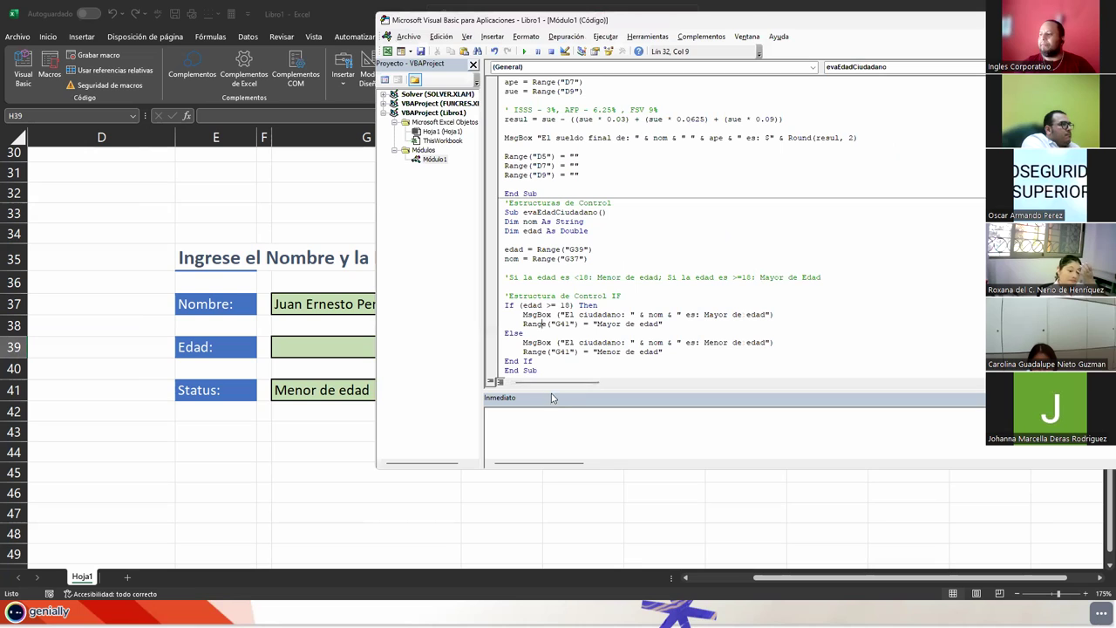
drag(552, 393, 550, 417)
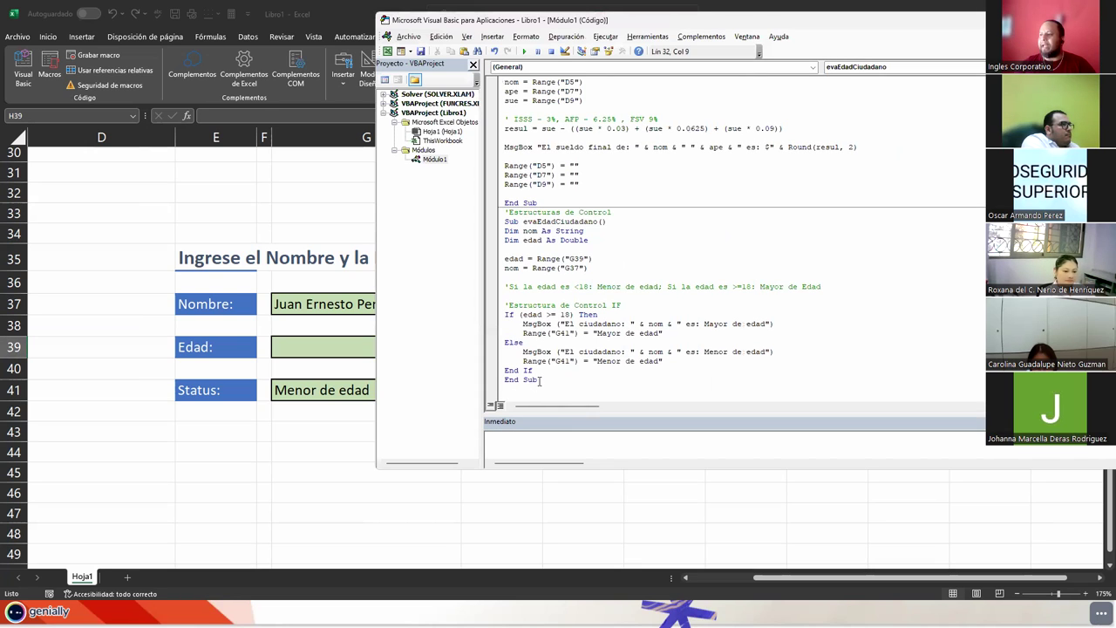
key(Return)
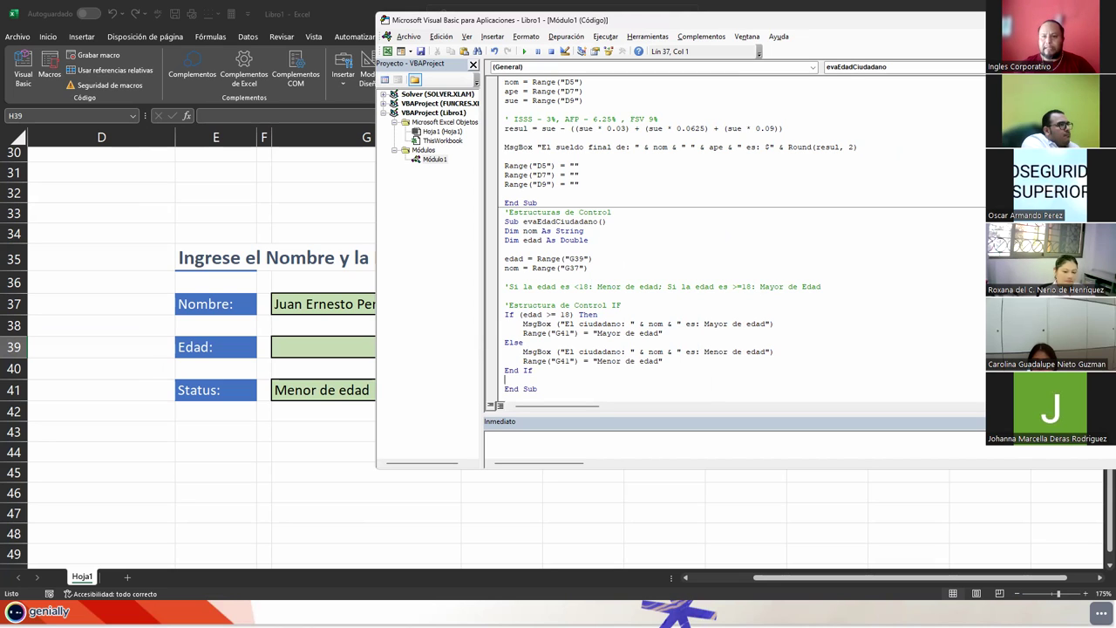
- Delete the blank line before CalcularDescuentos' End Sub and add one after evaEdadCiudadano's End Sub
click(506, 193)
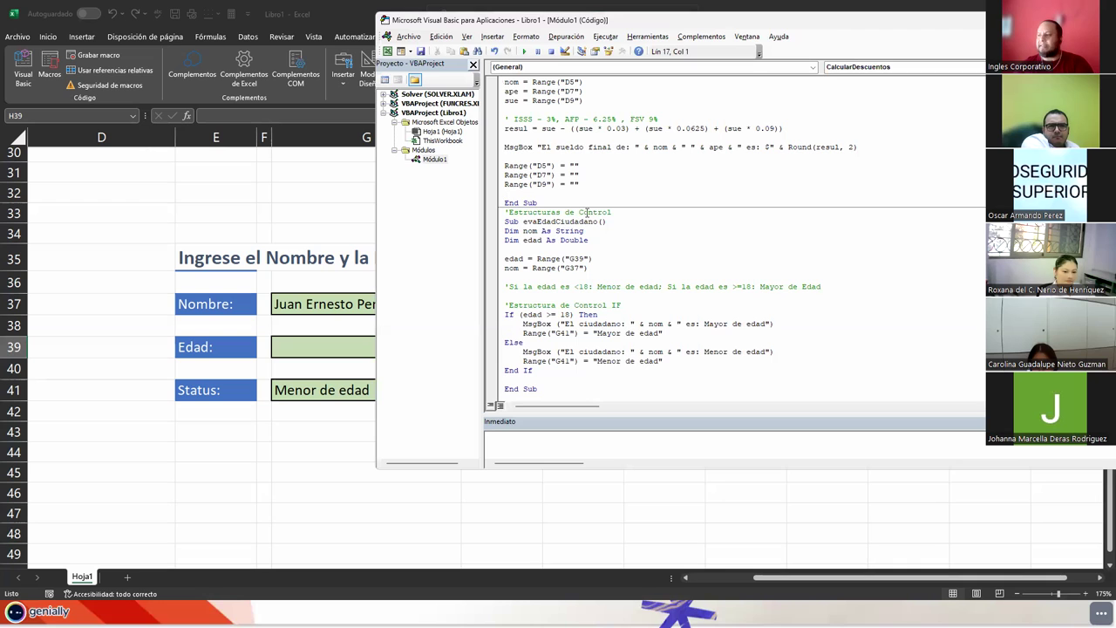
key(BackSpace)
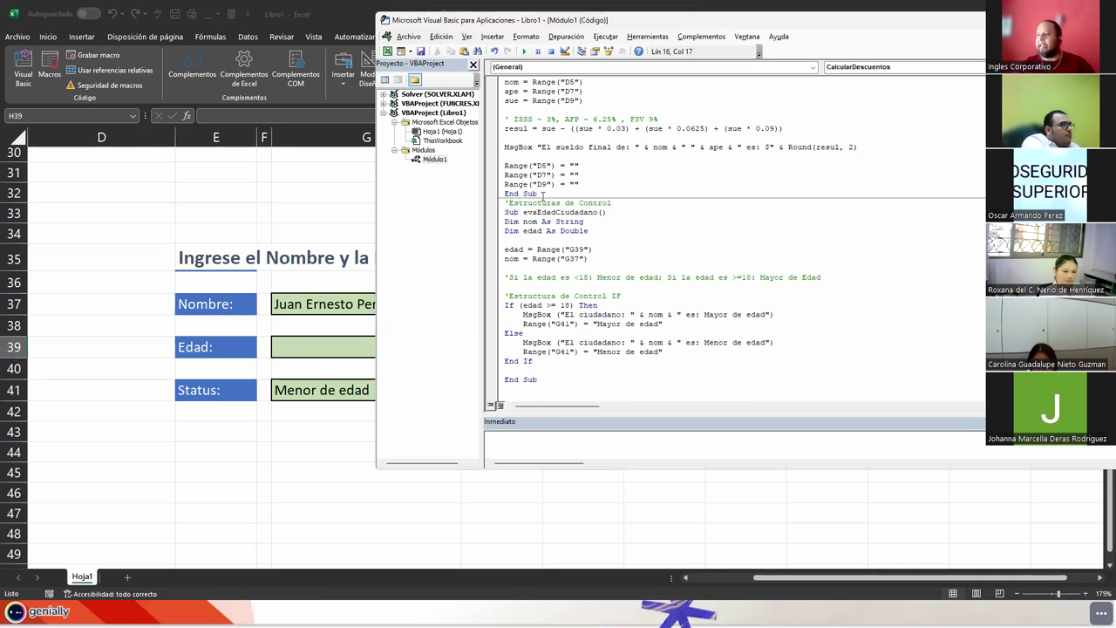
drag(542, 194, 515, 79)
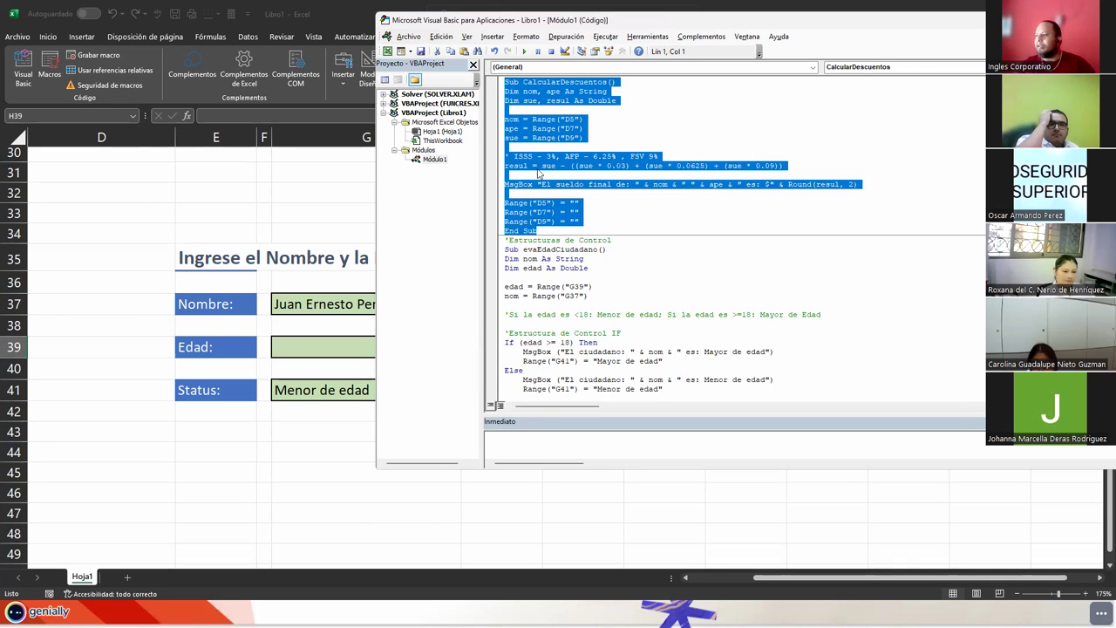
click(559, 233)
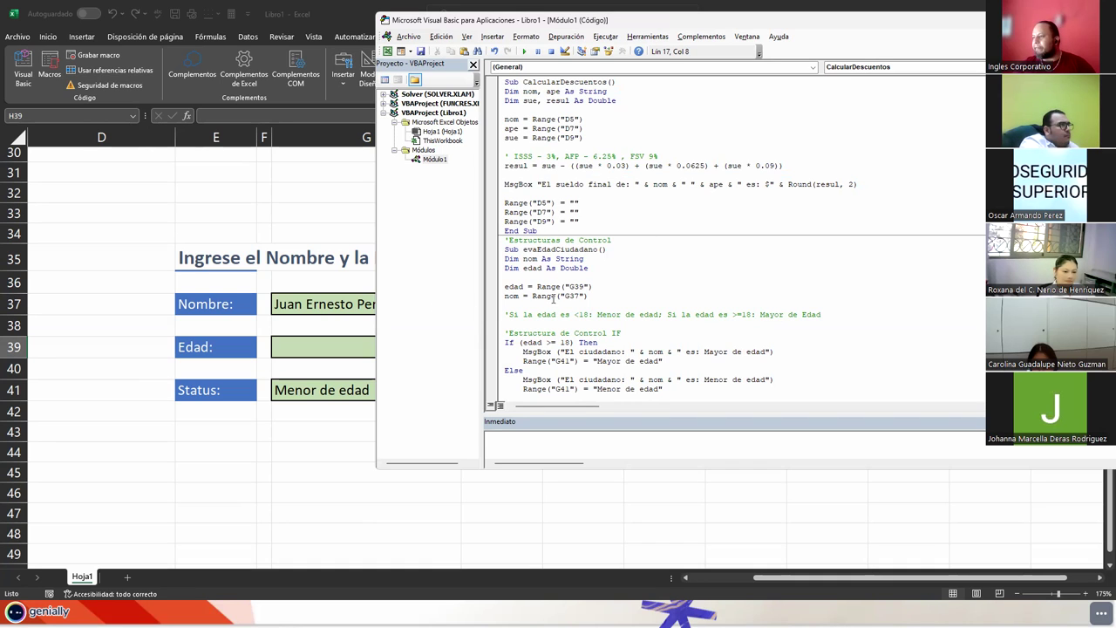
drag(506, 239, 585, 369)
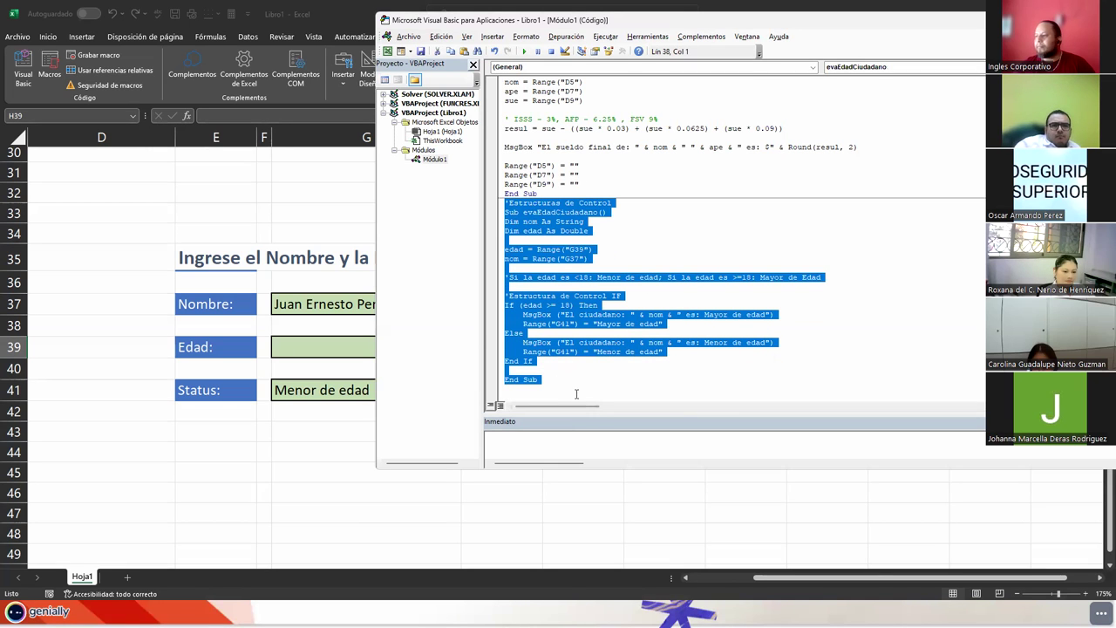
click(565, 384)
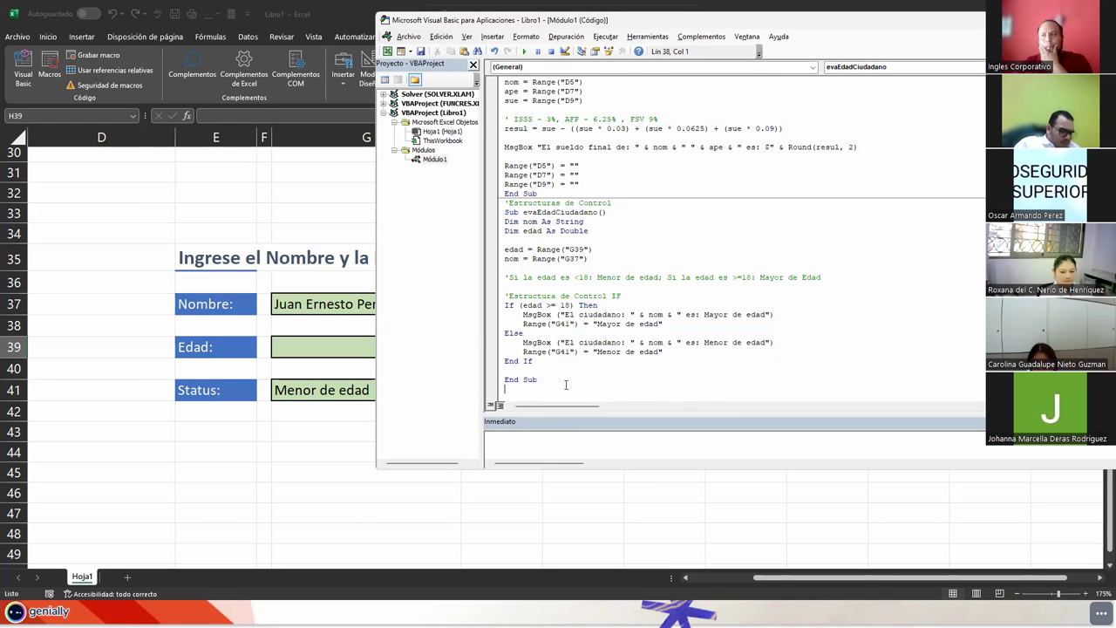
key(Return)
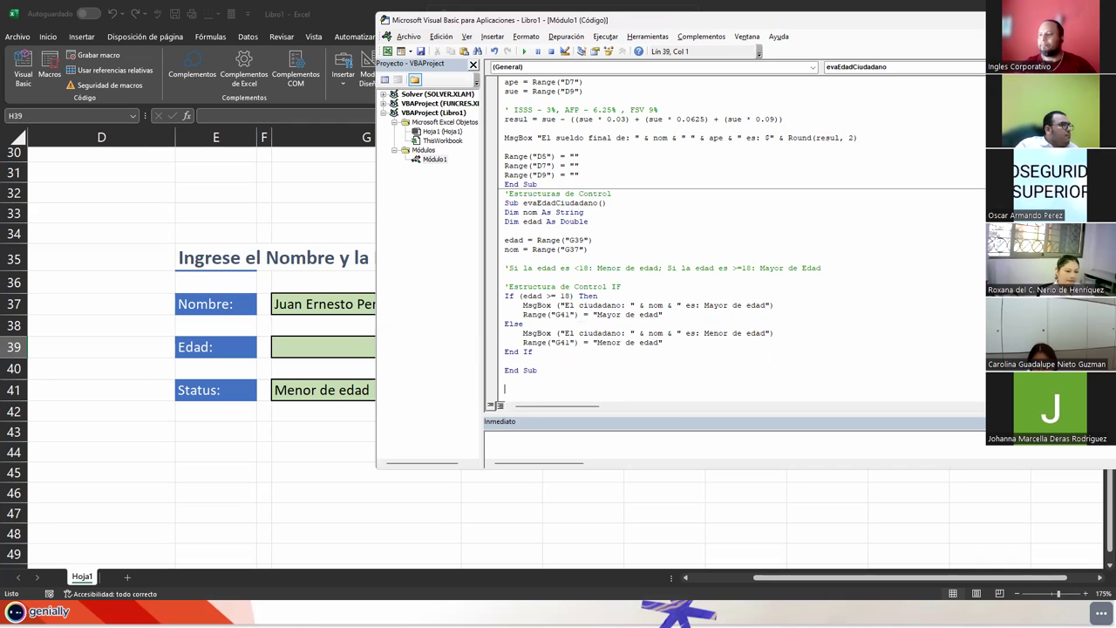
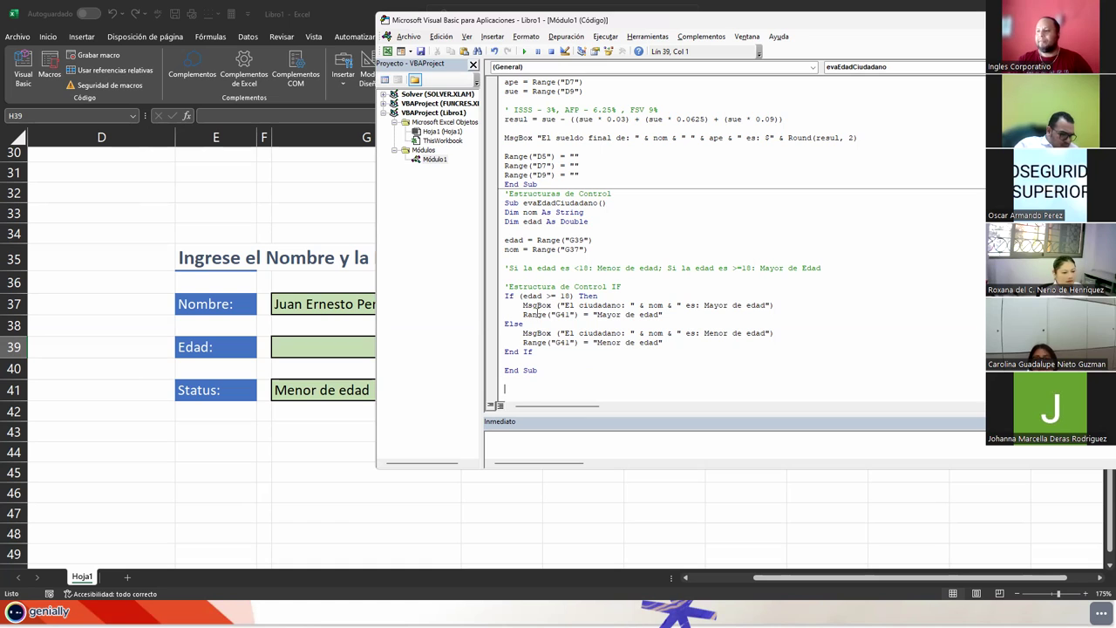
- Return to the worksheet and enter the label 'Tabla de multiplicar del:' in E50
click(259, 494)
scroll(294, 505, down, 5)
scroll(302, 481, up, 5)
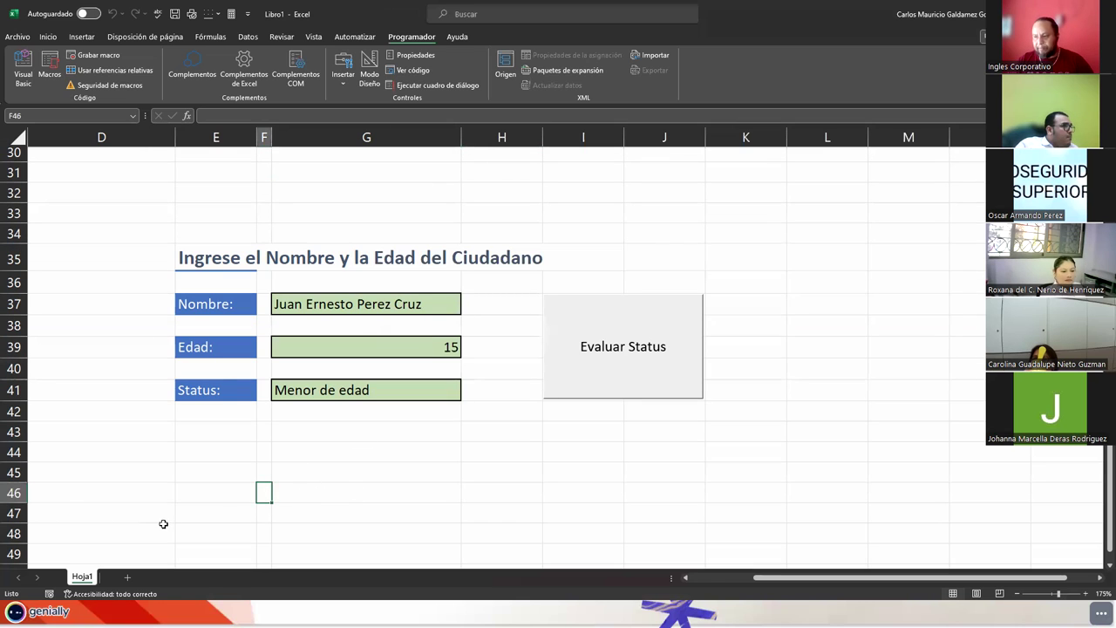
click(204, 491)
click(193, 261)
click(233, 491)
key(Down)
key(Down)
key(Down)
key(Down)
key(Down)
key(Down)
key(Up)
key(Up)
key(Up)
key(Up)
key(Up)
key(Up)
key(Down)
key(Down)
key(Down)
key(Down)
key(Down)
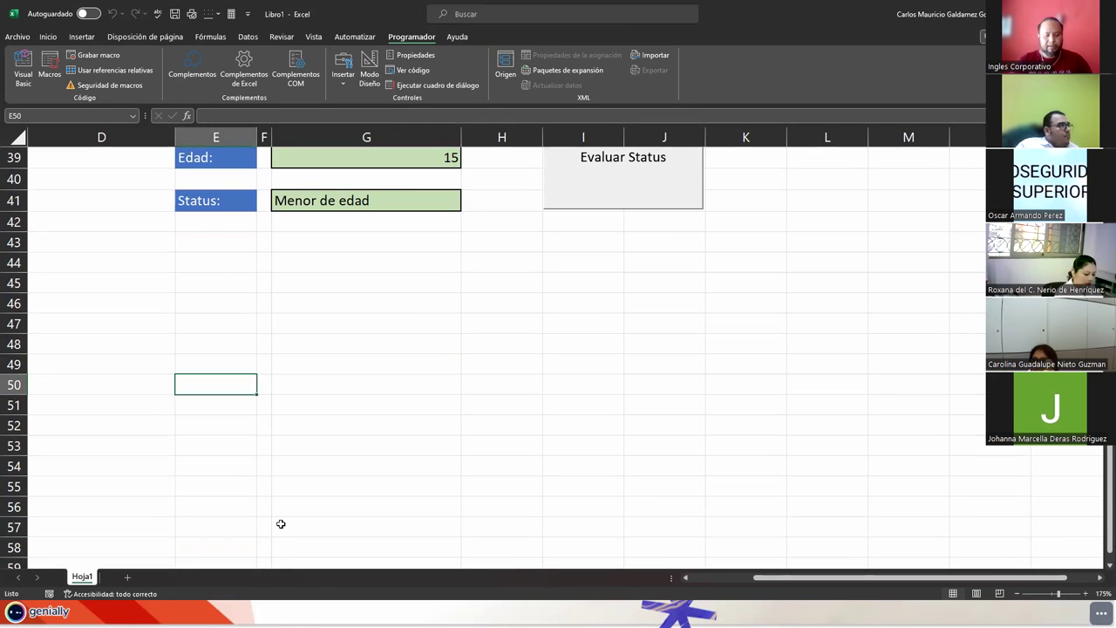
text(Tabla de mul)
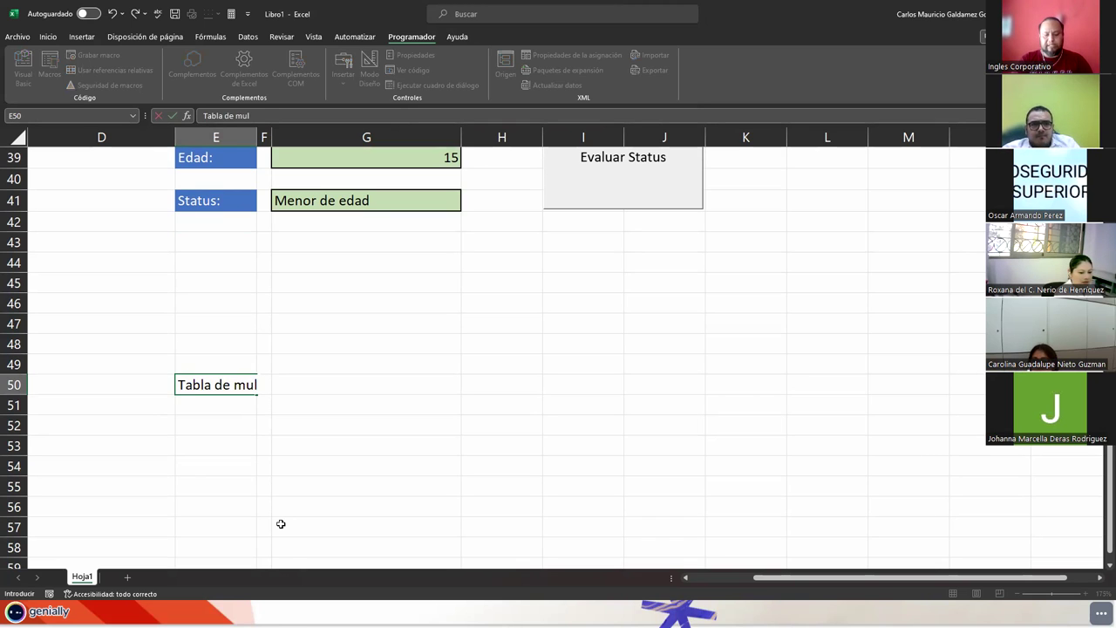
text(tiplicar del:)
key(Return)
key(Return)
key(Return)
- Add the label 'Digite un numero' in E52 and widen column F
key(Up)
text(Digit)
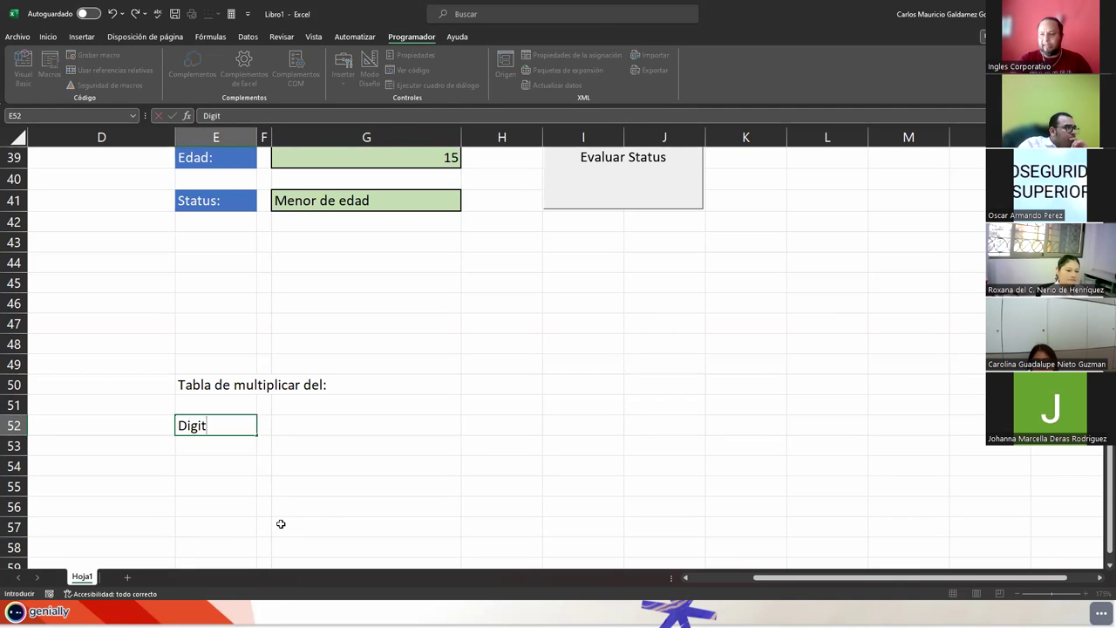
text(e un numero)
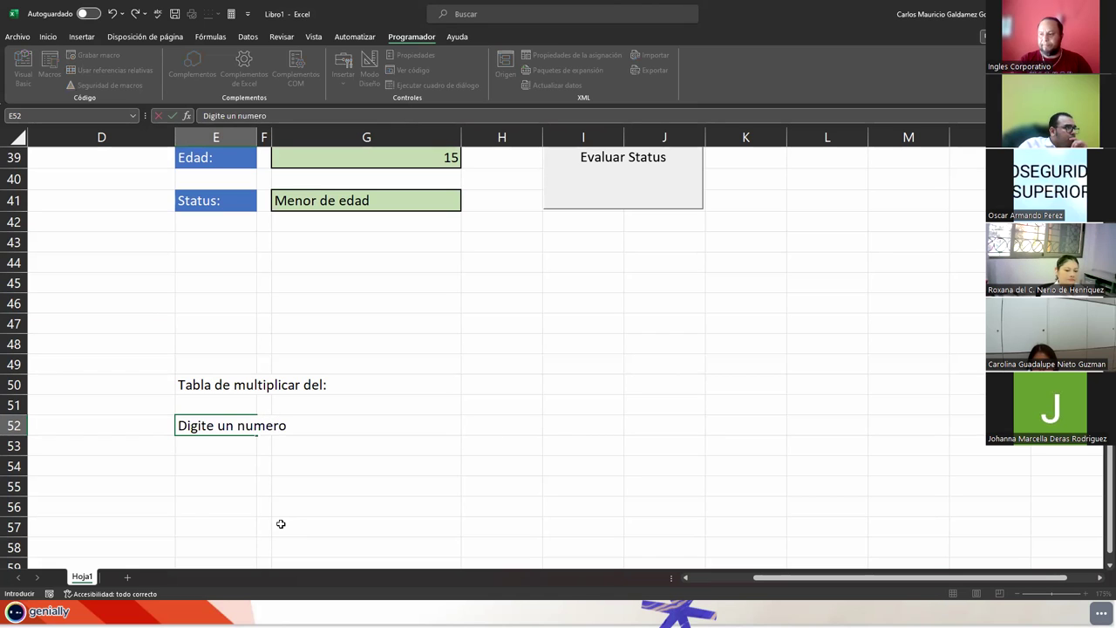
key(Return)
key(Right)
key(Right)
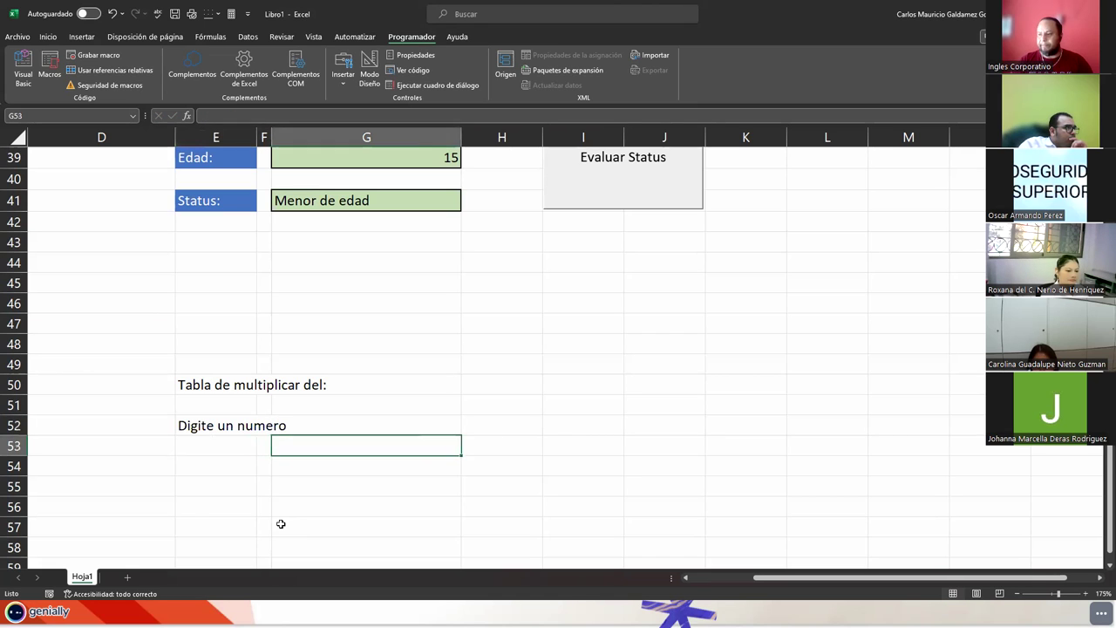
key(Up)
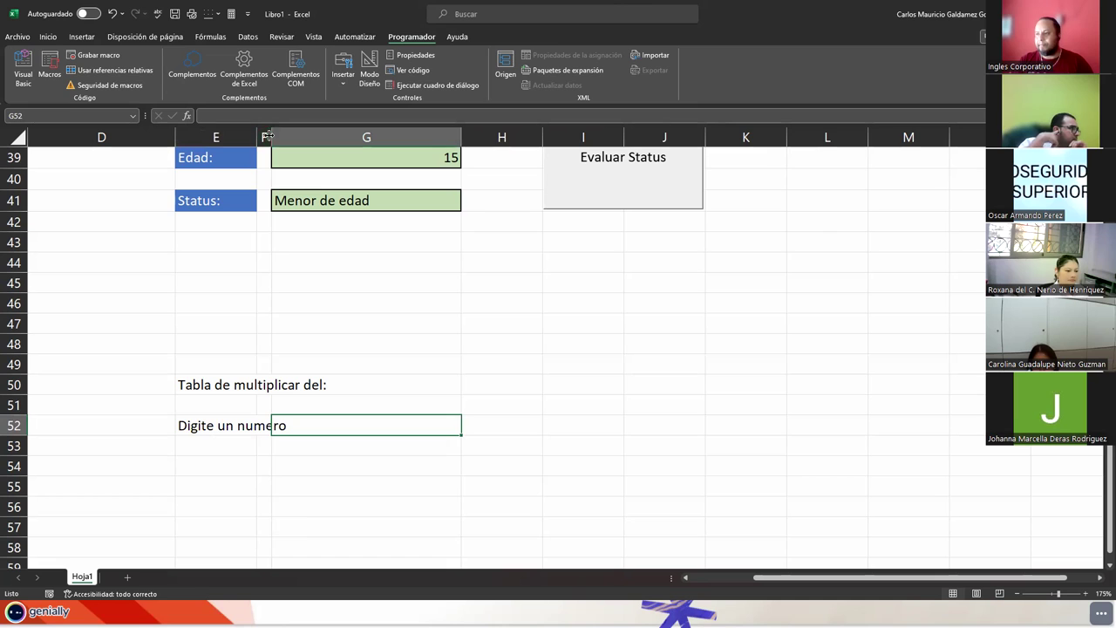
drag(267, 135, 290, 136)
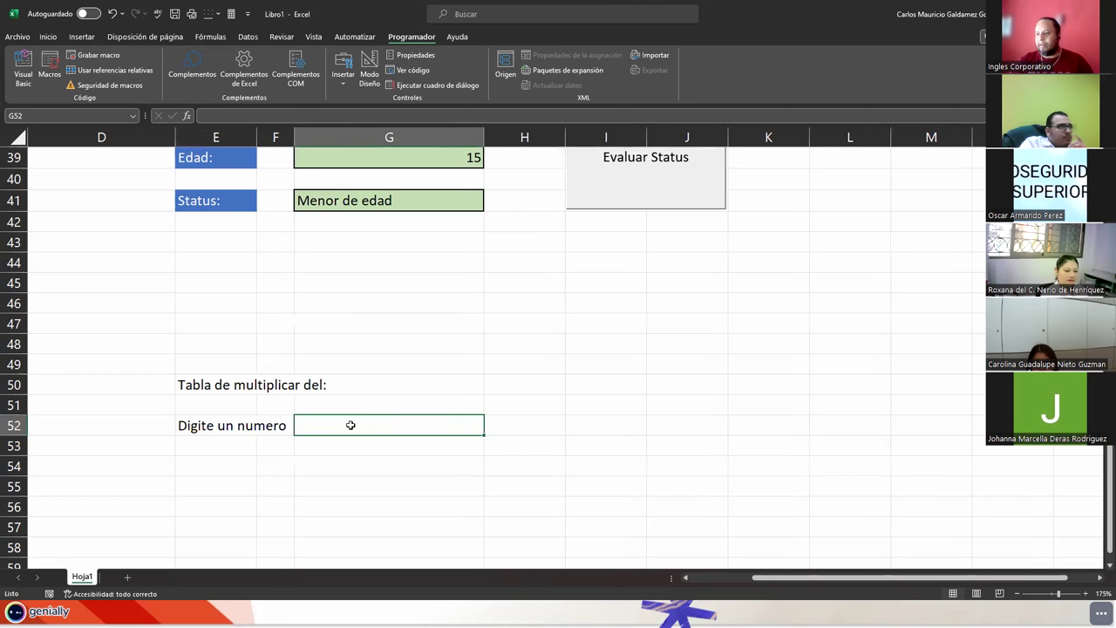
- Apply a bold heading cell style to E50 and the Total cell style to E52
click(184, 381)
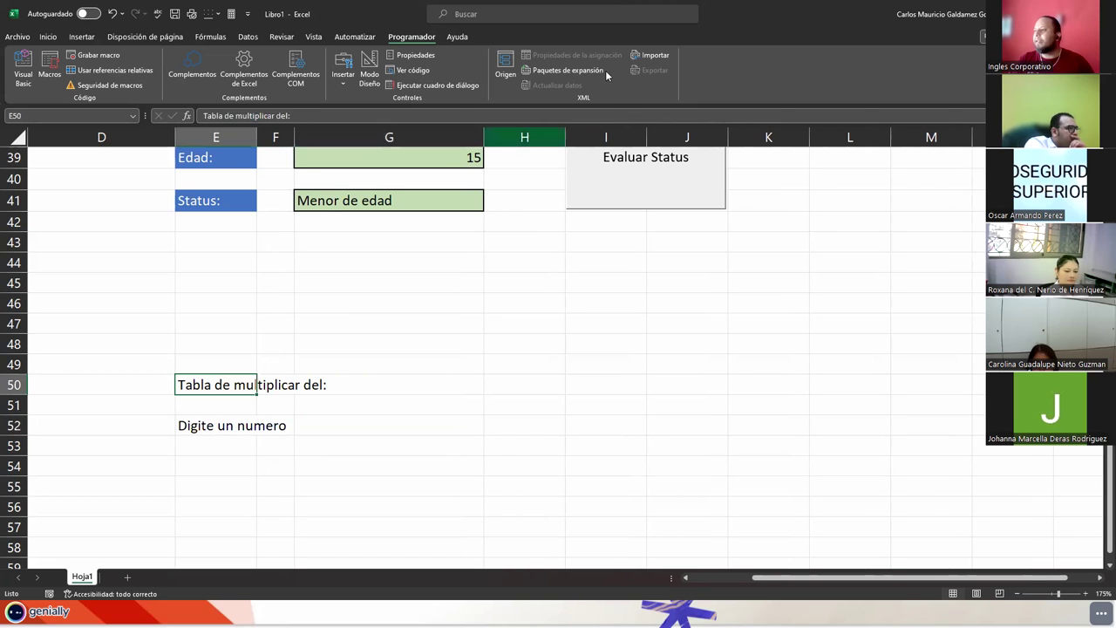
click(48, 36)
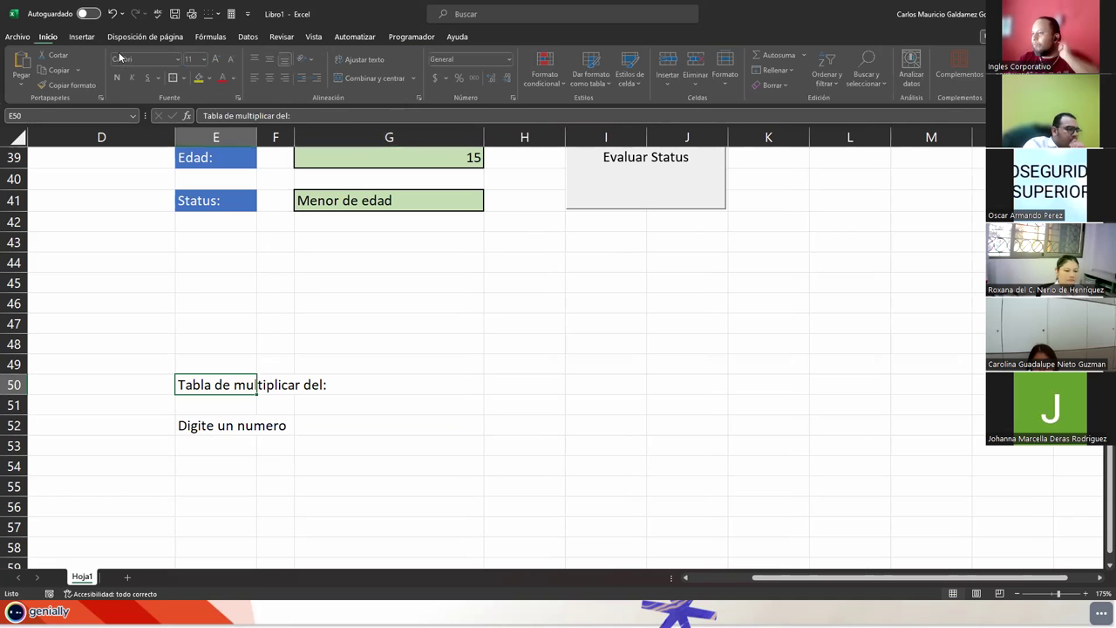
click(632, 76)
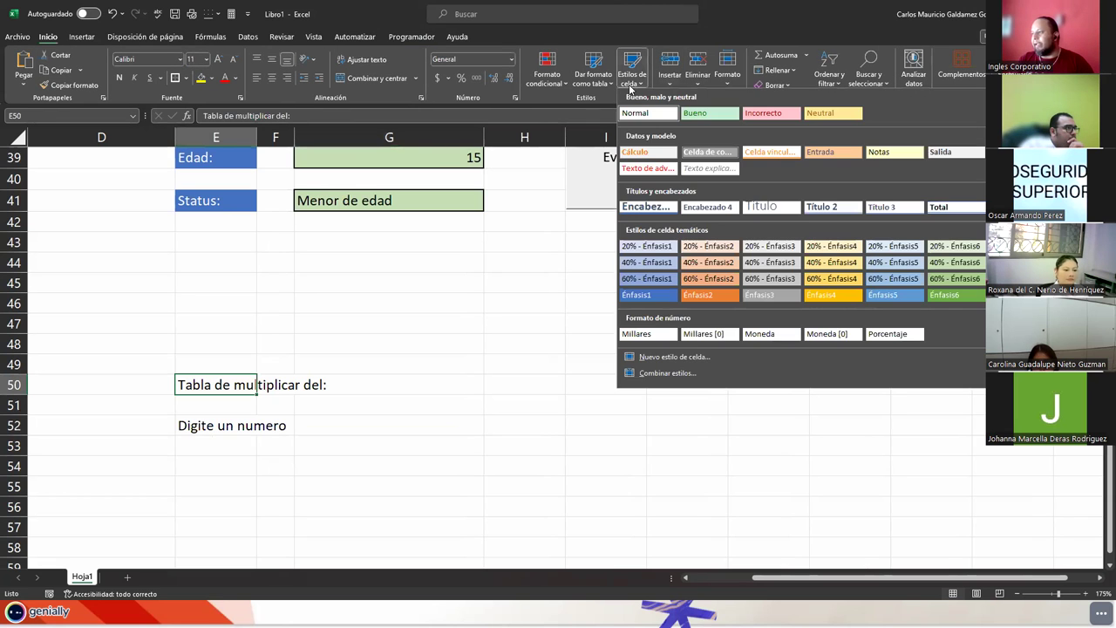
click(661, 208)
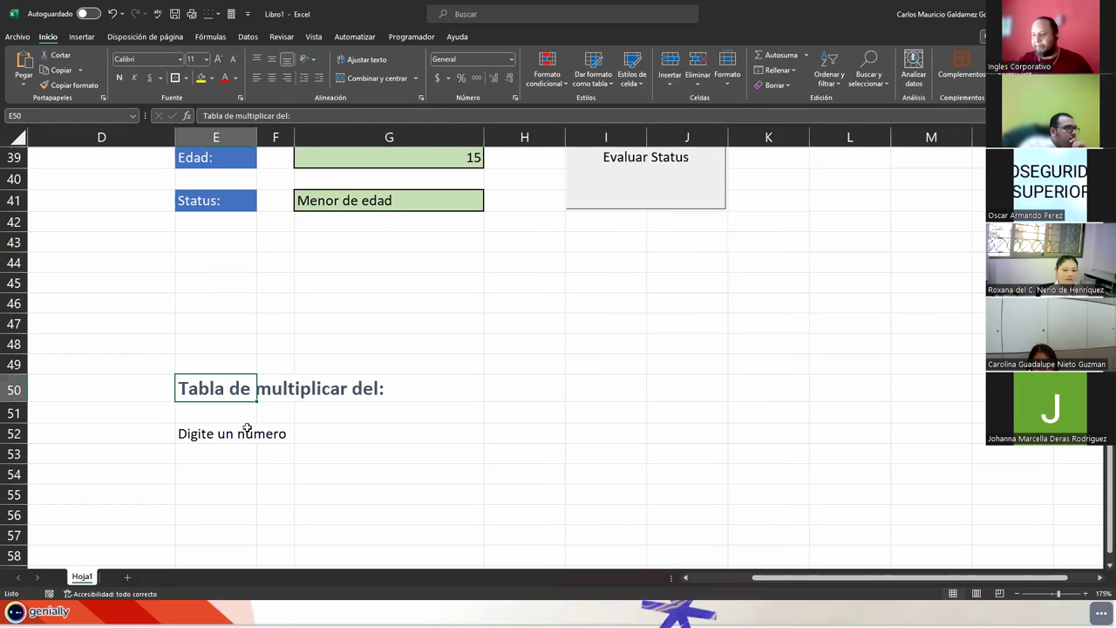
click(201, 438)
click(632, 76)
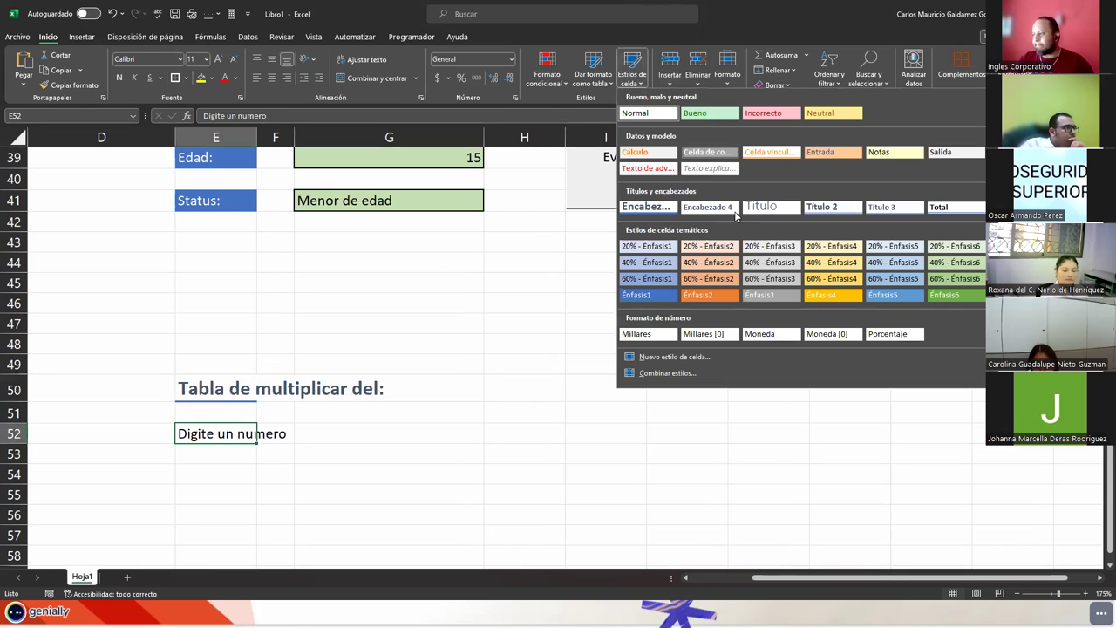
click(950, 207)
click(436, 436)
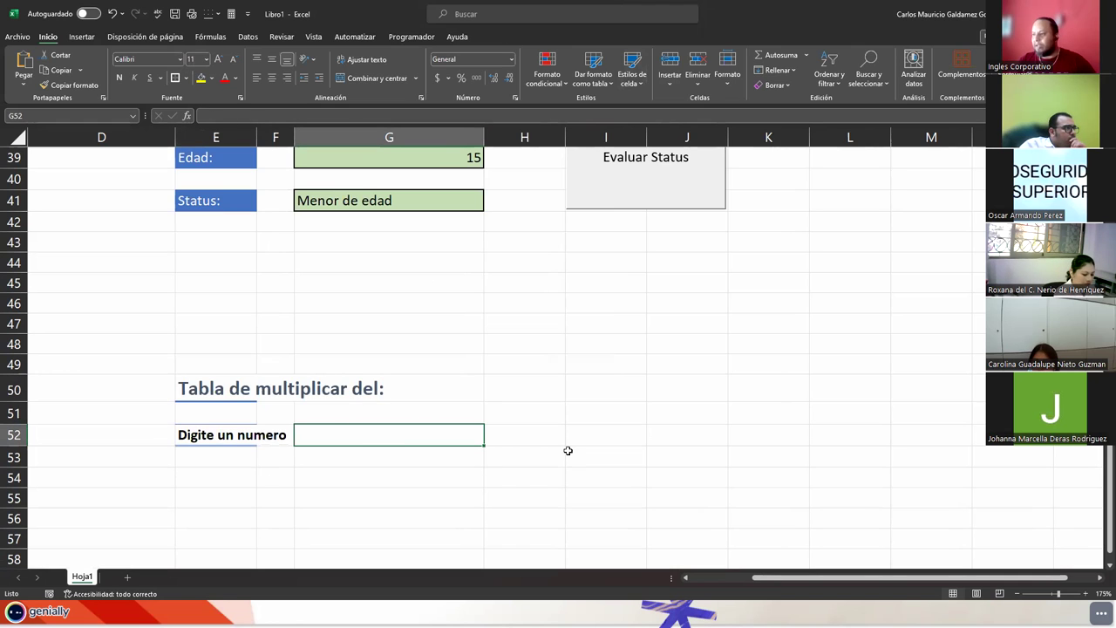
- Draw a form-control button beside G52 without assigning a macro
click(397, 38)
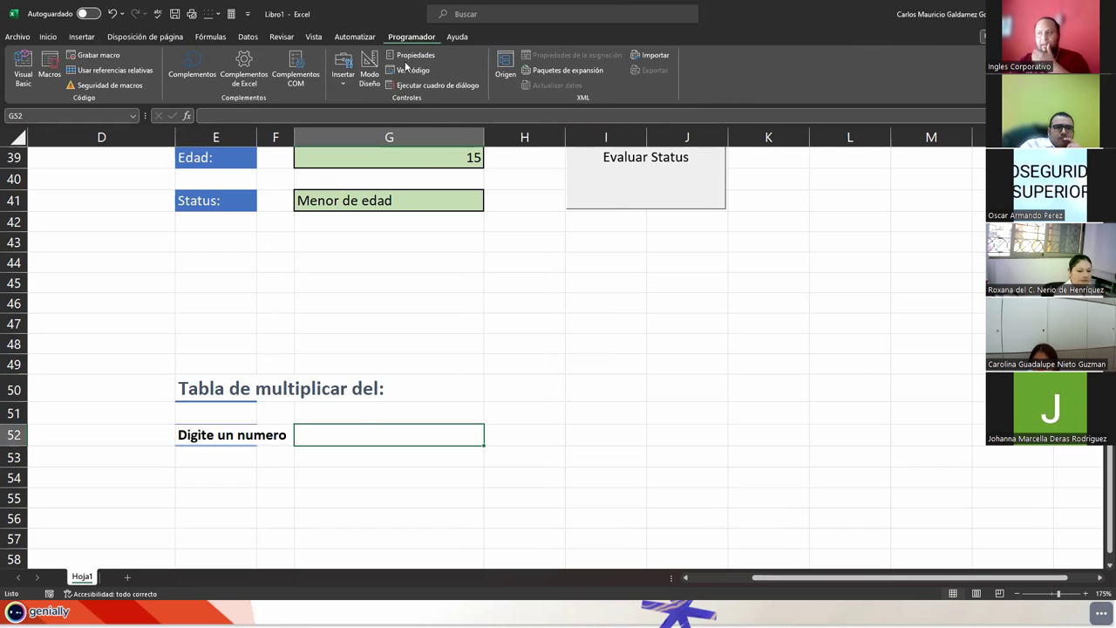
click(338, 83)
click(339, 114)
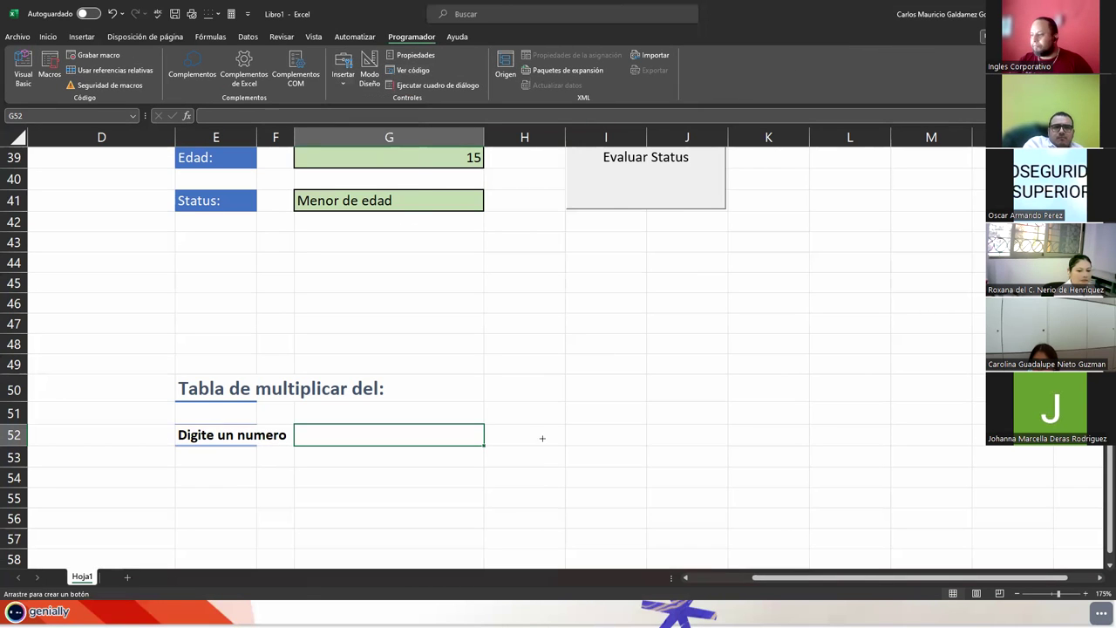
drag(525, 413, 674, 465)
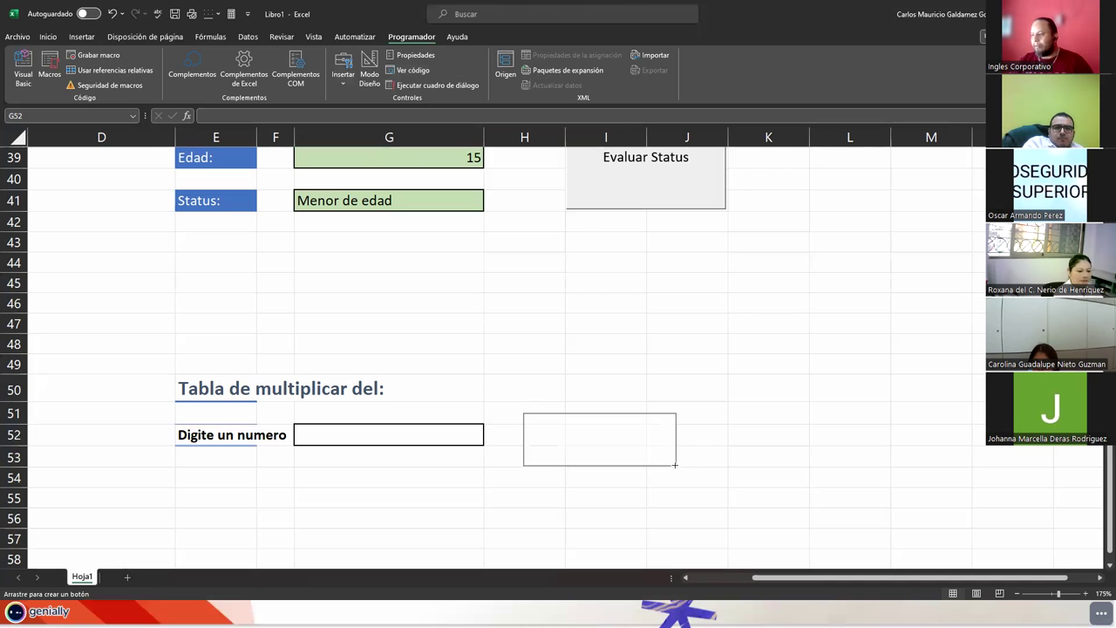
click(713, 382)
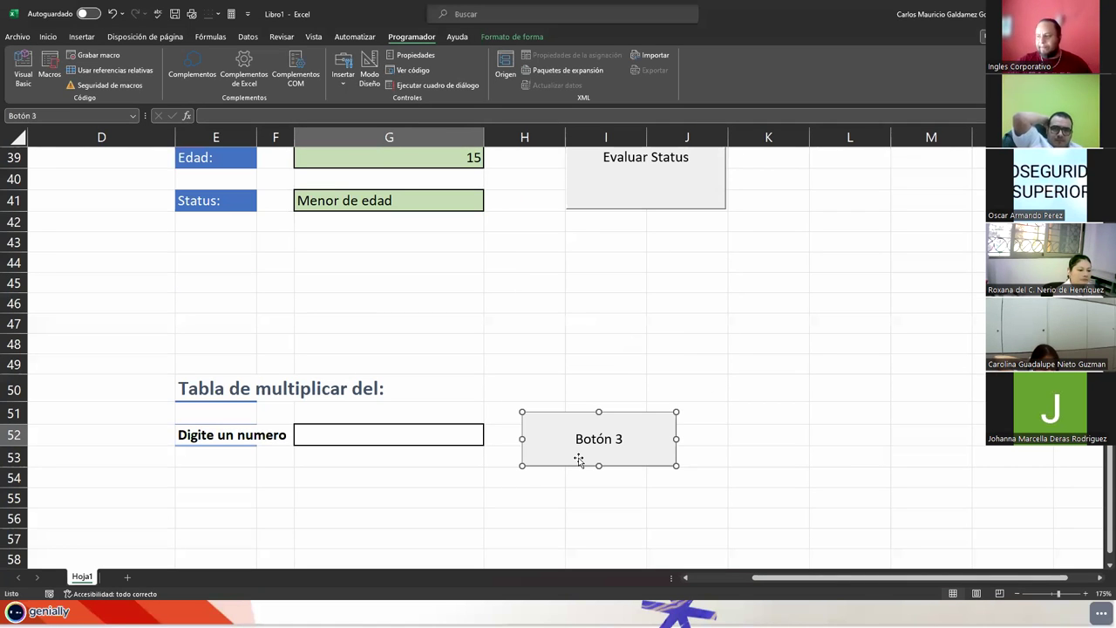
drag(563, 416, 556, 411)
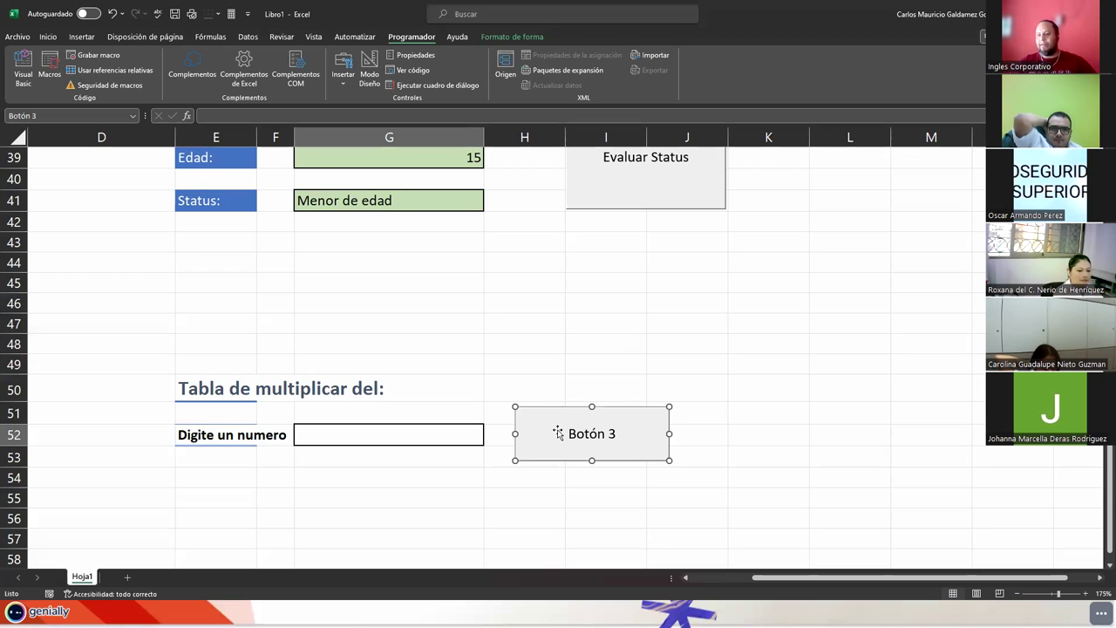
- Change the button's caption to 'Tabla de Multiplicación'
right_click(567, 436)
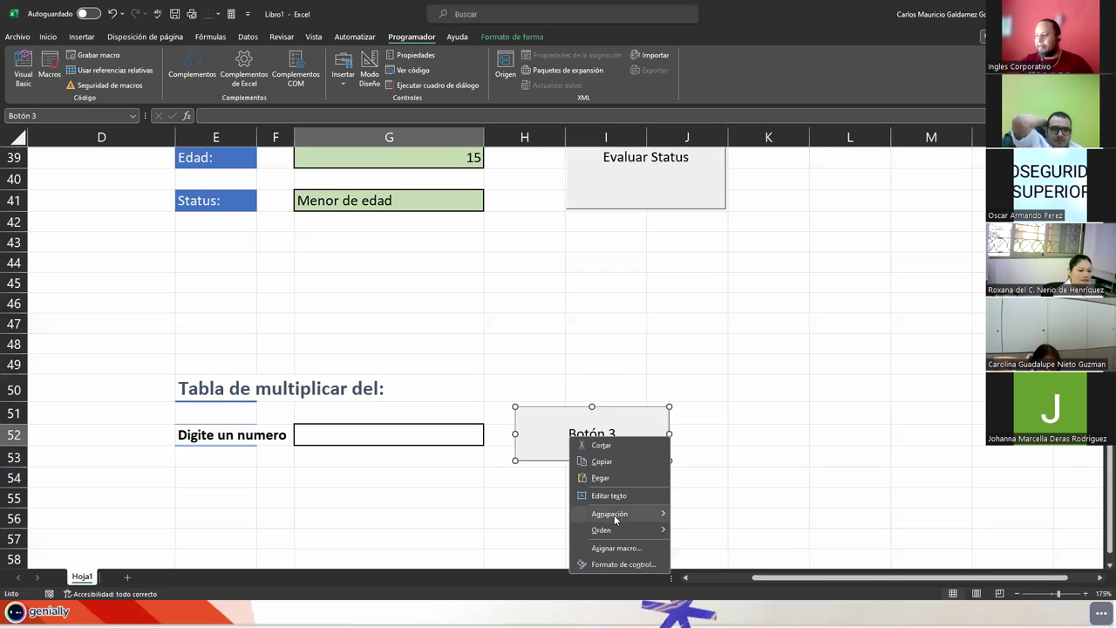
click(609, 496)
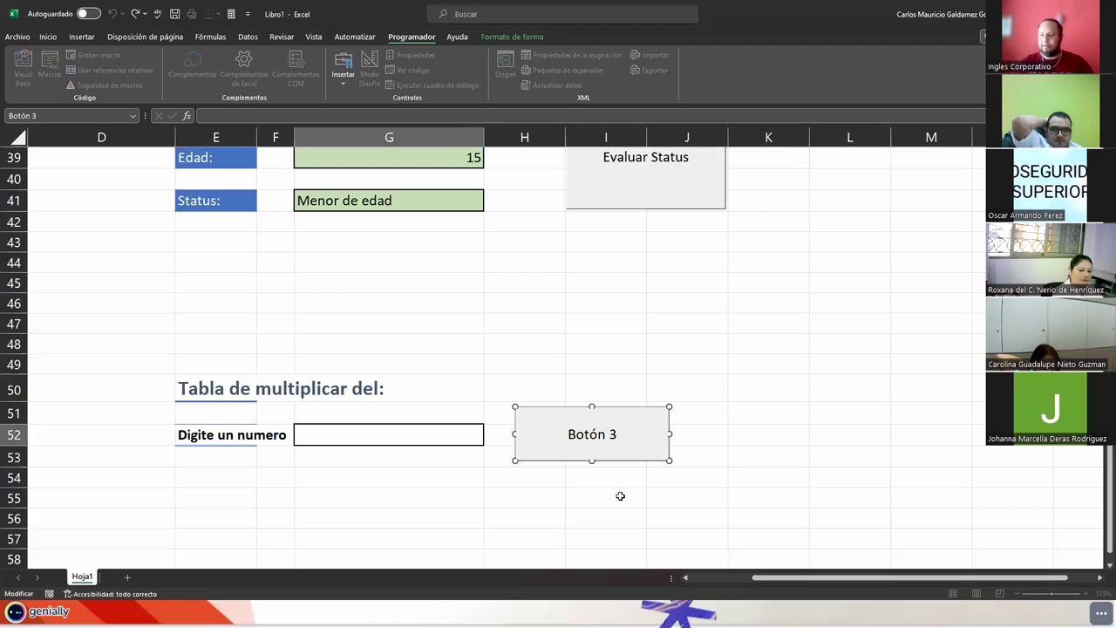
key(ctrl+a)
text(Mostrar la tabla de)
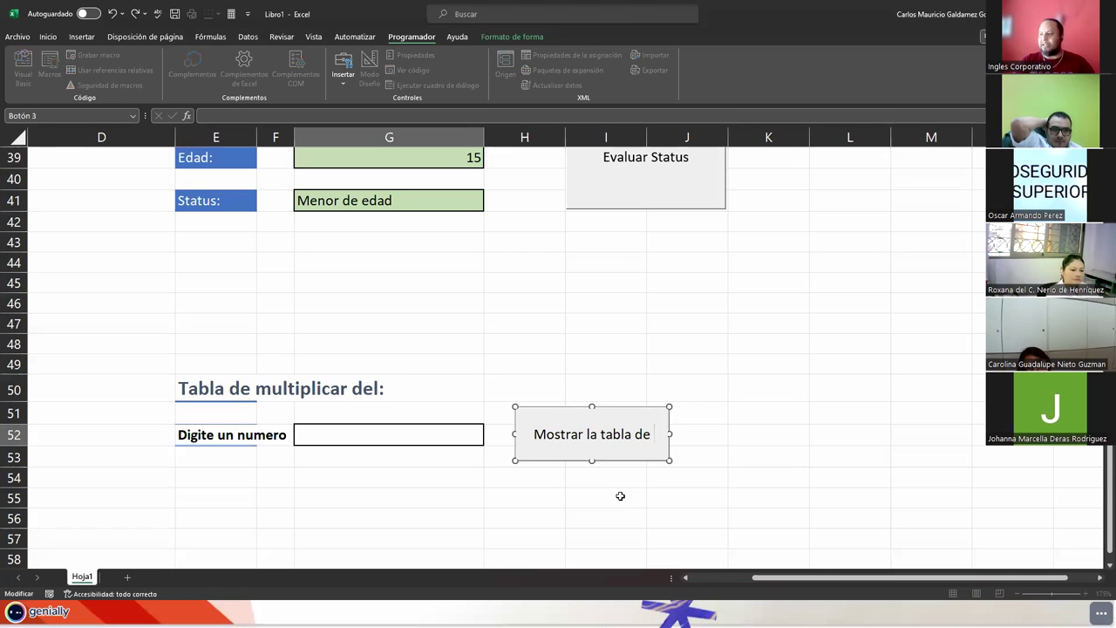
key(BackSpace)
key(BackSpace)
key(BackSpace)
key(BackSpace)
key(BackSpace)
key(BackSpace)
text(abla de Multiplicaió)
key(BackSpace)
key(BackSpace)
text(ción)
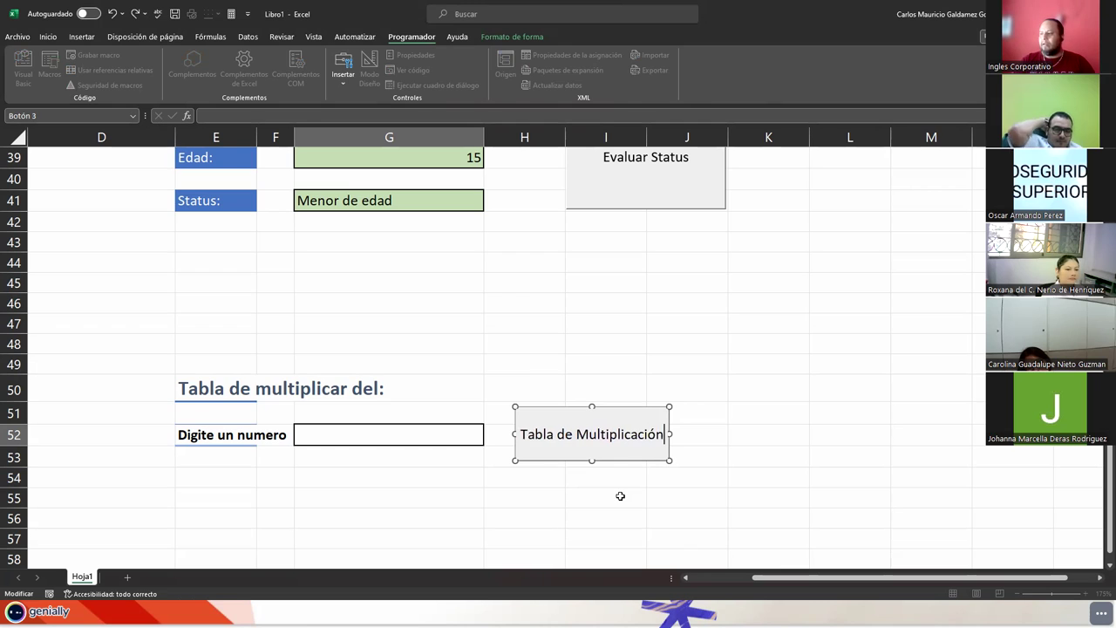
click(560, 479)
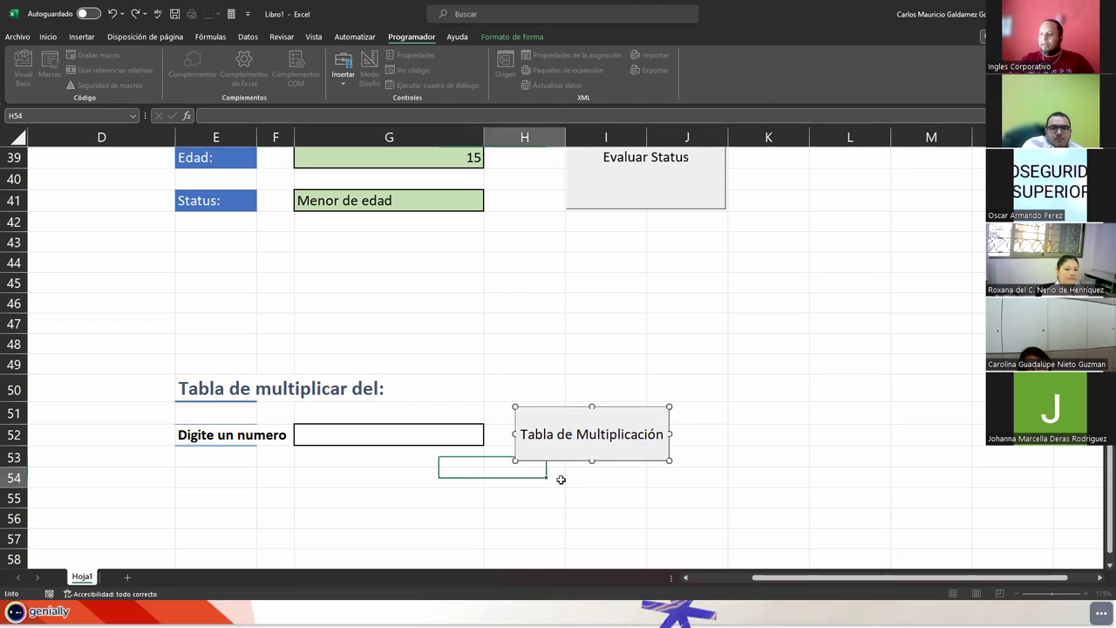
click(369, 438)
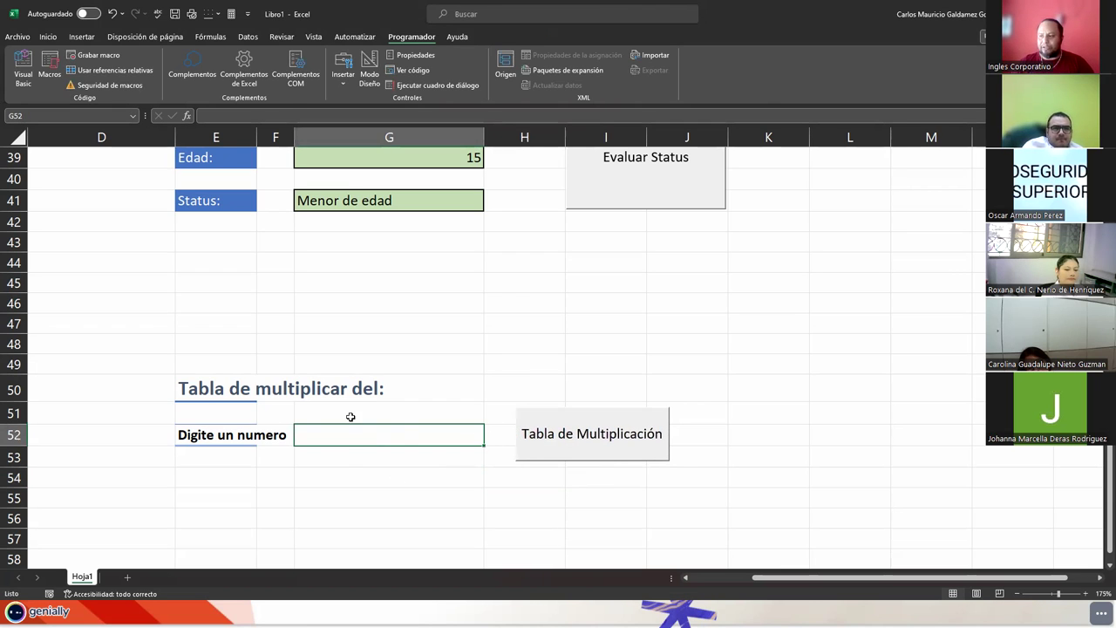
text(5)
key(Return)
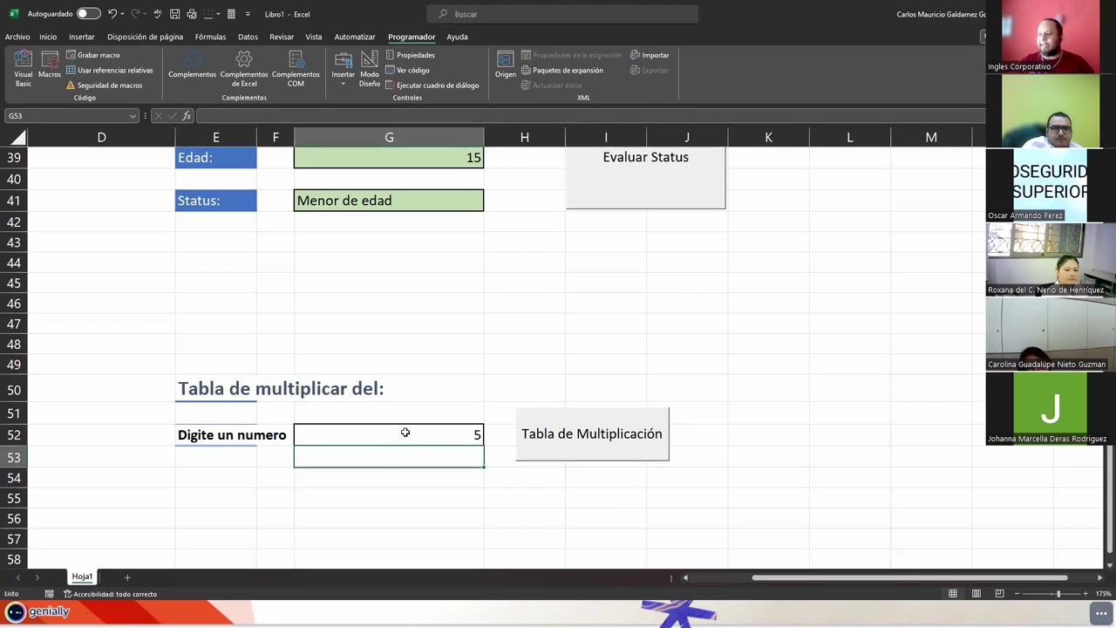
ctrl+click(605, 439)
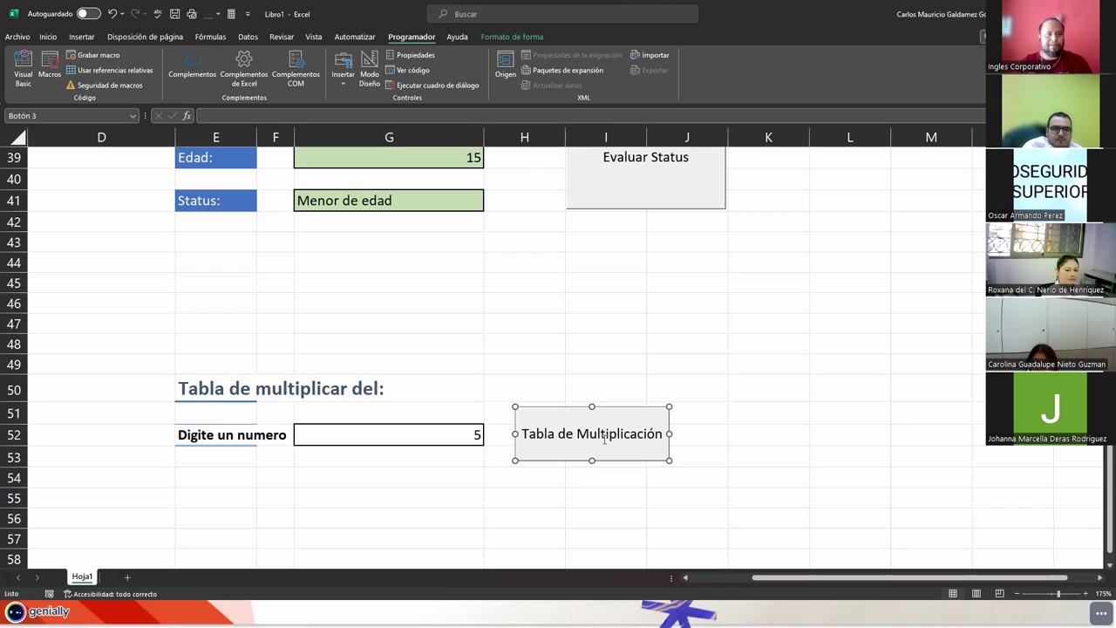
key(Escape)
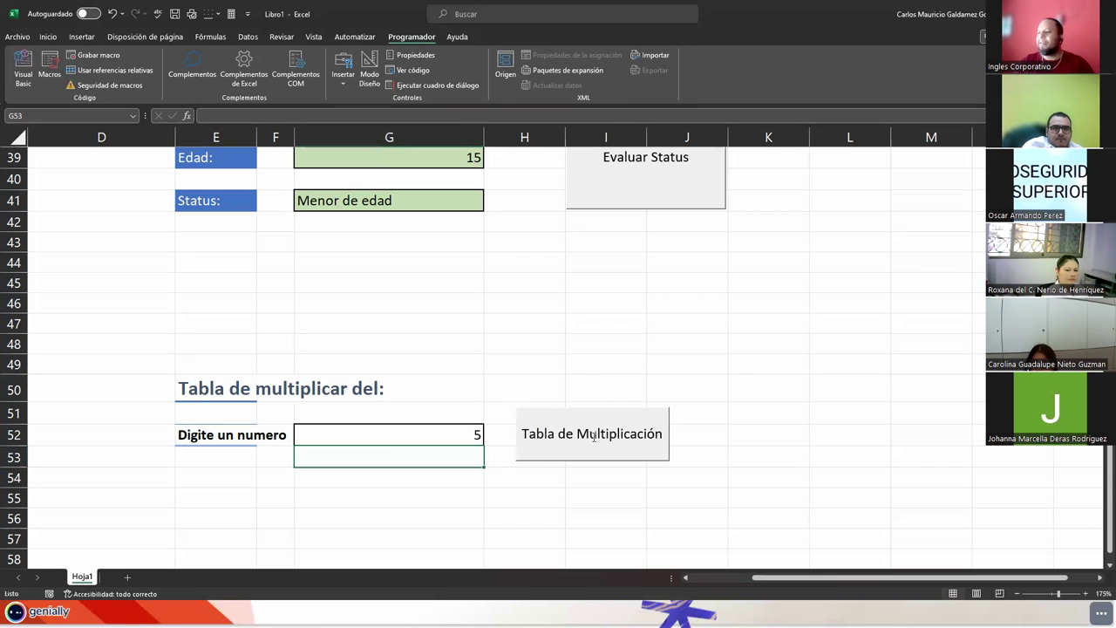
drag(206, 391, 654, 471)
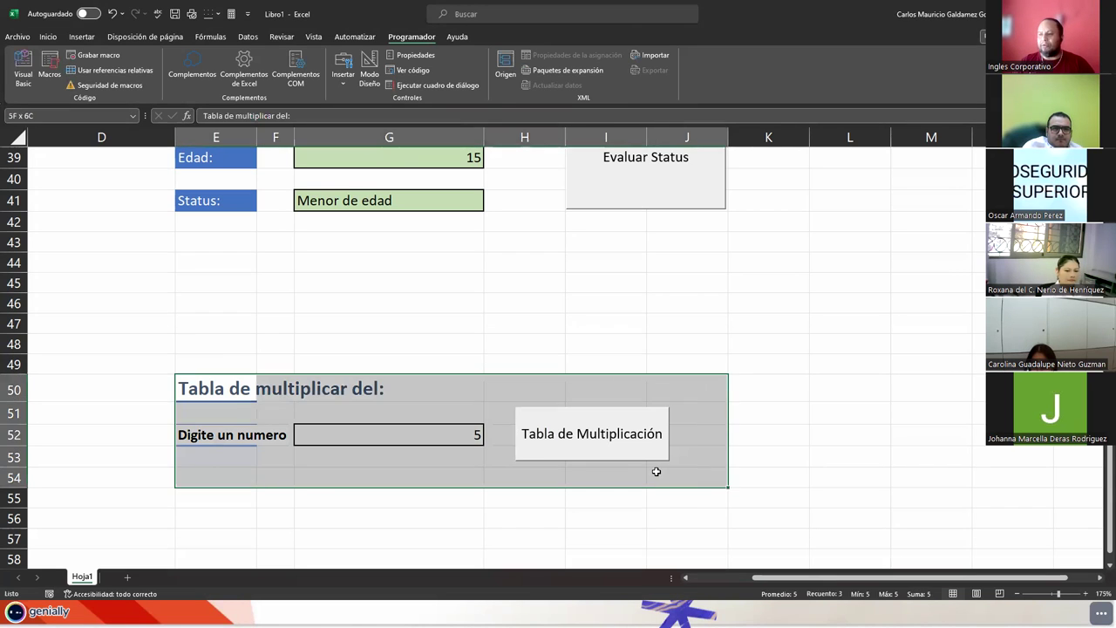
click(485, 497)
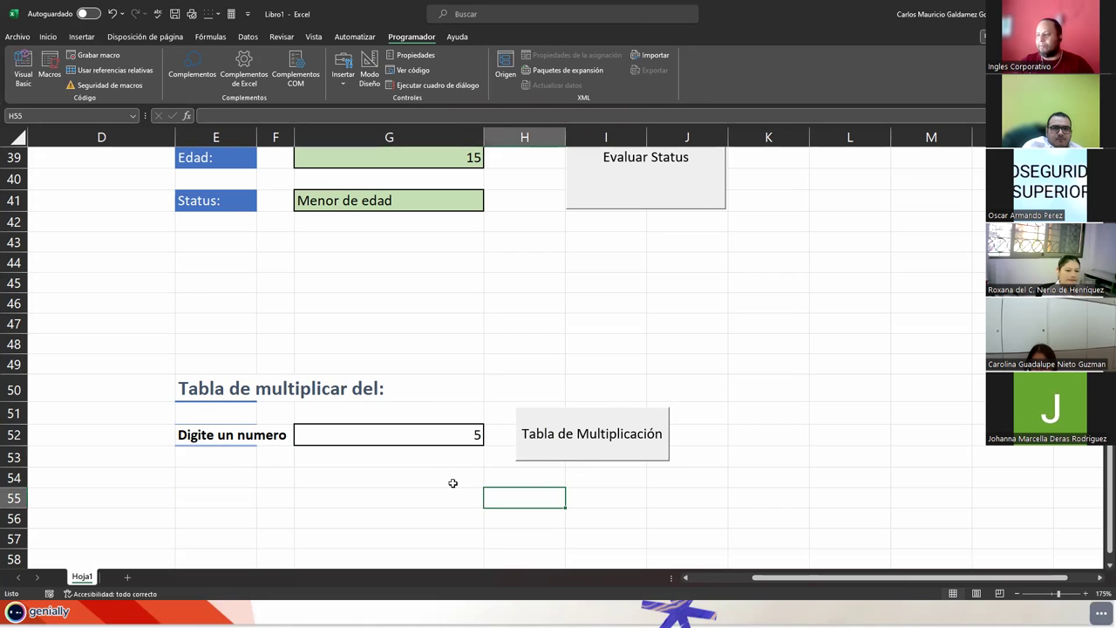
ctrl+click(536, 421)
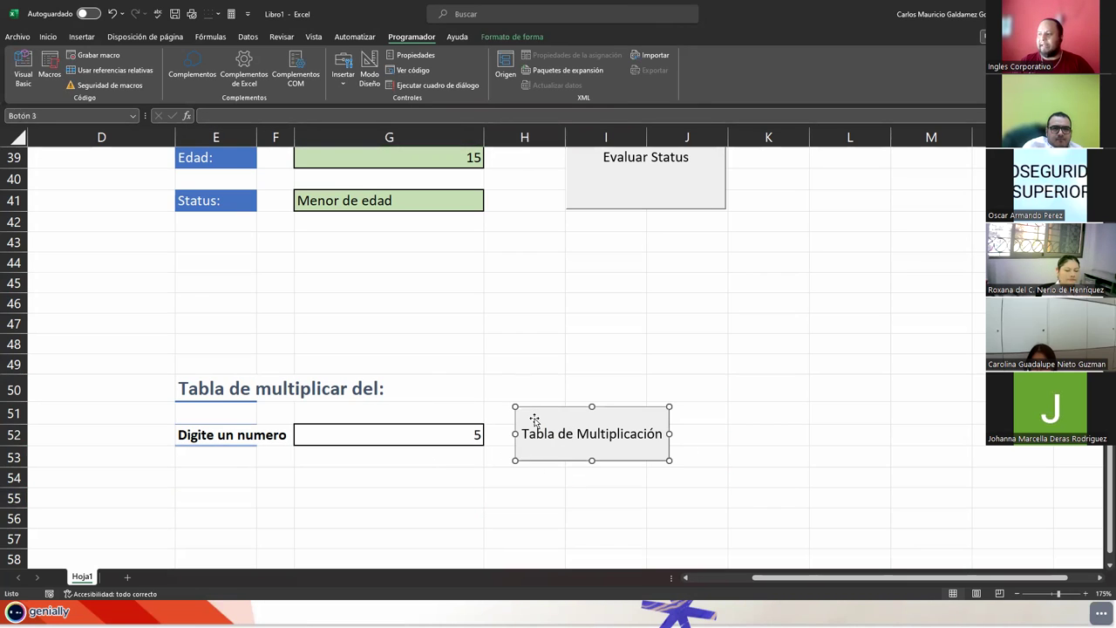
- Create a Sub tablaDeMultiplicar procedure in the VBA editor
click(24, 76)
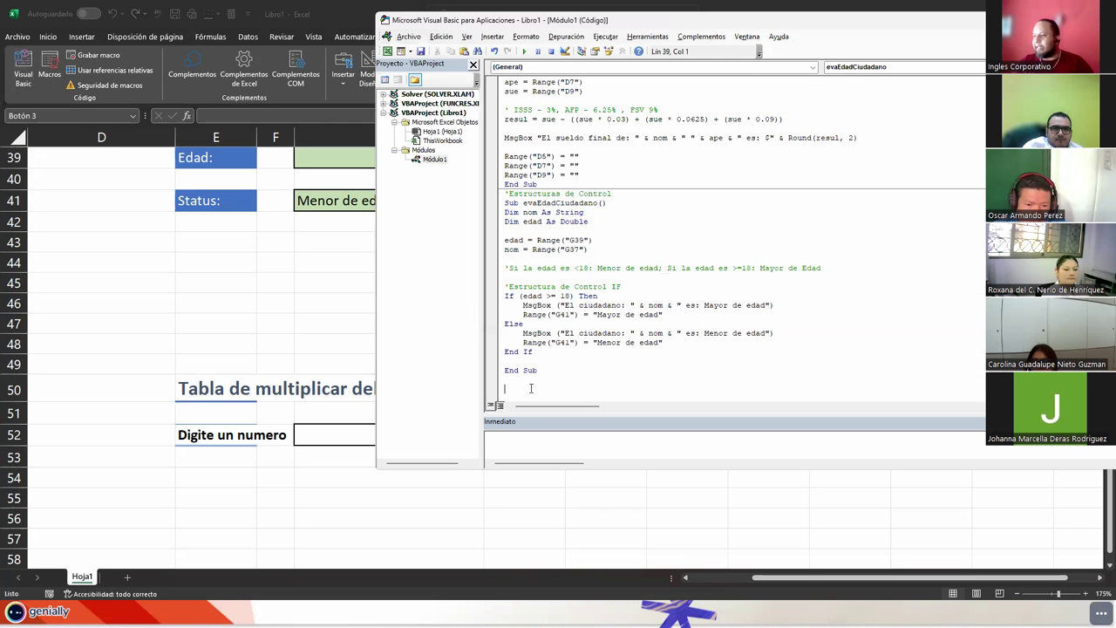
text(Sub)
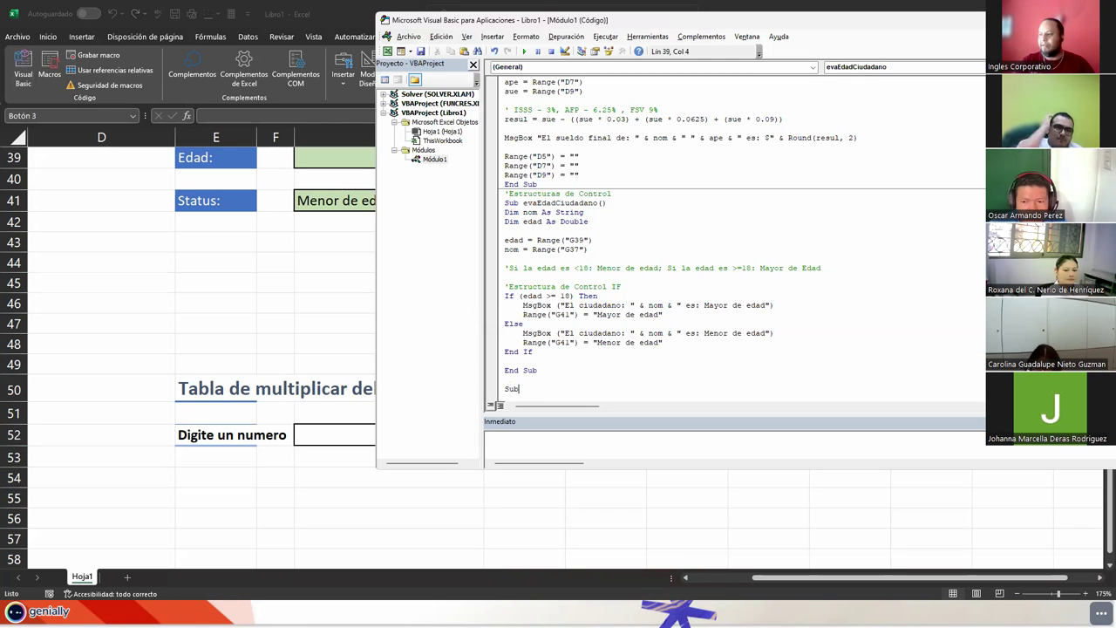
text( tablaDeMultiplicar)
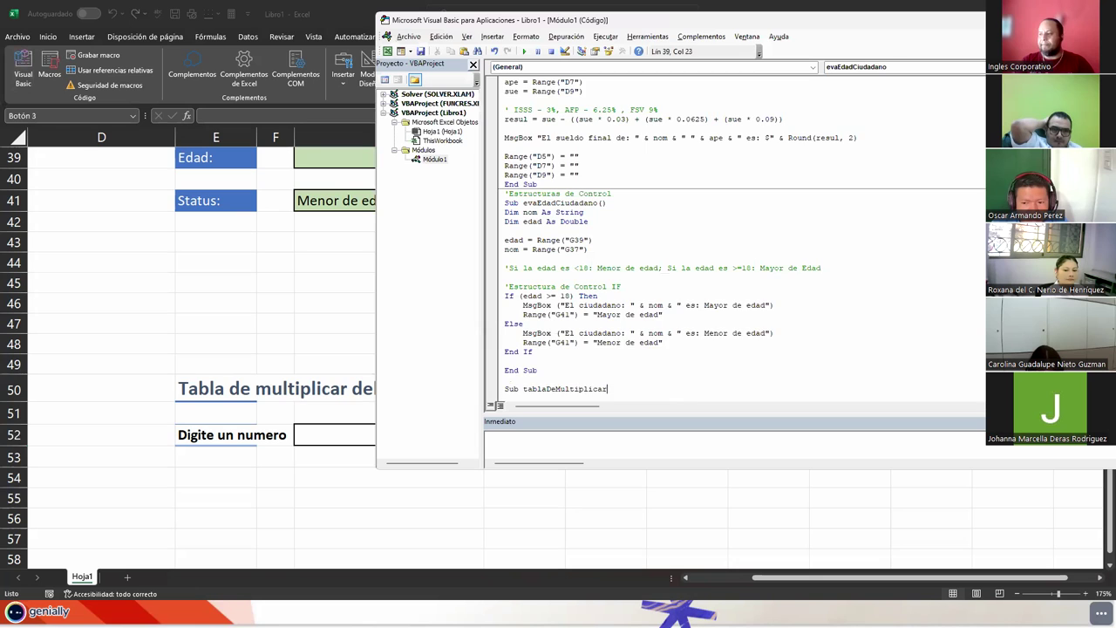
key(Return)
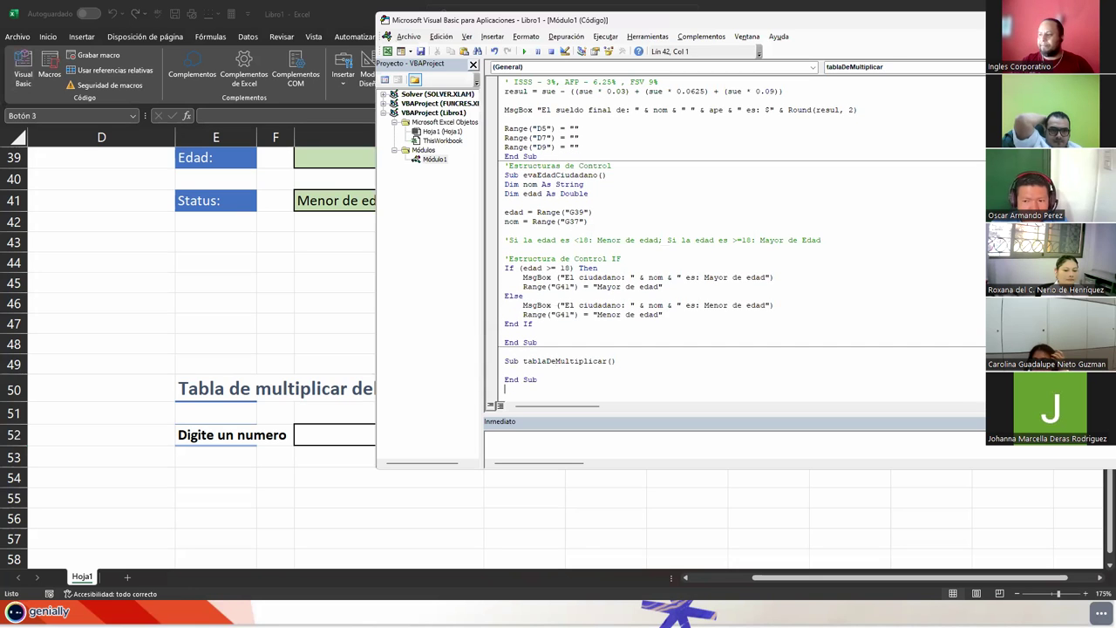
key(Return)
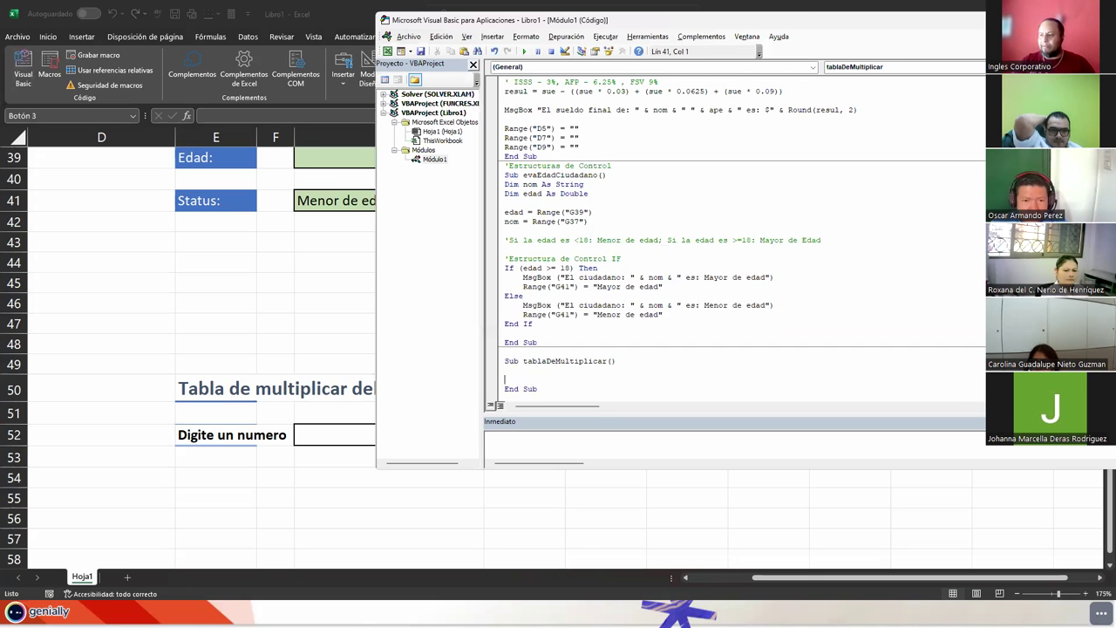
key(Return)
key(Return)
key(Return)
key(Return)
key(Return)
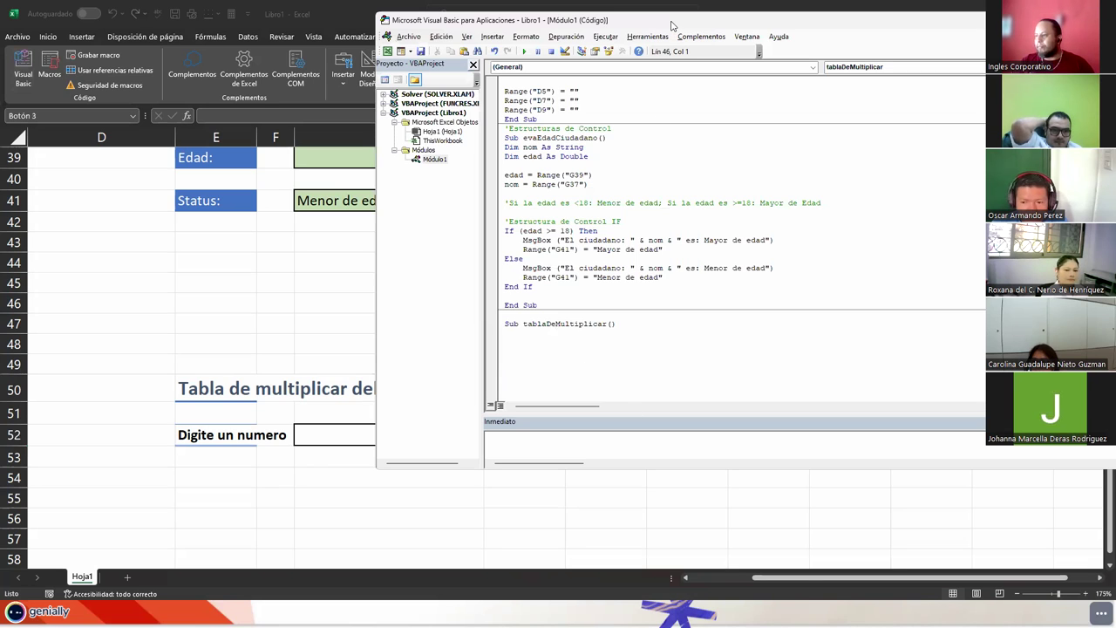
- Add Dim tb As Integer and tb = Range("G52") to the procedure body
drag(672, 26, 828, 29)
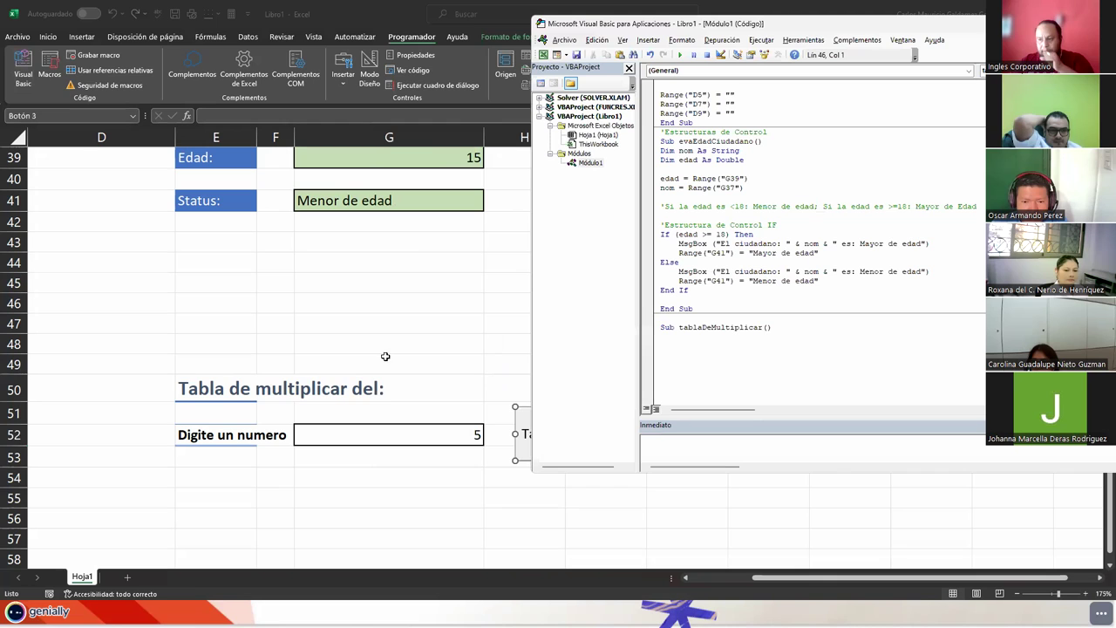
click(676, 344)
text(Dim)
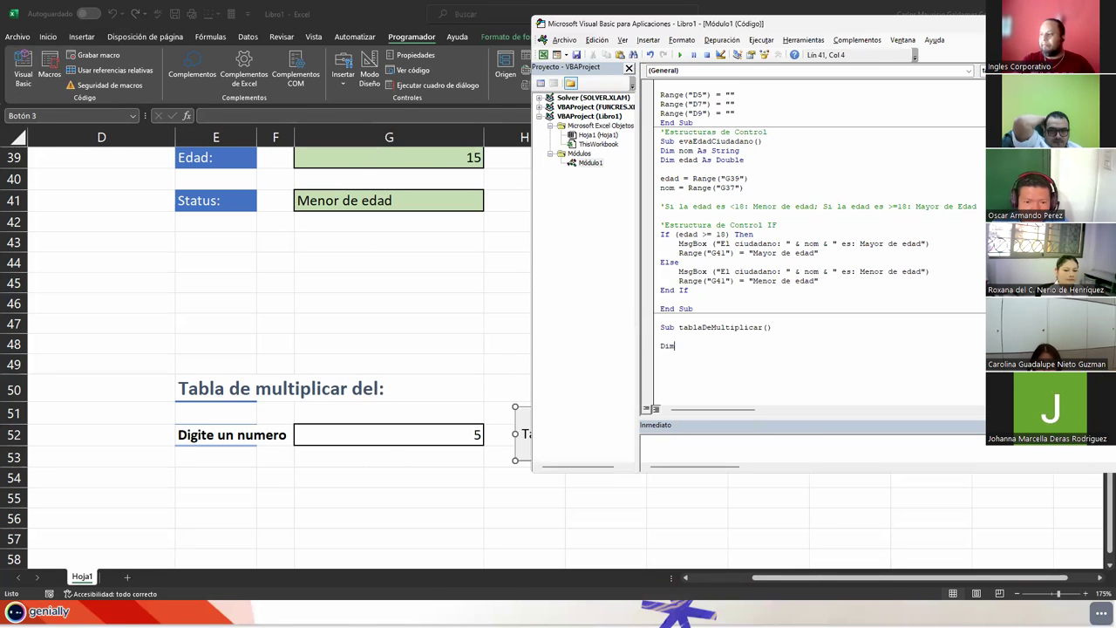
text( tb )
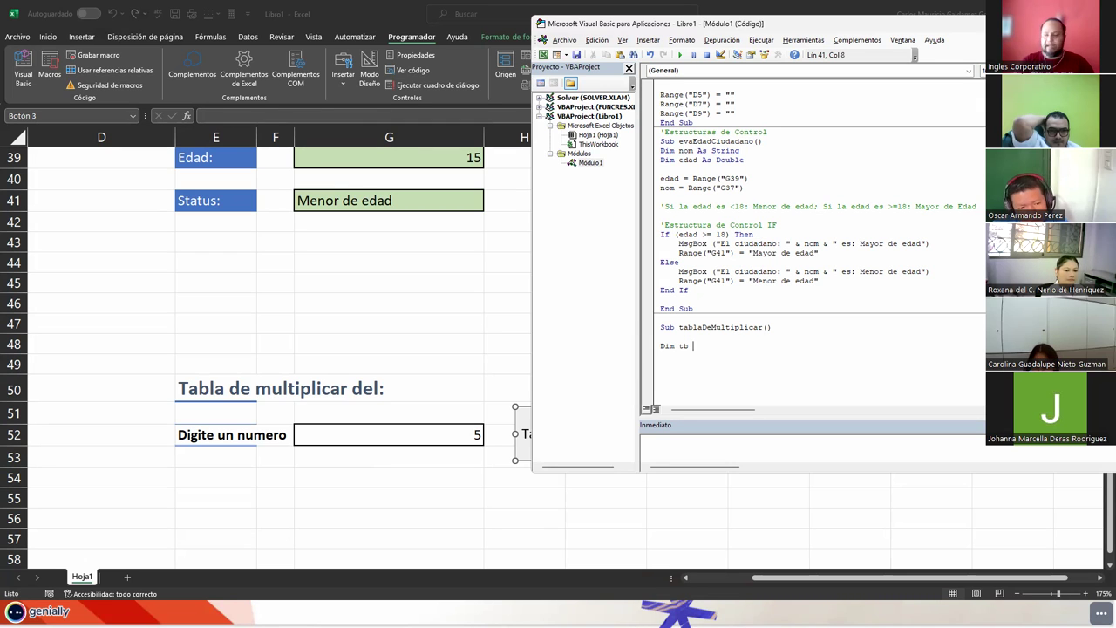
text(as int)
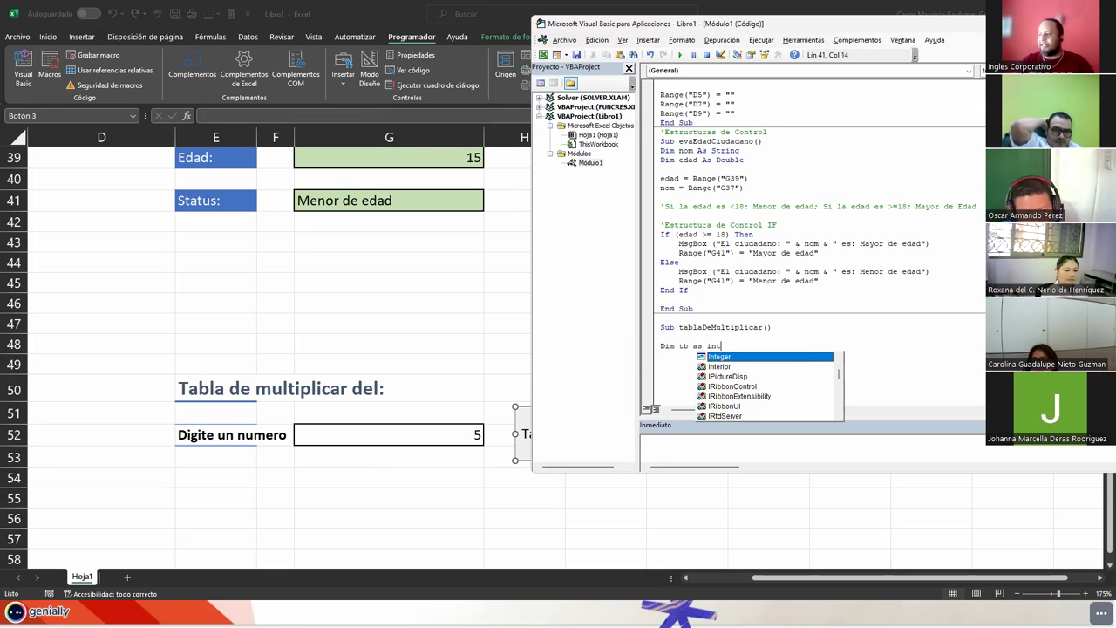
key(Return)
key(Return)
text(tb = )
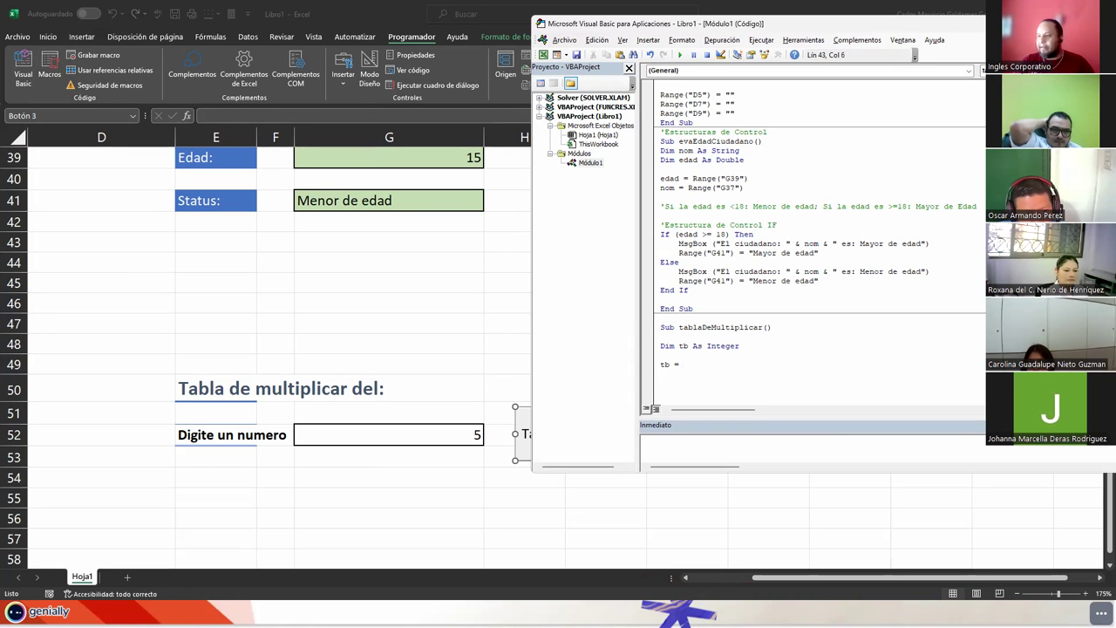
text(Range)
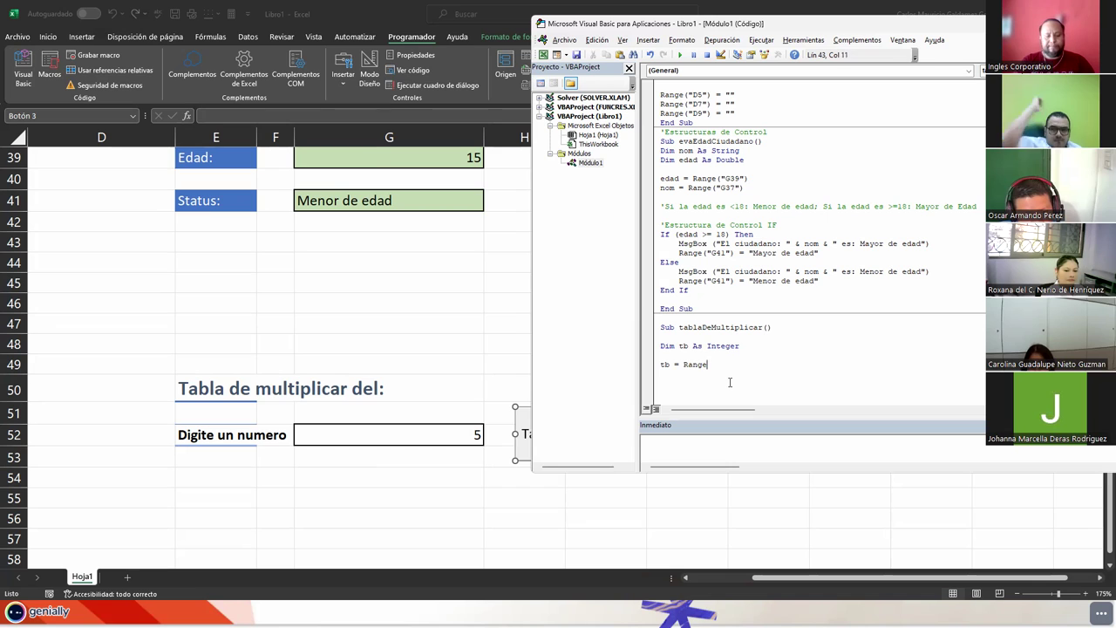
text((")
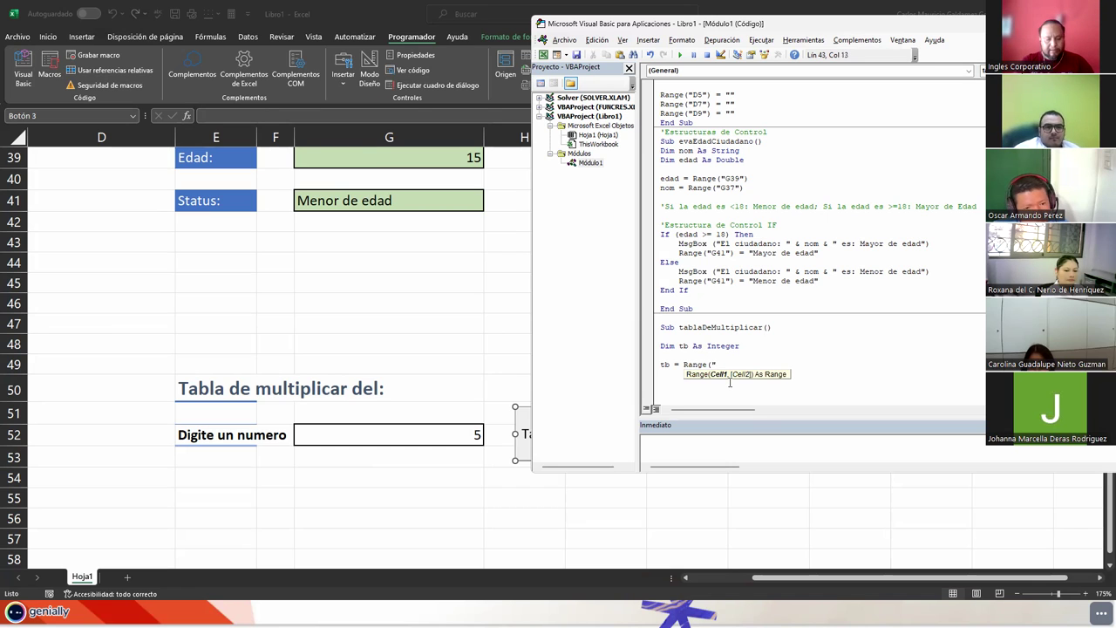
text(G52)
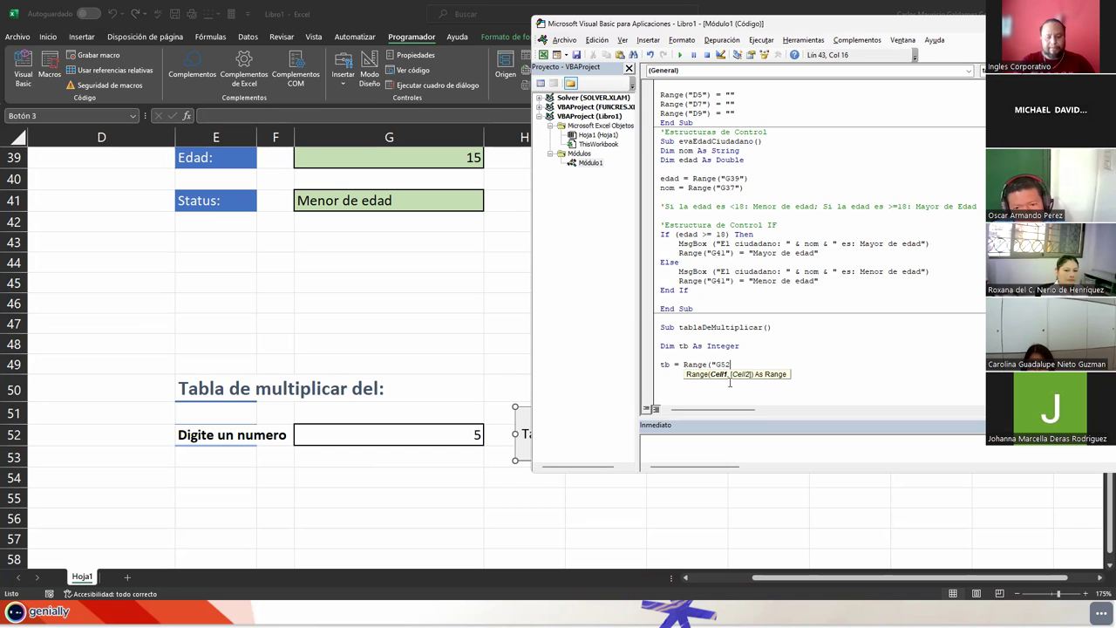
text("))
key(Return)
key(Return)
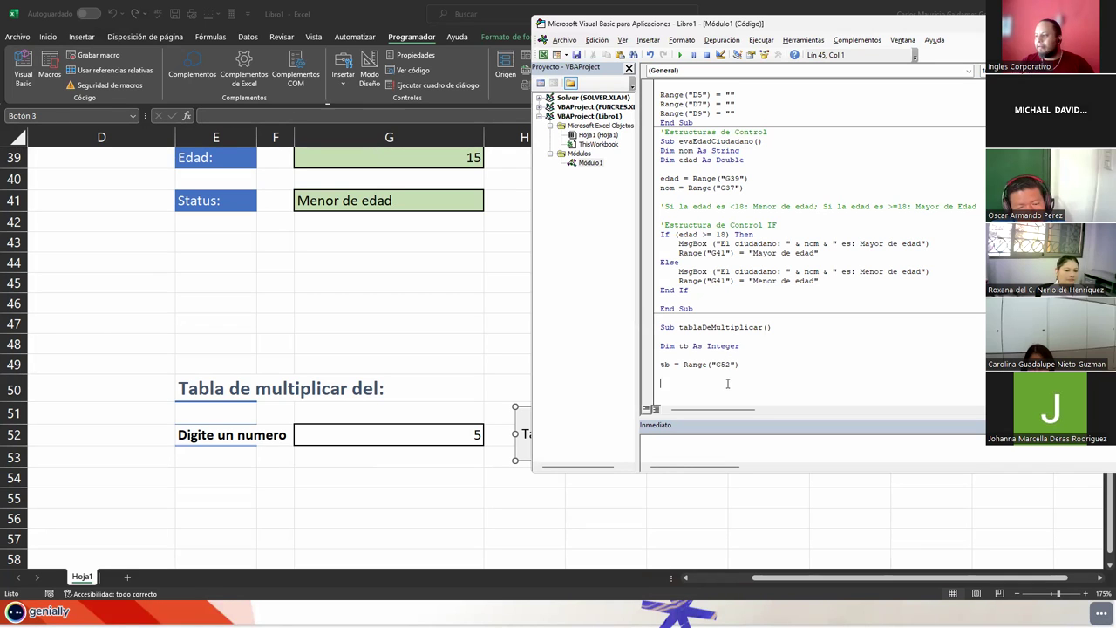
double_click(747, 25)
key(Return)
key(Return)
key(Return)
- Add the comment 'Estructura de Repetición' below the G52 assignment
key(Return)
key(Return)
key(Return)
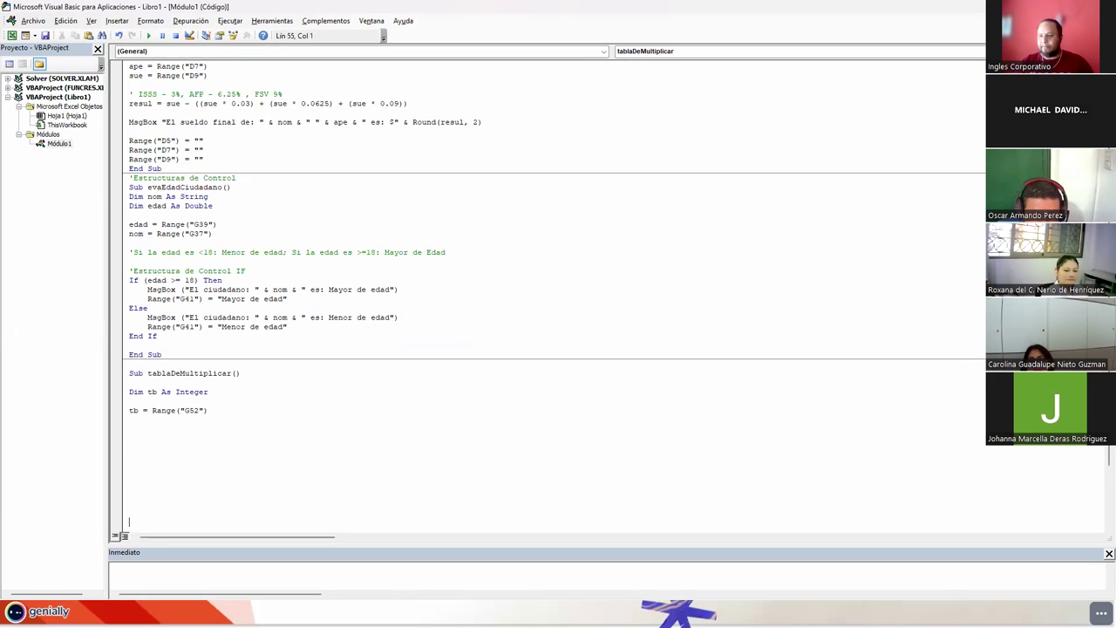
key(Return)
key(Return)
key(Return)
key(Return)
key(Return)
key(Return)
key(Return)
key(Return)
key(Return)
key(Return)
key(Return)
key(Return)
click(129, 169)
scroll(558, 262, up, 1)
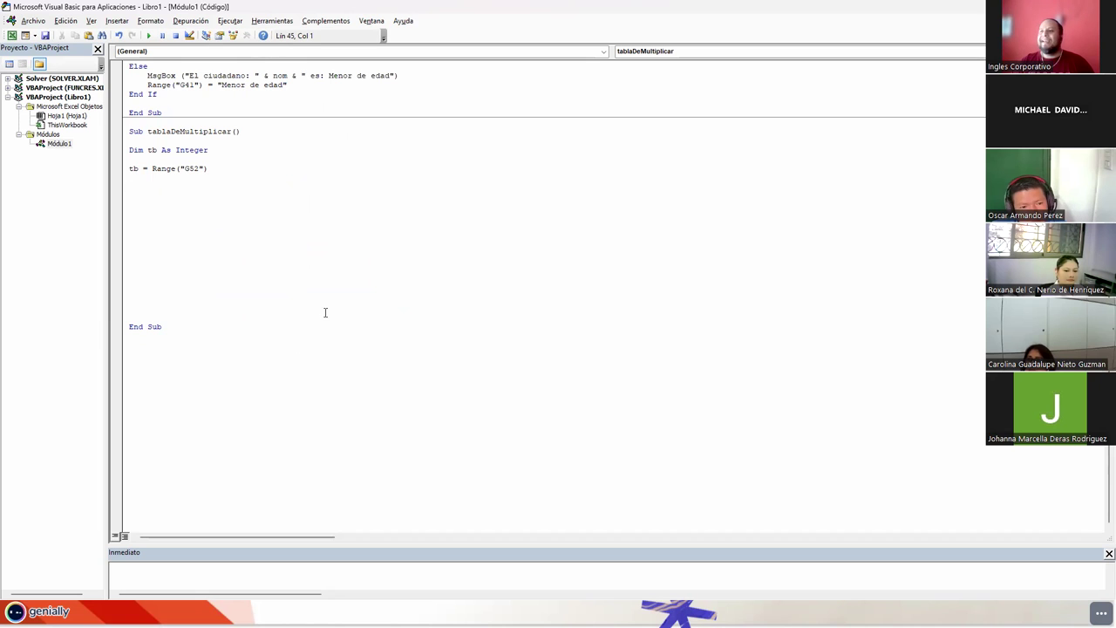
double_click(135, 168)
drag(172, 168, 210, 168)
click(210, 168)
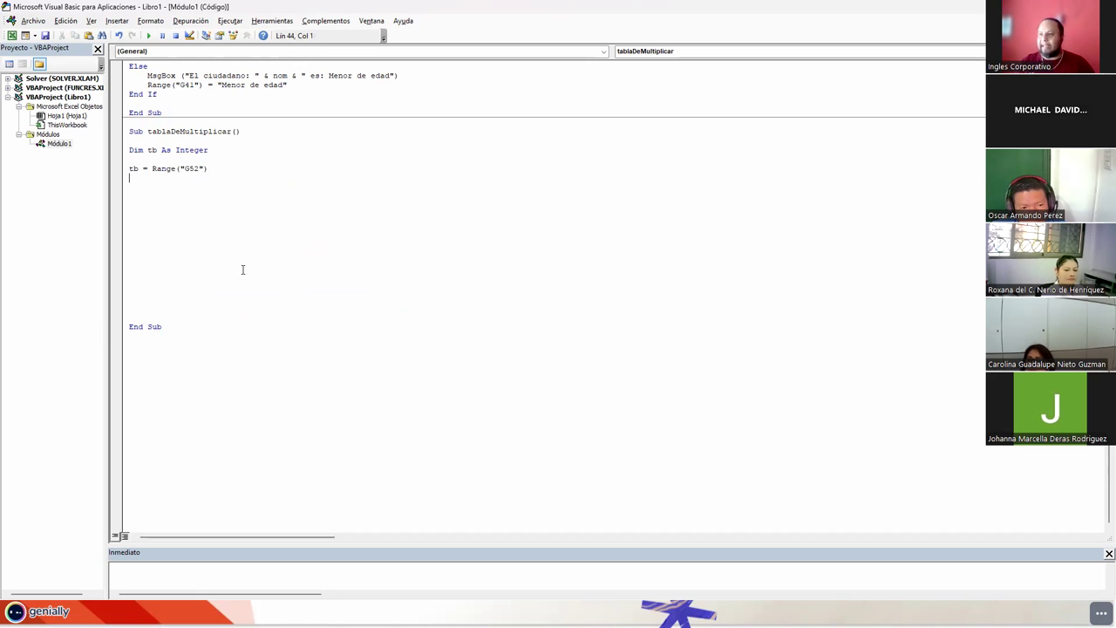
key(Return)
key(Return)
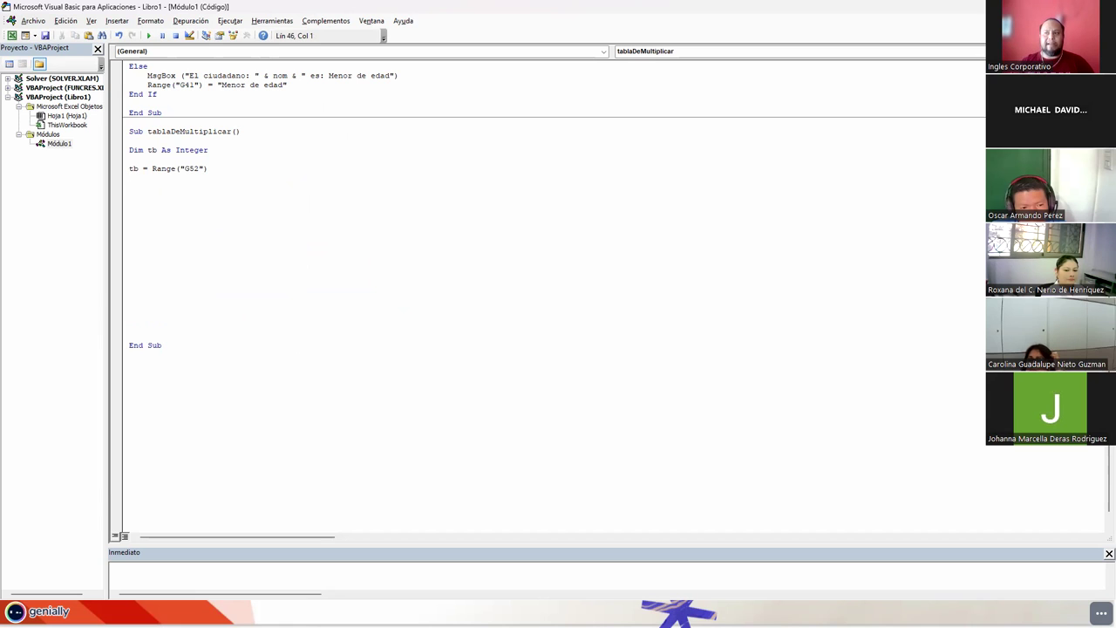
text('Estructura de)
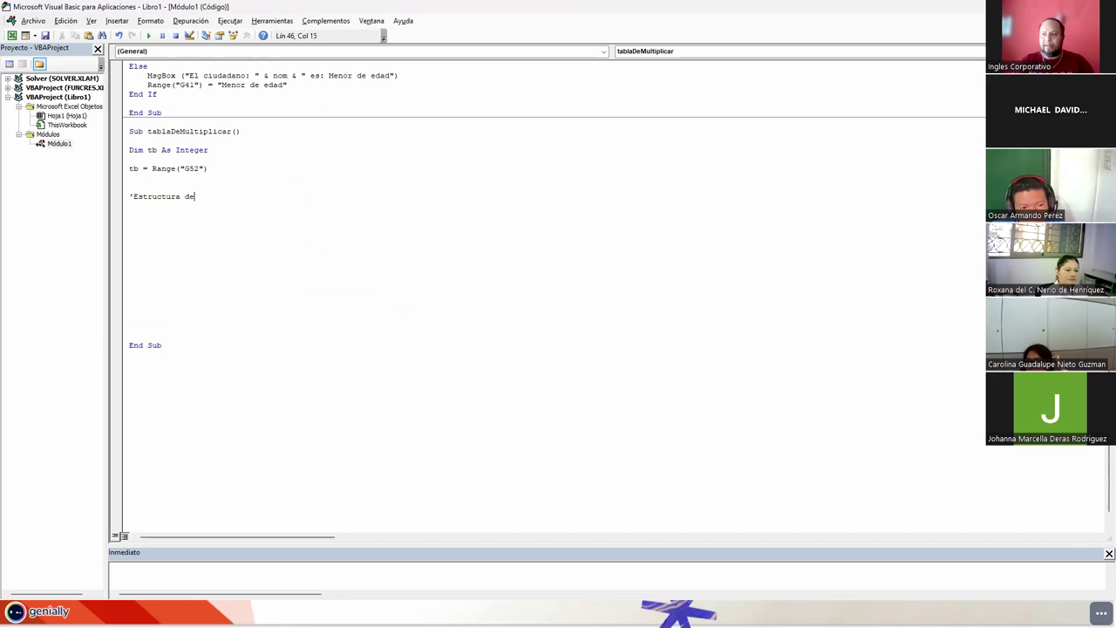
text( Repetición)
key(Return)
key(Return)
- Begin the loop line with counter i starting at 1
text(for )
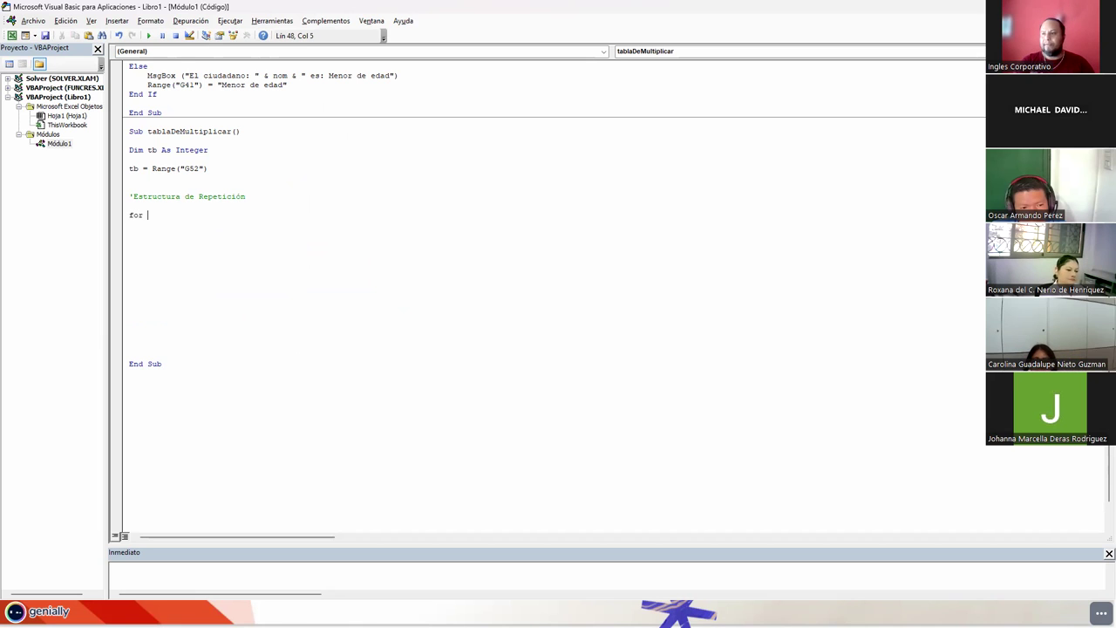
text(i)
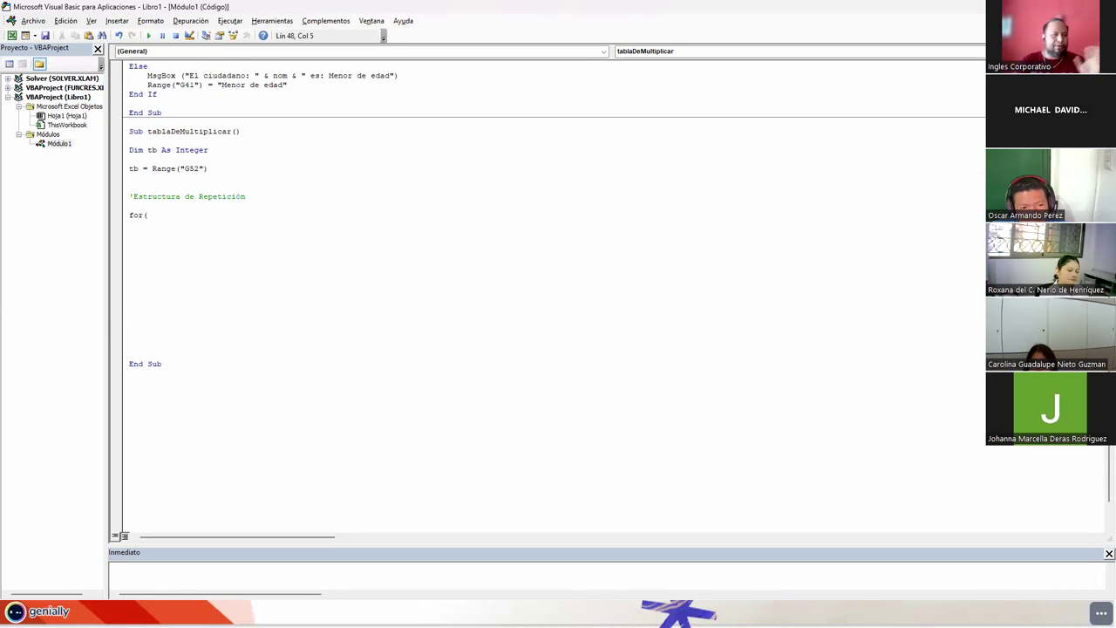
text(i=)
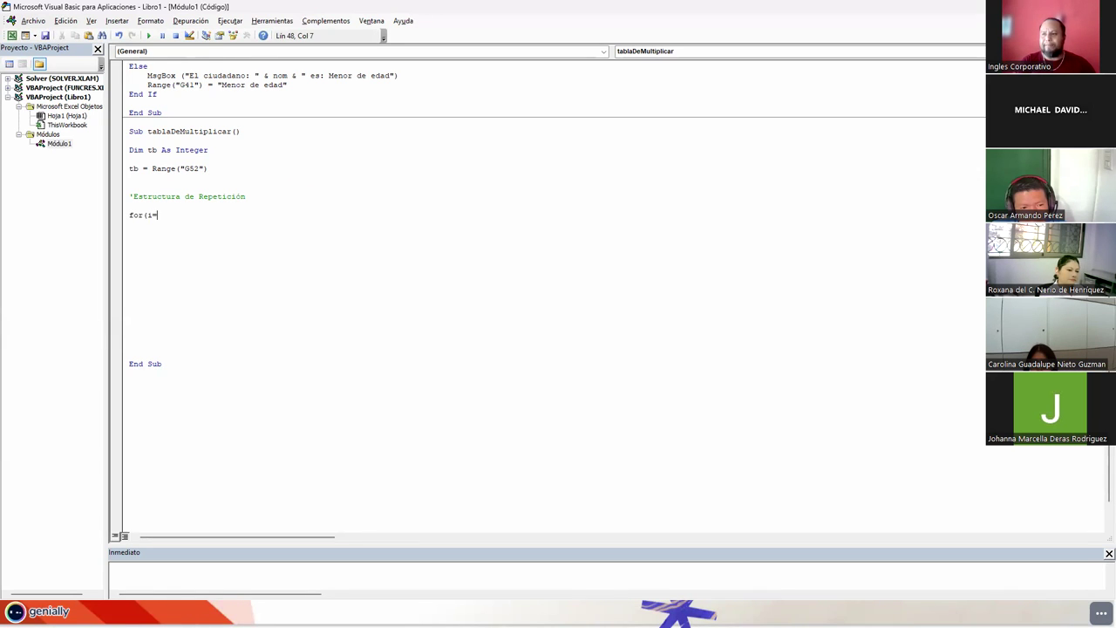
text(0)
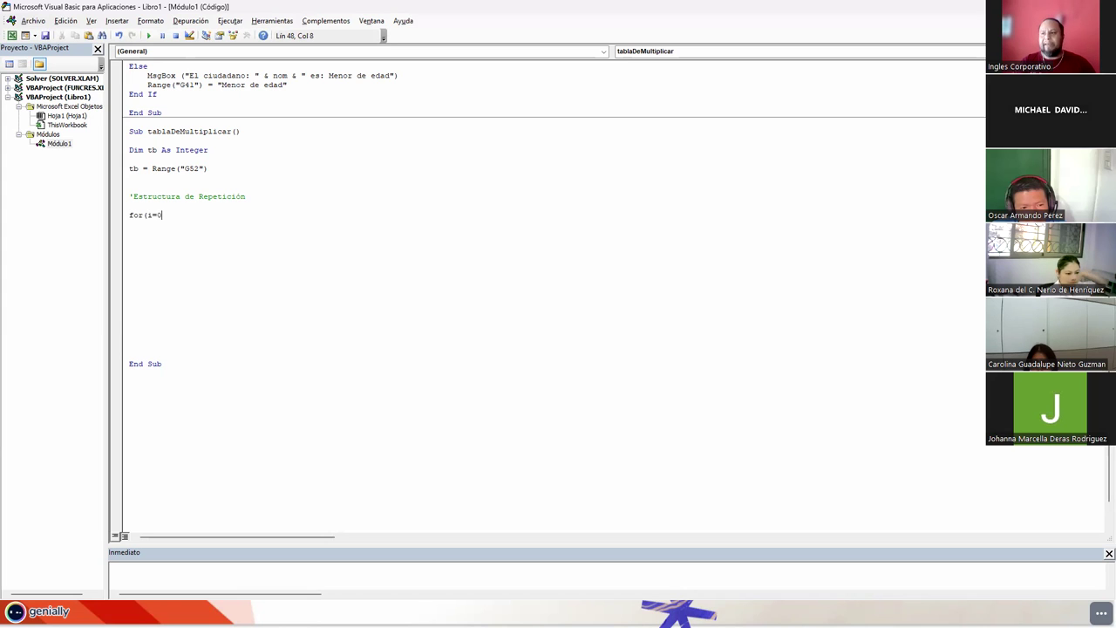
key(BackSpace)
text(1;)
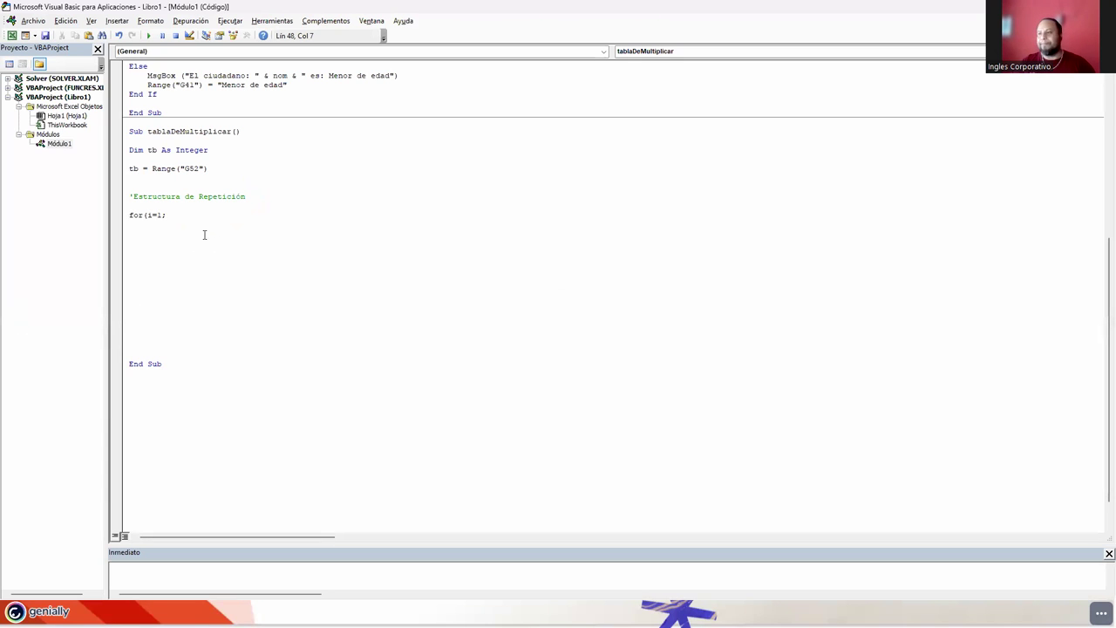
- Rewrite the loop header as For i = 1 To 10 and open a line below it
click(140, 215)
key(Delete)
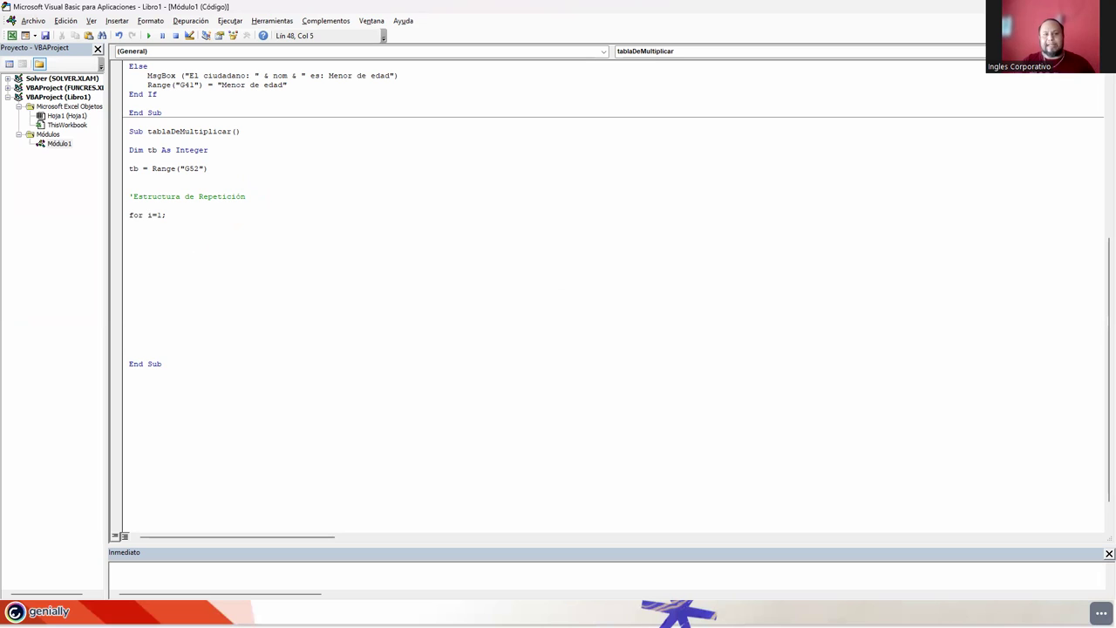
double_click(149, 215)
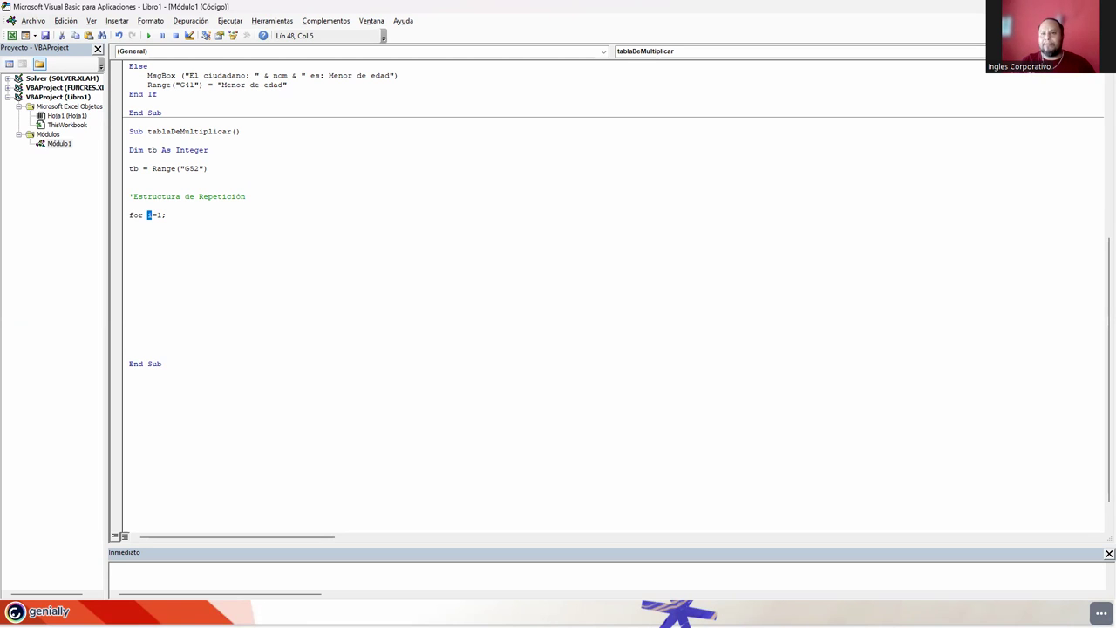
key(alt+Tab)
shift+click(206, 217)
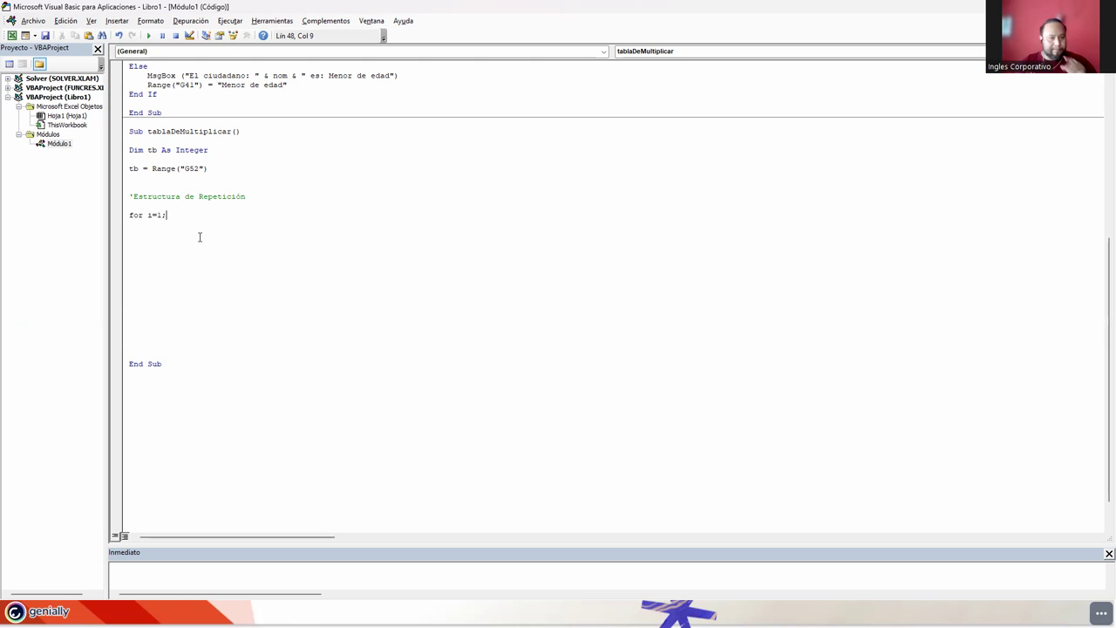
key(BackSpace)
text(to 10)
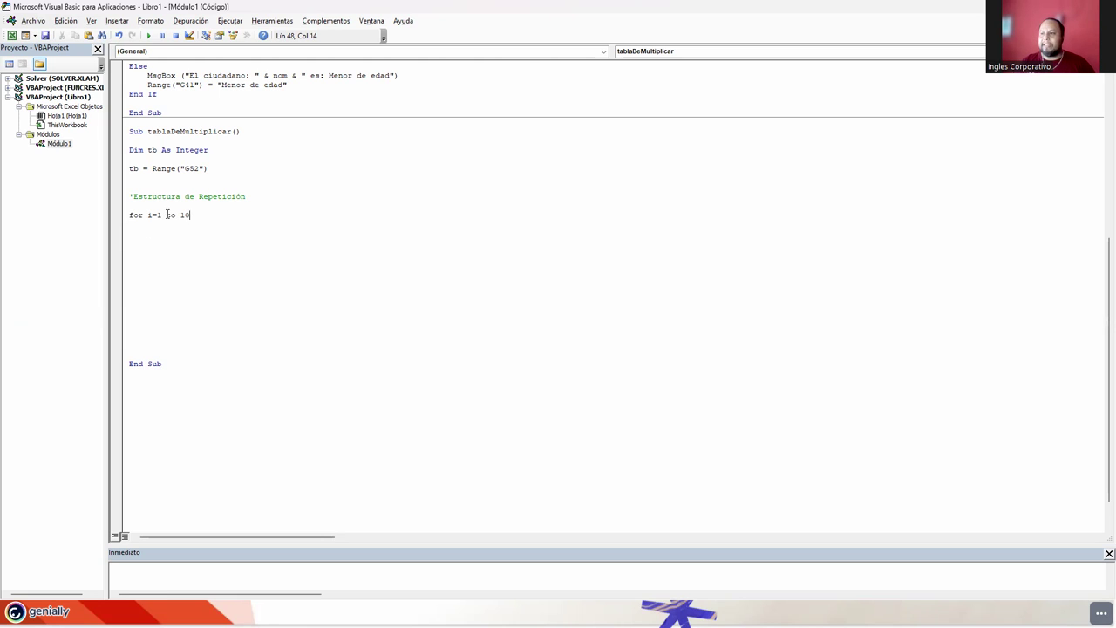
double_click(158, 216)
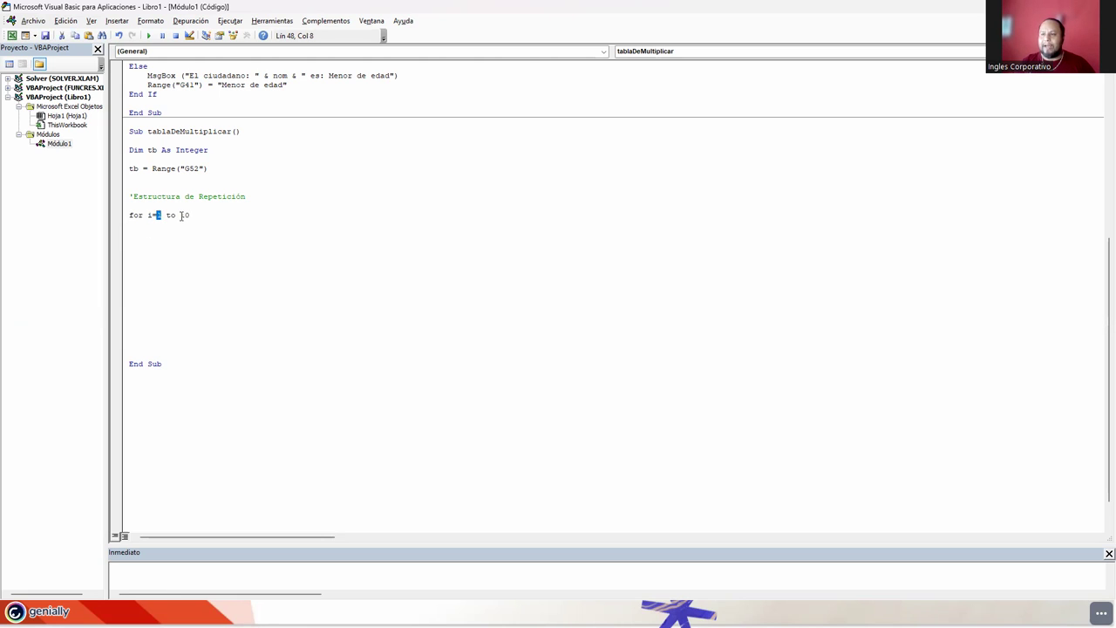
key(alt+Tab)
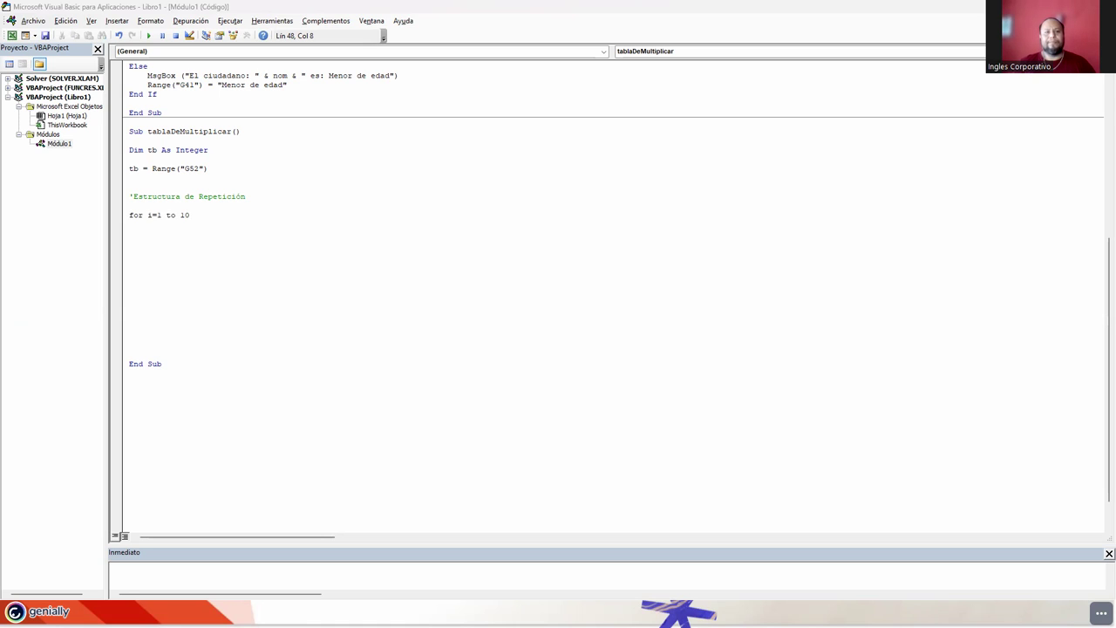
click(206, 218)
key(Return)
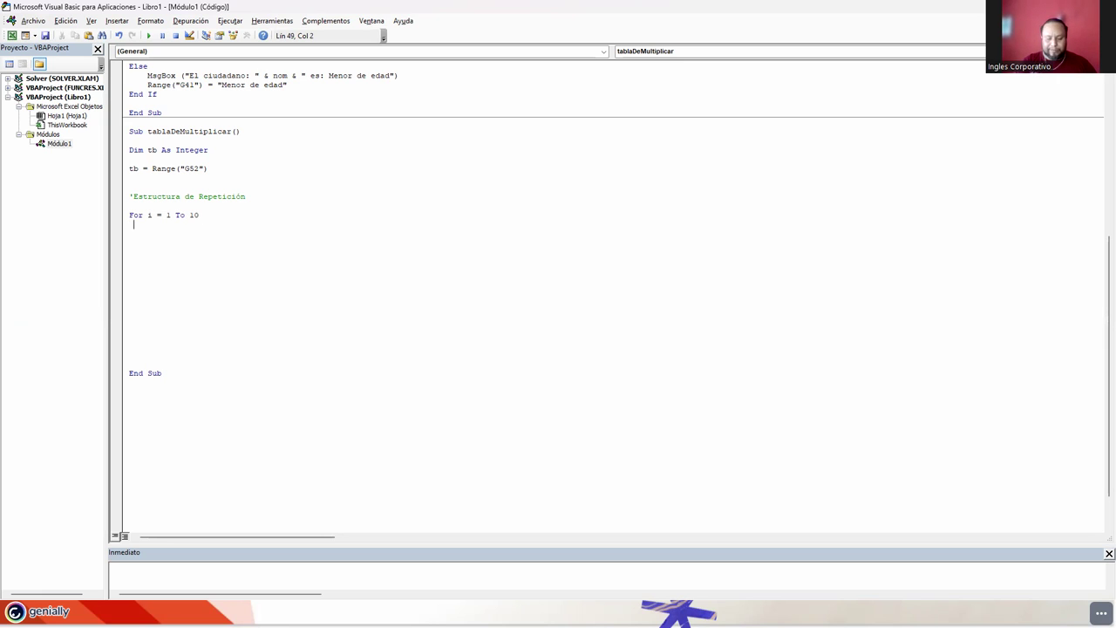
- Type a partial MsgBox line combining tb, " * " and i, and dismiss the compile error
text(msgbox(")
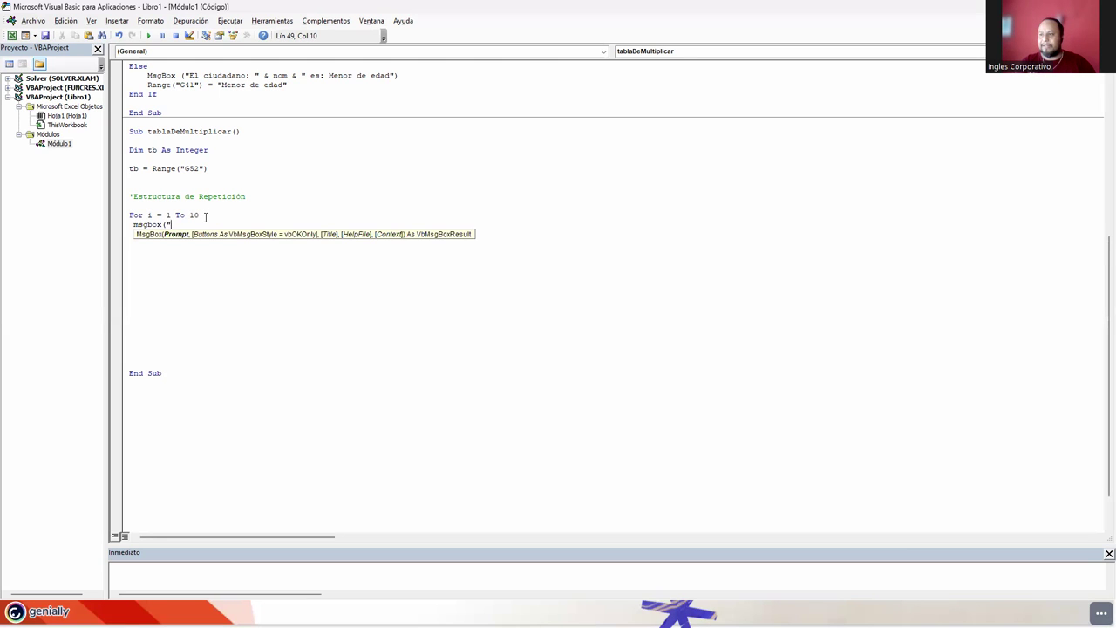
key(BackSpace)
text(")
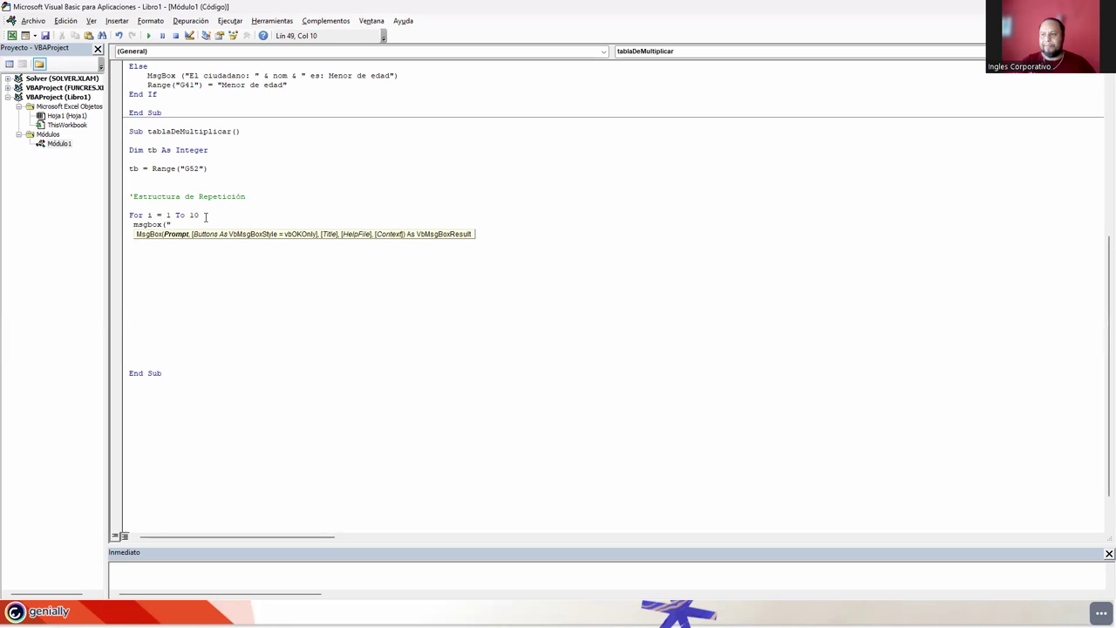
key(BackSpace)
text(i)
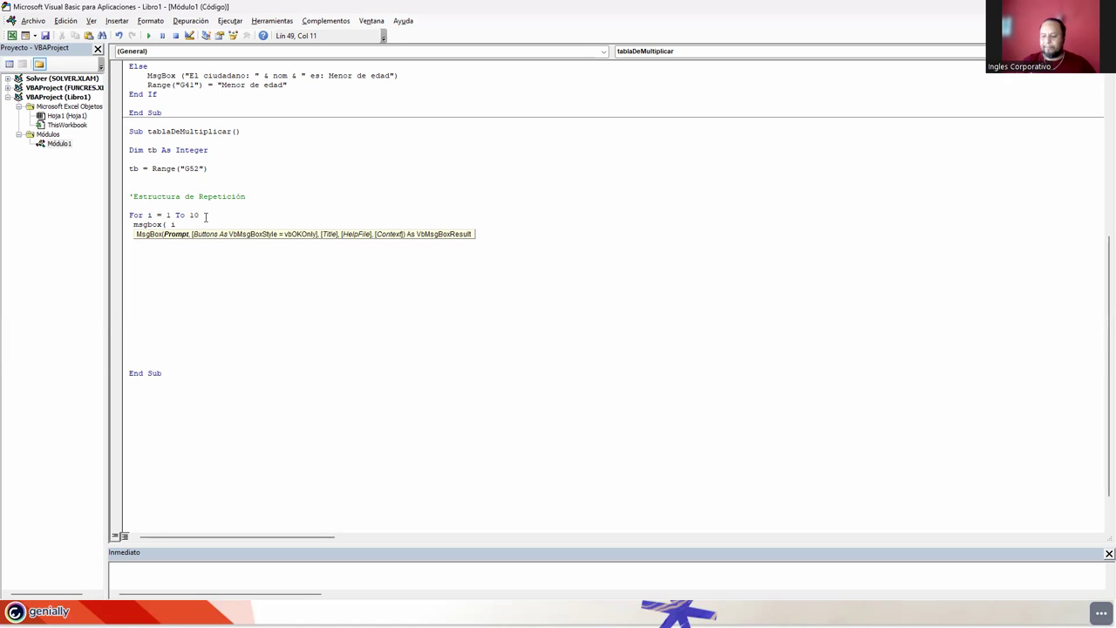
text( &)
text(")
text(*")
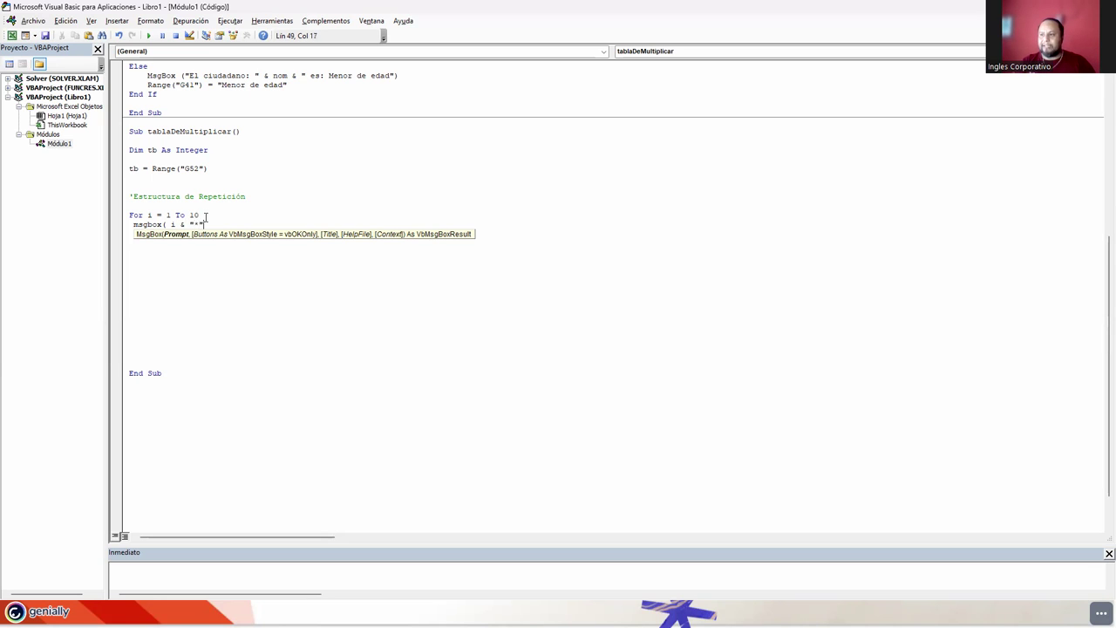
key(BackSpace)
key(BackSpace)
text( *")
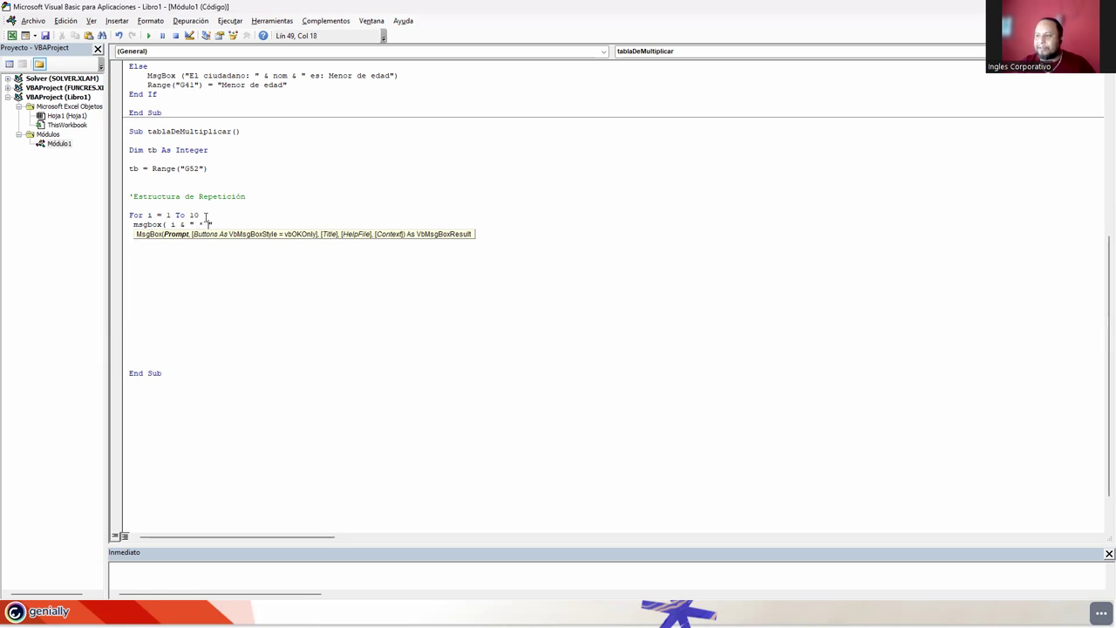
text( &)
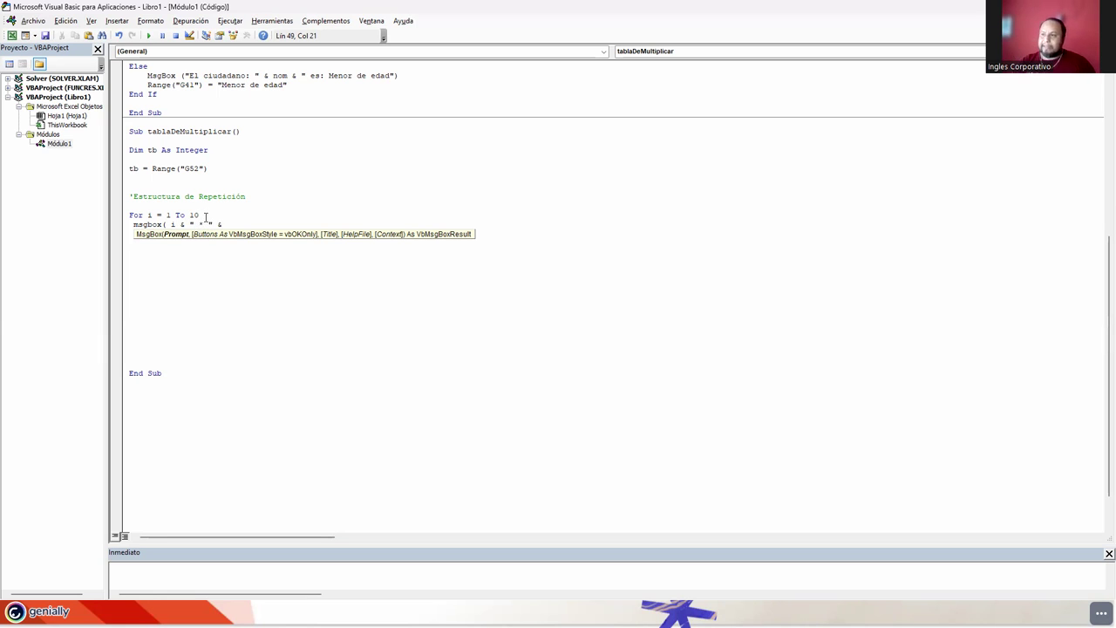
key(BackSpace)
text(tb)
key(BackSpace)
key(BackSpace)
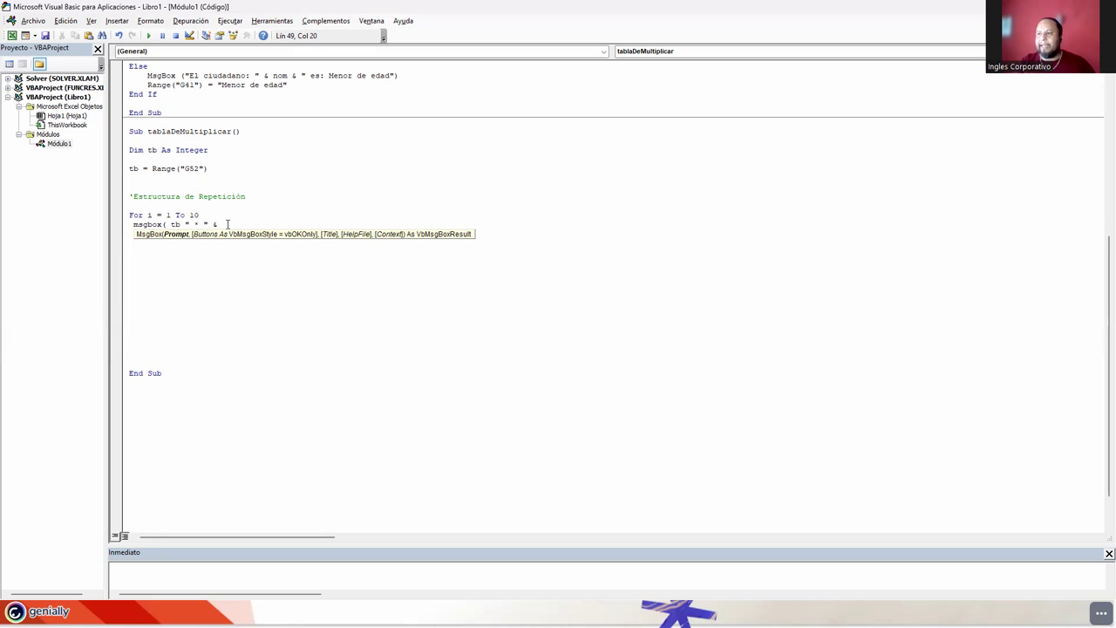
text( i)
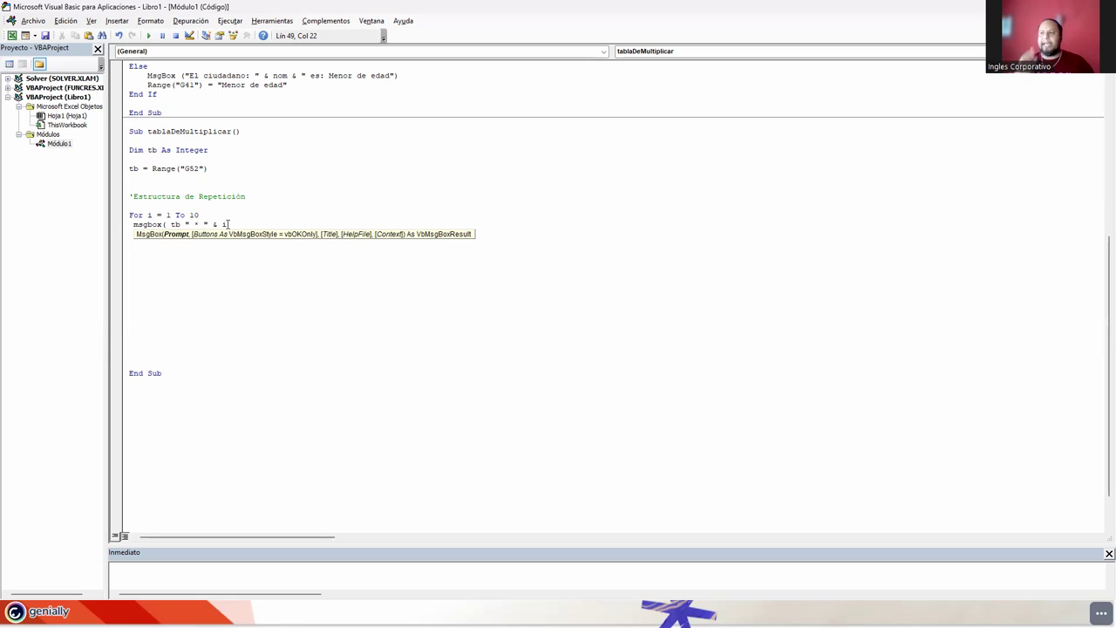
click(166, 216)
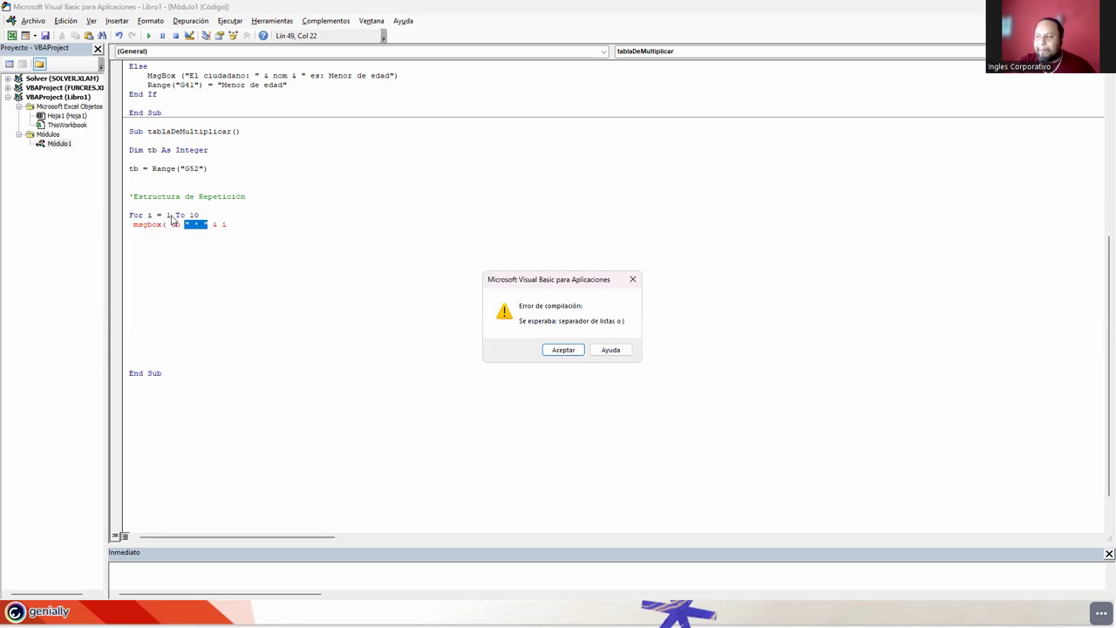
click(563, 350)
click(168, 216)
double_click(169, 216)
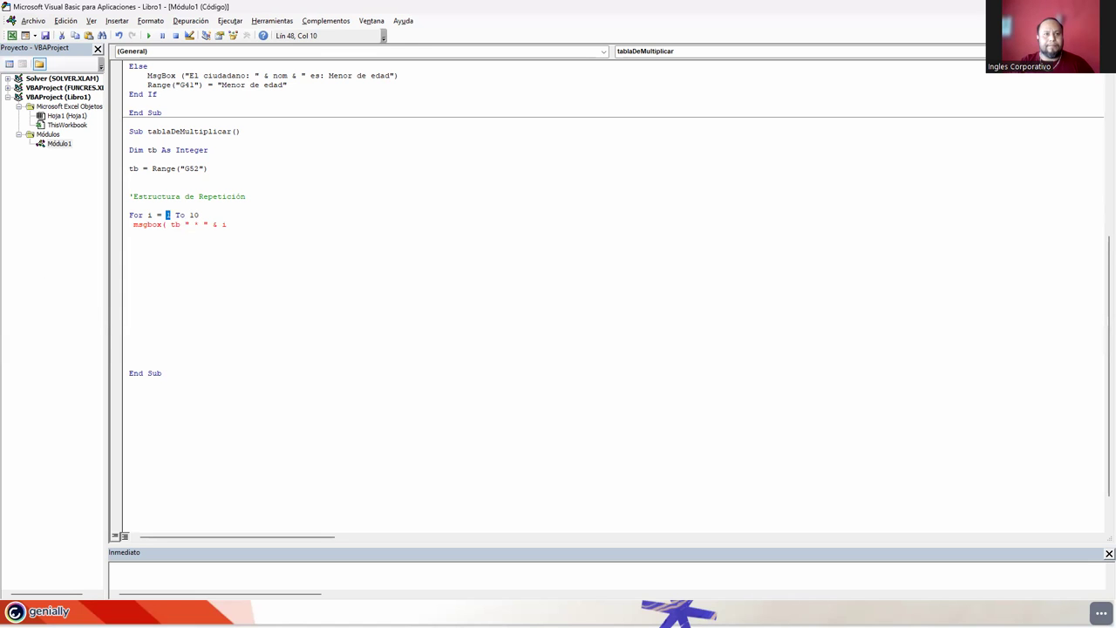
- Complete the MsgBox line by appending & (tb * i) so it shows the product
click(262, 226)
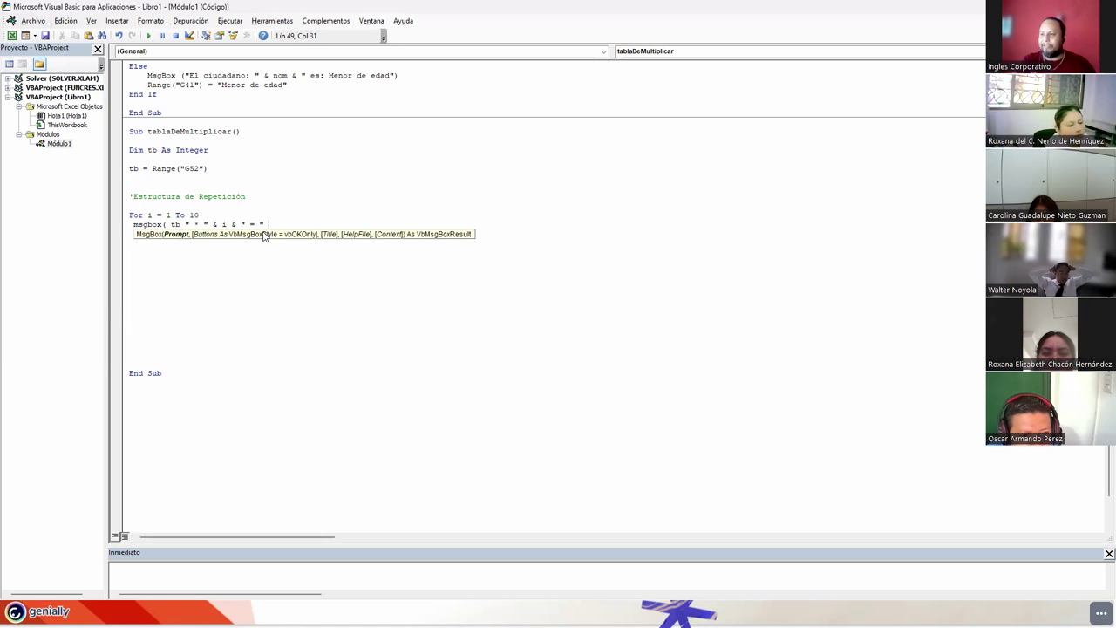
text(& )
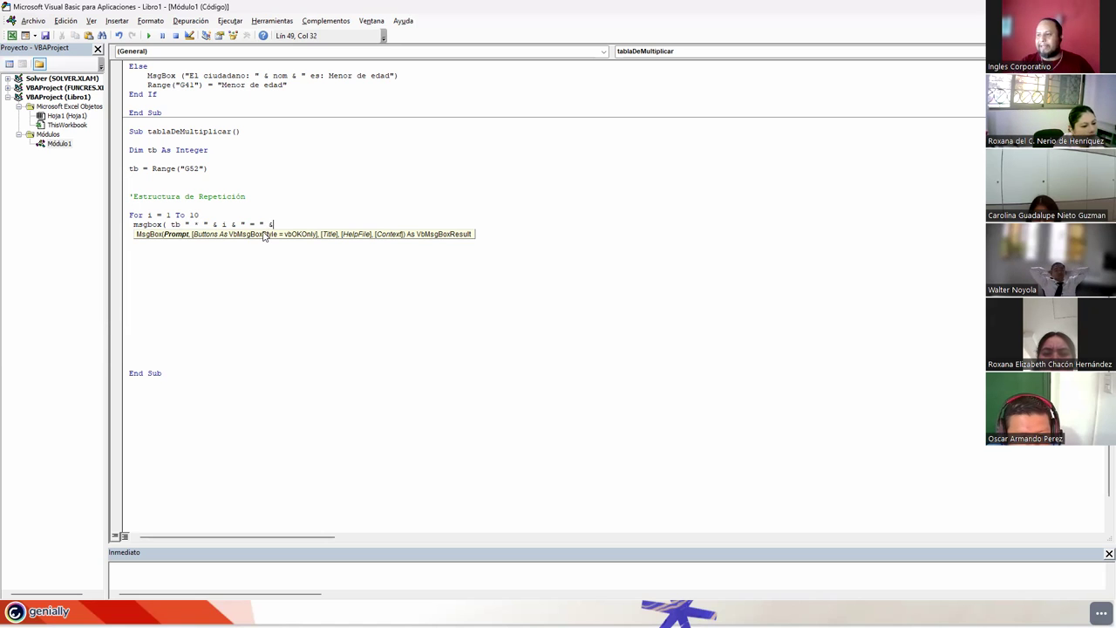
text(()
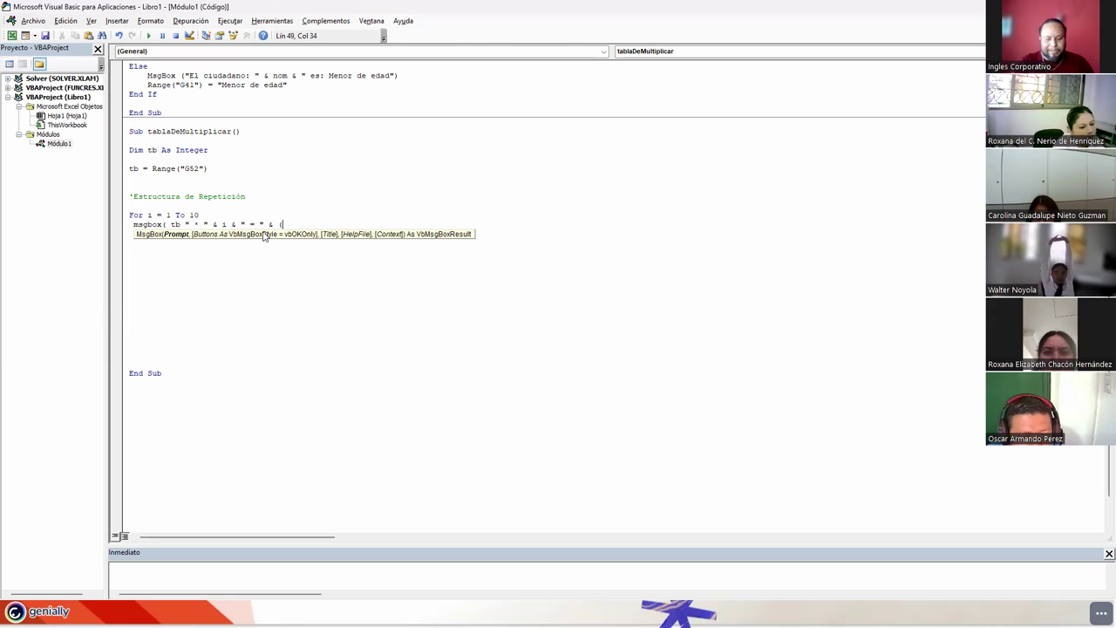
text(tb*i)
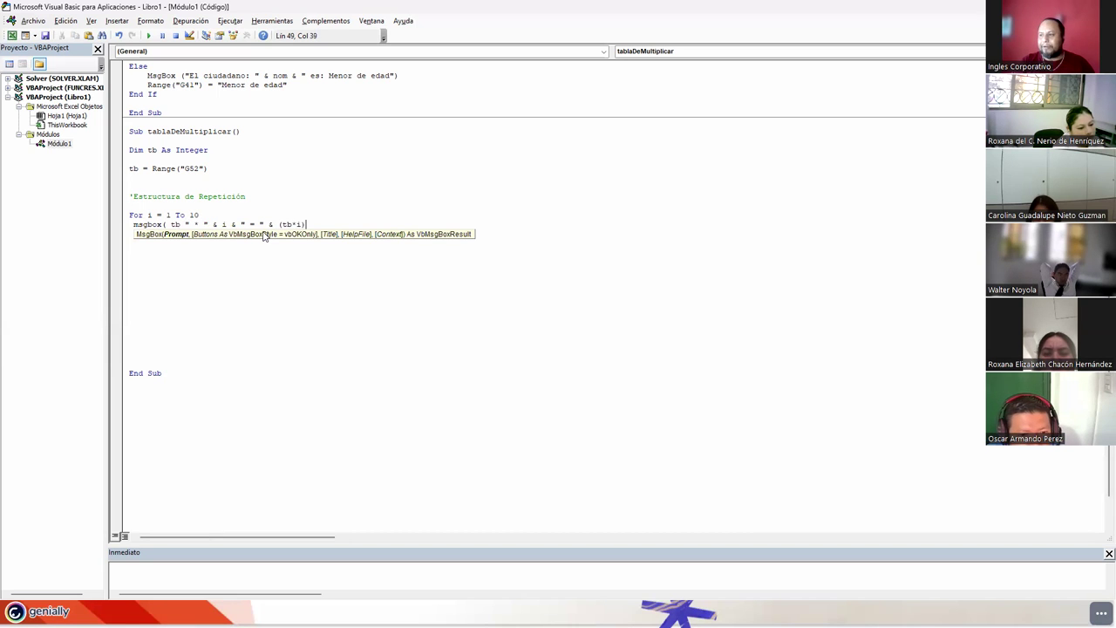
key(Return)
key(Return)
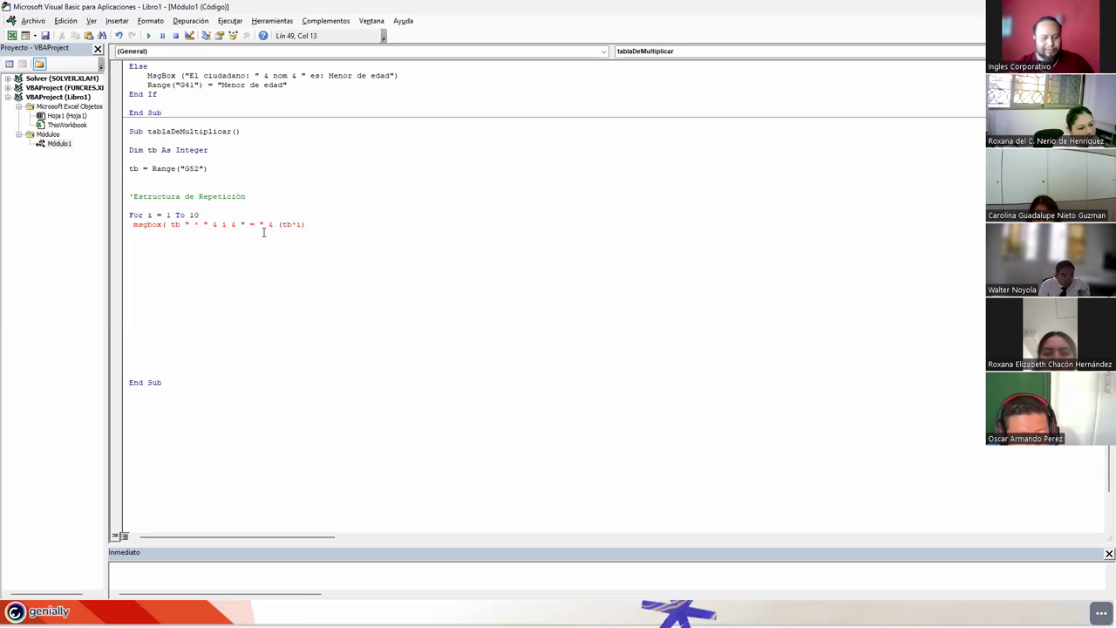
text(&)
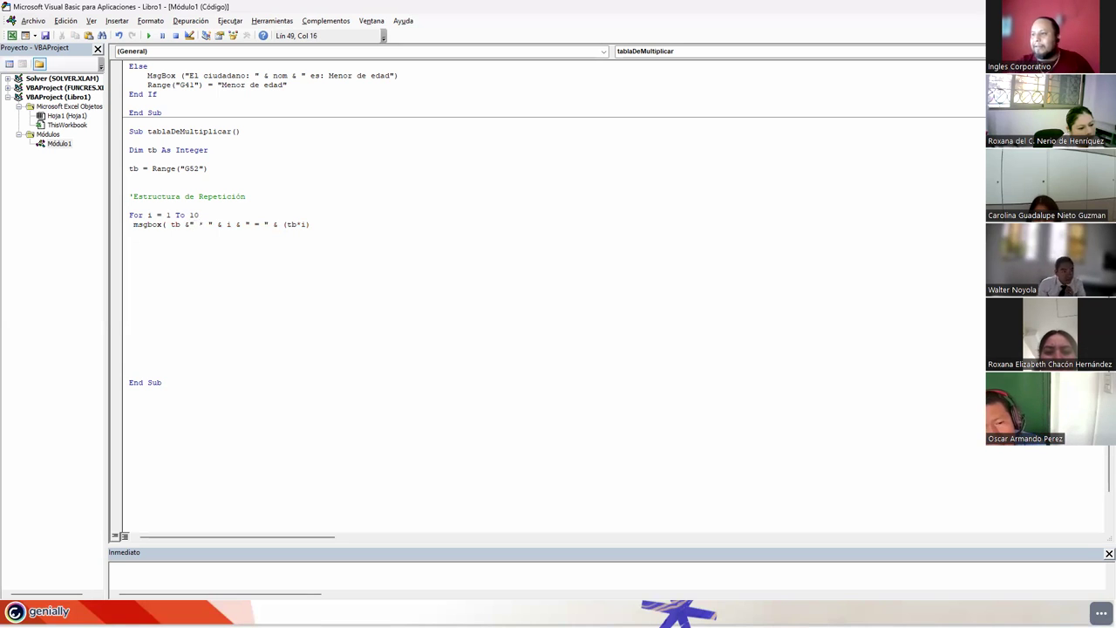
click(263, 233)
key(Return)
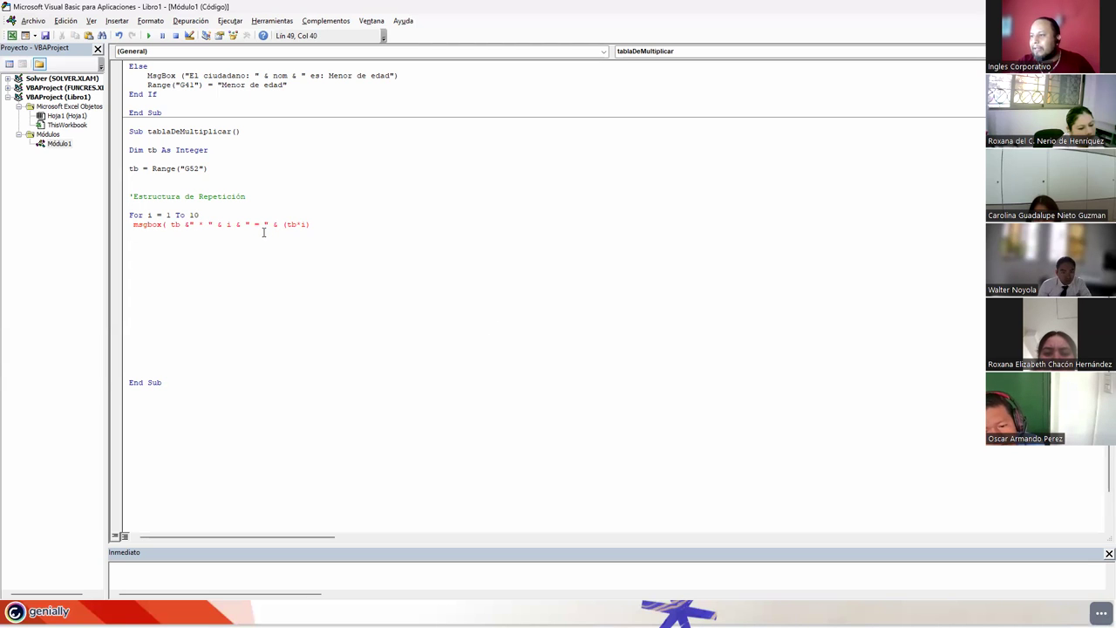
text())
key(Return)
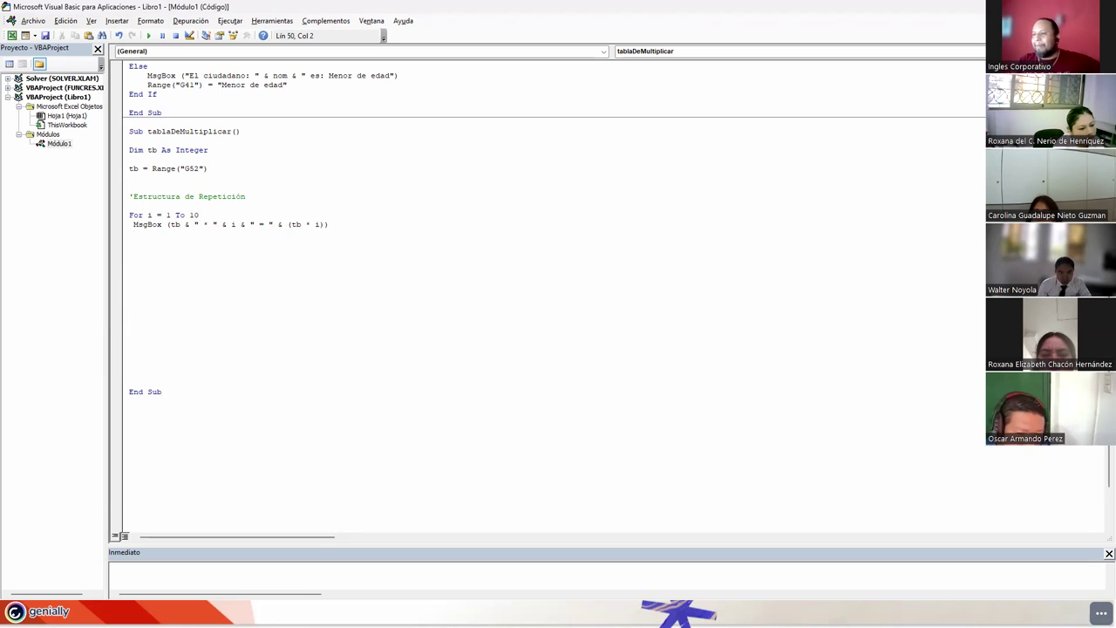
- Insert an empty line after the MsgBox statement
double_click(174, 224)
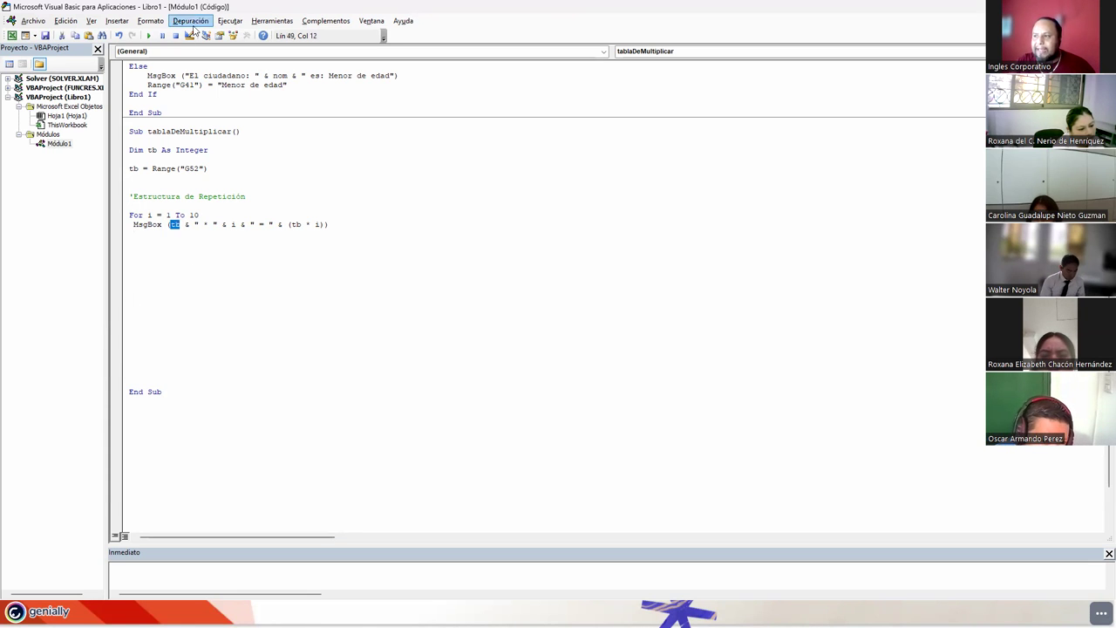
click(172, 225)
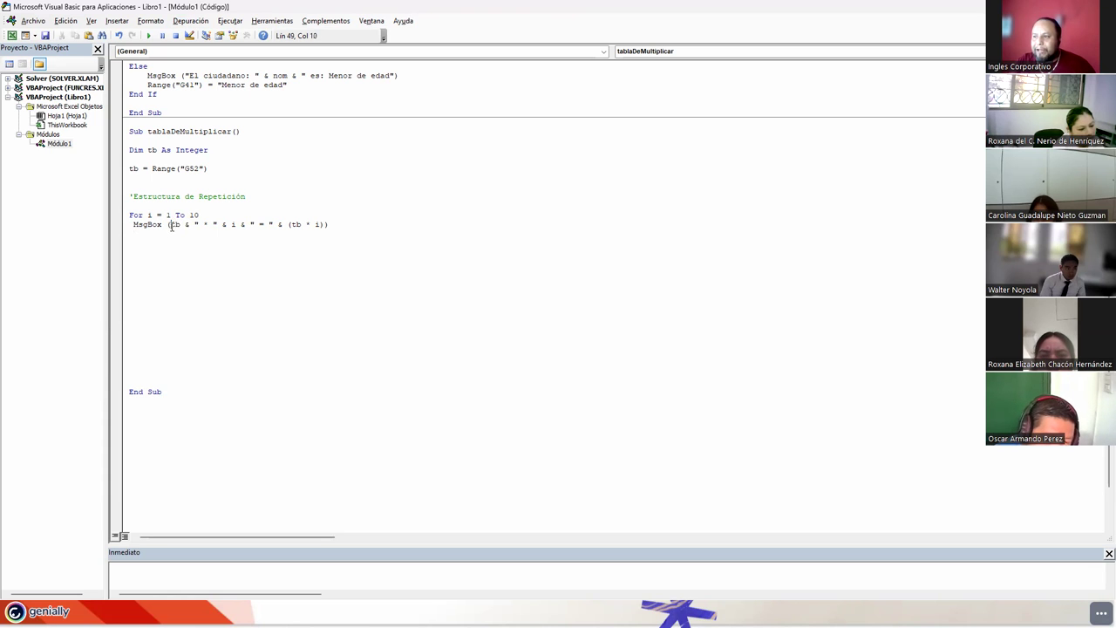
click(176, 234)
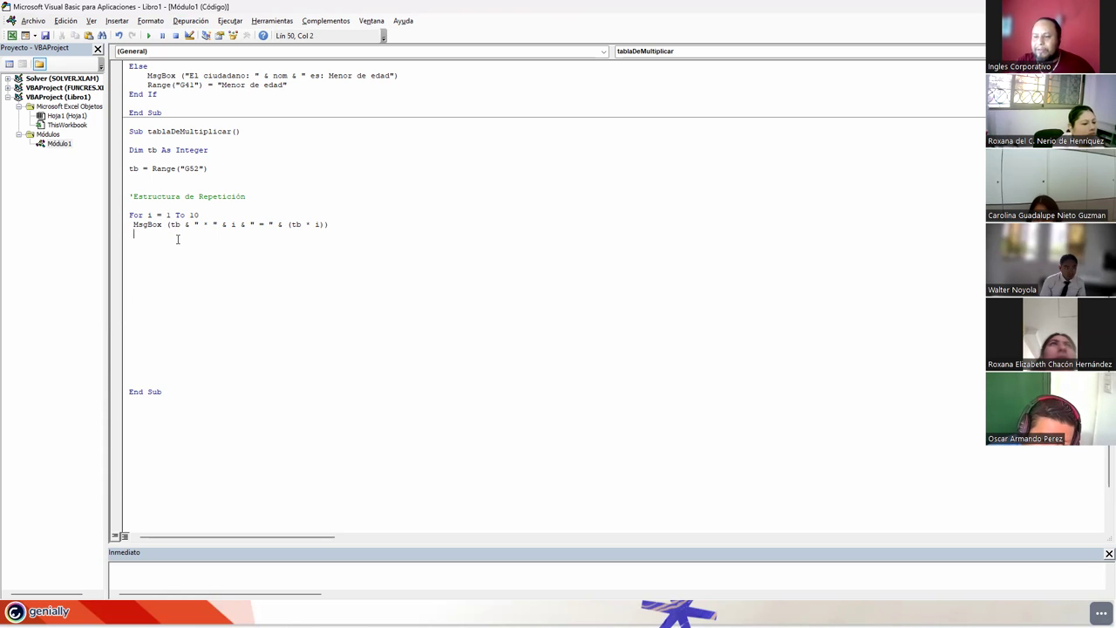
click(175, 224)
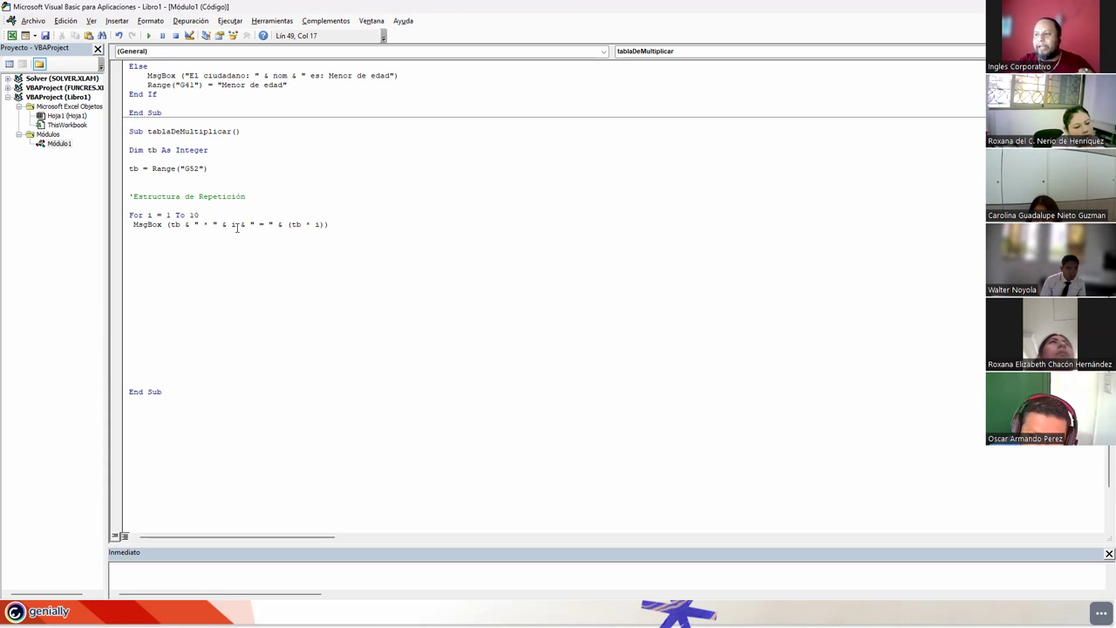
double_click(168, 216)
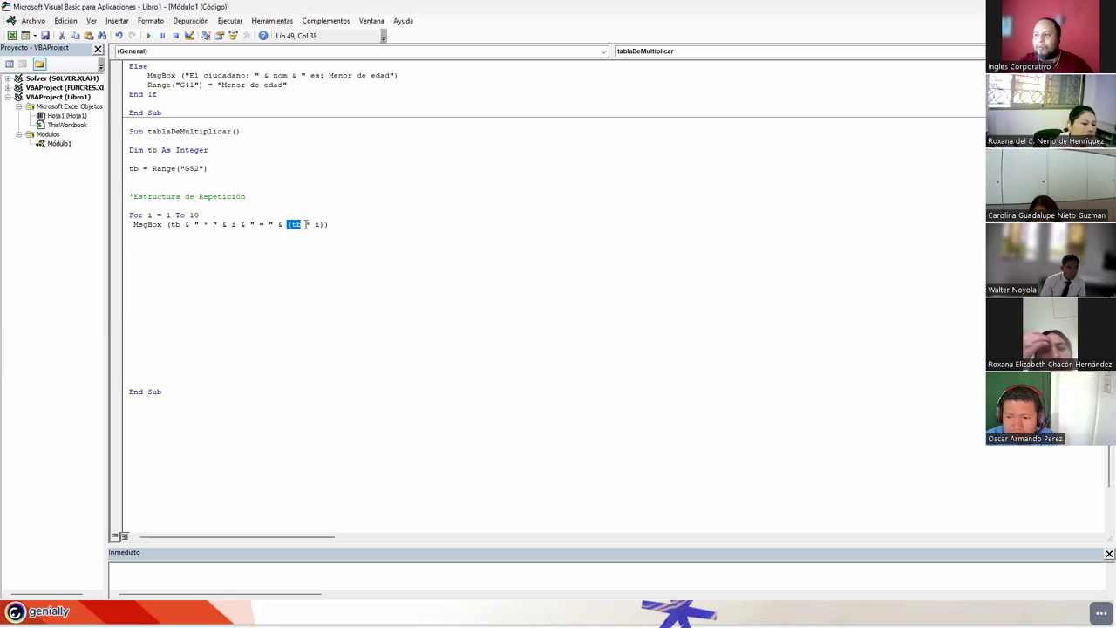
click(339, 225)
key(Return)
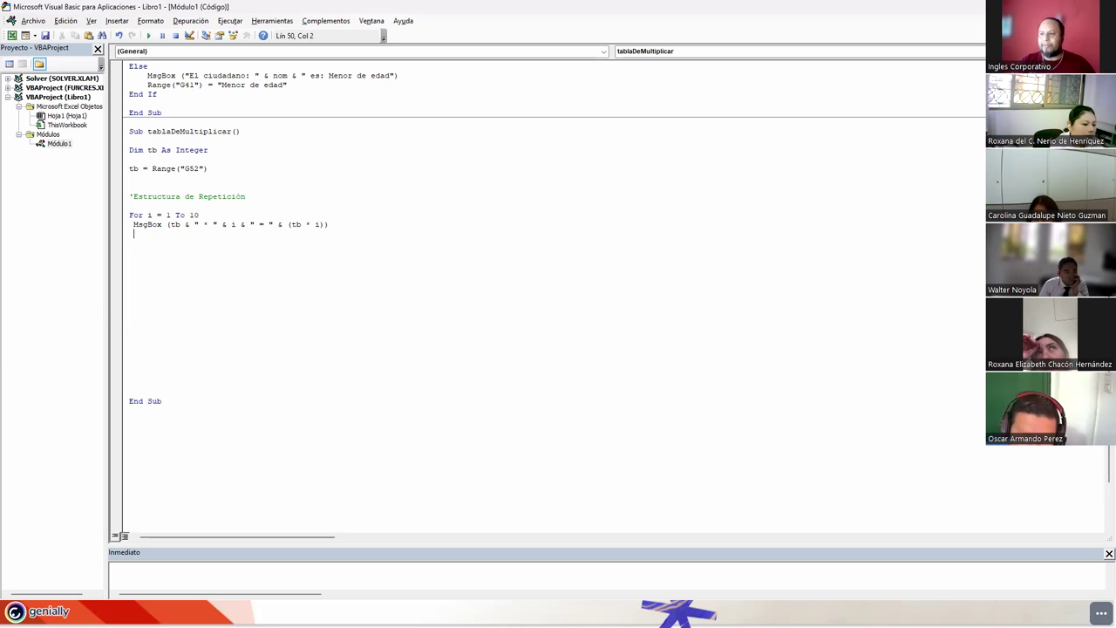
text(end for)
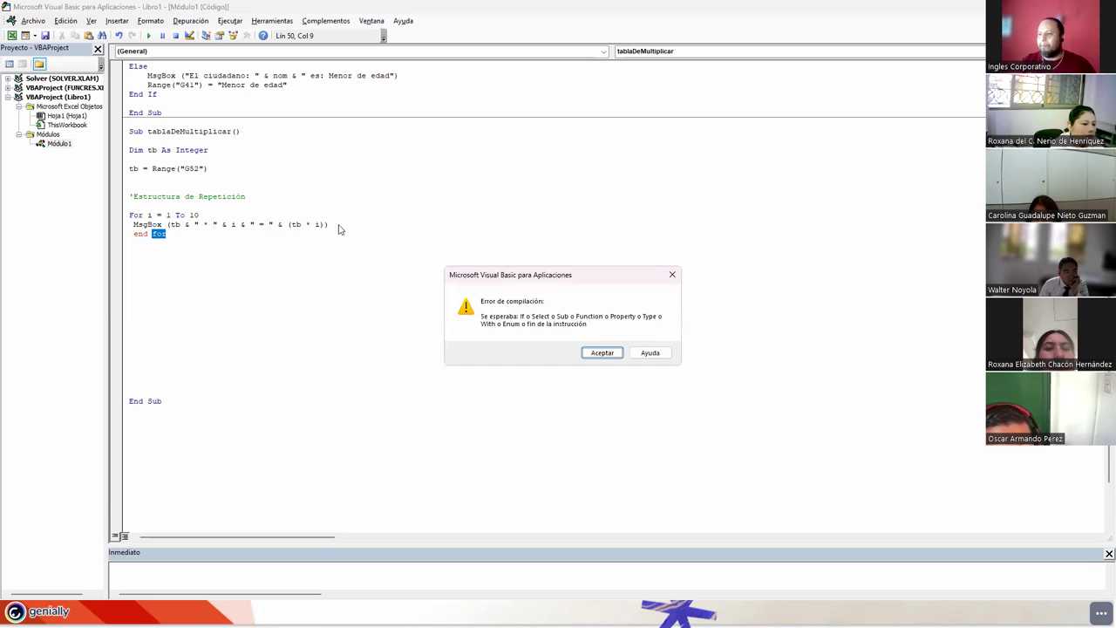
key(Return)
key(BackSpace)
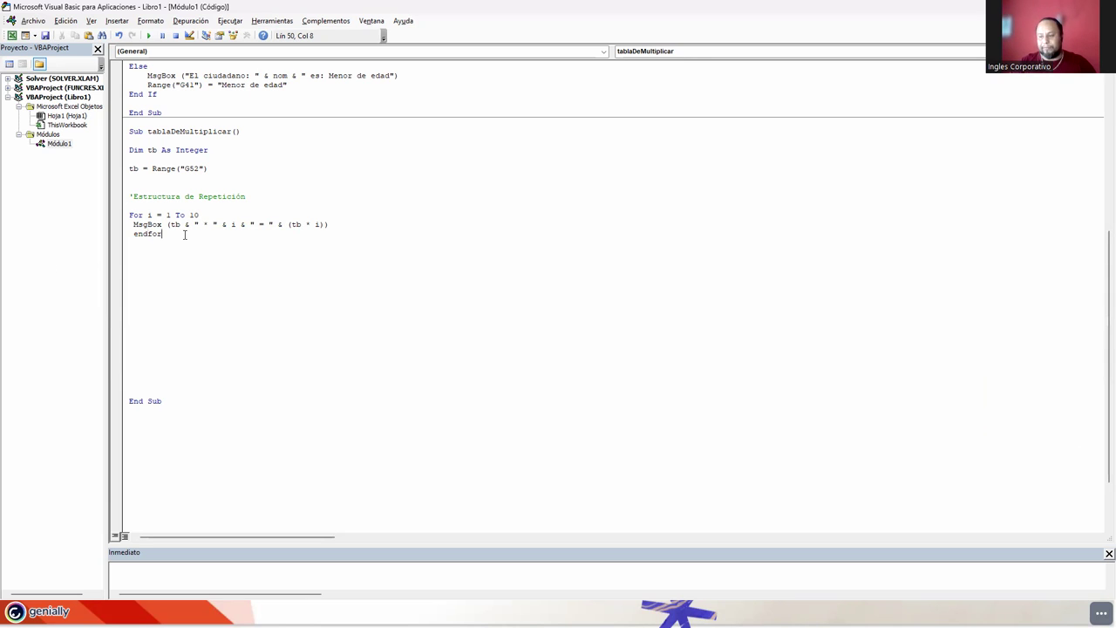
key(shift+Home)
key(BackSpace)
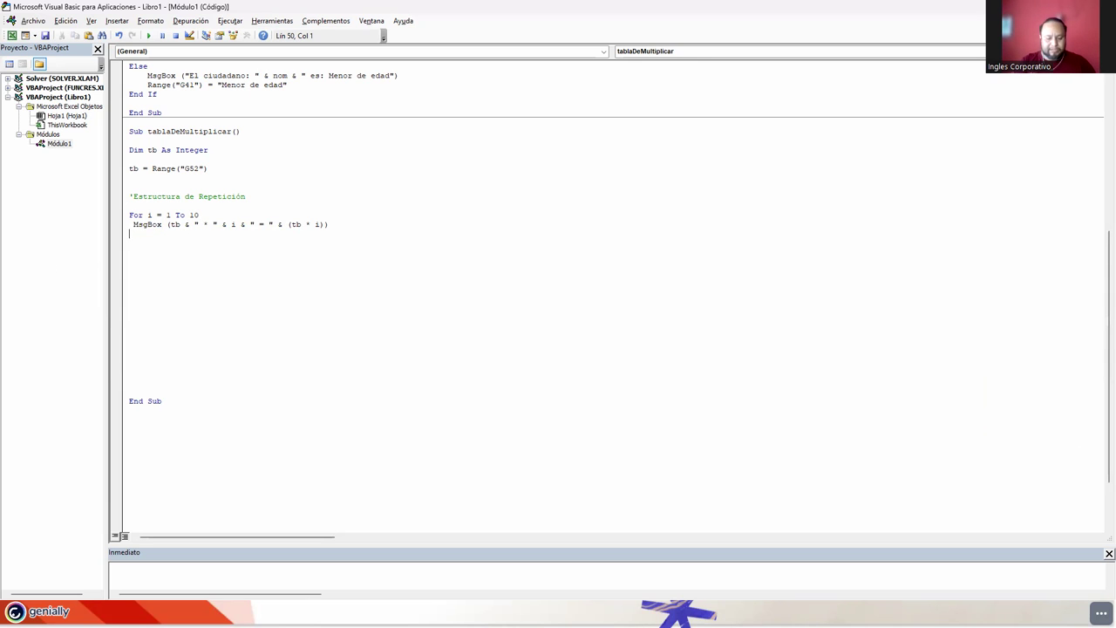
- Remove extra blank lines above End Sub and review the loop's i, tb and (tb * i) parts
key(Delete)
key(Delete)
key(Delete)
key(Delete)
key(Delete)
key(Delete)
key(Delete)
key(Delete)
key(Delete)
text(Next)
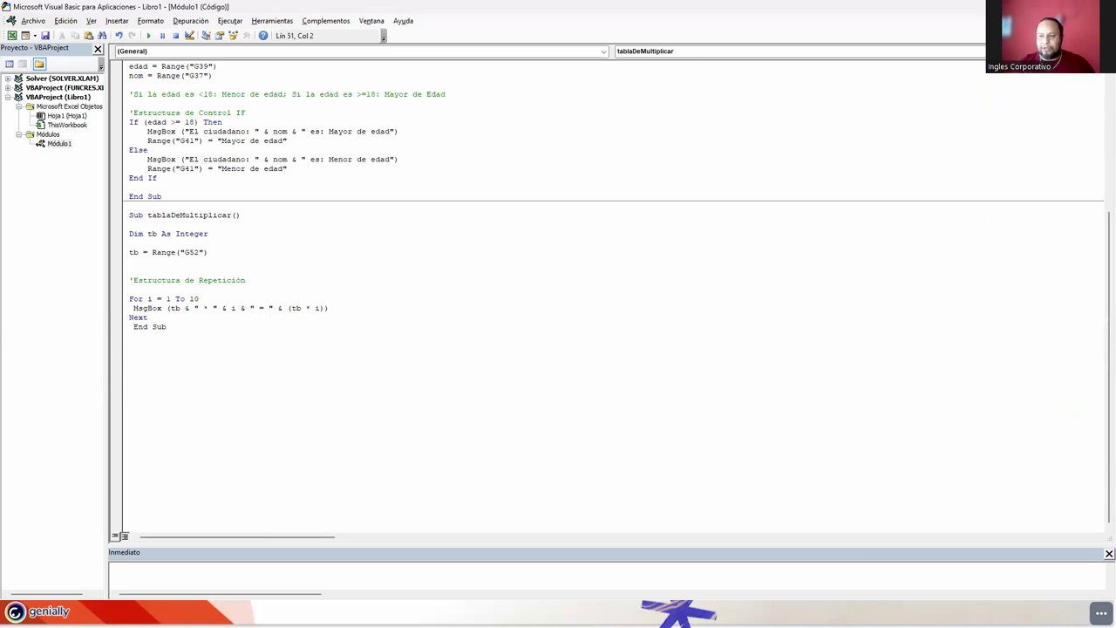
key(Return)
key(Return)
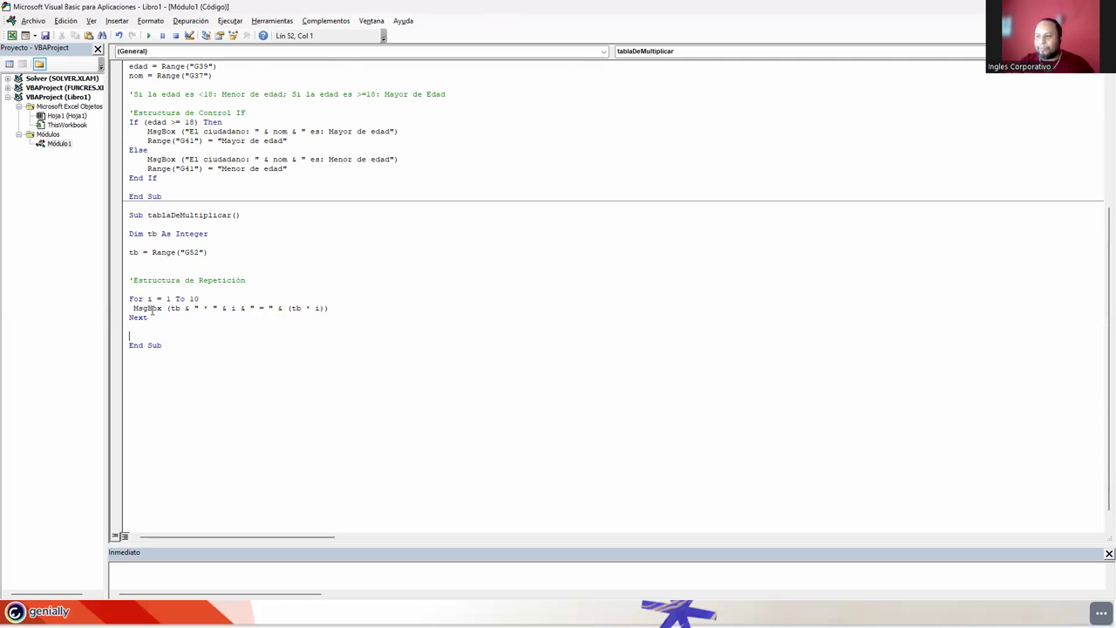
click(123, 302)
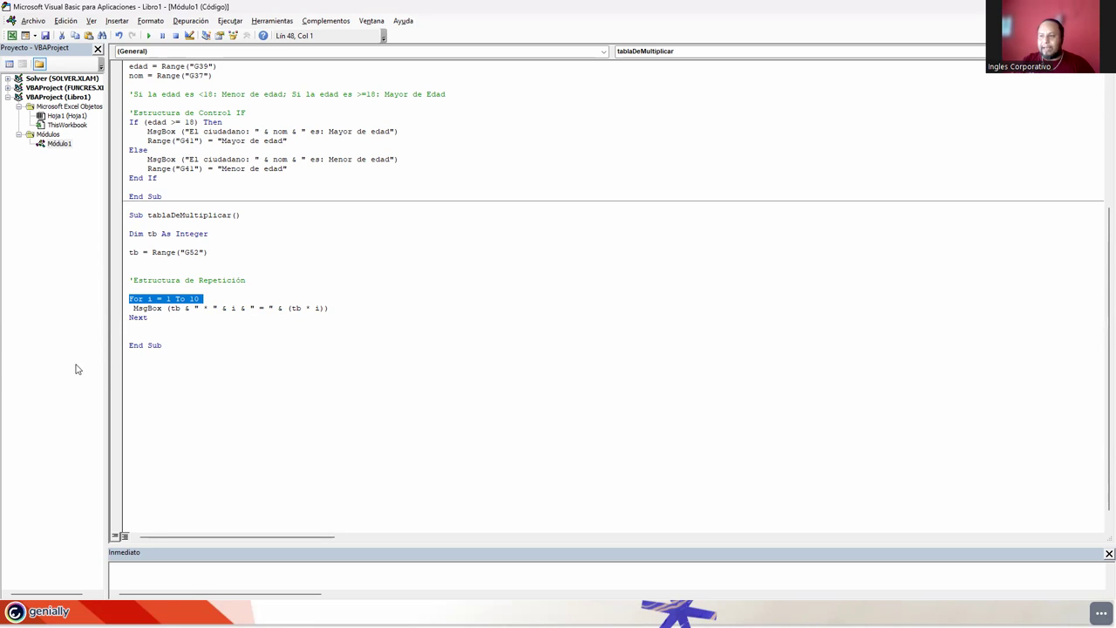
click(162, 309)
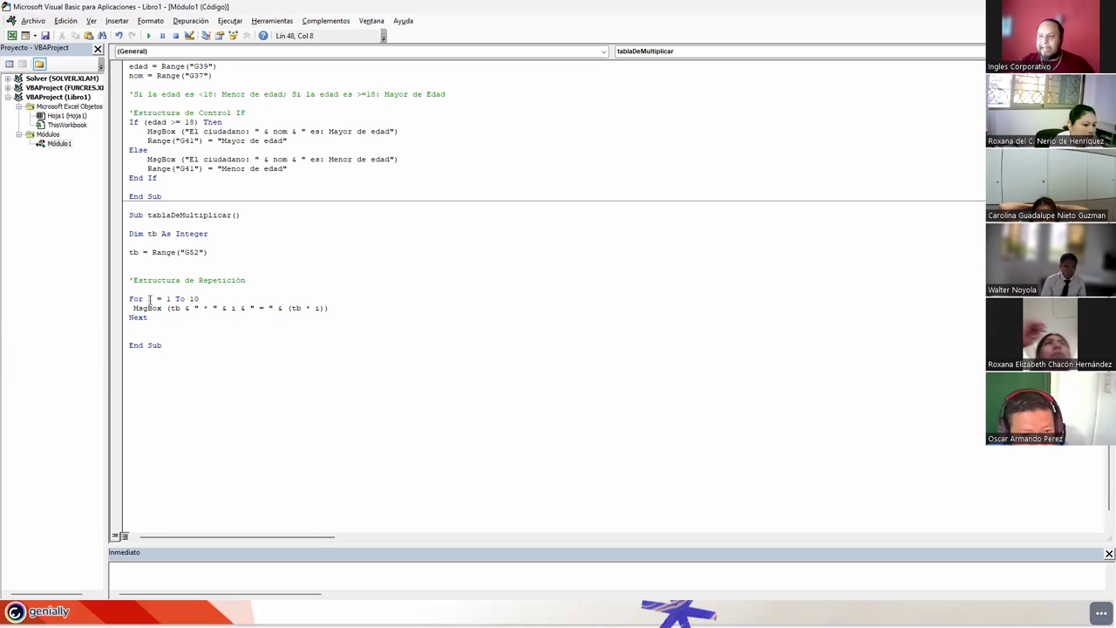
drag(147, 299, 171, 300)
double_click(173, 308)
click(154, 252)
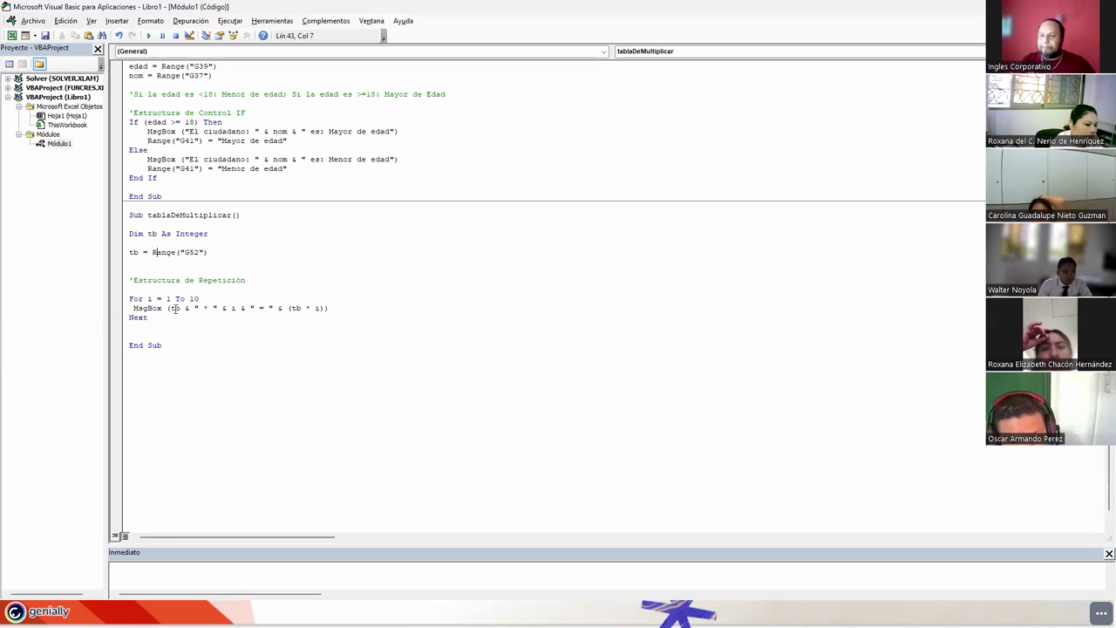
double_click(205, 308)
click(233, 307)
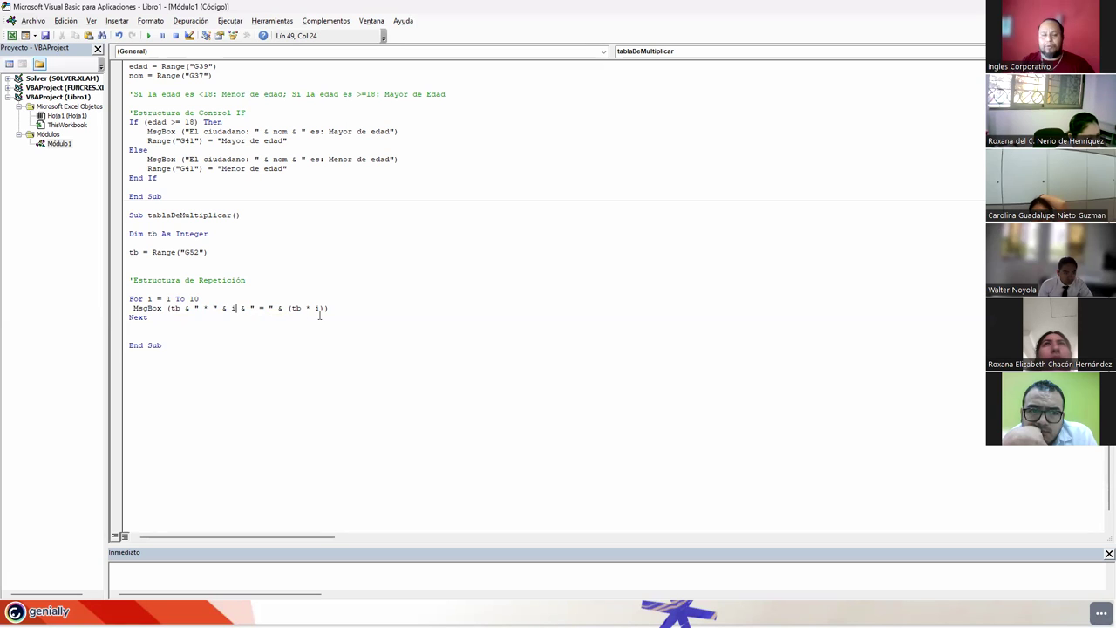
drag(288, 308, 322, 308)
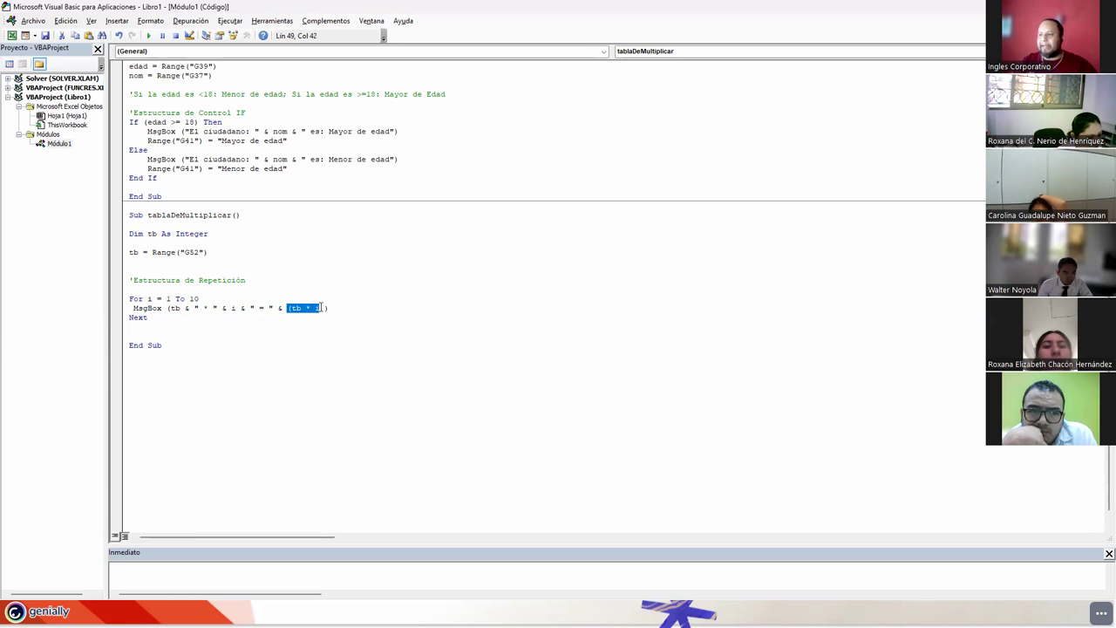
double_click(390, 7)
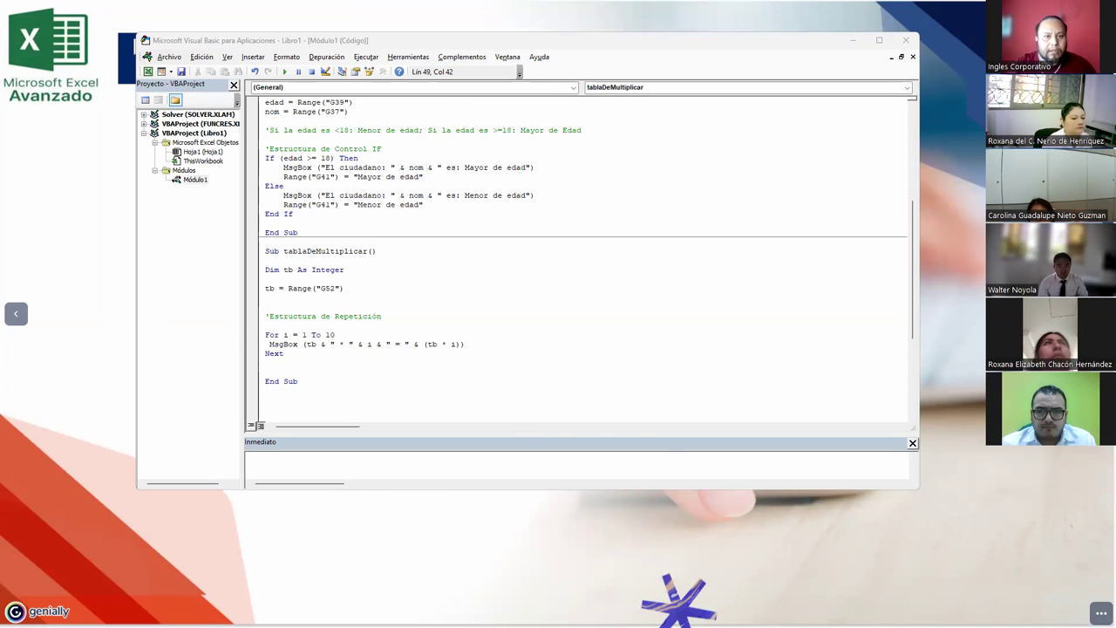
- Back in Excel, enter 4 in cell G52
key(alt+F11)
click(453, 367)
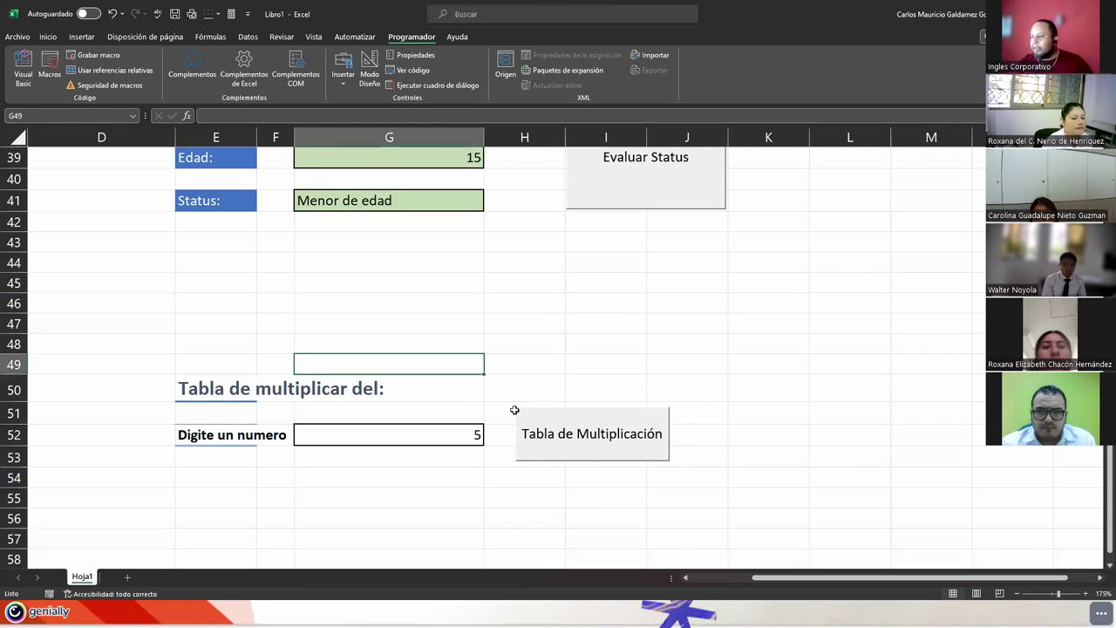
click(447, 432)
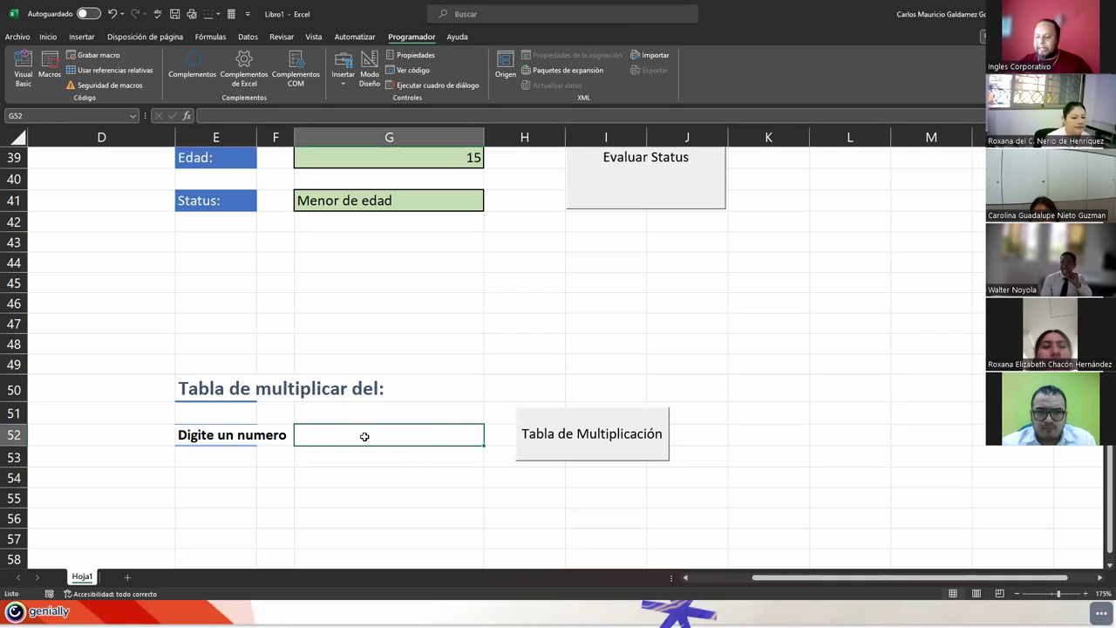
text(4)
key(Return)
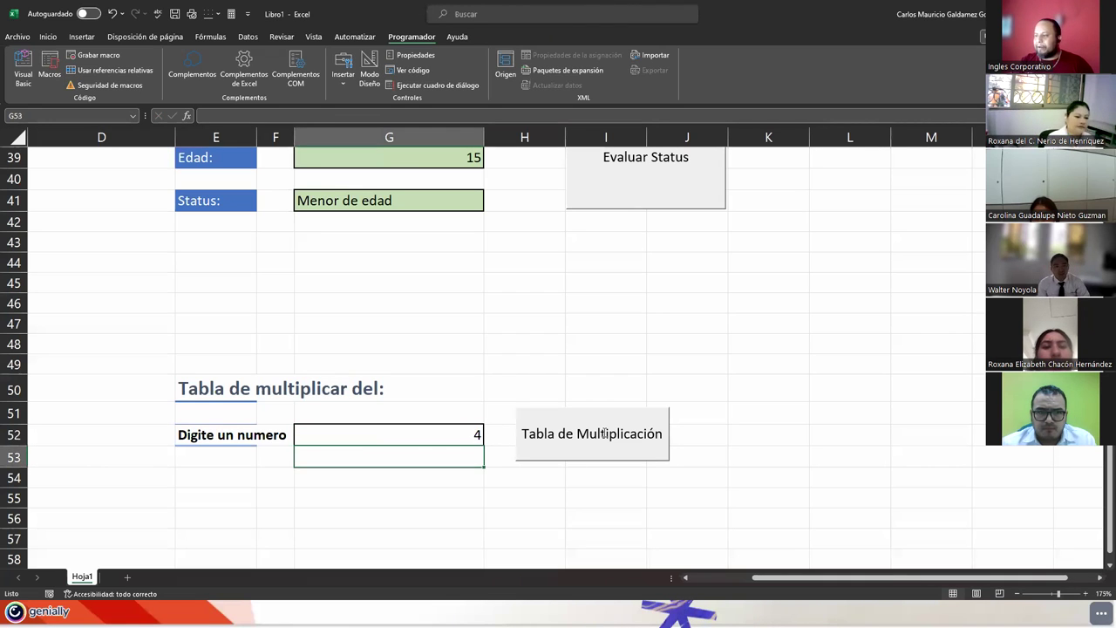
- Assign the tablaDeMultiplicar macro to the Tabla de Multiplicación button
right_click(605, 433)
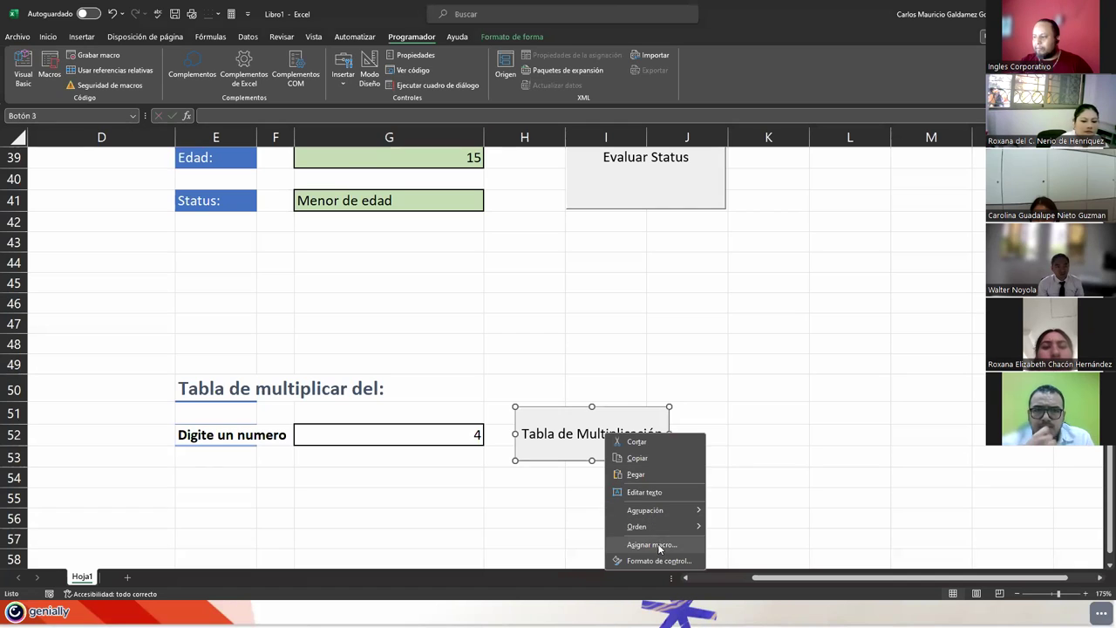
click(658, 544)
click(583, 448)
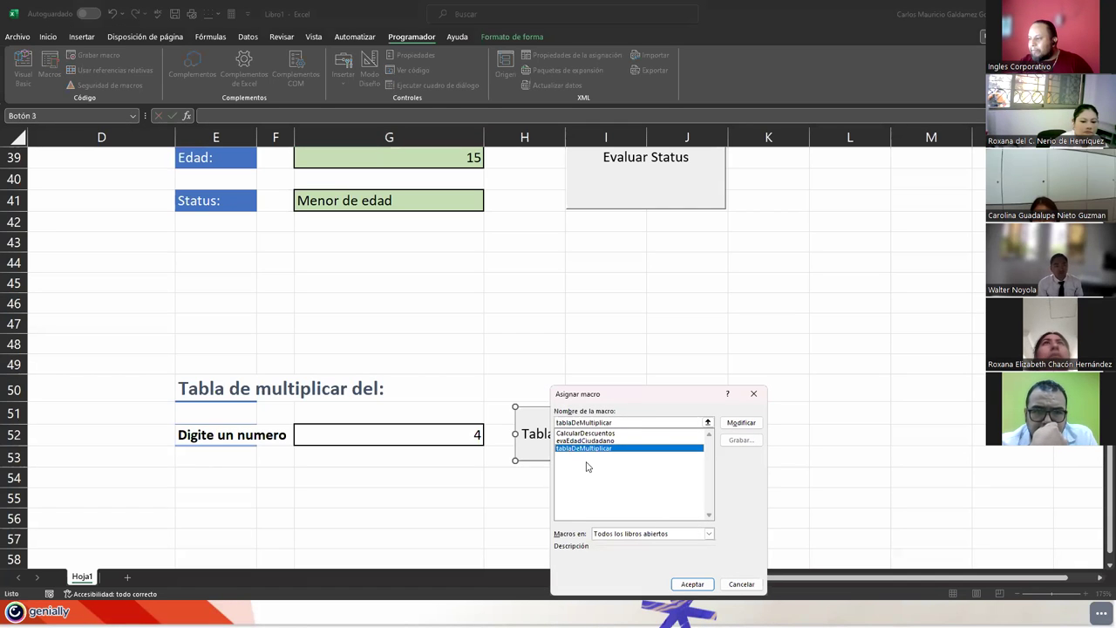
click(690, 583)
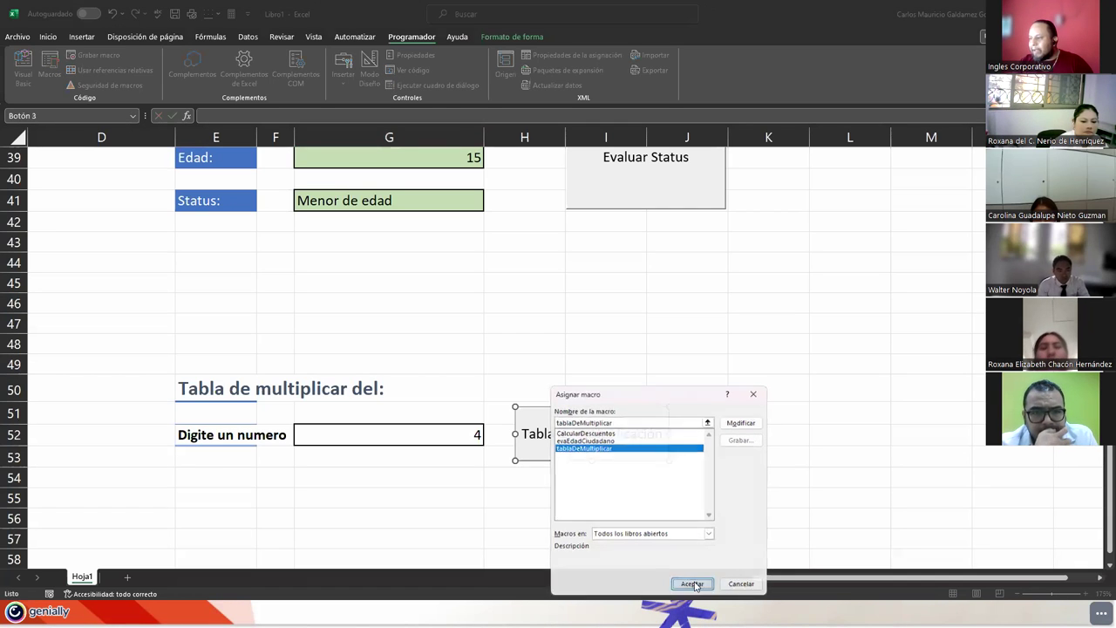
click(459, 483)
- Run the macro for 4 and dismiss each result from 4 * 1 = 4 through 4 * 10 = 40
click(545, 449)
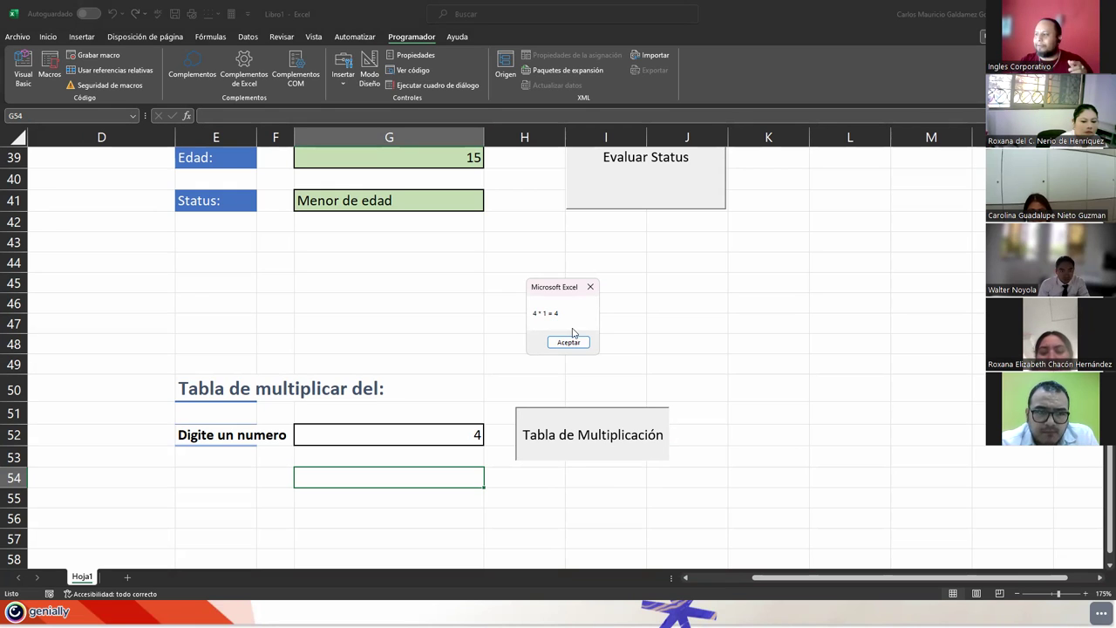
click(575, 343)
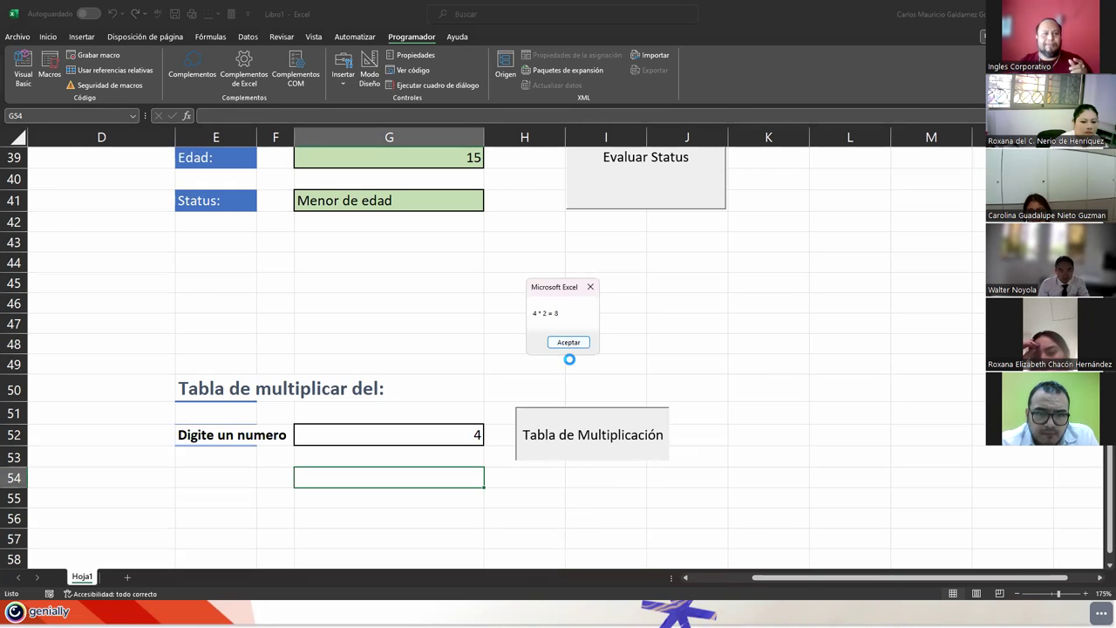
click(570, 344)
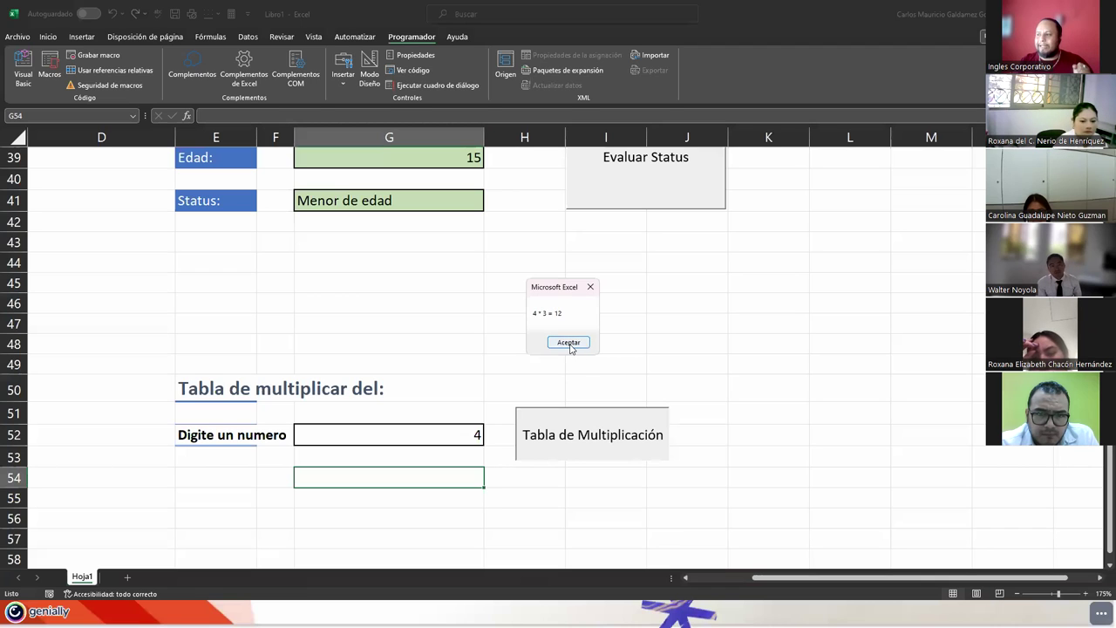
click(571, 344)
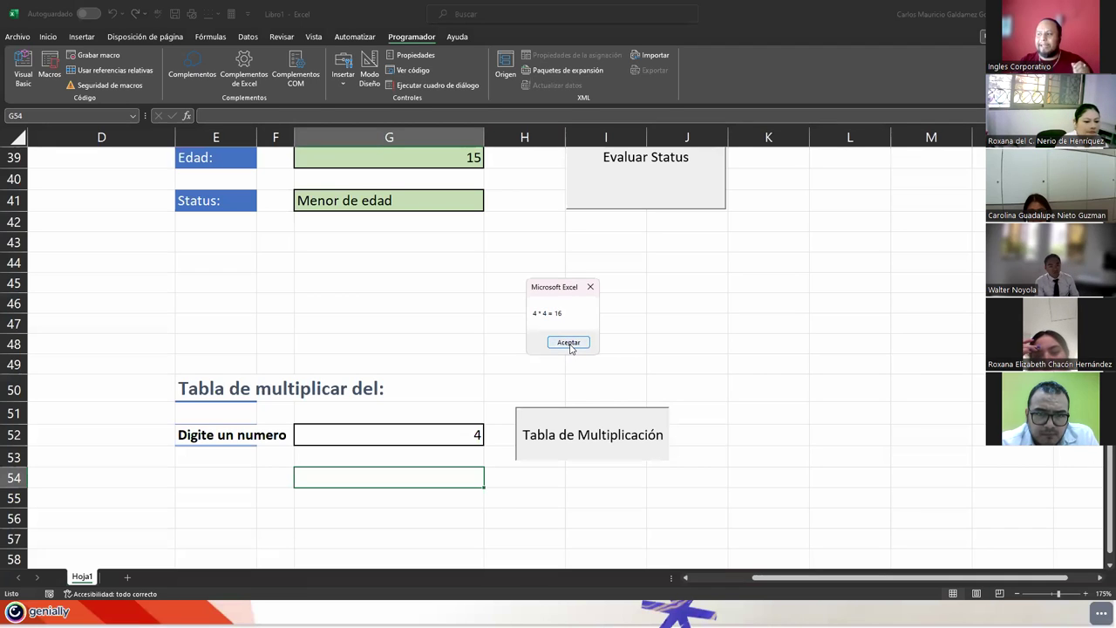
click(571, 344)
click(570, 344)
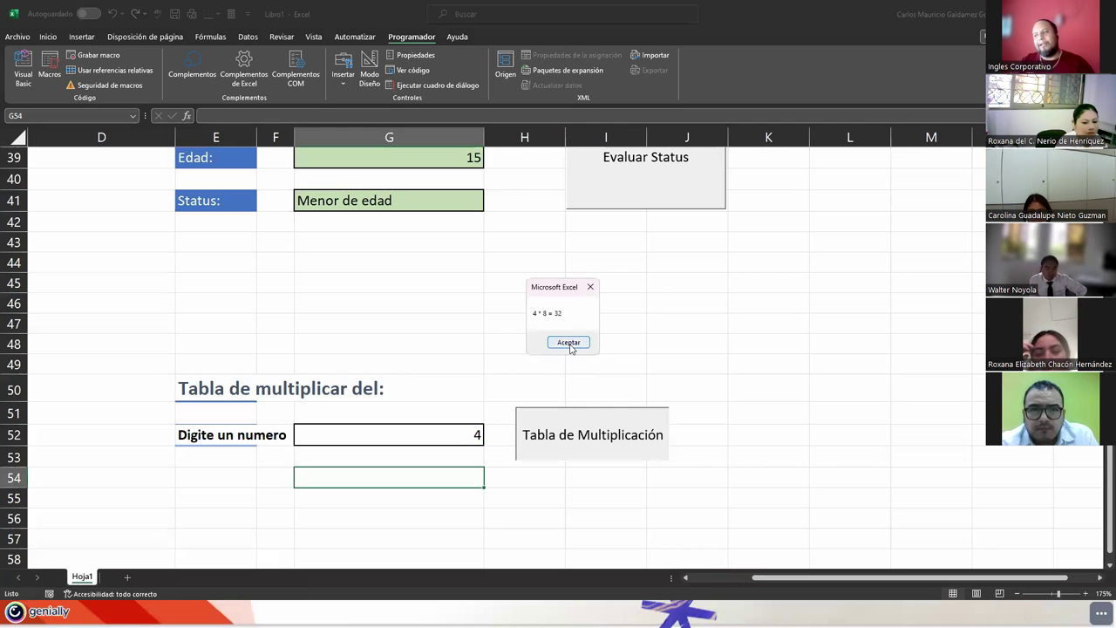
click(570, 345)
click(570, 344)
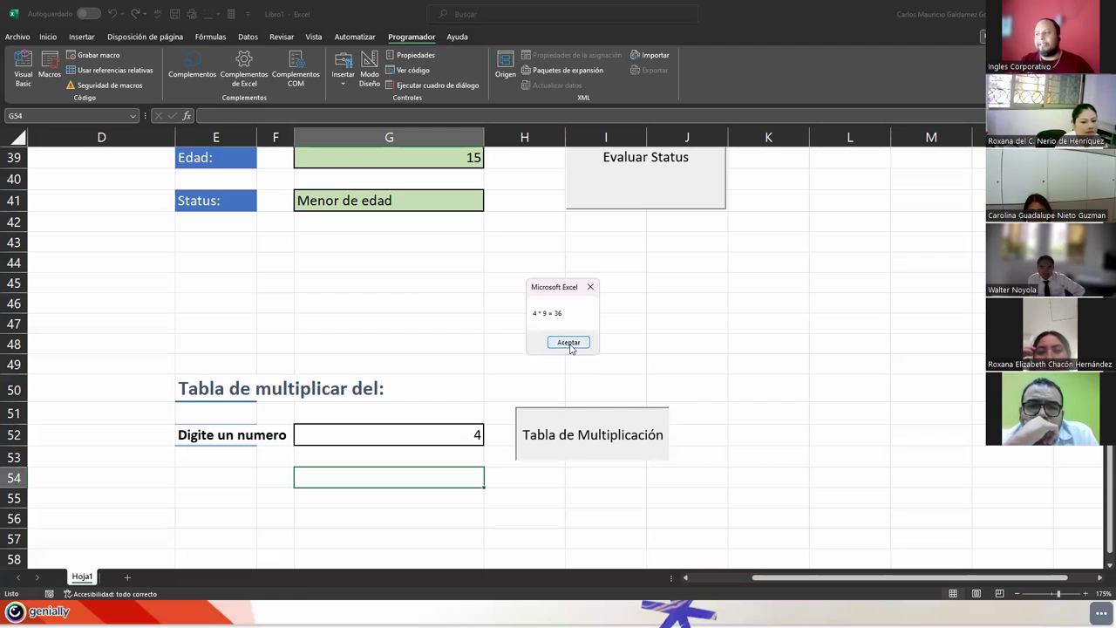
click(570, 344)
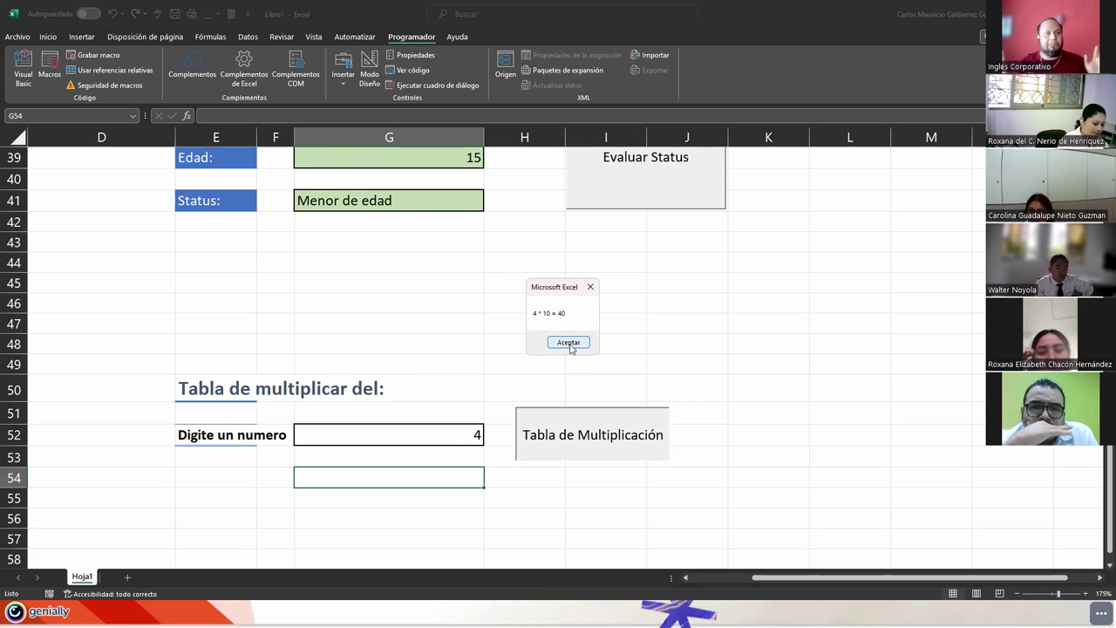
click(570, 344)
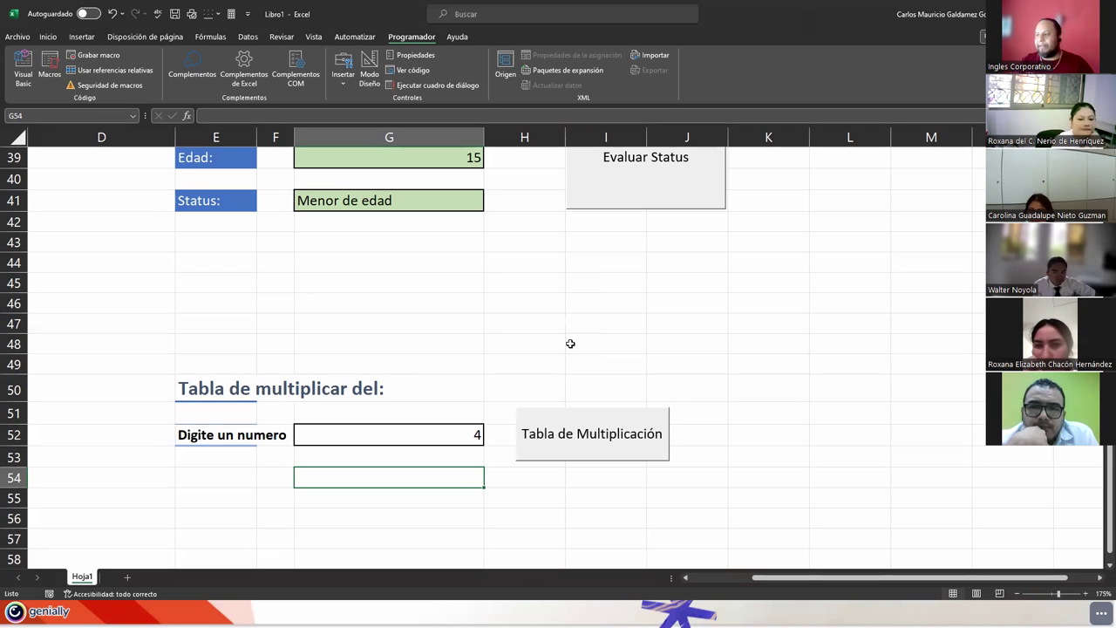
- Enter 10 in G52 and run the Tabla de Multiplicación macro
click(389, 437)
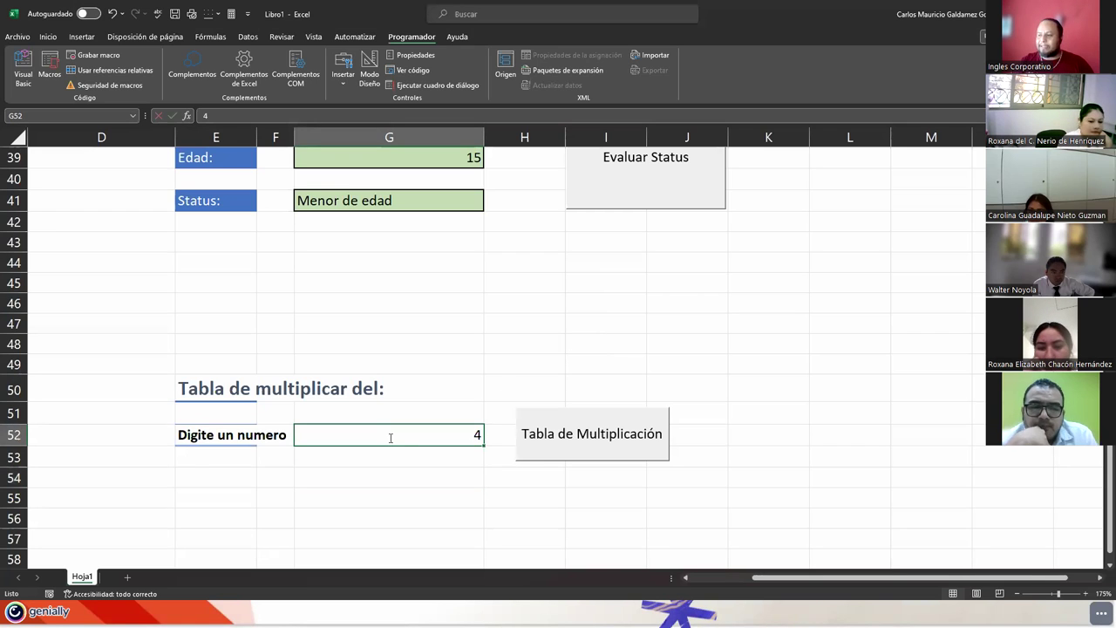
text(10)
key(Return)
click(541, 443)
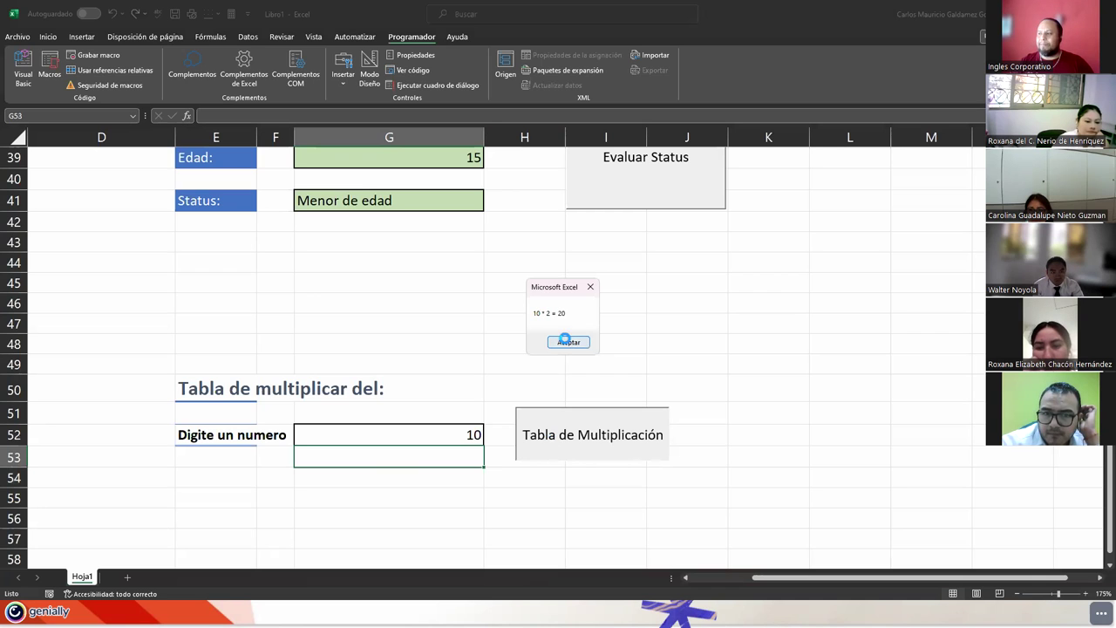
- Dismiss the 10 times table results through 10 * 10 = 100, then open the VBA editor with Alt+F11
click(568, 343)
click(567, 342)
click(567, 342)
click(567, 342)
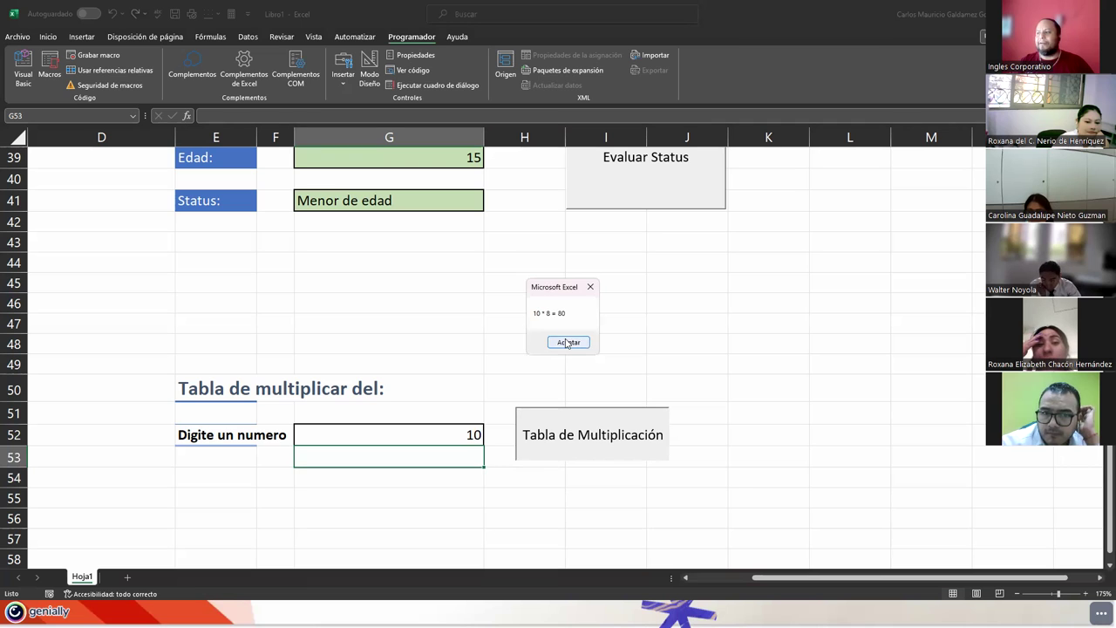
click(568, 343)
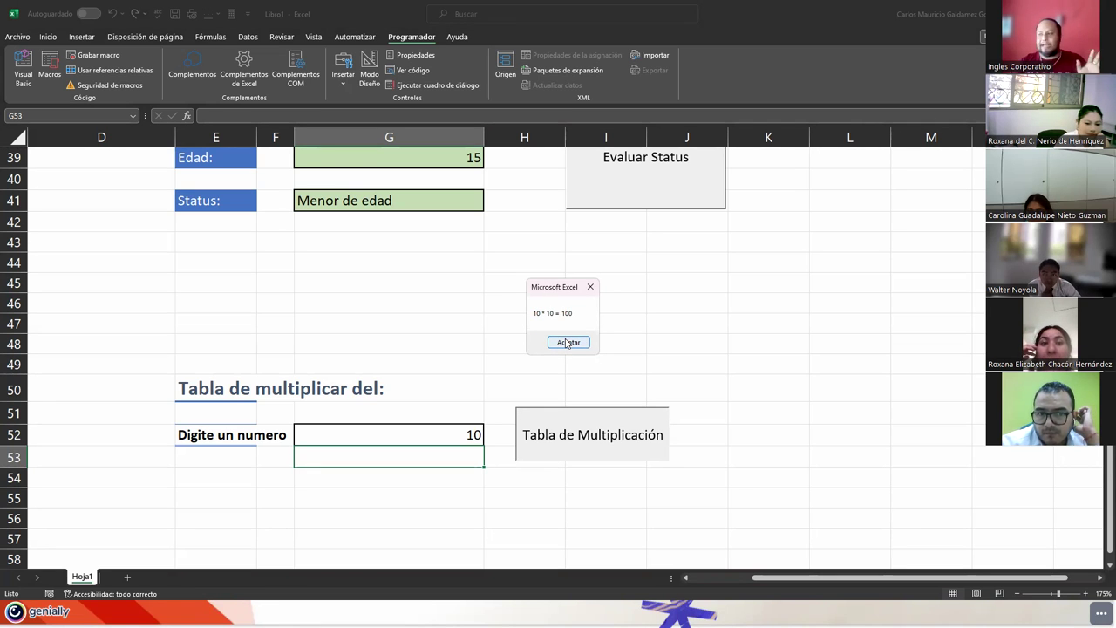
click(567, 342)
key(alt+F11)
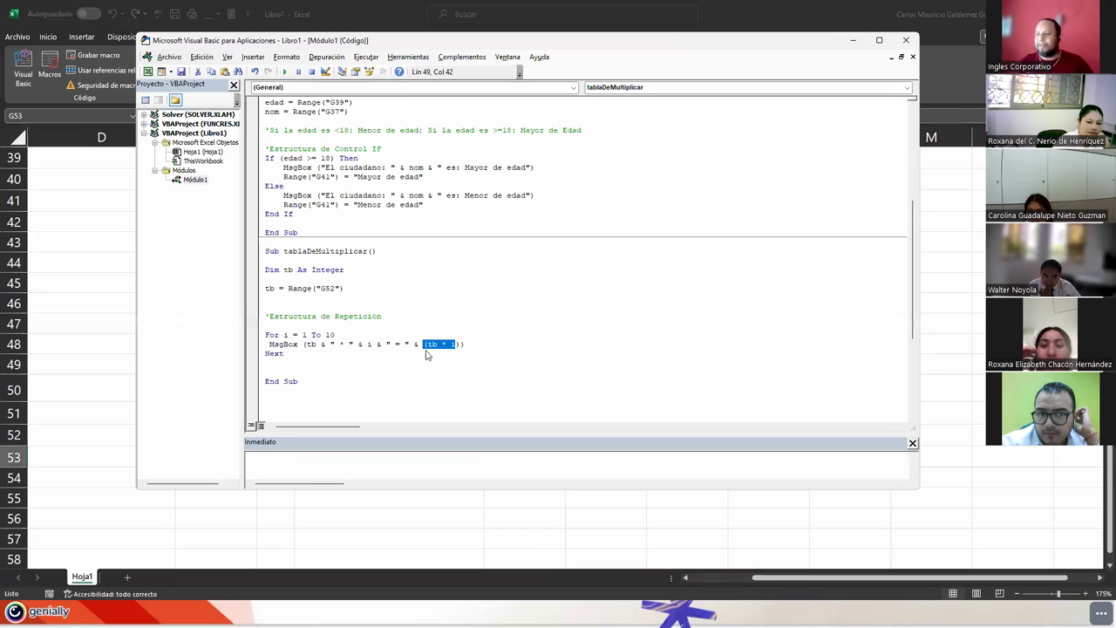
text(i)
- Maximize the code editor, review the For…Next loop, and delete the blank line after Next
click(321, 372)
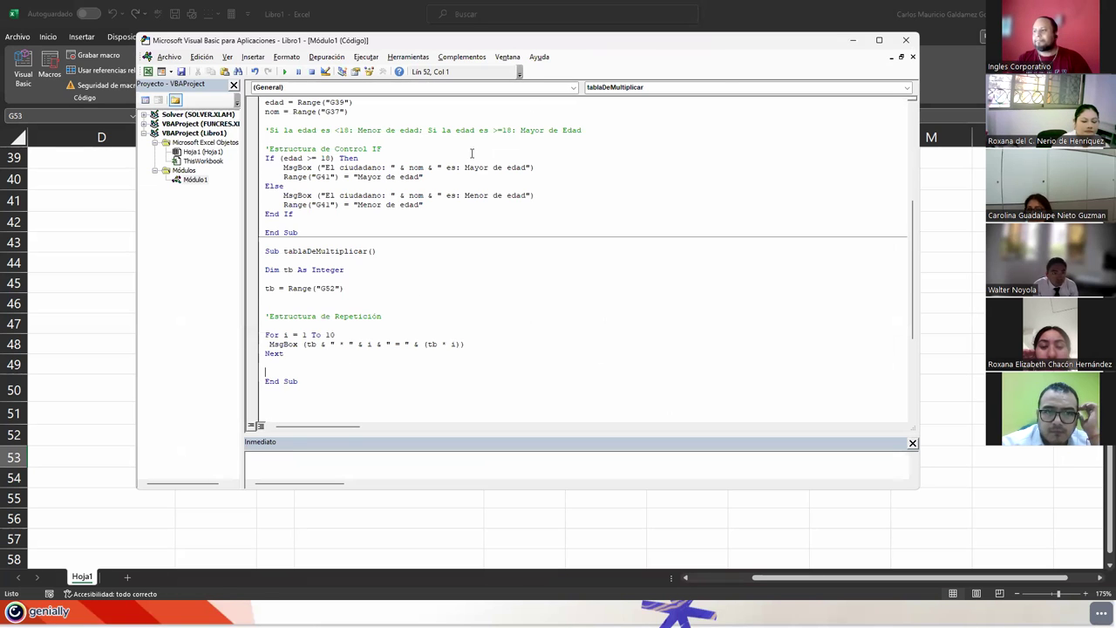
click(879, 41)
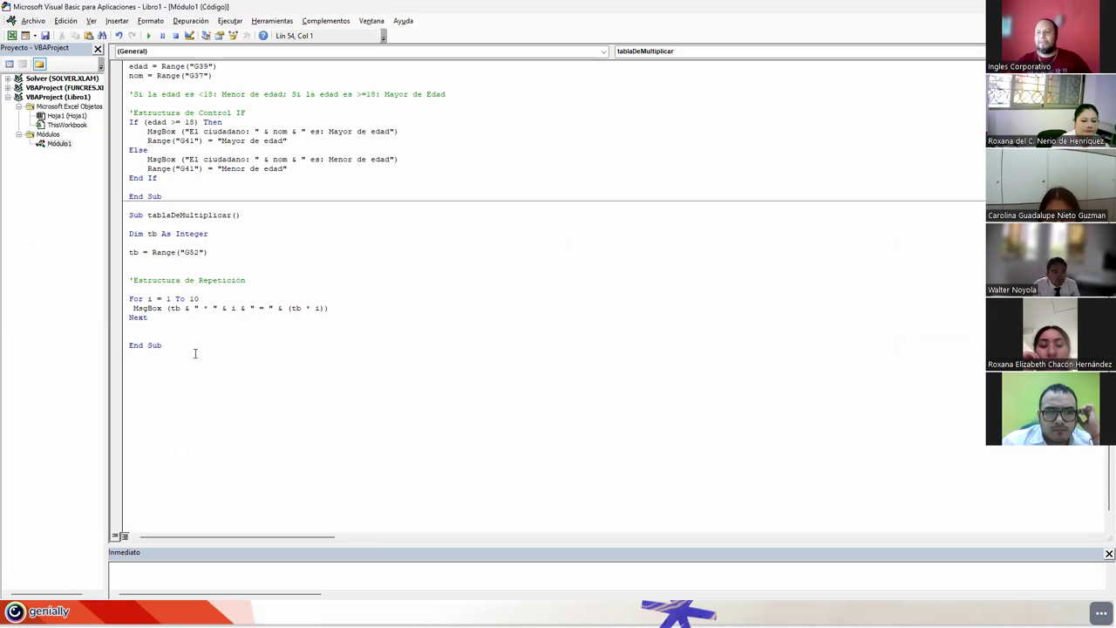
drag(130, 300, 158, 315)
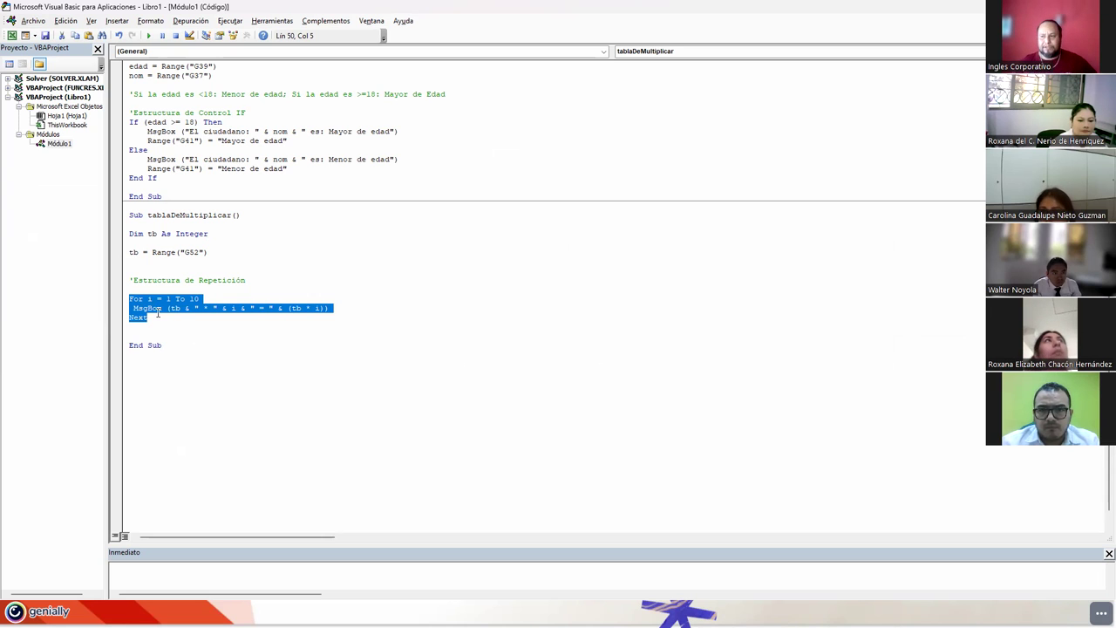
click(160, 322)
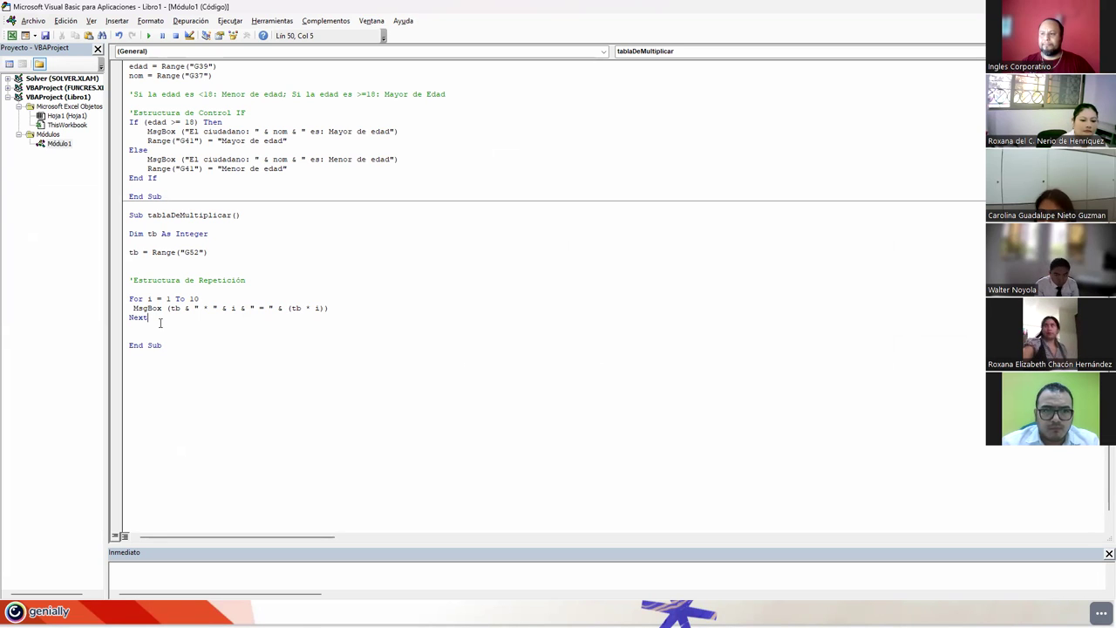
key(Delete)
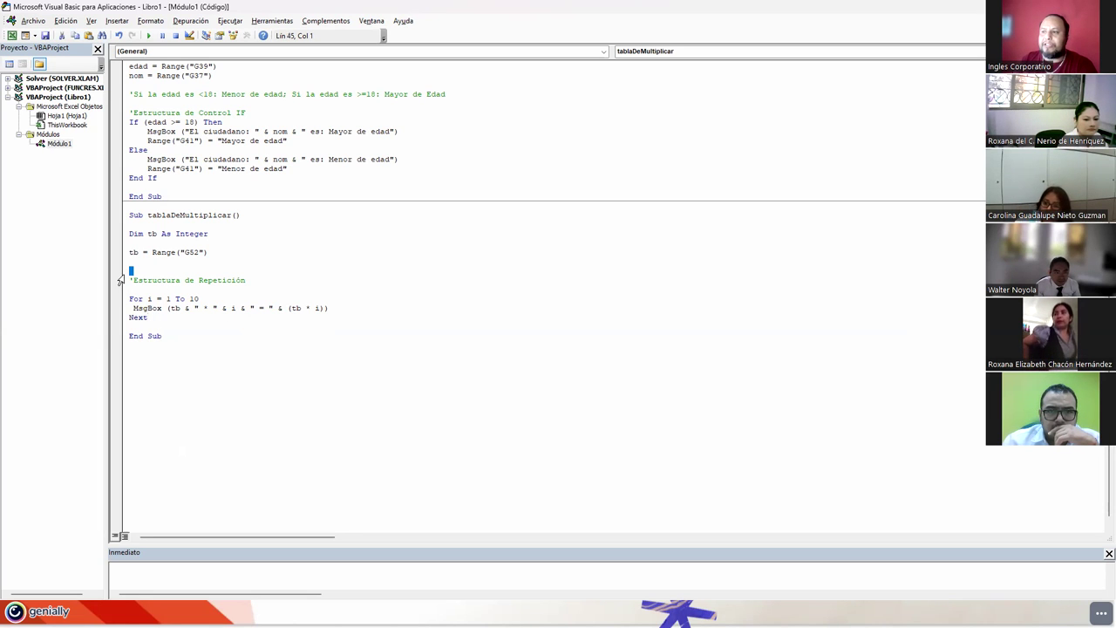
- Review the If…End If block, then return to the worksheet
drag(130, 113, 236, 185)
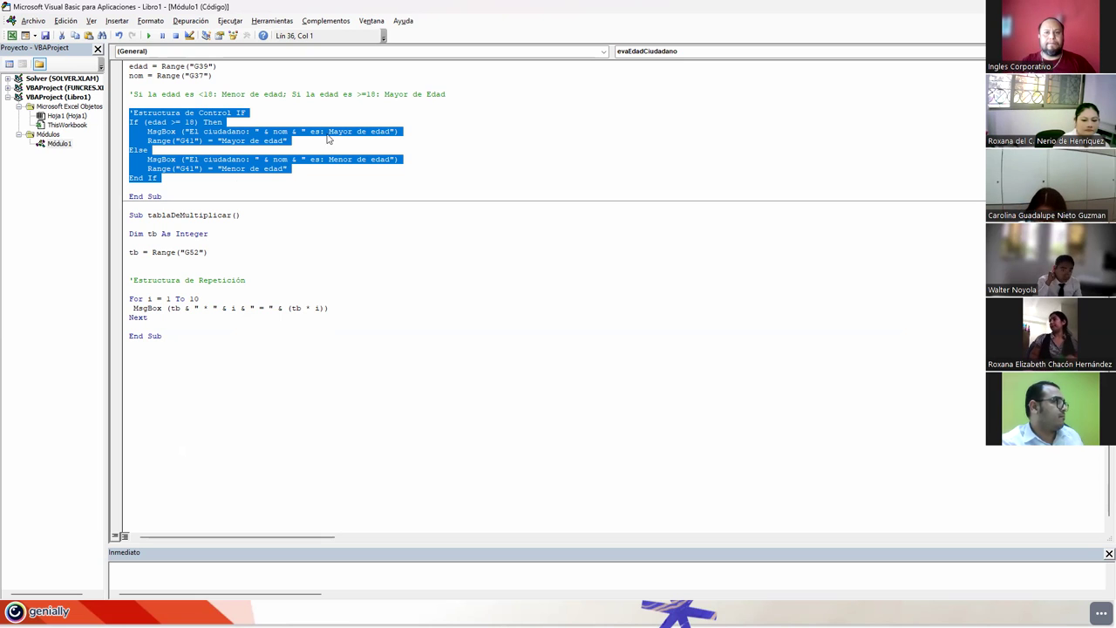
click(448, 254)
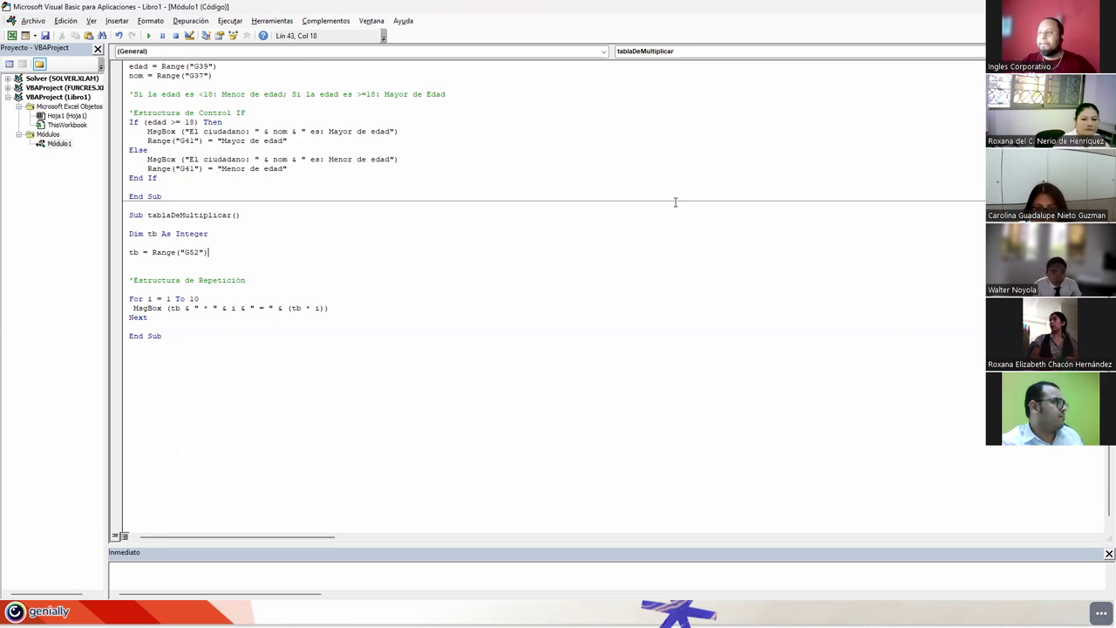
key(alt+F11)
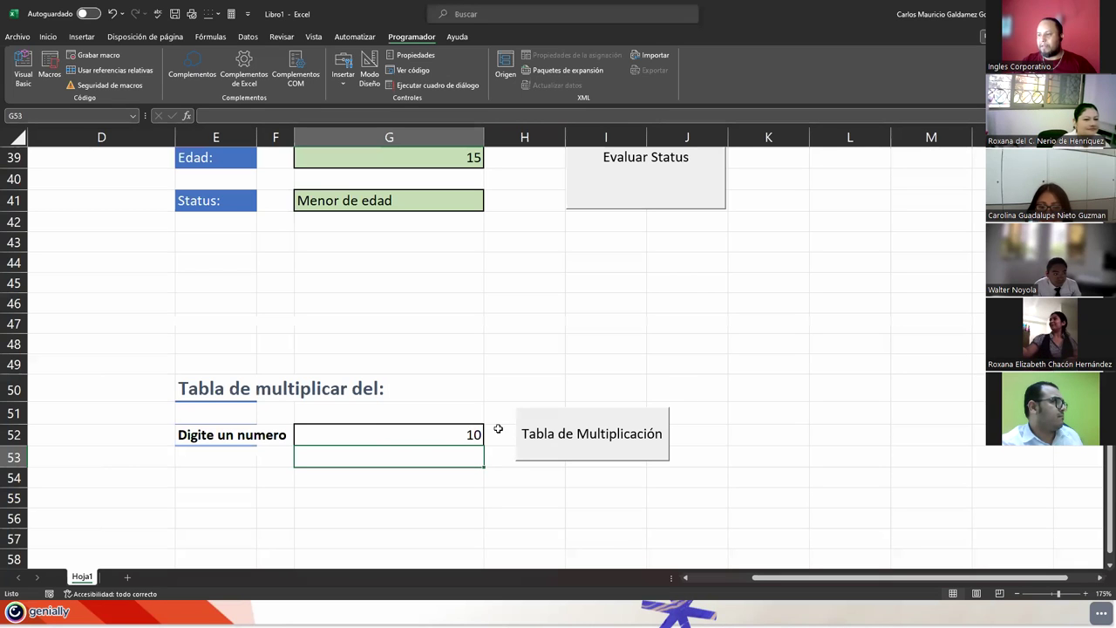
scroll(289, 381, up, 13)
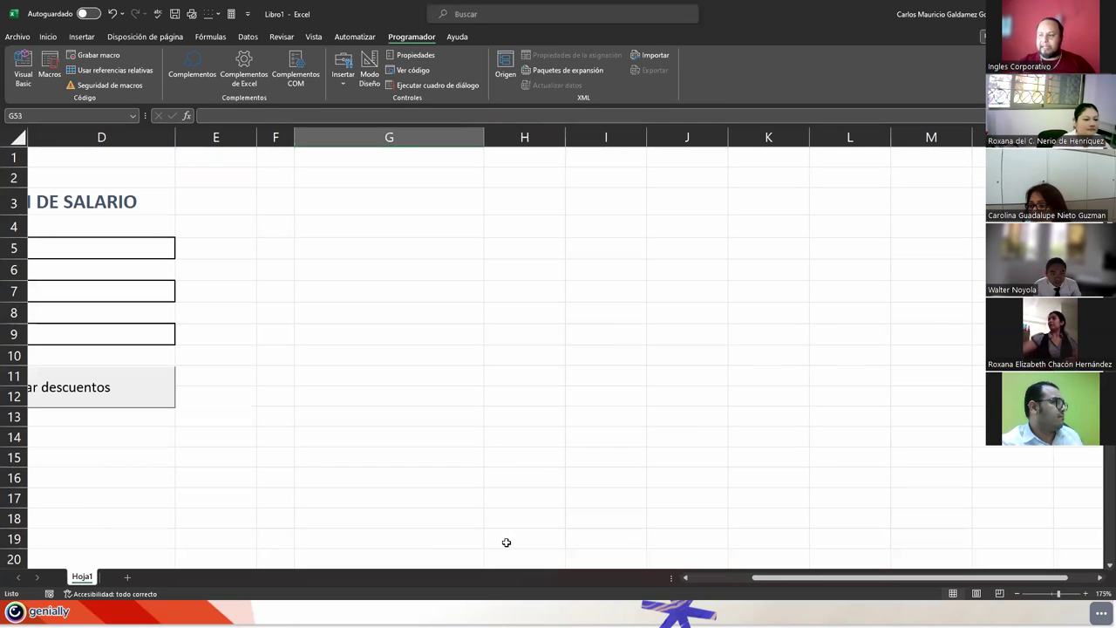
click(693, 579)
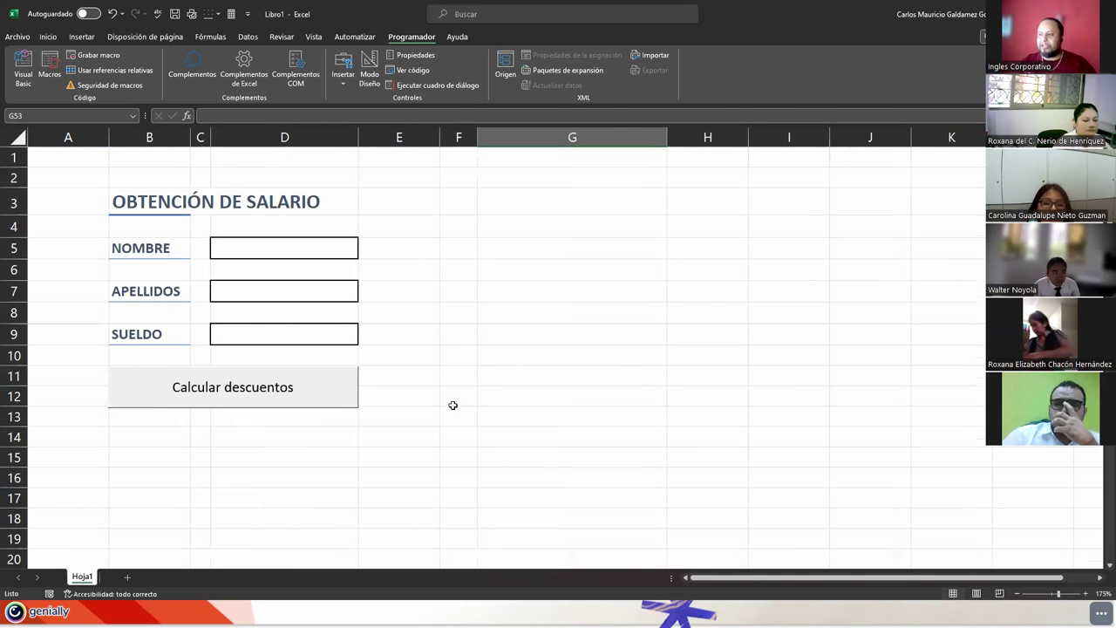
scroll(454, 403, down, 10)
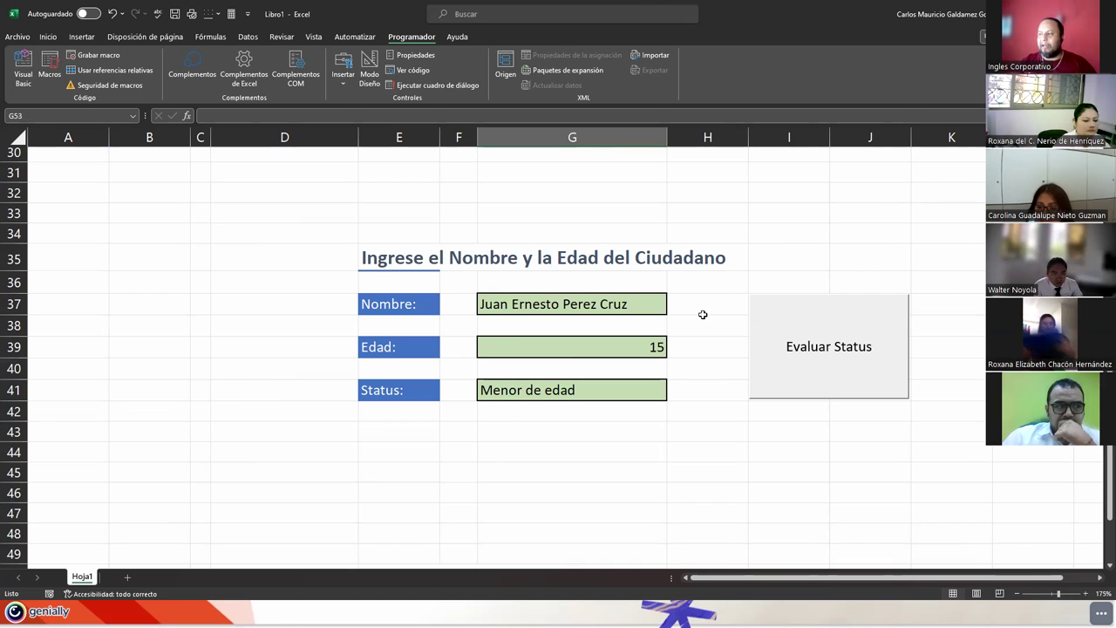
scroll(557, 396, down, 5)
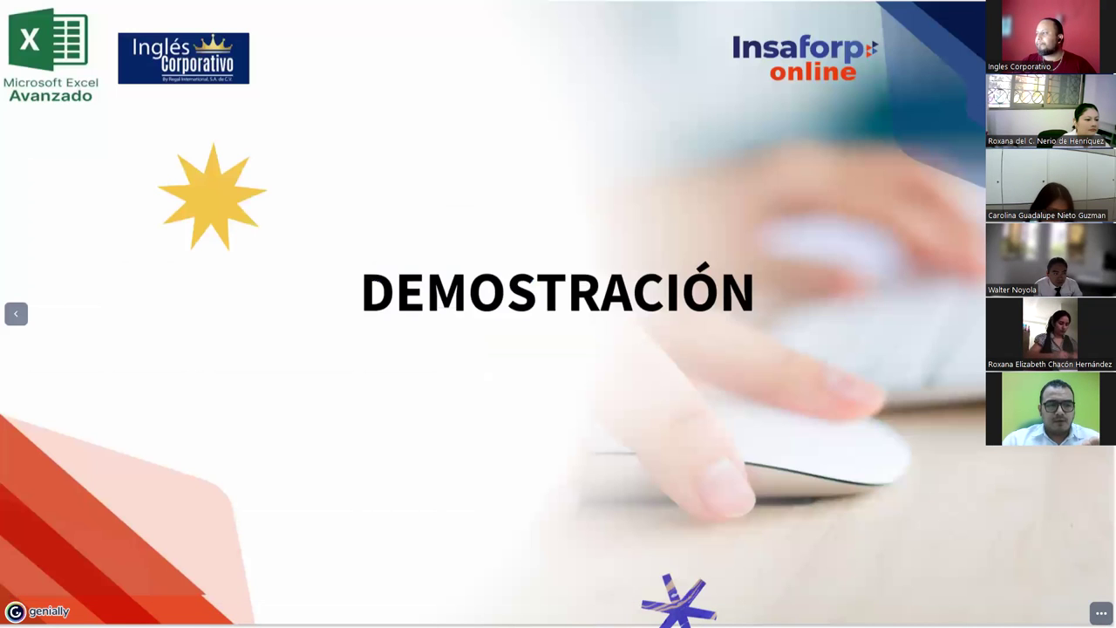
- Advance past the ZONA DE CONSULTAS and Finalización slides to ¡Muchas gracias!
key(Right)
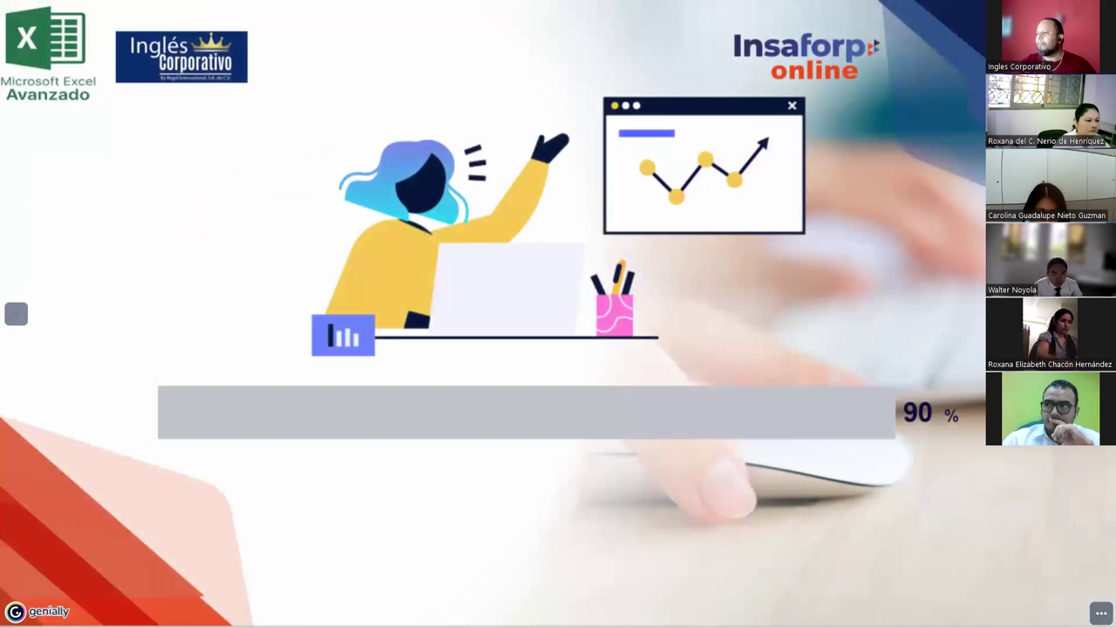
key(Right)
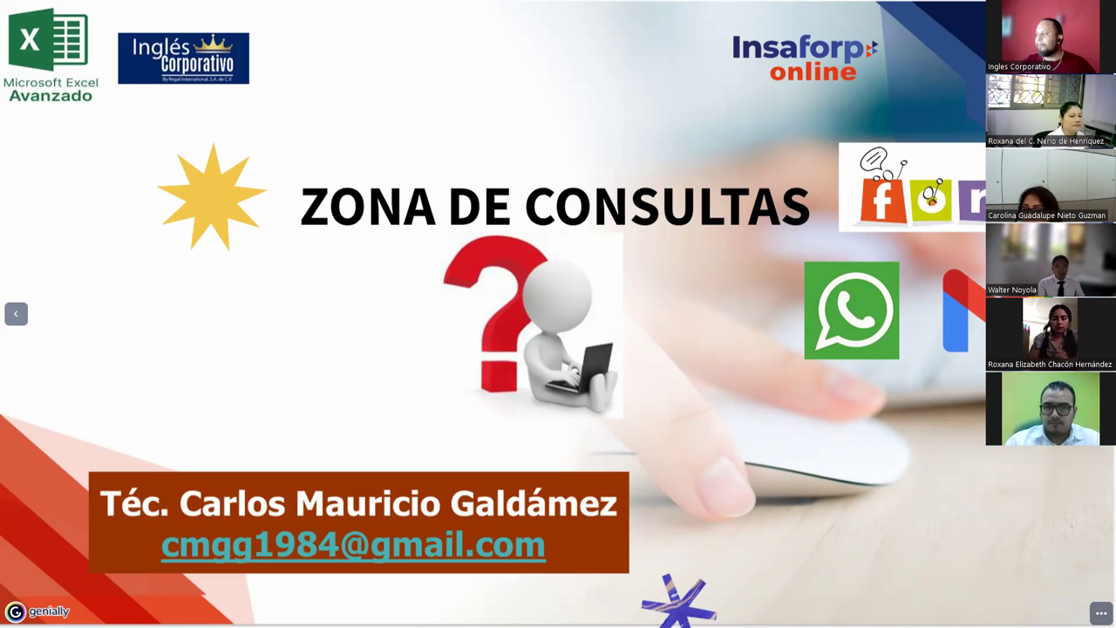
key(Right)
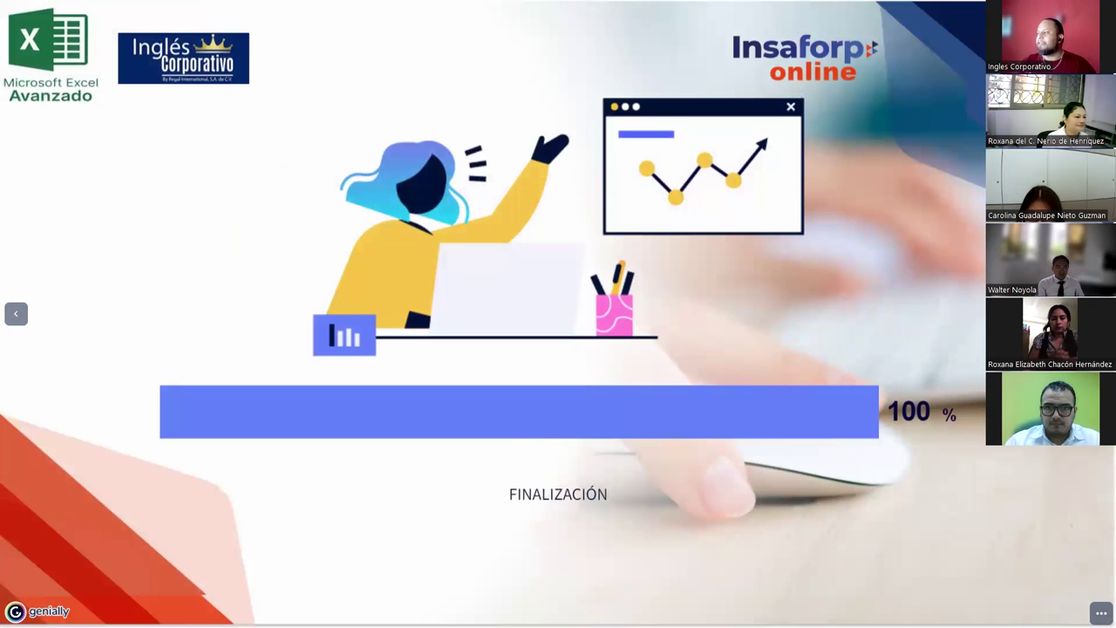
key(Right)
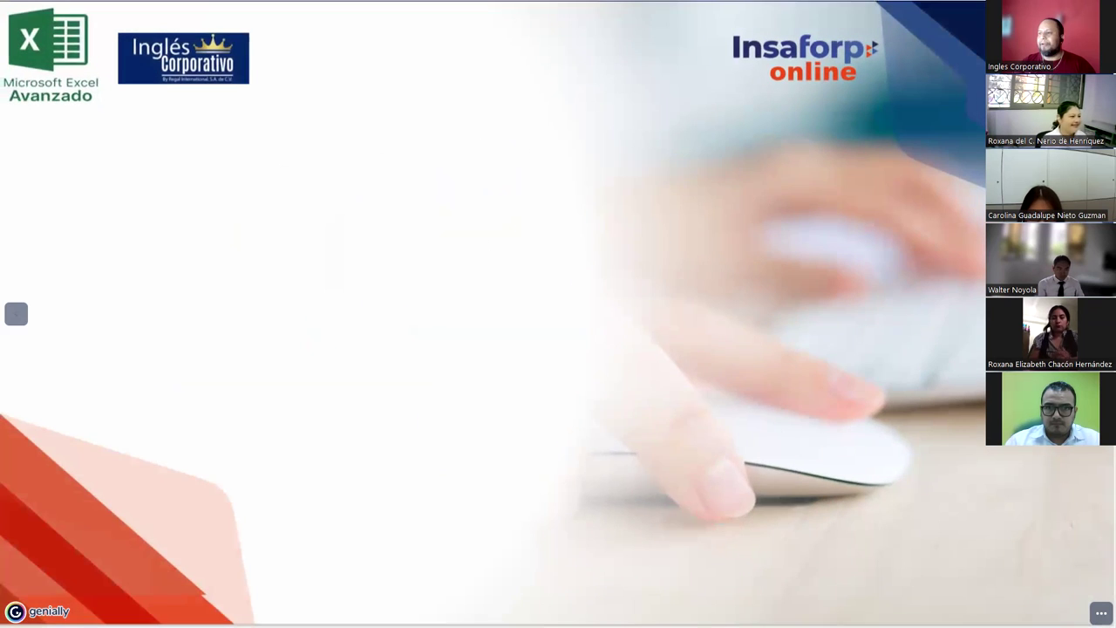